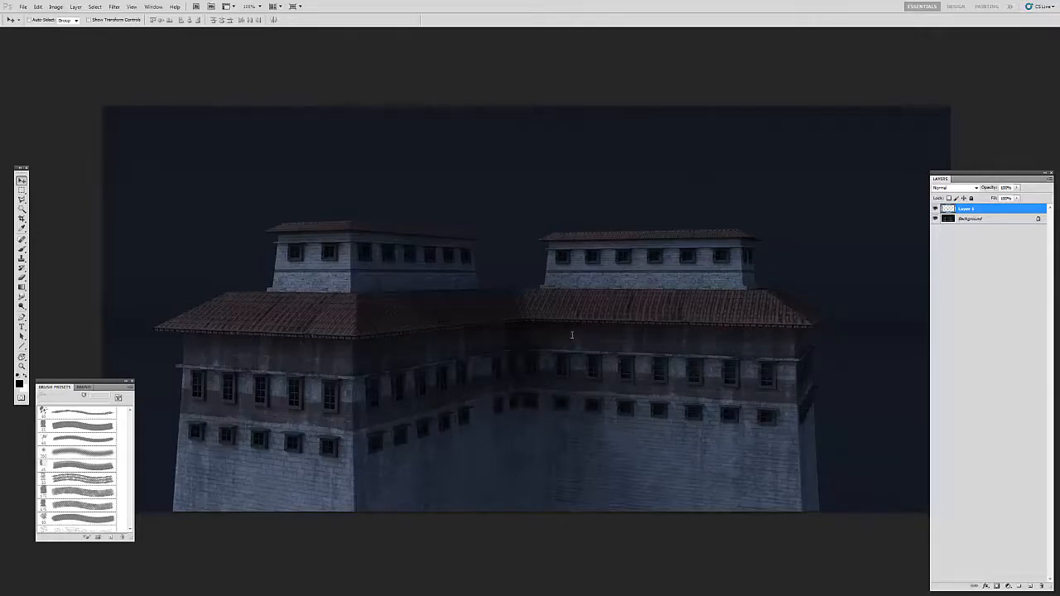
Step: Paste the leaking moss decal from DecalLeakingMossy0012_1_S.png onto a new layer in DEMO_VanishingPOINT.tif and move it over the lower walls
{"action": "key", "text": "f"}
{"action": "key", "text": "f"}
{"action": "left_click", "coordinate": [211, 33]}
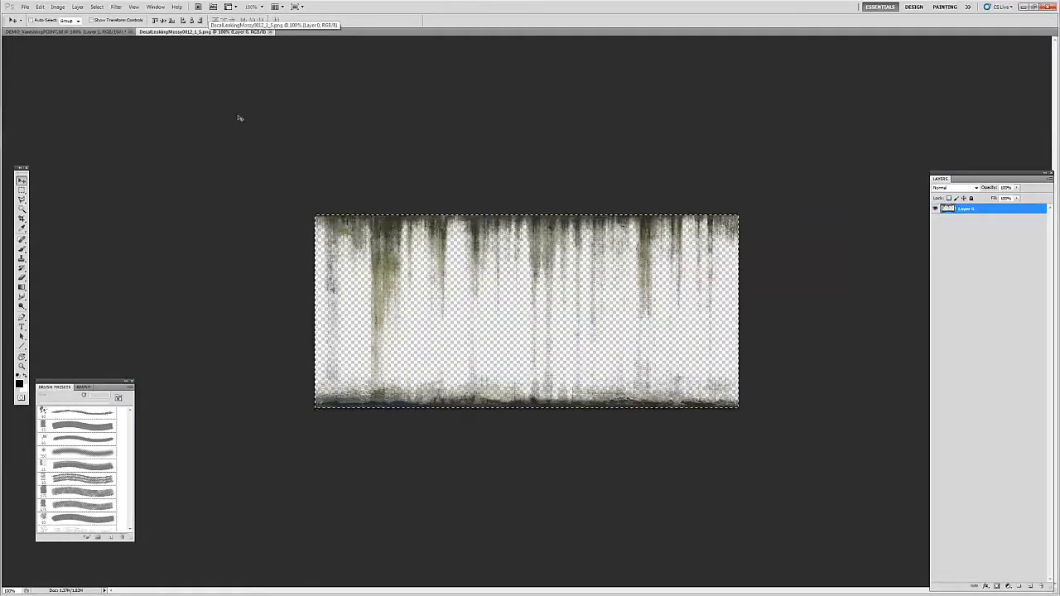
{"action": "left_click", "coordinate": [99, 32]}
{"action": "key", "text": "ctrl+shift+alt+n"}
{"action": "key", "text": "ctrl+v"}
{"action": "left_click_drag", "start_coordinate": [618, 339], "coordinate": [654, 465]}
Step: Scale down the moss decal and distort it to match the perspective of the shadowed wall receding to the inner corner
{"action": "key", "text": "ctrl+t"}
{"action": "left_click_drag", "start_coordinate": [776, 340], "coordinate": [580, 428]}
{"action": "left_click_drag", "start_coordinate": [530, 460], "coordinate": [535, 400]}
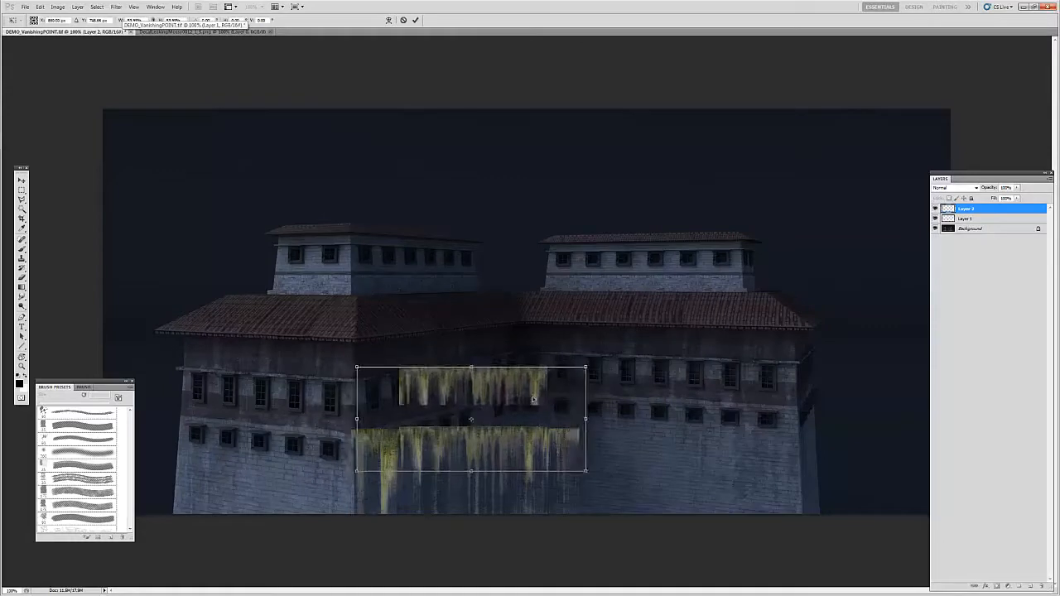
{"action": "right_click", "coordinate": [480, 385]}
{"action": "left_click", "coordinate": [515, 431]}
{"action": "left_click_drag", "start_coordinate": [586, 420], "coordinate": [519, 396]}
{"action": "left_click_drag", "start_coordinate": [351, 428], "coordinate": [350, 442]}
{"action": "left_click_drag", "start_coordinate": [522, 351], "coordinate": [514, 356]}
{"action": "left_click_drag", "start_coordinate": [520, 451], "coordinate": [517, 441]}
{"action": "key", "text": "Return"}
Step: Set the moss layer's blend mode to Soft Light and erase the decal's hard lower edge on the wall
{"action": "left_click", "coordinate": [966, 189]}
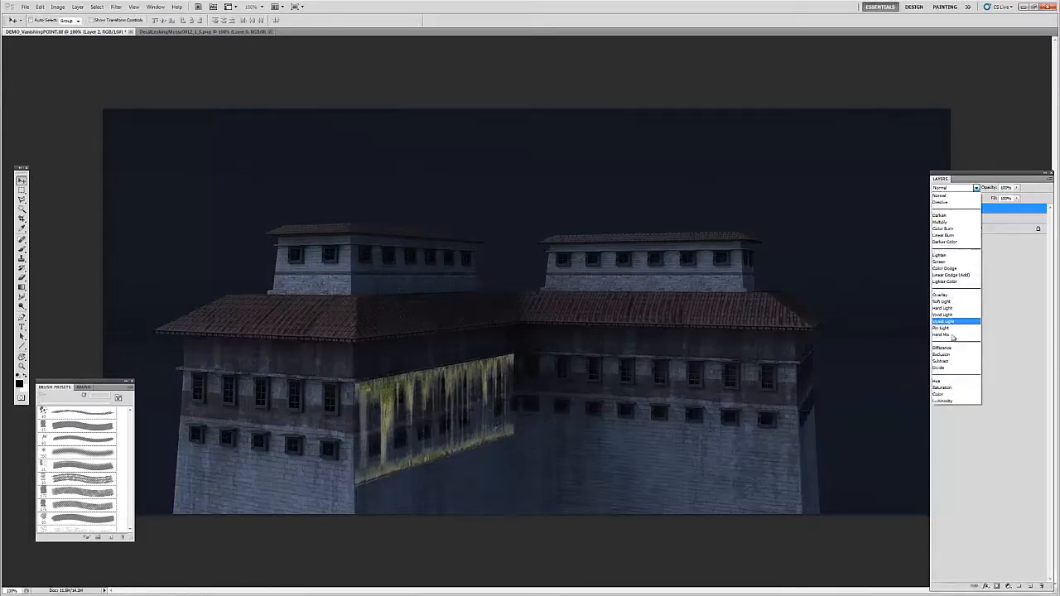
{"action": "left_click", "coordinate": [952, 308]}
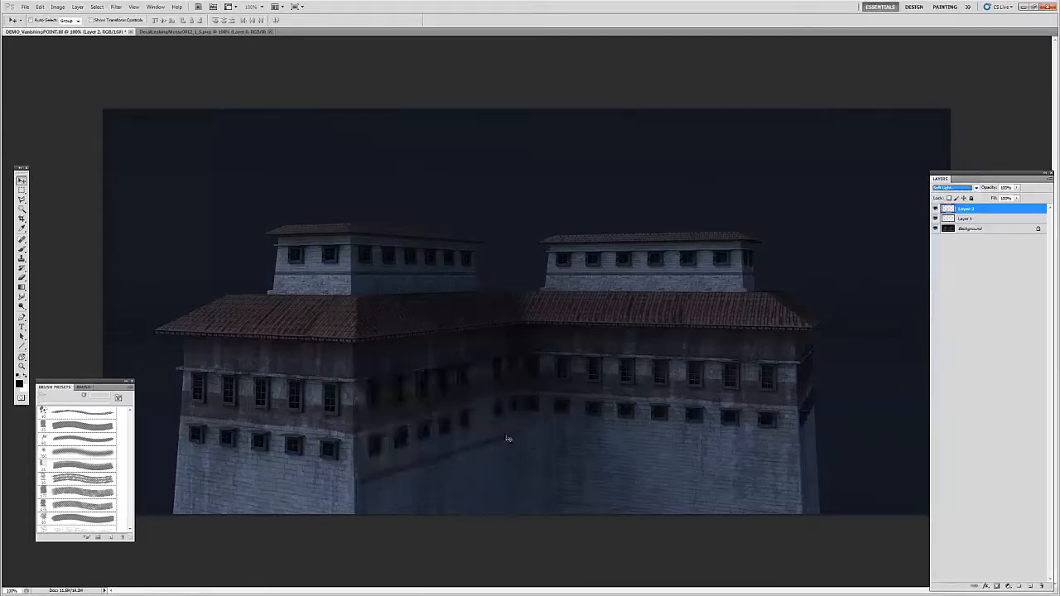
{"action": "key", "text": "e"}
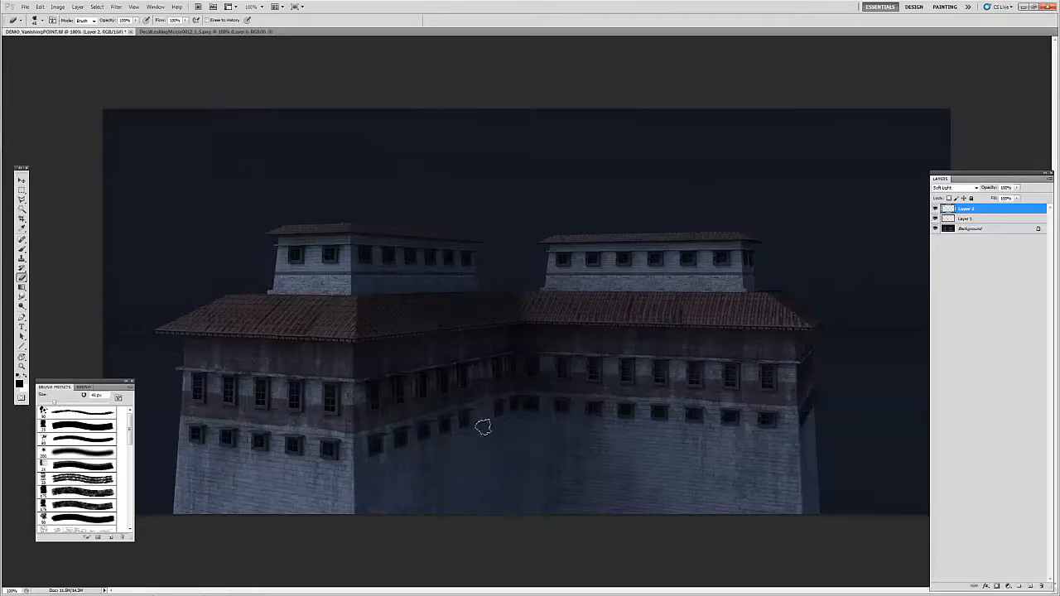
{"action": "key", "text": "space"}
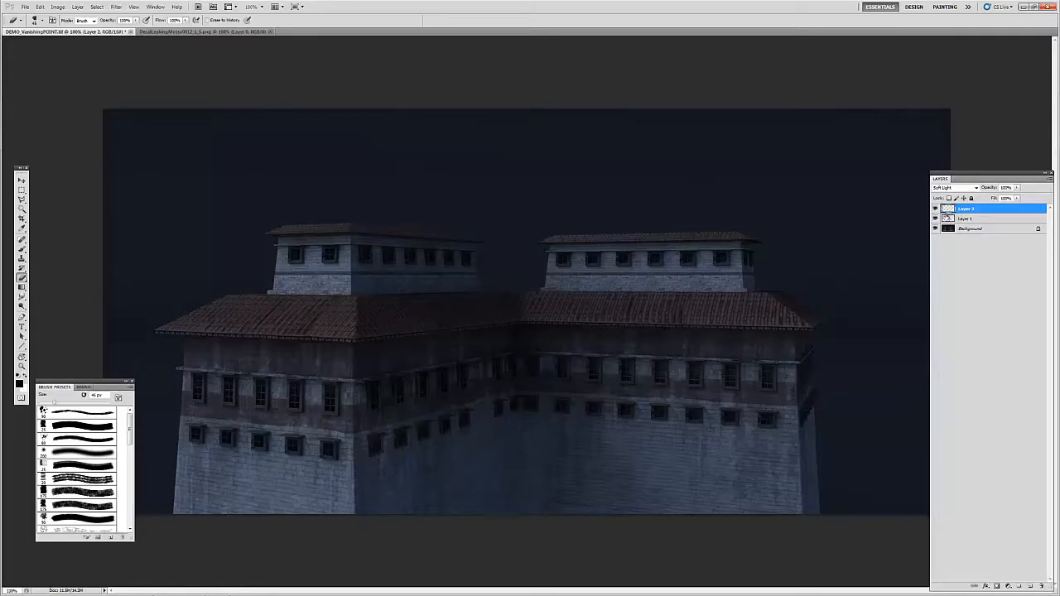
Step: Merge the moss layer into Layer 1 and compare the building with and without the layer before and after merging
{"action": "left_click", "coordinate": [935, 209]}
{"action": "left_click", "coordinate": [935, 209]}
{"action": "key", "text": "ctrl+e"}
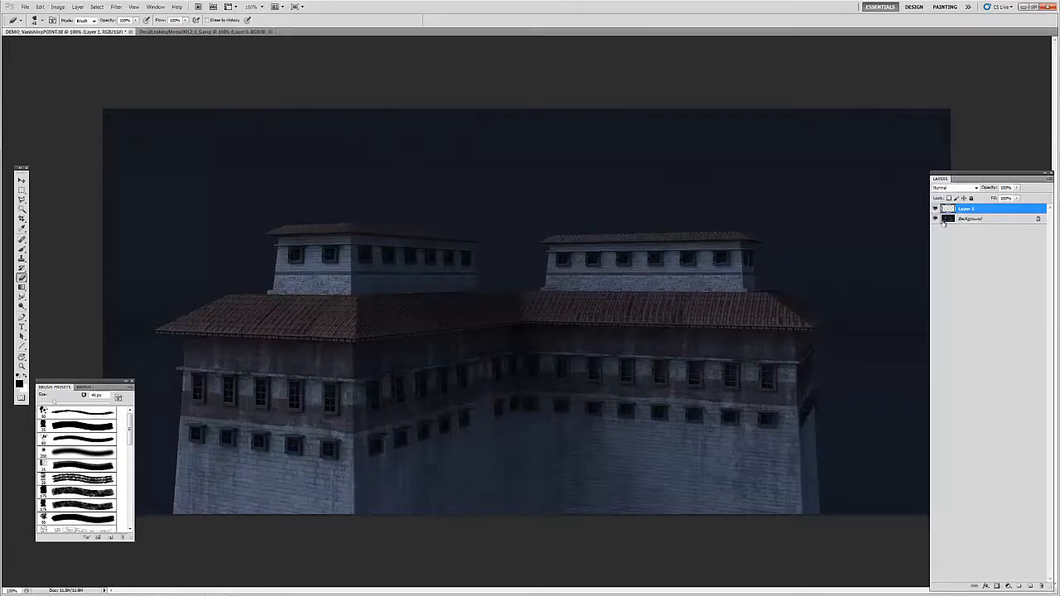
{"action": "left_click", "coordinate": [935, 210]}
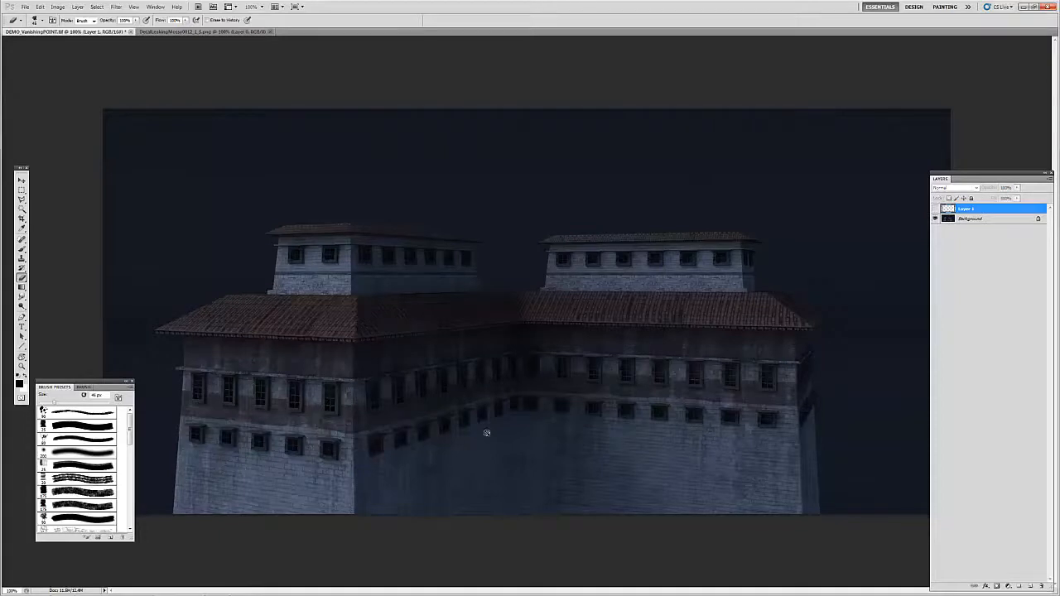
{"action": "key", "text": "v"}
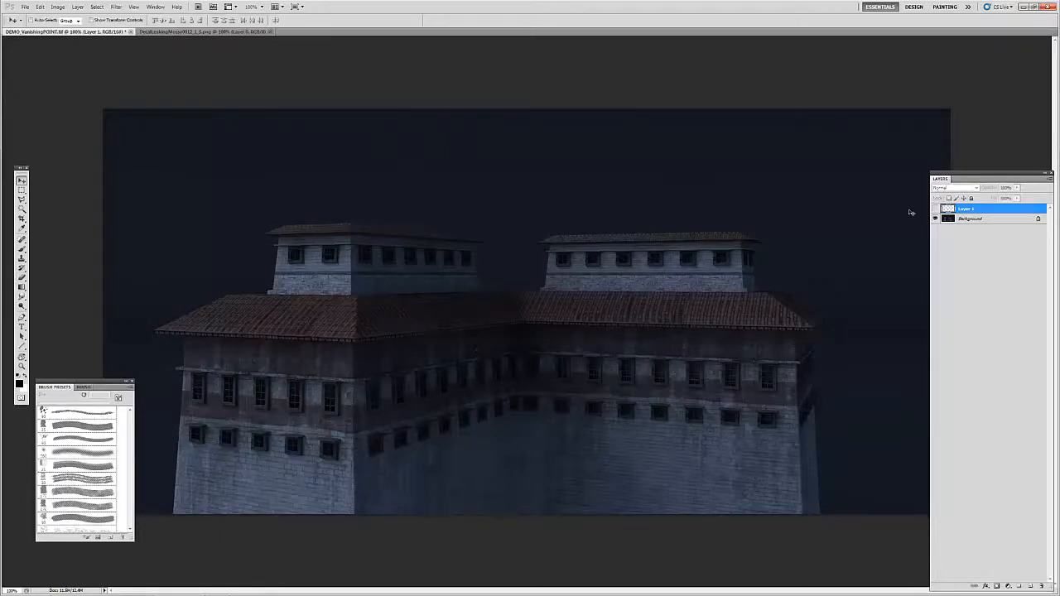
{"action": "left_click", "coordinate": [934, 210]}
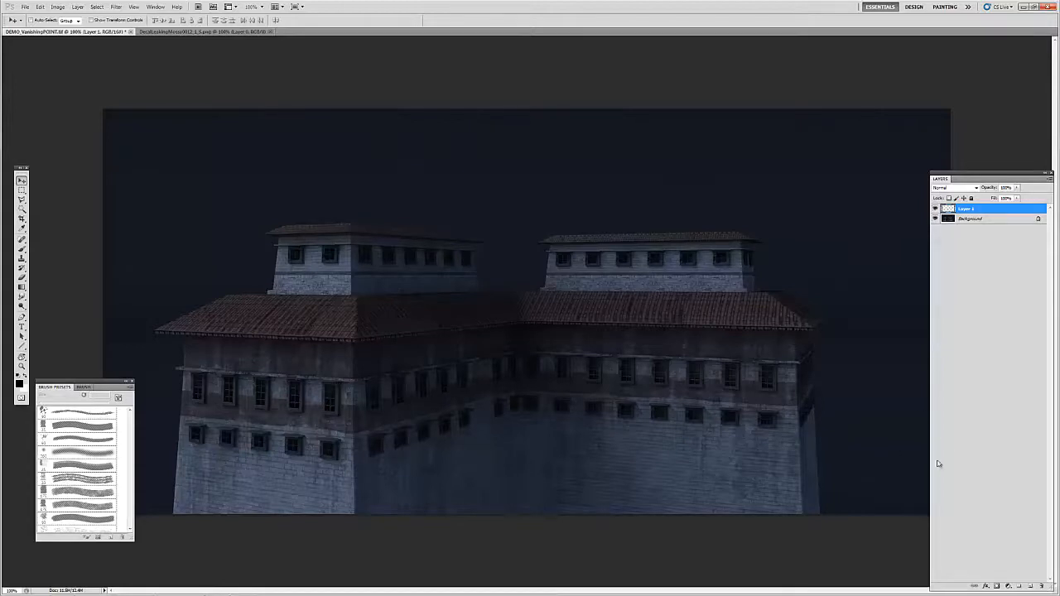
Step: Add a new layer and, in the Vanishing Point filter, create a four-corner plane over the shadowed wall between the two building fronts
{"action": "left_click", "coordinate": [1029, 587]}
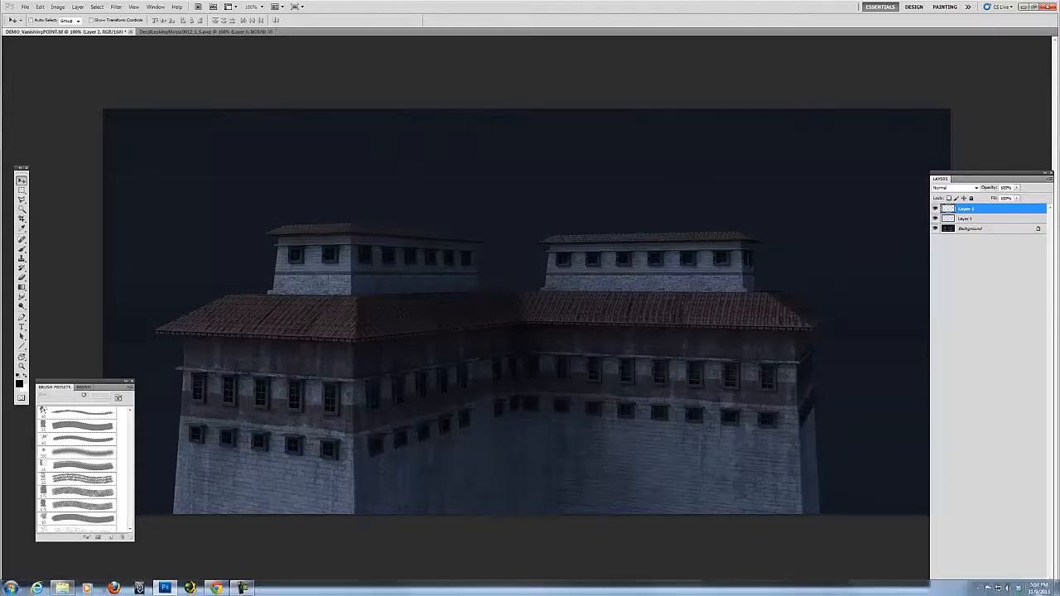
{"action": "left_click", "coordinate": [117, 8]}
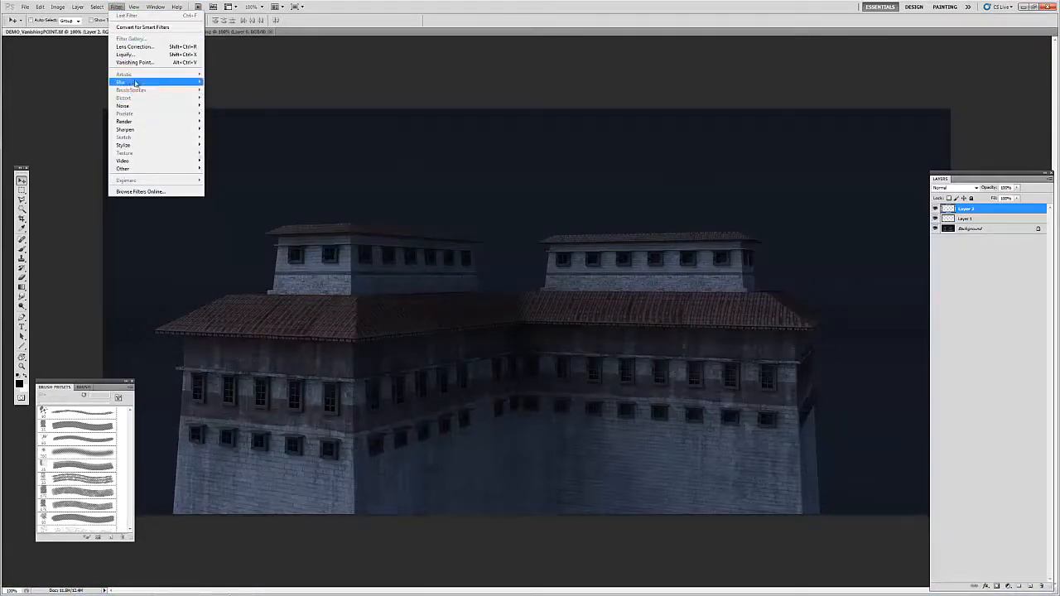
{"action": "left_click", "coordinate": [137, 62]}
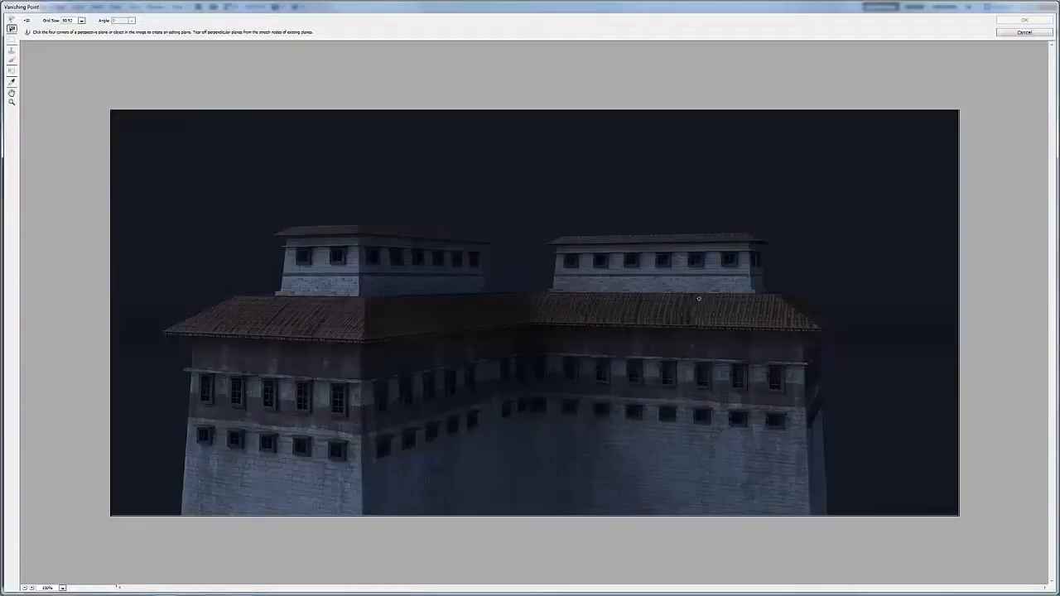
{"action": "left_click", "coordinate": [11, 29]}
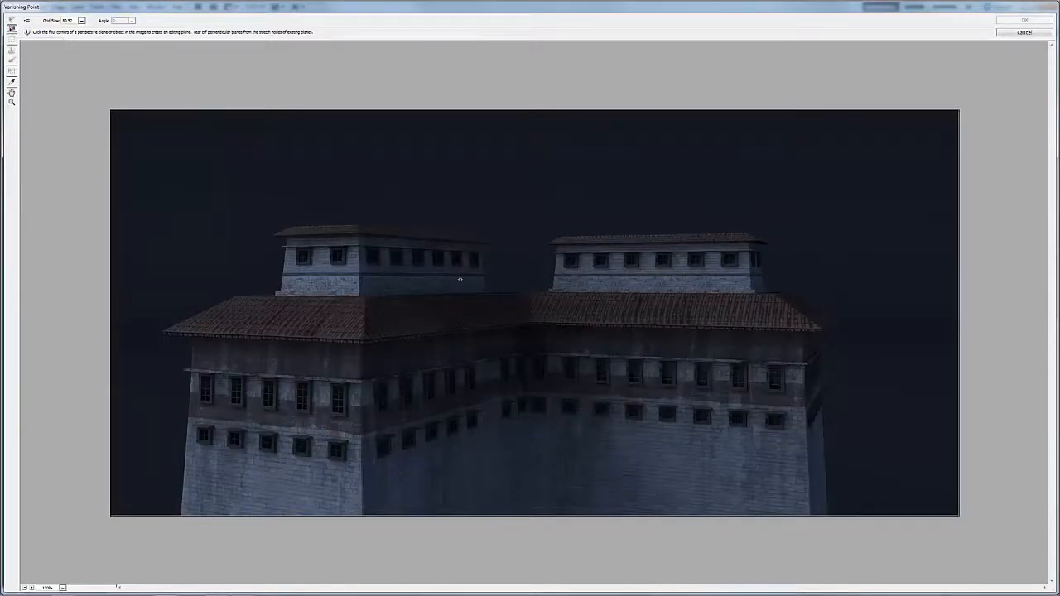
{"action": "left_click", "coordinate": [524, 511]}
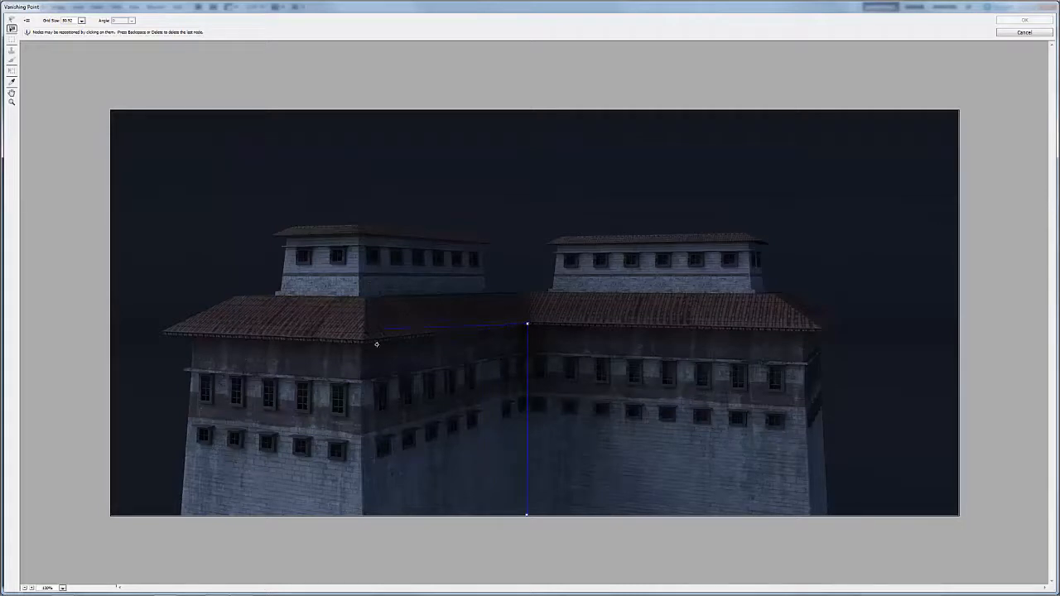
{"action": "left_click", "coordinate": [361, 510]}
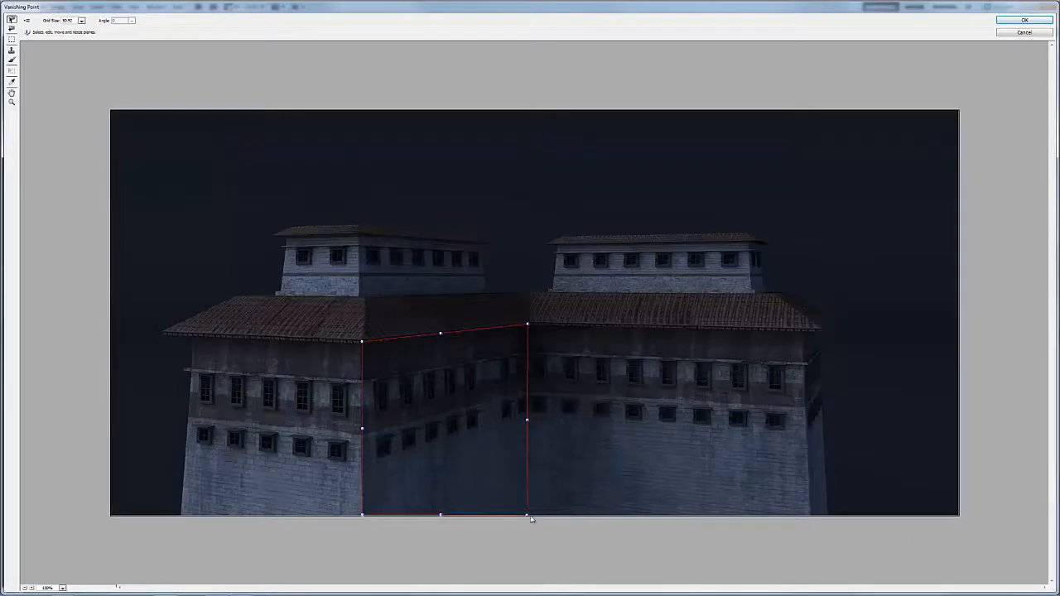
Step: Adjust the plane's lower corners to follow the shadowed wall's perspective and extend its lower edge below the image
{"action": "left_click_drag", "start_coordinate": [528, 515], "coordinate": [525, 488]}
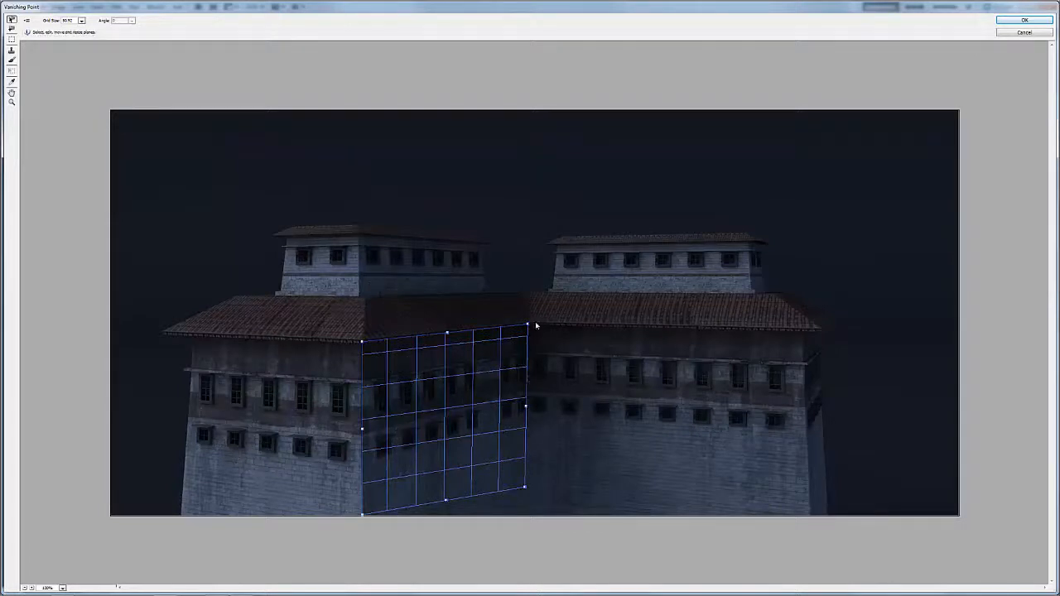
{"action": "left_click_drag", "start_coordinate": [526, 486], "coordinate": [523, 457]}
{"action": "left_click_drag", "start_coordinate": [362, 516], "coordinate": [366, 523]}
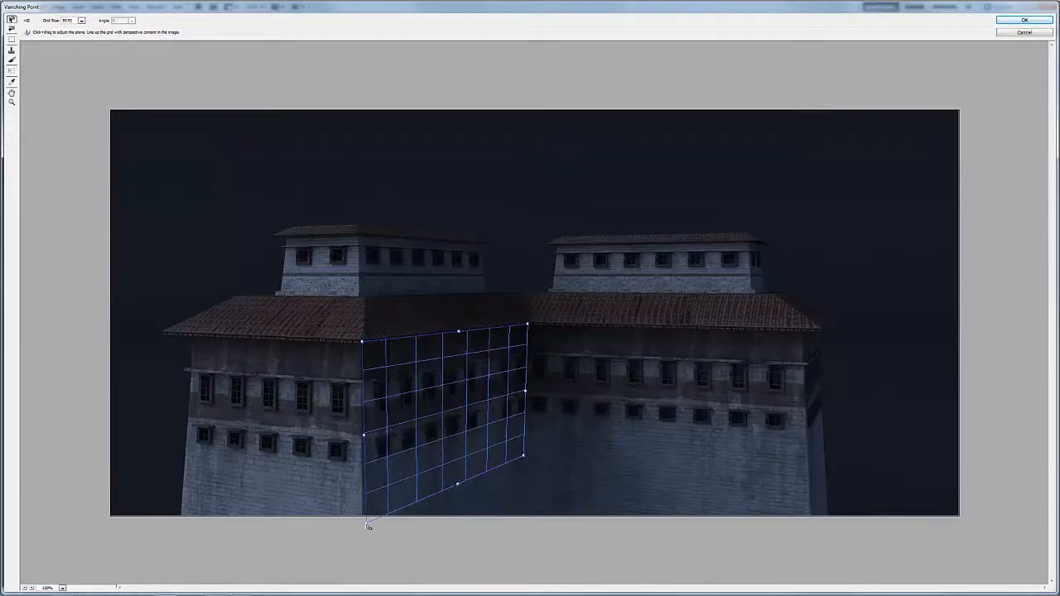
{"action": "left_click", "coordinate": [458, 494]}
{"action": "left_click_drag", "start_coordinate": [460, 486], "coordinate": [460, 554]}
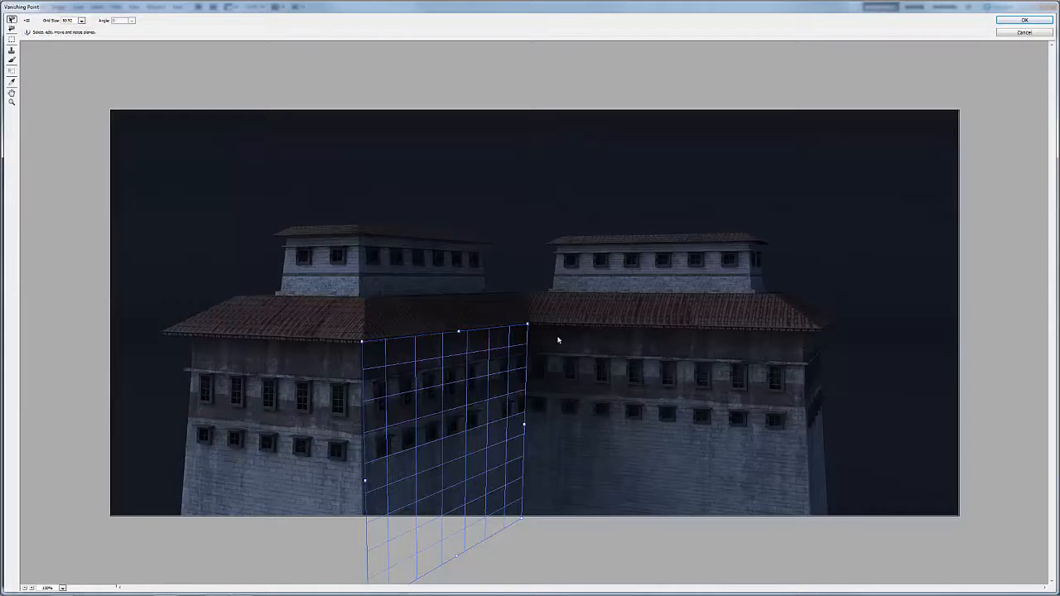
Step: Refine the shadowed wall's plane by aligning its upper inner corner and outer edge with the wall corners and shortening its lower end
{"action": "left_click_drag", "start_coordinate": [527, 324], "coordinate": [524, 325]}
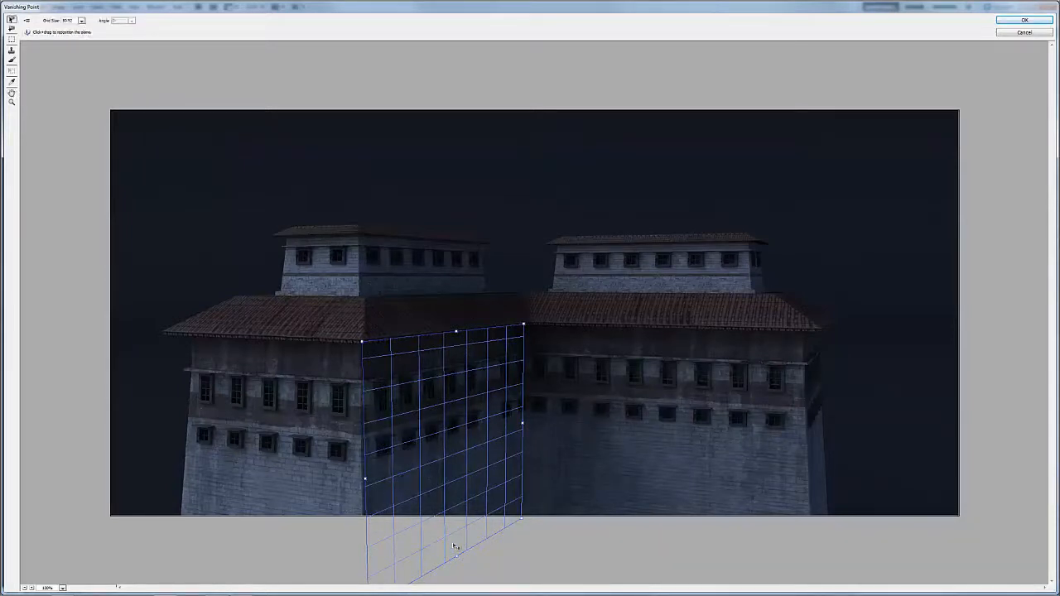
{"action": "left_click_drag", "start_coordinate": [456, 555], "coordinate": [447, 557]}
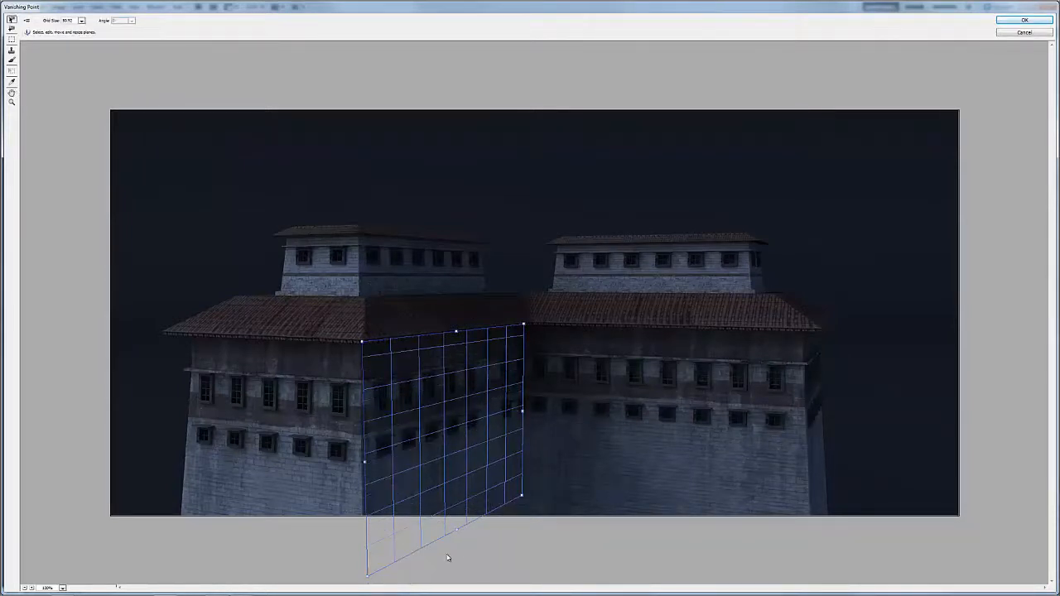
{"action": "left_click_drag", "start_coordinate": [364, 577], "coordinate": [364, 576]}
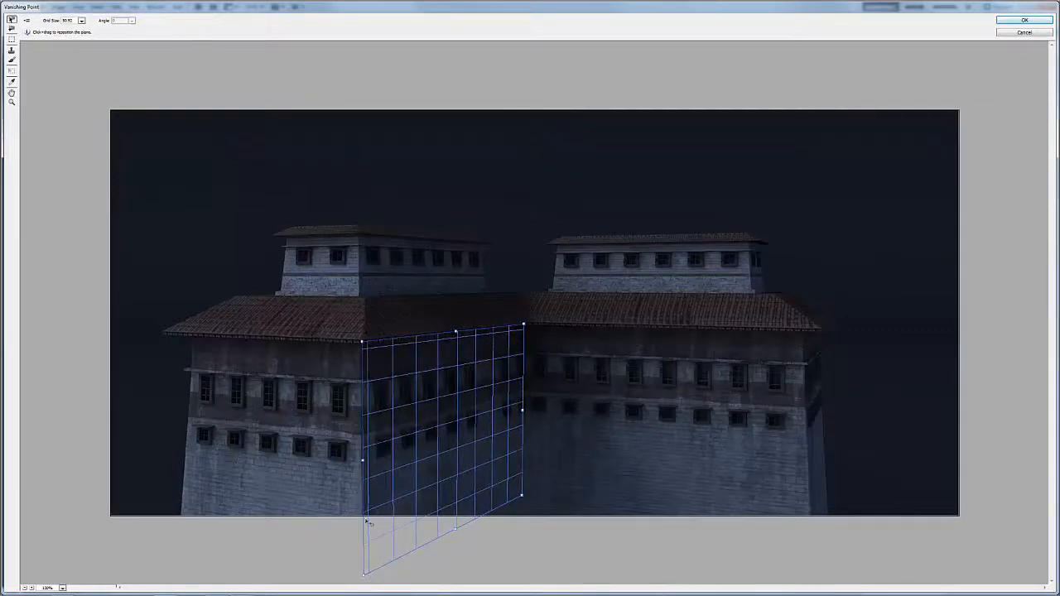
{"action": "left_click", "coordinate": [524, 494]}
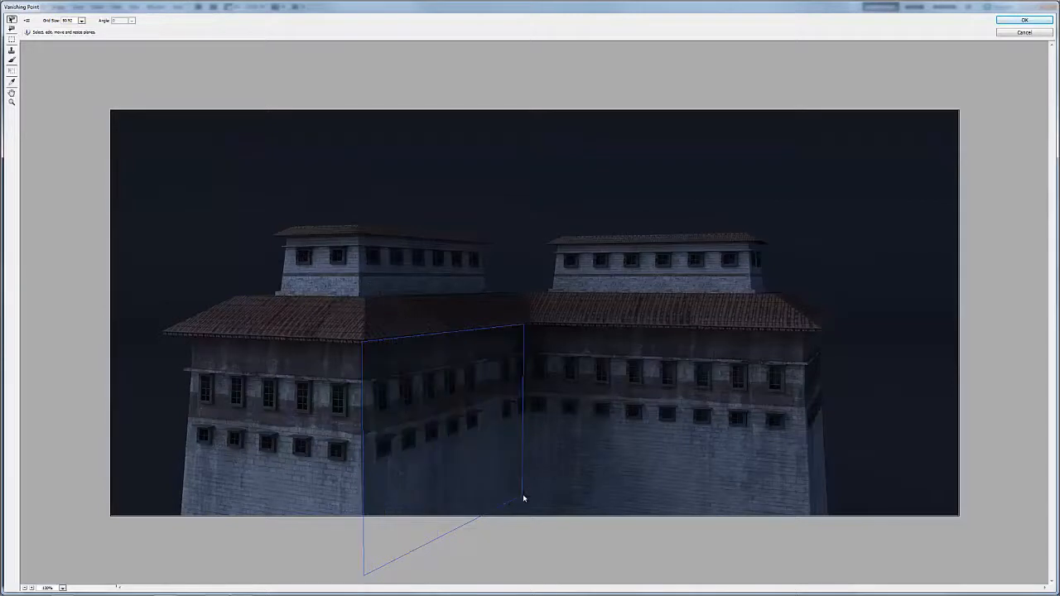
{"action": "left_click", "coordinate": [506, 486]}
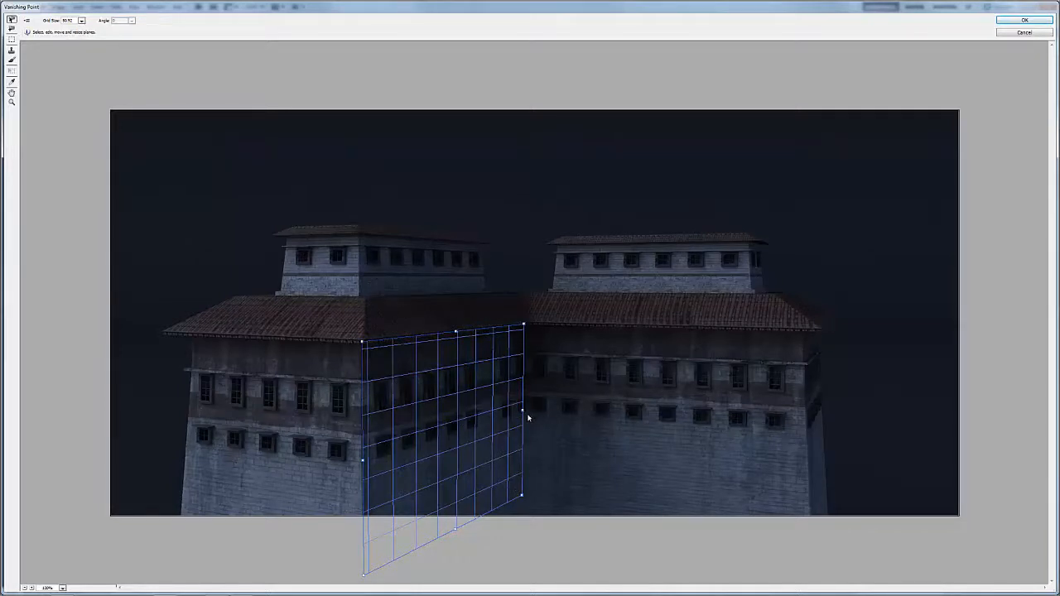
Step: Tear off a perpendicular plane across the right-hand wall, align its outer corners with the roofline and wall, and extend it below the image
{"action": "left_click_drag", "start_coordinate": [524, 413], "coordinate": [818, 402]}
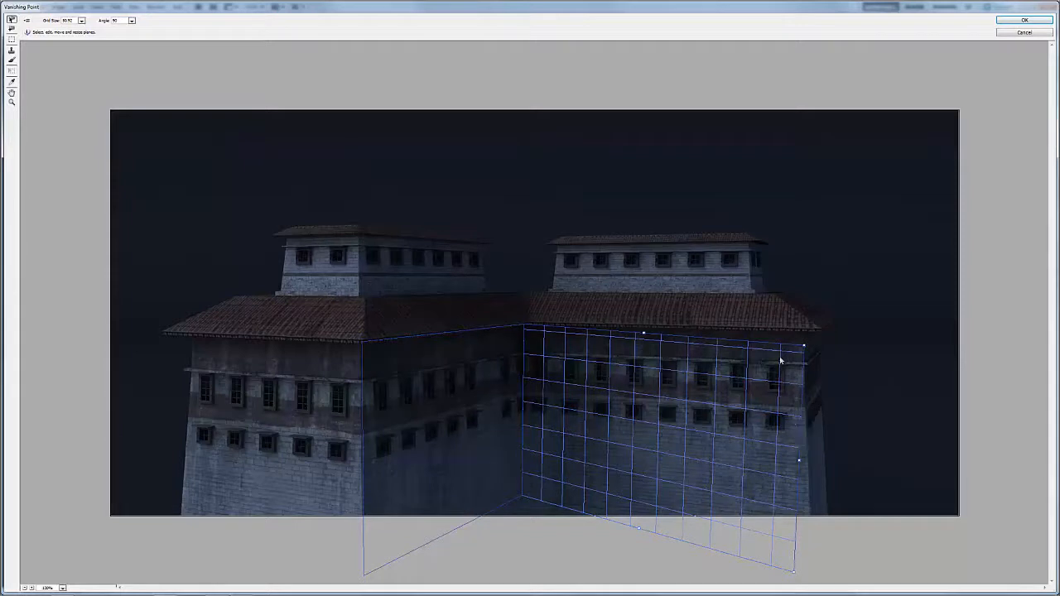
{"action": "left_click_drag", "start_coordinate": [803, 346], "coordinate": [803, 331]}
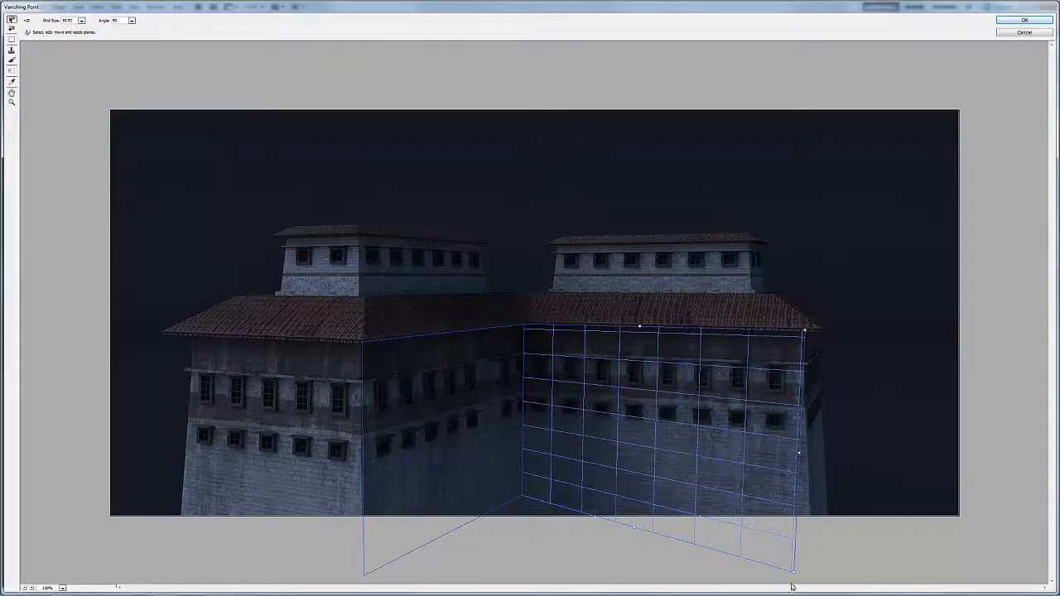
{"action": "left_click_drag", "start_coordinate": [795, 574], "coordinate": [813, 522]}
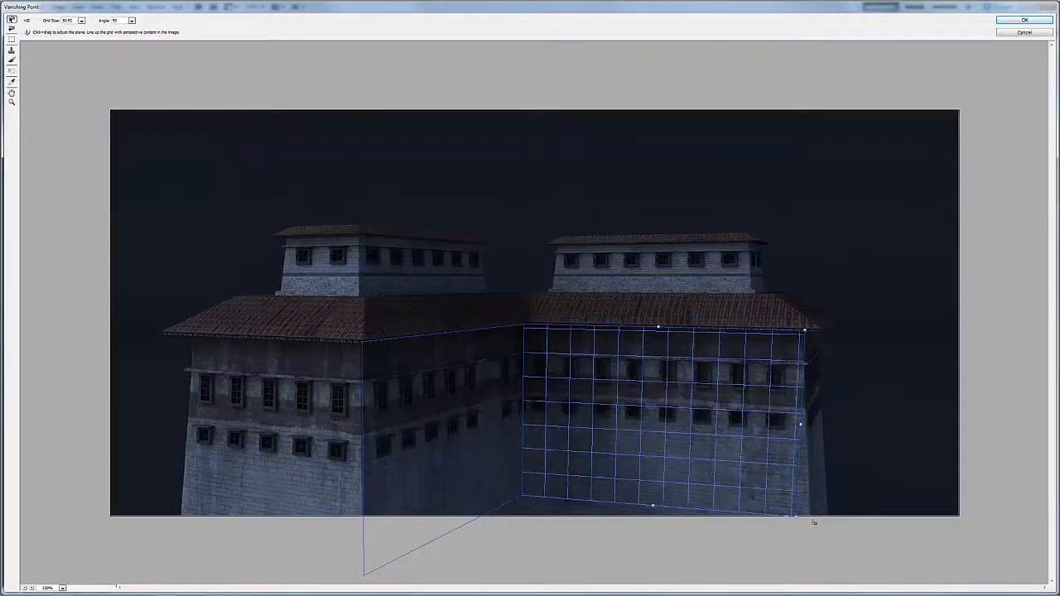
{"action": "left_click_drag", "start_coordinate": [813, 522], "coordinate": [812, 522]}
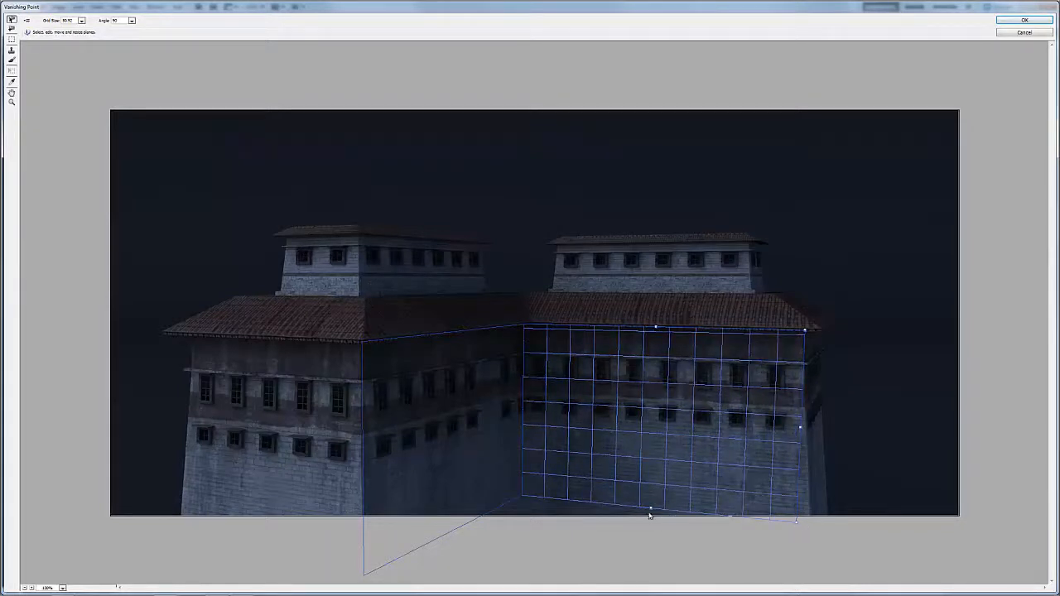
{"action": "left_click_drag", "start_coordinate": [650, 511], "coordinate": [661, 549]}
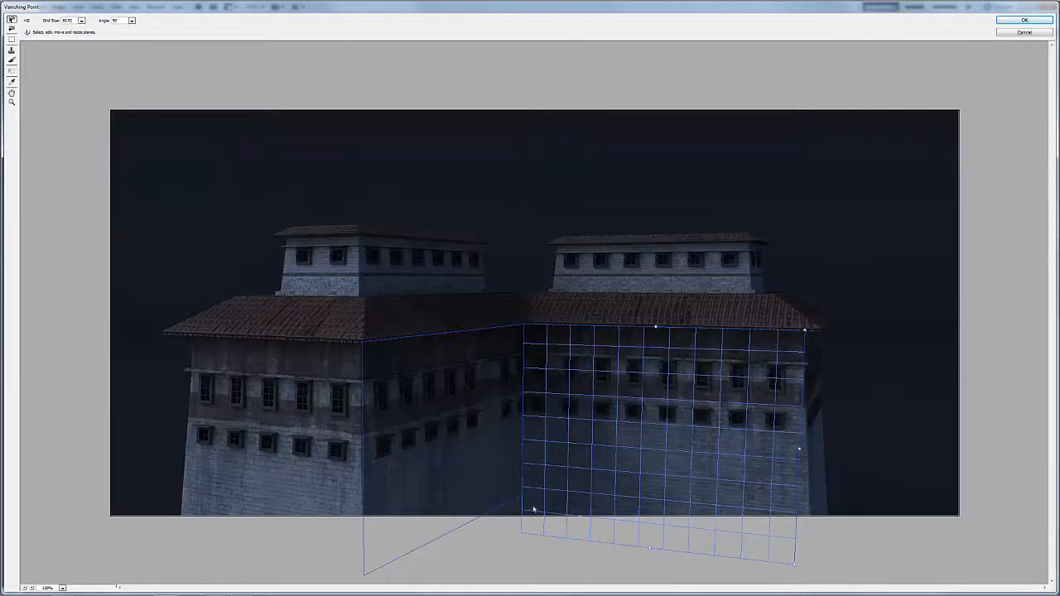
Step: Tear off a perpendicular plane from the shadowed wall's outer edge, adjust its angle, and widen it past the left-hand wall to the roof's end
{"action": "left_click", "coordinate": [478, 529]}
{"action": "left_click_drag", "start_coordinate": [454, 531], "coordinate": [455, 523]}
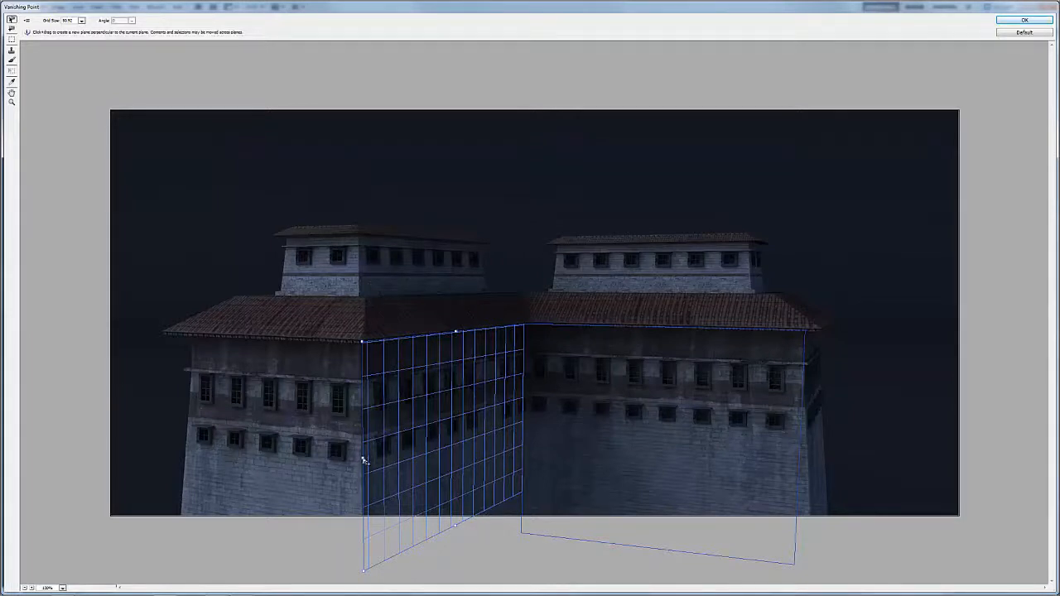
{"action": "left_click_drag", "start_coordinate": [362, 459], "coordinate": [188, 432]}
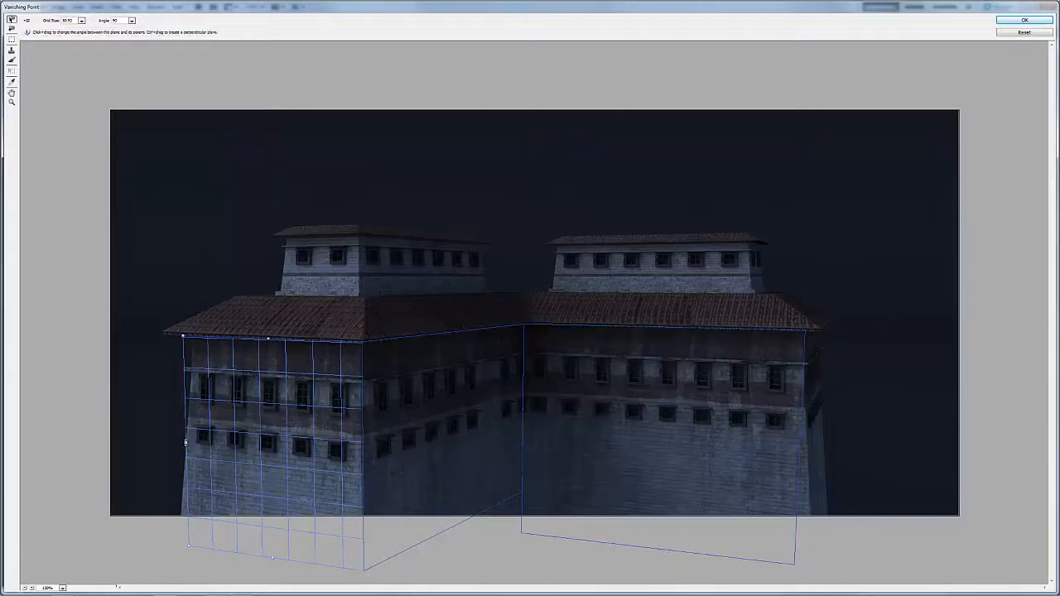
{"action": "left_click_drag", "start_coordinate": [185, 443], "coordinate": [188, 438]}
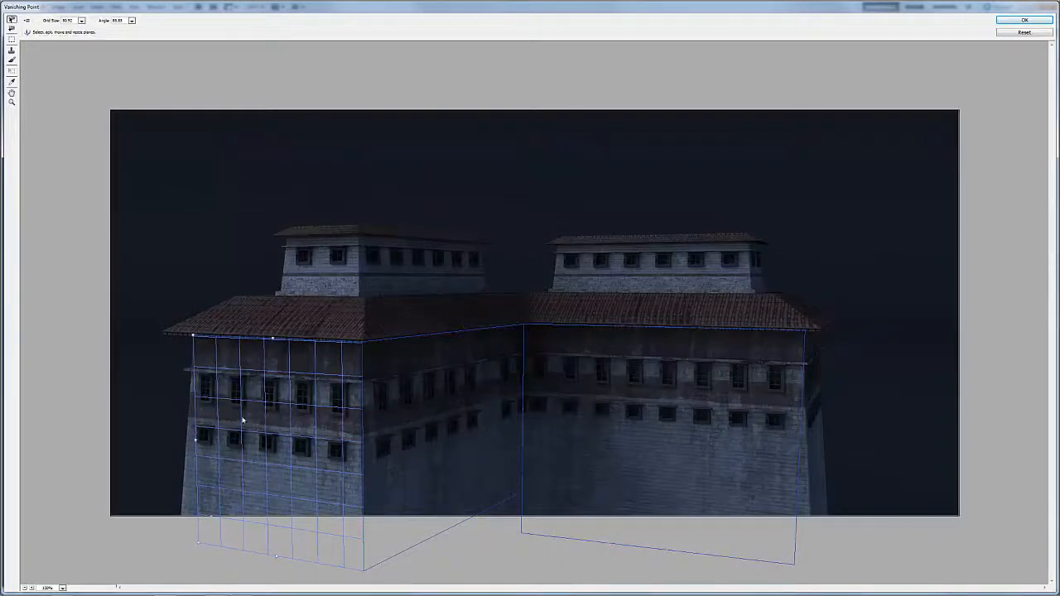
{"action": "left_click_drag", "start_coordinate": [269, 337], "coordinate": [246, 339]}
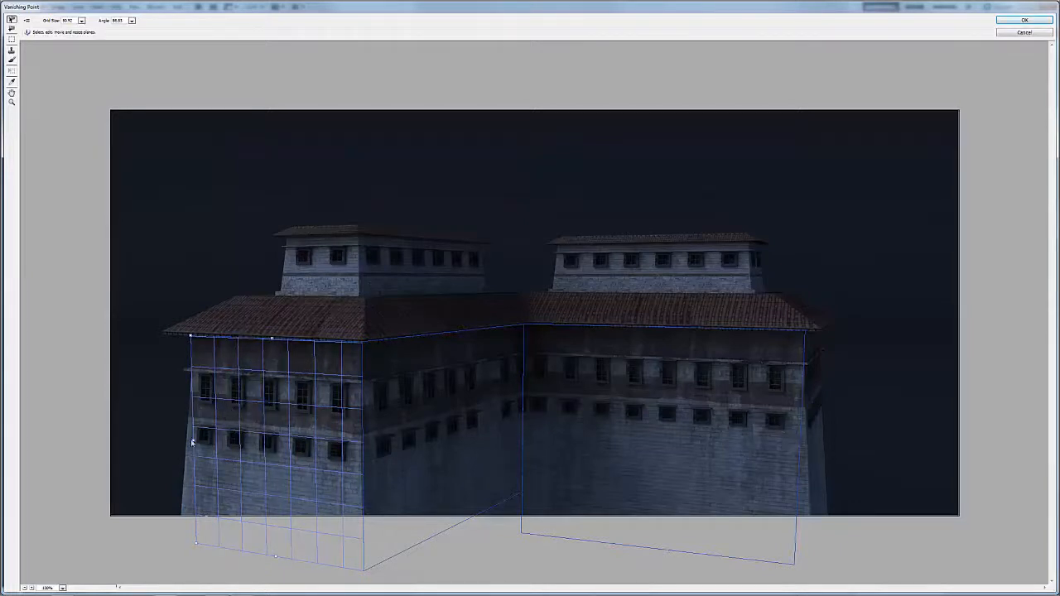
{"action": "left_click_drag", "start_coordinate": [191, 441], "coordinate": [167, 437]}
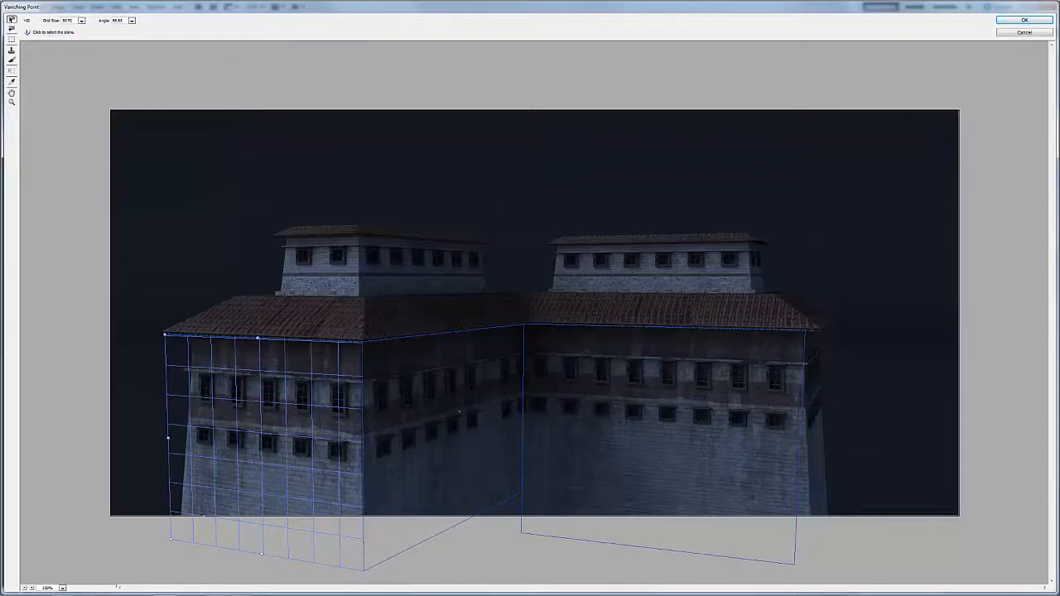
Step: Extend the lower edges of the shadowed wall's plane and the left-hand wall's plane farther below the image
{"action": "left_click", "coordinate": [459, 526]}
{"action": "left_click_drag", "start_coordinate": [454, 523], "coordinate": [459, 577]}
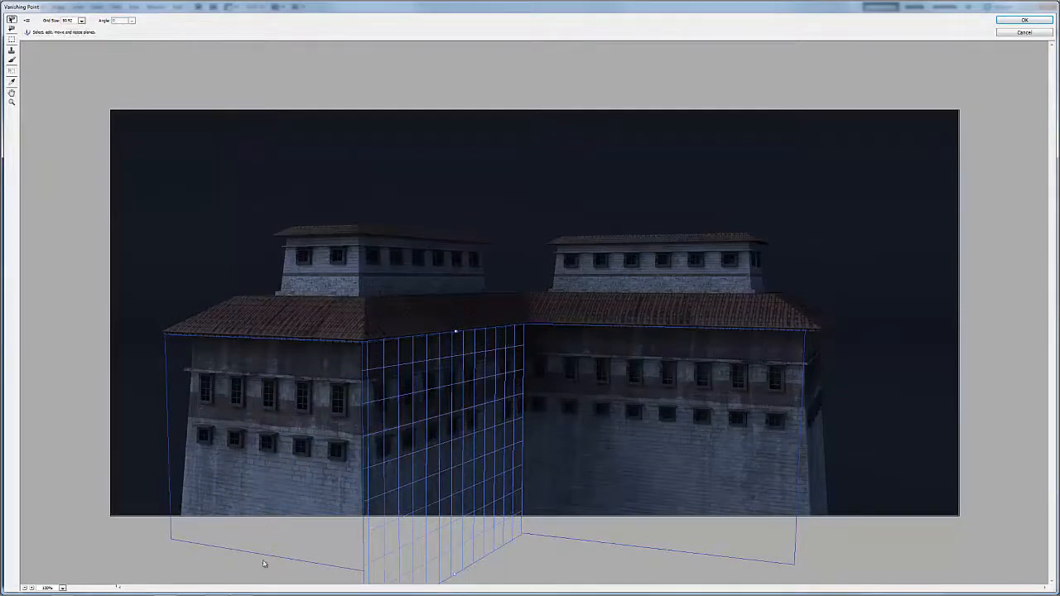
{"action": "left_click", "coordinate": [264, 559]}
{"action": "left_click_drag", "start_coordinate": [262, 554], "coordinate": [261, 561]}
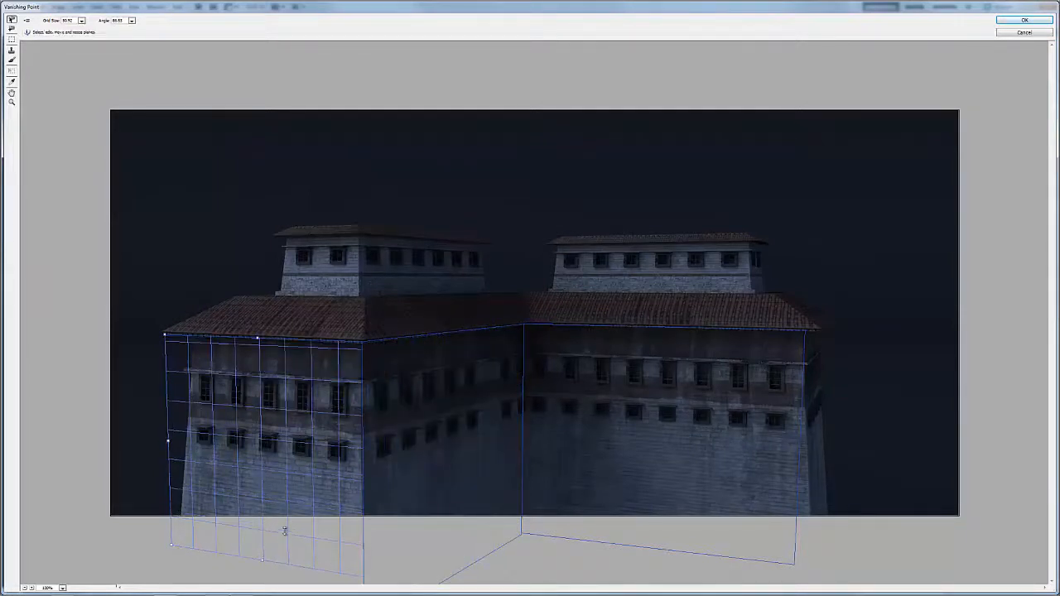
Step: Select the connected wall planes individually and together to examine how their grids follow the building's perspective
{"action": "left_click", "coordinate": [485, 461]}
{"action": "left_click", "coordinate": [589, 434]}
{"action": "left_click", "coordinate": [429, 434]}
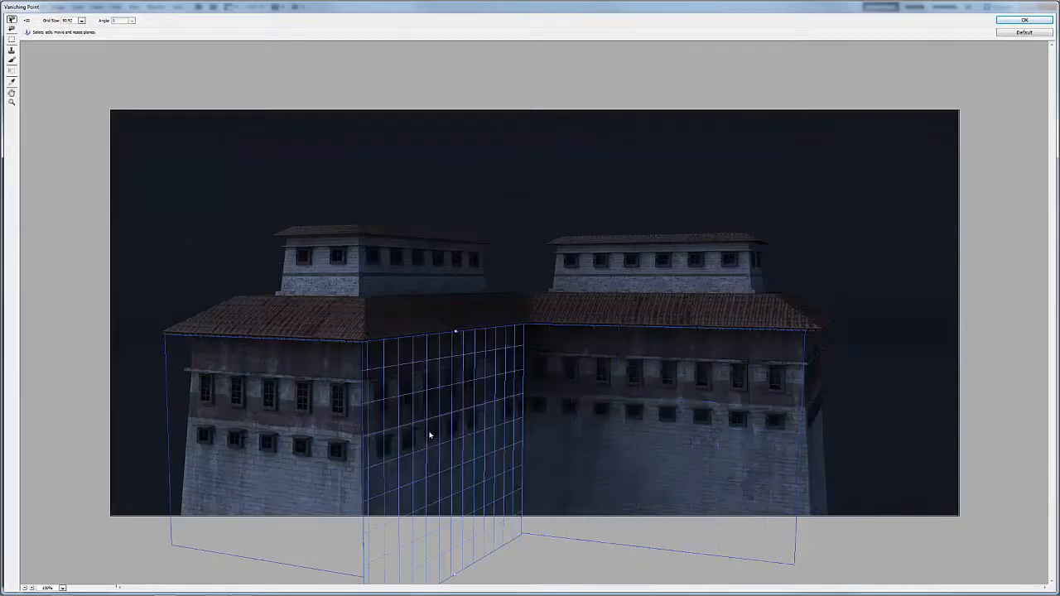
{"action": "left_click", "coordinate": [328, 447], "text": "shift"}
{"action": "left_click", "coordinate": [588, 424], "text": "shift"}
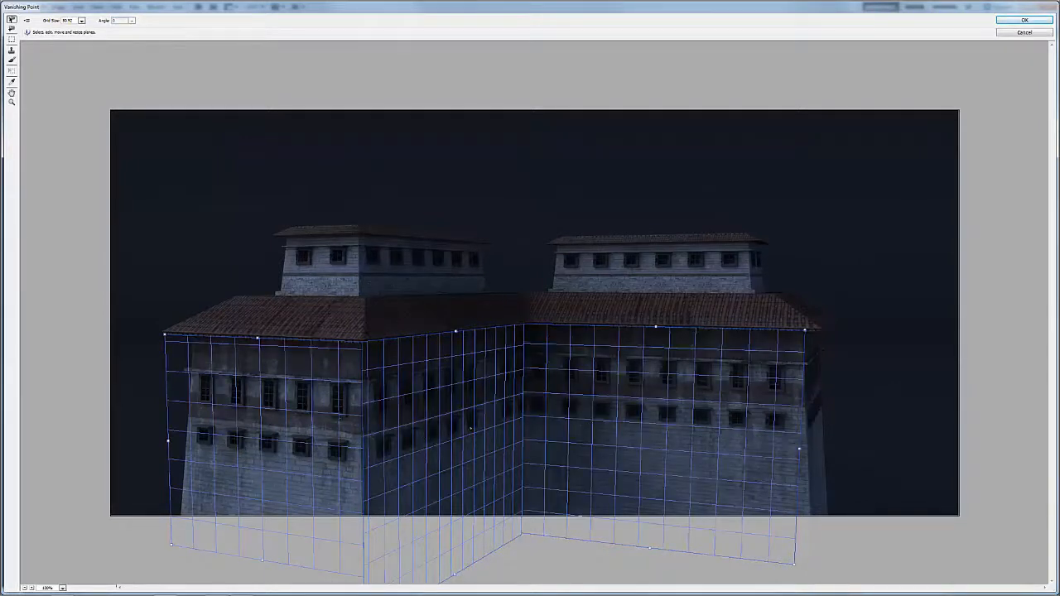
{"action": "left_click", "coordinate": [823, 367]}
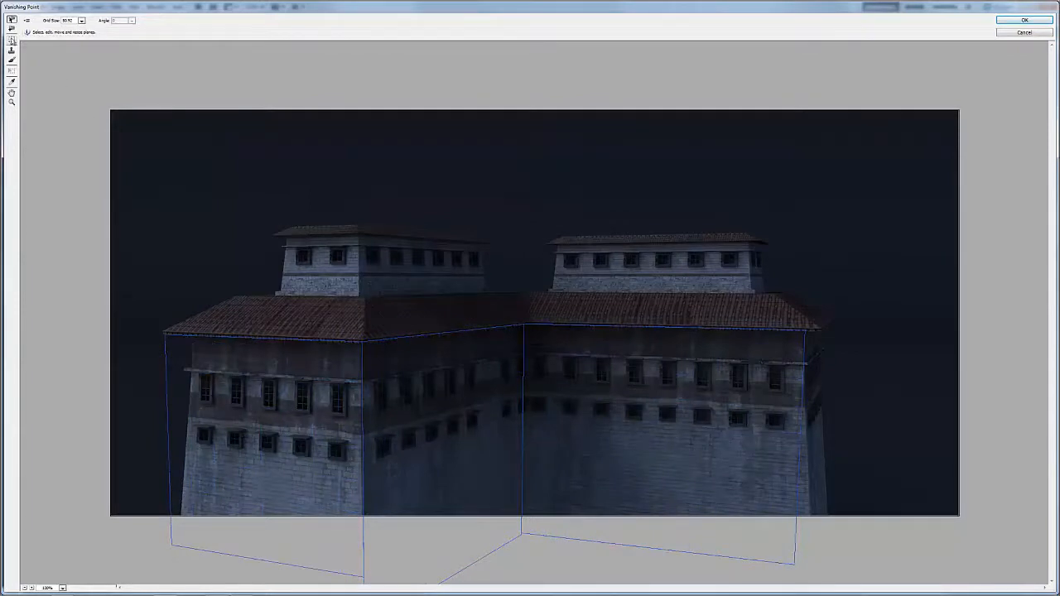
Step: Try to carry a tall marquee selection from the right-hand wall around the inner corner onto the shadowed wall, and clear the selection
{"action": "left_click", "coordinate": [12, 40]}
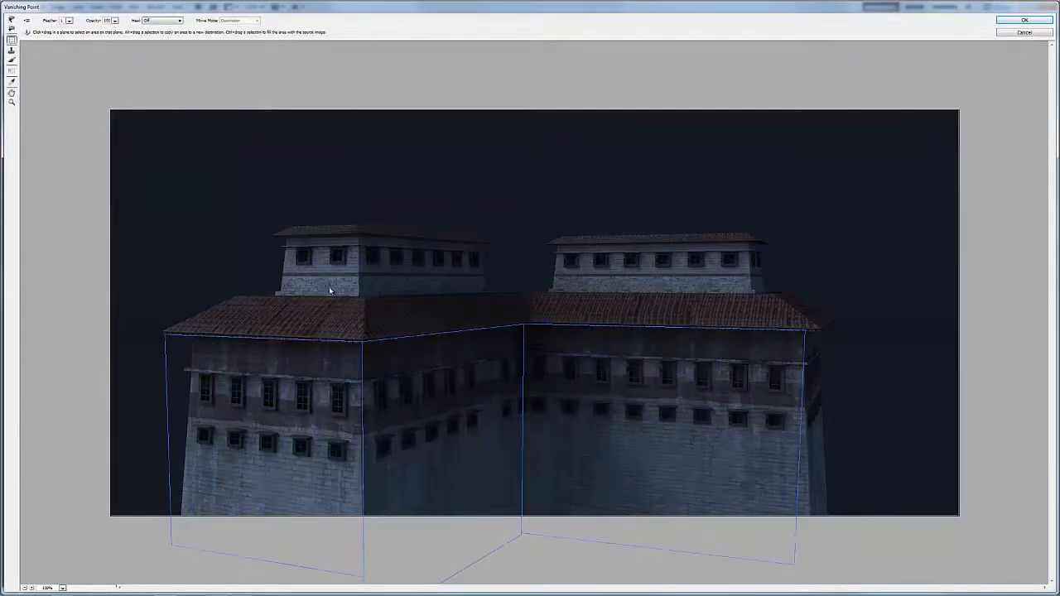
{"action": "left_click_drag", "start_coordinate": [397, 343], "coordinate": [412, 531]}
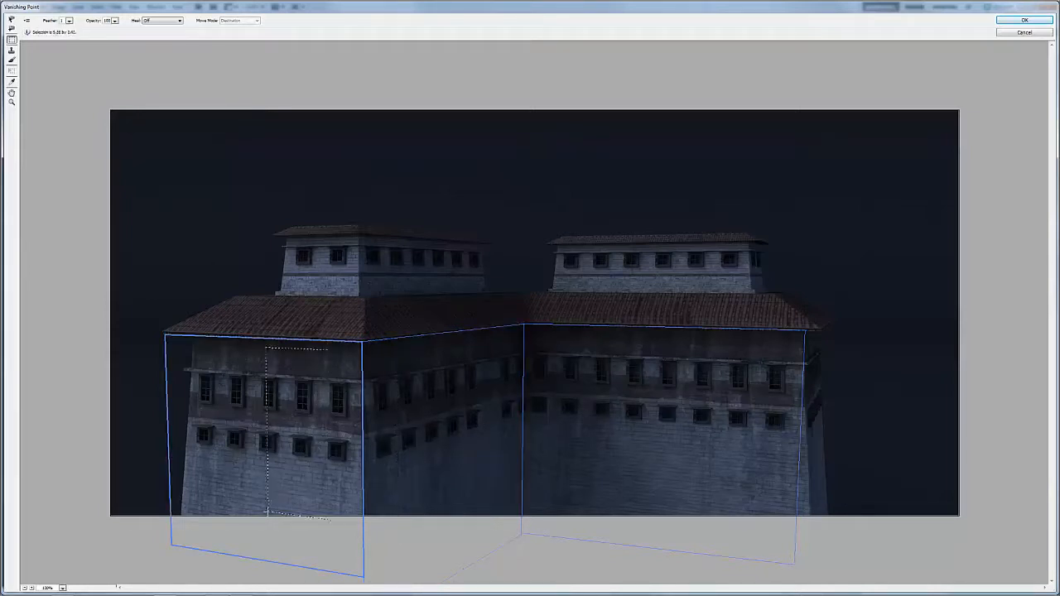
{"action": "double_click", "coordinate": [569, 352]}
{"action": "left_click_drag", "start_coordinate": [569, 352], "coordinate": [658, 517]}
{"action": "left_click_drag", "start_coordinate": [638, 389], "coordinate": [377, 434]}
{"action": "key", "text": "ctrl+z"}
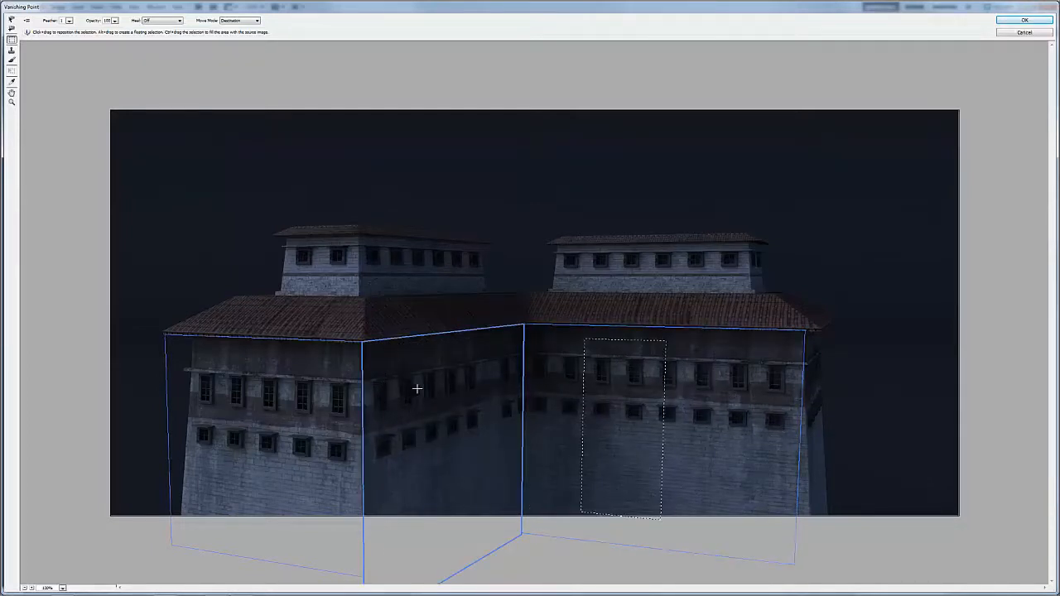
{"action": "key", "text": "ctrl+d"}
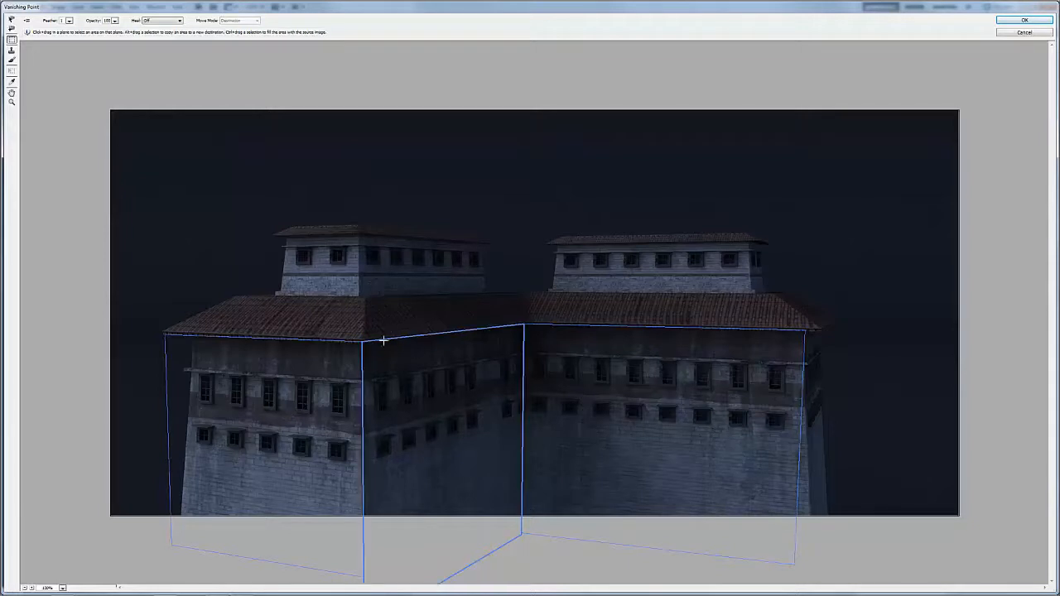
Step: Duplicate a tall strip with one column of windows along the shadowed wall's plane toward the inner corner, and apply the Vanishing Point result
{"action": "mouse_move", "coordinate": [401, 352]}
{"action": "left_mouse_down"}
{"action": "mouse_move", "coordinate": [418, 471]}
{"action": "mouse_move", "coordinate": [414, 527]}
{"action": "left_mouse_up"}
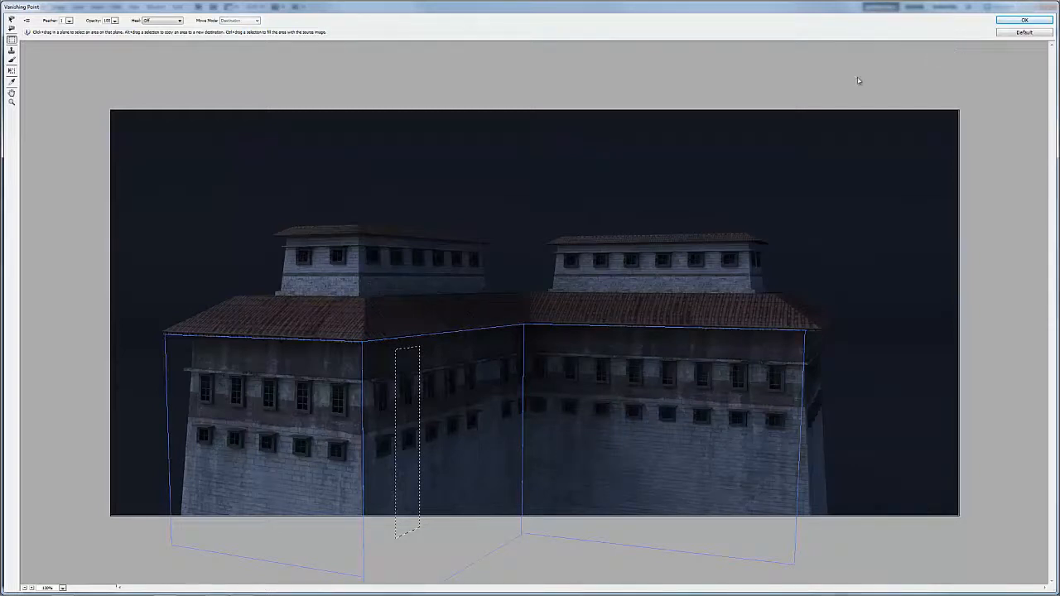
{"action": "left_click_drag", "start_coordinate": [418, 392], "coordinate": [490, 377]}
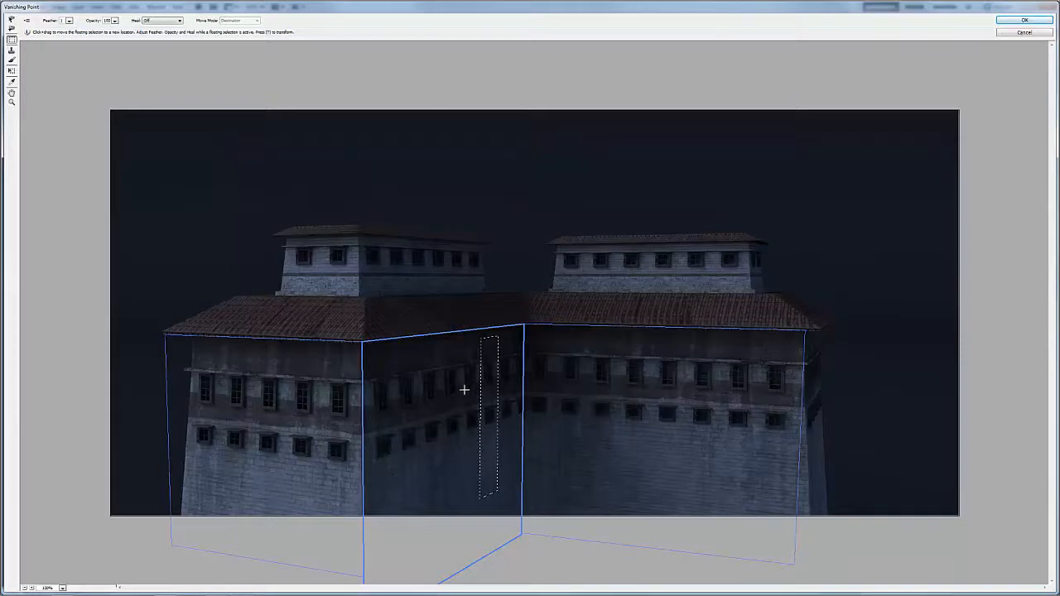
{"action": "left_click", "coordinate": [1017, 21]}
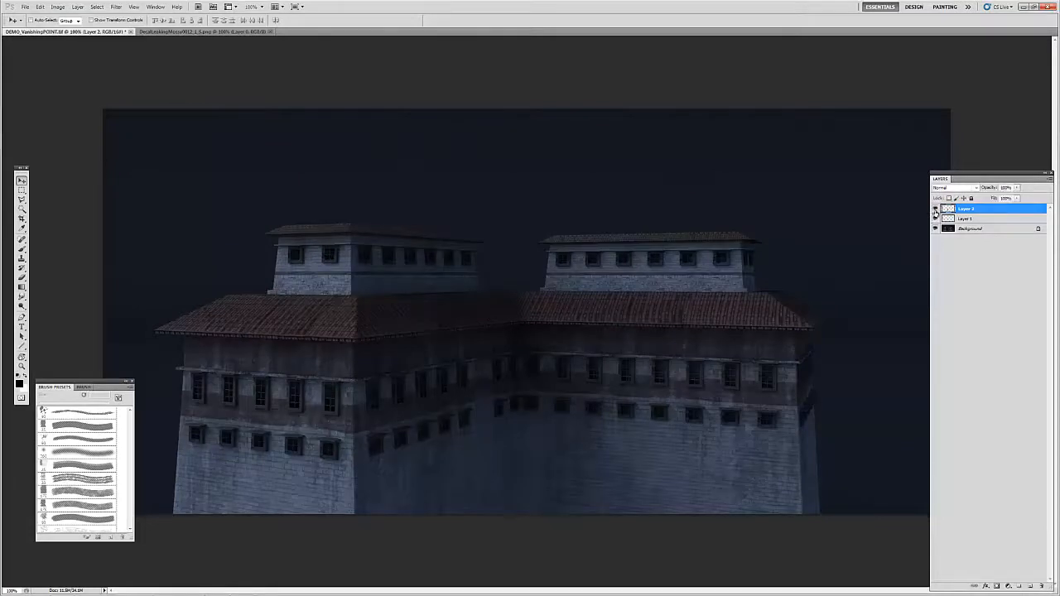
Step: Bring the duplicated windows into close view and add a layer mask to Layer 2
{"action": "key", "text": "z"}
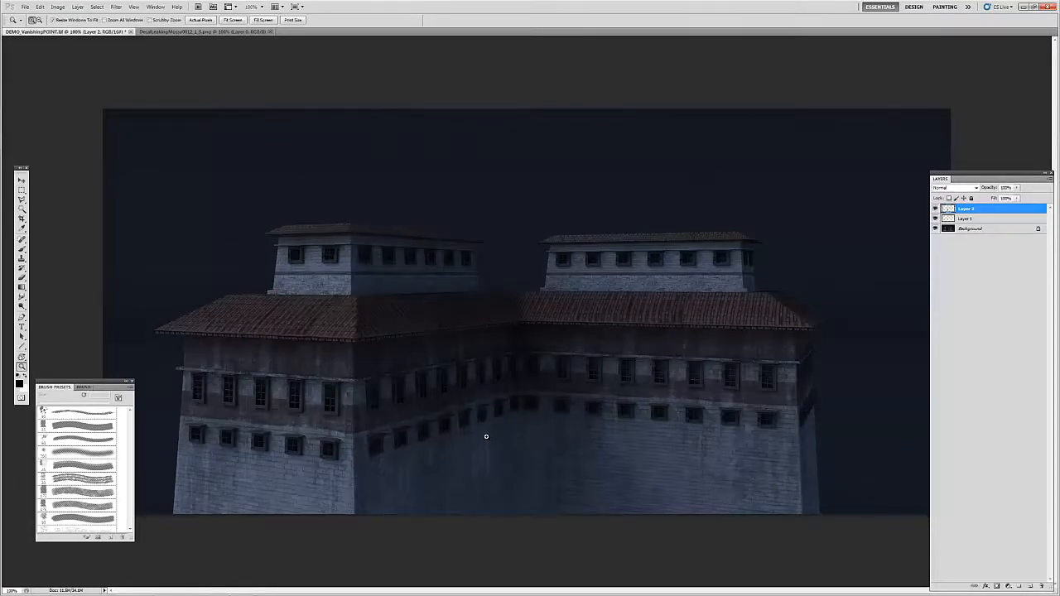
{"action": "left_click", "coordinate": [491, 436]}
{"action": "left_click", "coordinate": [491, 435]}
{"action": "left_click_drag", "start_coordinate": [583, 338], "coordinate": [556, 395]}
{"action": "key", "text": "e"}
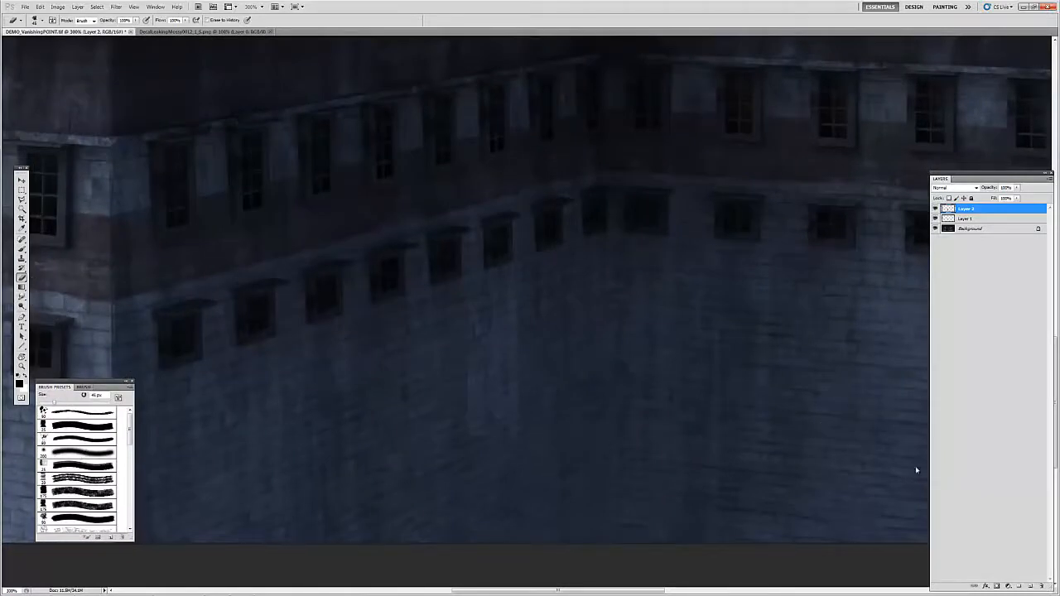
{"action": "left_click", "coordinate": [991, 553]}
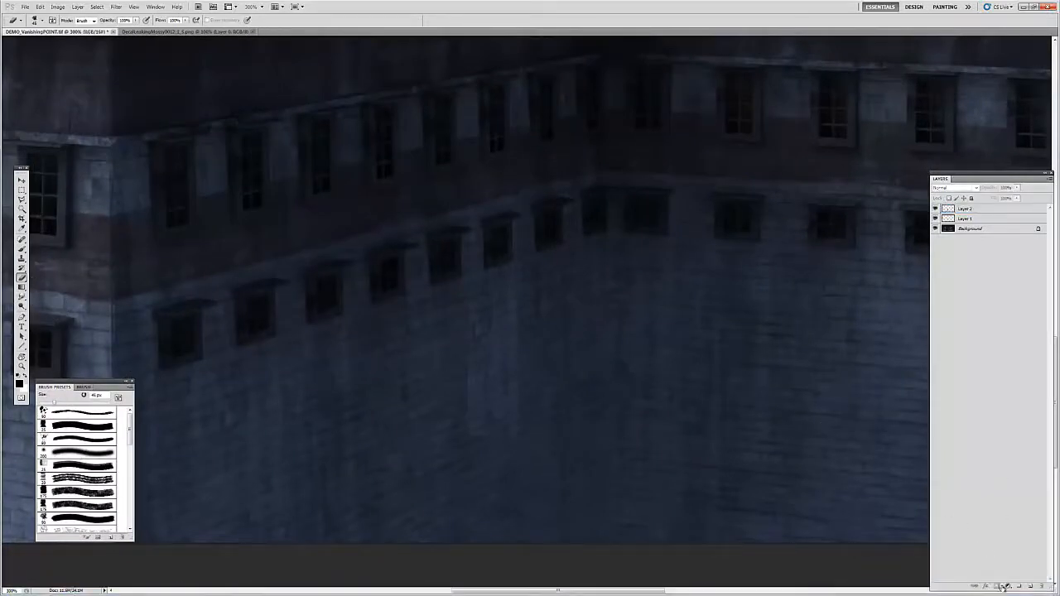
{"action": "left_click_drag", "start_coordinate": [1048, 586], "coordinate": [1045, 562]}
{"action": "left_click", "coordinate": [977, 210]}
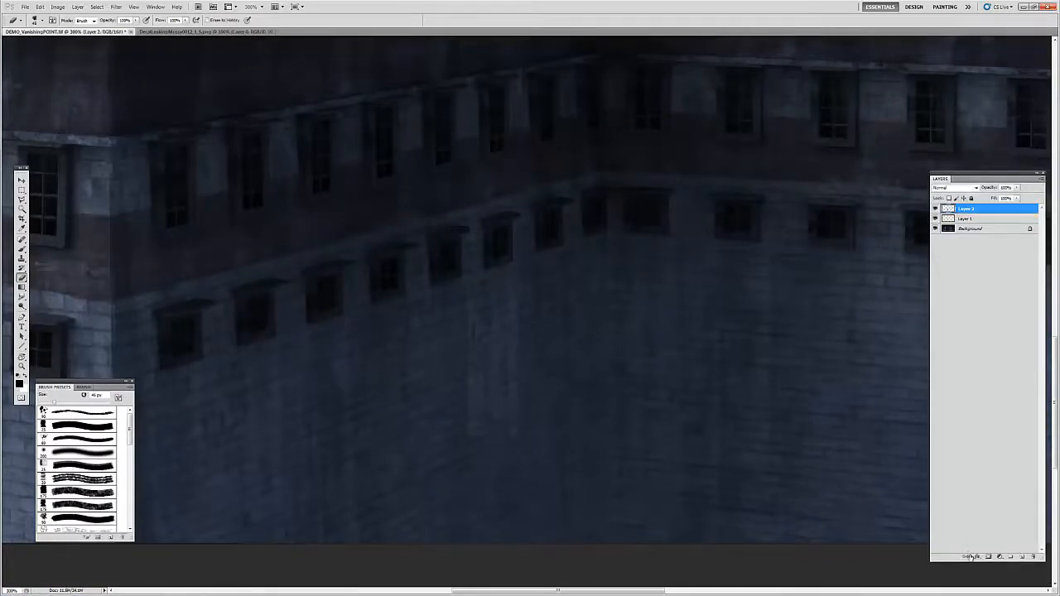
{"action": "left_click", "coordinate": [988, 557]}
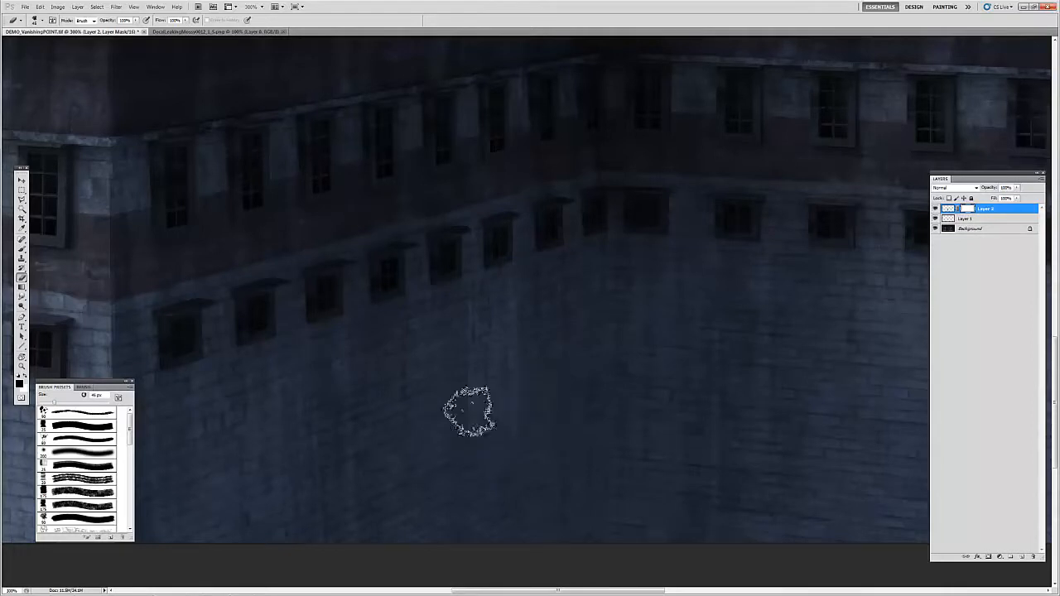
Step: Mask out the light patch below the duplicated windows on the shadowed wall with a reduced soft round black brush
{"action": "key", "text": "b"}
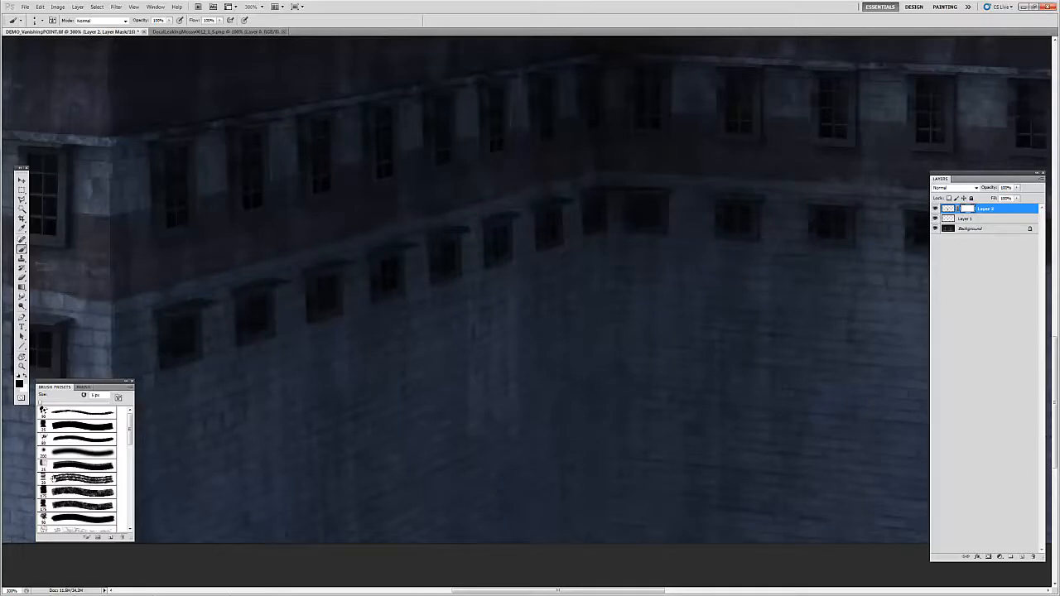
{"action": "left_click", "coordinate": [70, 455]}
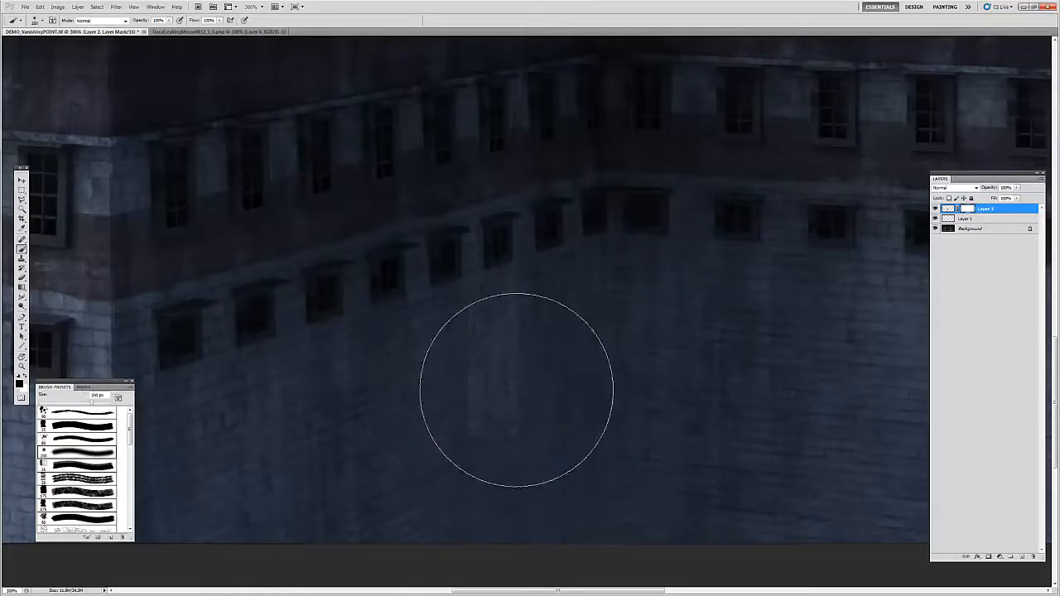
{"action": "key", "text": "bracketleft"}
{"action": "key", "text": "bracketleft"}
{"action": "key", "text": "bracketleft"}
{"action": "key", "text": "bracketleft"}
{"action": "key", "text": "bracketleft"}
{"action": "key", "text": "bracketleft"}
{"action": "key", "text": "bracketleft"}
{"action": "key", "text": "bracketleft"}
{"action": "key", "text": "bracketleft"}
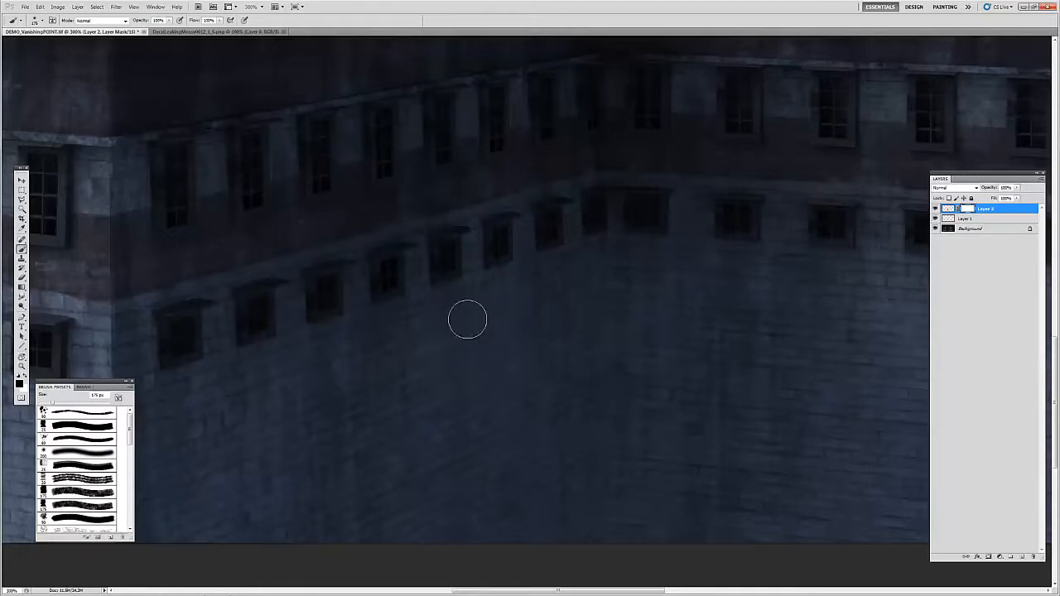
{"action": "mouse_move", "coordinate": [506, 310]}
{"action": "left_mouse_down"}
{"action": "mouse_move", "coordinate": [498, 353]}
{"action": "mouse_move", "coordinate": [404, 425]}
{"action": "left_mouse_up"}
Step: Clean up the mask around the upper part of the duplicated windows with a much smaller brush, and check the whole building
{"action": "key", "text": "bracketleft"}
{"action": "key", "text": "bracketleft"}
{"action": "key", "text": "bracketleft"}
{"action": "left_click_drag", "start_coordinate": [533, 206], "coordinate": [526, 283]}
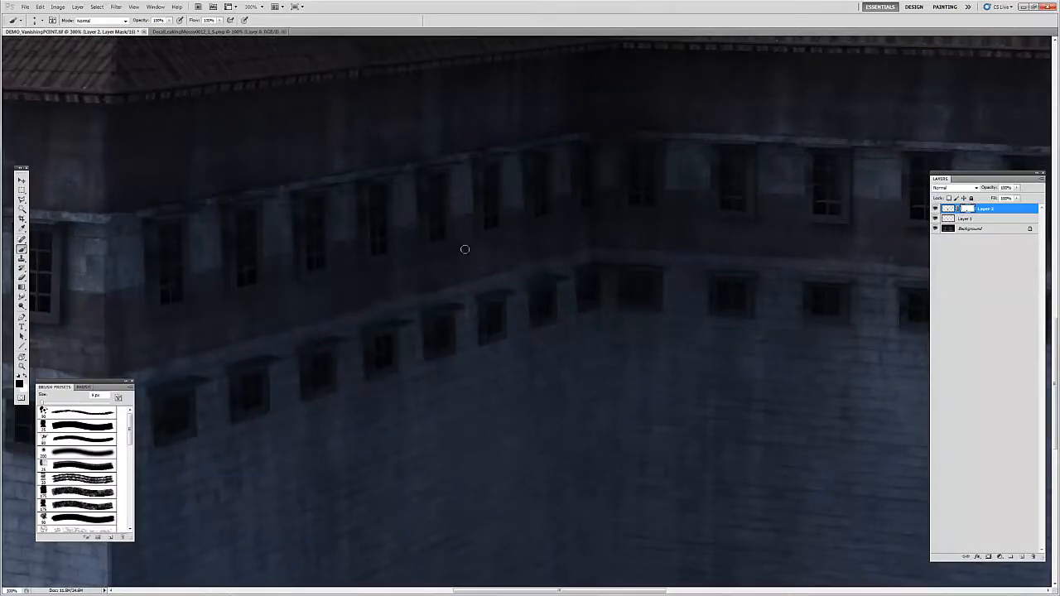
{"action": "key", "text": "z"}
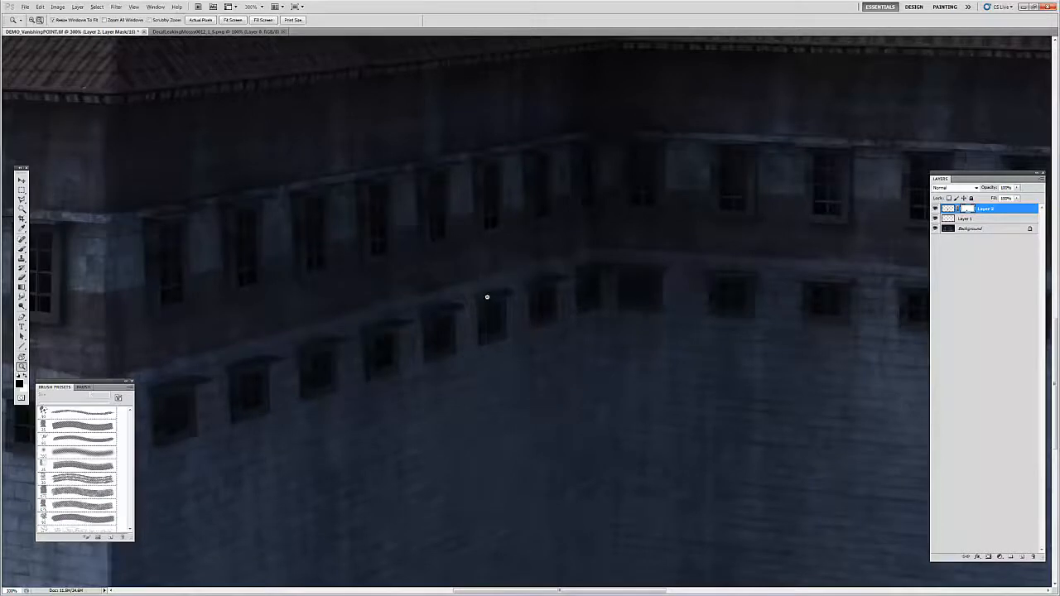
{"action": "left_click", "coordinate": [493, 296], "text": "alt"}
{"action": "left_click", "coordinate": [511, 294], "text": "alt"}
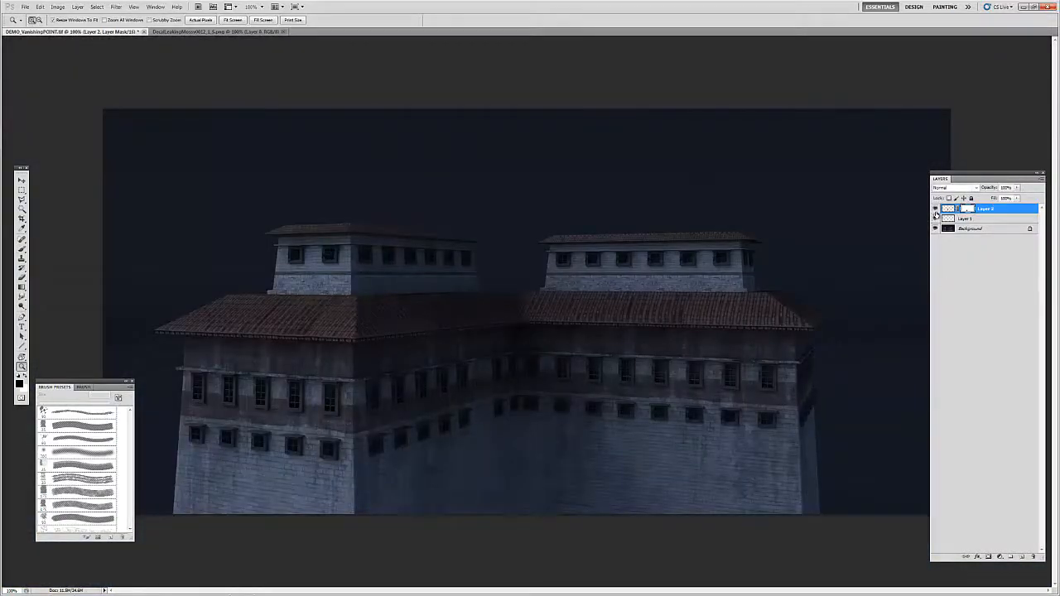
{"action": "key", "text": "b"}
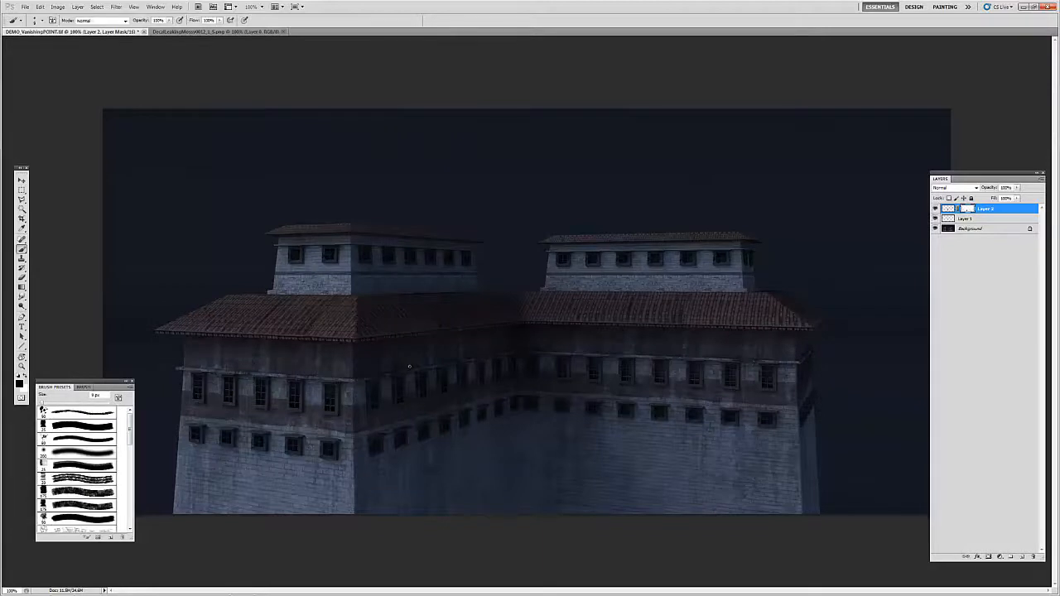
Step: Create a new layer above the masked windows and start the Vanishing Point filter on it
{"action": "key", "text": "v"}
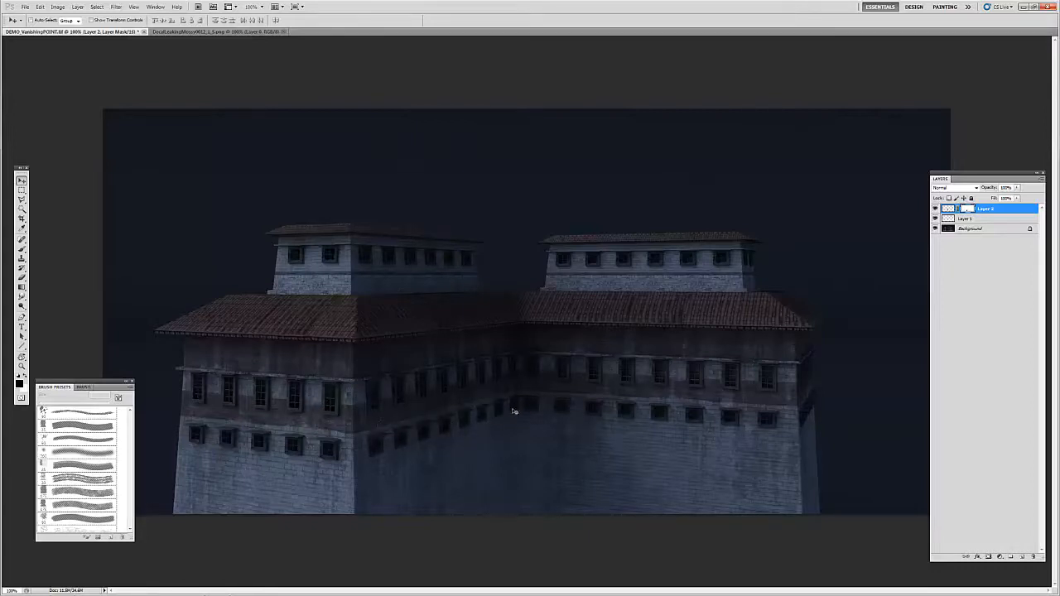
{"action": "left_click", "coordinate": [1022, 556]}
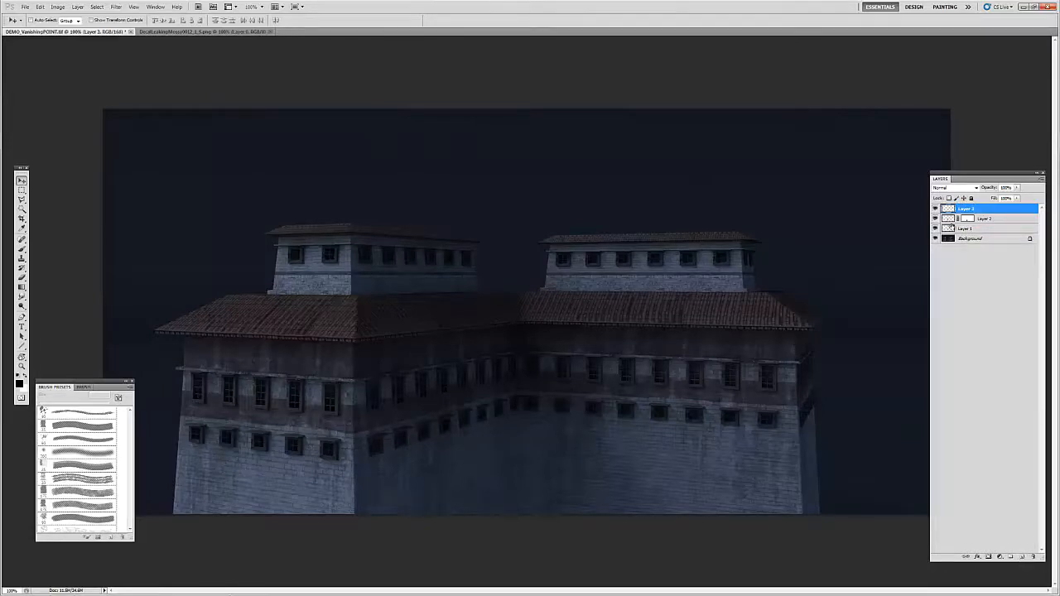
{"action": "left_click", "coordinate": [120, 7]}
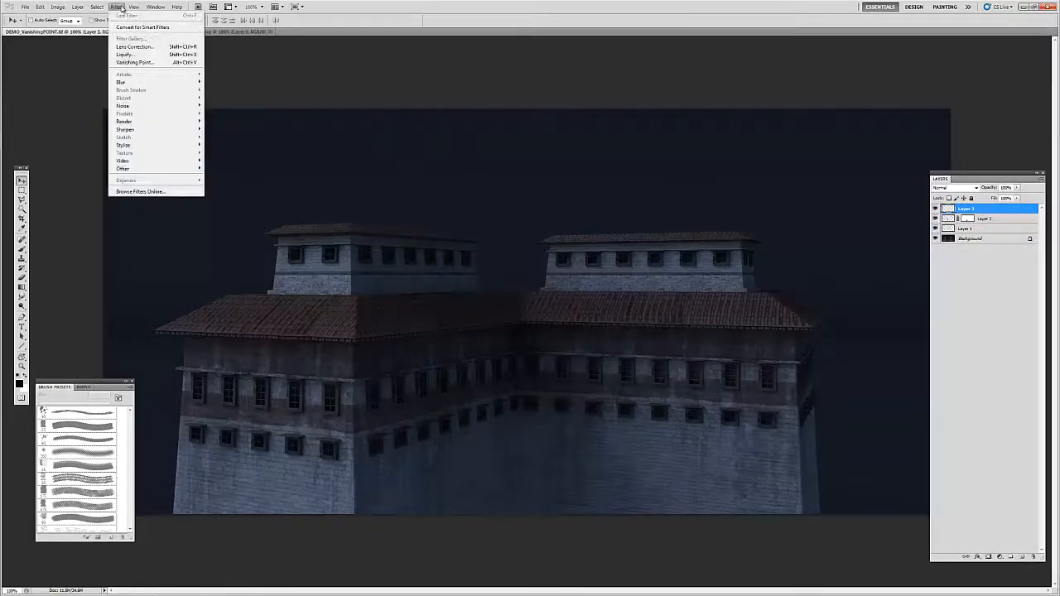
{"action": "left_click", "coordinate": [134, 58]}
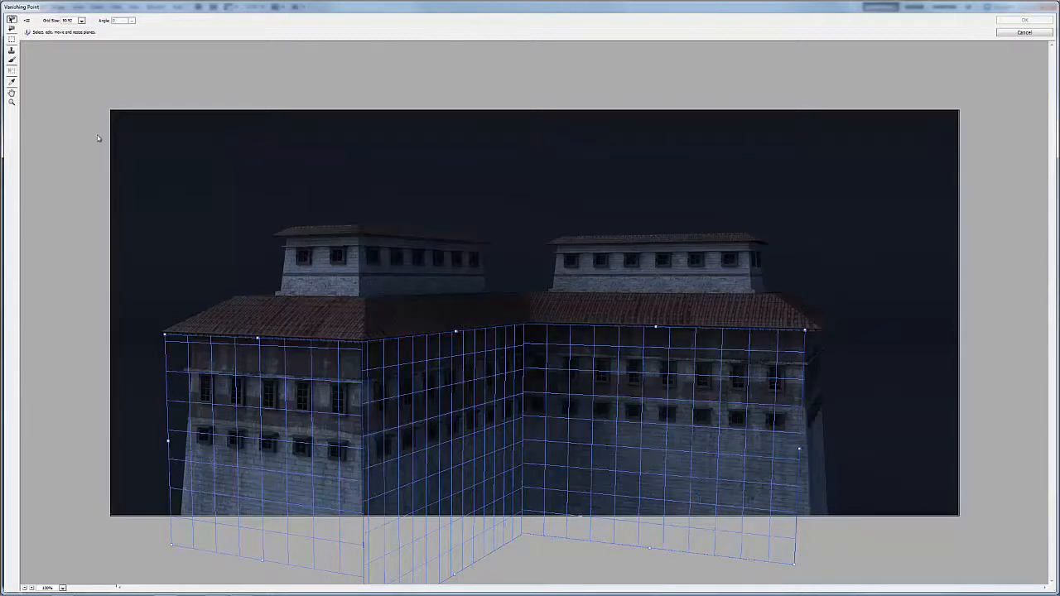
Step: Duplicate the left-hand wall's window strip nearest the outer corner onto the third window column along the same plane, and apply it
{"action": "left_click", "coordinate": [11, 39]}
{"action": "mouse_move", "coordinate": [318, 366]}
{"action": "left_mouse_down"}
{"action": "mouse_move", "coordinate": [343, 394]}
{"action": "mouse_move", "coordinate": [353, 539]}
{"action": "mouse_move", "coordinate": [321, 474]}
{"action": "mouse_move", "coordinate": [340, 414]}
{"action": "mouse_move", "coordinate": [321, 349]}
{"action": "left_mouse_up"}
{"action": "left_click", "coordinate": [307, 349]}
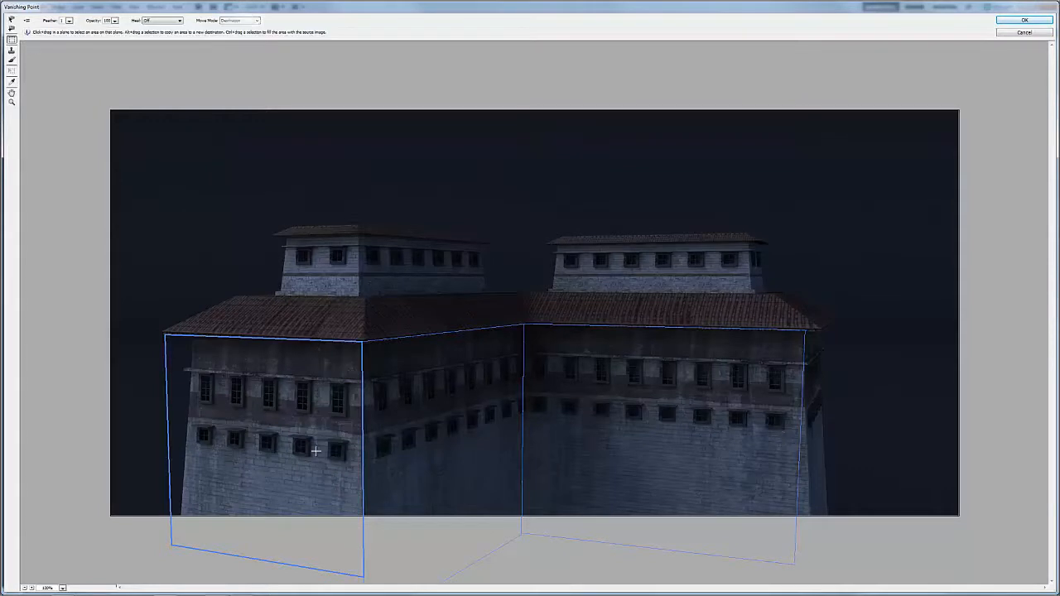
{"action": "mouse_move", "coordinate": [323, 354]}
{"action": "left_mouse_down"}
{"action": "mouse_move", "coordinate": [361, 553]}
{"action": "mouse_move", "coordinate": [322, 357]}
{"action": "left_mouse_up"}
{"action": "left_click", "coordinate": [316, 361]}
{"action": "left_click_drag", "start_coordinate": [319, 356], "coordinate": [355, 524]}
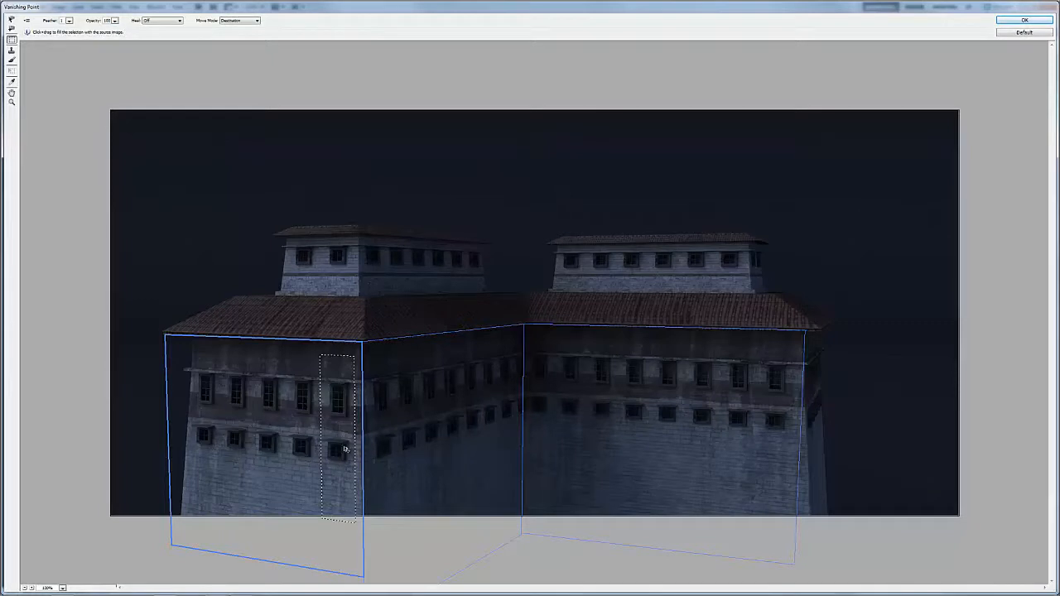
{"action": "left_click_drag", "start_coordinate": [339, 404], "coordinate": [272, 403]}
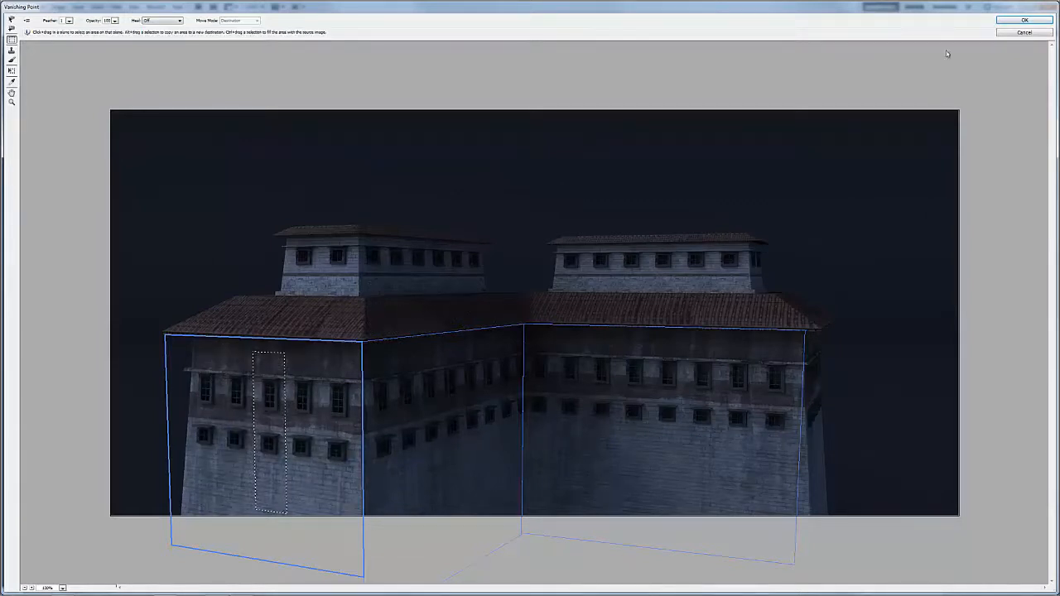
{"action": "left_click", "coordinate": [1024, 20]}
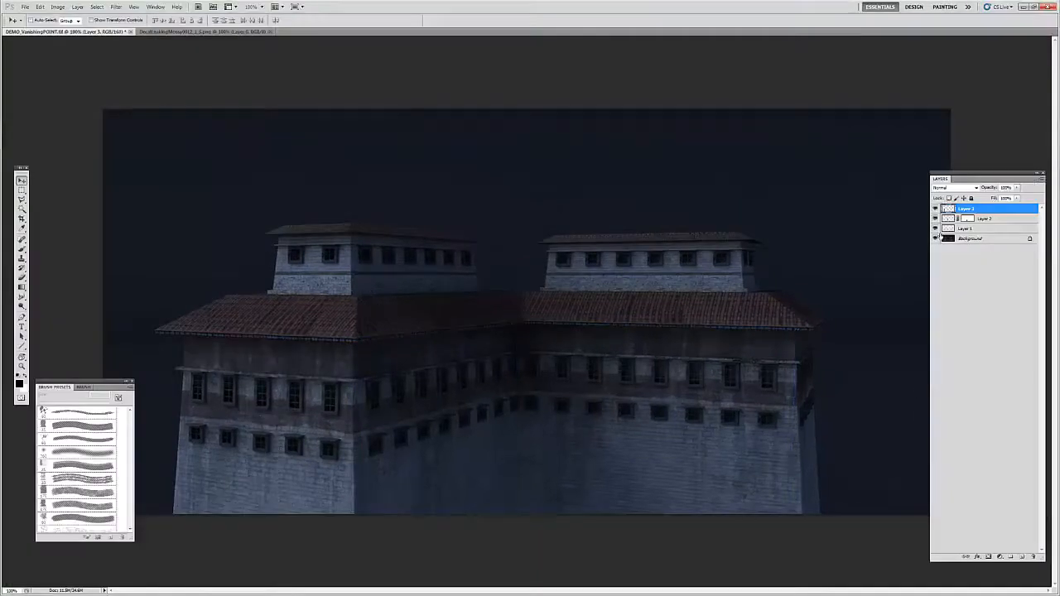
Step: Compare the building with and without the left-hand wall's duplicated windows, and delete their layer
{"action": "left_click", "coordinate": [935, 210]}
{"action": "left_click", "coordinate": [935, 209]}
{"action": "left_click", "coordinate": [935, 209]}
{"action": "left_click", "coordinate": [934, 210]}
{"action": "key", "text": "Delete"}
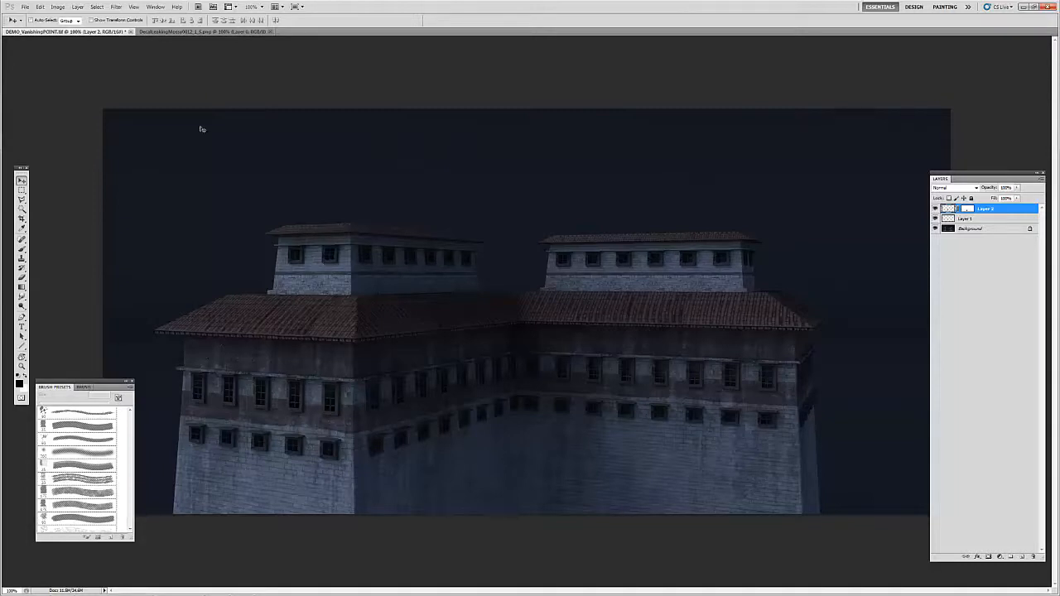
Step: Copy the moss texture from DecalLeakingMossy0012_1_S.png into DEMO_VanishingPOINT.tif as a new layer and move it over the right-hand tower and sky
{"action": "left_click", "coordinate": [201, 32]}
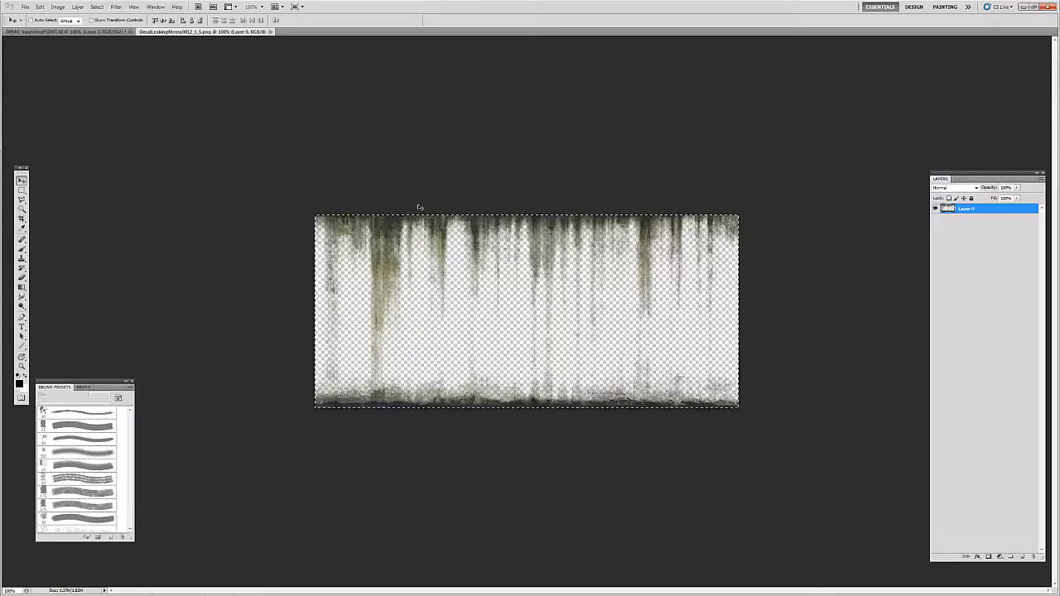
{"action": "left_click", "coordinate": [106, 35]}
{"action": "key", "text": "ctrl+v"}
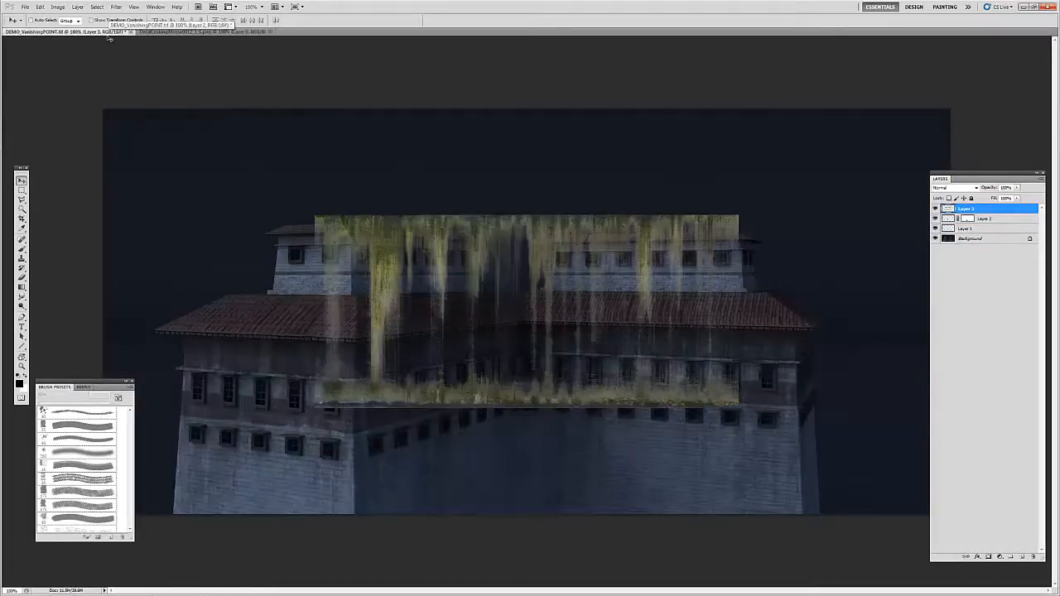
{"action": "left_click_drag", "start_coordinate": [756, 322], "coordinate": [882, 204]}
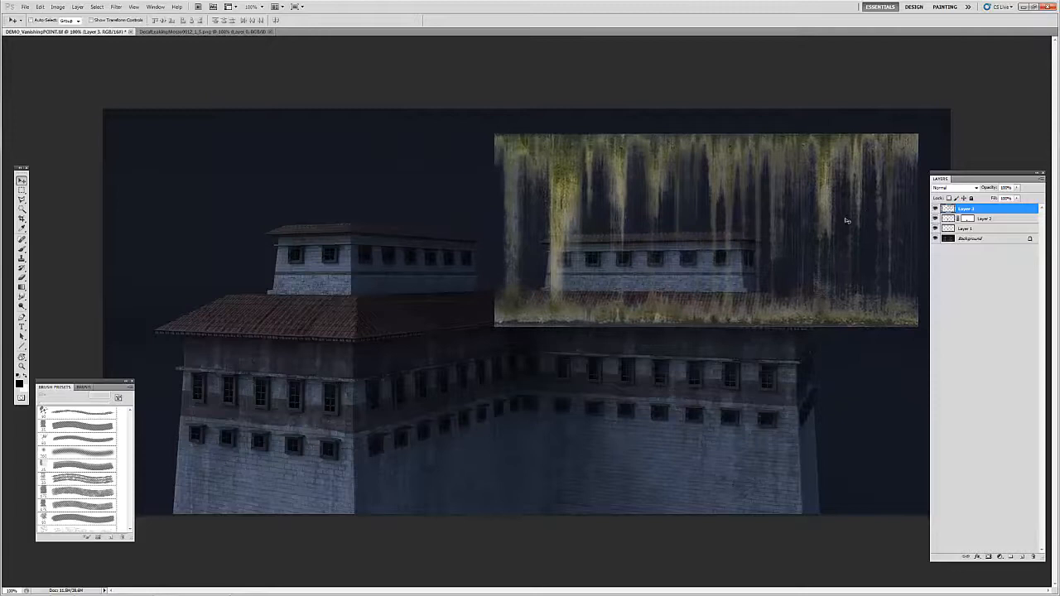
Step: Recopy the moss texture from DecalLeakingMossy0012_1_S.png, hide the flat moss layer in DEMO_VanishingPOINT.tif and create a new layer above it
{"action": "left_click", "coordinate": [201, 32]}
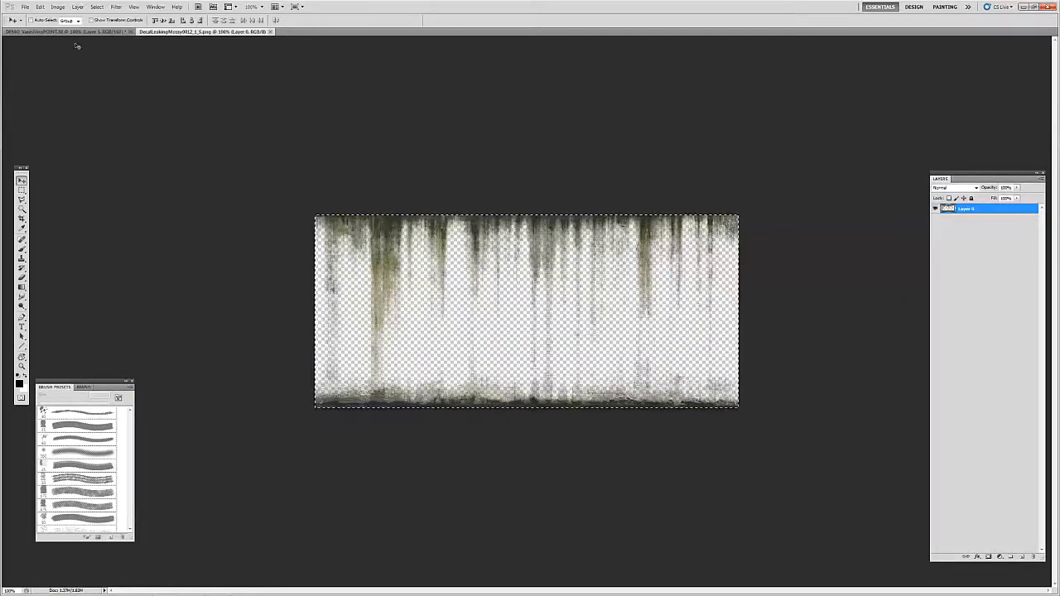
{"action": "left_click", "coordinate": [99, 33]}
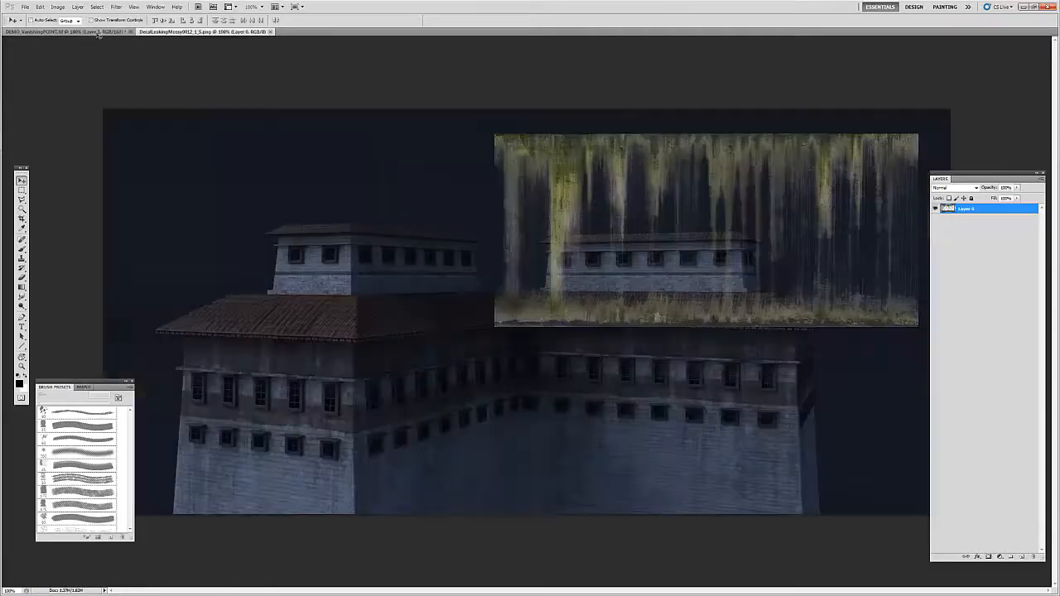
{"action": "left_click", "coordinate": [934, 208]}
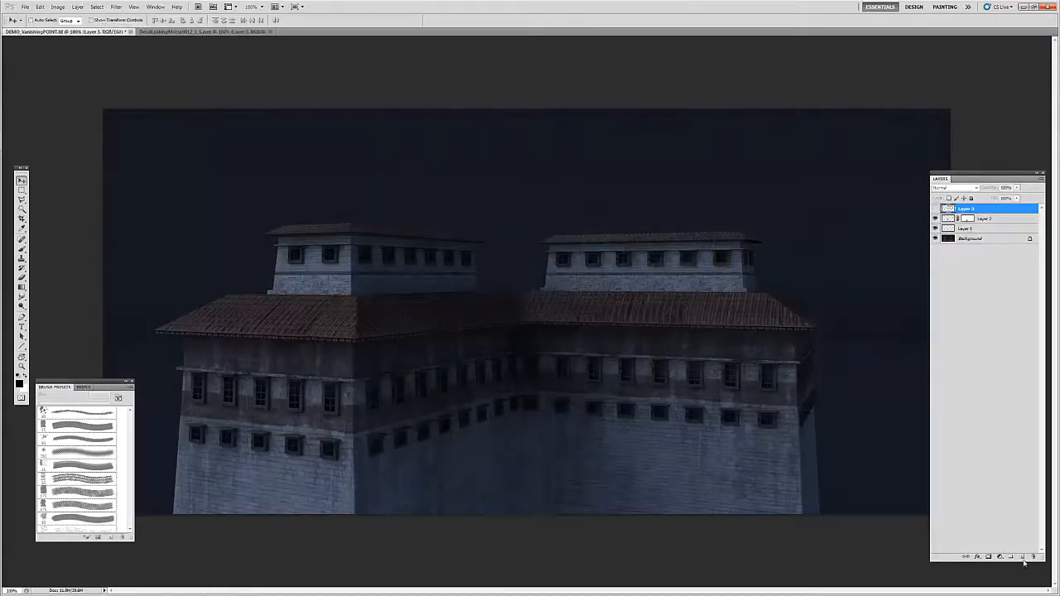
{"action": "left_click", "coordinate": [1020, 556]}
Step: Start the Vanishing Point filter on the new layer and paste the copied moss texture into it
{"action": "double_click", "coordinate": [362, 8]}
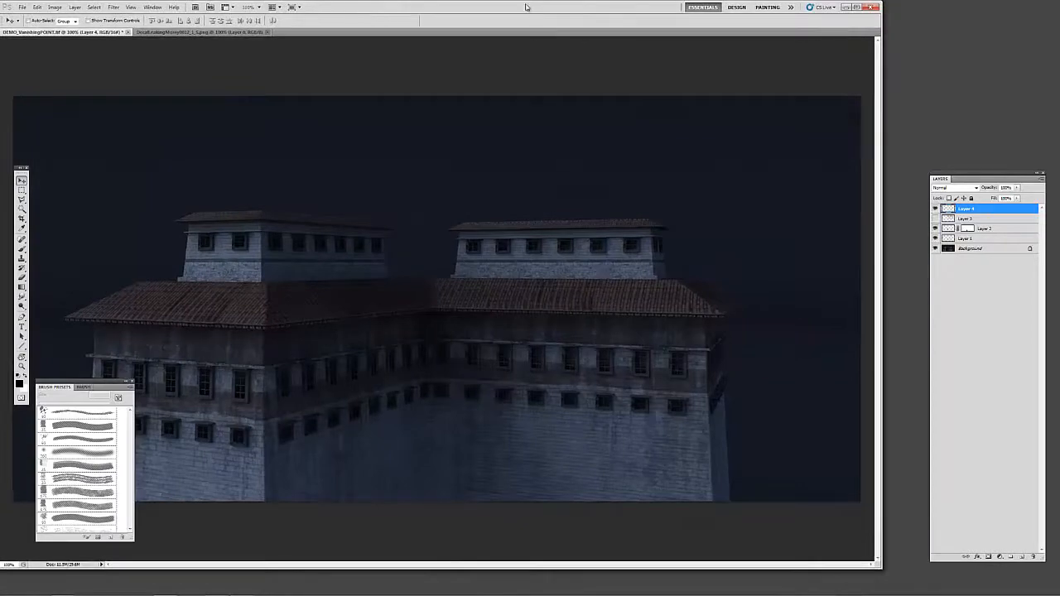
{"action": "left_click", "coordinate": [856, 6]}
{"action": "left_click", "coordinate": [117, 7]}
{"action": "left_click", "coordinate": [133, 62]}
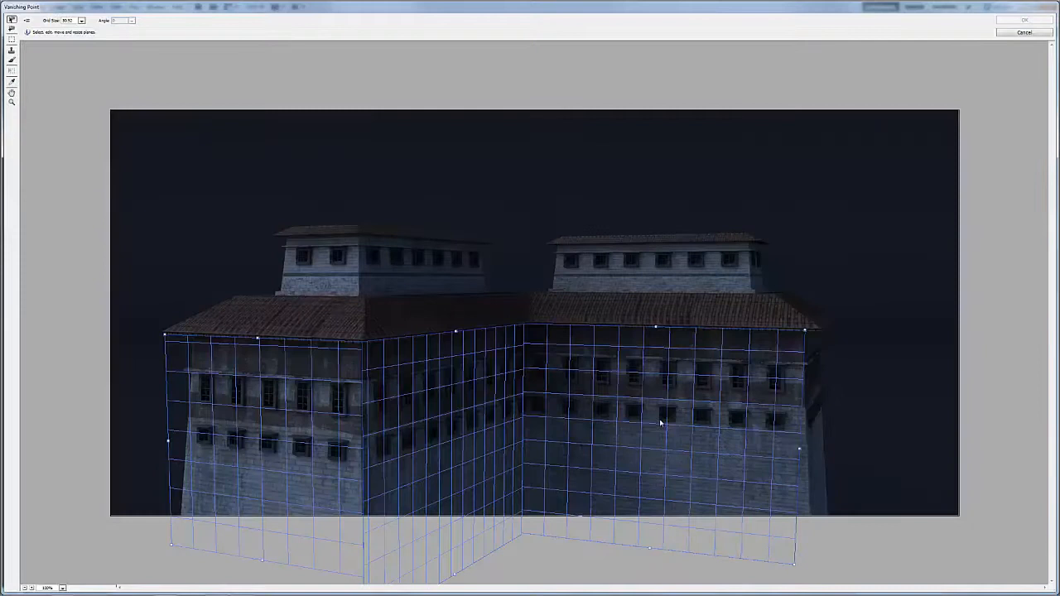
{"action": "key", "text": "alt"}
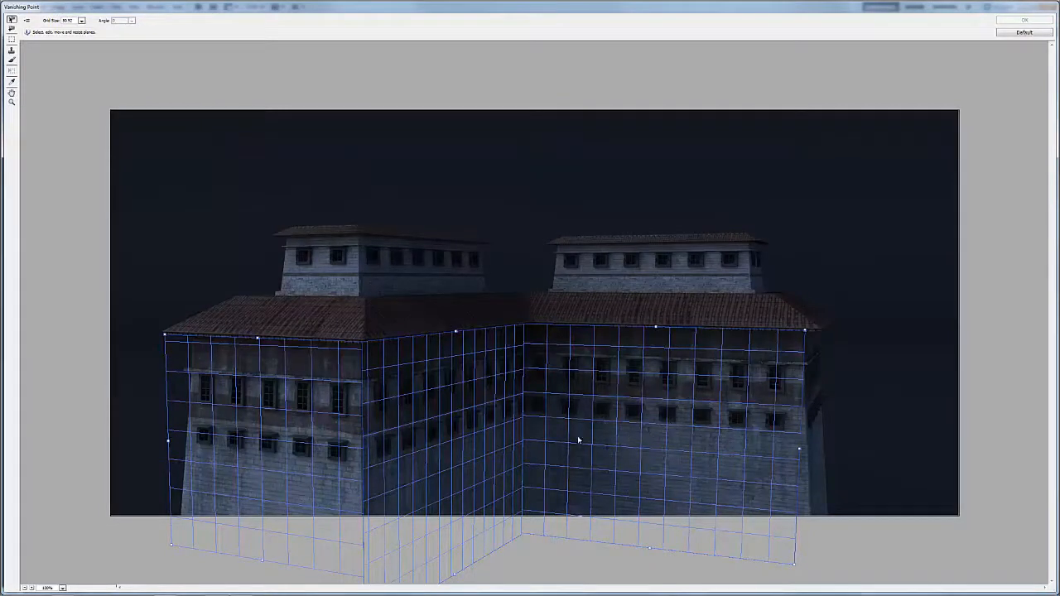
{"action": "key", "text": "ctrl+v"}
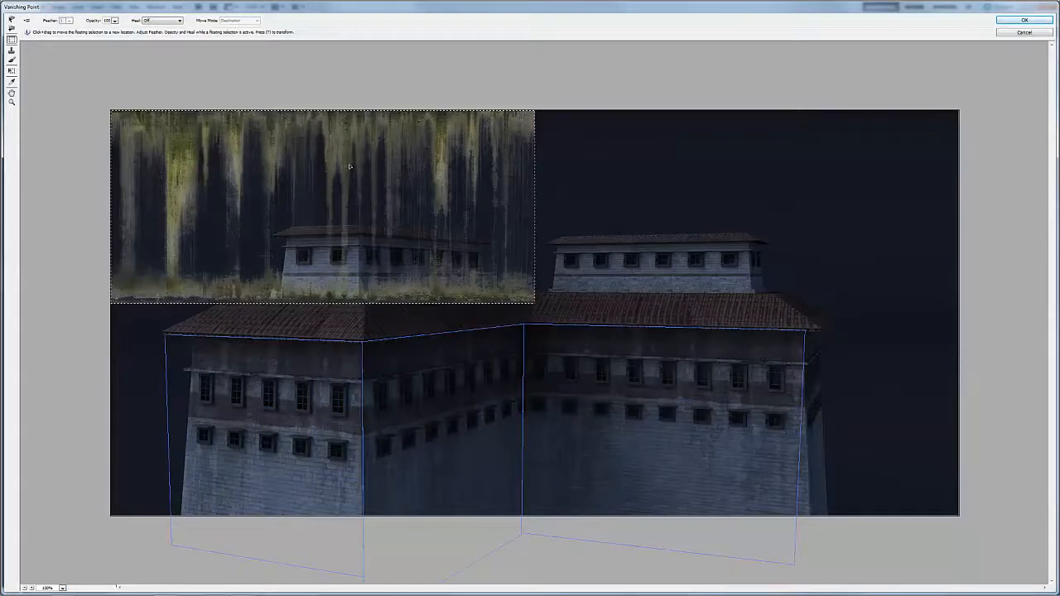
Step: Slide the pasted moss texture onto the connected wall planes so it wraps around both building corners, using the Transform tool for placement
{"action": "left_click_drag", "start_coordinate": [349, 168], "coordinate": [339, 408]}
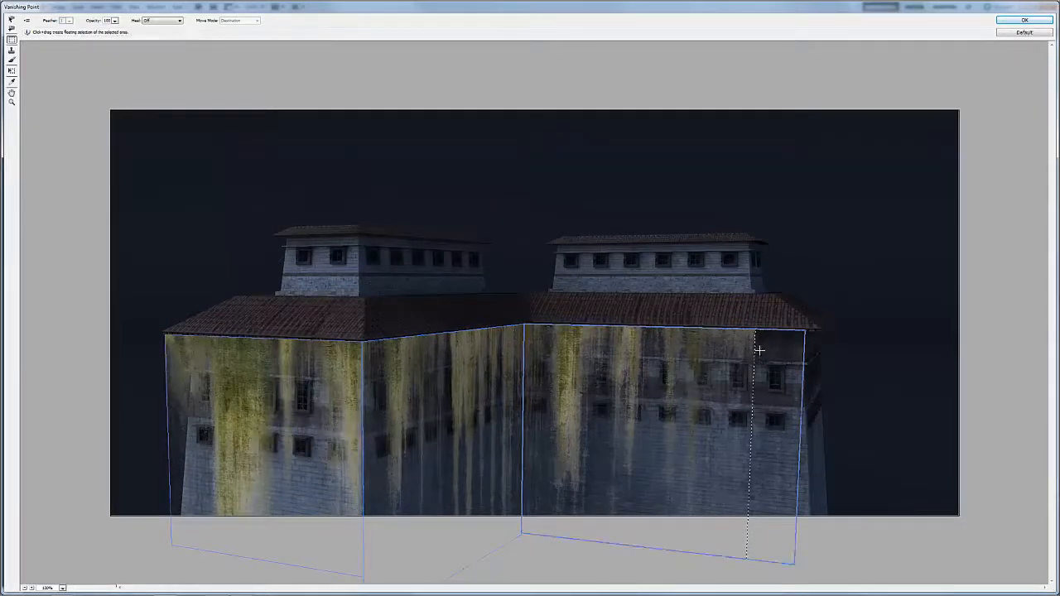
{"action": "key", "text": "t"}
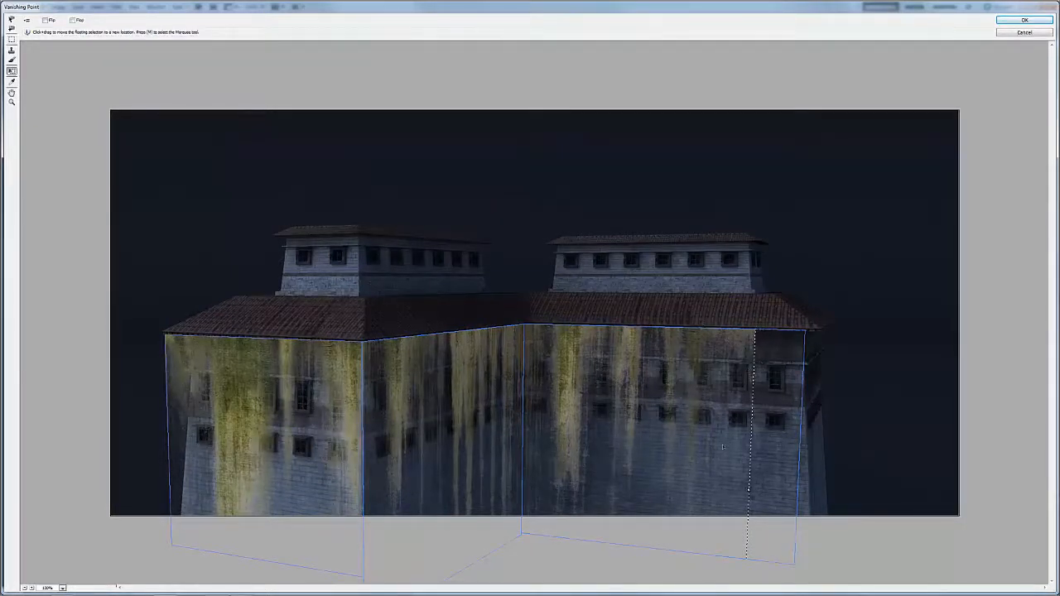
{"action": "key", "text": "alt"}
{"action": "left_click_drag", "start_coordinate": [235, 343], "coordinate": [311, 405]}
{"action": "left_click_drag", "start_coordinate": [174, 337], "coordinate": [361, 456]}
{"action": "left_click_drag", "start_coordinate": [506, 461], "coordinate": [462, 375]}
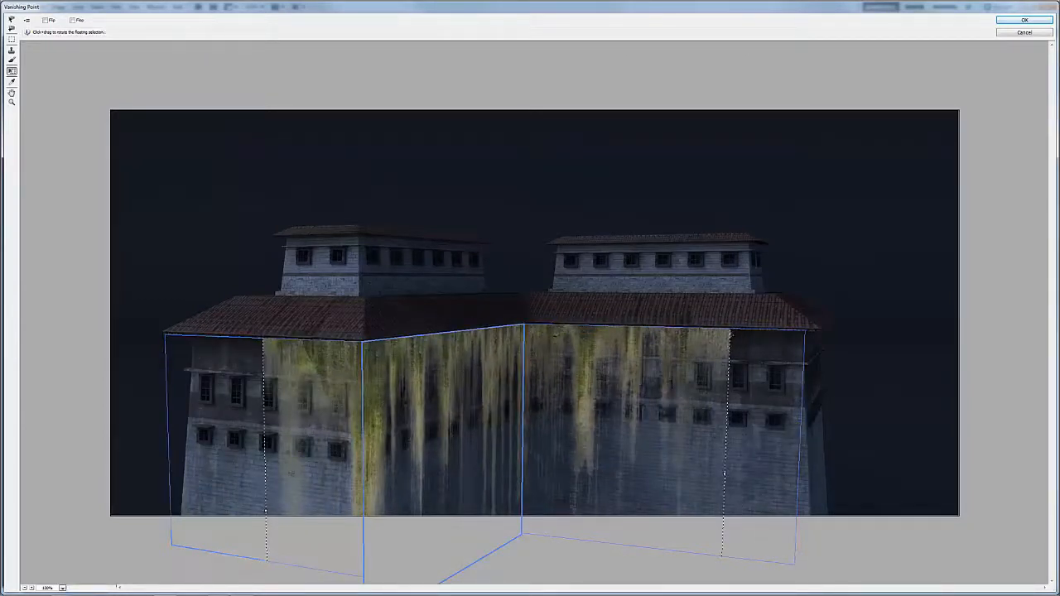
Step: Shrink the moss texture and fit it on the receding middle wall, directly beneath the roof edge and against the outer corner
{"action": "left_click_drag", "start_coordinate": [279, 347], "coordinate": [549, 487]}
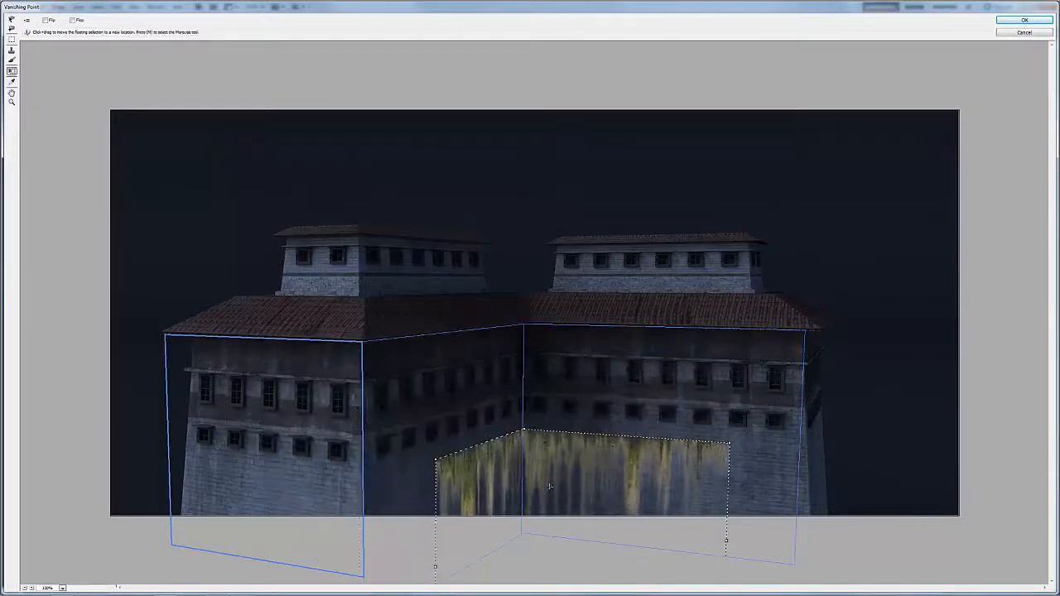
{"action": "left_click_drag", "start_coordinate": [548, 449], "coordinate": [482, 353]}
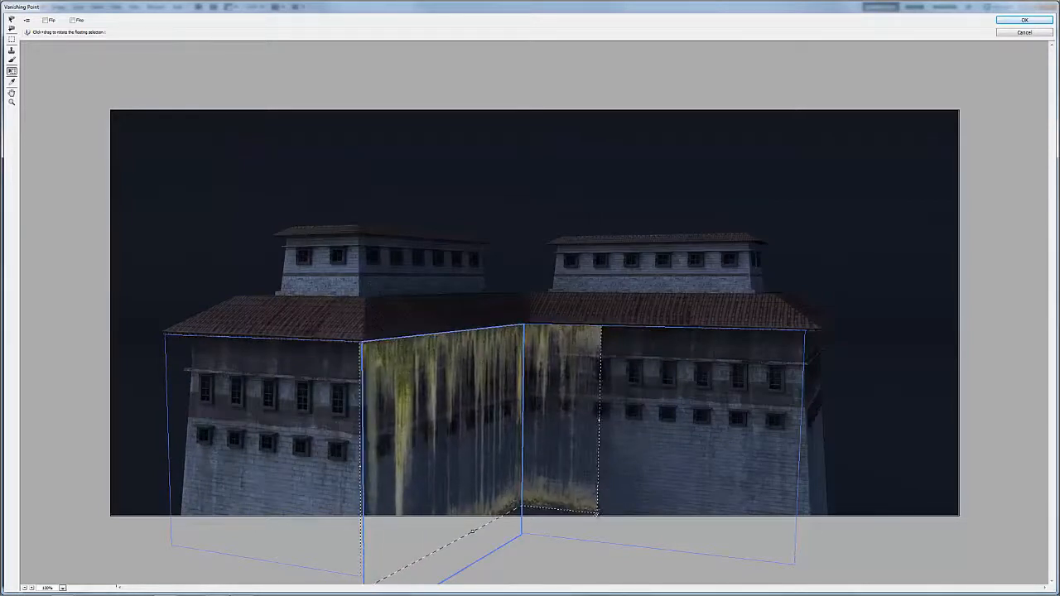
{"action": "left_click_drag", "start_coordinate": [596, 514], "coordinate": [523, 443]}
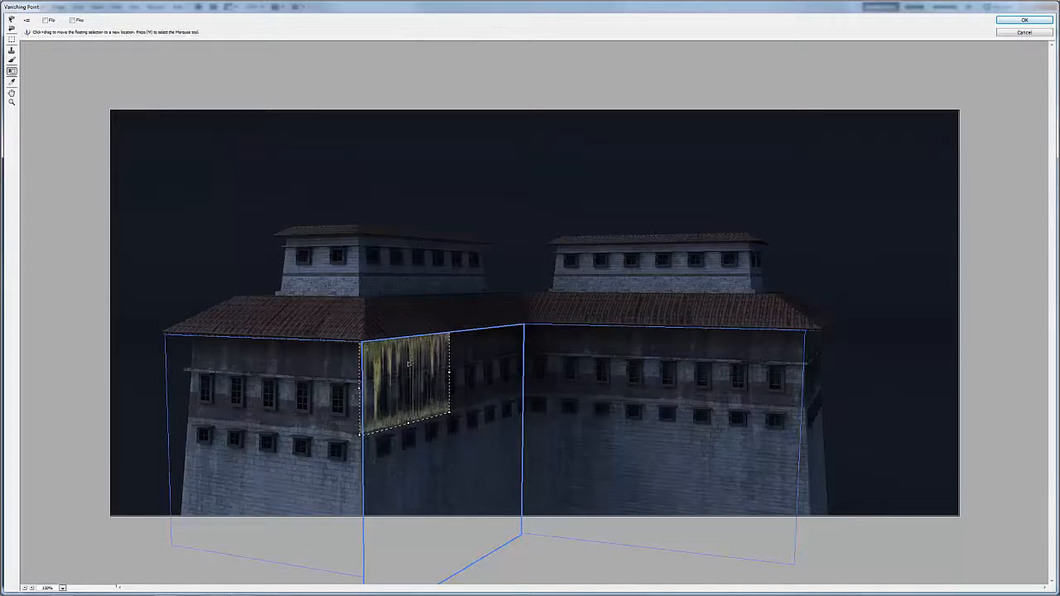
{"action": "key", "text": "ctrl+v"}
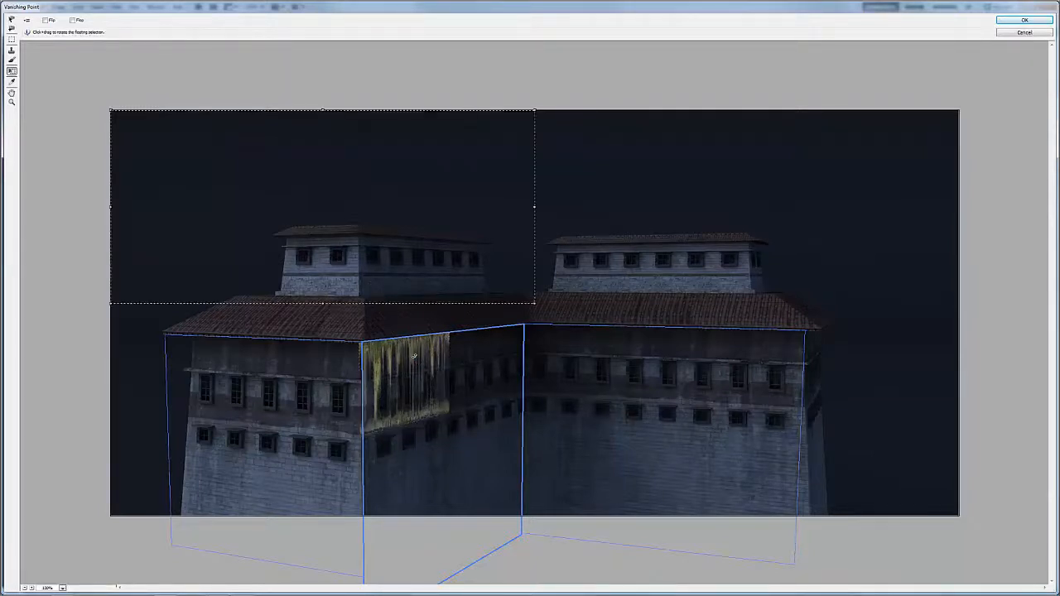
{"action": "key", "text": "ctrl+z"}
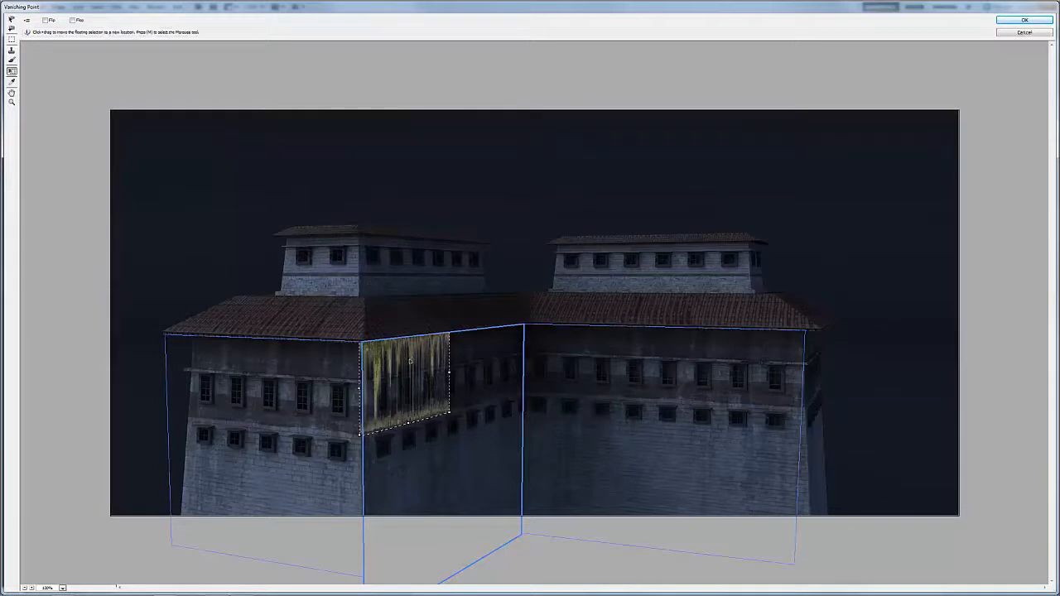
Step: Duplicate the moss onto the right-hand wall, scale it down over the three outermost lower windows, and apply the filter
{"action": "left_click_drag", "start_coordinate": [412, 364], "coordinate": [672, 348]}
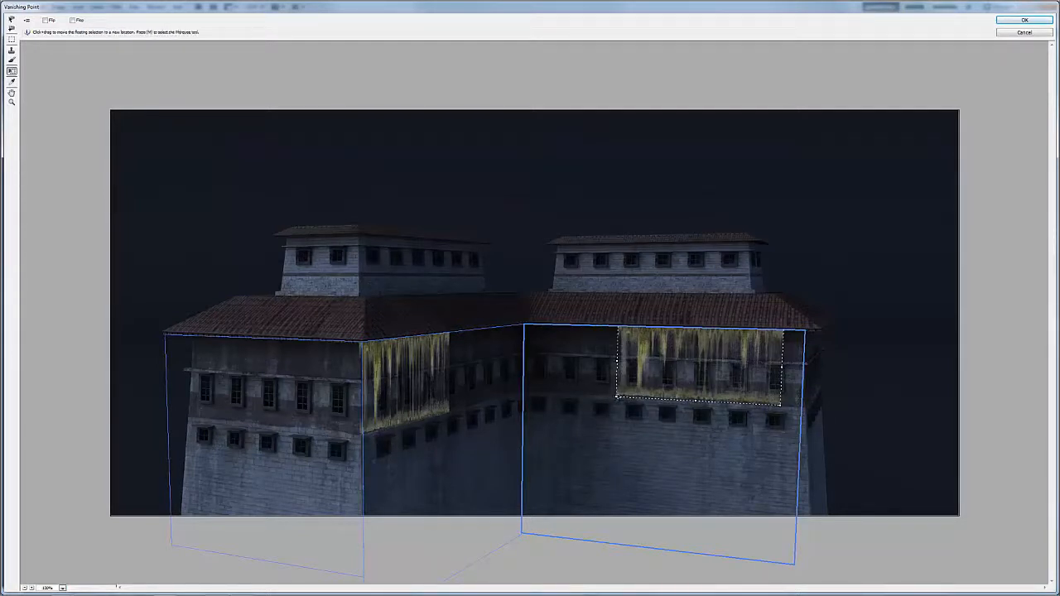
{"action": "left_click_drag", "start_coordinate": [613, 396], "coordinate": [659, 382]}
{"action": "left_click_drag", "start_coordinate": [757, 344], "coordinate": [776, 418]}
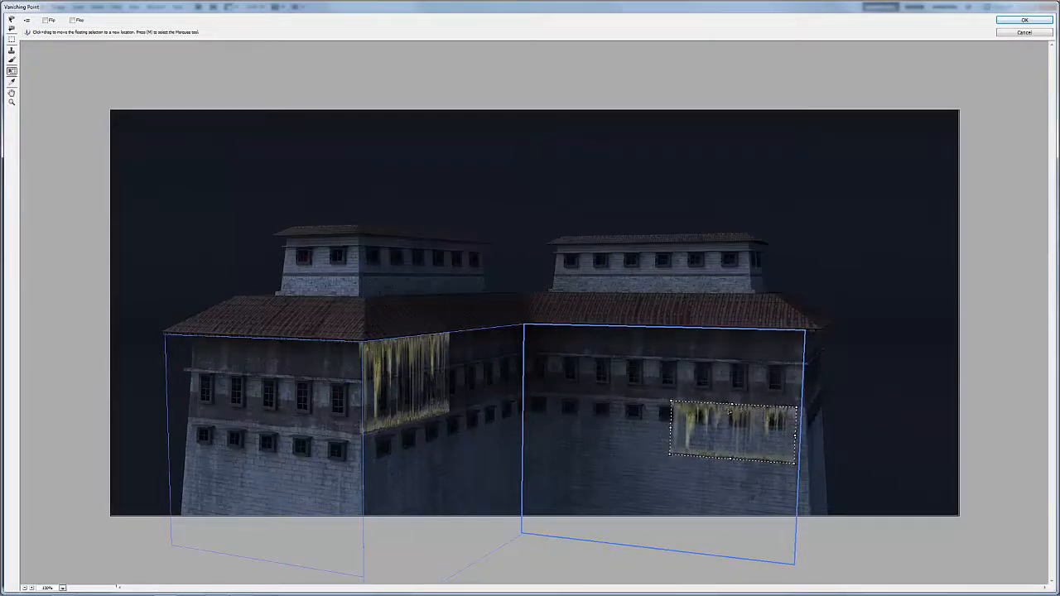
{"action": "left_click_drag", "start_coordinate": [739, 416], "coordinate": [757, 416]}
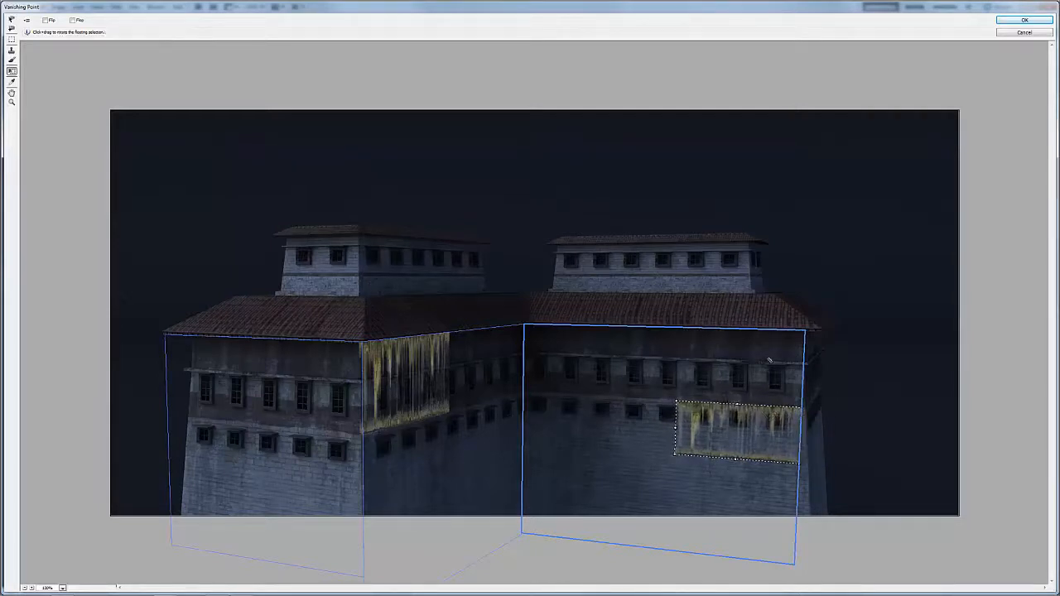
{"action": "key", "text": "Return"}
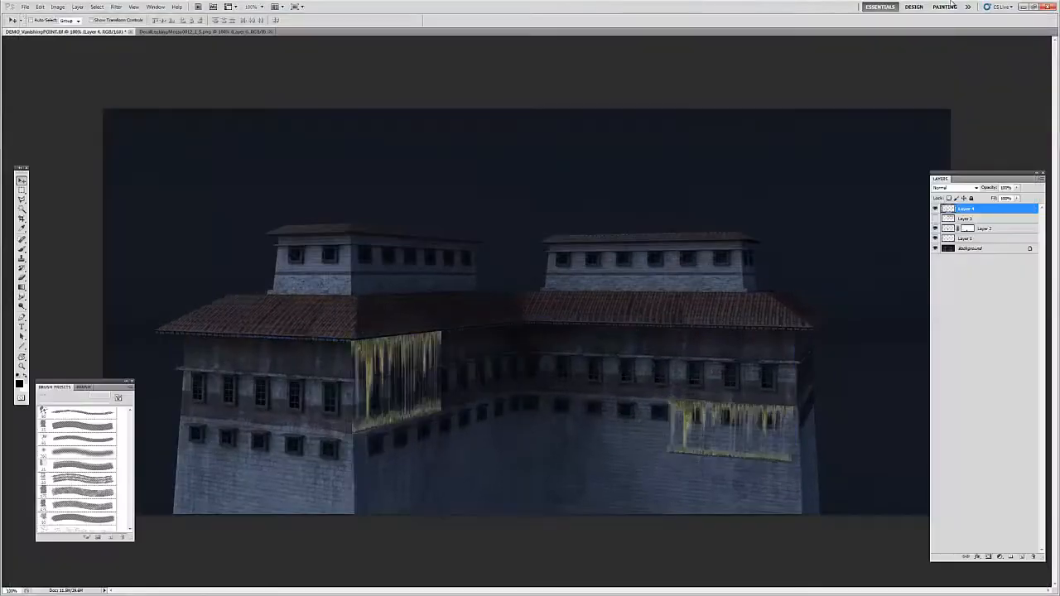
Step: Compare the building with and without the projected moss, and add a layer mask to the moss layer
{"action": "left_click", "coordinate": [935, 209]}
{"action": "left_click", "coordinate": [934, 209]}
{"action": "key", "text": "z"}
{"action": "left_click", "coordinate": [381, 413]}
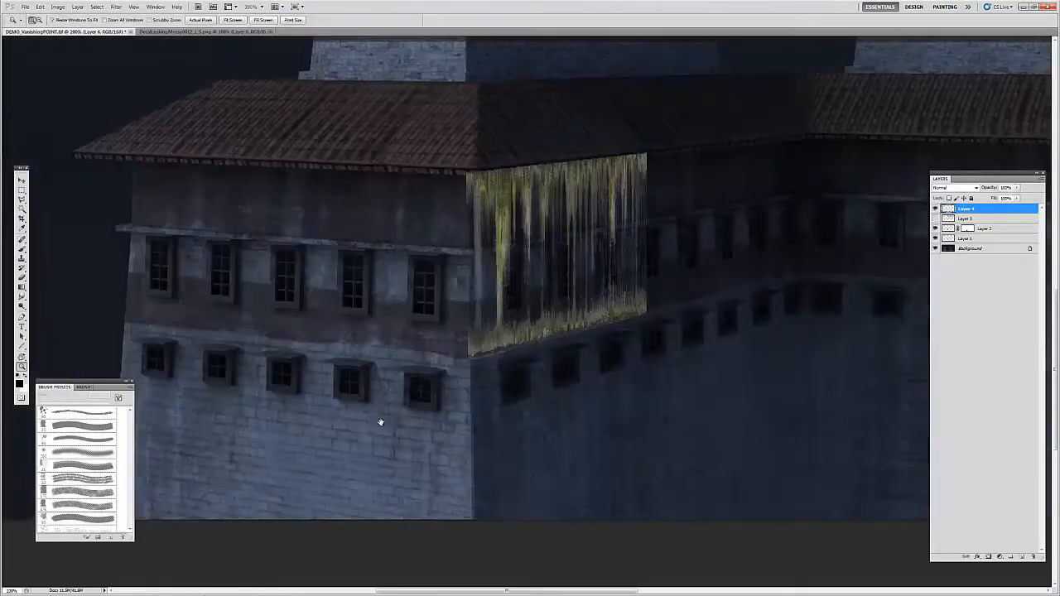
{"action": "left_click_drag", "start_coordinate": [351, 405], "coordinate": [254, 418]}
{"action": "key", "text": "e"}
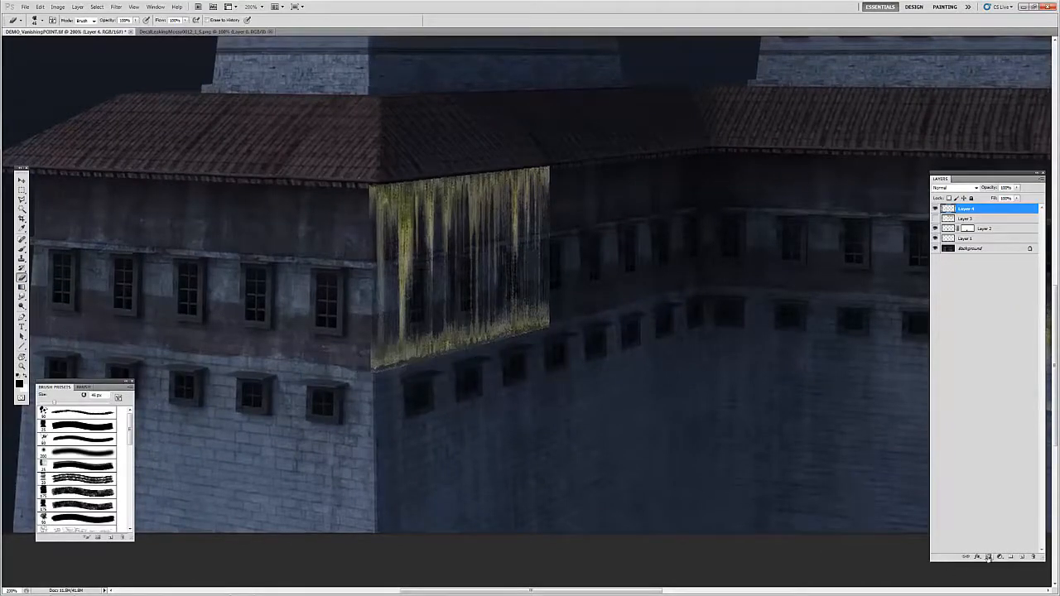
{"action": "left_click", "coordinate": [966, 209]}
Step: Mask out the bottom band and hard side edges of the middle wall's moss patch with a speckled textured brush
{"action": "key", "text": "b"}
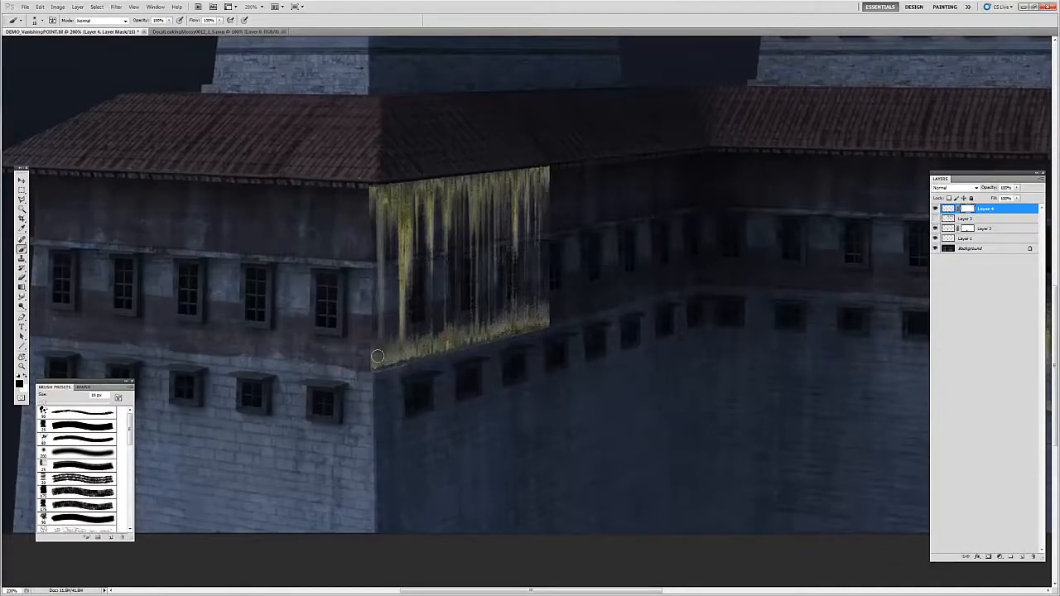
{"action": "left_click", "coordinate": [82, 440]}
{"action": "key", "text": "bracketleft"}
{"action": "key", "text": "bracketleft"}
{"action": "mouse_move", "coordinate": [383, 372]}
{"action": "left_mouse_down"}
{"action": "mouse_move", "coordinate": [375, 320]}
{"action": "mouse_move", "coordinate": [406, 369]}
{"action": "mouse_move", "coordinate": [430, 348]}
{"action": "mouse_move", "coordinate": [427, 368]}
{"action": "mouse_move", "coordinate": [381, 360]}
{"action": "mouse_move", "coordinate": [461, 341]}
{"action": "mouse_move", "coordinate": [502, 348]}
{"action": "mouse_move", "coordinate": [559, 287]}
{"action": "mouse_move", "coordinate": [563, 236]}
{"action": "left_mouse_up"}
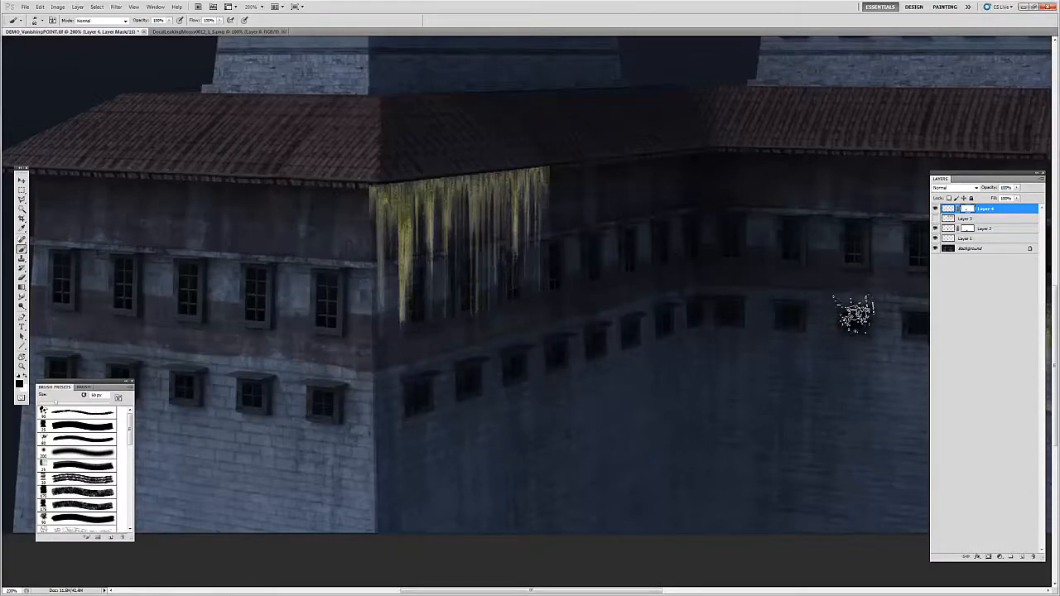
{"action": "key", "text": "v"}
{"action": "mouse_move", "coordinate": [401, 300]}
{"action": "left_mouse_down"}
{"action": "mouse_move", "coordinate": [468, 342]}
{"action": "mouse_move", "coordinate": [625, 375]}
{"action": "mouse_move", "coordinate": [447, 369]}
{"action": "mouse_move", "coordinate": [472, 294]}
{"action": "left_mouse_up"}
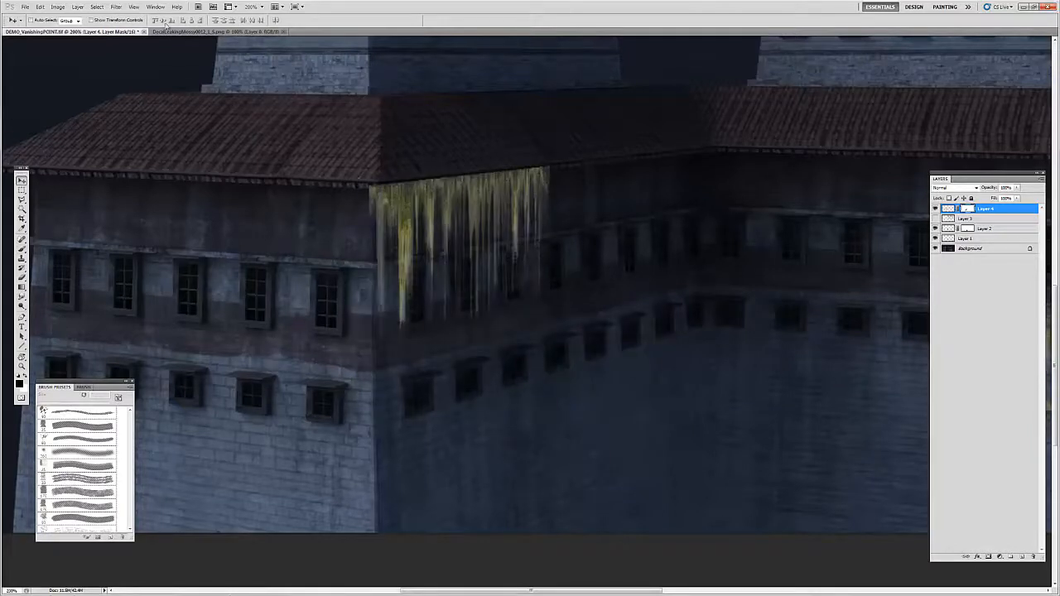
{"action": "key", "text": "b"}
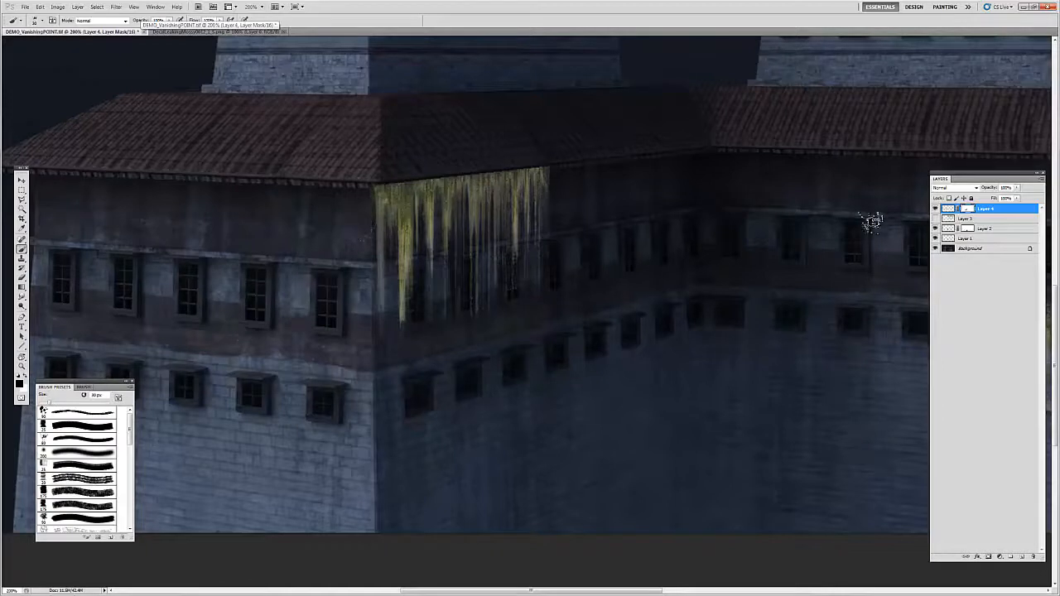
Step: Set the moss layer's blend mode to Soft Light and raise the black output level of its pixels with Levels
{"action": "left_click", "coordinate": [965, 189]}
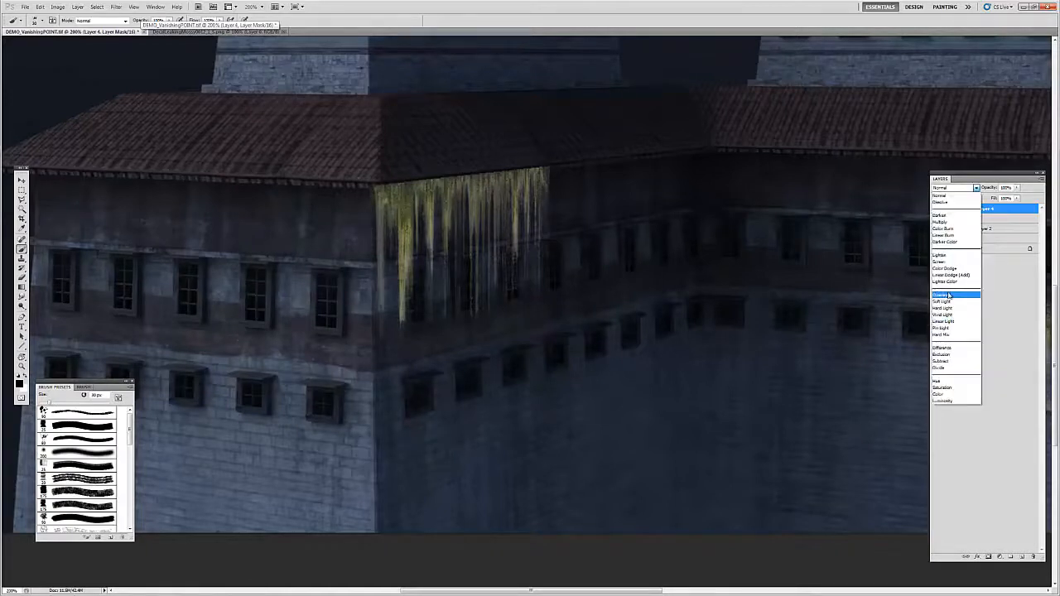
{"action": "left_click", "coordinate": [952, 300]}
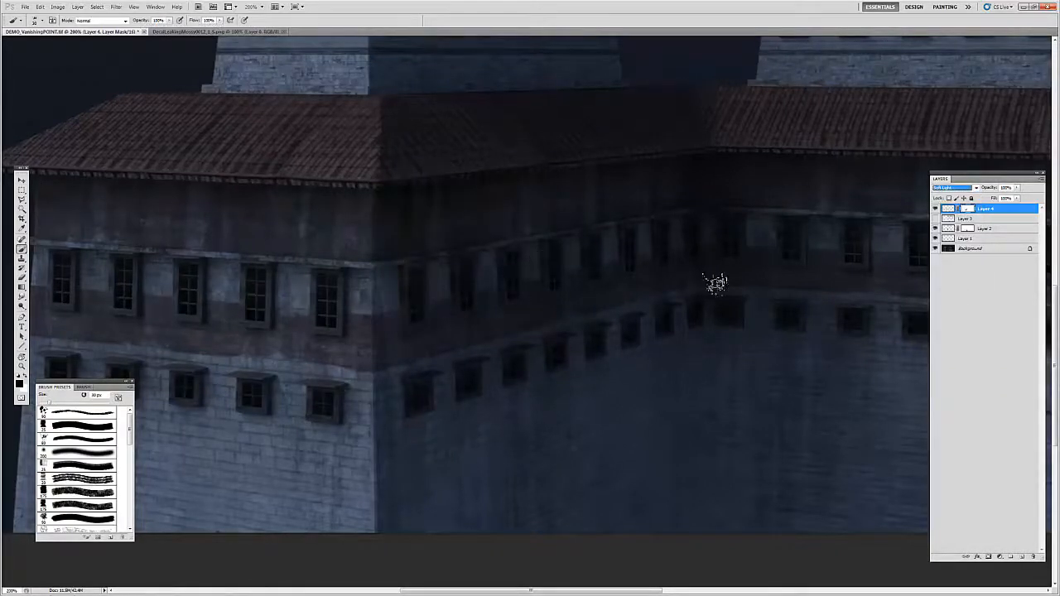
{"action": "left_click", "coordinate": [948, 210]}
{"action": "key", "text": "ctrl+l"}
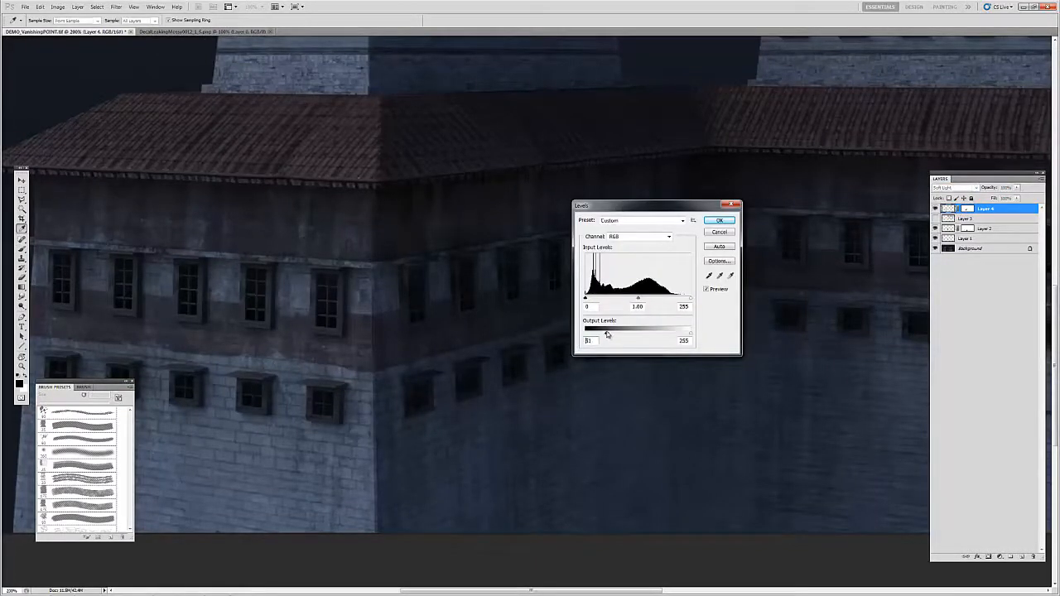
{"action": "mouse_move", "coordinate": [606, 334]}
{"action": "left_mouse_down"}
{"action": "mouse_move", "coordinate": [637, 334]}
{"action": "mouse_move", "coordinate": [610, 334]}
{"action": "left_mouse_up"}
{"action": "key", "text": "Return"}
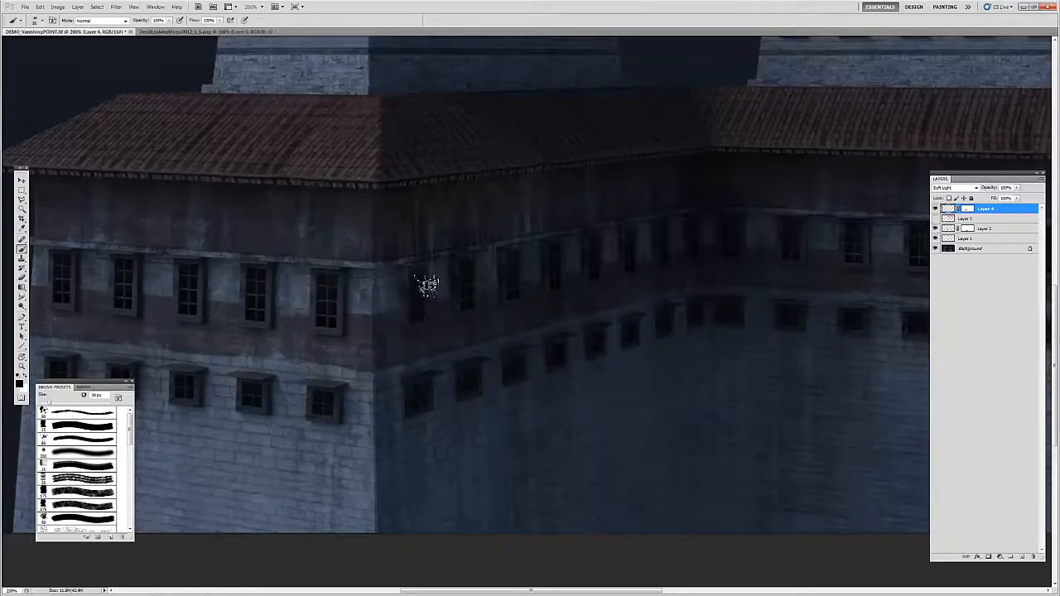
Step: Touch up the moss layer's mask on the middle wall beneath the roof with a much smaller brush
{"action": "left_click", "coordinate": [463, 202], "text": "ctrl"}
{"action": "key", "text": "bracketleft"}
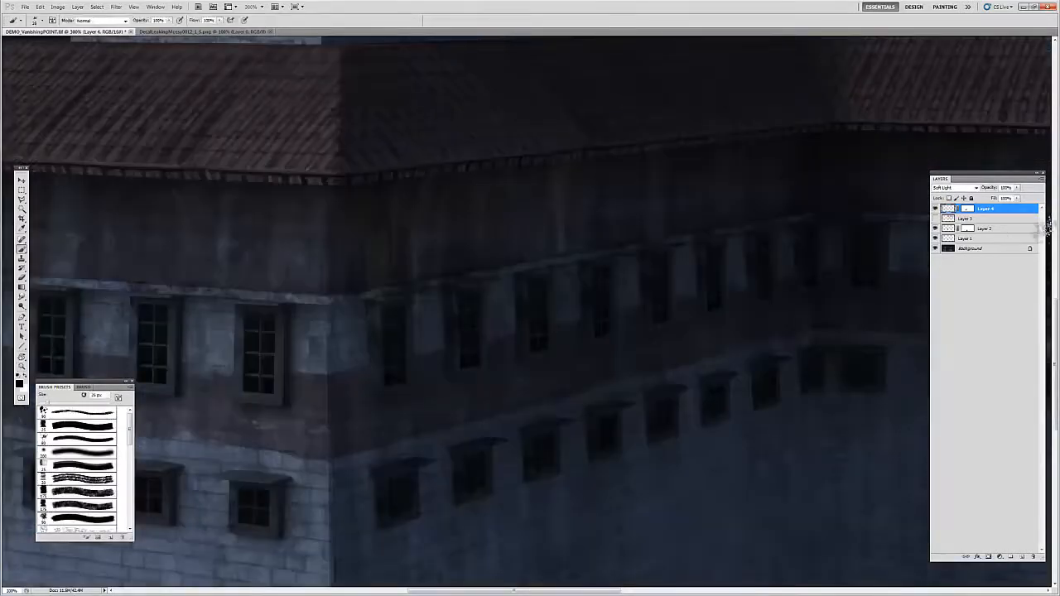
{"action": "left_click", "coordinate": [967, 208]}
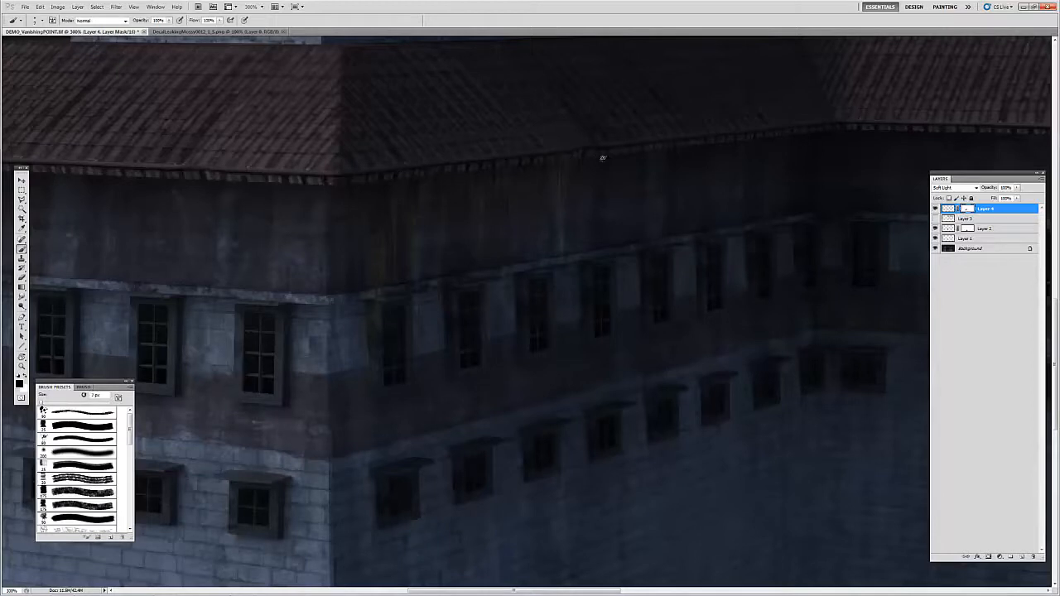
{"action": "left_click", "coordinate": [500, 248], "text": "alt"}
{"action": "left_click", "coordinate": [508, 260], "text": "alt"}
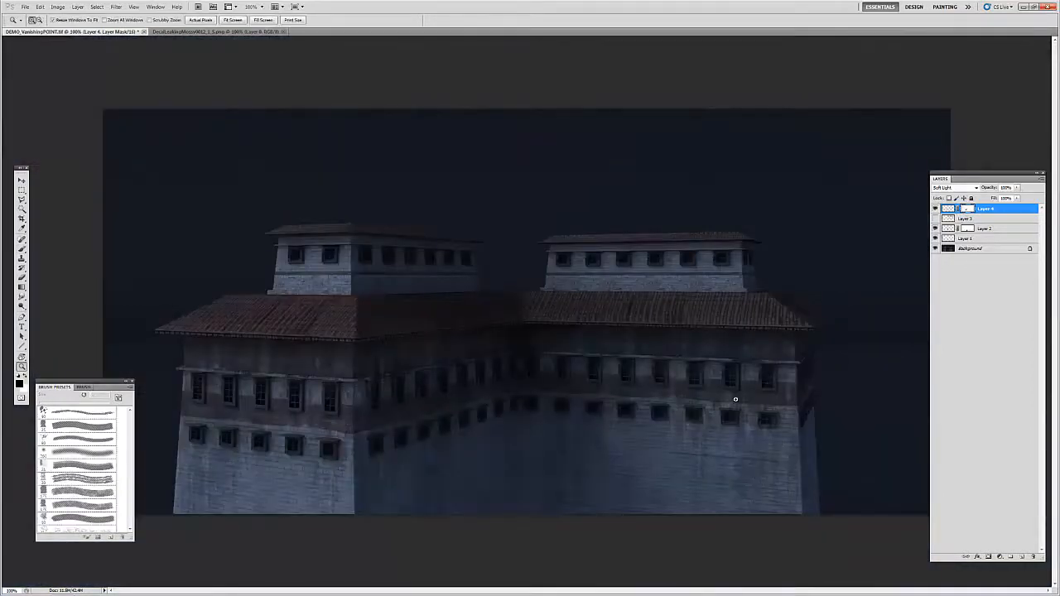
Step: Darken the midtones of the moss layer's pixels in a rectangular area around the right-hand wall's lower windows with Levels, and deselect
{"action": "left_click", "coordinate": [720, 420], "text": "ctrl"}
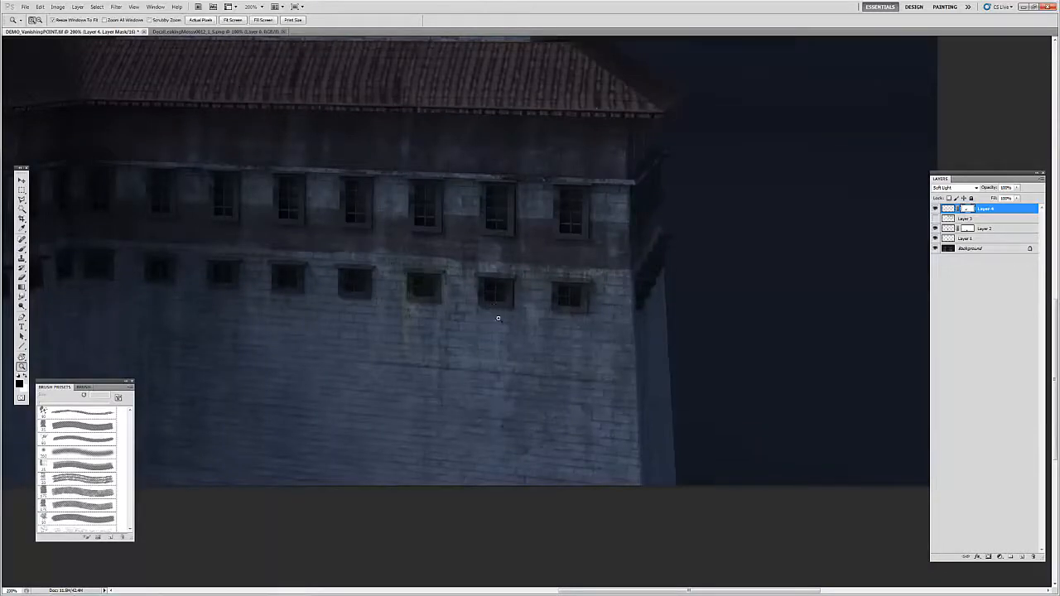
{"action": "key", "text": "m"}
{"action": "left_click_drag", "start_coordinate": [685, 437], "coordinate": [699, 454]}
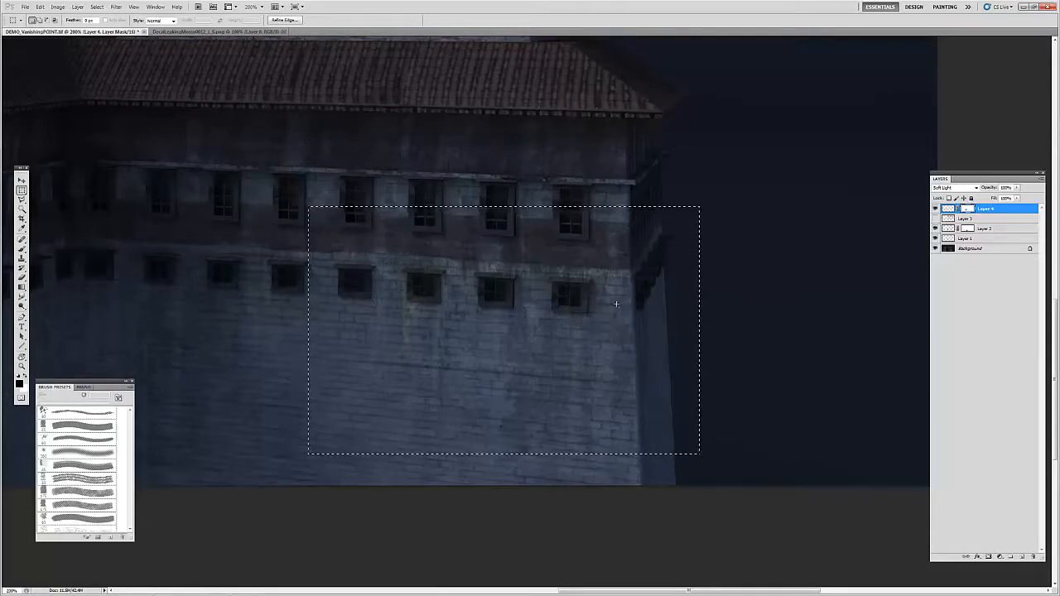
{"action": "left_click", "coordinate": [948, 209]}
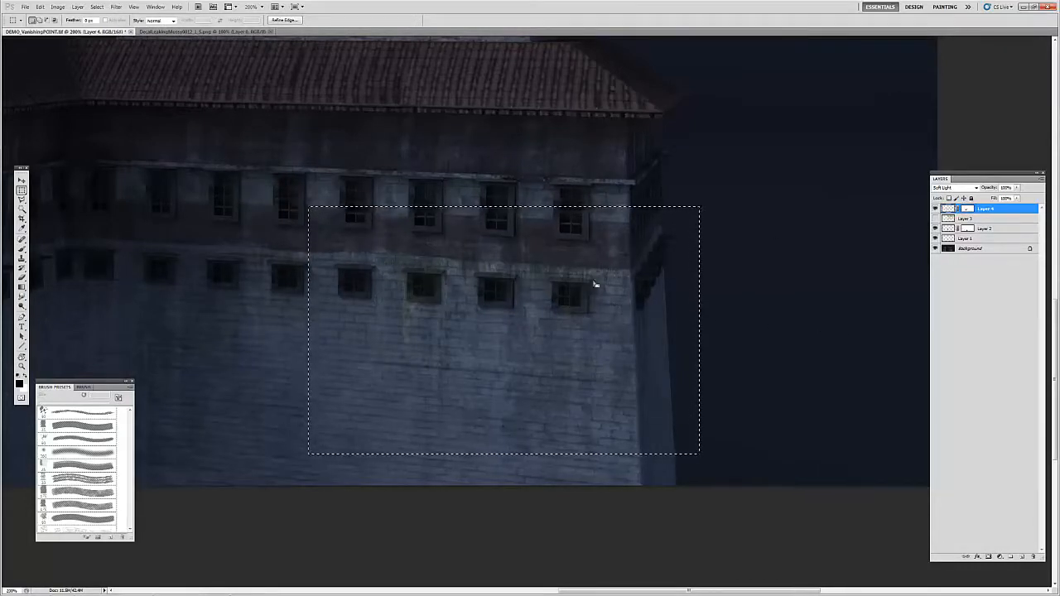
{"action": "key", "text": "ctrl+l"}
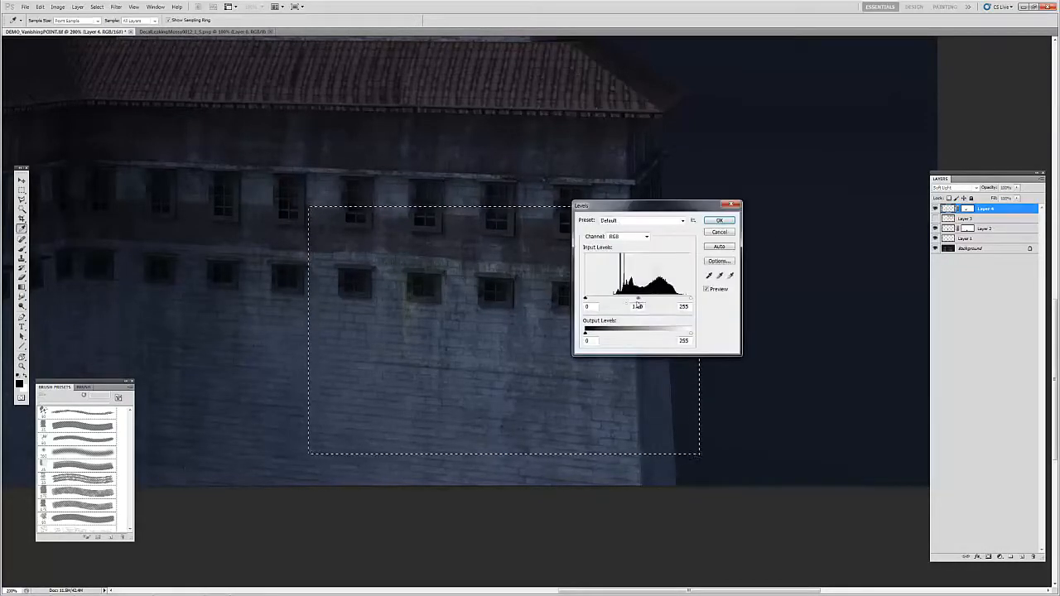
{"action": "left_click_drag", "start_coordinate": [586, 298], "coordinate": [649, 300]}
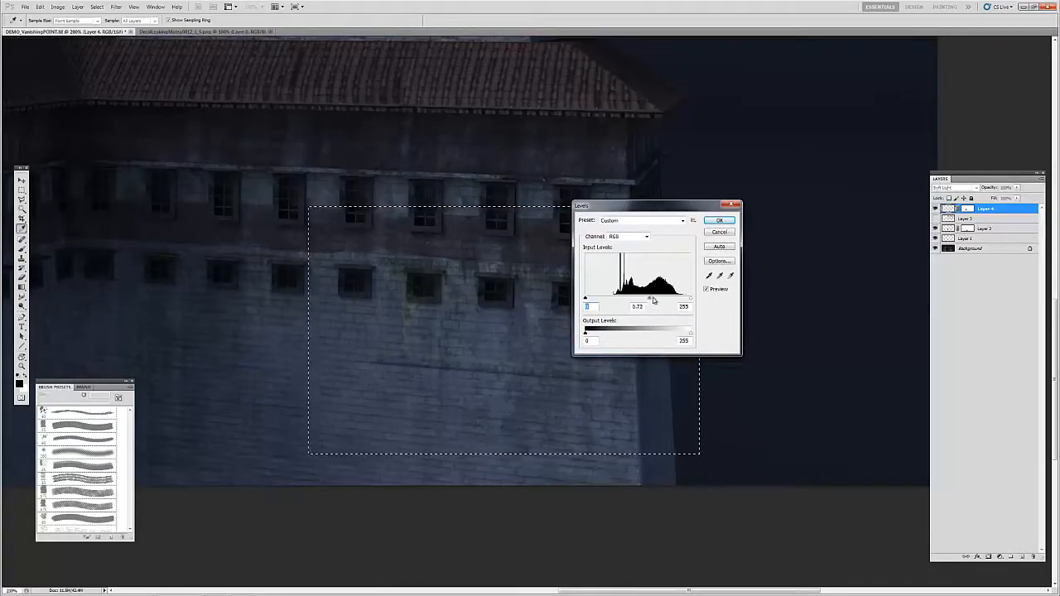
{"action": "key", "text": "Return"}
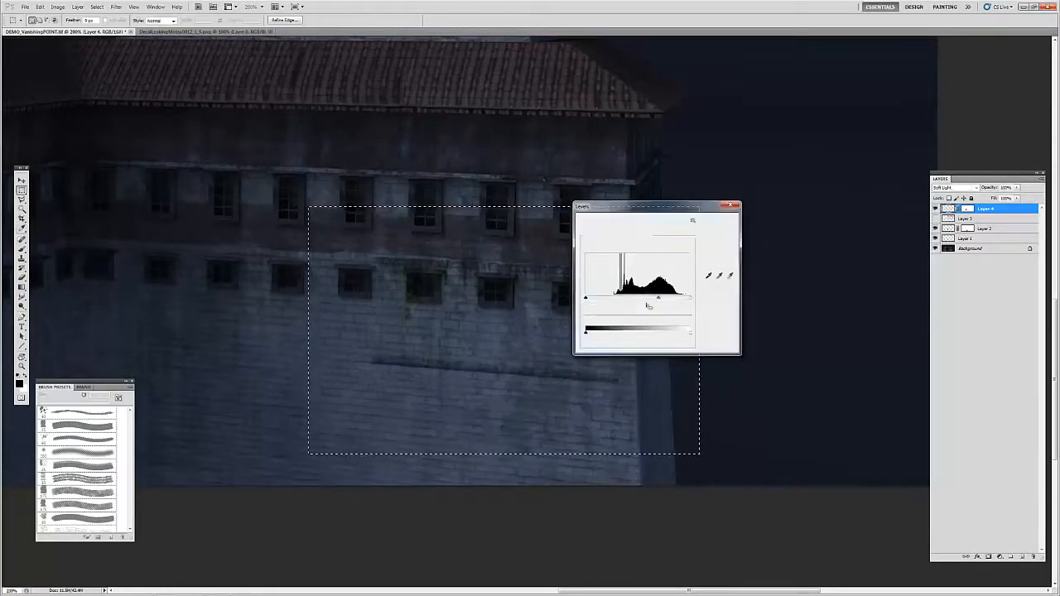
{"action": "key", "text": "ctrl+d"}
Step: Erase the dark horizontal edge line of the moss layer across the right-hand wall below the lower windows
{"action": "key", "text": "e"}
{"action": "left_click_drag", "start_coordinate": [558, 377], "coordinate": [450, 362]}
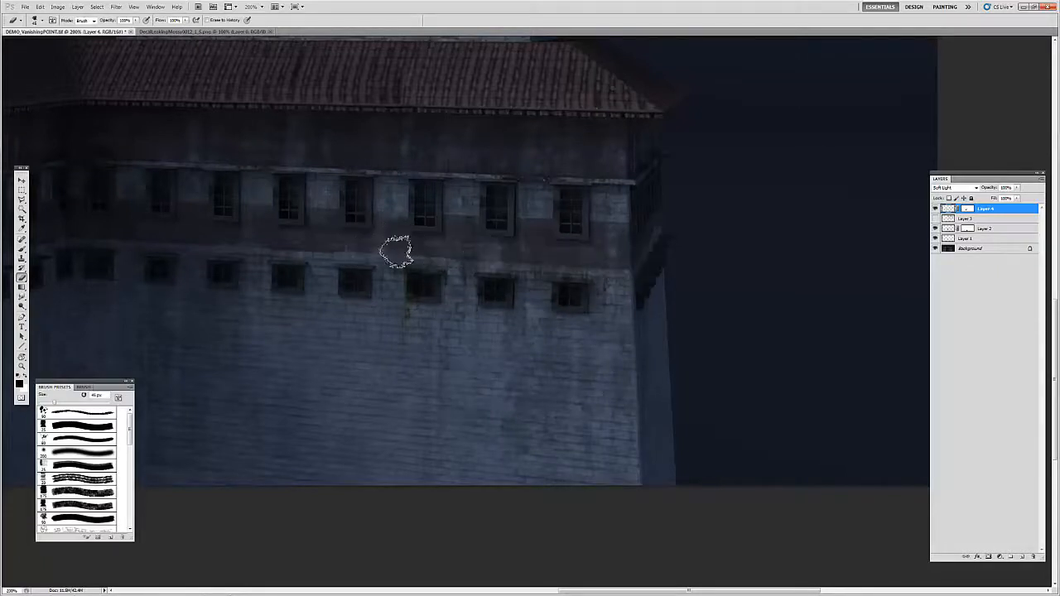
{"action": "key", "text": "z"}
{"action": "left_click", "coordinate": [442, 317], "text": "alt"}
{"action": "left_click", "coordinate": [445, 309], "text": "alt"}
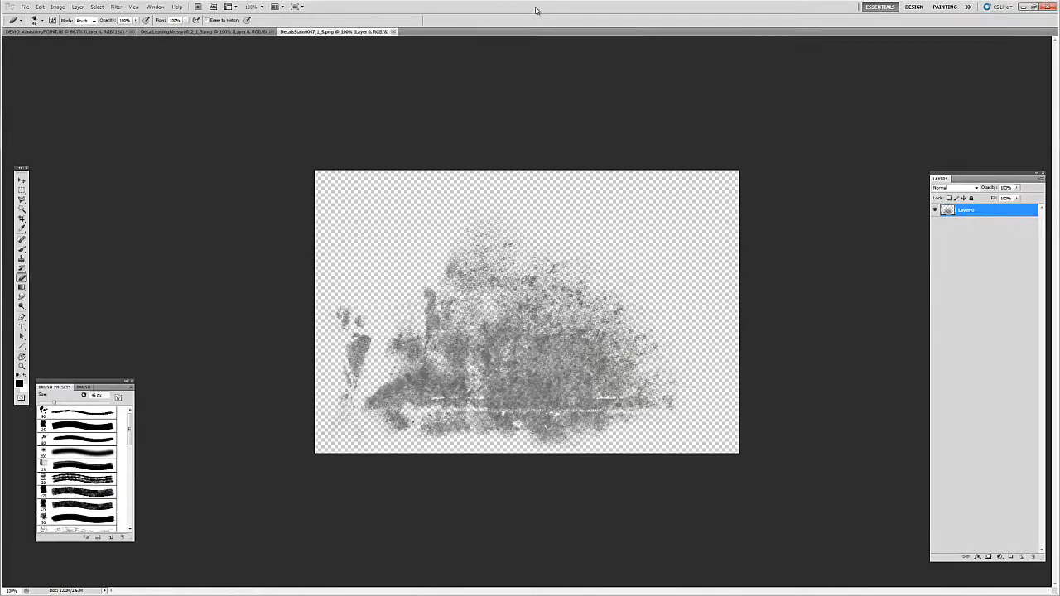
Step: Copy the entire grey stain decal image and add a new empty layer at the top of the building document
{"action": "key", "text": "ctrl+a"}
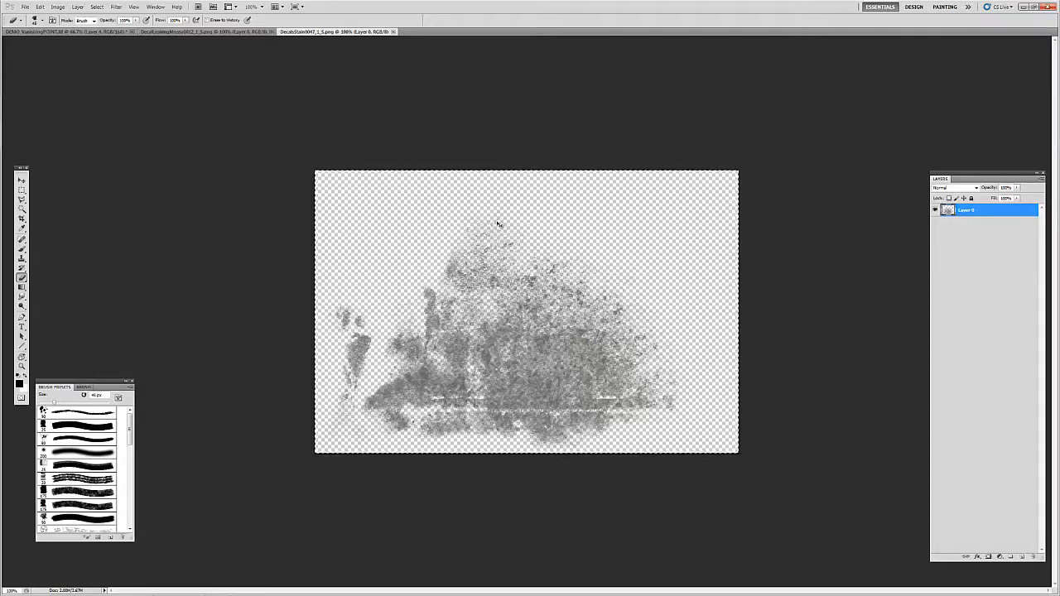
{"action": "left_click", "coordinate": [95, 32]}
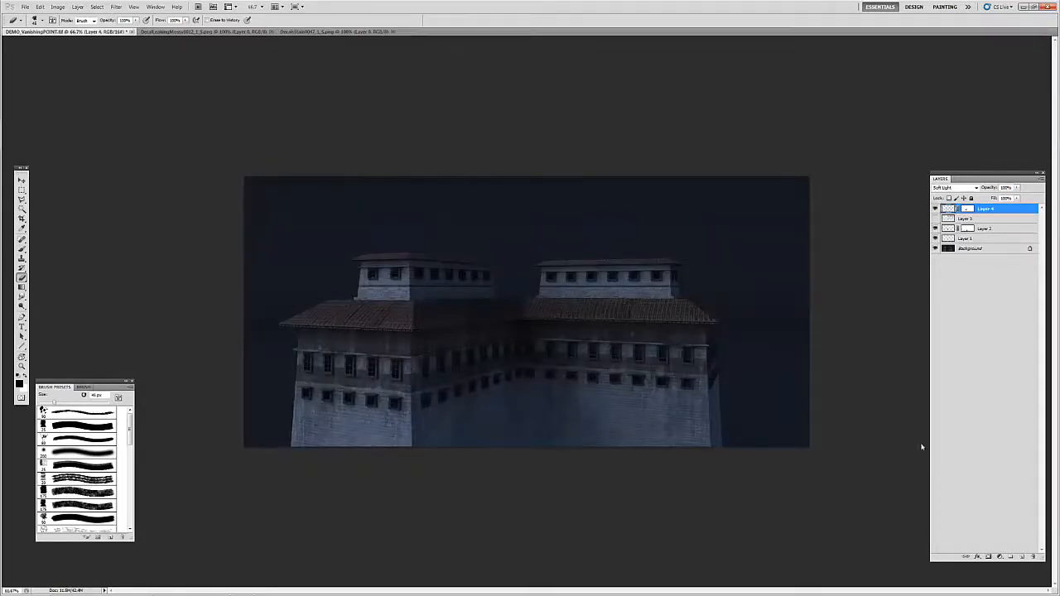
{"action": "left_click", "coordinate": [1022, 557]}
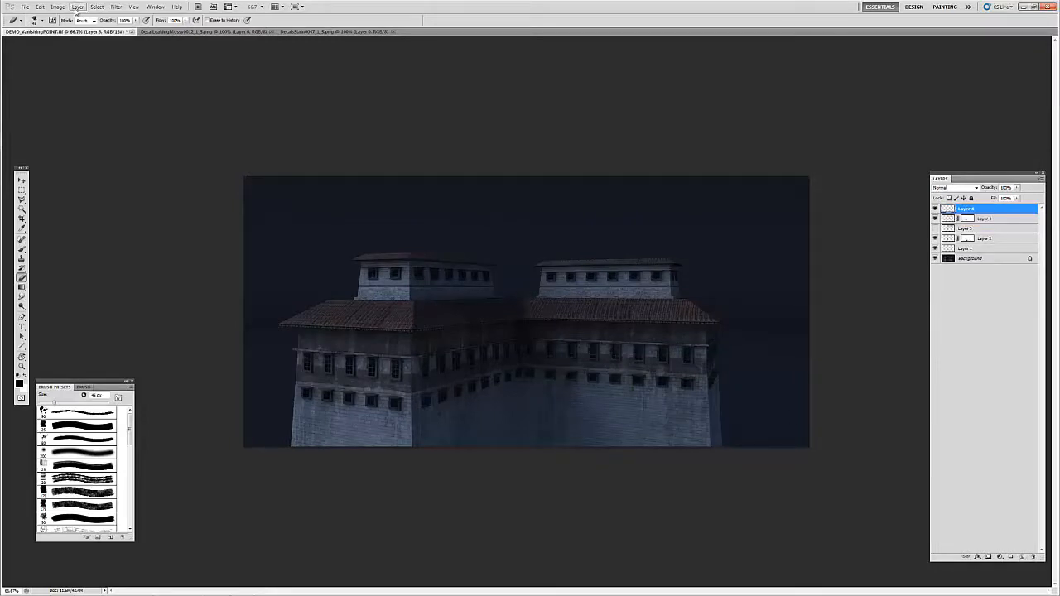
{"action": "left_click", "coordinate": [117, 6]}
{"action": "left_click", "coordinate": [140, 61]}
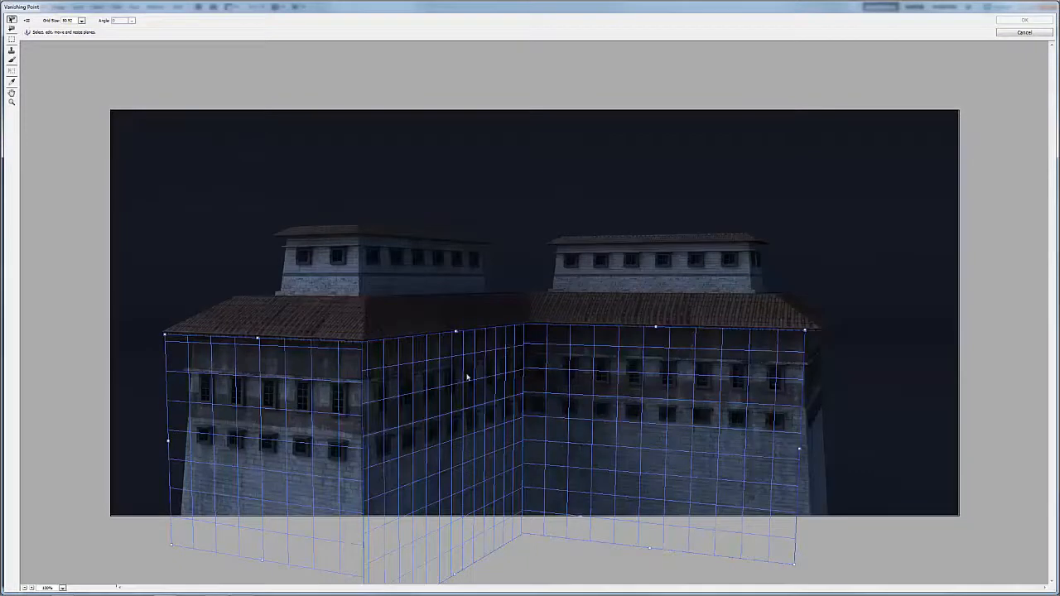
{"action": "key", "text": "ctrl+v"}
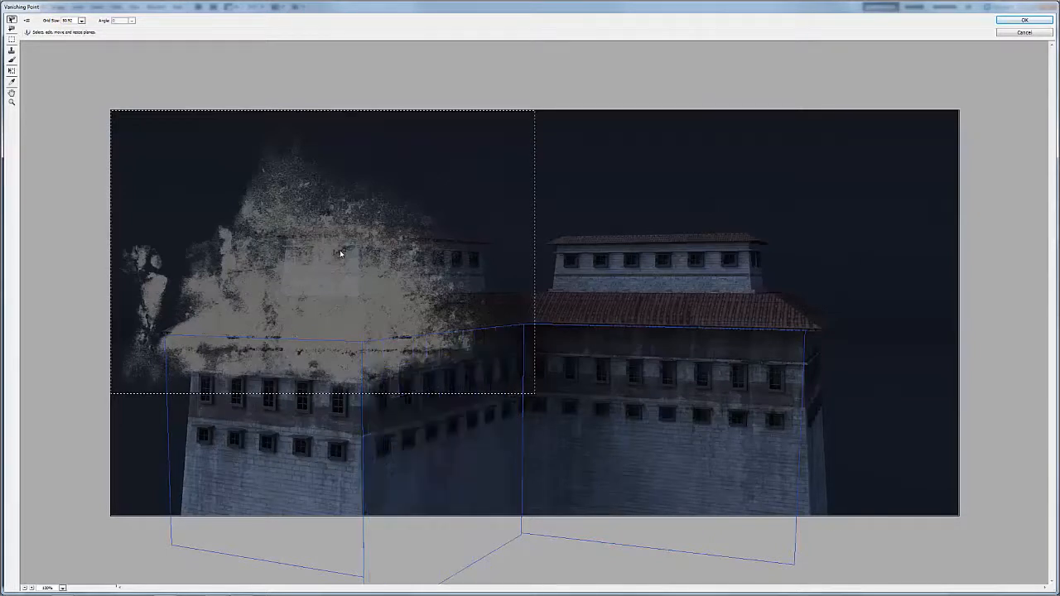
{"action": "left_click", "coordinate": [1020, 34]}
Step: Paste the stain decal into Vanishing Point and place it on the connected wall planes
{"action": "left_click", "coordinate": [116, 7]}
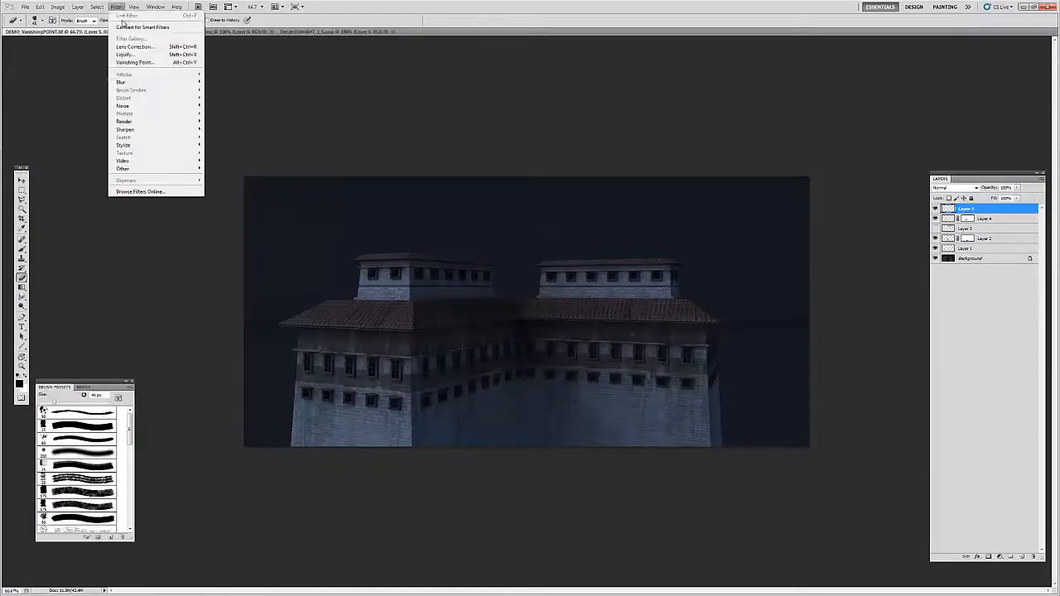
{"action": "left_click", "coordinate": [146, 62]}
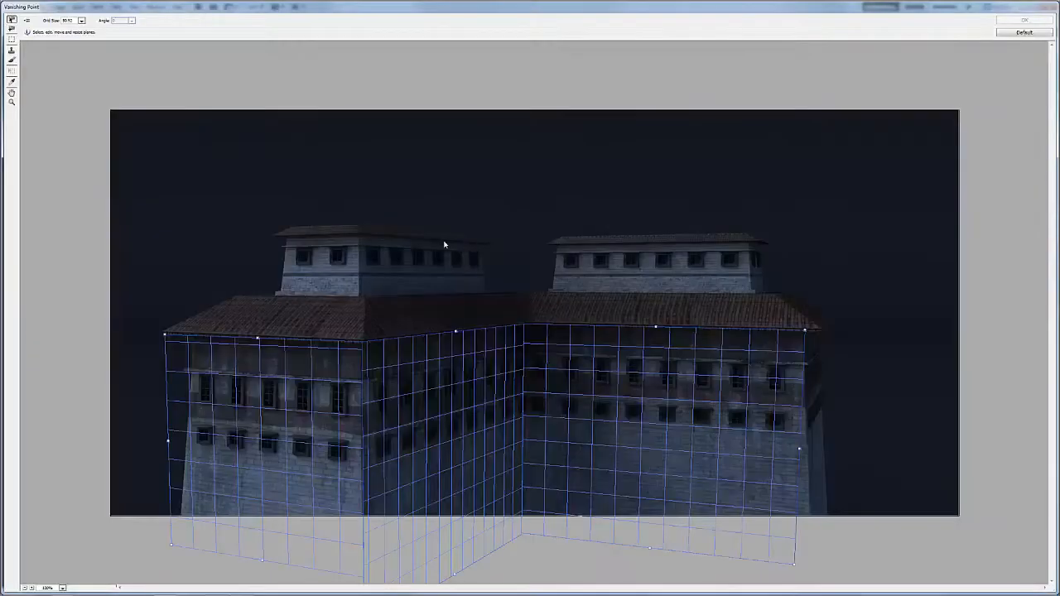
{"action": "key", "text": "ctrl+v"}
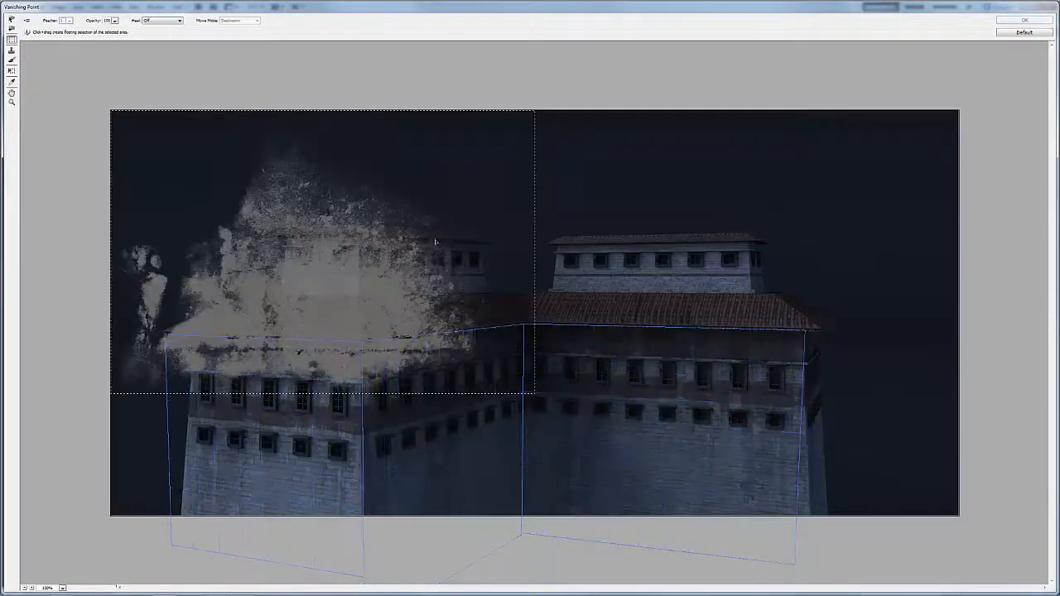
{"action": "left_click_drag", "start_coordinate": [437, 244], "coordinate": [506, 392]}
{"action": "key", "text": "t"}
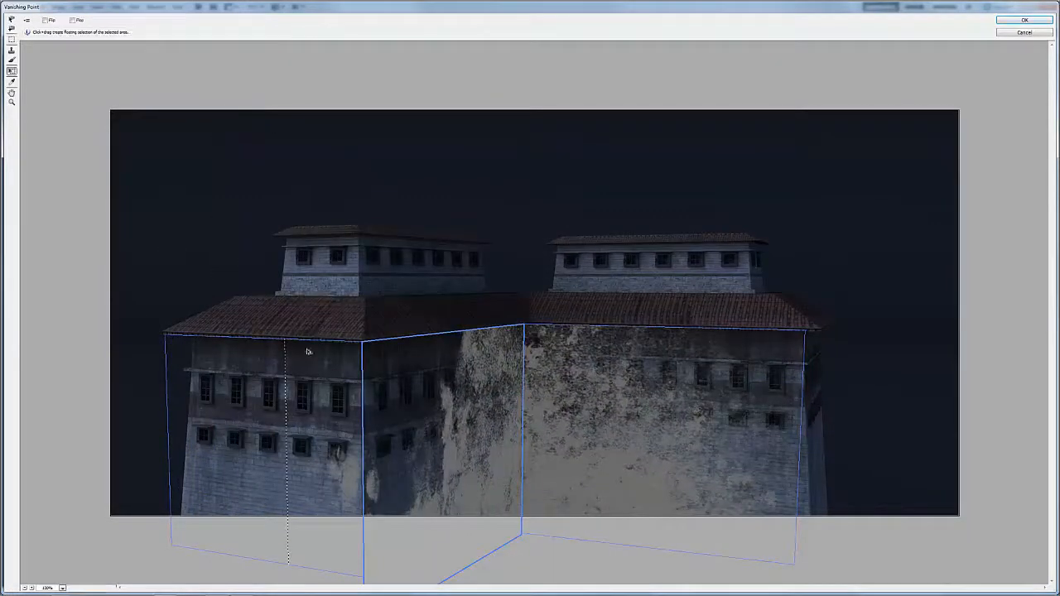
Step: Scale the floating stain down with the Transform tool and move it across onto the right-hand wall plane
{"action": "left_click_drag", "start_coordinate": [302, 369], "coordinate": [298, 407]}
{"action": "left_click_drag", "start_coordinate": [308, 505], "coordinate": [280, 425]}
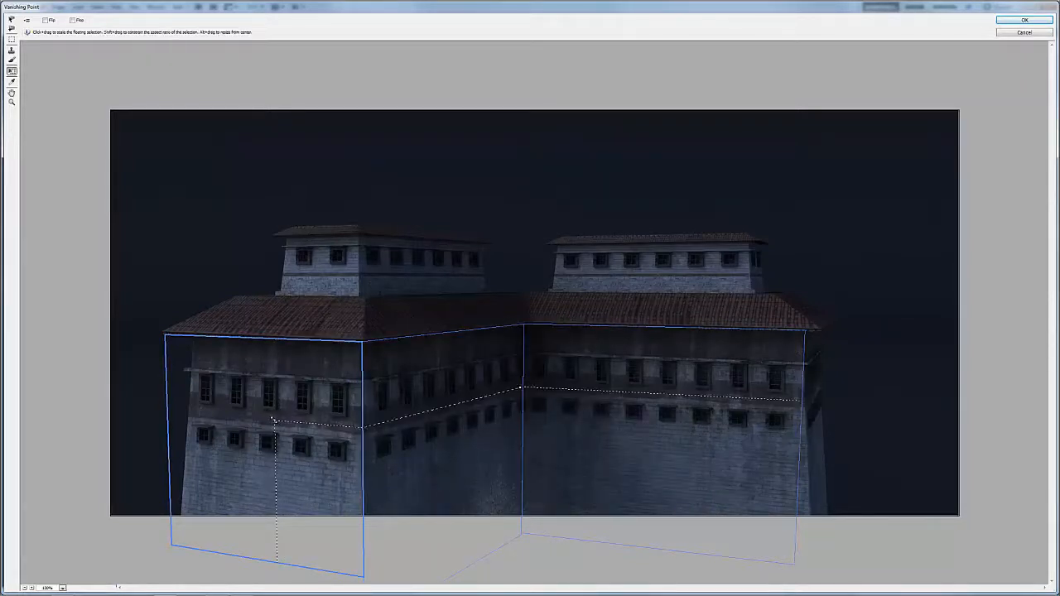
{"action": "left_click_drag", "start_coordinate": [329, 464], "coordinate": [480, 524]}
{"action": "left_click_drag", "start_coordinate": [565, 529], "coordinate": [411, 463]}
{"action": "left_click_drag", "start_coordinate": [401, 386], "coordinate": [537, 460]}
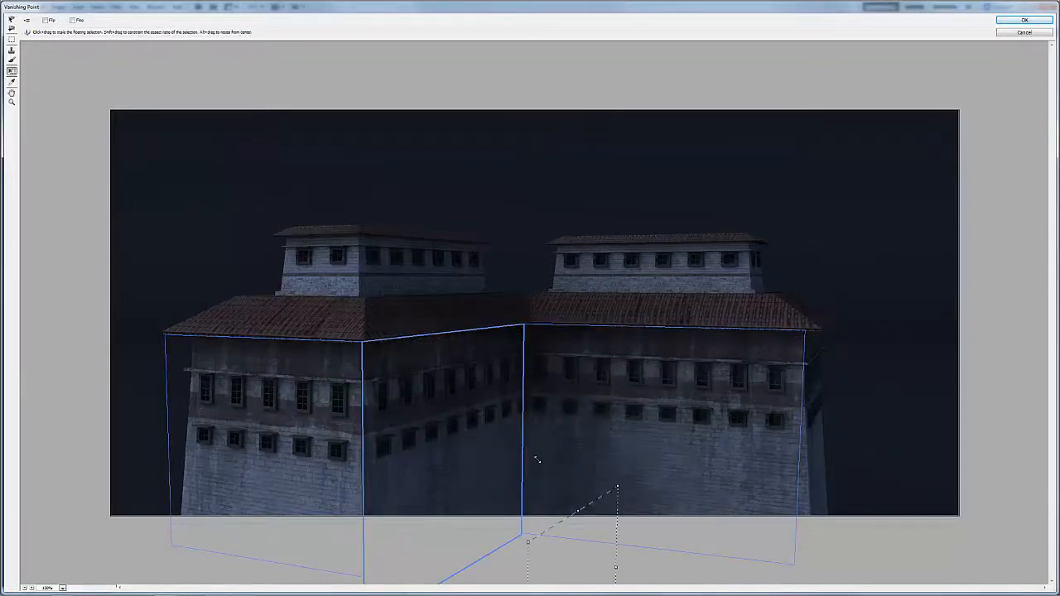
{"action": "left_click_drag", "start_coordinate": [560, 530], "coordinate": [575, 293]}
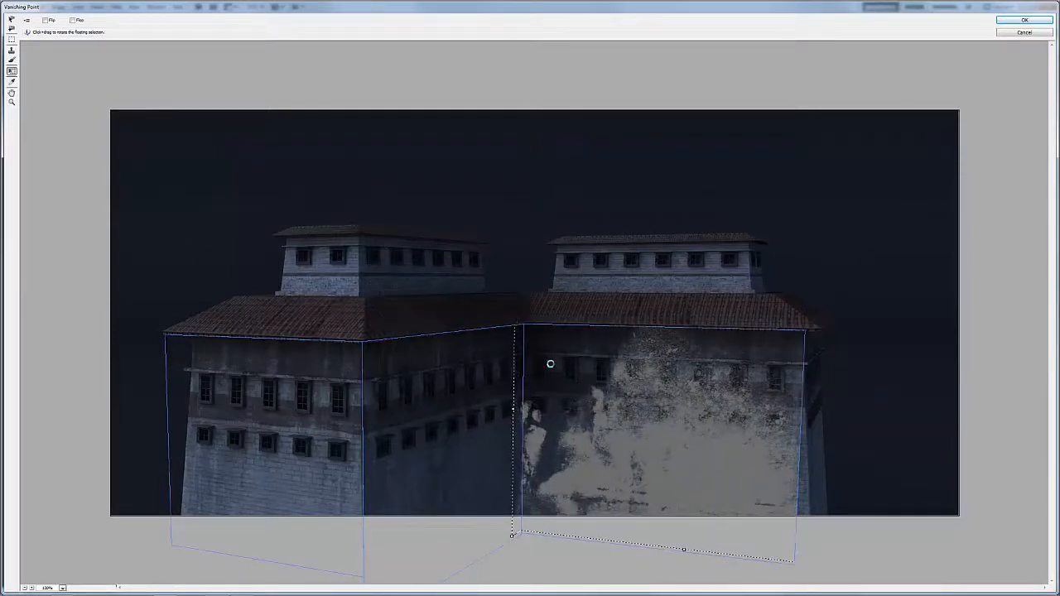
Step: Shrink the stain further, place it at the foot of the middle wall beside the inner corner, and apply the Vanishing Point edit
{"action": "left_click_drag", "start_coordinate": [514, 410], "coordinate": [530, 484]}
{"action": "key", "text": "ctrl+z"}
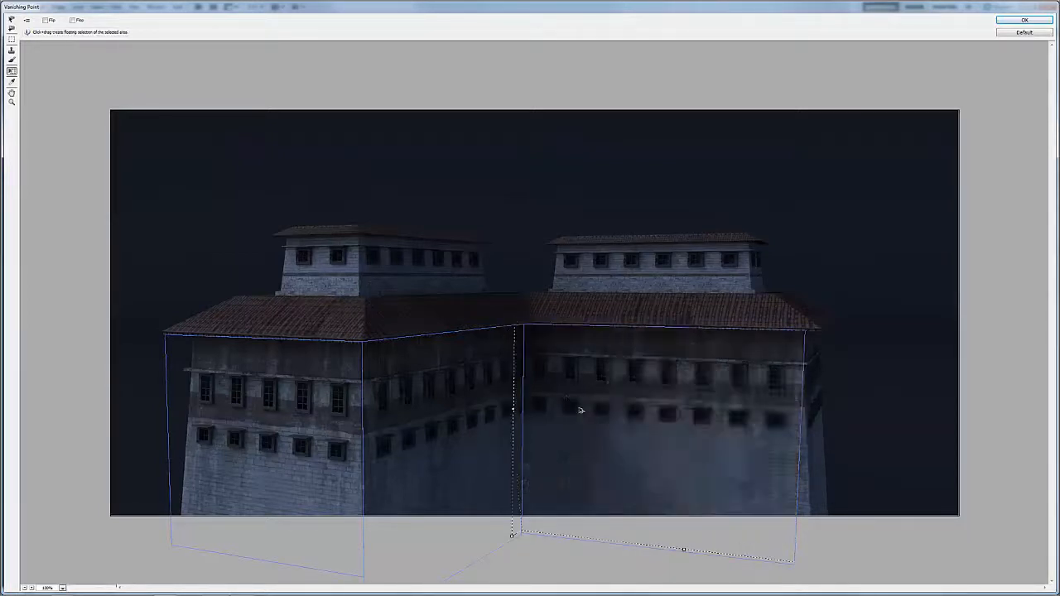
{"action": "left_click_drag", "start_coordinate": [582, 409], "coordinate": [669, 479]}
{"action": "left_click_drag", "start_coordinate": [539, 357], "coordinate": [670, 456]}
{"action": "left_click_drag", "start_coordinate": [714, 486], "coordinate": [583, 407]}
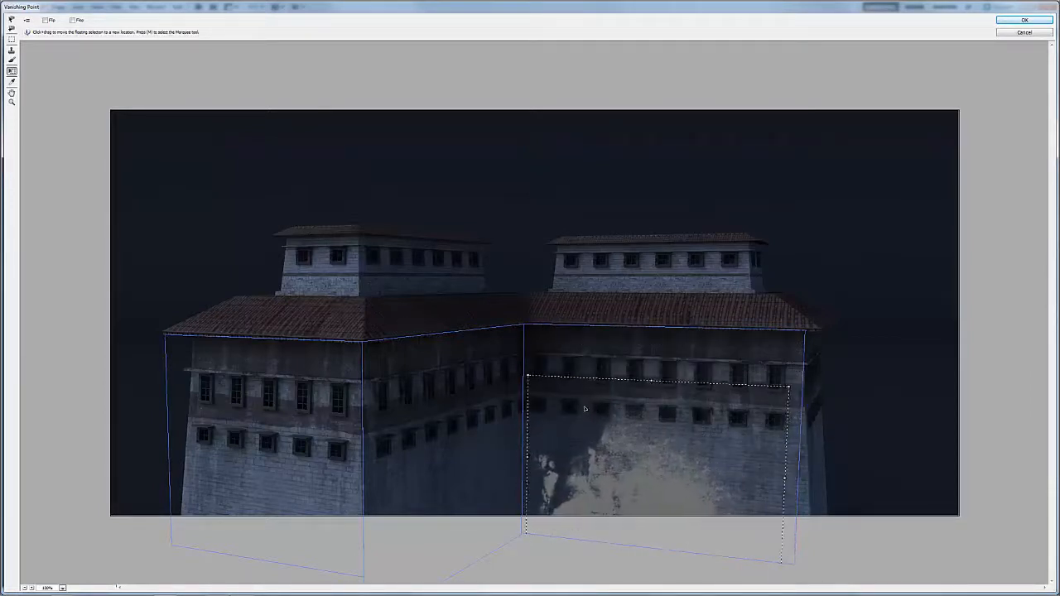
{"action": "left_click_drag", "start_coordinate": [605, 469], "coordinate": [472, 480]}
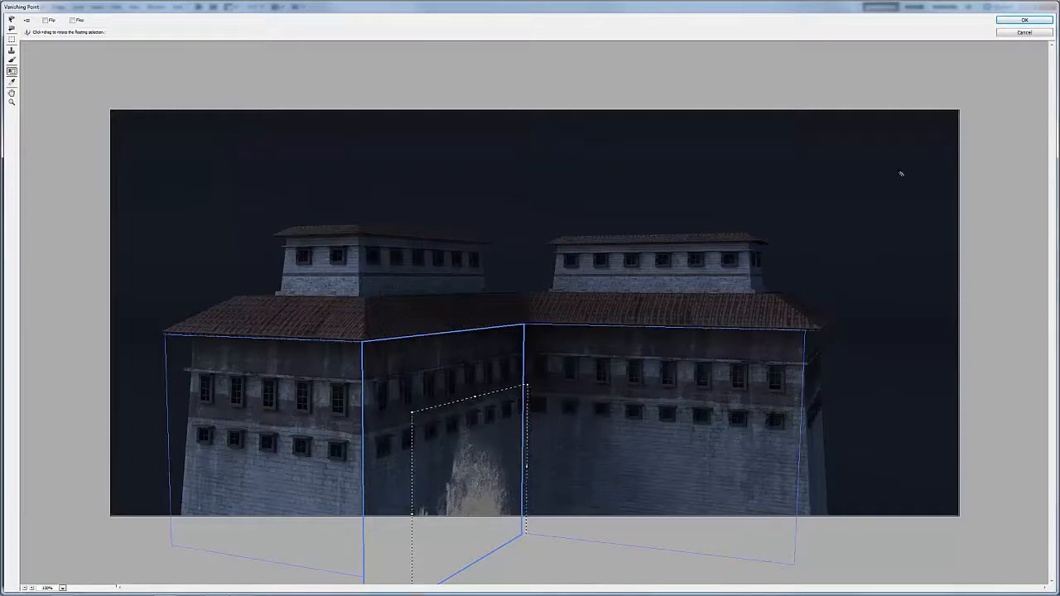
{"action": "left_click", "coordinate": [1008, 24]}
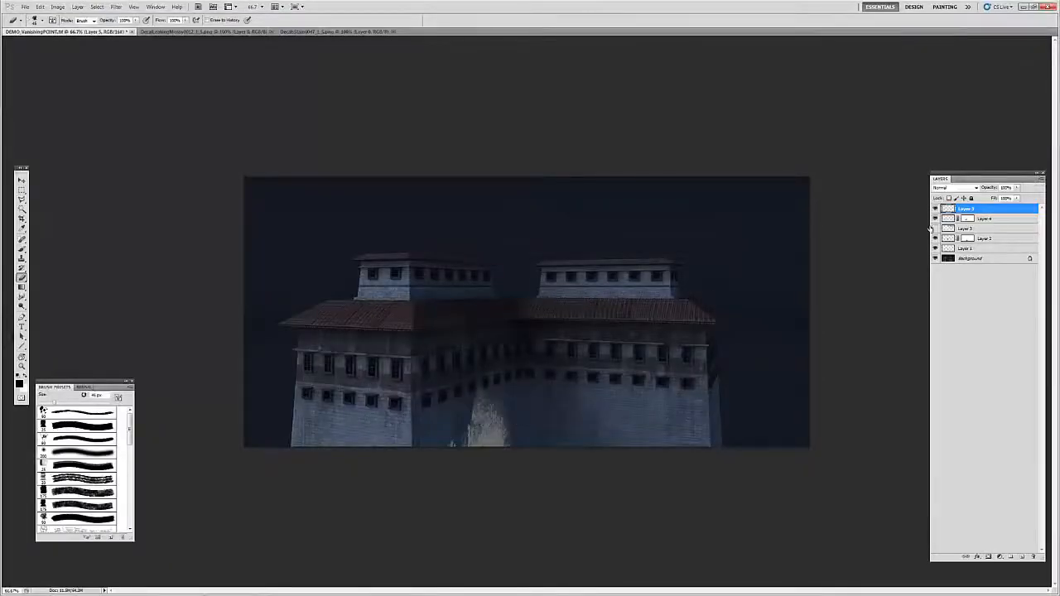
Step: Try Soft Light on the stain layer, settle on the Multiply blend mode, and lower the layer's opacity to about 40%
{"action": "left_click", "coordinate": [960, 188]}
{"action": "left_click", "coordinate": [952, 302]}
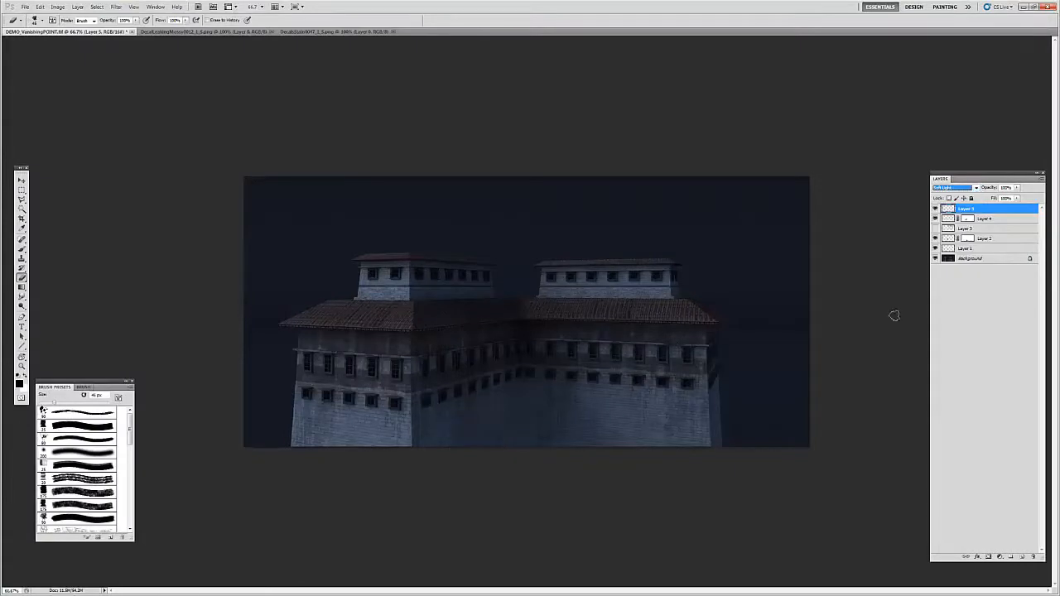
{"action": "left_click", "coordinate": [976, 188]}
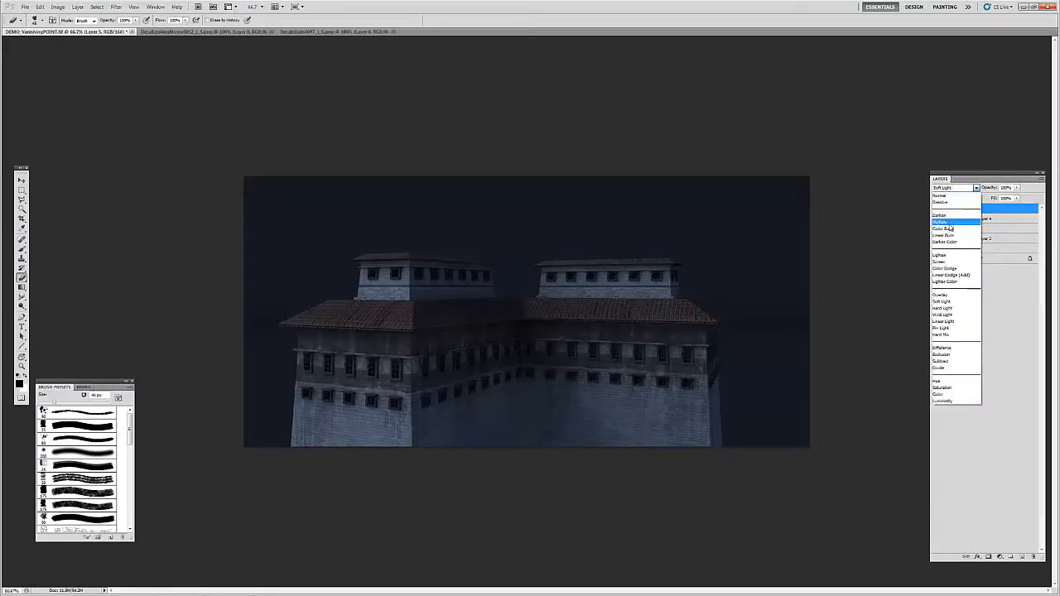
{"action": "left_click", "coordinate": [952, 216]}
{"action": "left_click", "coordinate": [1016, 188]}
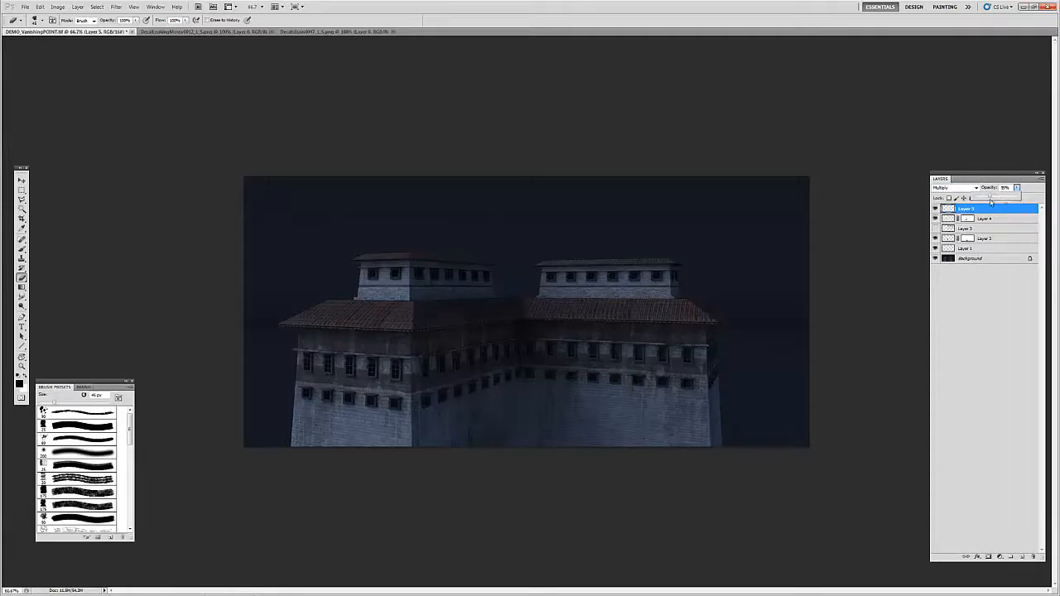
Step: Examine up close how the stain blends into the foot of the middle wall near the inner corner
{"action": "key", "text": "z"}
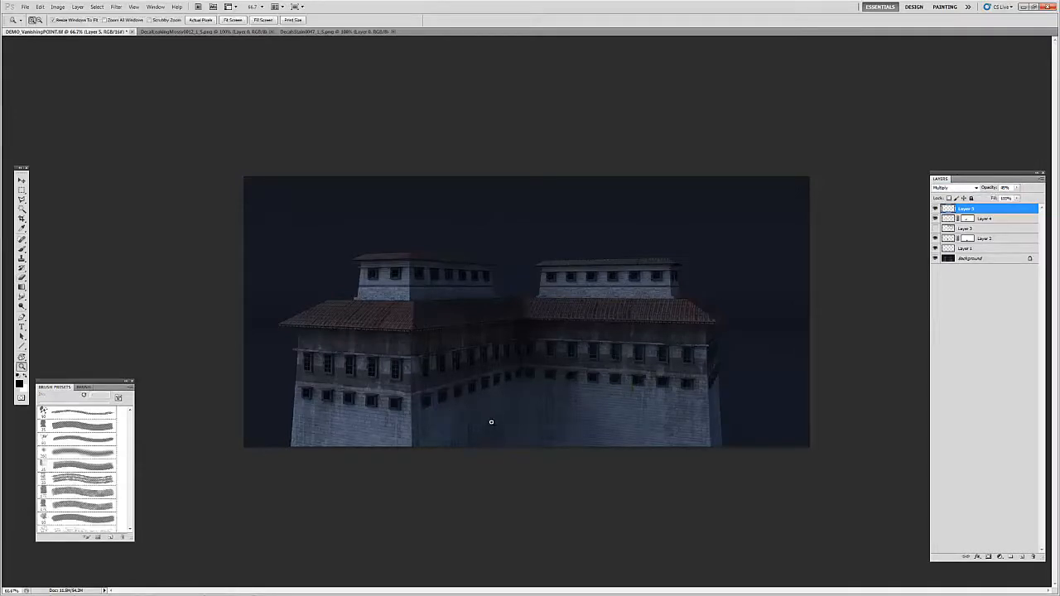
{"action": "left_click", "coordinate": [490, 422]}
{"action": "left_click", "coordinate": [494, 437]}
{"action": "key", "text": "Tab"}
{"action": "left_click_drag", "start_coordinate": [532, 380], "coordinate": [521, 427]}
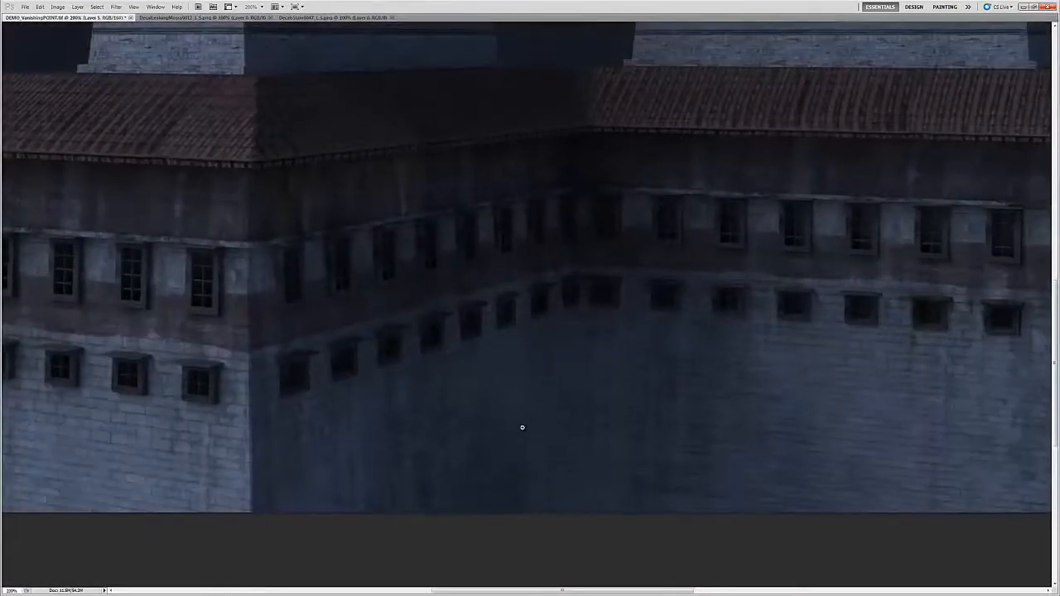
{"action": "key", "text": "Tab"}
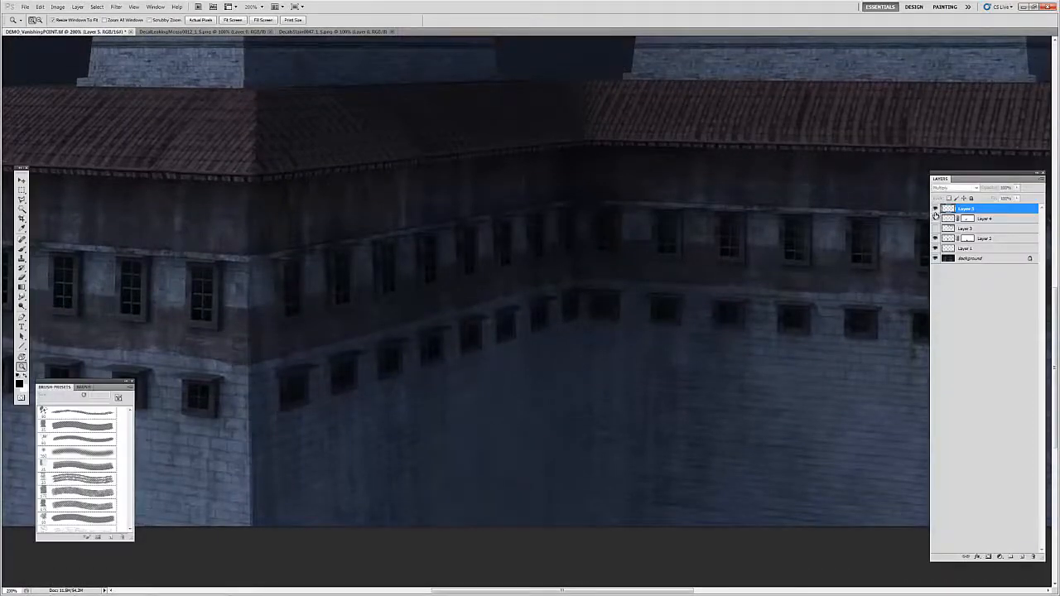
{"action": "left_click_drag", "start_coordinate": [516, 307], "coordinate": [582, 372]}
{"action": "key", "text": "ctrl+0"}
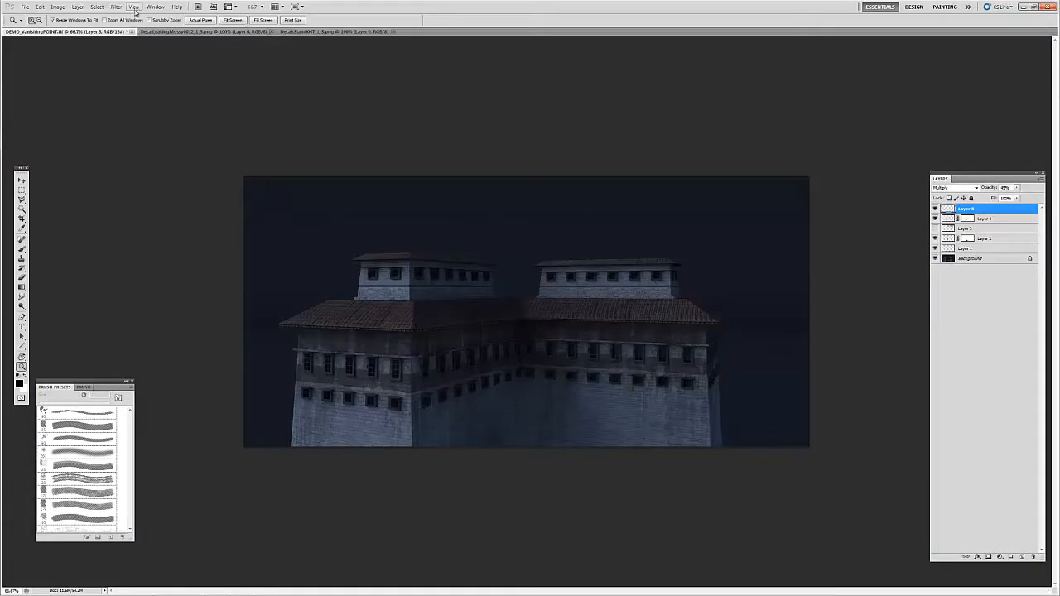
Step: Add another new layer on top and paste the copied stain decal into Vanishing Point
{"action": "left_click", "coordinate": [1022, 556]}
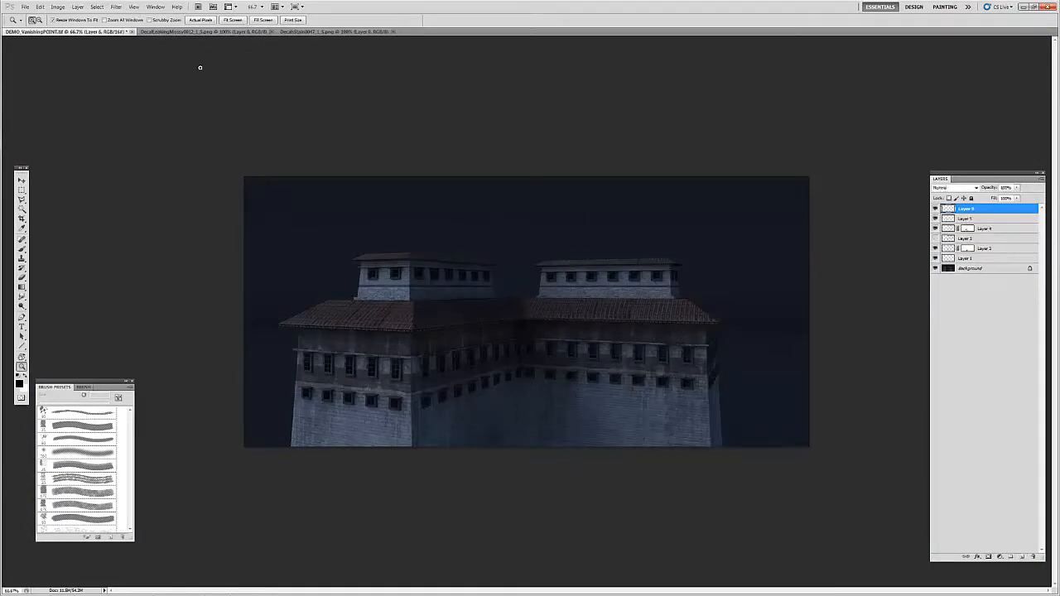
{"action": "left_click", "coordinate": [117, 8]}
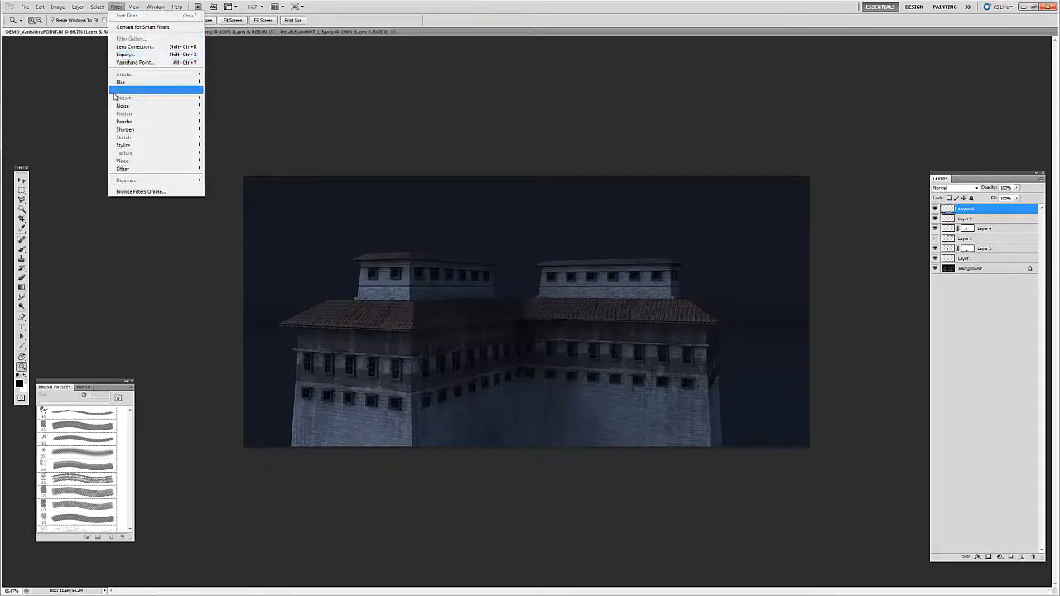
{"action": "left_click", "coordinate": [136, 62]}
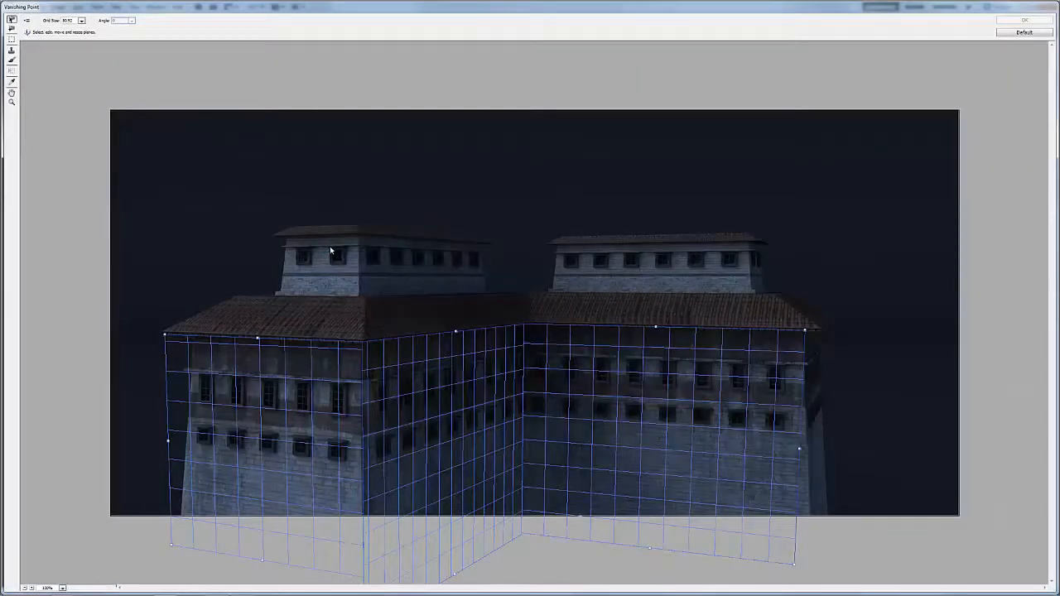
{"action": "key", "text": "ctrl+v"}
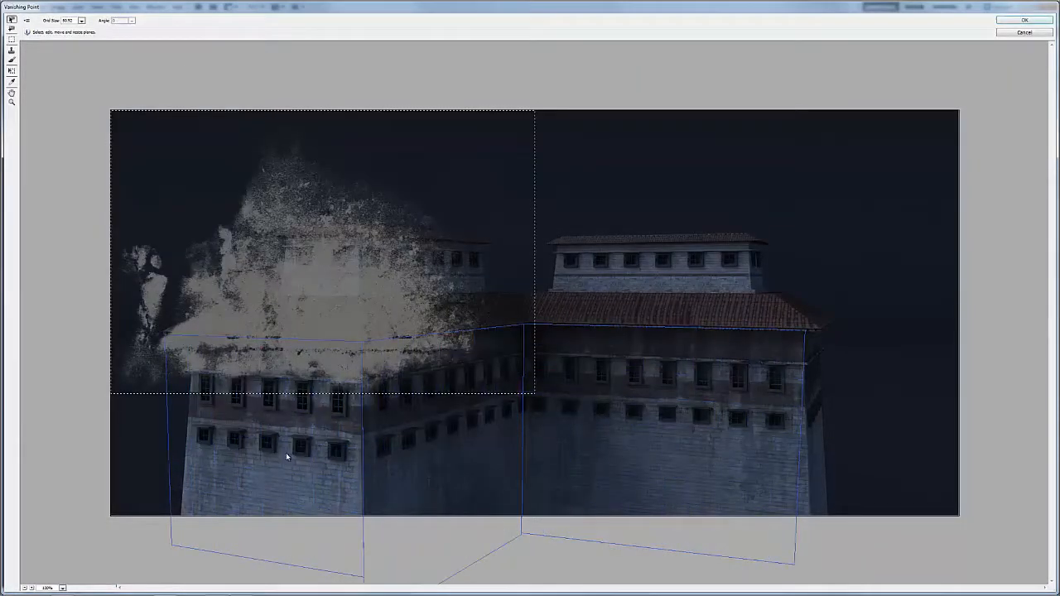
Step: Shrink the pasted stain, place it over the foot of the left front wall, and apply the Vanishing Point edit
{"action": "key", "text": "t"}
{"action": "left_click_drag", "start_coordinate": [488, 357], "coordinate": [306, 241]}
{"action": "left_click_drag", "start_coordinate": [253, 202], "coordinate": [291, 445]}
{"action": "left_click_drag", "start_coordinate": [305, 400], "coordinate": [306, 482]}
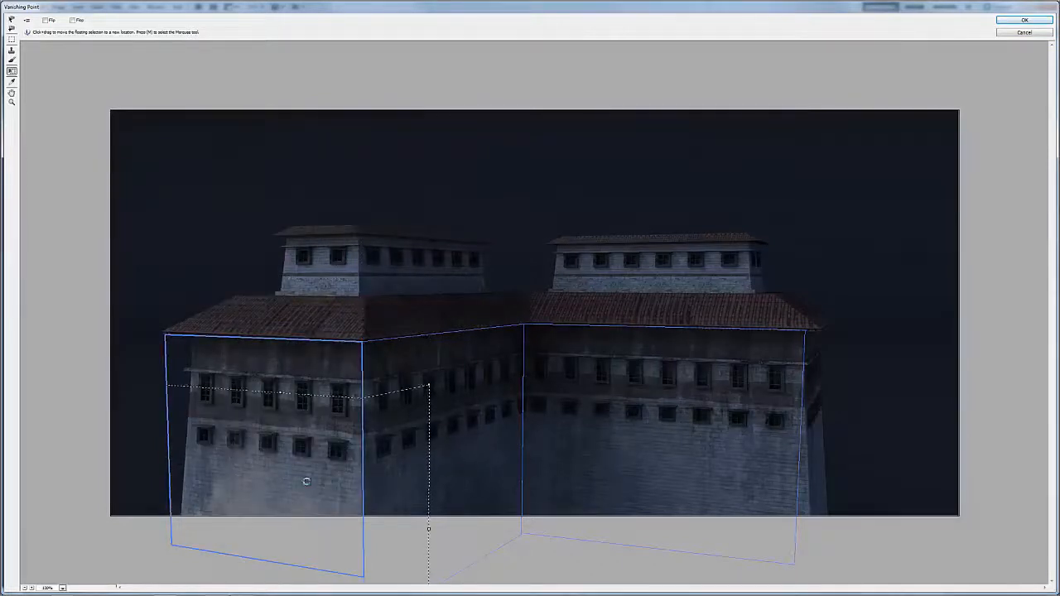
{"action": "left_click_drag", "start_coordinate": [428, 390], "coordinate": [300, 422]}
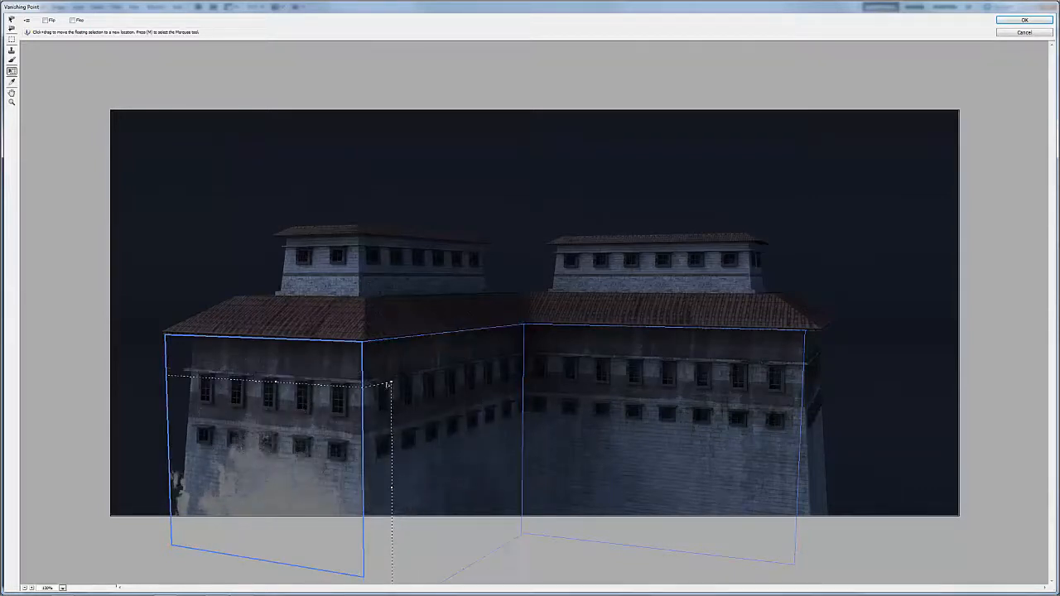
{"action": "left_click_drag", "start_coordinate": [390, 381], "coordinate": [293, 455]}
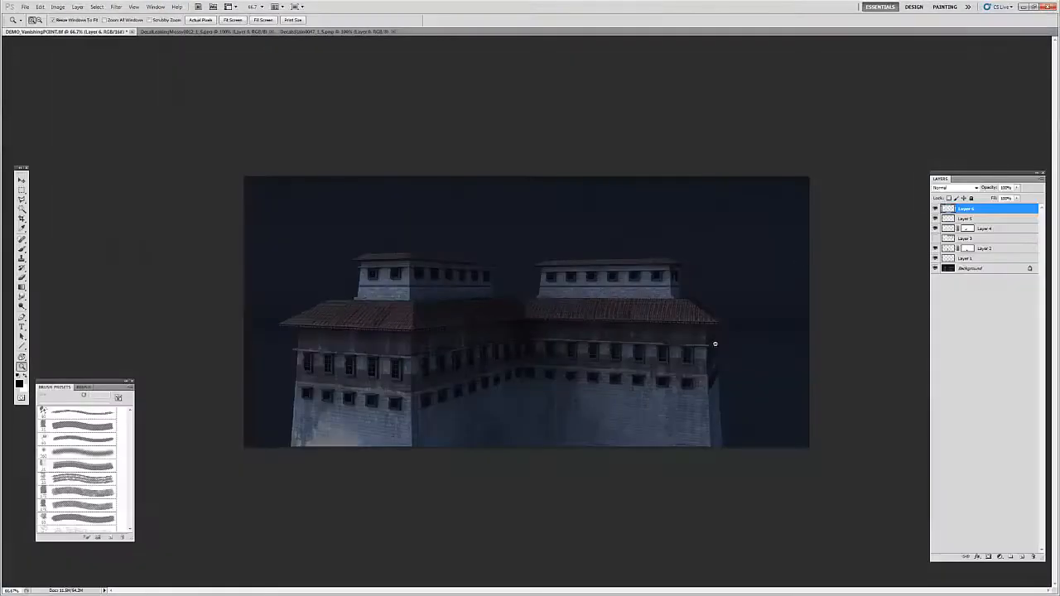
Step: Set the new stain layer to the Multiply blend mode and lower its opacity to about 47%
{"action": "left_click", "coordinate": [956, 188]}
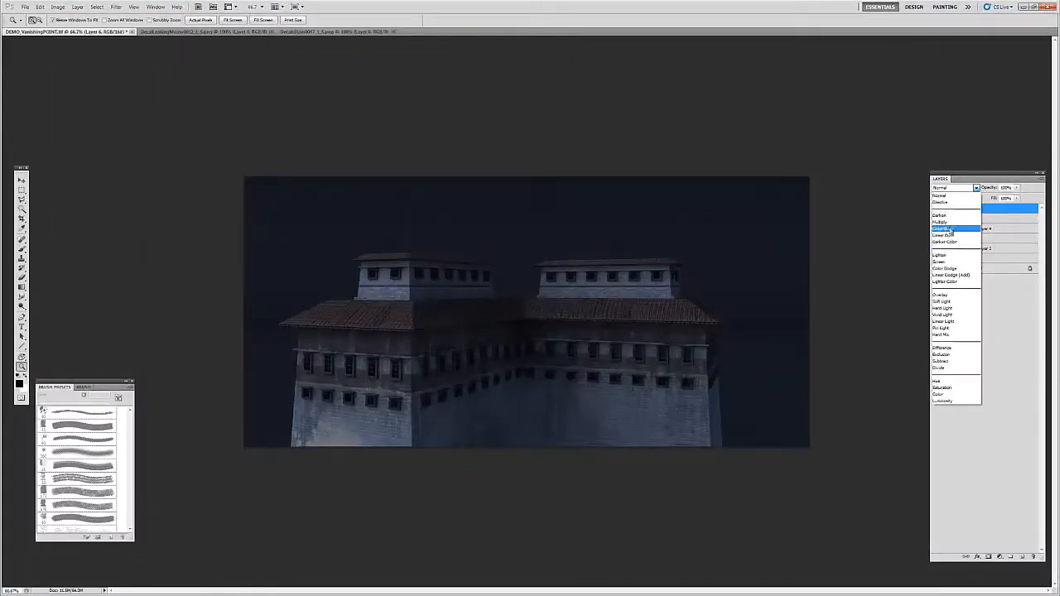
{"action": "left_click", "coordinate": [952, 219]}
{"action": "left_click", "coordinate": [1017, 188]}
{"action": "left_click_drag", "start_coordinate": [1017, 199], "coordinate": [994, 199]}
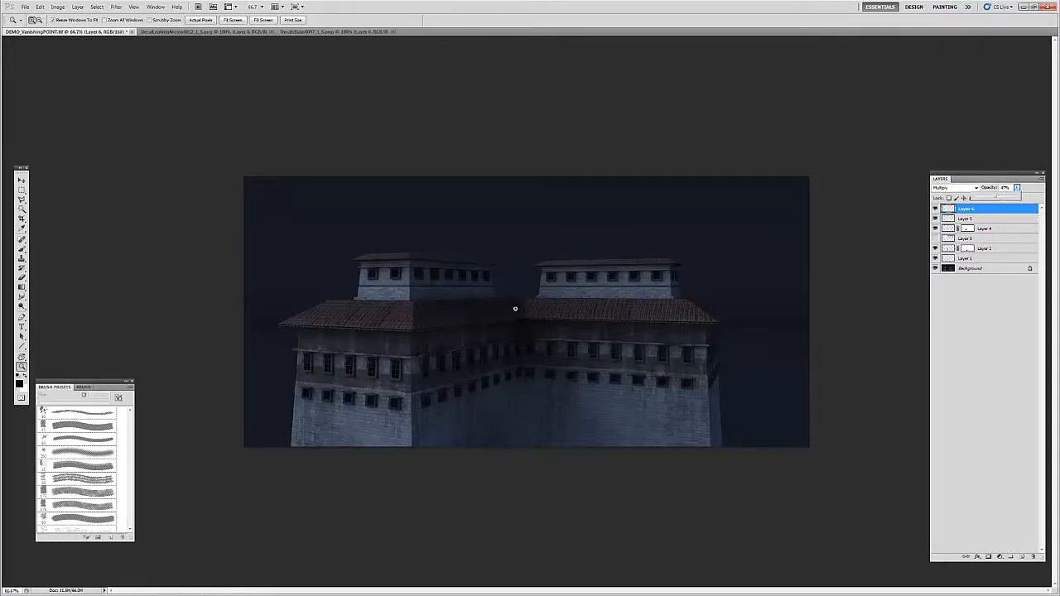
Step: Add a new layer on top of the stack and open it in Vanishing Point
{"action": "key", "text": "f"}
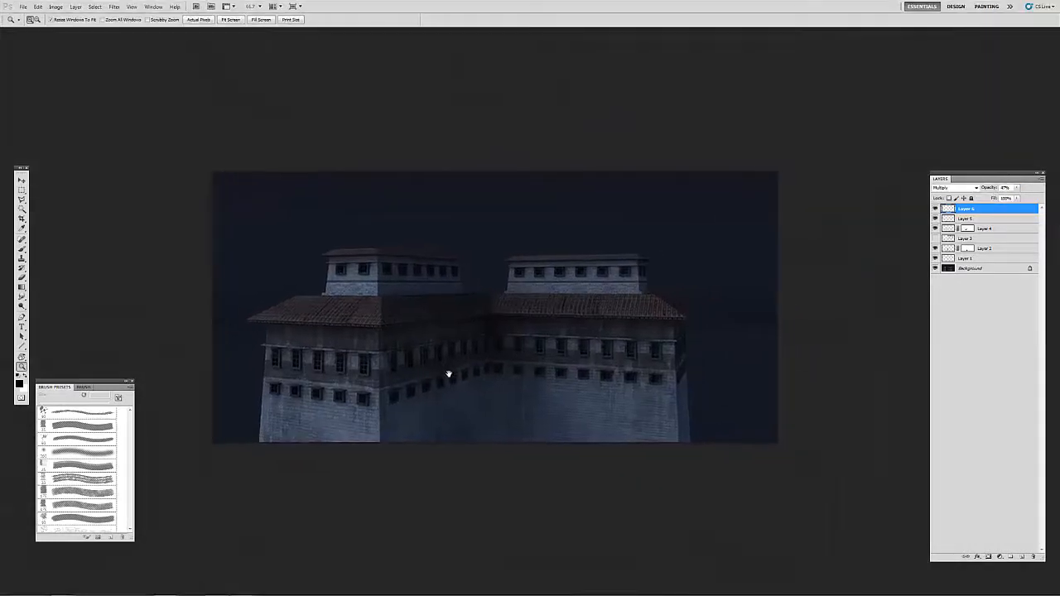
{"action": "left_click", "coordinate": [547, 384]}
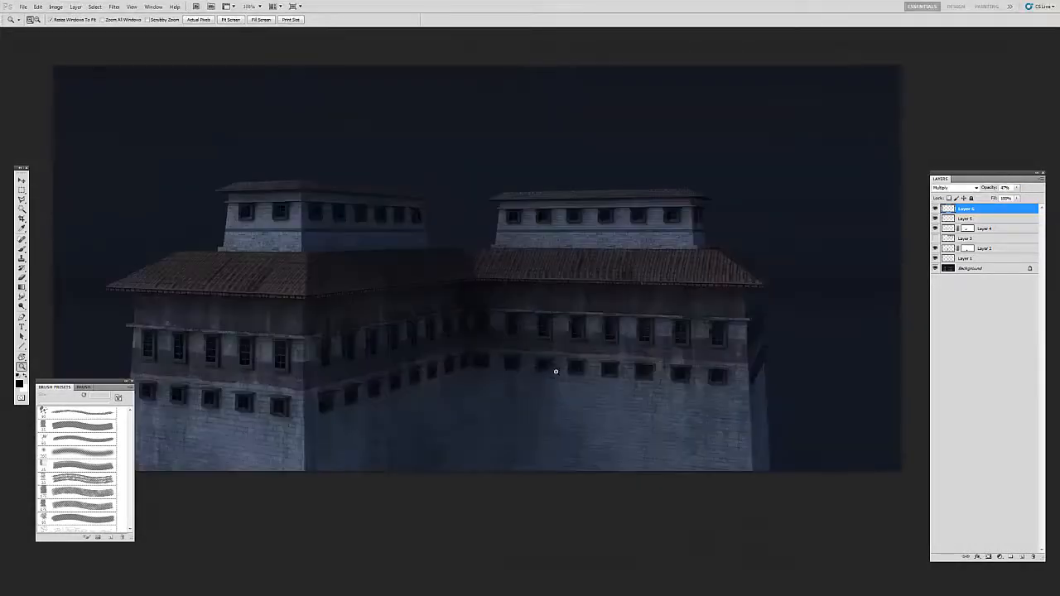
{"action": "left_click_drag", "start_coordinate": [615, 333], "coordinate": [677, 369]}
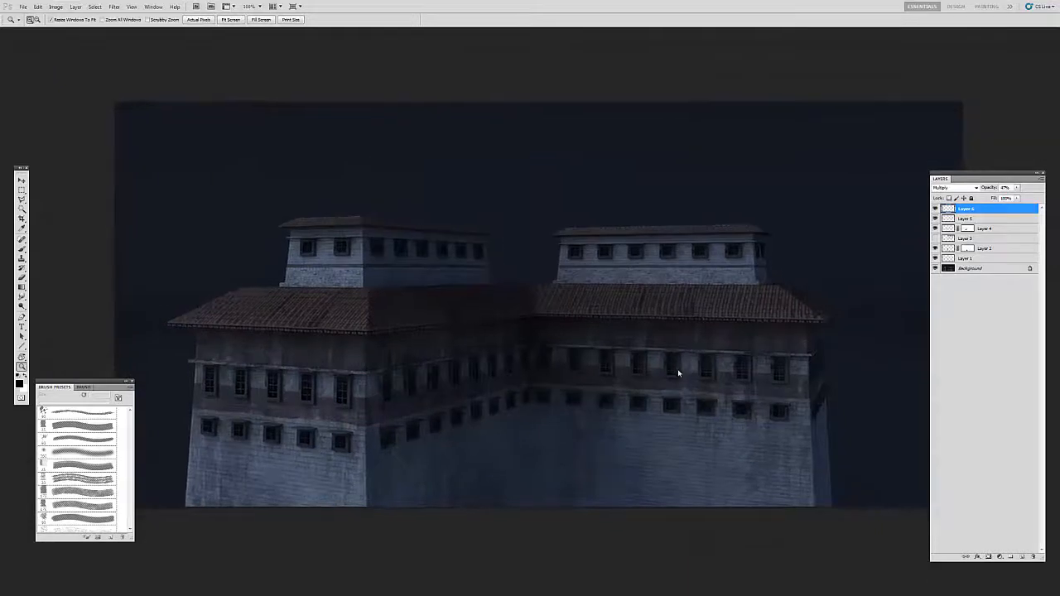
{"action": "left_click", "coordinate": [1020, 555]}
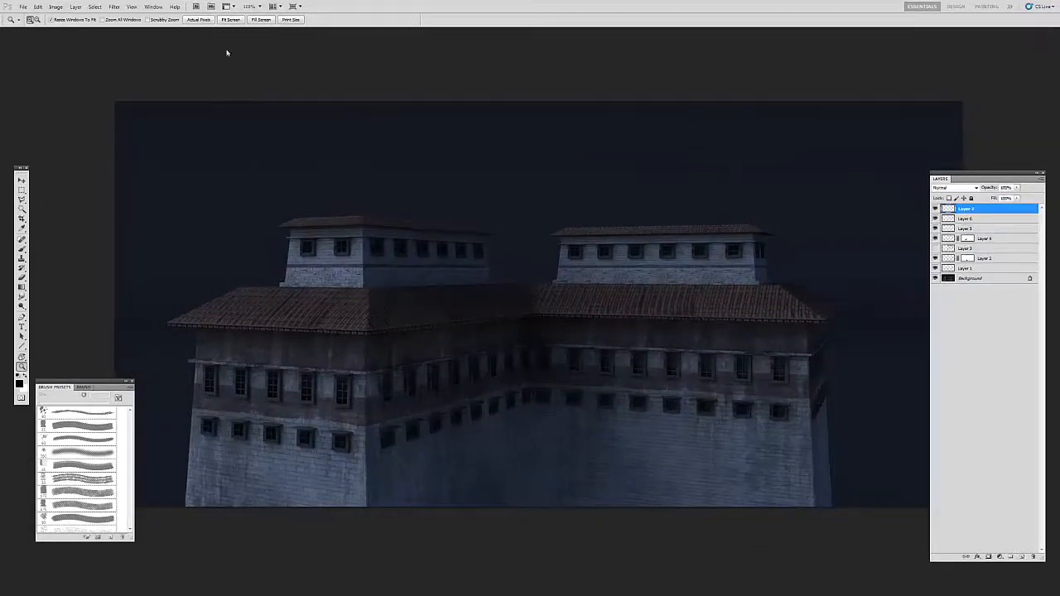
{"action": "left_click", "coordinate": [115, 7]}
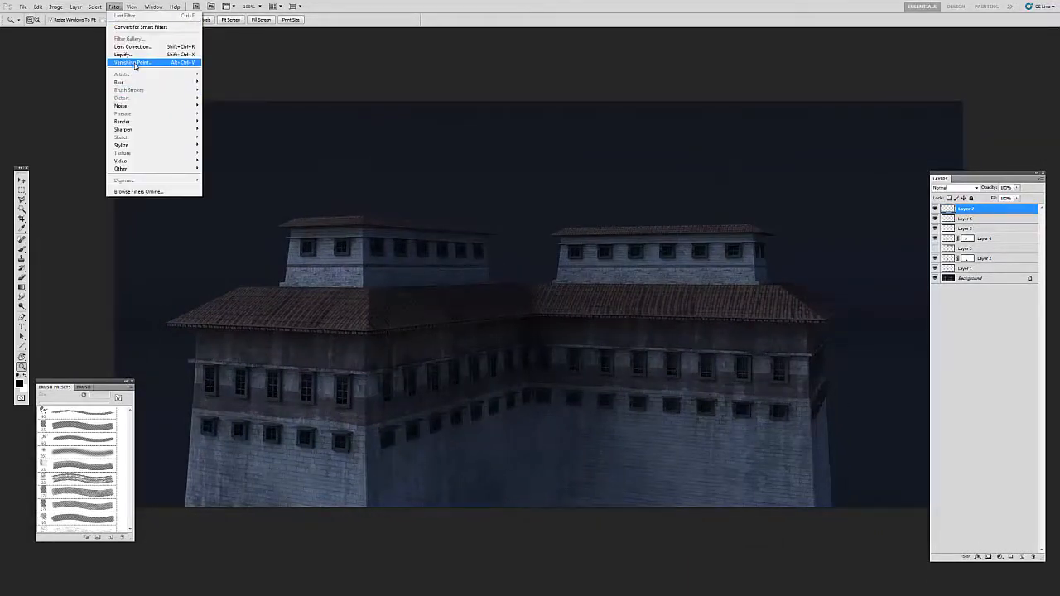
{"action": "left_click", "coordinate": [135, 62]}
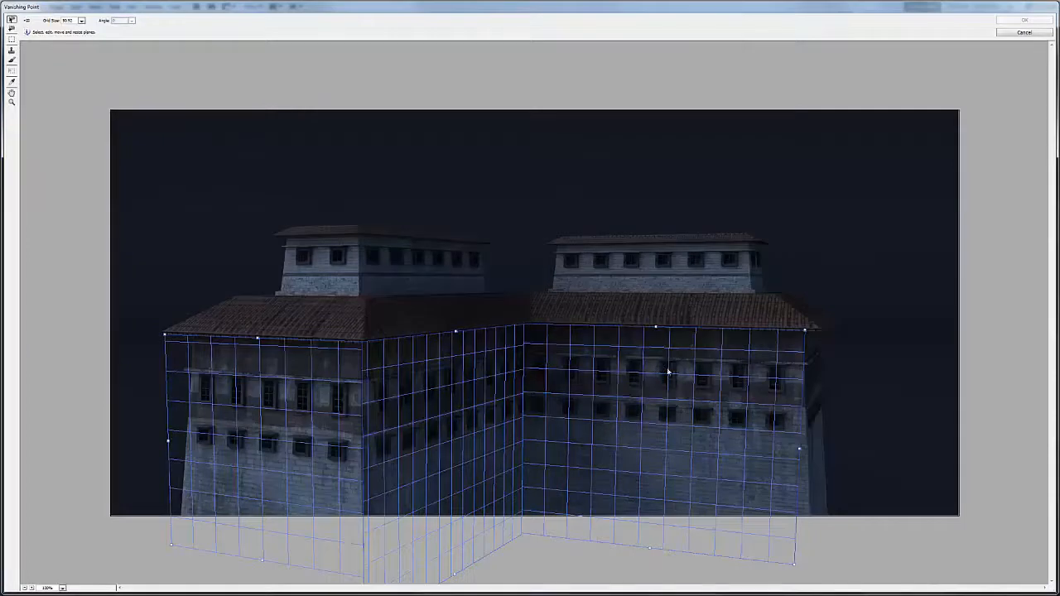
Step: Copy a vertical window strip from the right wall's plane, paste it lower beneath the neighbouring window column, and apply the edit
{"action": "left_click", "coordinate": [13, 42]}
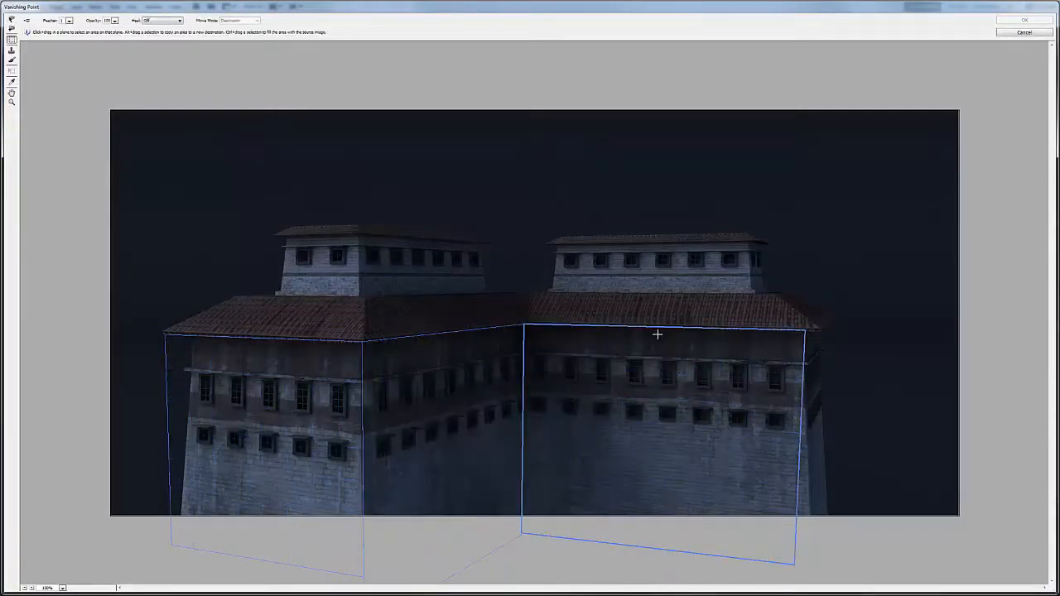
{"action": "left_click_drag", "start_coordinate": [655, 331], "coordinate": [675, 532]}
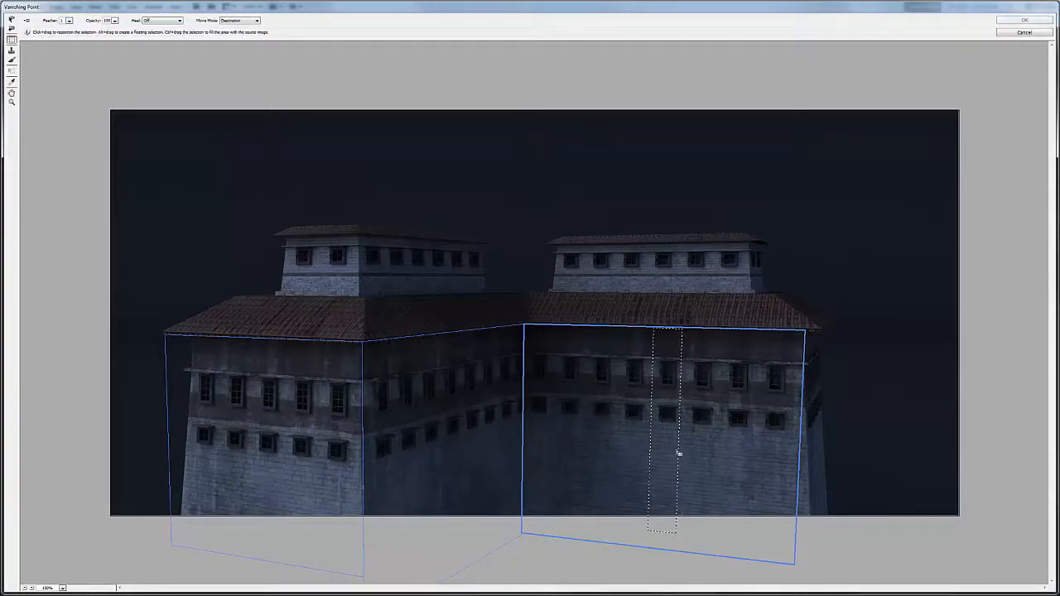
{"action": "key", "text": "ctrl+c"}
{"action": "key", "text": "ctrl+v"}
{"action": "left_click_drag", "start_coordinate": [666, 359], "coordinate": [709, 452]}
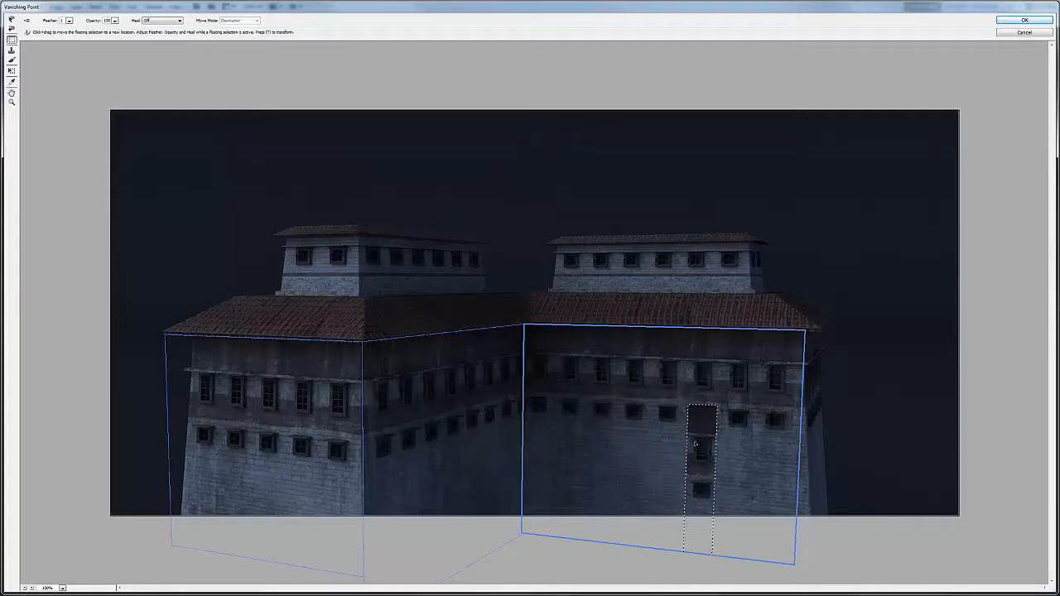
{"action": "left_click", "coordinate": [1024, 20]}
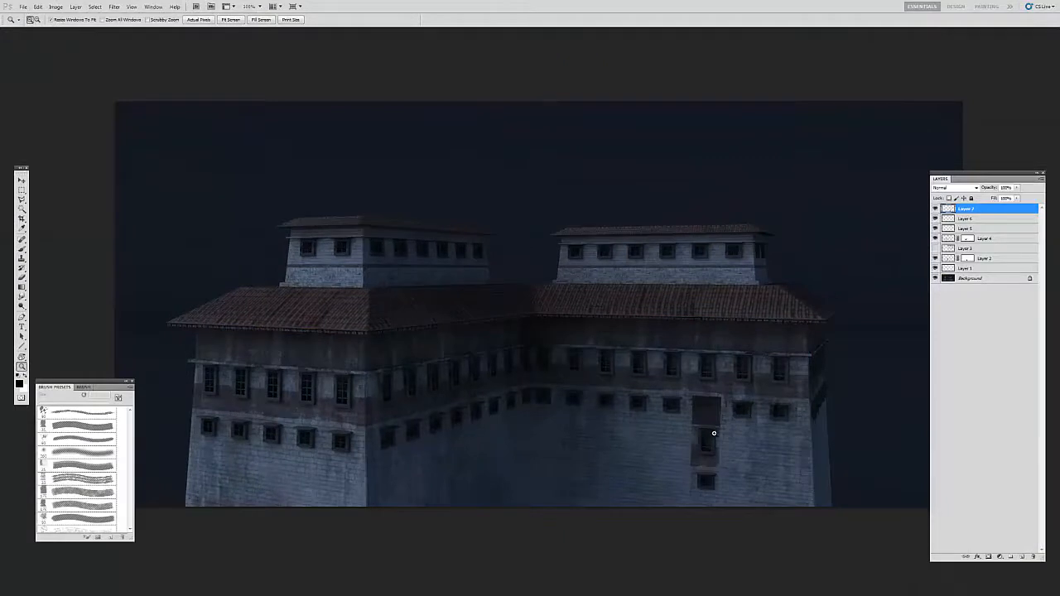
Step: Add a layer mask to the layer with the copied window strip
{"action": "key", "text": "v"}
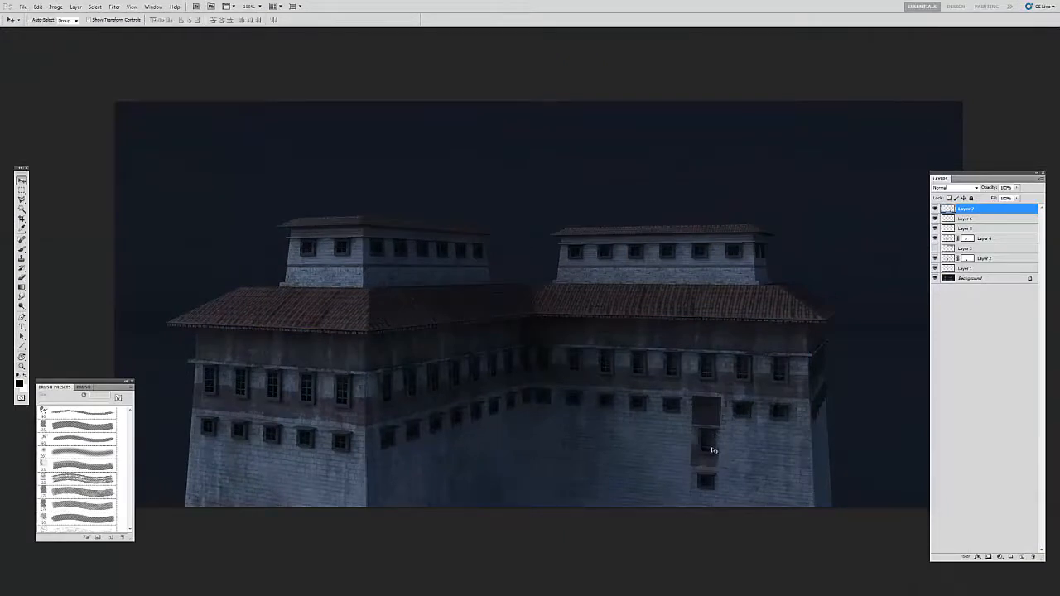
{"action": "left_click", "coordinate": [988, 556]}
{"action": "key", "text": "b"}
{"action": "key", "text": "z"}
{"action": "left_click", "coordinate": [683, 443]}
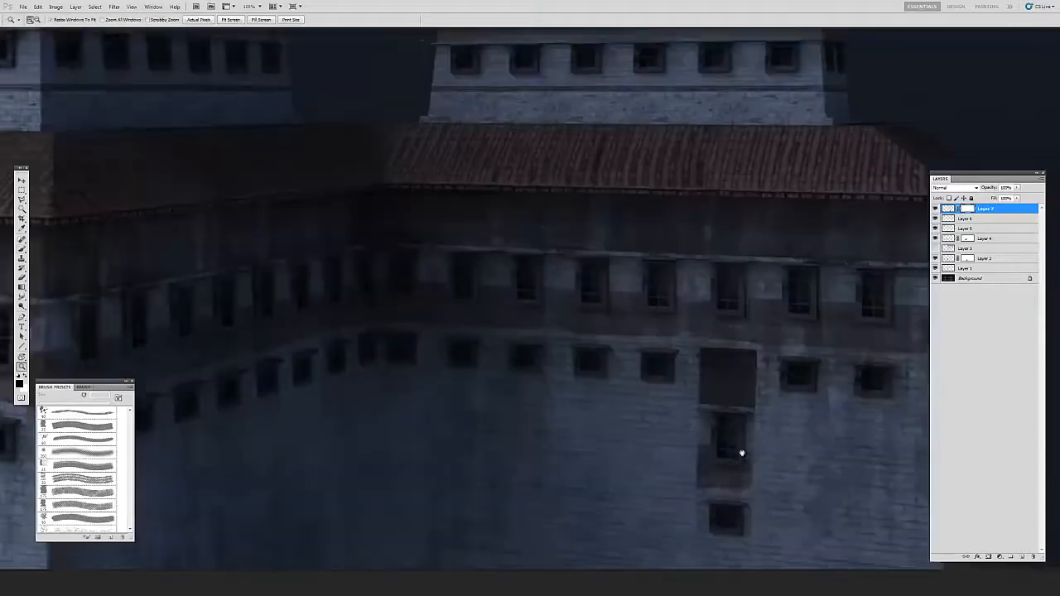
{"action": "left_click_drag", "start_coordinate": [740, 452], "coordinate": [639, 414]}
Step: Mask out the dark upper part of the copied strip with a small brush, uncovering the original window beneath it
{"action": "key", "text": "b"}
{"action": "left_click", "coordinate": [77, 453]}
{"action": "key", "text": "bracketleft"}
{"action": "key", "text": "bracketleft"}
{"action": "key", "text": "bracketleft"}
{"action": "key", "text": "bracketleft"}
{"action": "key", "text": "bracketleft"}
{"action": "key", "text": "bracketleft"}
{"action": "key", "text": "bracketleft"}
{"action": "key", "text": "bracketleft"}
{"action": "key", "text": "bracketleft"}
{"action": "key", "text": "bracketleft"}
{"action": "key", "text": "bracketleft"}
{"action": "key", "text": "bracketleft"}
{"action": "key", "text": "bracketleft"}
{"action": "key", "text": "bracketleft"}
{"action": "mouse_move", "coordinate": [591, 308]}
{"action": "left_mouse_down"}
{"action": "mouse_move", "coordinate": [692, 319]}
{"action": "mouse_move", "coordinate": [533, 313]}
{"action": "mouse_move", "coordinate": [647, 348]}
{"action": "mouse_move", "coordinate": [661, 365]}
{"action": "mouse_move", "coordinate": [677, 355]}
{"action": "mouse_move", "coordinate": [594, 361]}
{"action": "mouse_move", "coordinate": [622, 362]}
{"action": "left_mouse_up"}
{"action": "key", "text": "bracketleft"}
{"action": "key", "text": "bracketright"}
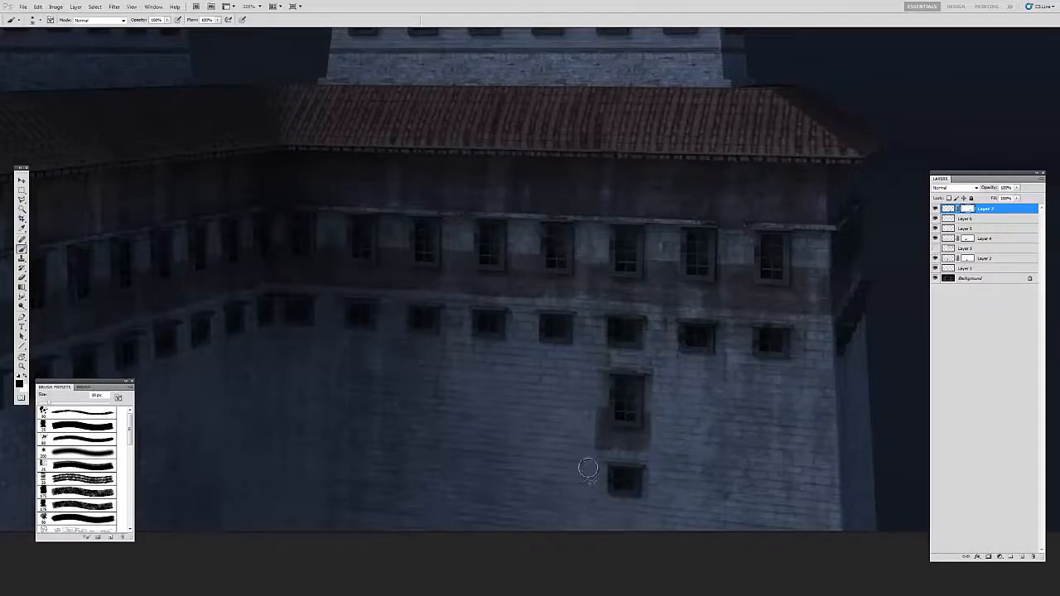
Step: Mask out the dark band between the two copied windows using a larger, rough-edged brush
{"action": "key", "text": "z"}
{"action": "left_click", "coordinate": [631, 440], "text": "alt"}
{"action": "left_click", "coordinate": [700, 466], "text": "alt"}
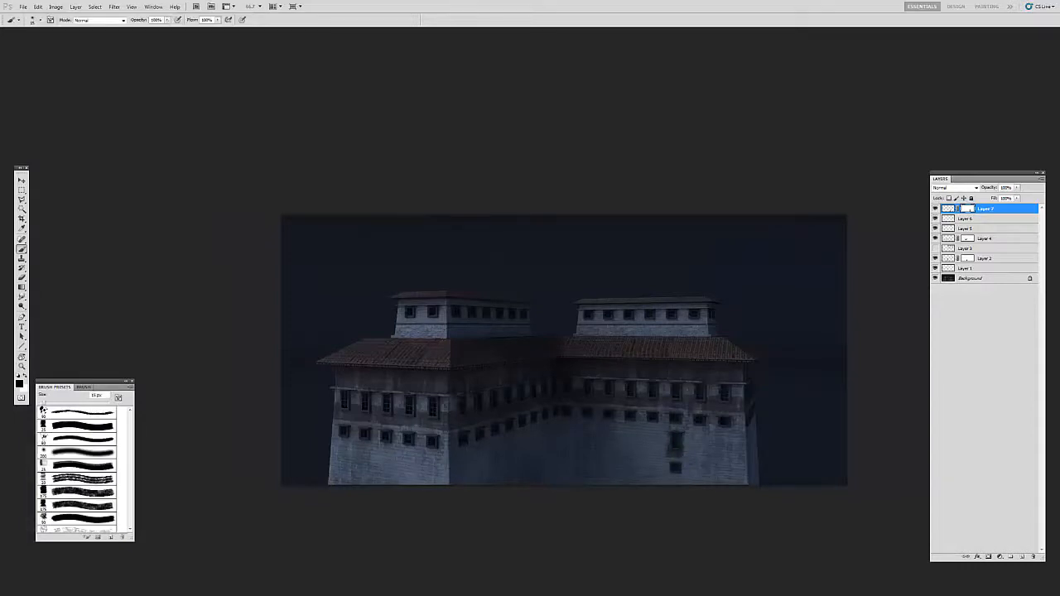
{"action": "left_click", "coordinate": [679, 434]}
{"action": "left_click", "coordinate": [679, 434]}
{"action": "key", "text": "b"}
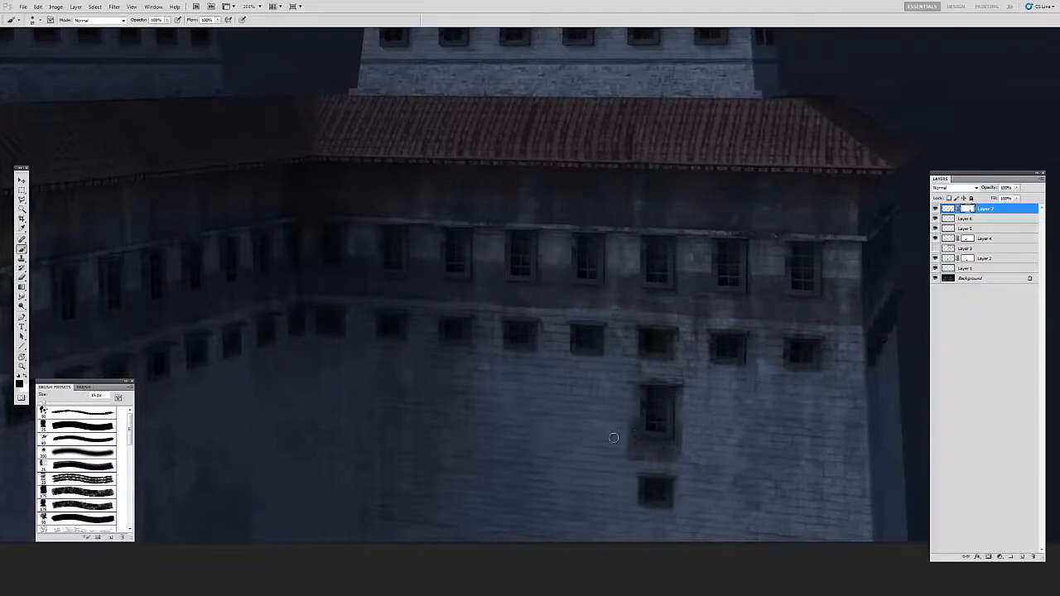
{"action": "left_click", "coordinate": [79, 518]}
{"action": "key", "text": "]"}
{"action": "key", "text": "]"}
{"action": "key", "text": "]"}
{"action": "mouse_move", "coordinate": [685, 458]}
{"action": "left_mouse_down"}
{"action": "mouse_move", "coordinate": [700, 463]}
{"action": "mouse_move", "coordinate": [625, 452]}
{"action": "mouse_move", "coordinate": [655, 450]}
{"action": "left_mouse_up"}
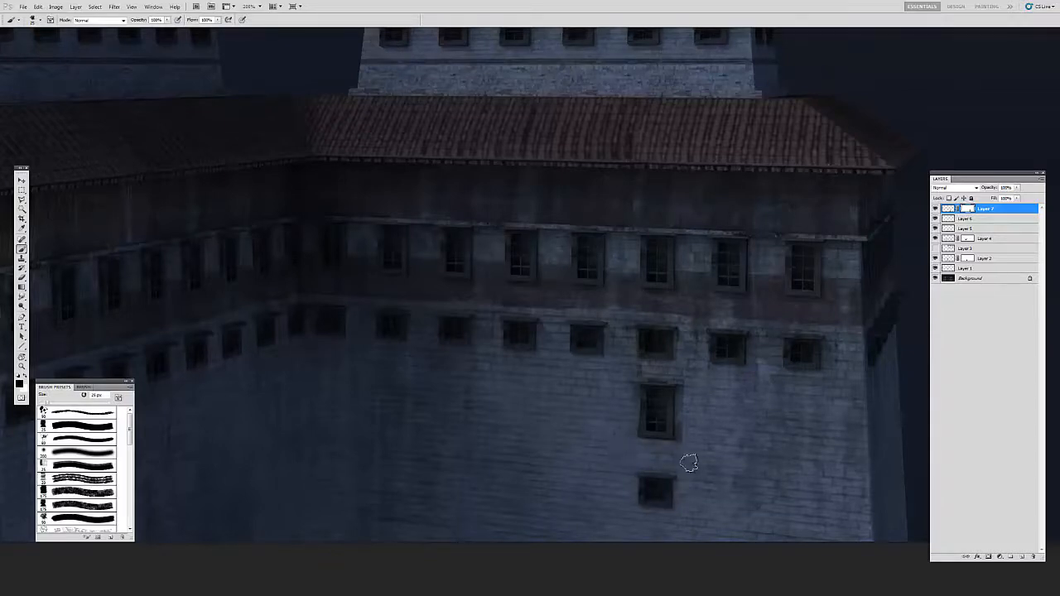
Step: Mask out the leftover dark edge beside the upper copied window with a smaller brush
{"action": "key", "text": "bracketleft"}
{"action": "key", "text": "bracketleft"}
{"action": "left_click_drag", "start_coordinate": [682, 403], "coordinate": [679, 445]}
Step: Examine from afar and up close how the copied windows and stains sit in the walls
{"action": "key", "text": "z"}
{"action": "left_click", "coordinate": [647, 407], "text": "alt"}
{"action": "left_click", "coordinate": [646, 411], "text": "alt"}
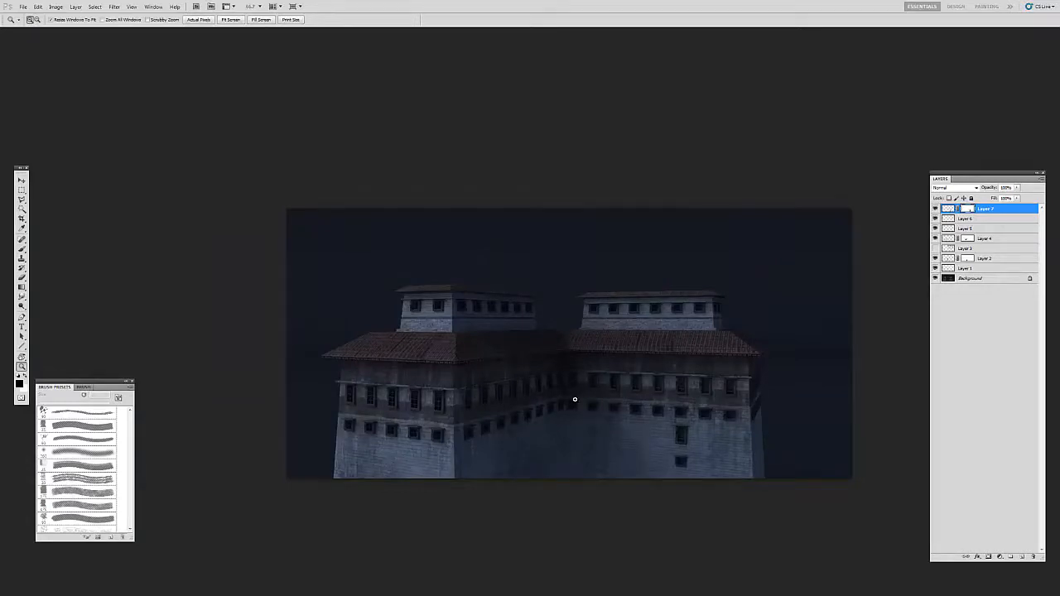
{"action": "left_click", "coordinate": [596, 417]}
{"action": "left_click", "coordinate": [596, 413]}
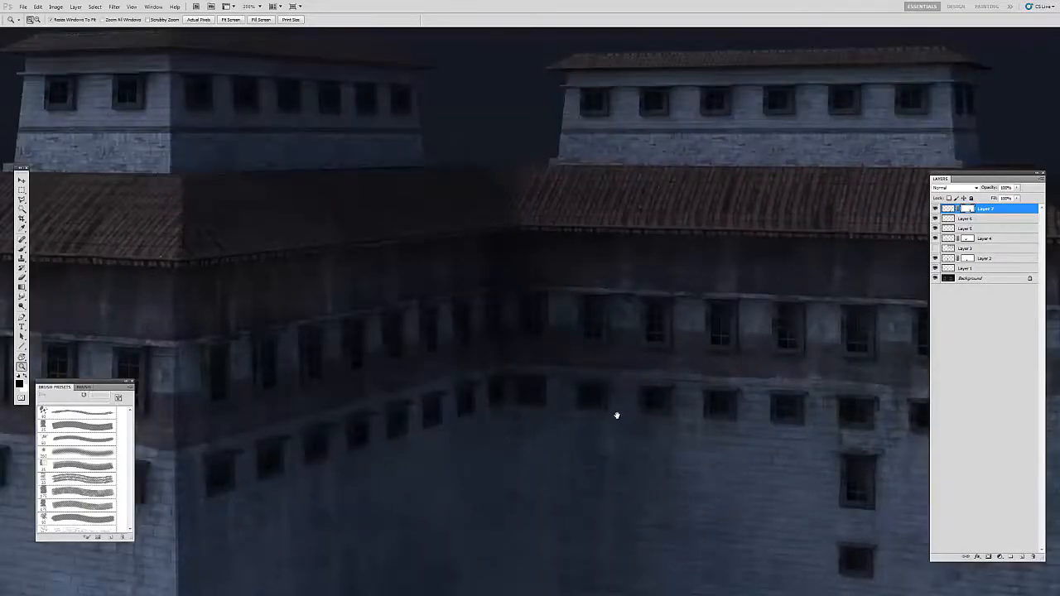
{"action": "left_click", "coordinate": [601, 403], "text": "alt"}
{"action": "left_click", "coordinate": [601, 404], "text": "alt"}
{"action": "left_click", "coordinate": [602, 406]}
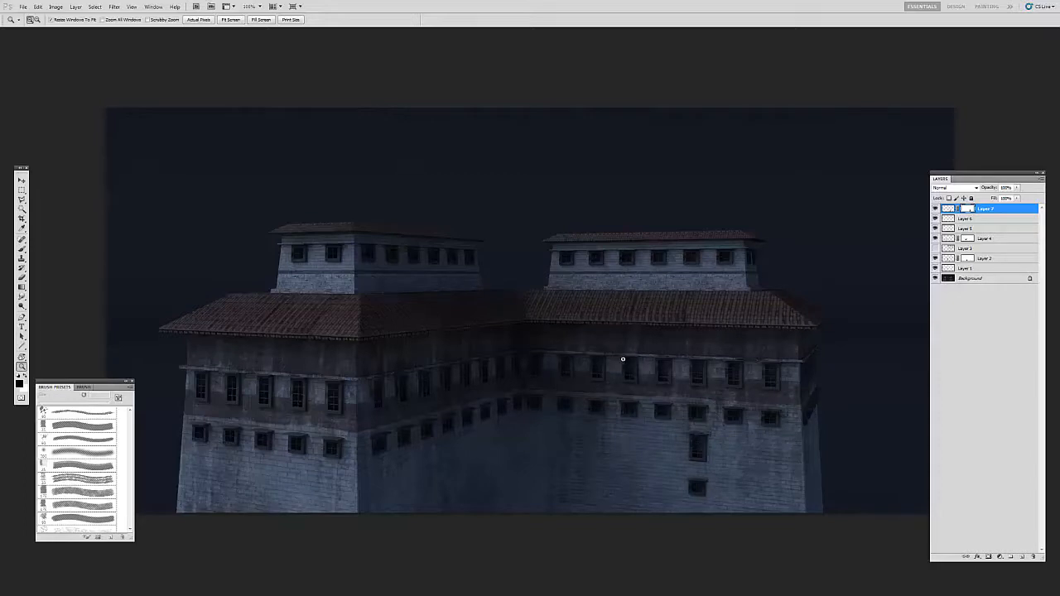
{"action": "key", "text": "v"}
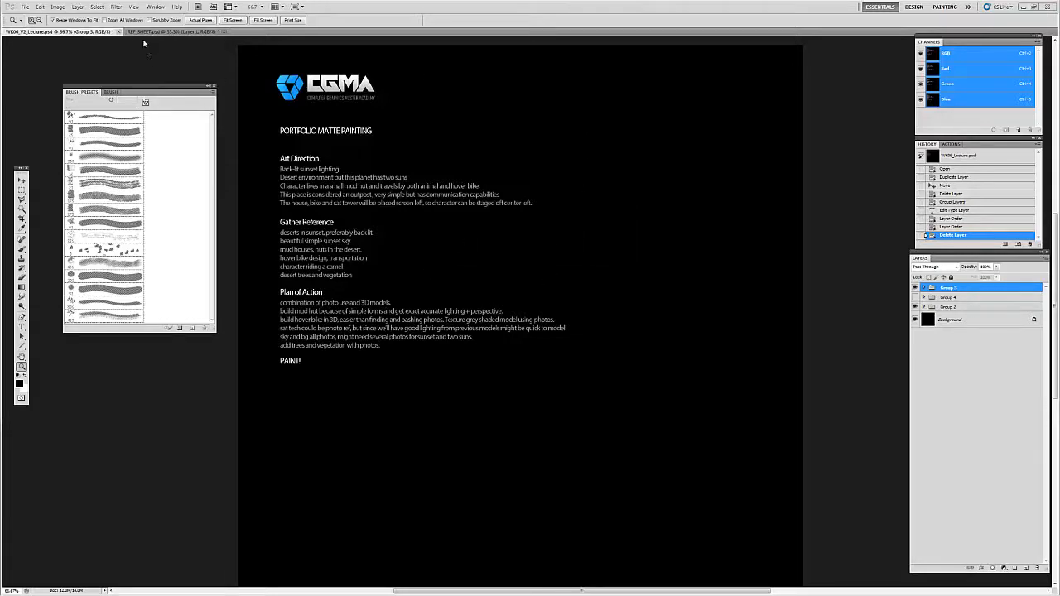
Step: Switch to REF_SHEET.psd and show its twin-sun desert still full screen with the panels hidden
{"action": "left_click_drag", "start_coordinate": [163, 95], "coordinate": [145, 97]}
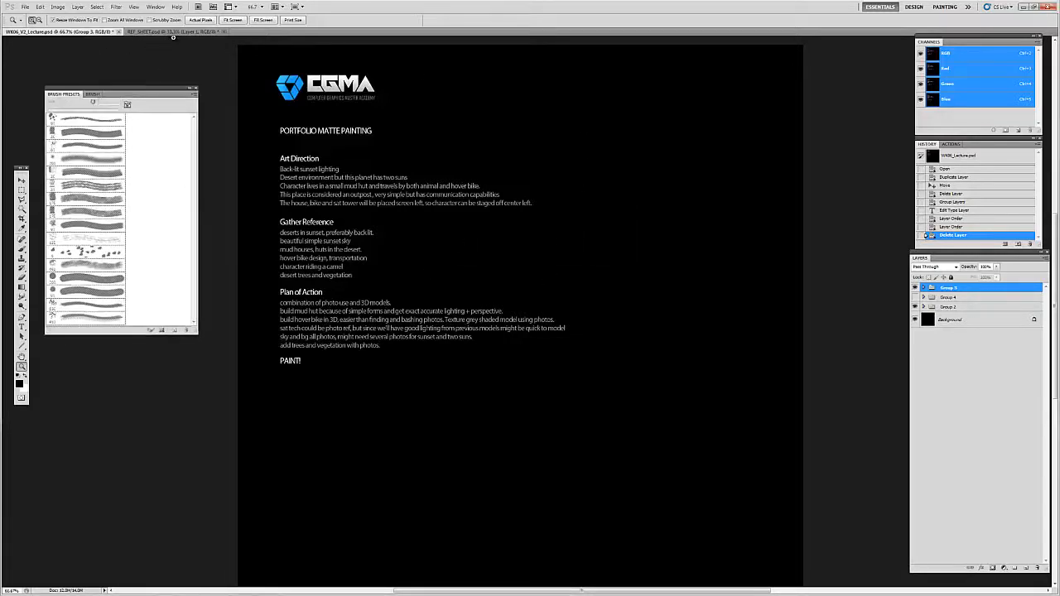
{"action": "left_click", "coordinate": [204, 30]}
{"action": "left_click", "coordinate": [532, 95]}
{"action": "left_click_drag", "start_coordinate": [537, 120], "coordinate": [568, 243]}
{"action": "left_click", "coordinate": [544, 198]}
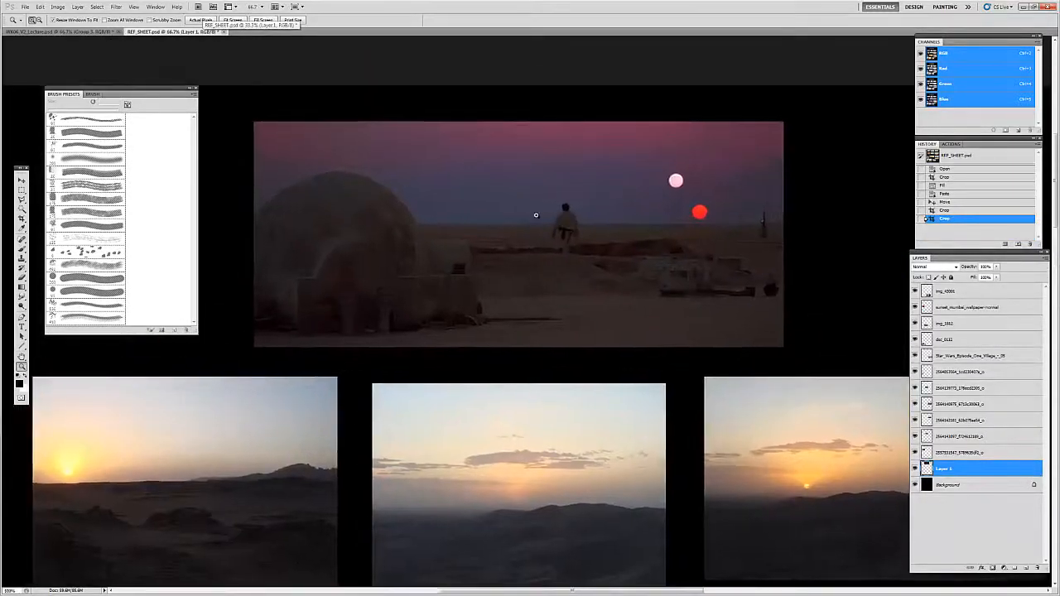
{"action": "left_click", "coordinate": [535, 211]}
{"action": "key", "text": "Tab"}
{"action": "key", "text": "f"}
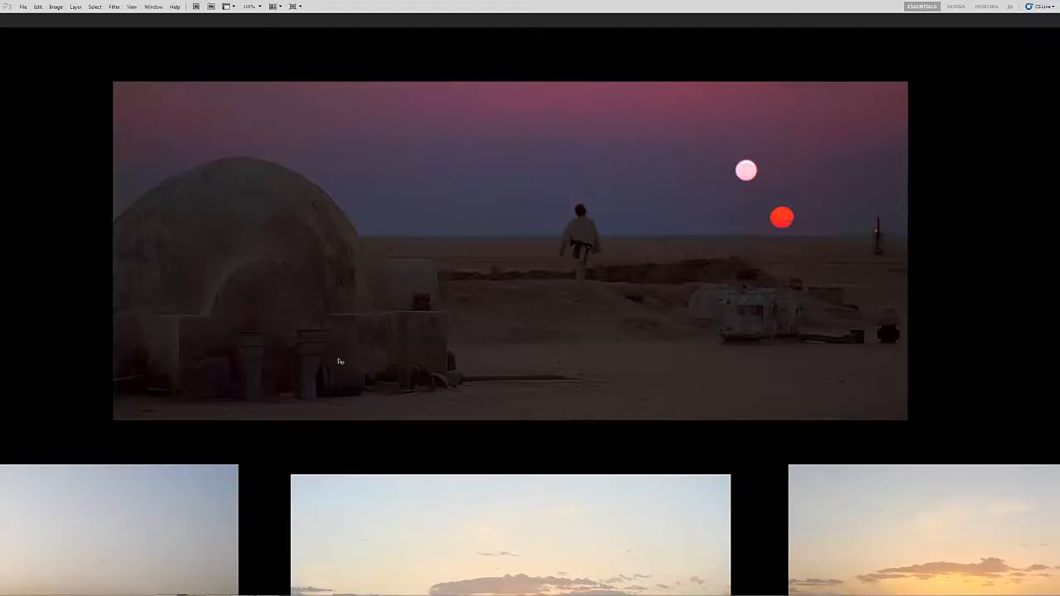
Step: Examine the domed hut, standing figure, and two suns in the desert film still
{"action": "left_click_drag", "start_coordinate": [516, 322], "coordinate": [517, 312]}
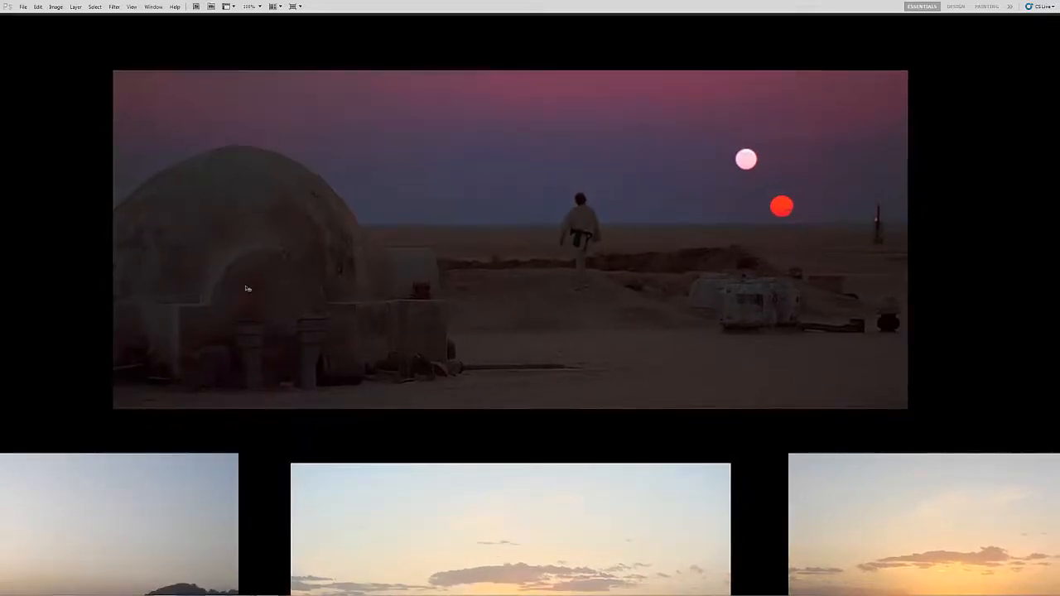
{"action": "left_click_drag", "start_coordinate": [410, 269], "coordinate": [414, 259]}
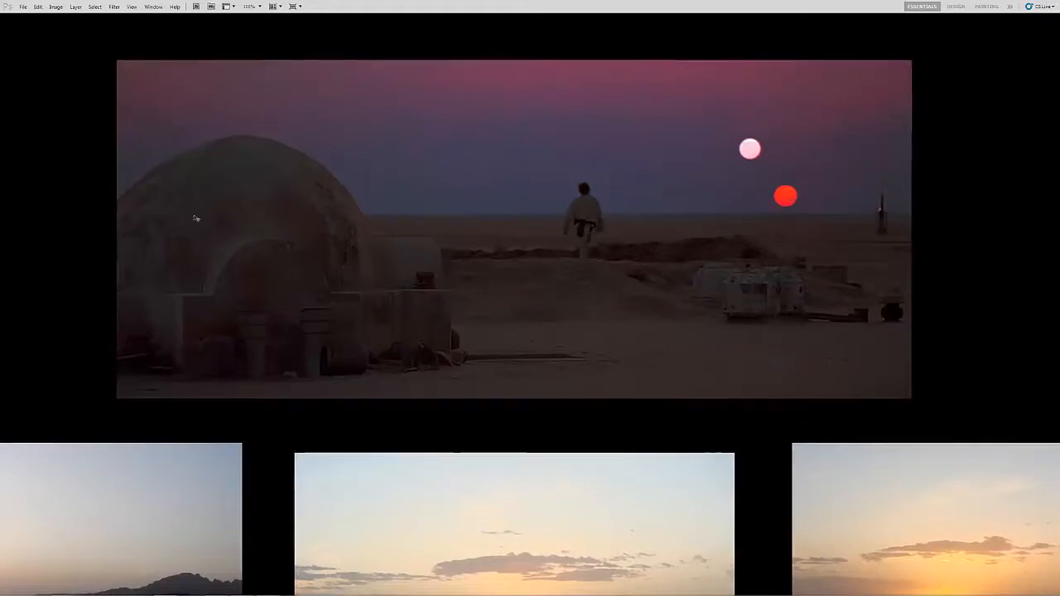
{"action": "left_click_drag", "start_coordinate": [292, 331], "coordinate": [314, 307]}
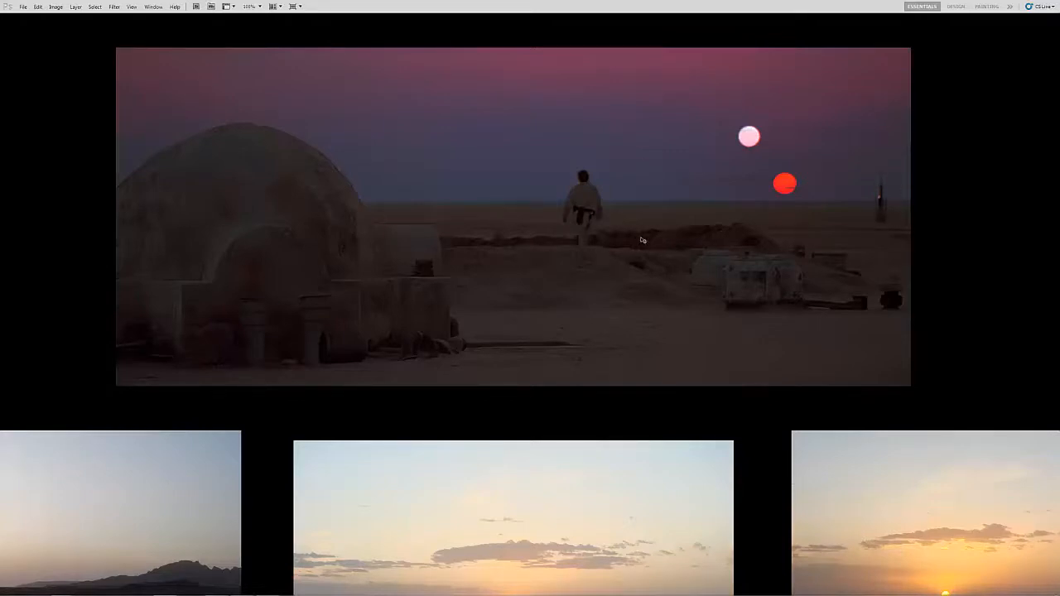
{"action": "scroll", "coordinate": [642, 236], "scroll_direction": "up", "scroll_amount": 1}
{"action": "key", "text": "super"}
{"action": "key", "text": "super"}
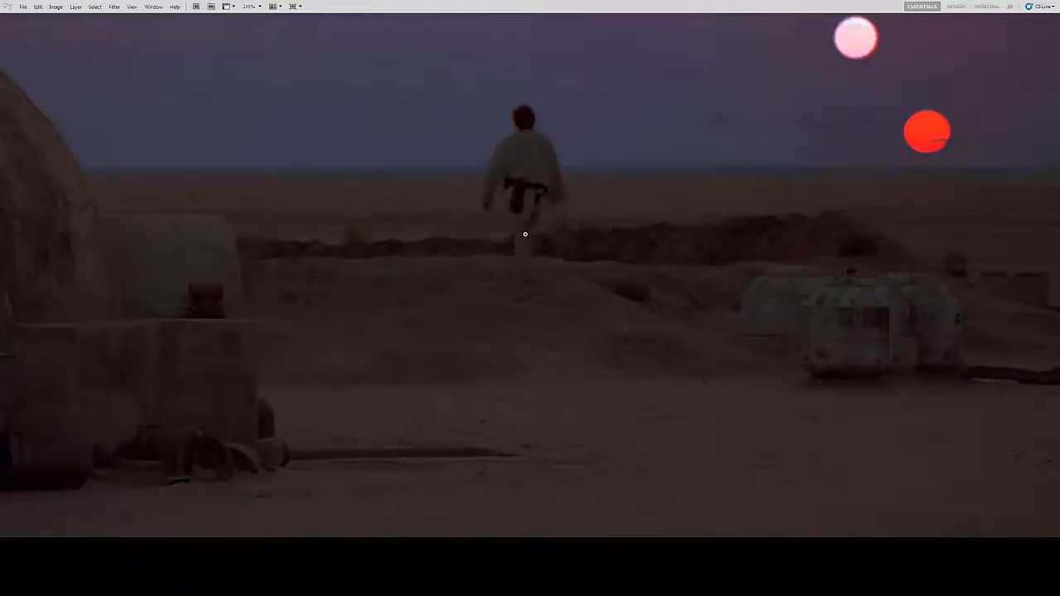
{"action": "scroll", "coordinate": [522, 234], "scroll_direction": "down", "scroll_amount": 1}
{"action": "scroll", "coordinate": [523, 235], "scroll_direction": "down", "scroll_amount": 1}
Step: Look over the desert and beach sunset photos below the film still on the reference sheet
{"action": "left_click_drag", "start_coordinate": [515, 246], "coordinate": [544, 205]}
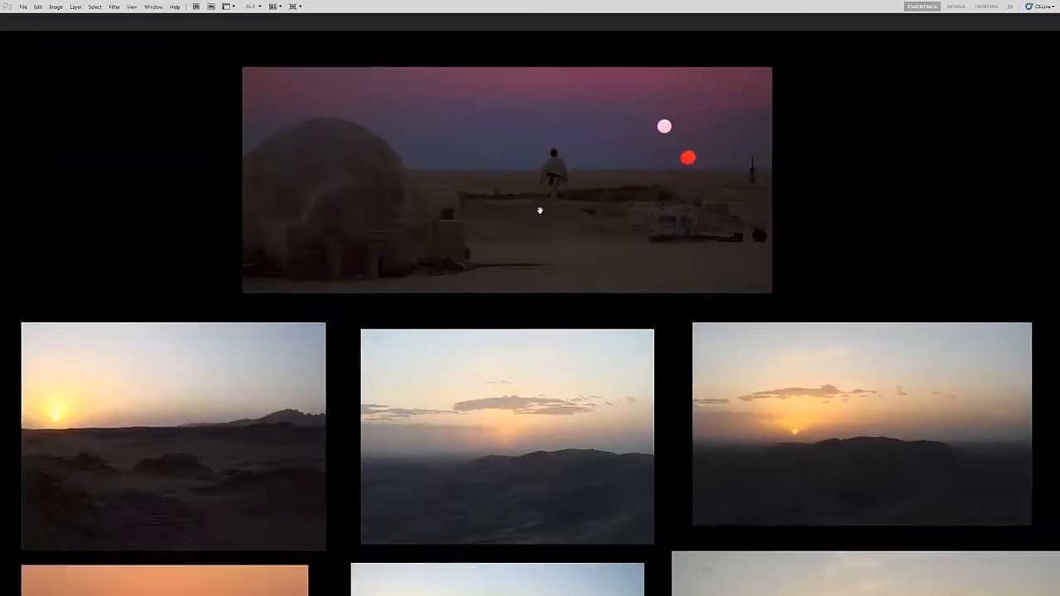
{"action": "scroll", "coordinate": [527, 227], "scroll_direction": "down", "scroll_amount": 1}
{"action": "left_click_drag", "start_coordinate": [522, 259], "coordinate": [528, 219]}
{"action": "left_click_drag", "start_coordinate": [554, 300], "coordinate": [558, 253]}
{"action": "left_click_drag", "start_coordinate": [750, 350], "coordinate": [734, 365]}
{"action": "mouse_move", "coordinate": [536, 278]}
{"action": "left_mouse_down"}
{"action": "mouse_move", "coordinate": [539, 255]}
{"action": "mouse_move", "coordinate": [534, 288]}
{"action": "left_mouse_up"}
{"action": "left_click_drag", "start_coordinate": [505, 249], "coordinate": [506, 291]}
{"action": "left_click_drag", "start_coordinate": [503, 217], "coordinate": [501, 113]}
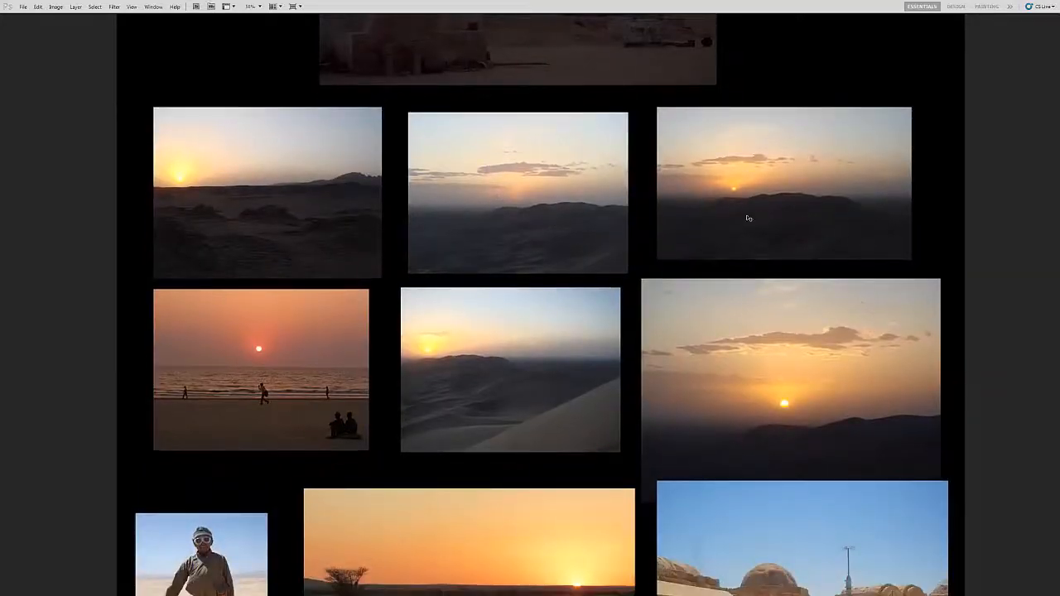
{"action": "left_click_drag", "start_coordinate": [492, 121], "coordinate": [475, 274]}
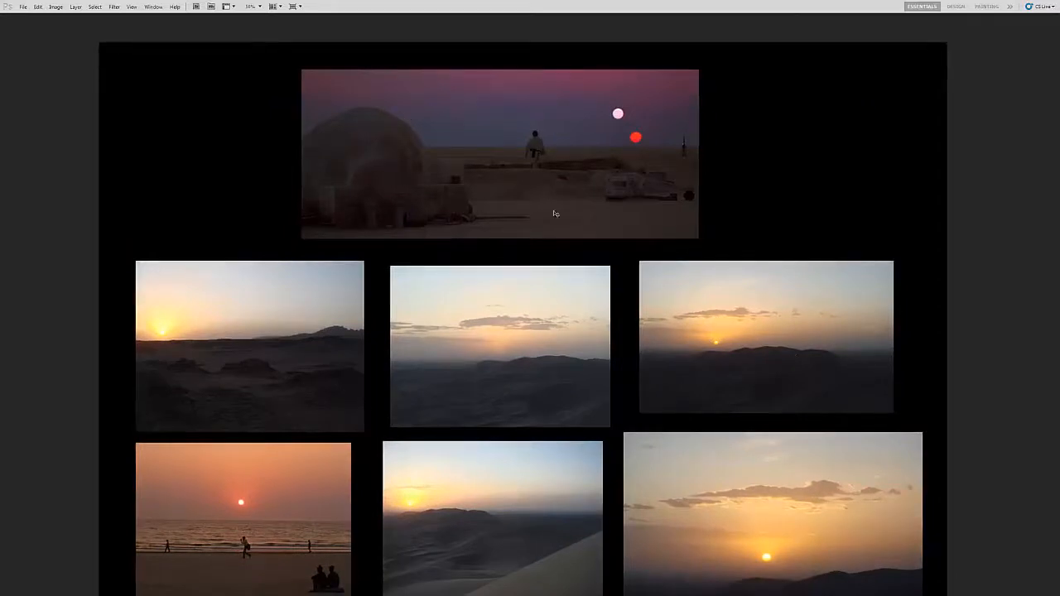
Step: Look over the two rows of sunset photos below the film still, from afar and closer up
{"action": "left_click_drag", "start_coordinate": [527, 266], "coordinate": [530, 190]}
{"action": "left_click_drag", "start_coordinate": [511, 232], "coordinate": [511, 162]}
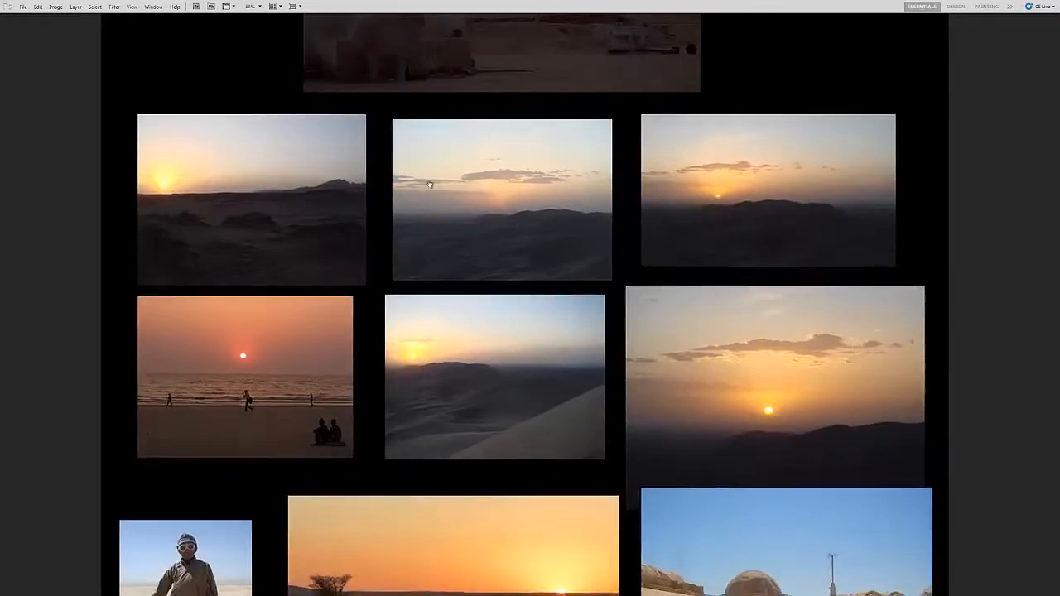
{"action": "left_click_drag", "start_coordinate": [702, 323], "coordinate": [704, 282]}
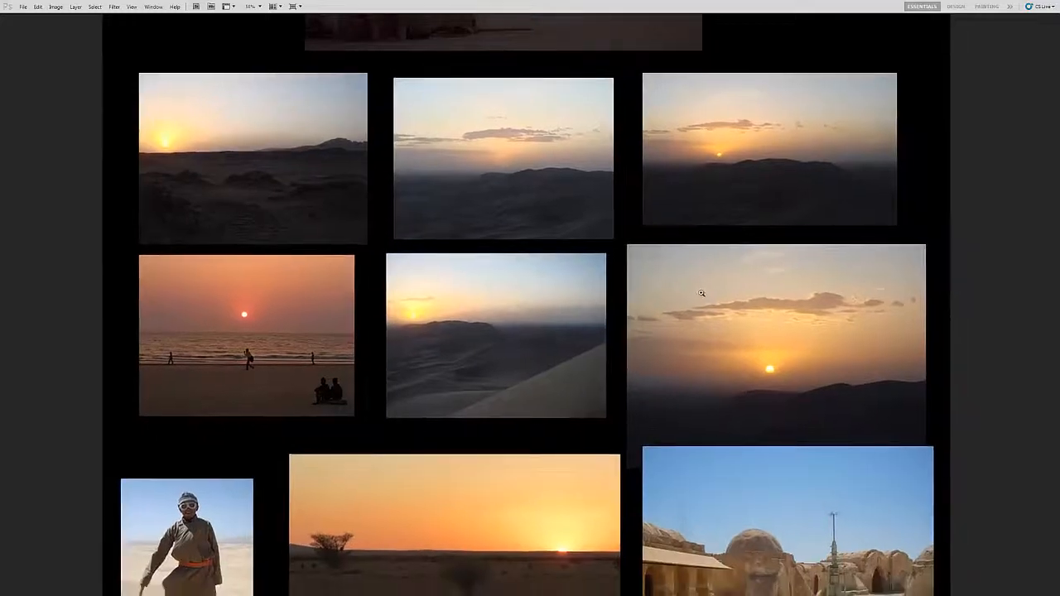
{"action": "left_click", "coordinate": [770, 345], "text": "ctrl"}
{"action": "left_click_drag", "start_coordinate": [753, 321], "coordinate": [842, 396]}
{"action": "left_click_drag", "start_coordinate": [550, 349], "coordinate": [588, 362]}
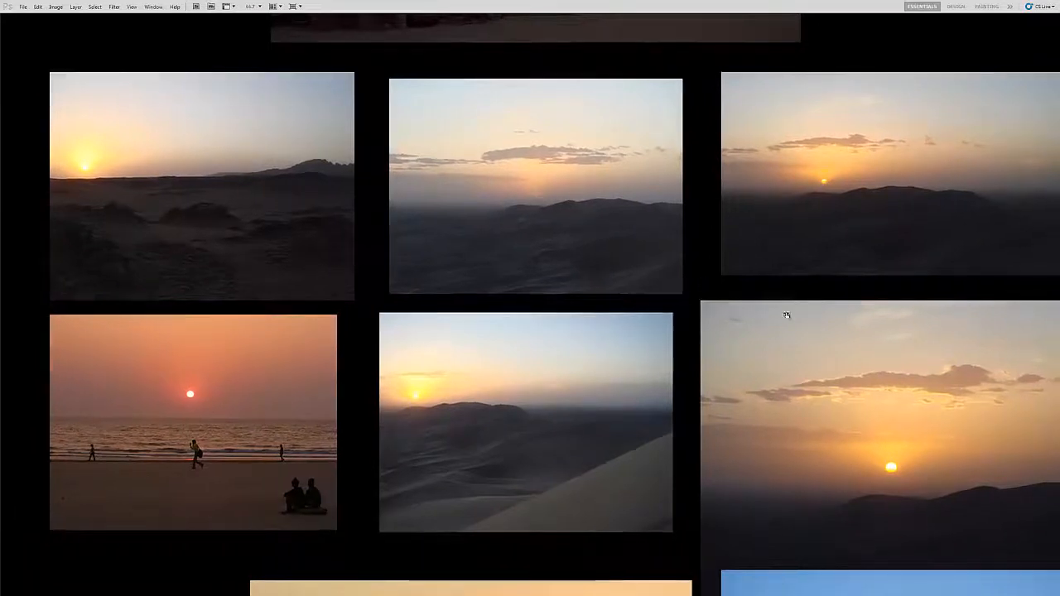
Step: Bring back the panels and add a Hue/Saturation adjustment layer with the saturation set to -100
{"action": "key", "text": "Tab"}
{"action": "left_click", "coordinate": [1004, 568]}
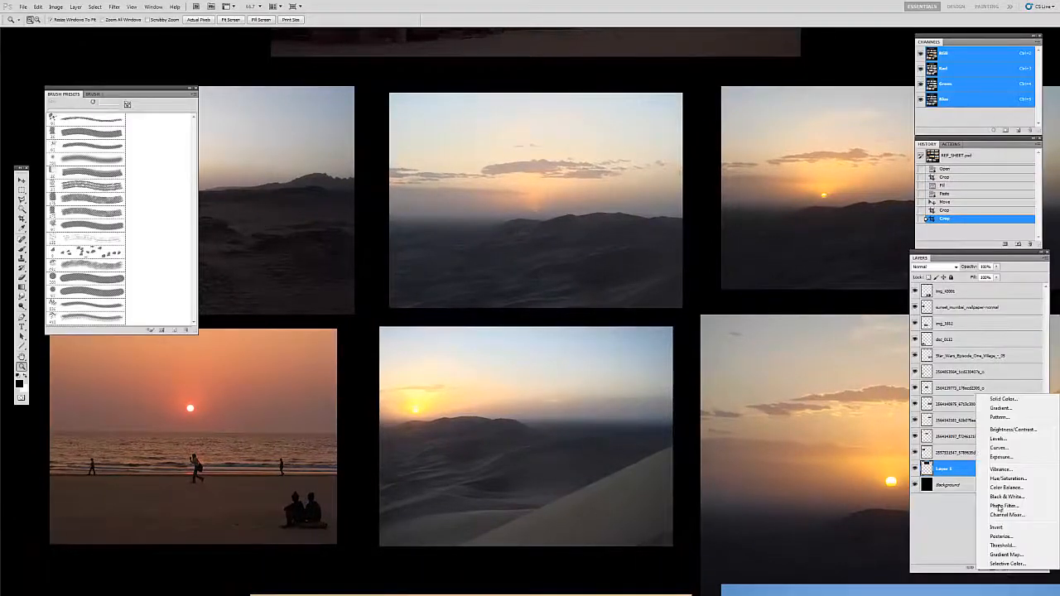
{"action": "left_click", "coordinate": [1005, 478]}
{"action": "left_click_drag", "start_coordinate": [156, 420], "coordinate": [94, 418]}
Step: Move the Hue/Saturation layer above all photo layers, then change its blending mode and lock it
{"action": "left_click_drag", "start_coordinate": [968, 469], "coordinate": [944, 282]}
{"action": "left_click", "coordinate": [936, 267]}
{"action": "left_click", "coordinate": [932, 473]}
{"action": "left_click", "coordinate": [950, 277]}
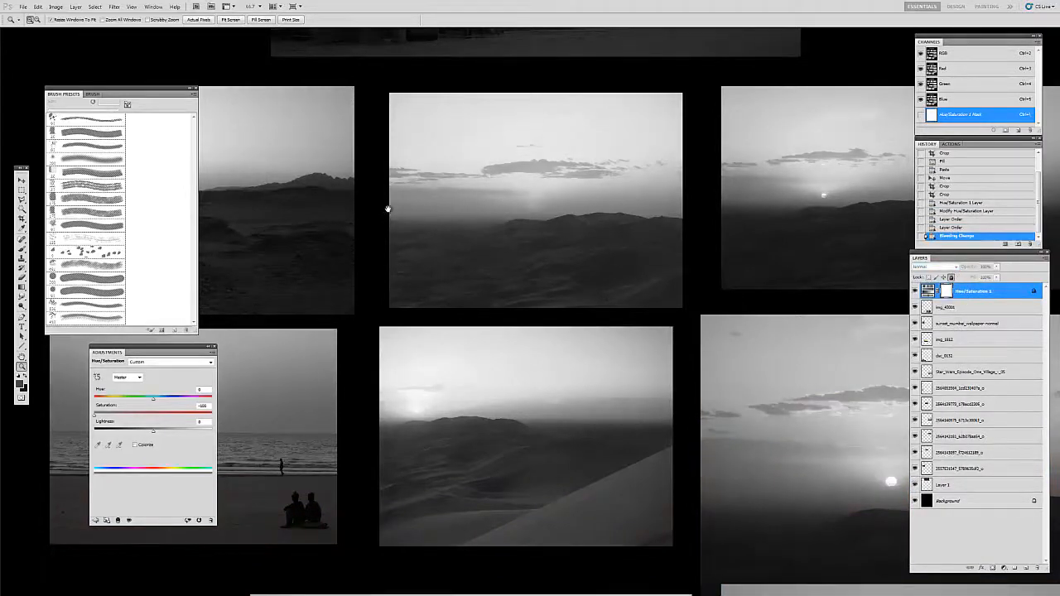
Step: View the reference sheet full screen without panels and compare the light and dark values of the grayscale sunset photos
{"action": "left_click_drag", "start_coordinate": [383, 191], "coordinate": [390, 199]}
{"action": "key", "text": "f"}
{"action": "key", "text": "Tab"}
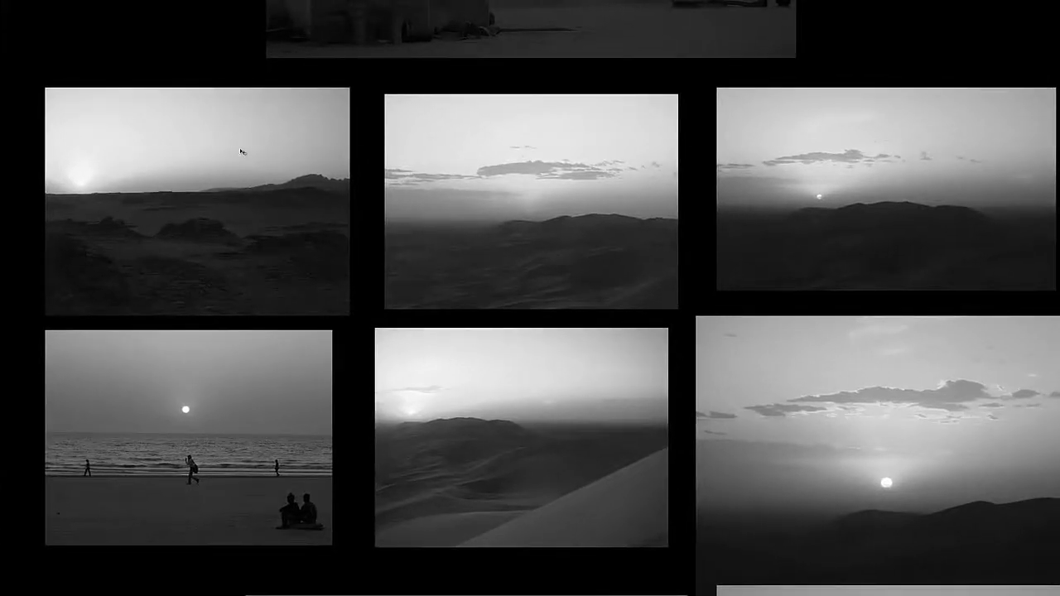
{"action": "left_click_drag", "start_coordinate": [254, 245], "coordinate": [257, 257]}
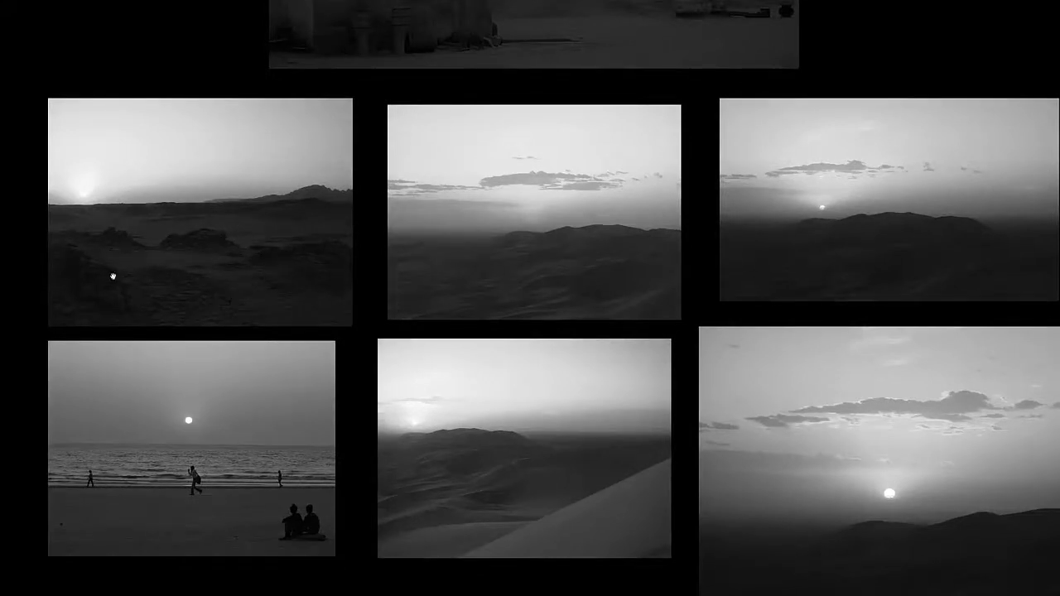
{"action": "left_click_drag", "start_coordinate": [259, 278], "coordinate": [219, 279]}
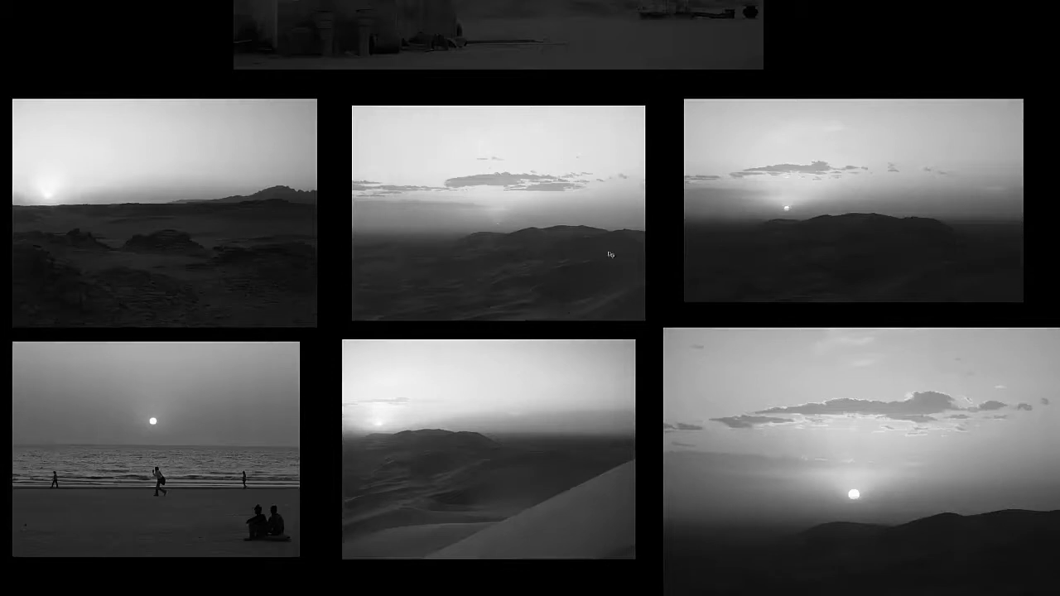
{"action": "left_click_drag", "start_coordinate": [748, 266], "coordinate": [627, 272]}
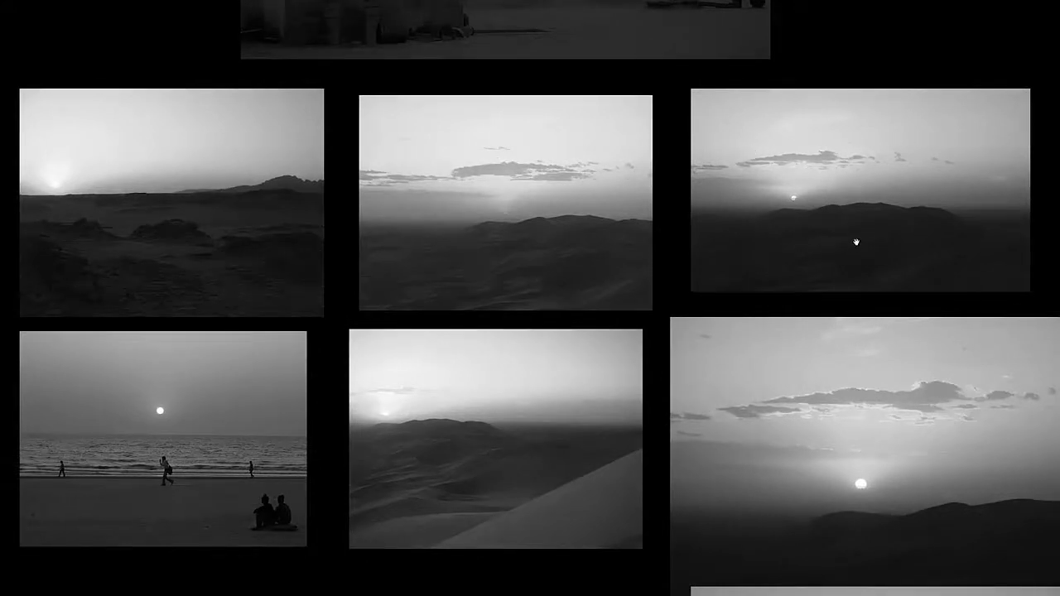
{"action": "left_click_drag", "start_coordinate": [859, 240], "coordinate": [814, 239]}
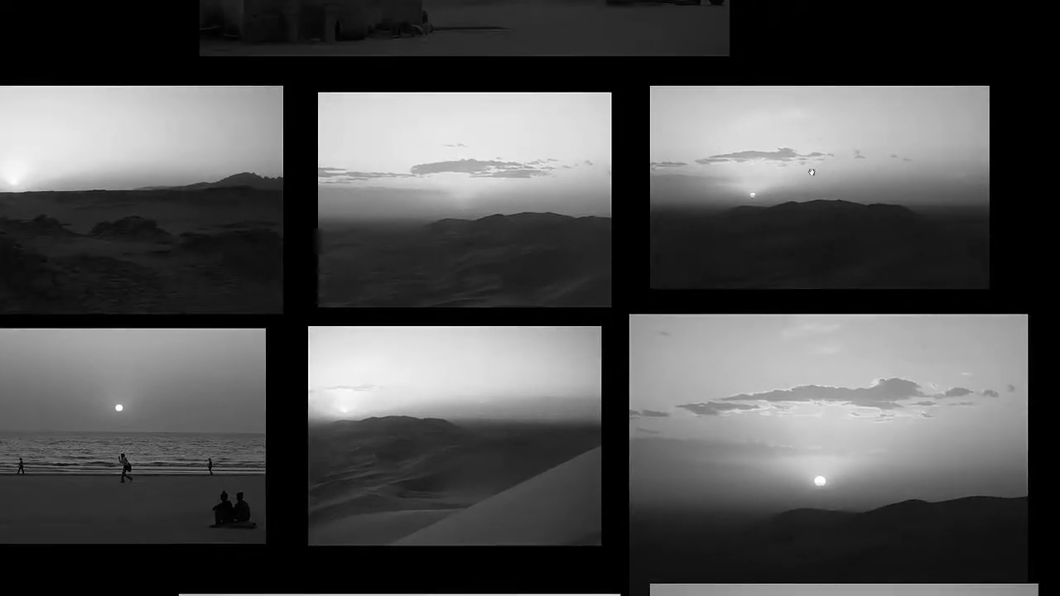
{"action": "left_click_drag", "start_coordinate": [710, 308], "coordinate": [724, 198]}
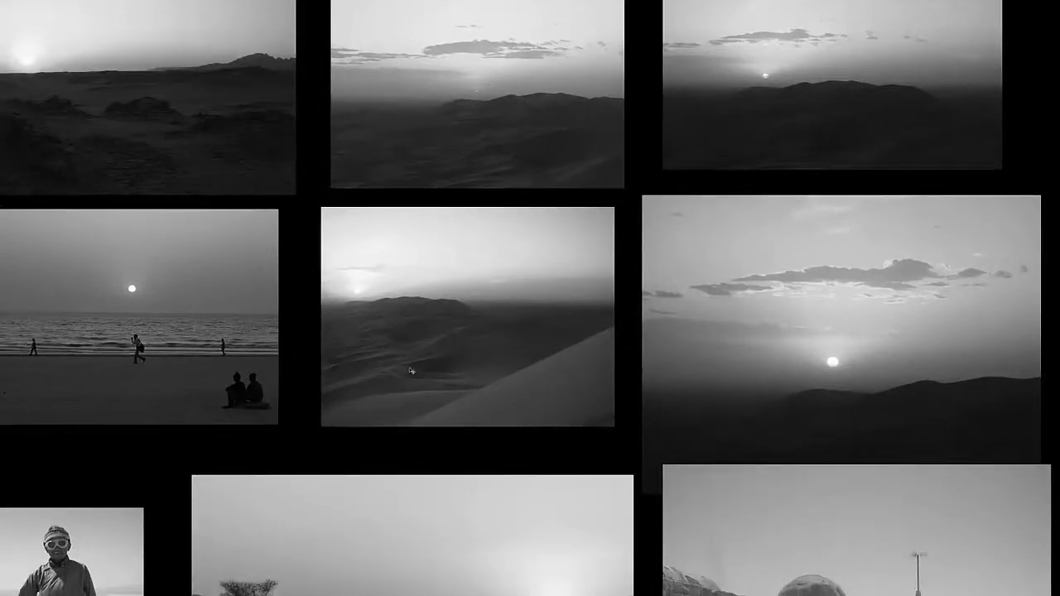
{"action": "left_click_drag", "start_coordinate": [477, 273], "coordinate": [499, 321]}
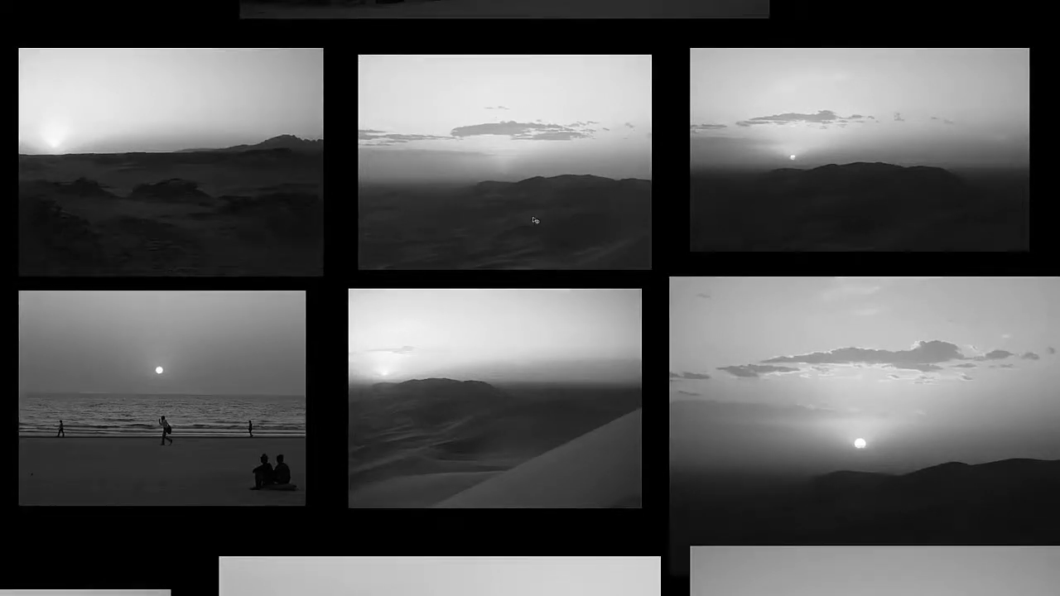
Step: Open Curves for the middle desert photo in the upper row and add a curve point sampled from its dark foreground dunes
{"action": "key", "text": "f"}
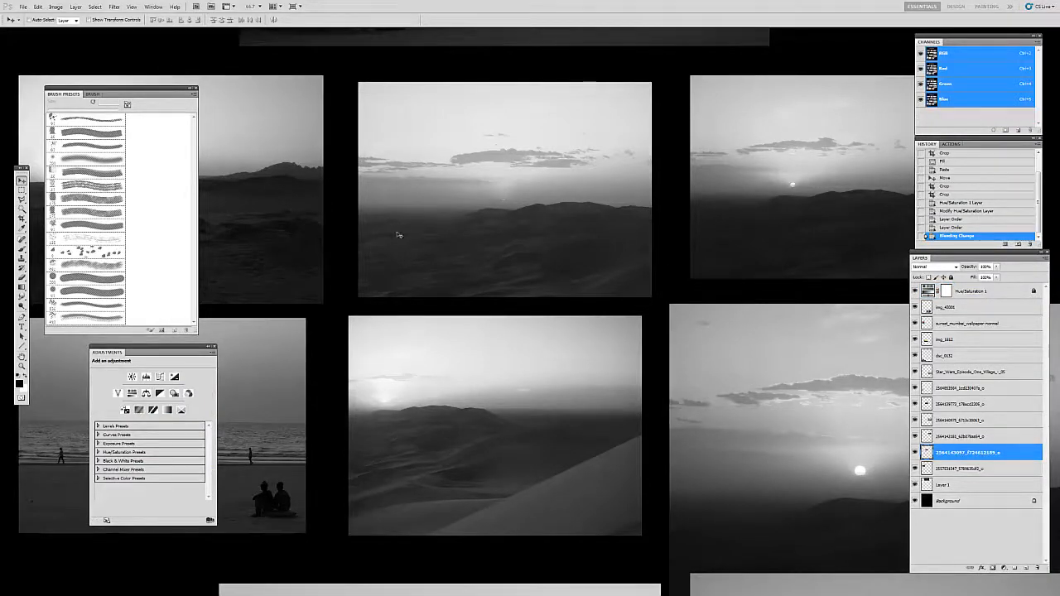
{"action": "left_click", "coordinate": [55, 7]}
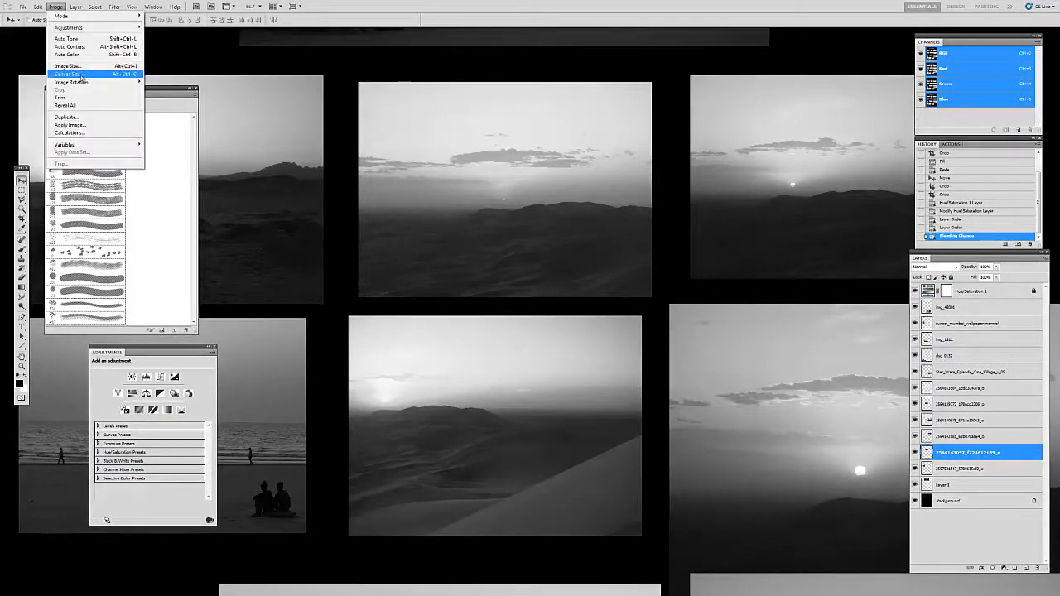
{"action": "mouse_move", "coordinate": [75, 27]}
{"action": "left_click", "coordinate": [169, 44]}
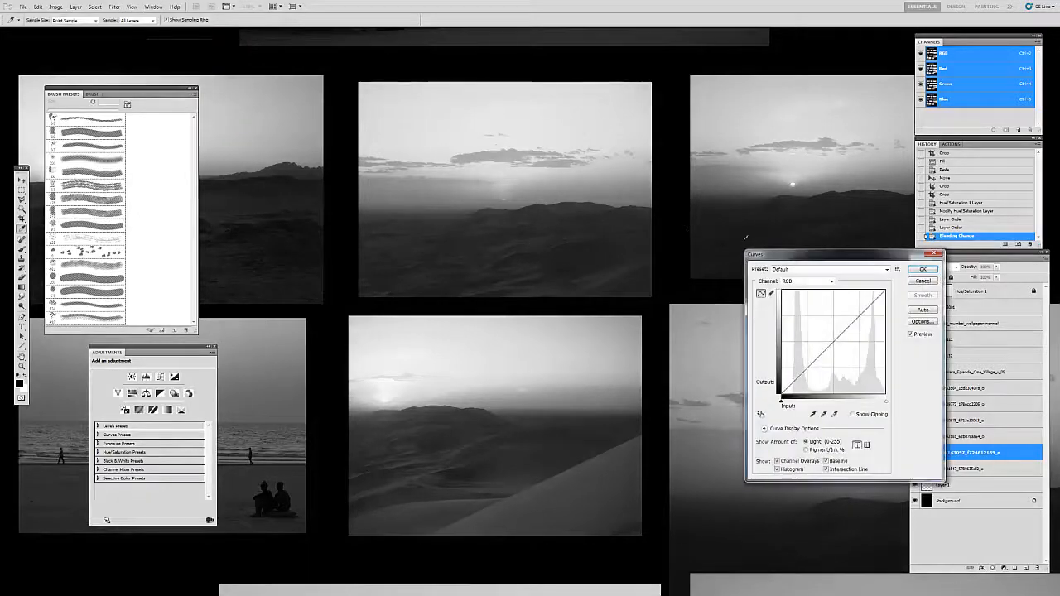
{"action": "left_click_drag", "start_coordinate": [754, 254], "coordinate": [666, 88]}
{"action": "left_click", "coordinate": [673, 247]}
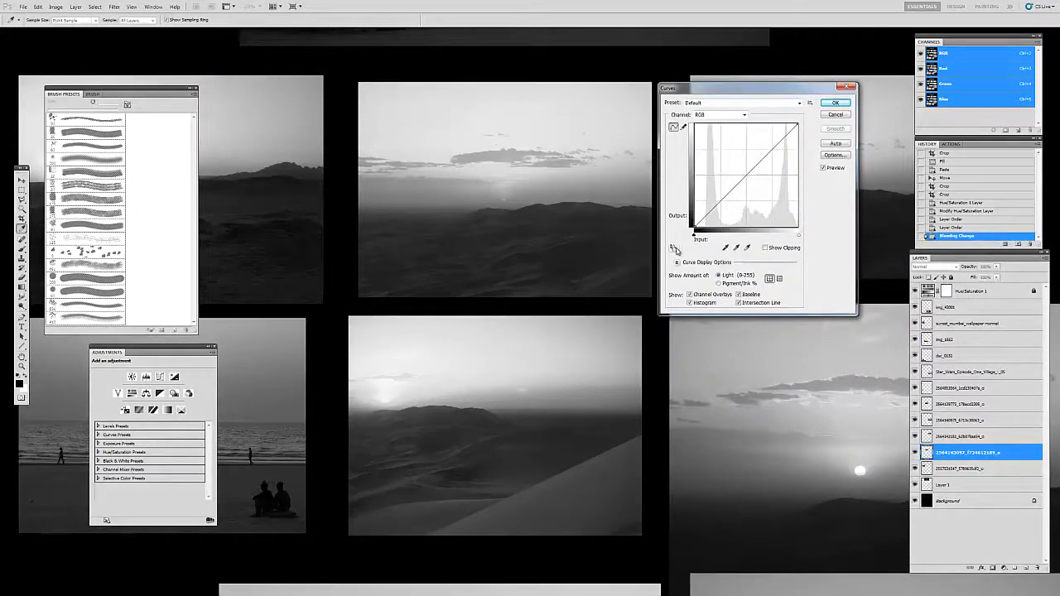
{"action": "left_click", "coordinate": [526, 263]}
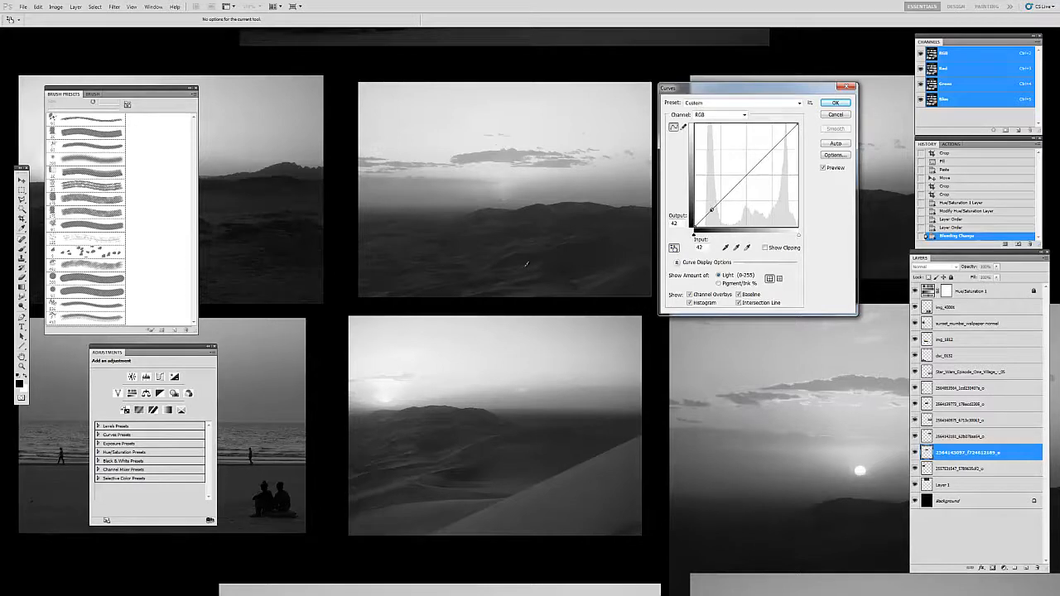
Step: Adjust the sampled shadow point to input 47 and output 42, and apply the curve
{"action": "key", "text": "Up"}
{"action": "key", "text": "Up"}
{"action": "key", "text": "Up"}
{"action": "key", "text": "Down"}
{"action": "key", "text": "Down"}
{"action": "key", "text": "Down"}
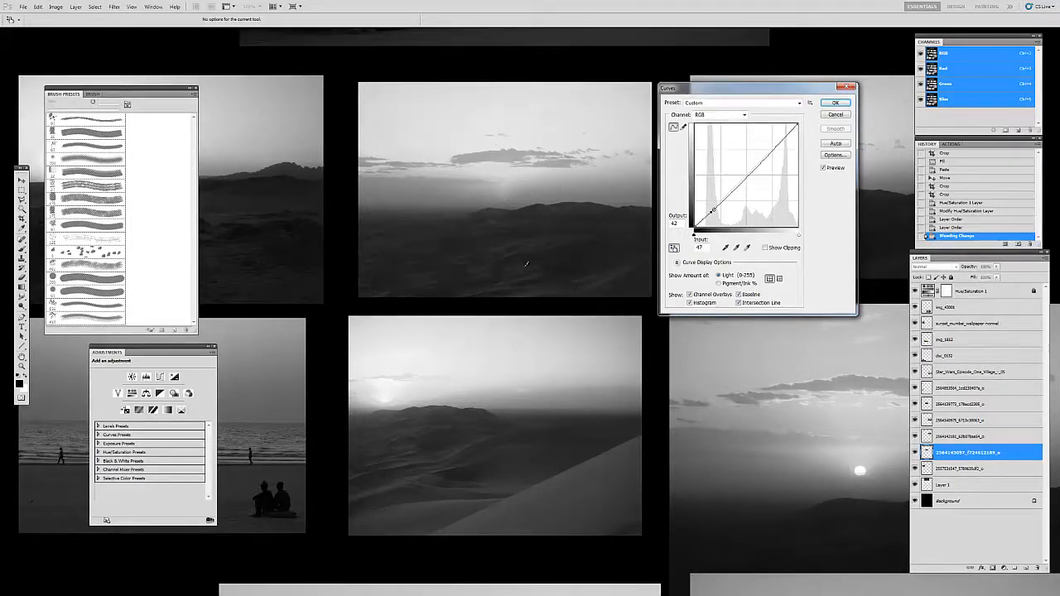
{"action": "key", "text": "Return"}
Step: Check the grayscale photos full screen, then hide the Hue/Saturation layer and show the colored sheet full screen
{"action": "key", "text": "f"}
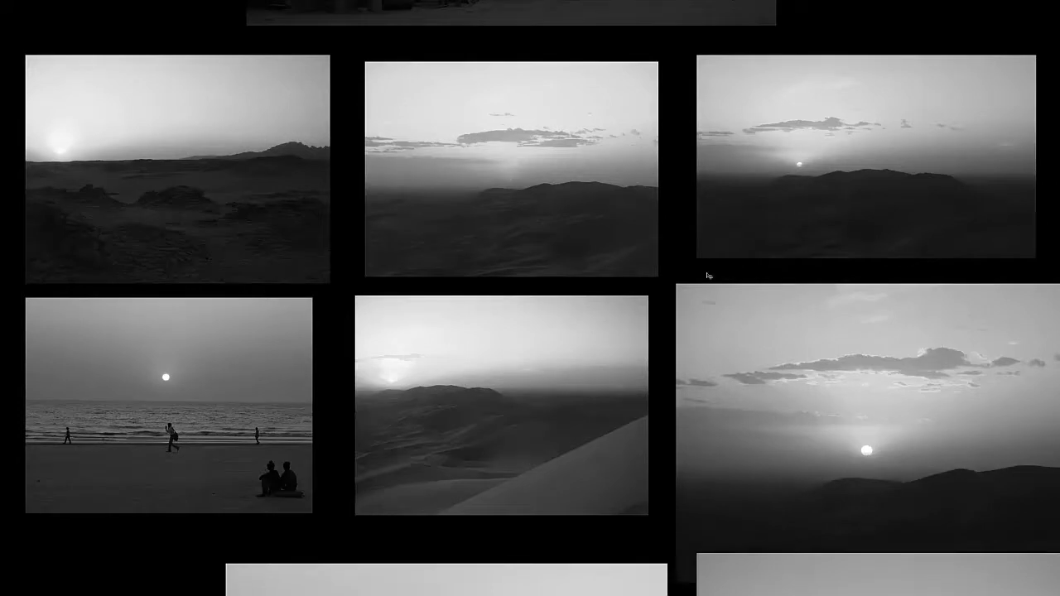
{"action": "left_click_drag", "start_coordinate": [534, 179], "coordinate": [535, 175]}
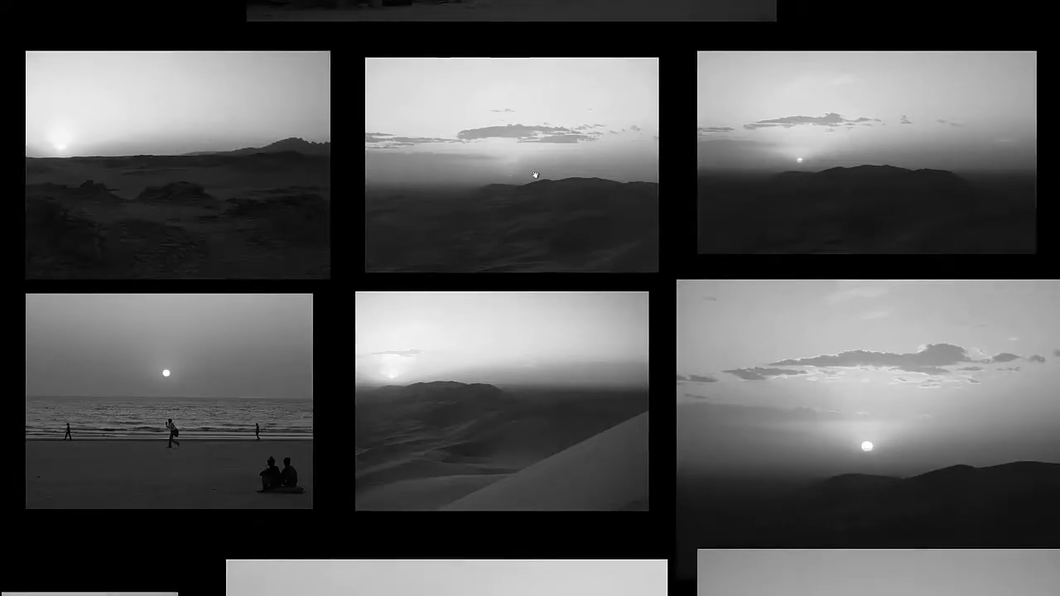
{"action": "left_click_drag", "start_coordinate": [576, 215], "coordinate": [575, 216]}
{"action": "key", "text": "f"}
{"action": "key", "text": "f"}
{"action": "left_click", "coordinate": [915, 291]}
{"action": "key", "text": "f"}
Step: Examine the skies, horizon haze, and foreground dunes of the colored sunset photos up close and from afar
{"action": "left_click_drag", "start_coordinate": [657, 224], "coordinate": [654, 253]}
{"action": "left_click_drag", "start_coordinate": [866, 199], "coordinate": [721, 179]}
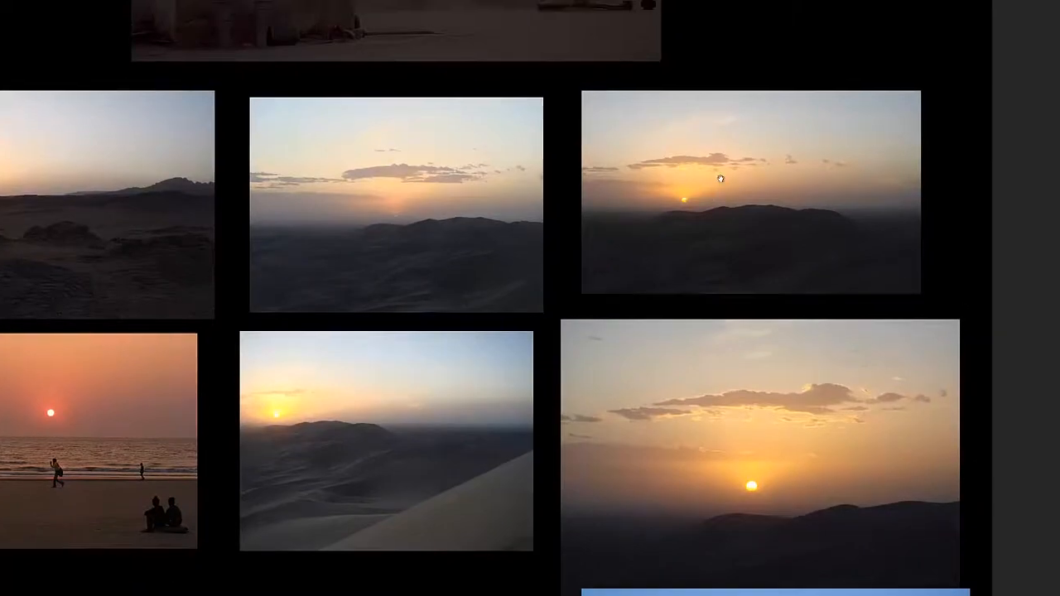
{"action": "scroll", "coordinate": [718, 180], "scroll_direction": "up", "scroll_amount": 2}
{"action": "left_click_drag", "start_coordinate": [660, 196], "coordinate": [620, 213]}
{"action": "left_click_drag", "start_coordinate": [281, 314], "coordinate": [588, 202]}
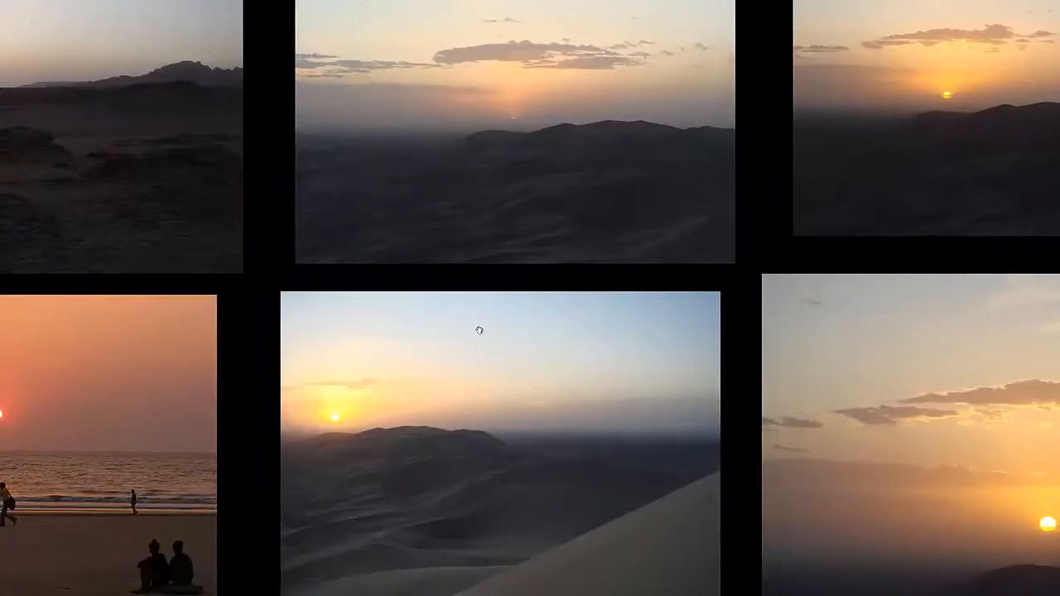
{"action": "left_click_drag", "start_coordinate": [689, 203], "coordinate": [595, 279]}
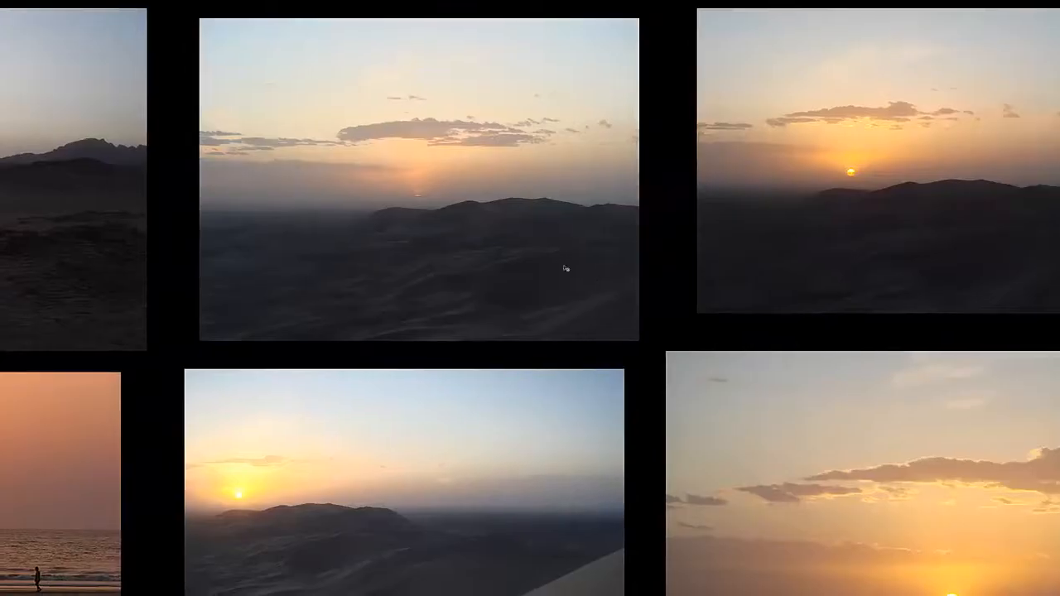
{"action": "scroll", "coordinate": [511, 294], "scroll_direction": "down", "scroll_amount": 2}
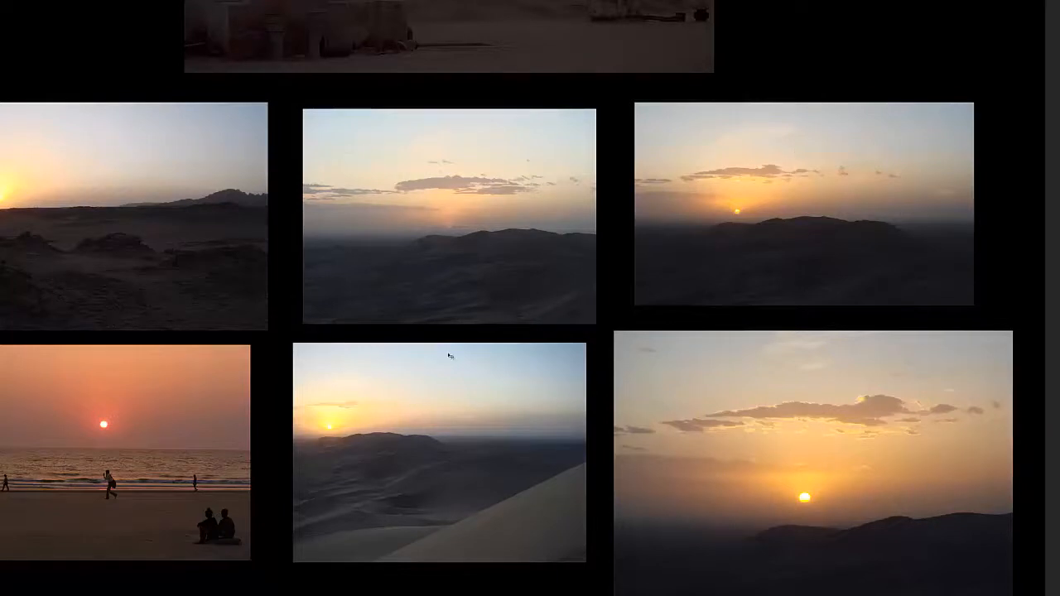
{"action": "left_click_drag", "start_coordinate": [438, 367], "coordinate": [427, 344]}
{"action": "left_click_drag", "start_coordinate": [428, 529], "coordinate": [446, 358]}
{"action": "left_click_drag", "start_coordinate": [448, 416], "coordinate": [447, 370]}
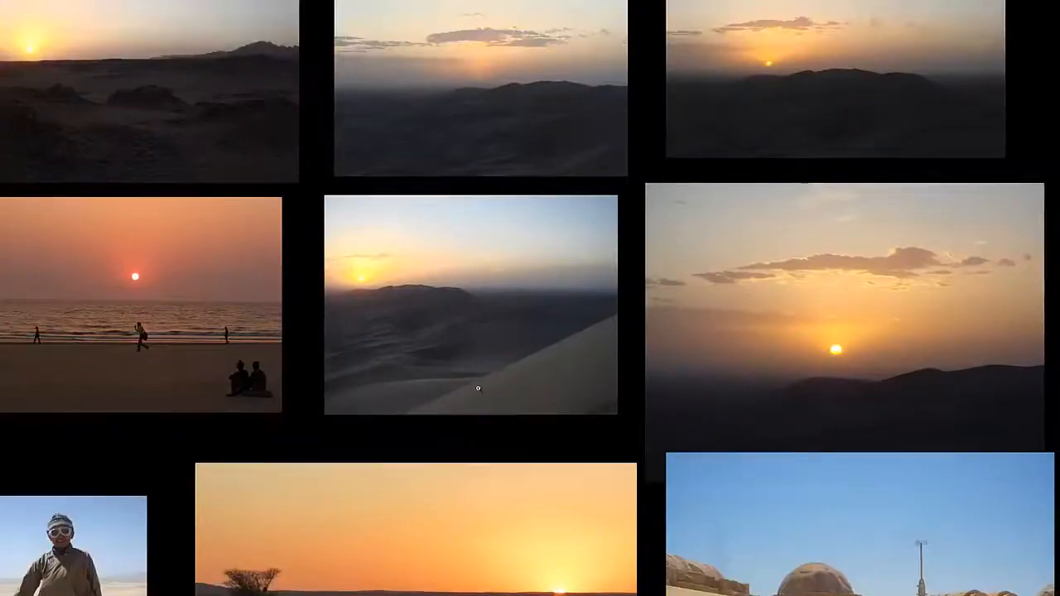
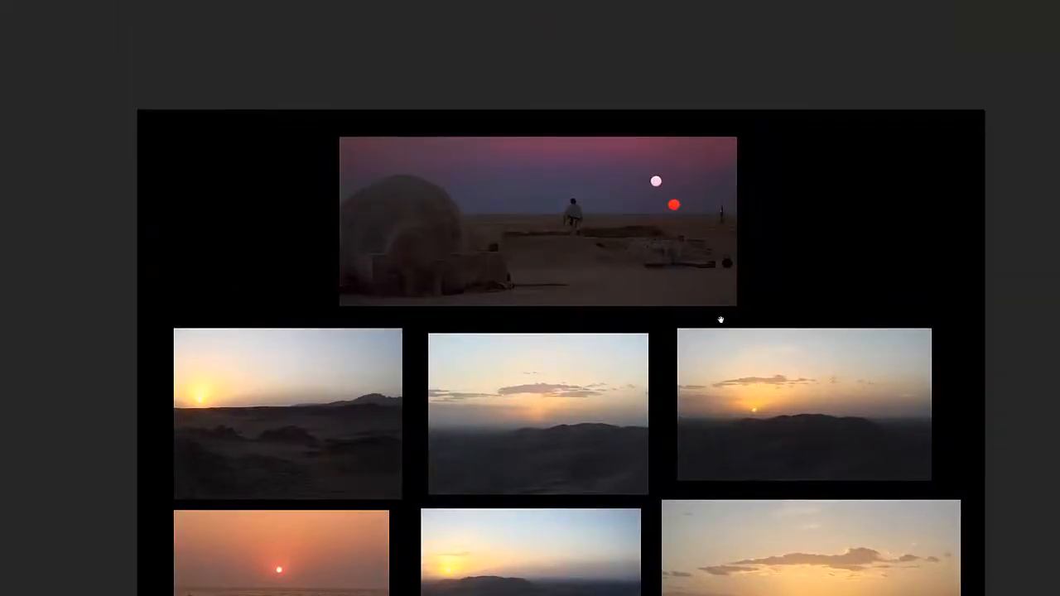
Step: Examine the domed village and orange savanna sunset photos up close, and compare them with the other reference photos on the sheet
{"action": "scroll", "coordinate": [720, 315], "scroll_direction": "down", "scroll_amount": 3}
{"action": "scroll", "coordinate": [749, 369], "scroll_direction": "down", "scroll_amount": 3}
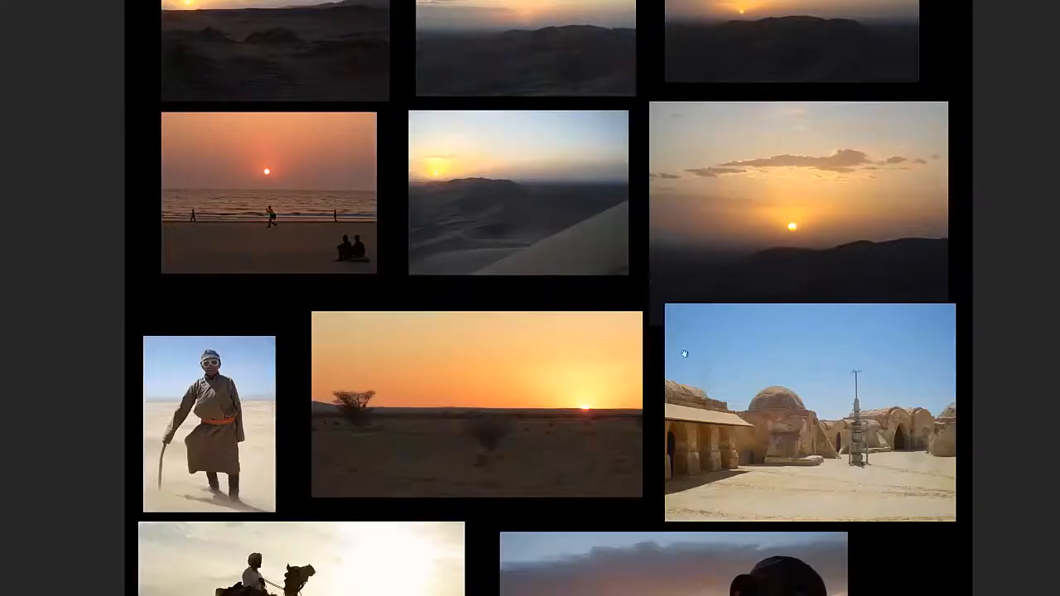
{"action": "scroll", "coordinate": [768, 325], "scroll_direction": "up", "scroll_amount": 3}
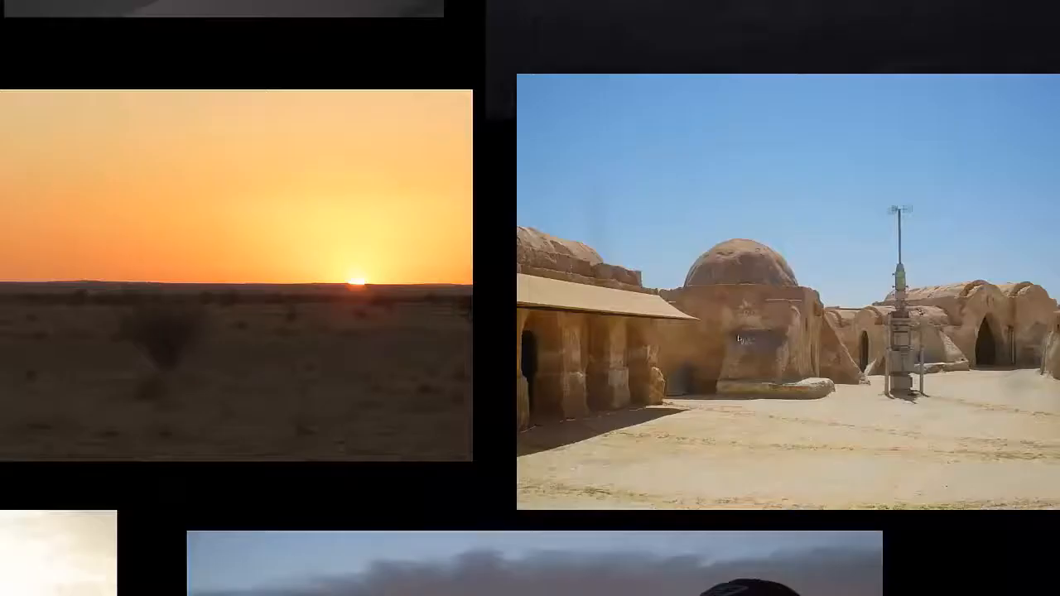
{"action": "left_click_drag", "start_coordinate": [640, 307], "coordinate": [645, 327]}
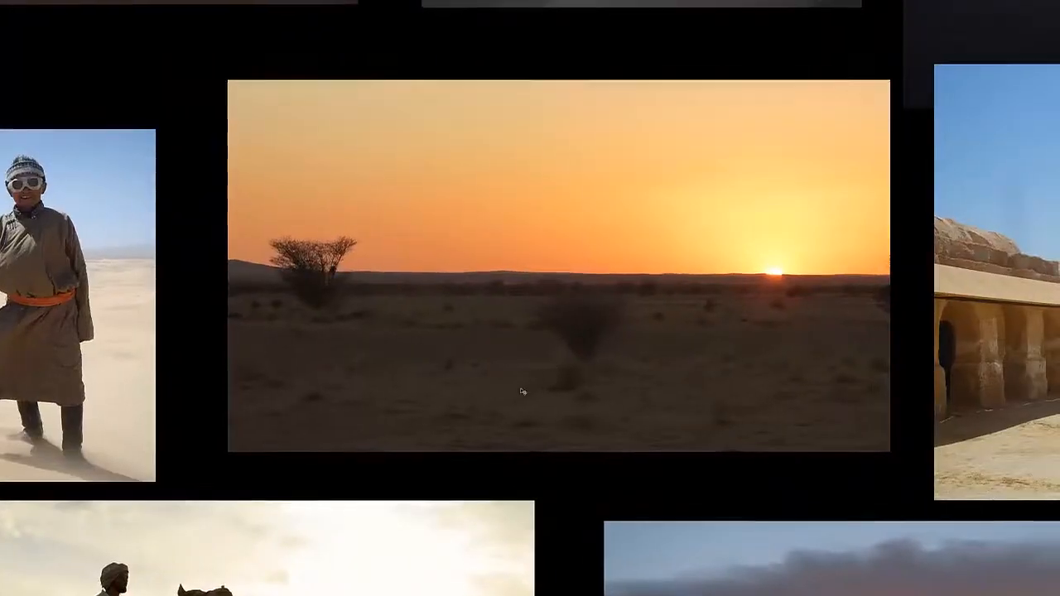
{"action": "left_click", "coordinate": [482, 320]}
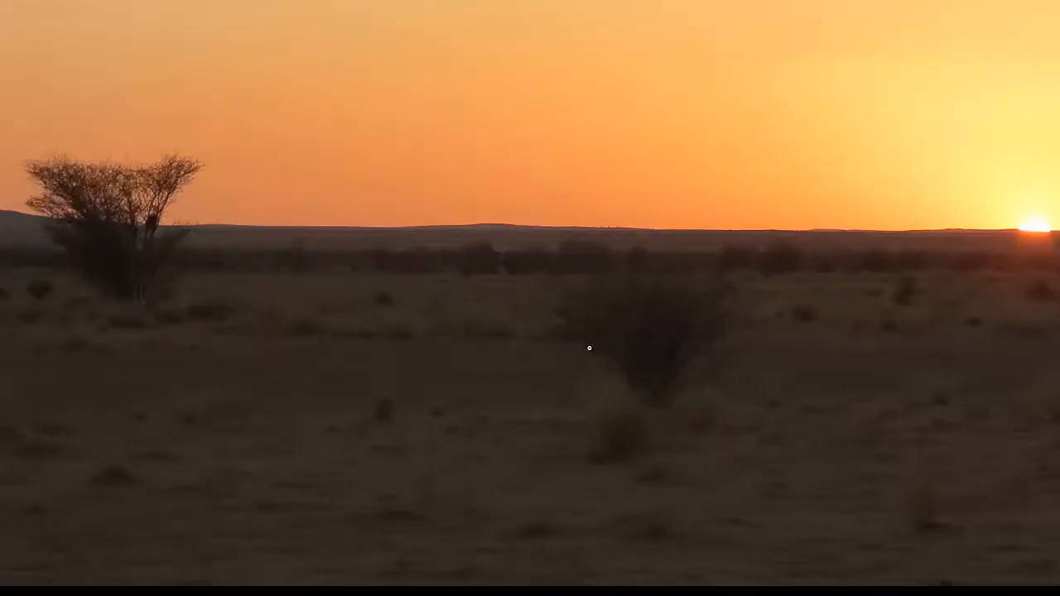
{"action": "scroll", "coordinate": [589, 348], "scroll_direction": "down", "scroll_amount": 3}
{"action": "left_click_drag", "start_coordinate": [637, 365], "coordinate": [580, 359]}
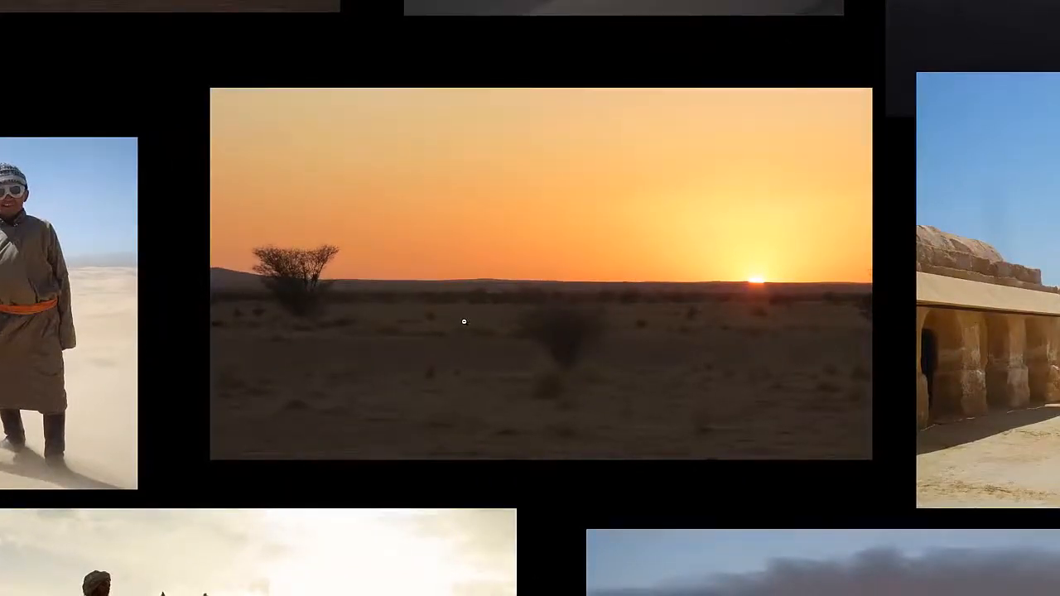
{"action": "scroll", "coordinate": [464, 321], "scroll_direction": "down", "scroll_amount": 6}
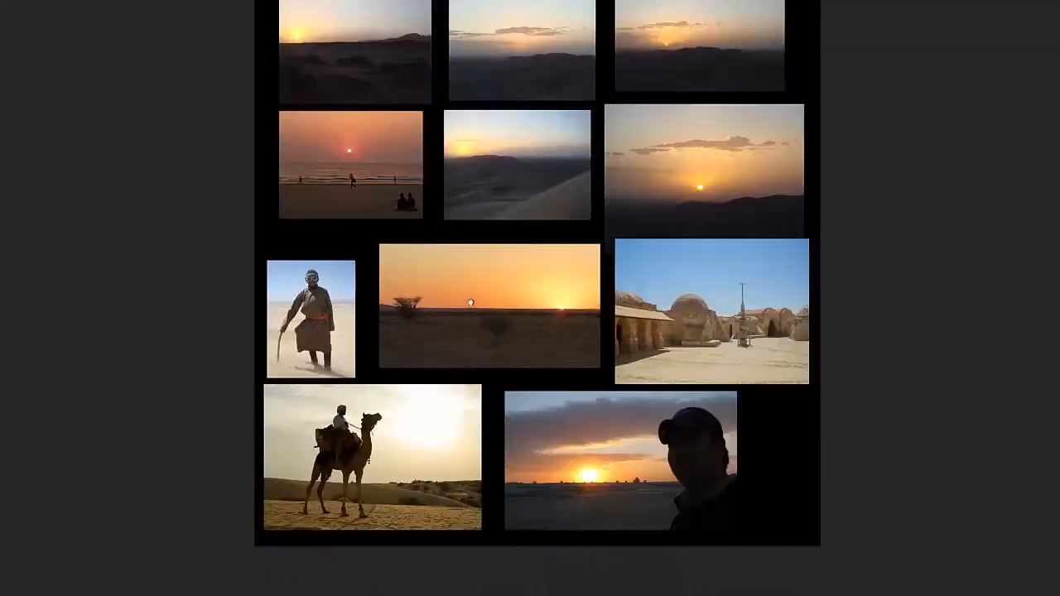
{"action": "left_click_drag", "start_coordinate": [512, 275], "coordinate": [520, 337]}
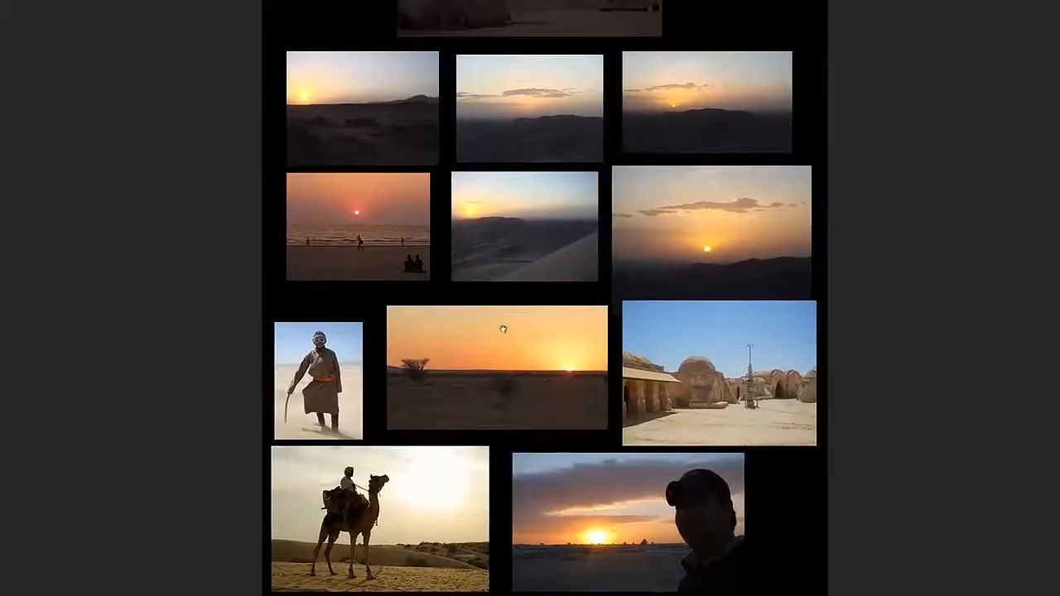
{"action": "scroll", "coordinate": [502, 328], "scroll_direction": "down", "scroll_amount": 3}
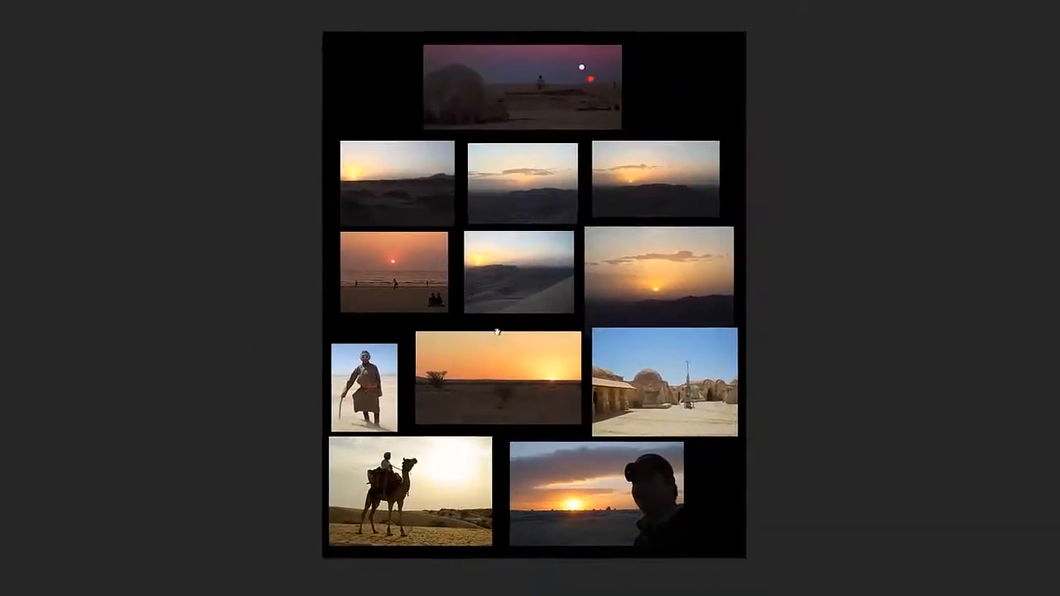
{"action": "left_click_drag", "start_coordinate": [497, 332], "coordinate": [491, 329]}
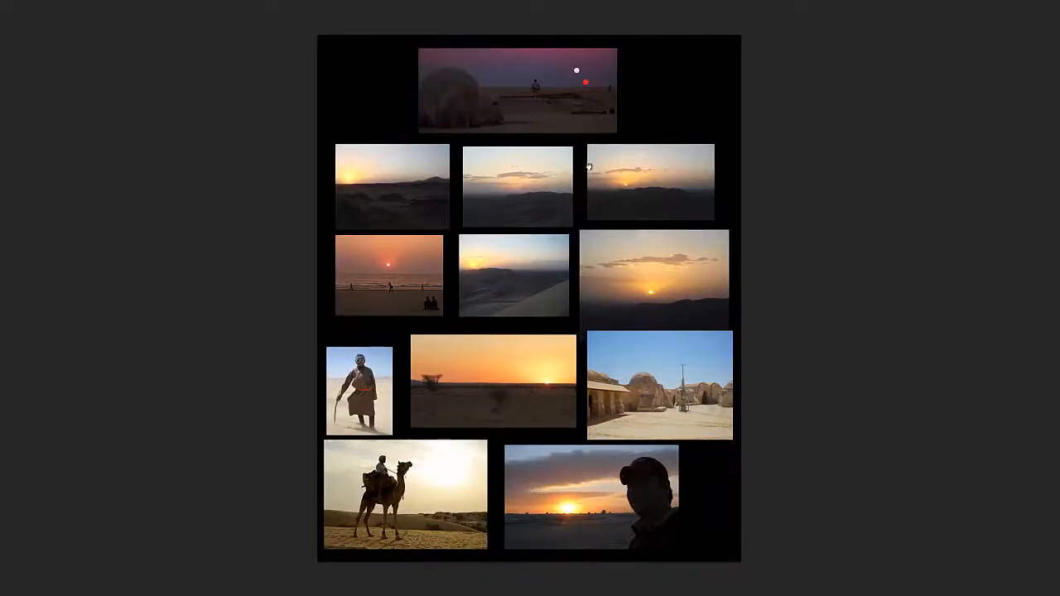
Step: Leave the full-screen view to bring back the interface and look over the whole colored reference sheet
{"action": "key", "text": "f"}
{"action": "key", "text": "f"}
{"action": "left_click_drag", "start_coordinate": [573, 195], "coordinate": [553, 188]}
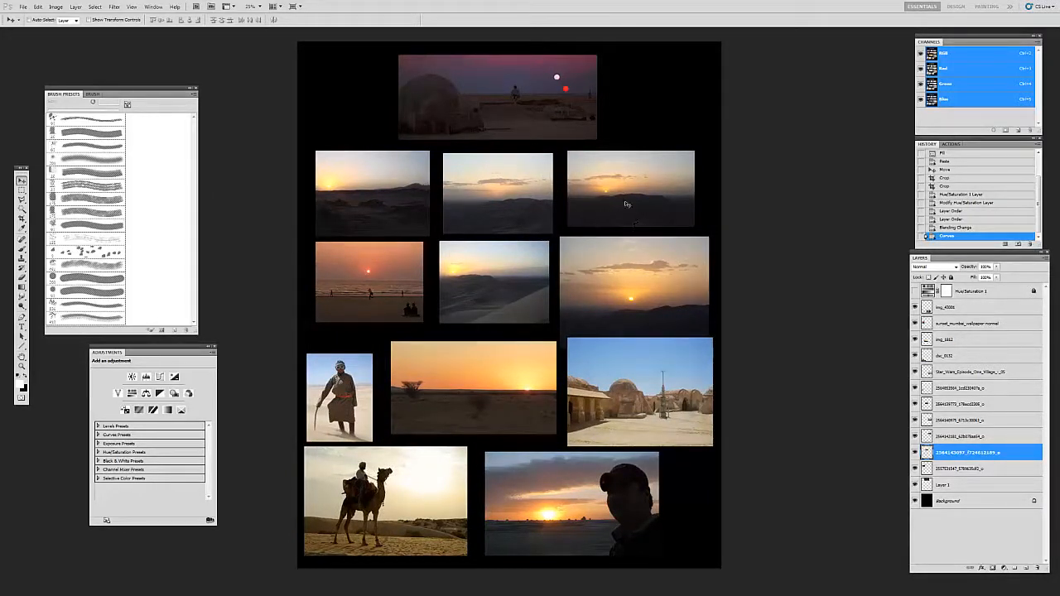
{"action": "left_click_drag", "start_coordinate": [598, 264], "coordinate": [590, 258]}
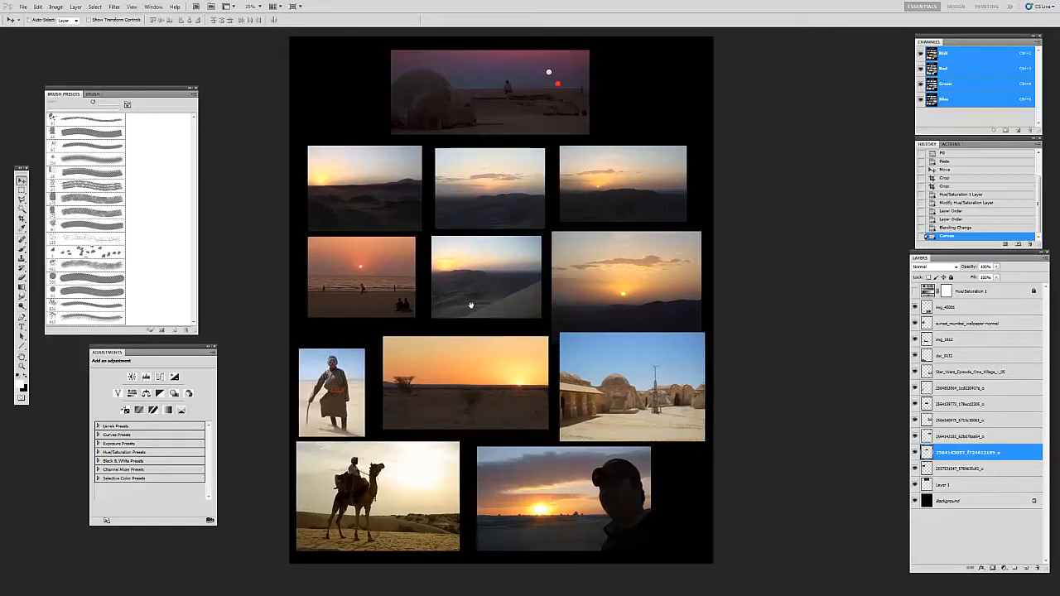
{"action": "left_click_drag", "start_coordinate": [470, 305], "coordinate": [486, 301]}
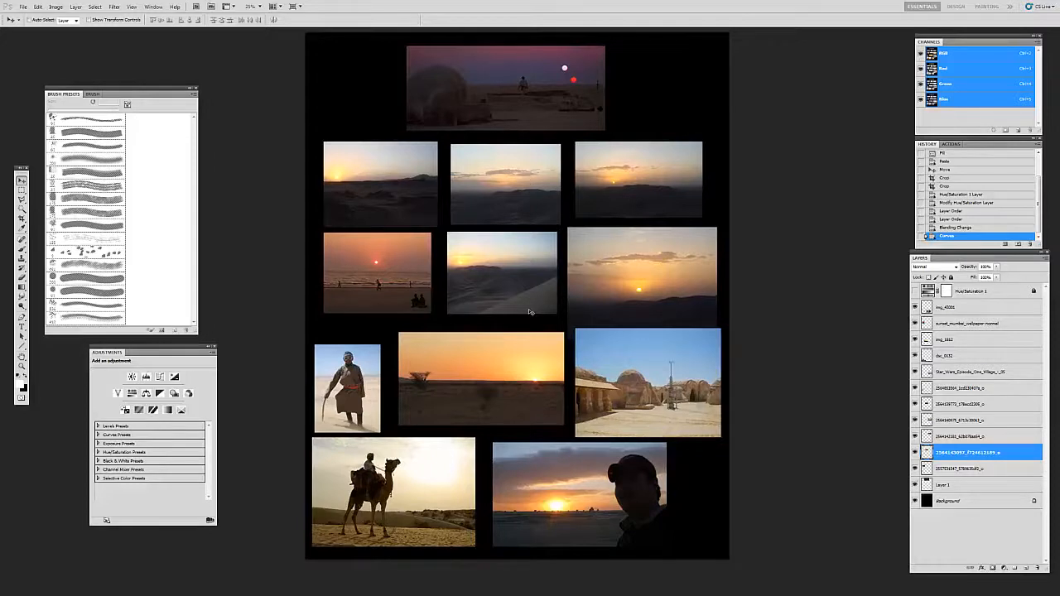
{"action": "key", "text": "z"}
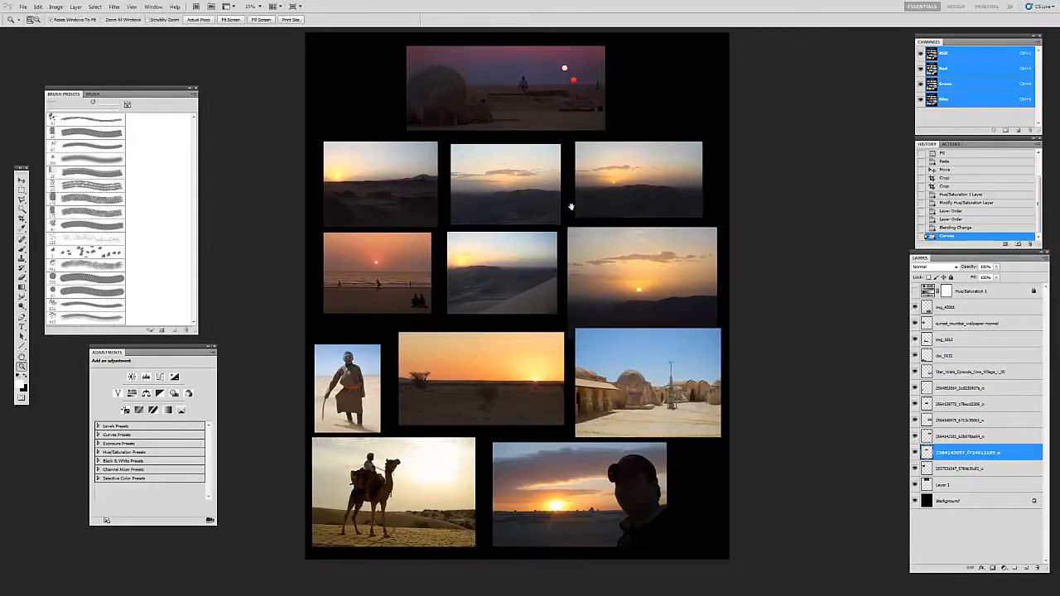
{"action": "scroll", "coordinate": [570, 206], "scroll_direction": "up", "scroll_amount": 1}
{"action": "left_click_drag", "start_coordinate": [584, 201], "coordinate": [582, 204]}
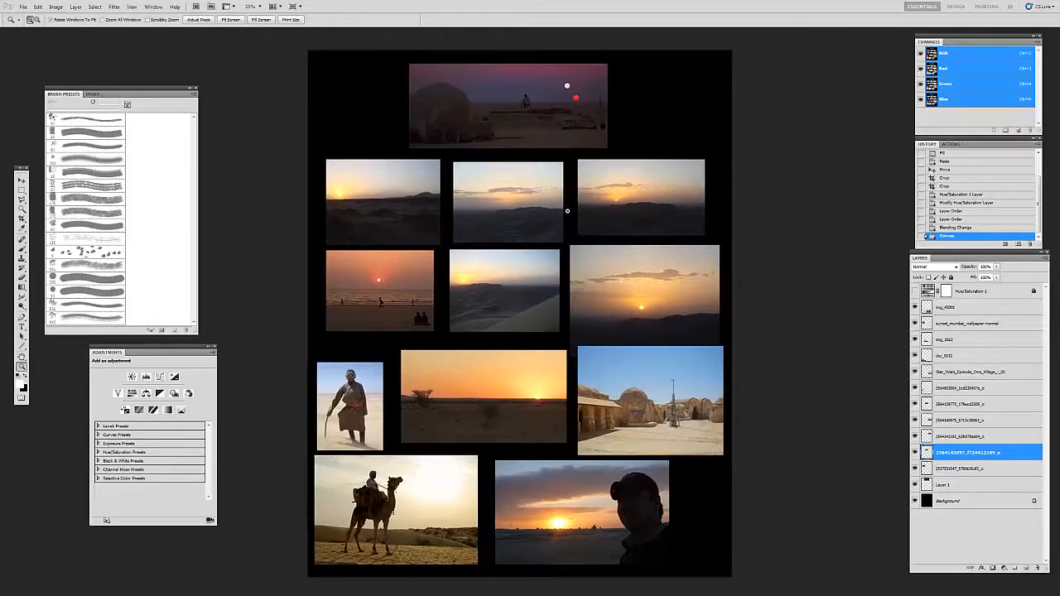
{"action": "left_click_drag", "start_coordinate": [566, 210], "coordinate": [558, 208]}
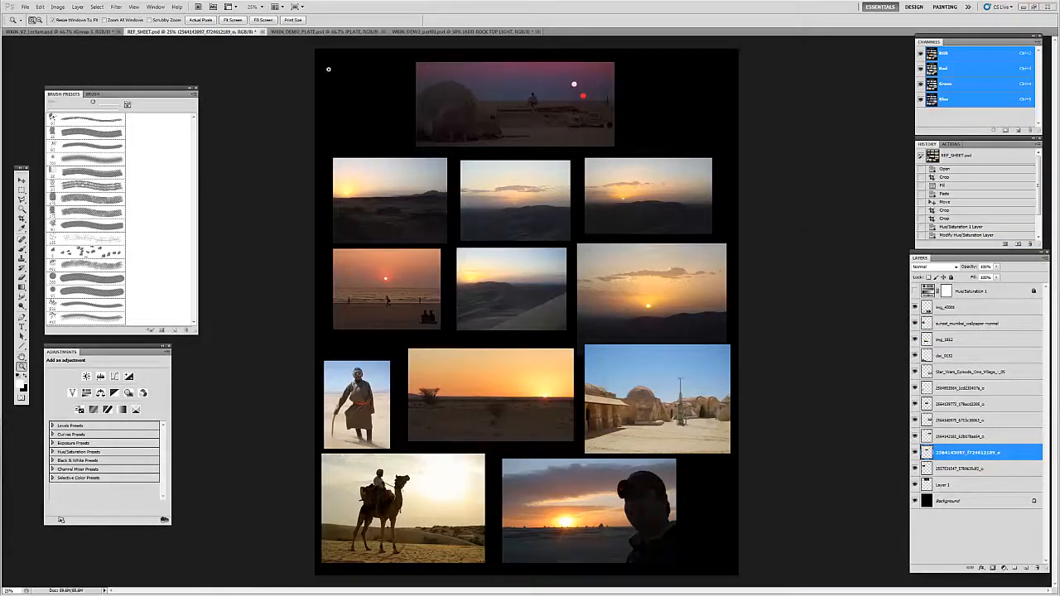
Step: Switch to WK06_DEMO_PLATE.psd, view the desert plate full screen, and inspect the ridge of the large dark hill before restoring the interface
{"action": "left_click", "coordinate": [306, 33]}
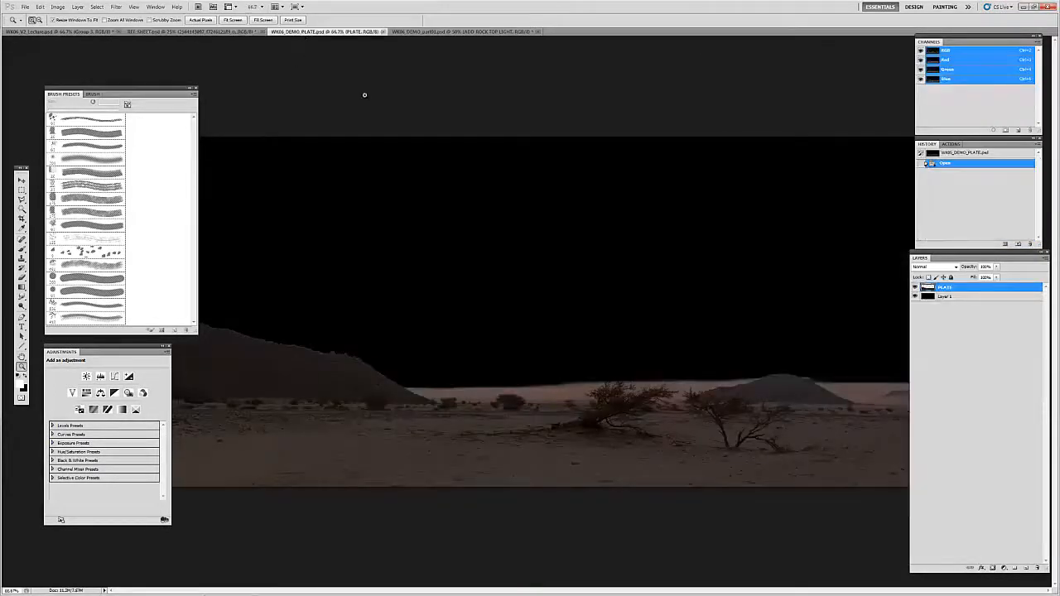
{"action": "key", "text": "Tab"}
{"action": "key", "text": "f"}
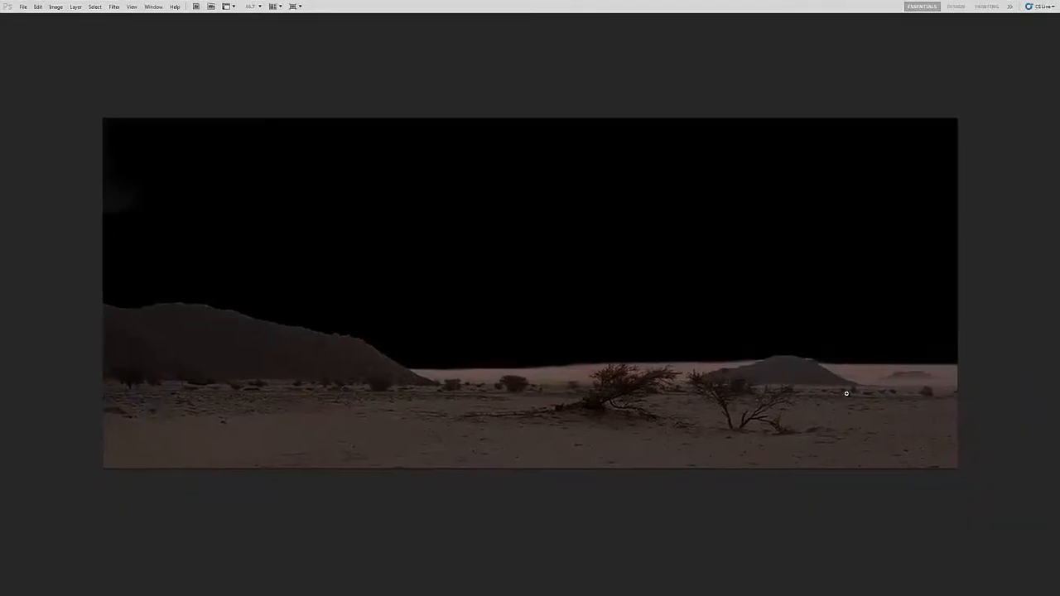
{"action": "key", "text": "Tab"}
{"action": "left_click_drag", "start_coordinate": [806, 396], "coordinate": [795, 394]}
{"action": "key", "text": "f"}
{"action": "left_click_drag", "start_coordinate": [377, 379], "coordinate": [419, 367]}
{"action": "left_click", "coordinate": [263, 324]}
{"action": "left_click", "coordinate": [263, 324]}
{"action": "left_click_drag", "start_coordinate": [343, 340], "coordinate": [386, 351]}
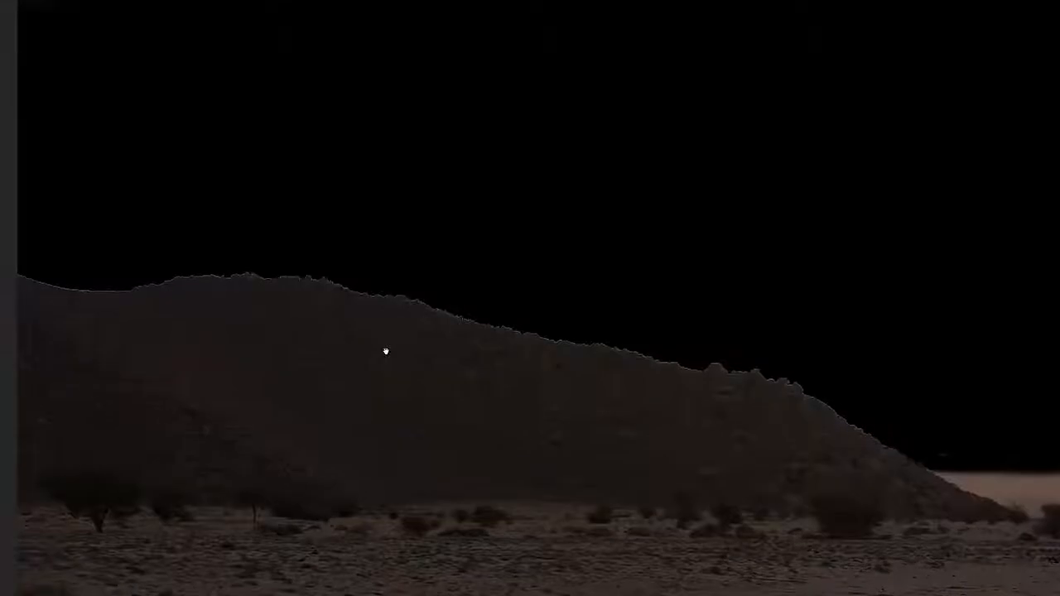
{"action": "key", "text": "f"}
{"action": "key", "text": "f"}
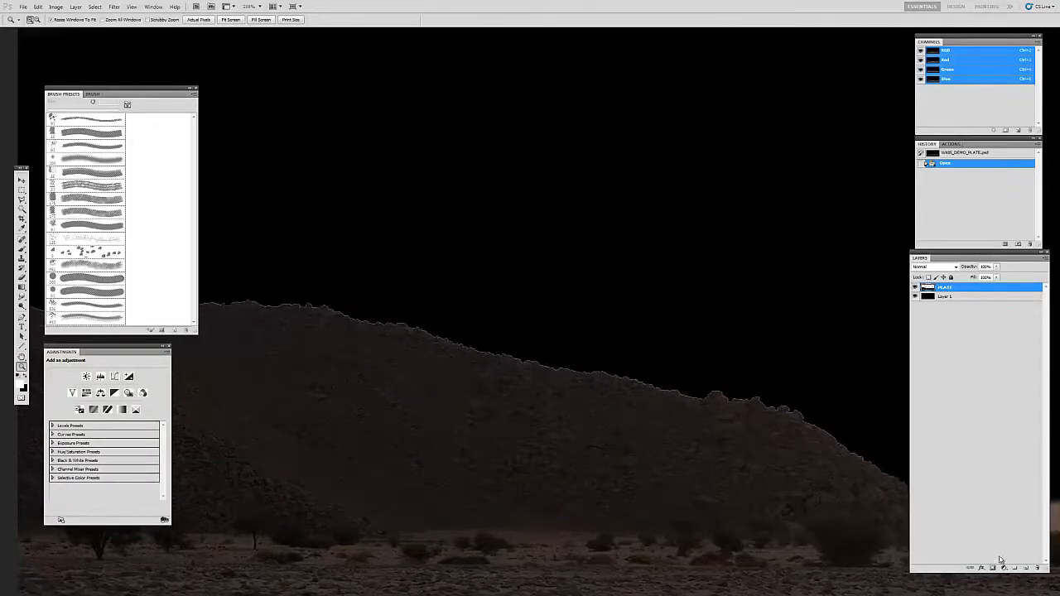
Step: Survey the whole desert plate from afar, checking its ground, shrubs, distant hills, and horizon against the black sky area
{"action": "left_click", "coordinate": [714, 395], "text": "alt"}
{"action": "left_click", "coordinate": [711, 397], "text": "alt"}
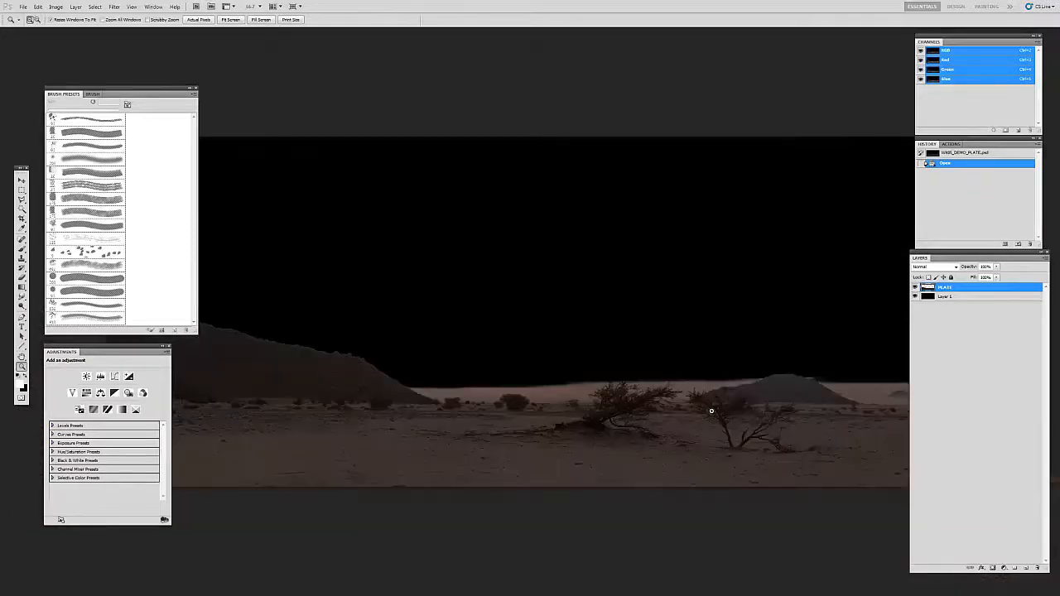
{"action": "left_click", "coordinate": [717, 411], "text": "alt"}
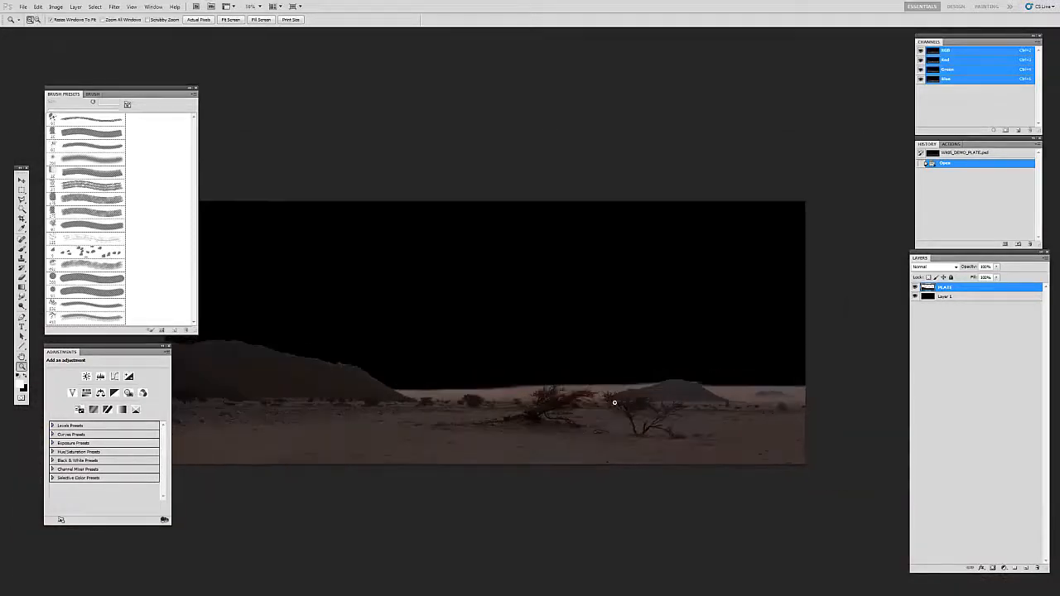
{"action": "key", "text": "v"}
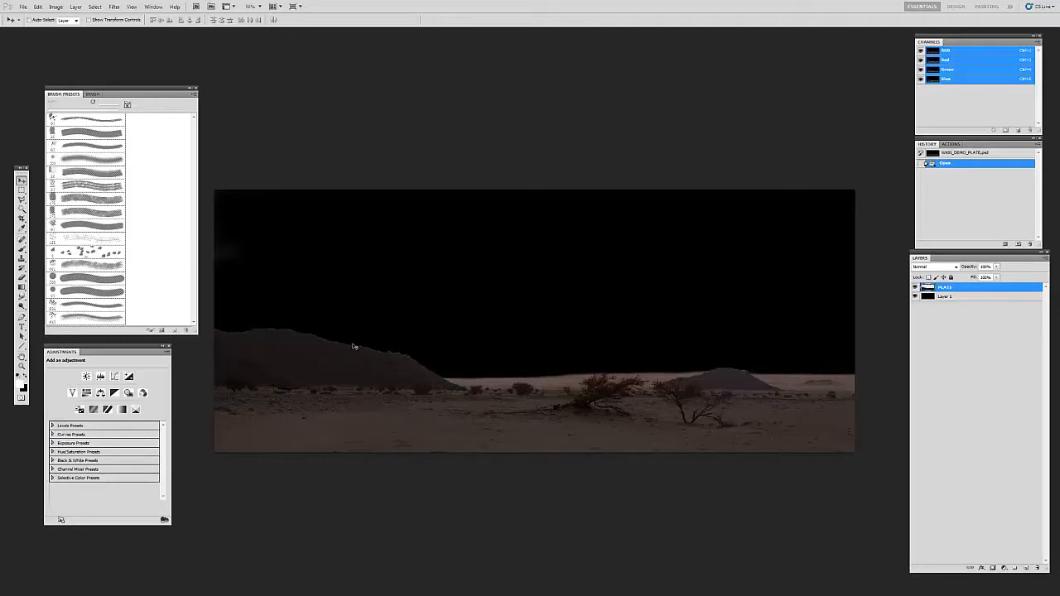
{"action": "left_click_drag", "start_coordinate": [647, 420], "coordinate": [644, 421]}
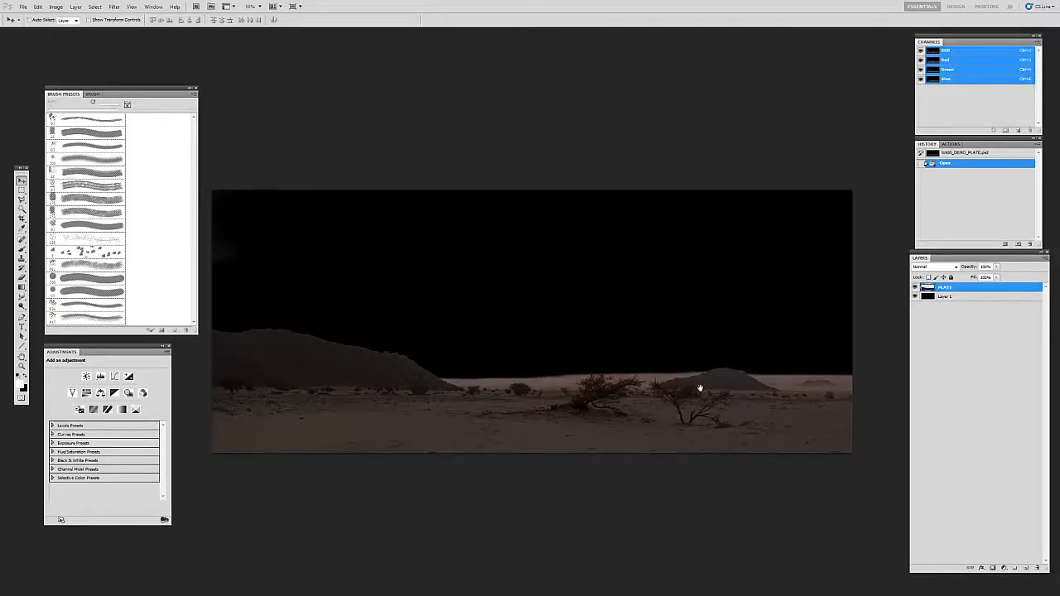
{"action": "left_click_drag", "start_coordinate": [627, 416], "coordinate": [633, 409]}
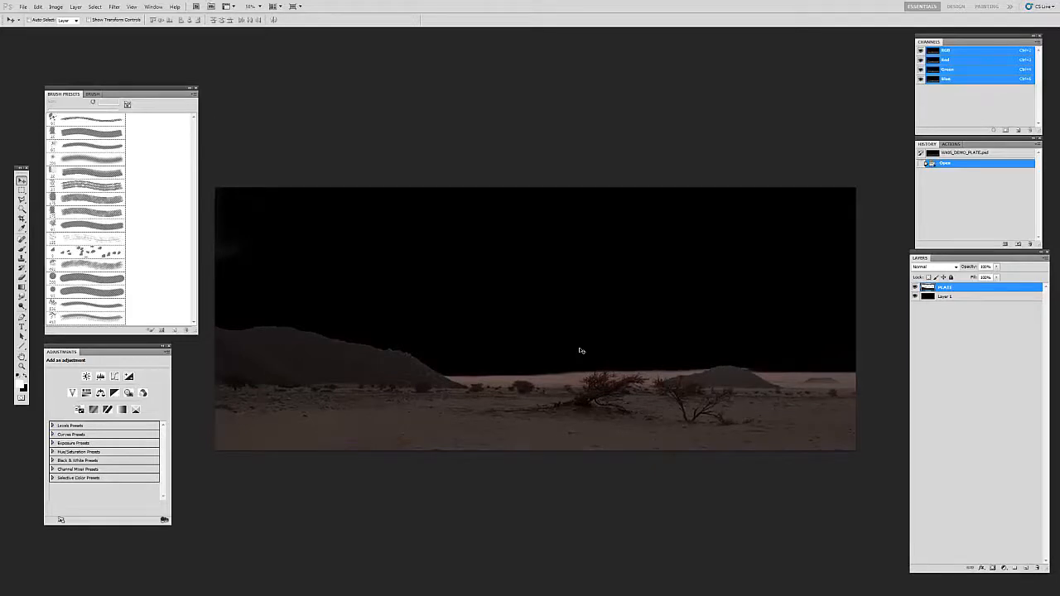
{"action": "left_click_drag", "start_coordinate": [630, 426], "coordinate": [607, 409]}
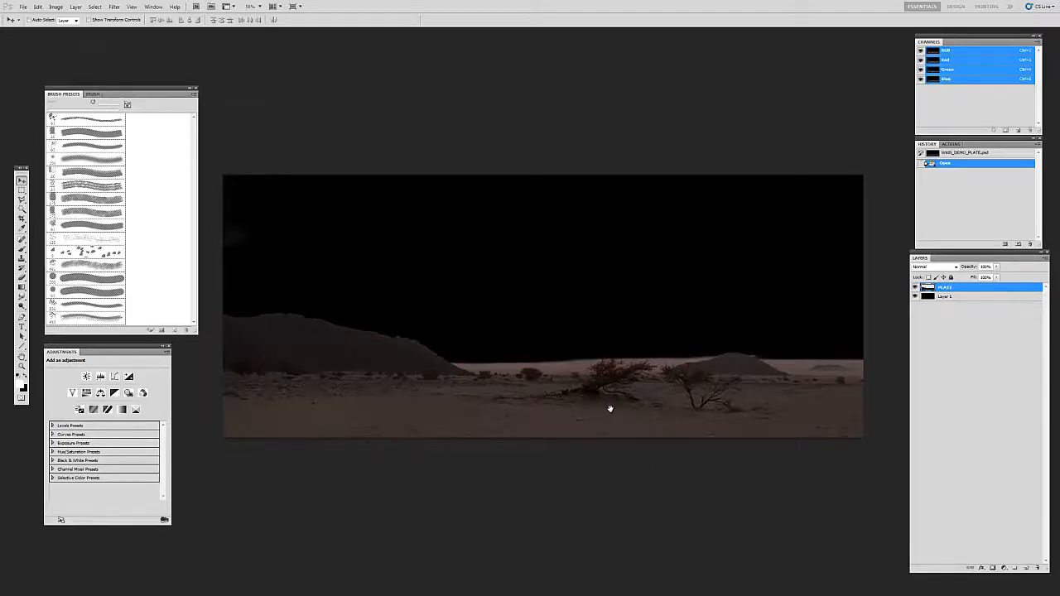
Step: Return to REF_SHEET.psd in the standard screen mode and examine the dunes and horizons of the upper desert sunset photos up close
{"action": "key", "text": "f"}
{"action": "key", "text": "f"}
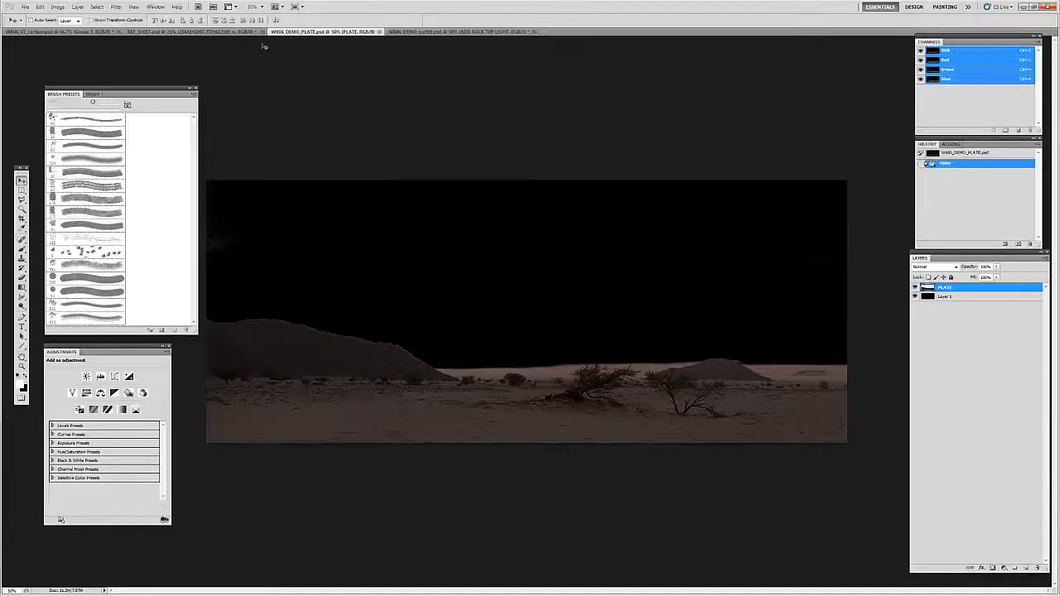
{"action": "left_click", "coordinate": [205, 31]}
{"action": "key", "text": "z"}
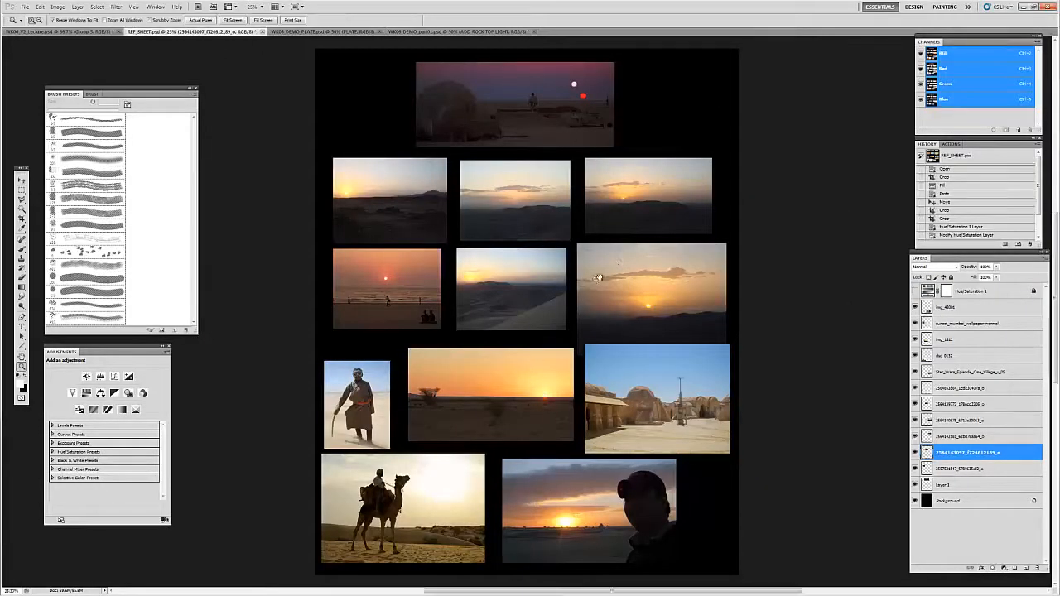
{"action": "left_click", "coordinate": [585, 254]}
{"action": "left_click_drag", "start_coordinate": [584, 255], "coordinate": [704, 234]}
{"action": "mouse_move", "coordinate": [610, 358]}
{"action": "left_mouse_down"}
{"action": "mouse_move", "coordinate": [622, 289]}
{"action": "mouse_move", "coordinate": [606, 365]}
{"action": "left_mouse_up"}
{"action": "double_click", "coordinate": [329, 193]}
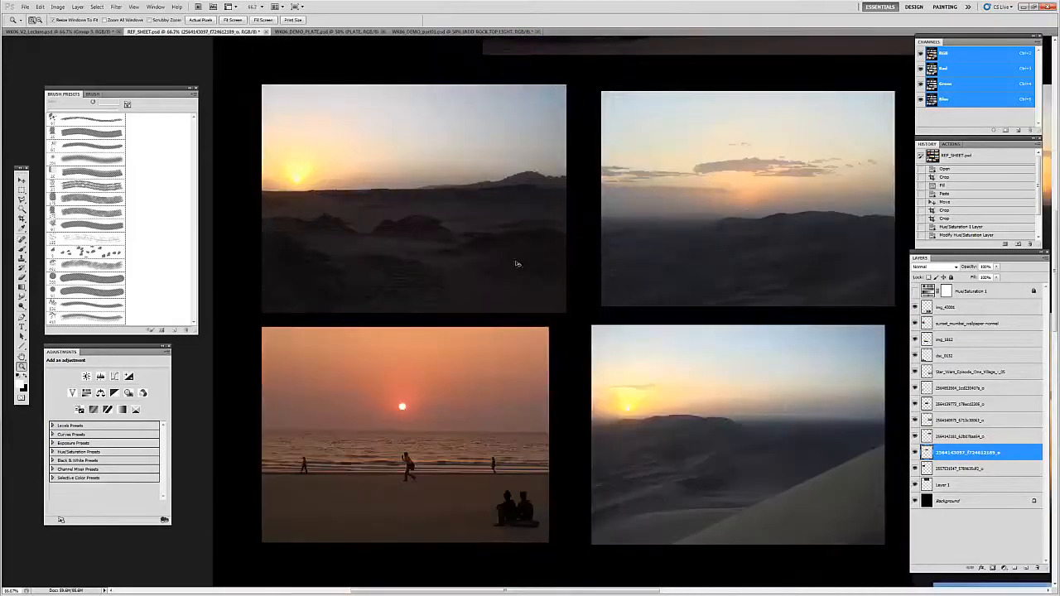
{"action": "left_click_drag", "start_coordinate": [479, 276], "coordinate": [445, 303]}
{"action": "key", "text": "v"}
{"action": "left_click_drag", "start_coordinate": [602, 304], "coordinate": [692, 317]}
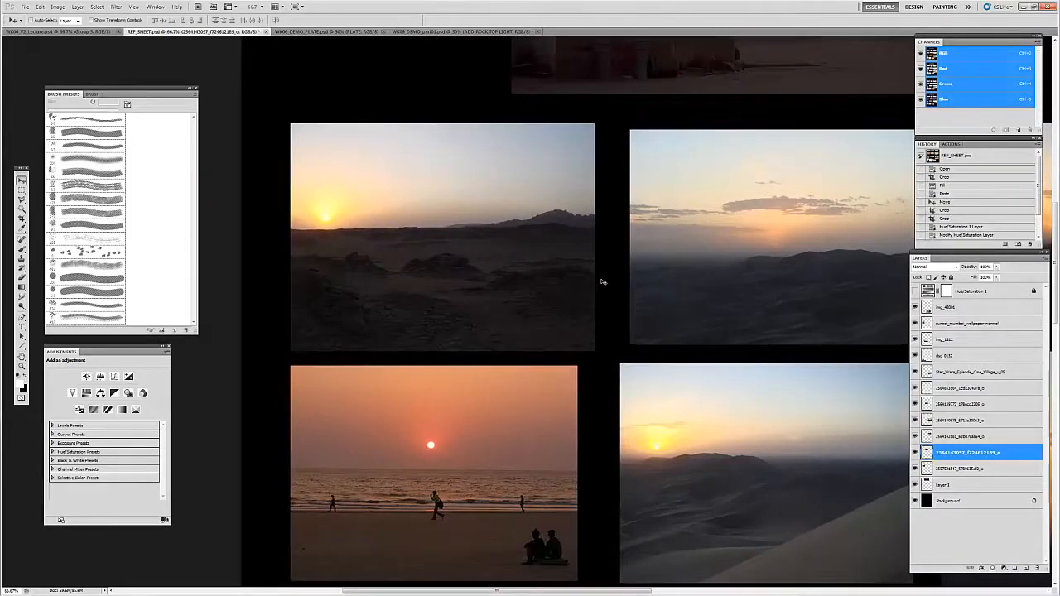
{"action": "left_click_drag", "start_coordinate": [485, 298], "coordinate": [470, 306]}
{"action": "left_click_drag", "start_coordinate": [607, 308], "coordinate": [466, 355]}
Step: Focus on the foreground dunes of the middle upper desert photo and add a new layer above the img_43001 layer
{"action": "left_click", "coordinate": [563, 344], "text": "ctrl"}
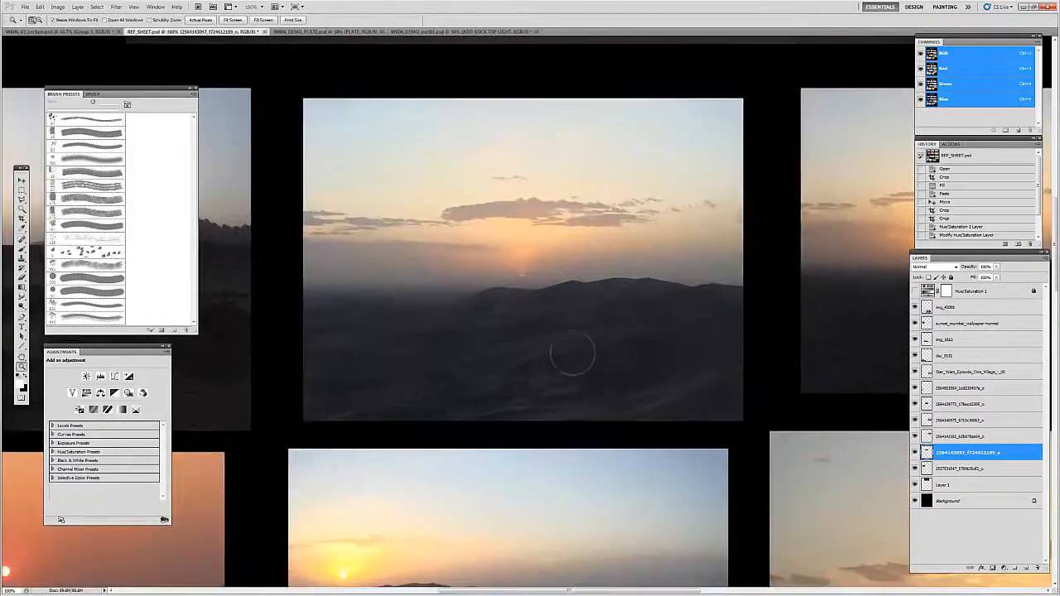
{"action": "left_click", "coordinate": [572, 352]}
{"action": "left_click", "coordinate": [980, 310]}
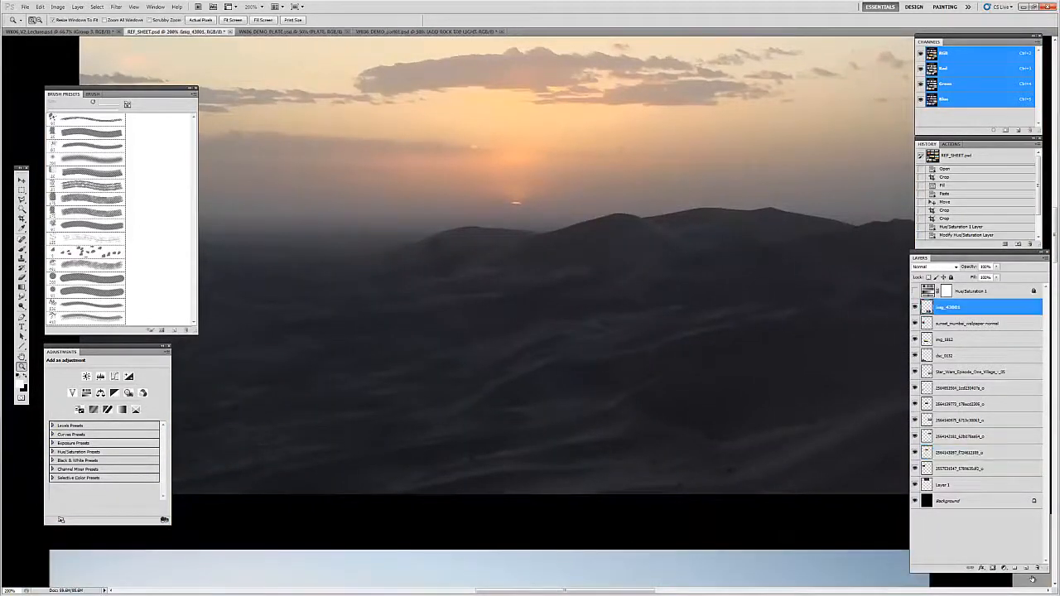
{"action": "left_click", "coordinate": [1025, 569]}
Step: Set up the Brush tool with a bright red foreground color and a 7 px tip
{"action": "key", "text": "b"}
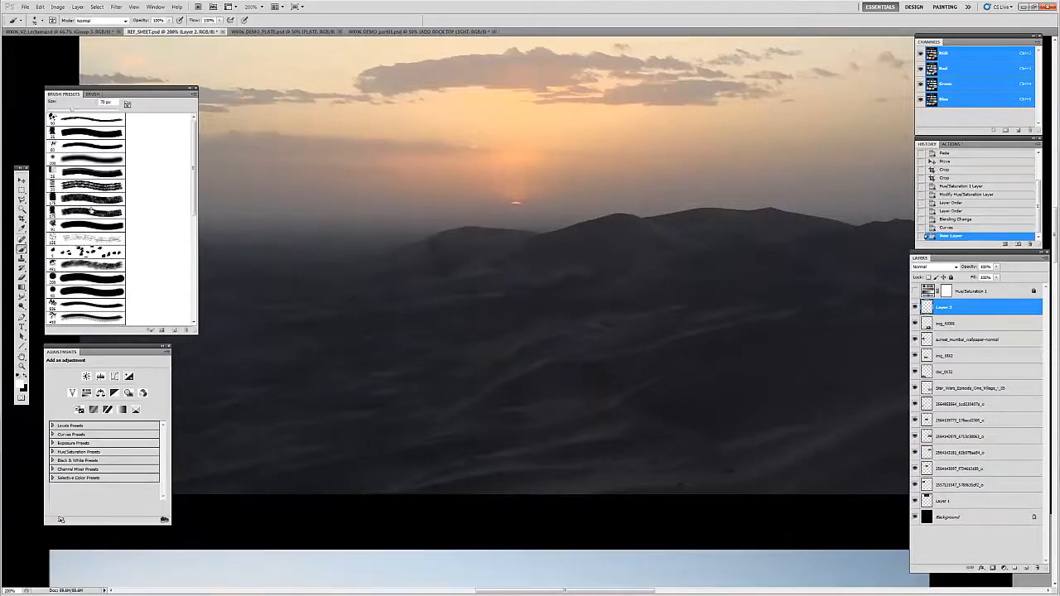
{"action": "left_click", "coordinate": [21, 385]}
{"action": "left_click", "coordinate": [598, 86]}
{"action": "left_click", "coordinate": [686, 78]}
{"action": "key", "text": "bracketleft"}
{"action": "key", "text": "bracketleft"}
{"action": "key", "text": "bracketleft"}
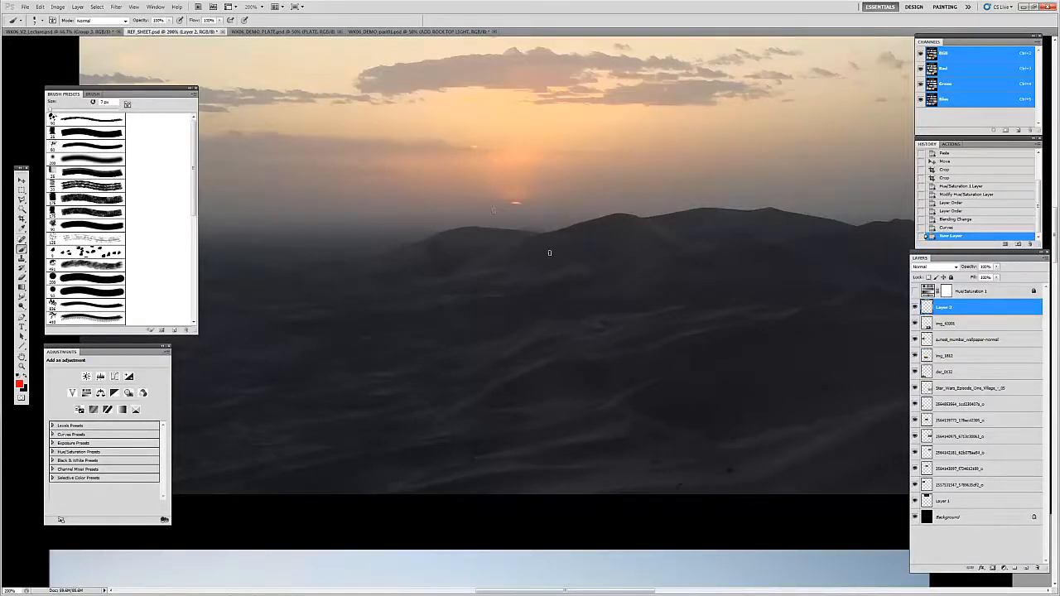
Step: Paint red strokes outlining a lit slope on the foreground dune and an arrow from the setting sun down to the distant ridge
{"action": "left_click_drag", "start_coordinate": [527, 217], "coordinate": [599, 251]}
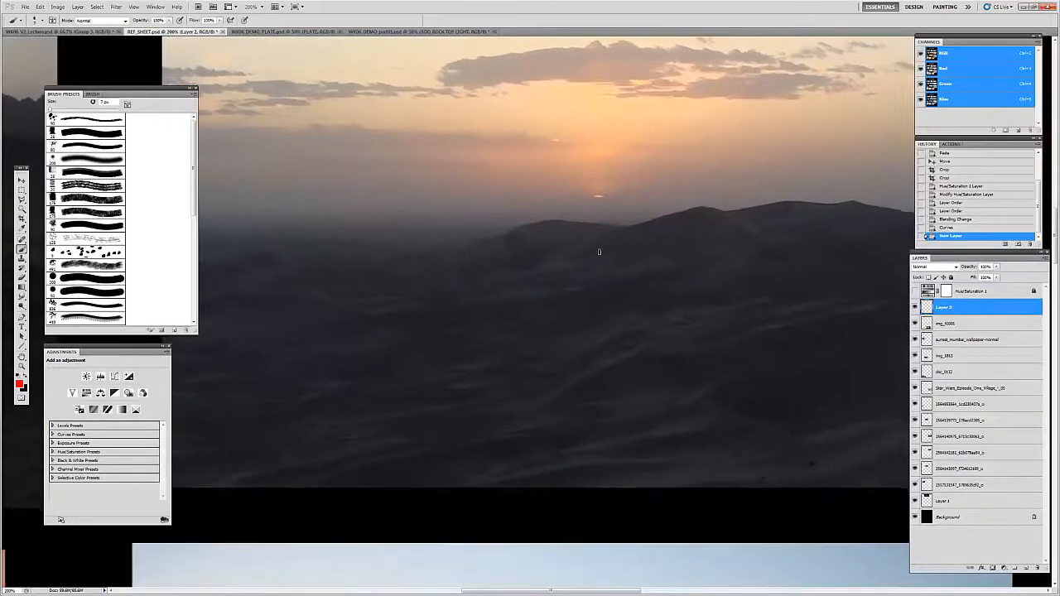
{"action": "mouse_move", "coordinate": [699, 406]}
{"action": "left_mouse_down"}
{"action": "mouse_move", "coordinate": [534, 367]}
{"action": "mouse_move", "coordinate": [465, 407]}
{"action": "mouse_move", "coordinate": [609, 386]}
{"action": "mouse_move", "coordinate": [585, 384]}
{"action": "mouse_move", "coordinate": [609, 390]}
{"action": "left_mouse_up"}
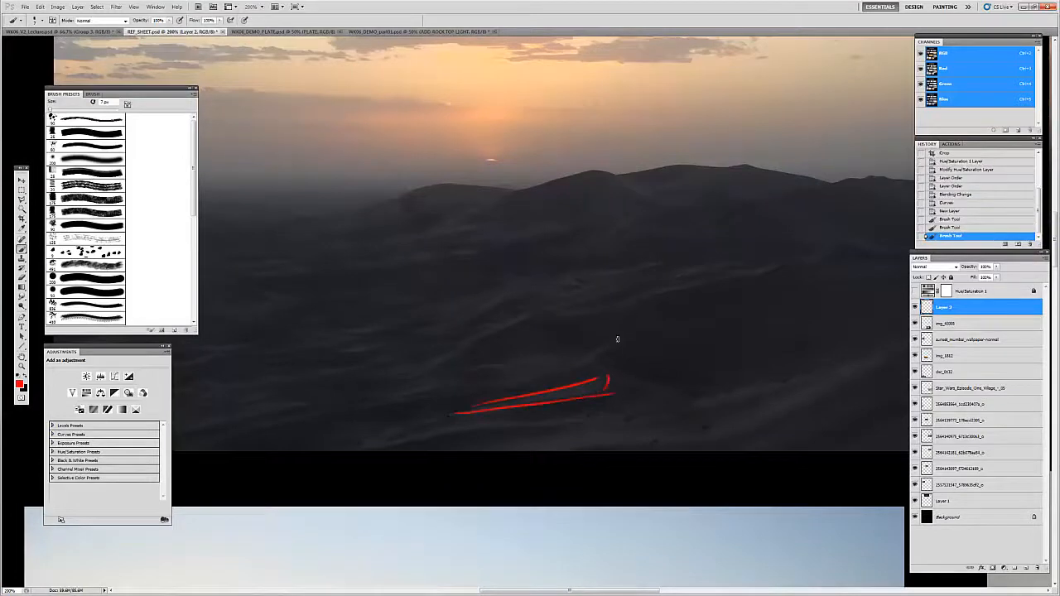
{"action": "mouse_move", "coordinate": [496, 73]}
{"action": "left_mouse_down"}
{"action": "mouse_move", "coordinate": [512, 189]}
{"action": "mouse_move", "coordinate": [489, 173]}
{"action": "left_mouse_up"}
{"action": "left_click_drag", "start_coordinate": [605, 326], "coordinate": [449, 348]}
{"action": "left_click_drag", "start_coordinate": [518, 361], "coordinate": [655, 350]}
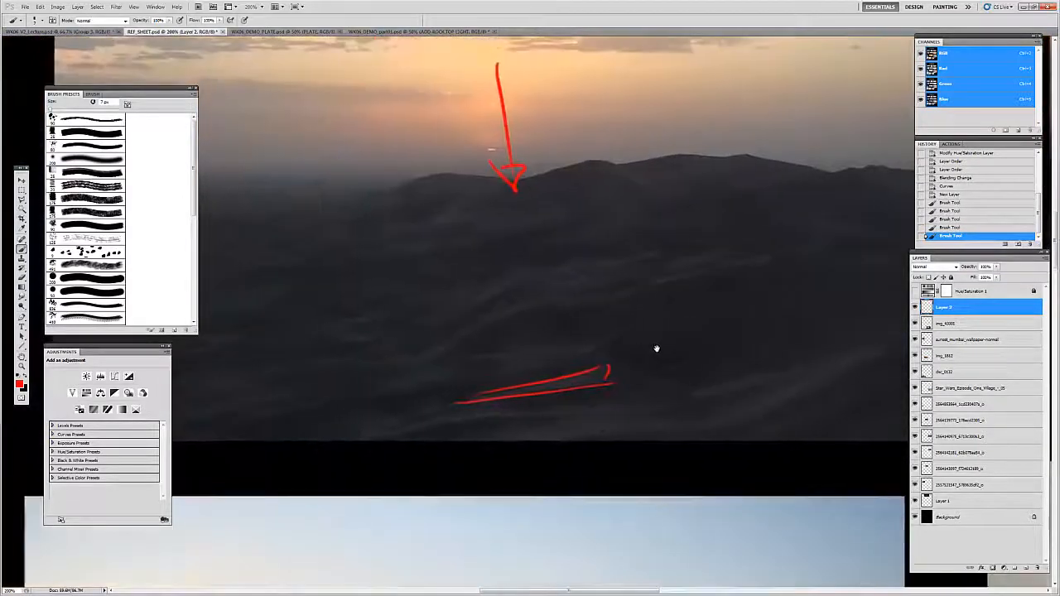
Step: Mark a mid-ground dune slope in red with diagonal strokes and a small arrow above its crest
{"action": "left_click_drag", "start_coordinate": [486, 290], "coordinate": [441, 312]}
{"action": "left_click_drag", "start_coordinate": [533, 276], "coordinate": [524, 283]}
{"action": "left_click_drag", "start_coordinate": [500, 290], "coordinate": [447, 310]}
{"action": "mouse_move", "coordinate": [490, 276]}
{"action": "left_mouse_down"}
{"action": "mouse_move", "coordinate": [490, 289]}
{"action": "mouse_move", "coordinate": [492, 272]}
{"action": "left_mouse_up"}
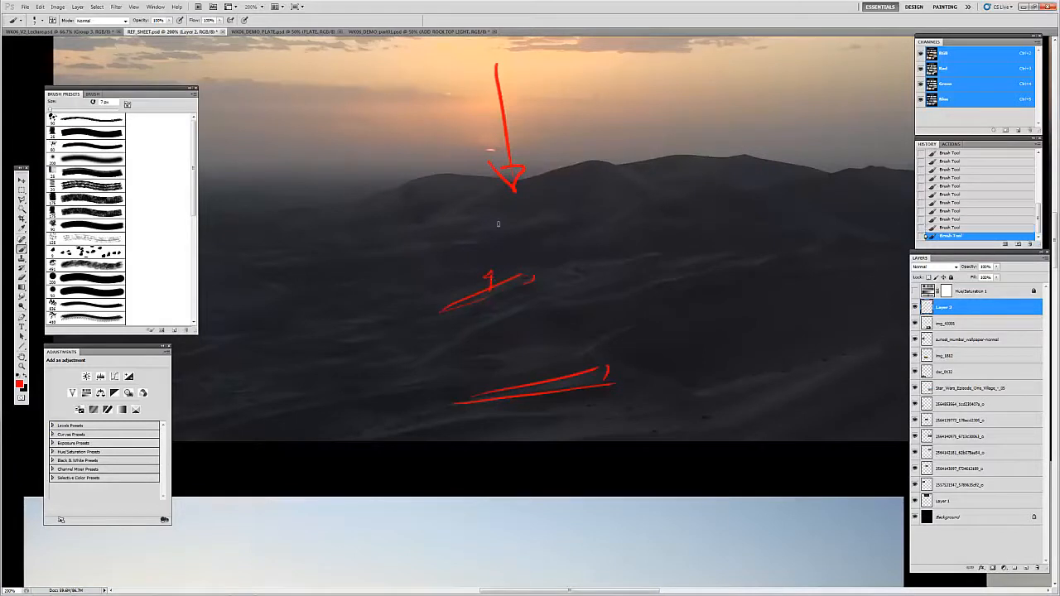
Step: Delete the markup layer holding the red strokes over the middle upper desert photo
{"action": "key", "text": "z"}
{"action": "left_click", "coordinate": [539, 259], "text": "alt"}
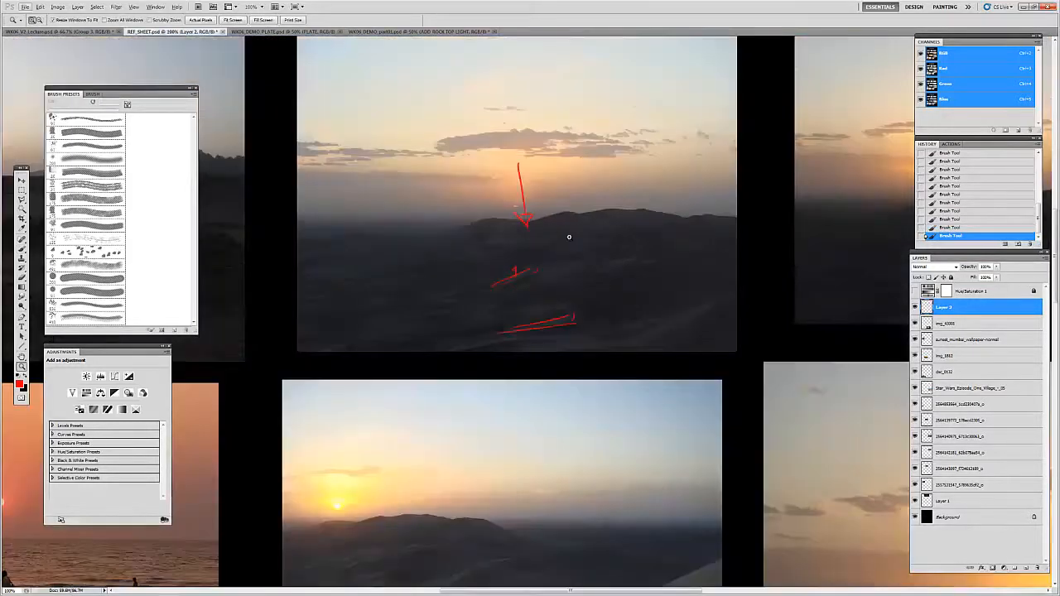
{"action": "key", "text": "Delete"}
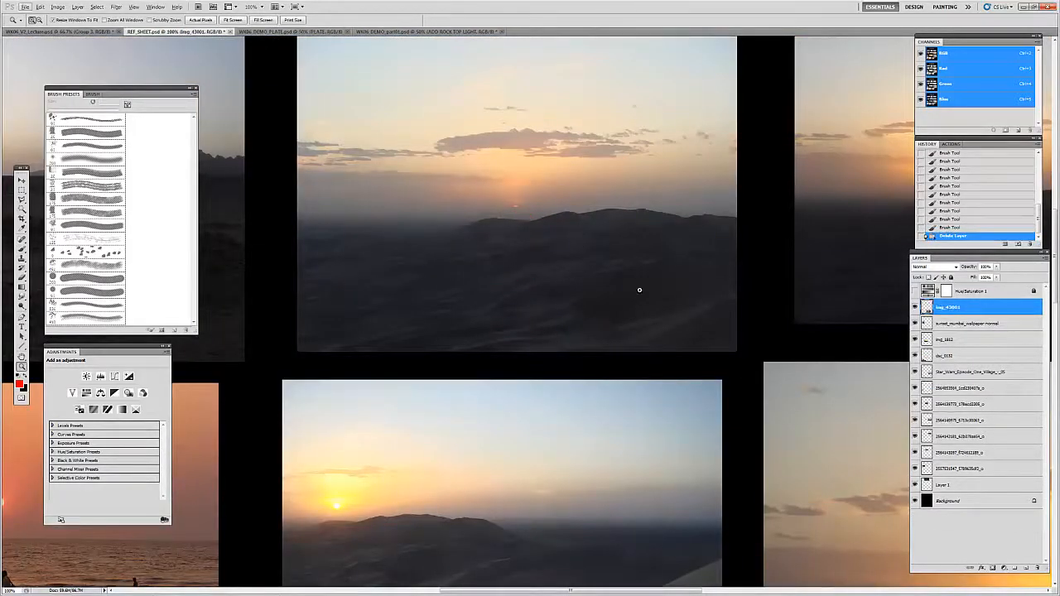
Step: Examine the soft light on the foreground dunes of the middle upper desert photo up close
{"action": "left_click", "coordinate": [543, 289]}
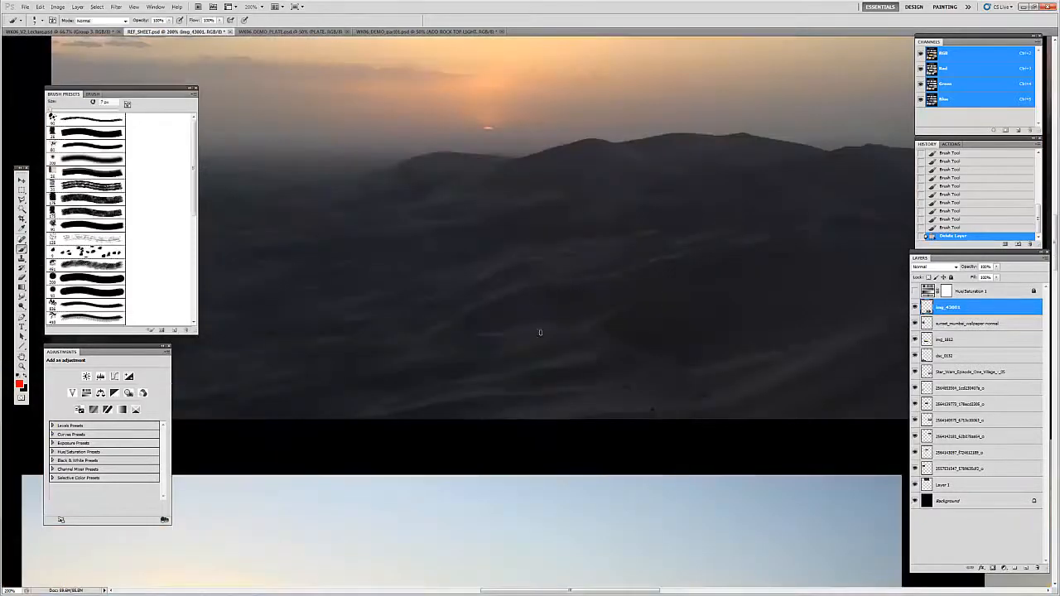
{"action": "key", "text": "v"}
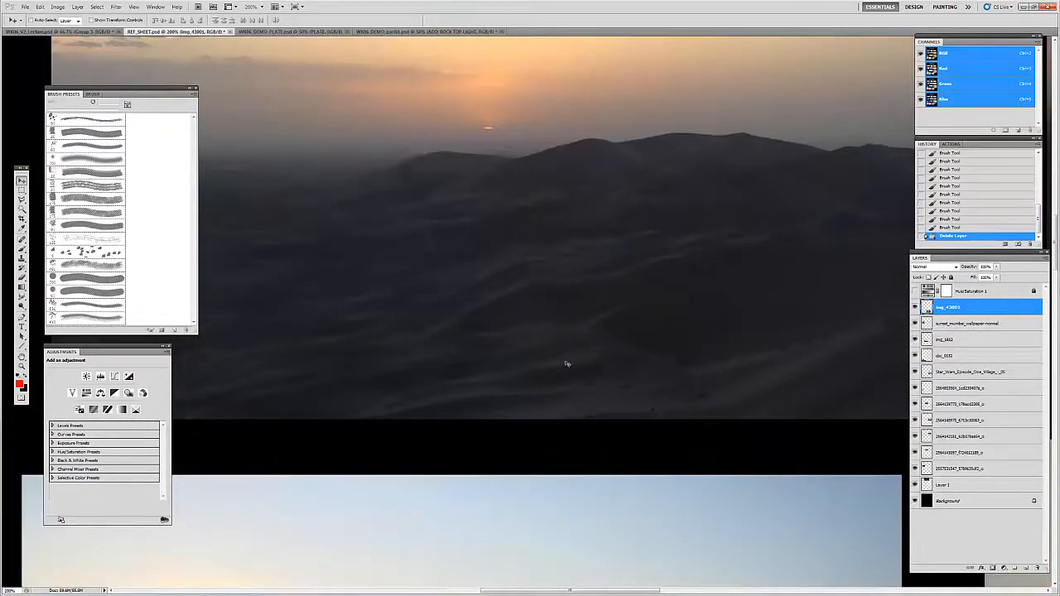
{"action": "scroll", "coordinate": [596, 358], "scroll_direction": "left", "scroll_amount": 3}
{"action": "key", "text": "z"}
{"action": "left_click", "coordinate": [594, 351], "text": "alt"}
{"action": "left_click", "coordinate": [685, 333], "text": "alt"}
{"action": "left_click", "coordinate": [717, 324]}
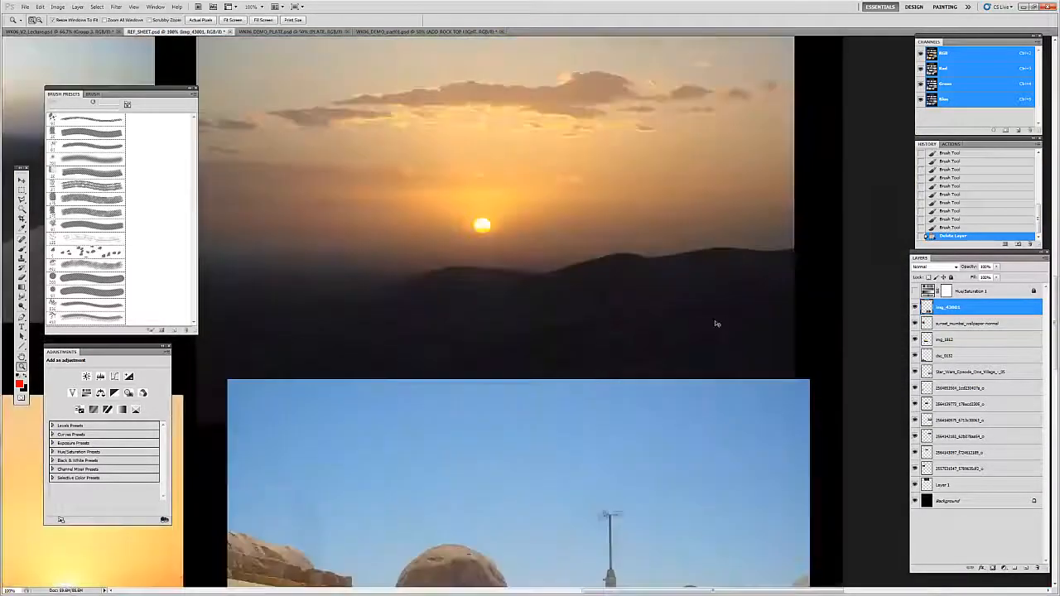
Step: Examine the sun, clouds and dark dunes of the orange desert sunset photo above the domed village reference
{"action": "left_click_drag", "start_coordinate": [527, 267], "coordinate": [637, 302]}
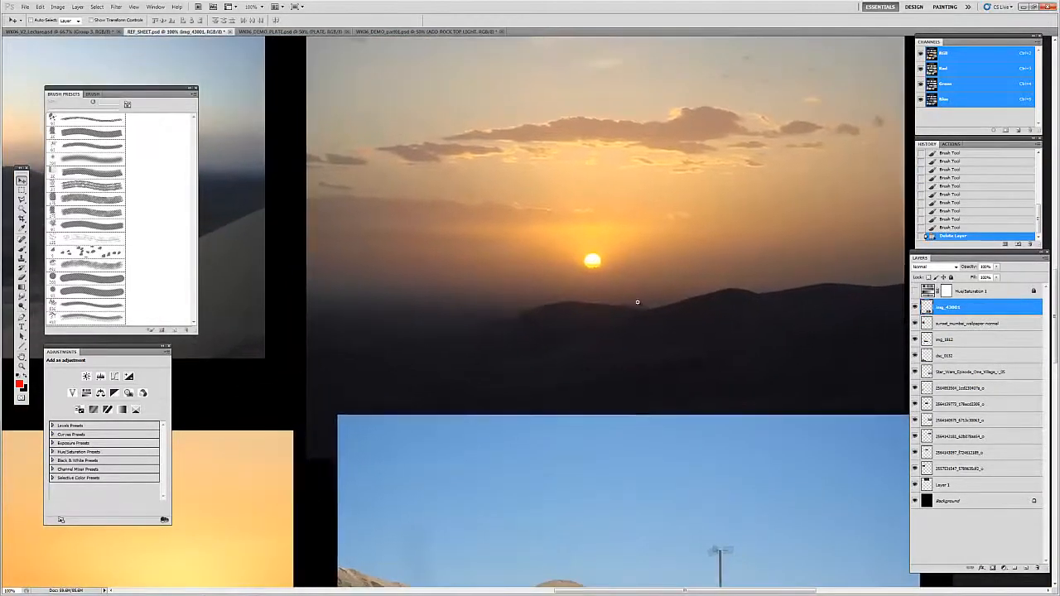
{"action": "key", "text": "ctrl+space"}
{"action": "left_click", "coordinate": [684, 351]}
{"action": "left_click", "coordinate": [682, 351]}
{"action": "key", "text": "z"}
{"action": "left_click", "coordinate": [638, 324], "text": "alt"}
{"action": "left_click", "coordinate": [653, 315], "text": "alt"}
{"action": "left_click", "coordinate": [656, 316], "text": "alt"}
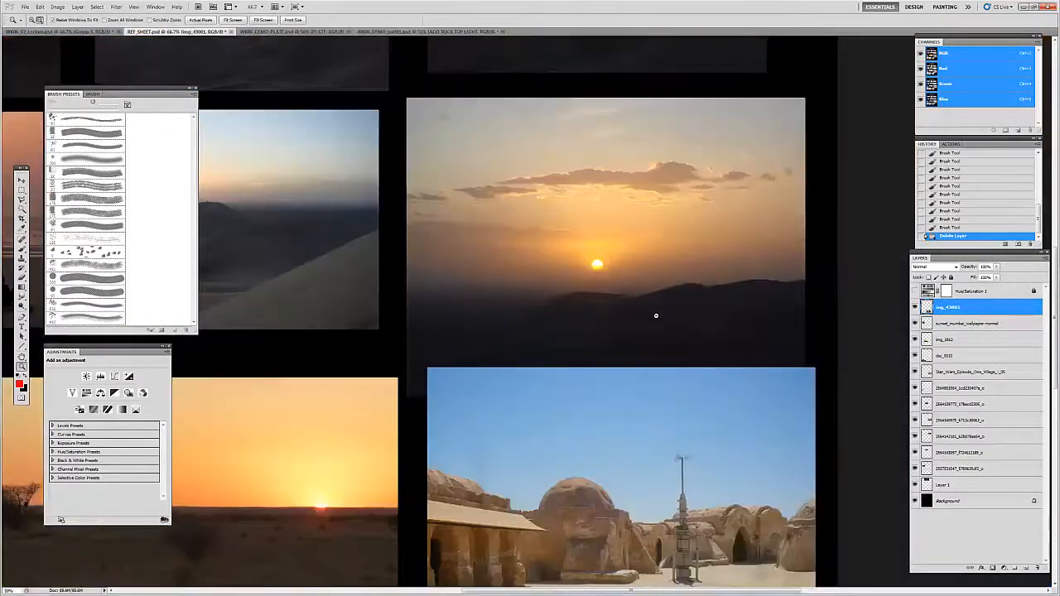
{"action": "left_click", "coordinate": [656, 315], "text": "alt"}
Step: Examine the rocky ground, shadows and hazy horizon of the upper desert photo with the sun low beside distant hills
{"action": "mouse_move", "coordinate": [395, 125]}
{"action": "left_mouse_down"}
{"action": "mouse_move", "coordinate": [428, 127]}
{"action": "mouse_move", "coordinate": [403, 145]}
{"action": "mouse_move", "coordinate": [386, 137]}
{"action": "left_mouse_up"}
{"action": "key", "text": "v"}
{"action": "key", "text": "z"}
{"action": "left_click", "coordinate": [449, 251]}
{"action": "left_click", "coordinate": [449, 251]}
{"action": "left_click_drag", "start_coordinate": [405, 250], "coordinate": [567, 269]}
{"action": "left_click", "coordinate": [567, 270]}
{"action": "key", "text": "v"}
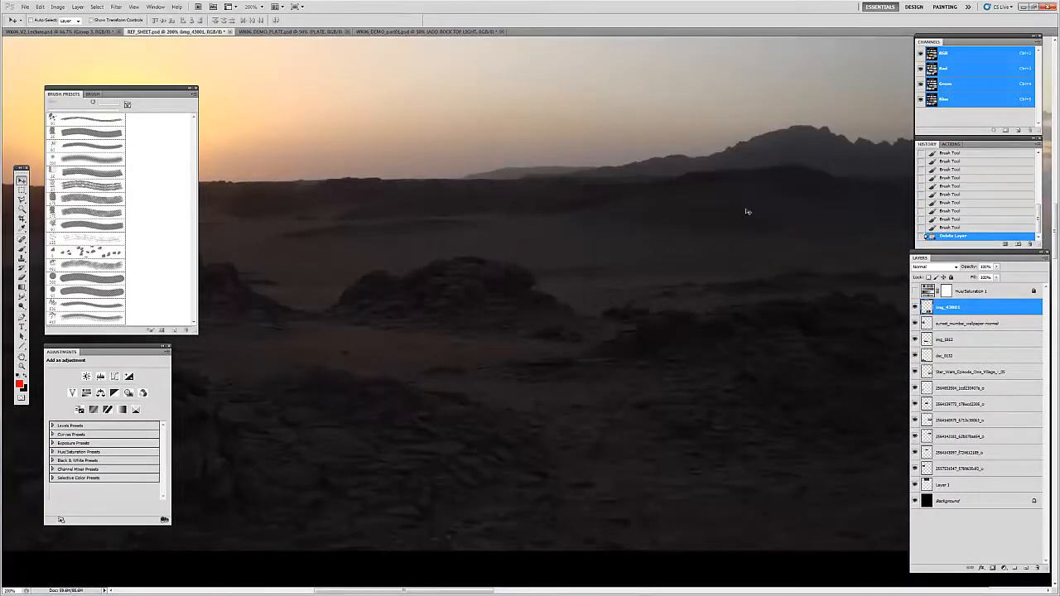
{"action": "left_click_drag", "start_coordinate": [438, 259], "coordinate": [608, 248]}
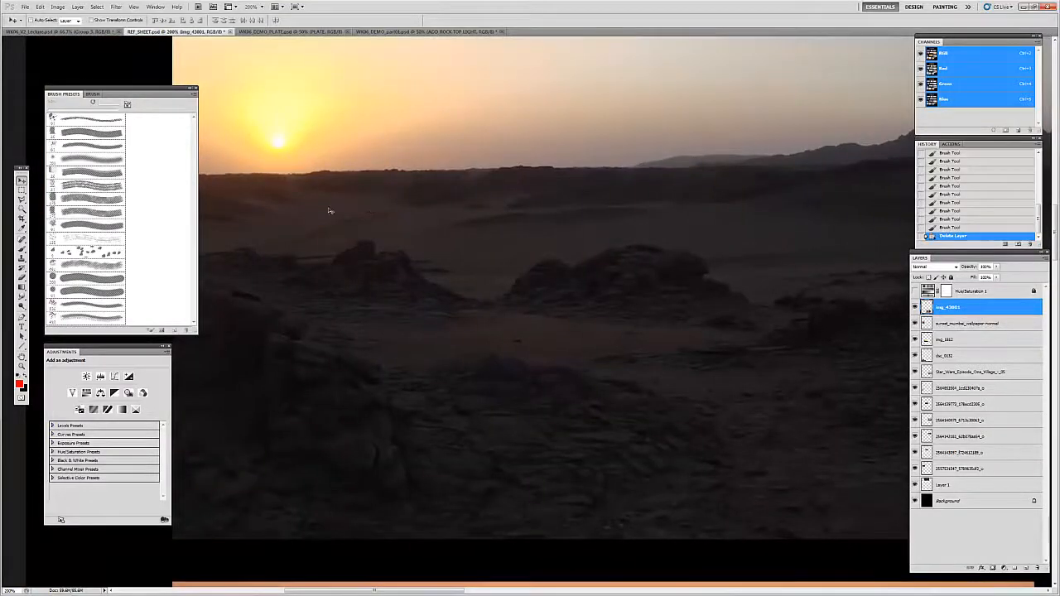
{"action": "left_click_drag", "start_coordinate": [881, 314], "coordinate": [572, 302]}
{"action": "key", "text": "z"}
{"action": "left_click", "coordinate": [565, 322], "text": "alt"}
{"action": "left_click", "coordinate": [566, 322], "text": "alt"}
Step: Examine the dark flat ground, horizon rocks and sun glow in the sunset photo with the silhouetted man in a cap
{"action": "key", "text": "v"}
{"action": "left_click_drag", "start_coordinate": [763, 492], "coordinate": [513, 116]}
{"action": "left_click_drag", "start_coordinate": [762, 563], "coordinate": [617, 240]}
{"action": "left_click_drag", "start_coordinate": [586, 553], "coordinate": [605, 432]}
{"action": "key", "text": "z"}
{"action": "left_click", "coordinate": [558, 379]}
{"action": "key", "text": "v"}
{"action": "key", "text": "z"}
{"action": "left_click", "coordinate": [450, 348]}
{"action": "left_click", "coordinate": [449, 347]}
{"action": "left_click", "coordinate": [452, 349], "text": "alt"}
{"action": "key", "text": "v"}
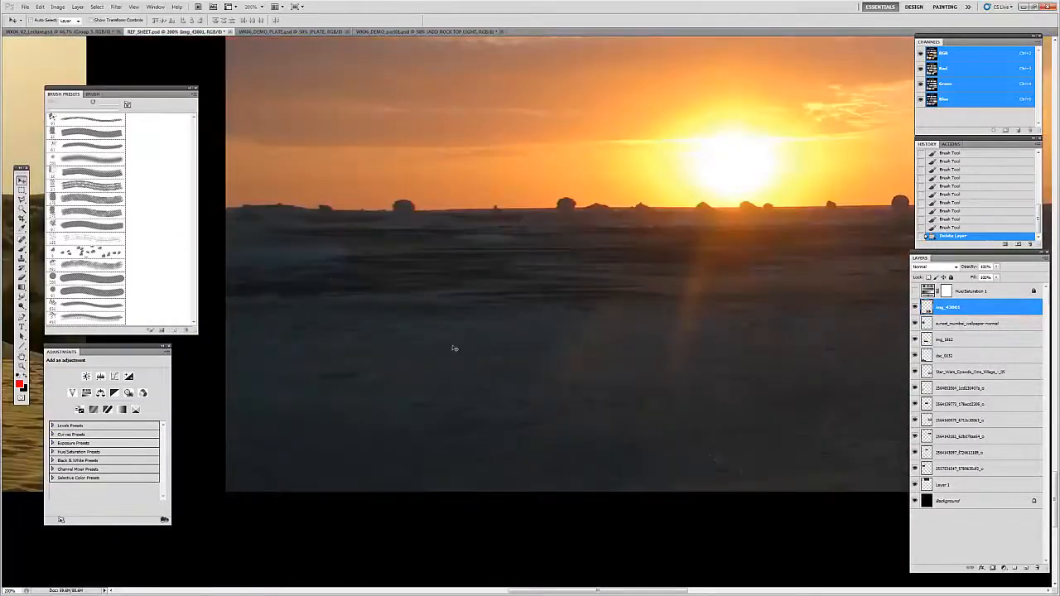
{"action": "key", "text": "z"}
{"action": "left_click", "coordinate": [473, 340], "text": "alt"}
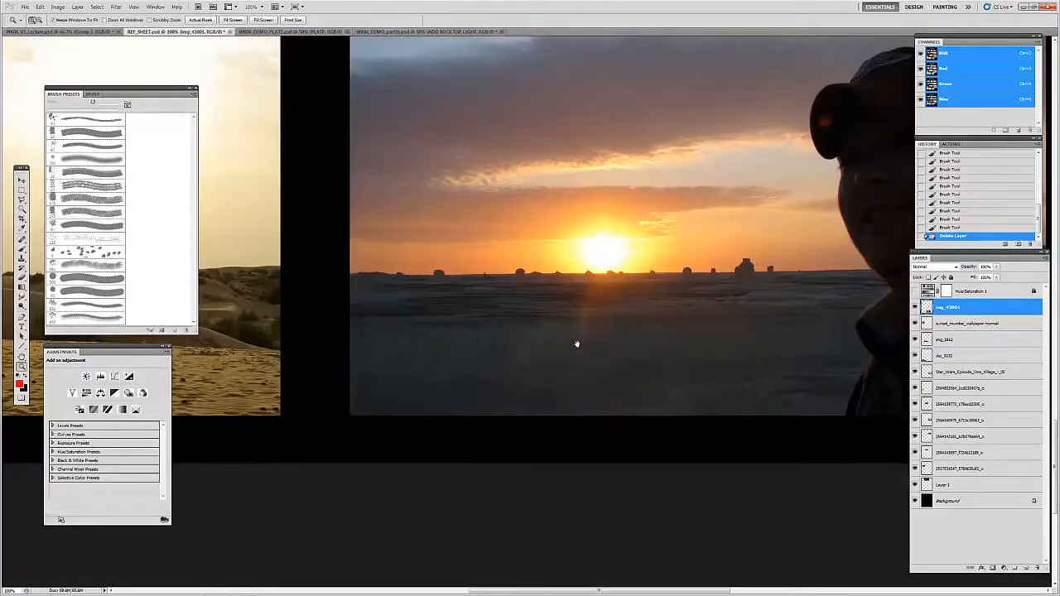
{"action": "left_click", "coordinate": [567, 346], "text": "alt"}
Step: Compare the silhouetted man's sunset photo with the surrounding references, ending at the twin-sun image heading the sheet
{"action": "left_click_drag", "start_coordinate": [558, 354], "coordinate": [557, 356]}
{"action": "left_click_drag", "start_coordinate": [577, 431], "coordinate": [497, 216]}
{"action": "left_click_drag", "start_coordinate": [560, 410], "coordinate": [530, 422]}
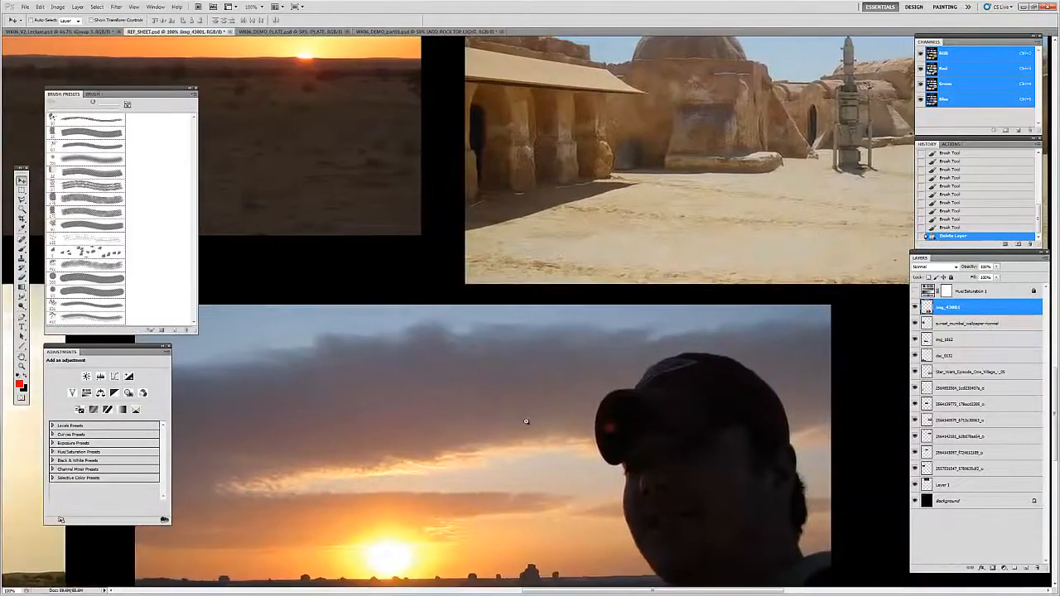
{"action": "key", "text": "super"}
{"action": "type", "text": "z"}
{"action": "key", "text": "super"}
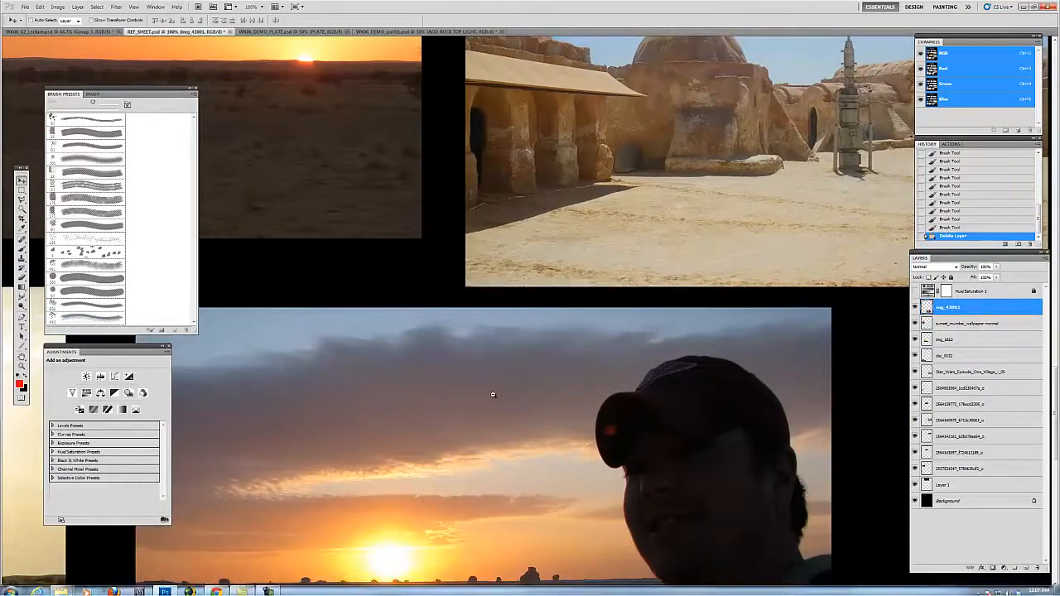
{"action": "key", "text": "z"}
{"action": "left_click", "coordinate": [500, 412], "text": "alt"}
{"action": "left_click_drag", "start_coordinate": [495, 449], "coordinate": [572, 304]}
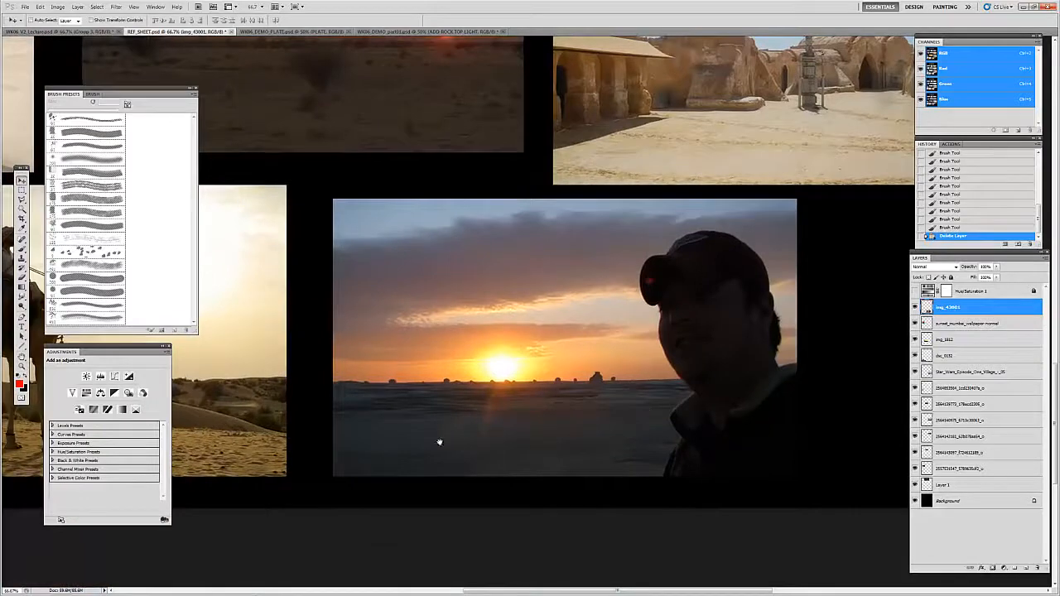
{"action": "left_click_drag", "start_coordinate": [573, 394], "coordinate": [609, 405]}
{"action": "key", "text": "z"}
{"action": "left_click", "coordinate": [555, 365], "text": "alt"}
{"action": "left_click", "coordinate": [555, 365], "text": "alt"}
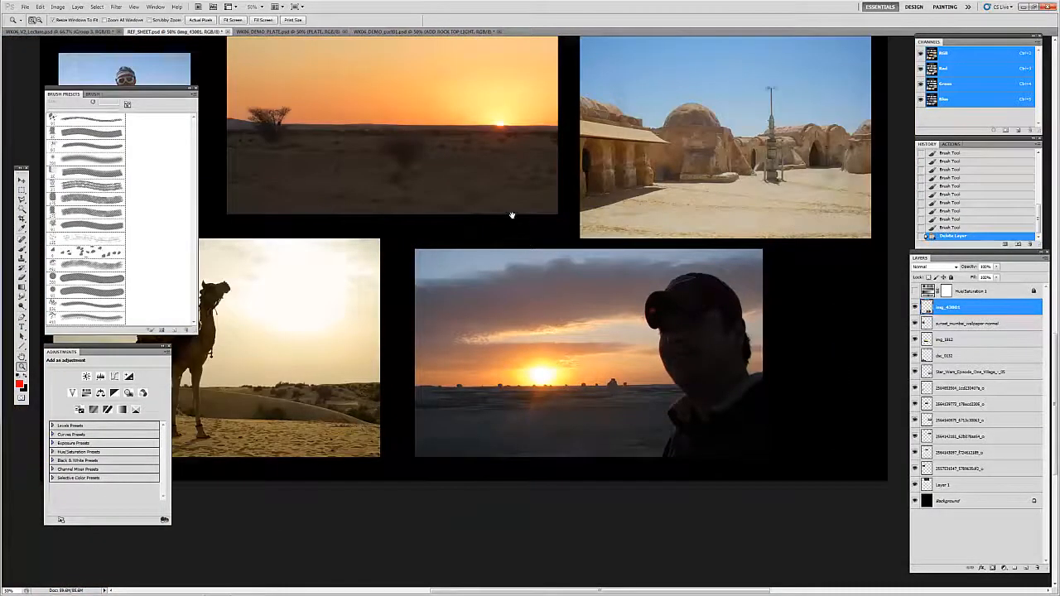
{"action": "scroll", "coordinate": [560, 308], "scroll_direction": "up", "scroll_amount": 5}
{"action": "key", "text": "v"}
{"action": "left_click_drag", "start_coordinate": [499, 234], "coordinate": [463, 377]}
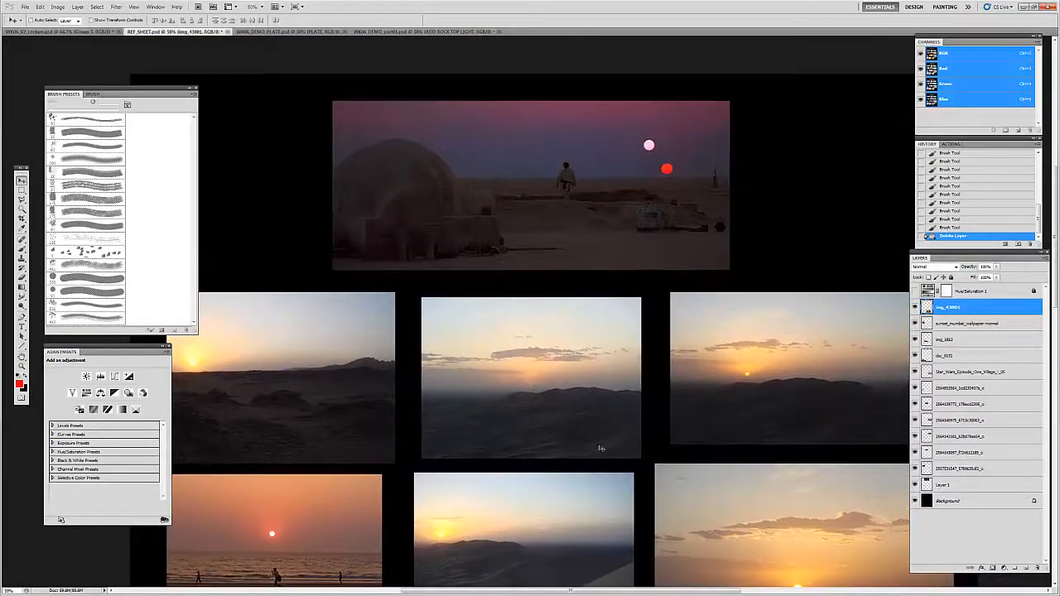
Step: Switch to WK06_DEMO_PLATE.psd and examine the leaning shrub and the surrounding desert ground up close
{"action": "left_click", "coordinate": [292, 32]}
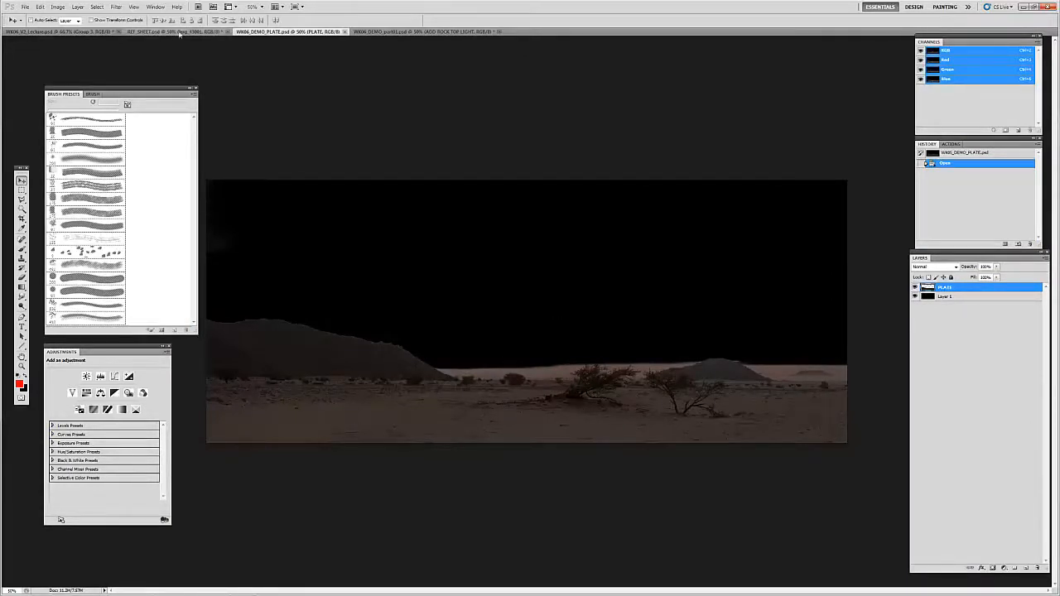
{"action": "key", "text": "z"}
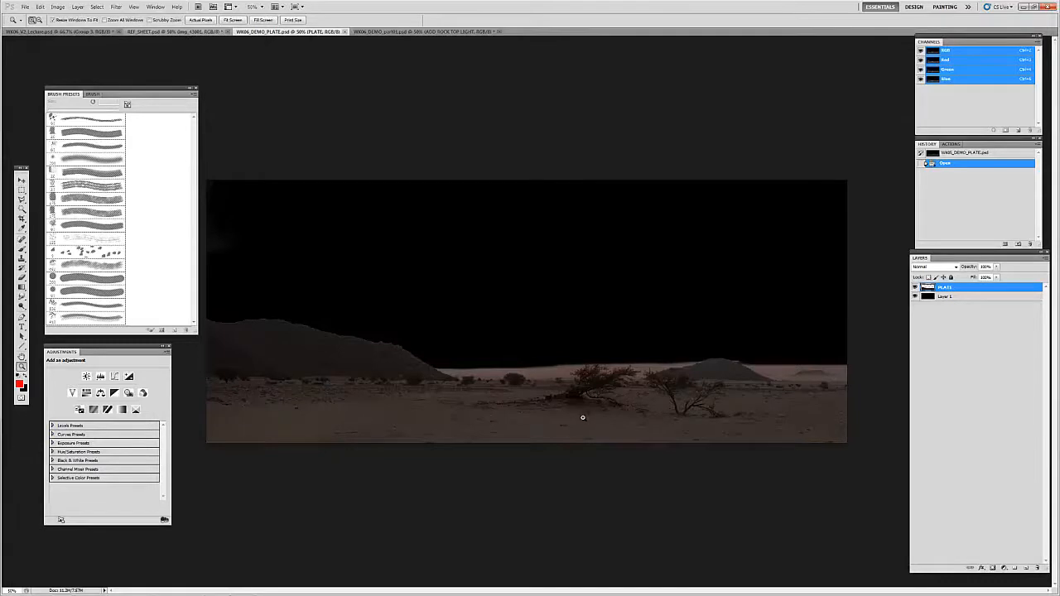
{"action": "left_click", "coordinate": [581, 419]}
{"action": "left_click", "coordinate": [580, 423]}
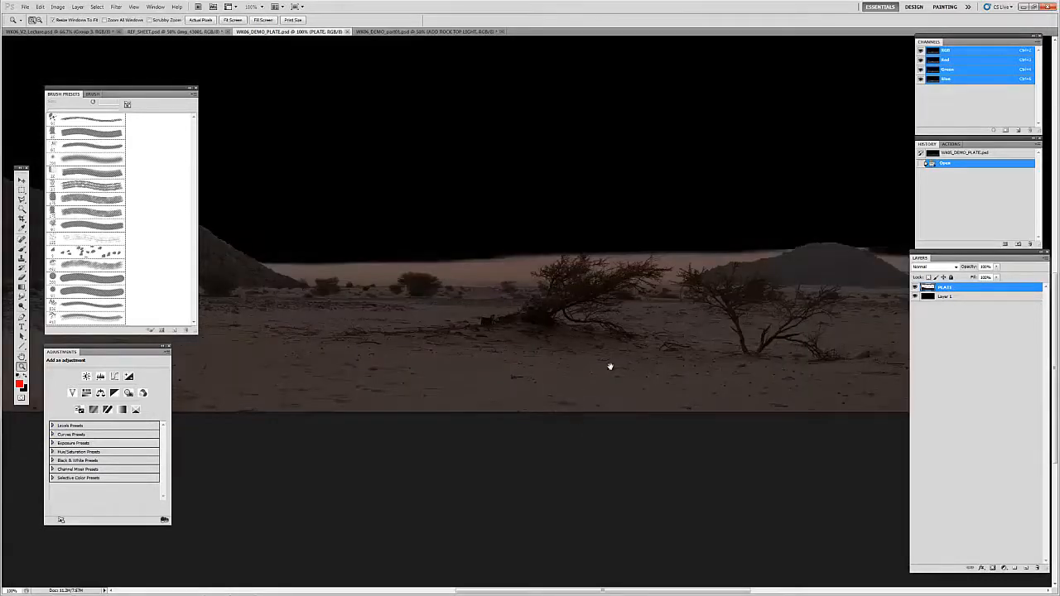
{"action": "left_click_drag", "start_coordinate": [648, 355], "coordinate": [585, 365]}
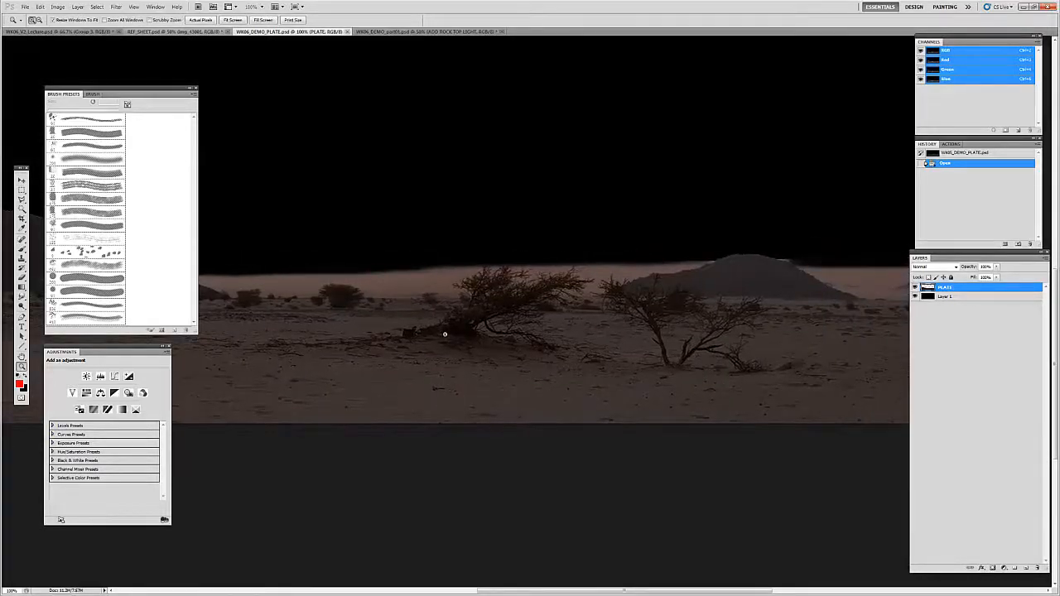
{"action": "left_click", "coordinate": [568, 368]}
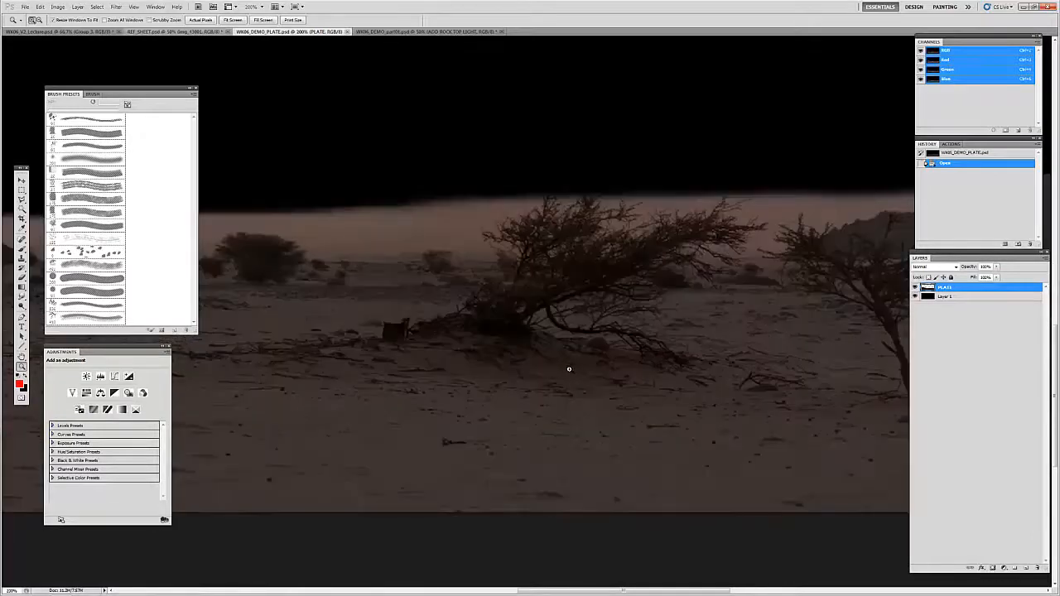
{"action": "left_click_drag", "start_coordinate": [549, 391], "coordinate": [576, 401]}
{"action": "key", "text": "v"}
{"action": "left_click_drag", "start_coordinate": [547, 359], "coordinate": [576, 401]}
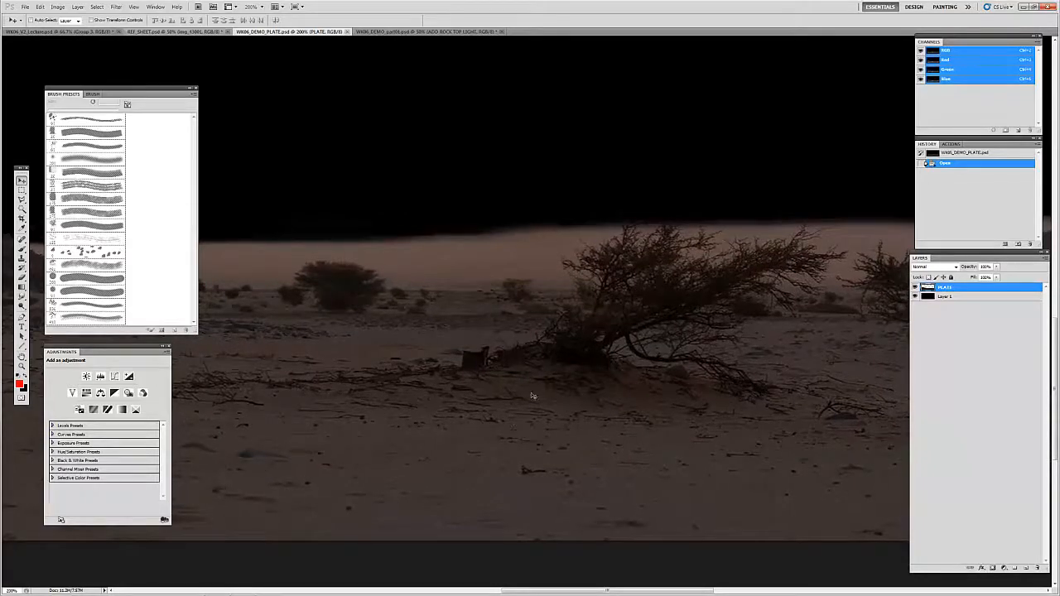
{"action": "left_click_drag", "start_coordinate": [603, 360], "coordinate": [563, 378]}
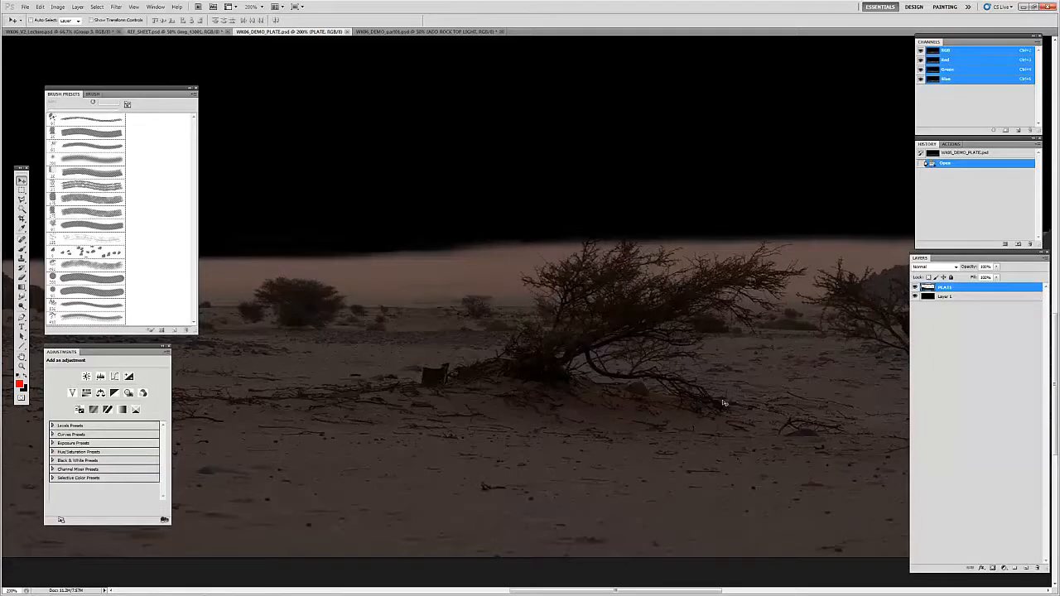
{"action": "left_click_drag", "start_coordinate": [662, 349], "coordinate": [634, 340]}
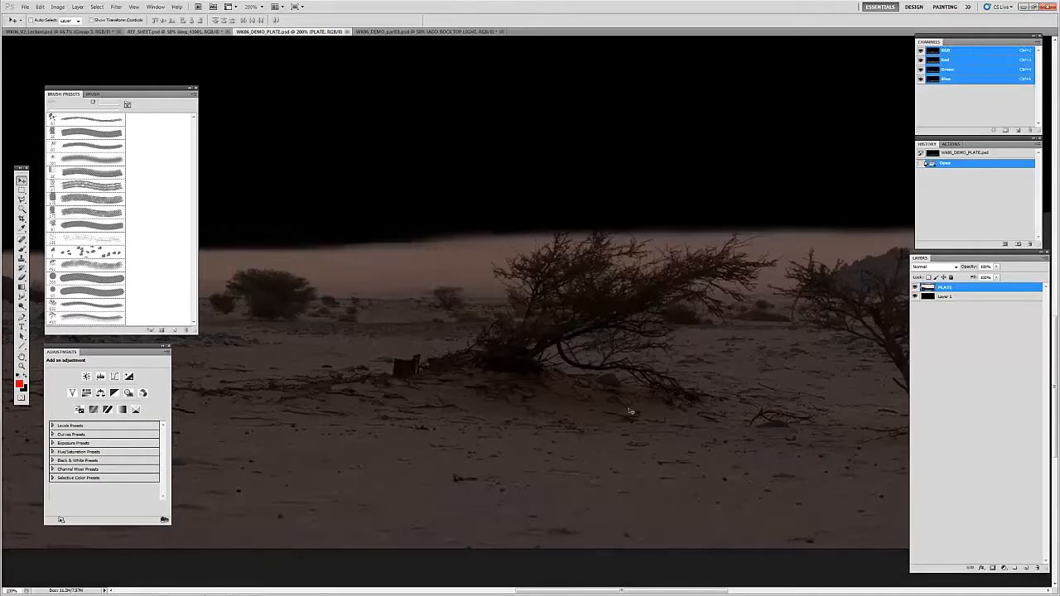
Step: Examine the base, shrubs and rim of the large dark hill in the desert plate, and return to the full plate view
{"action": "key", "text": "z"}
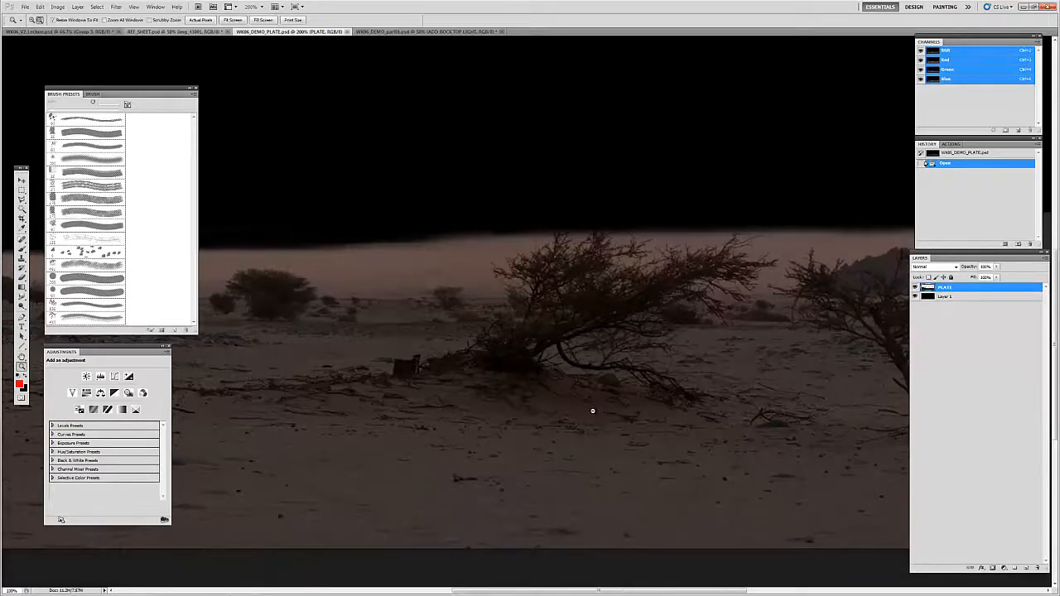
{"action": "left_click", "coordinate": [592, 413], "text": "alt"}
{"action": "key", "text": "v"}
{"action": "left_click_drag", "start_coordinate": [579, 397], "coordinate": [873, 377]}
{"action": "left_click_drag", "start_coordinate": [640, 406], "coordinate": [735, 421]}
{"action": "key", "text": "z"}
{"action": "left_click", "coordinate": [609, 365]}
{"action": "left_click", "coordinate": [612, 366]}
{"action": "left_click", "coordinate": [621, 368]}
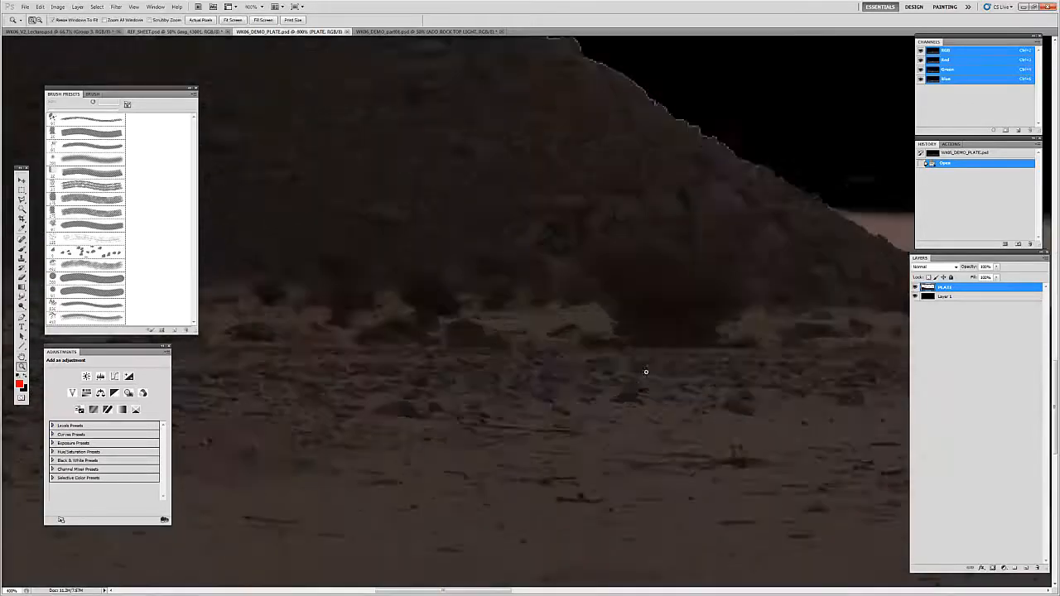
{"action": "left_click", "coordinate": [637, 420], "text": "alt"}
{"action": "left_click", "coordinate": [633, 422], "text": "alt"}
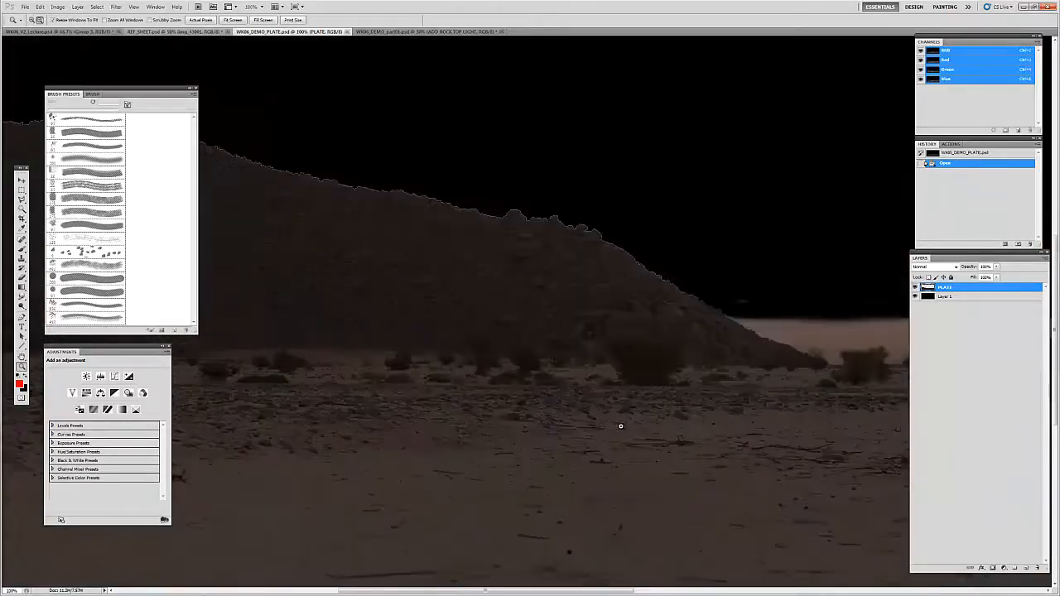
{"action": "left_click", "coordinate": [625, 425], "text": "alt"}
{"action": "left_click", "coordinate": [619, 428], "text": "alt"}
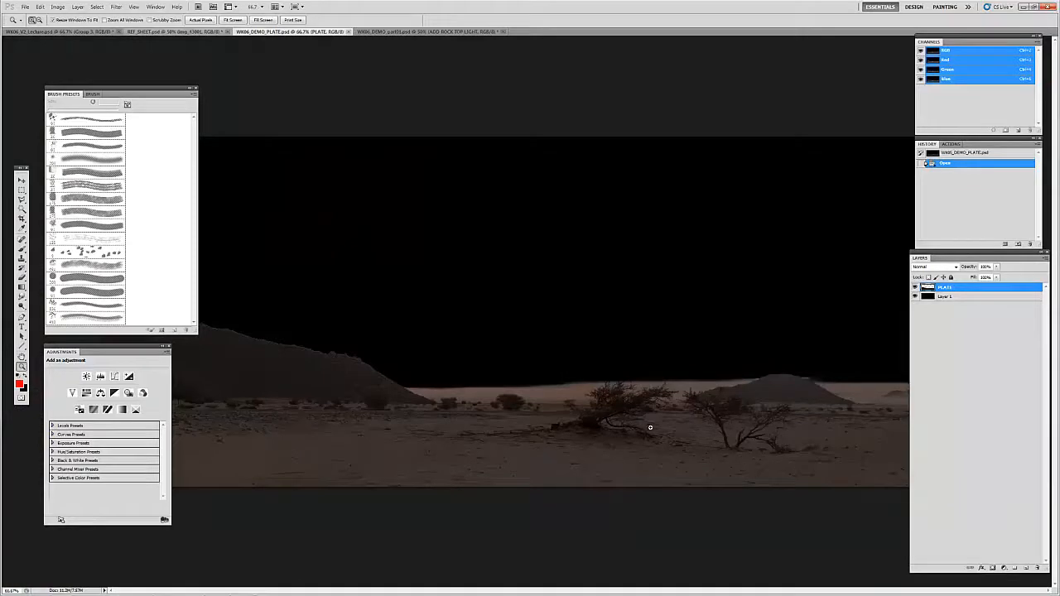
{"action": "left_click", "coordinate": [608, 430], "text": "alt"}
{"action": "key", "text": "v"}
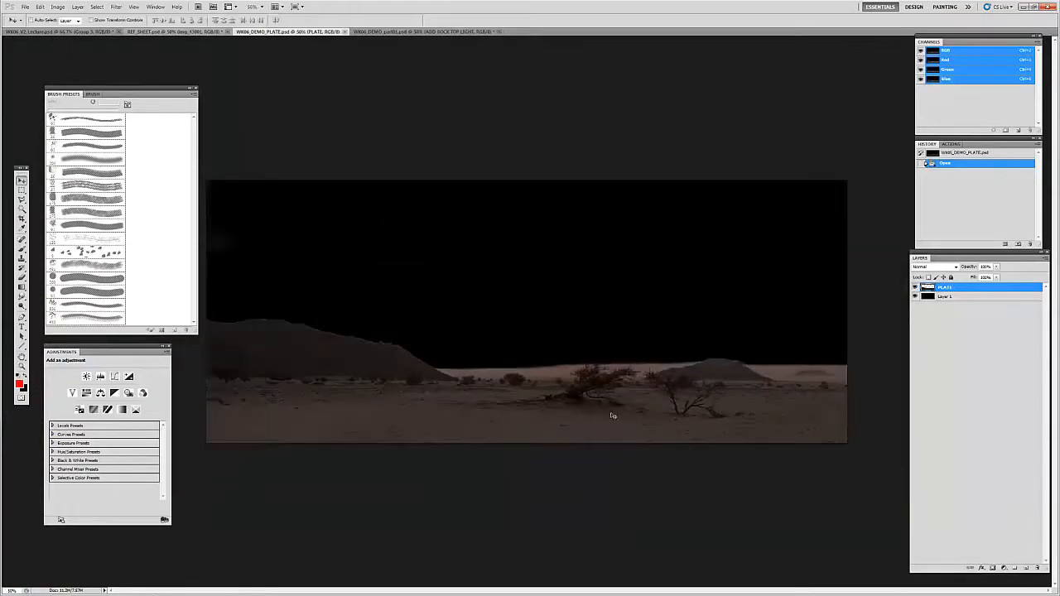
Step: Show the desert plate in full screen mode with menu bar and inspect the two foreground shrubs and distant hill
{"action": "key", "text": "f"}
{"action": "key", "text": "z"}
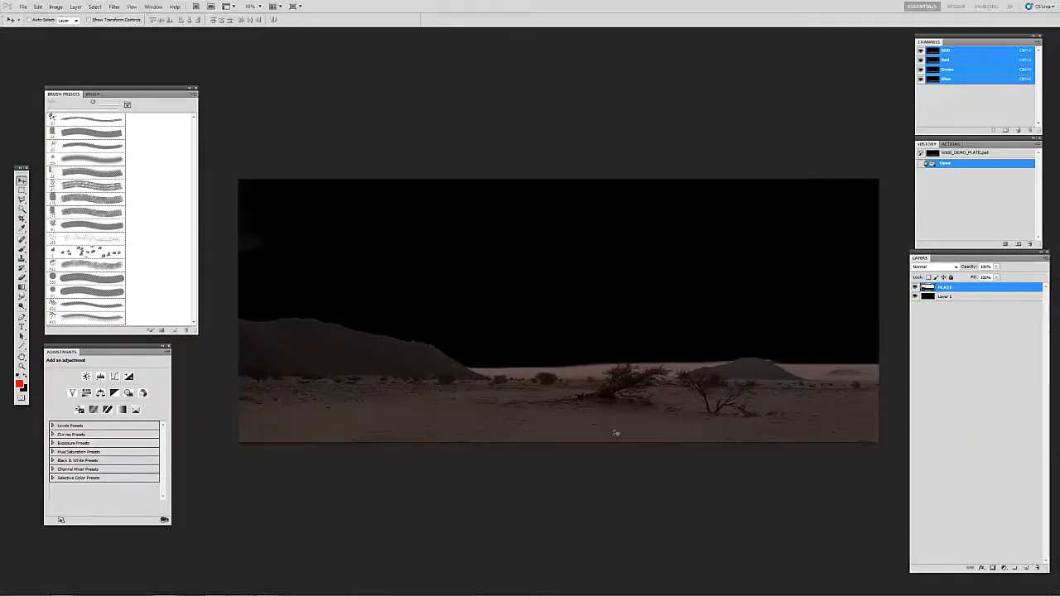
{"action": "left_click", "coordinate": [727, 418]}
{"action": "left_click", "coordinate": [727, 418]}
{"action": "left_click", "coordinate": [727, 418]}
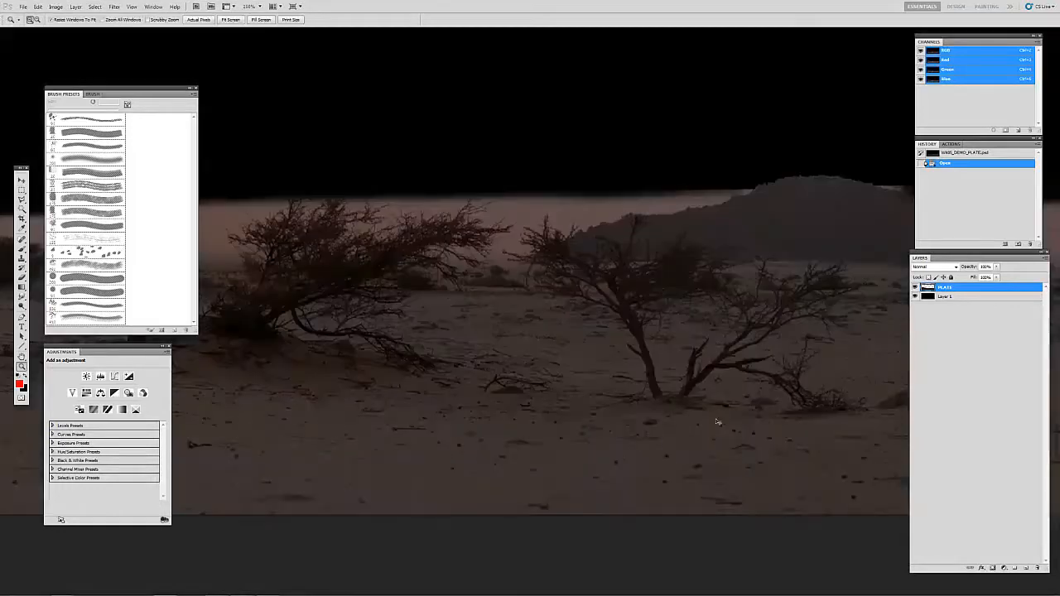
Step: Inspect the ground, rocks and distant hill around the foreground shrubs in the desert plate, ending with the whole plate in view
{"action": "left_click", "coordinate": [725, 420]}
{"action": "key", "text": "v"}
{"action": "left_click_drag", "start_coordinate": [713, 413], "coordinate": [485, 394]}
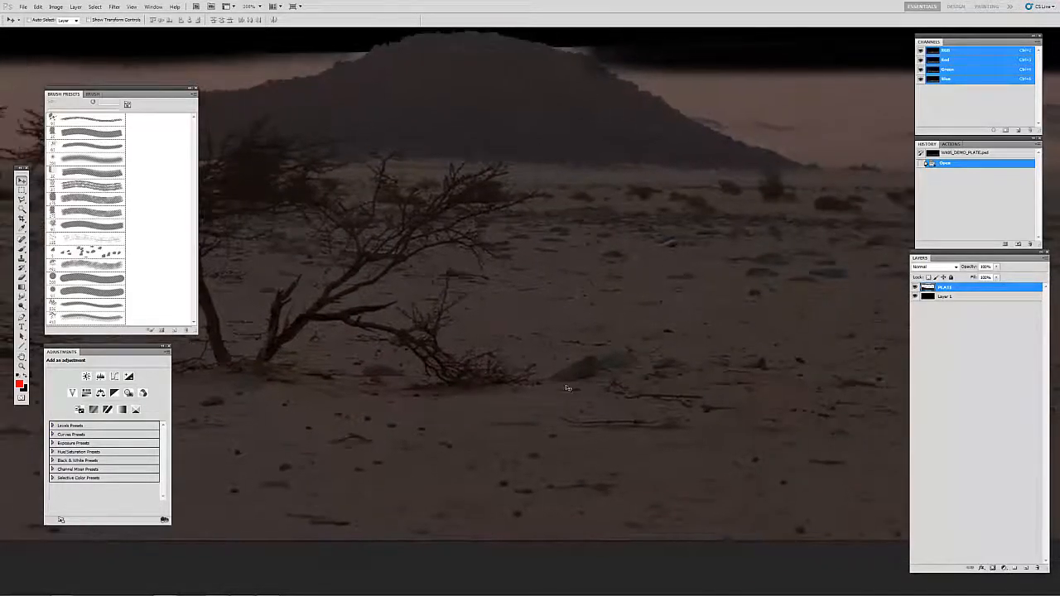
{"action": "key", "text": "z"}
{"action": "left_click", "coordinate": [610, 329], "text": "alt"}
{"action": "left_click", "coordinate": [611, 336], "text": "alt"}
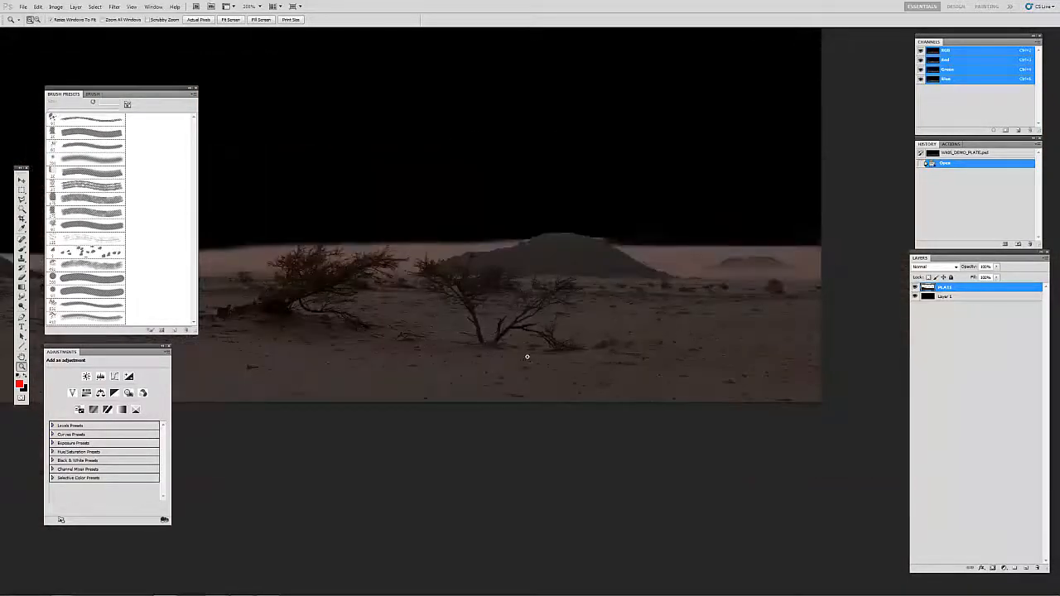
{"action": "left_click", "coordinate": [450, 336]}
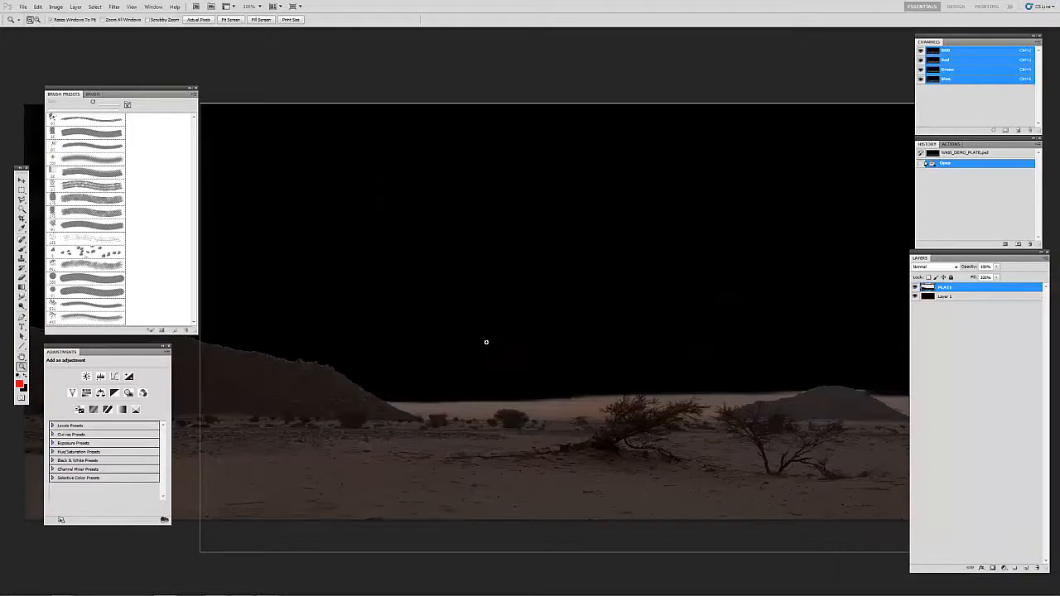
{"action": "left_click", "coordinate": [485, 343]}
{"action": "left_click", "coordinate": [474, 357], "text": "alt"}
{"action": "left_click", "coordinate": [478, 359], "text": "alt"}
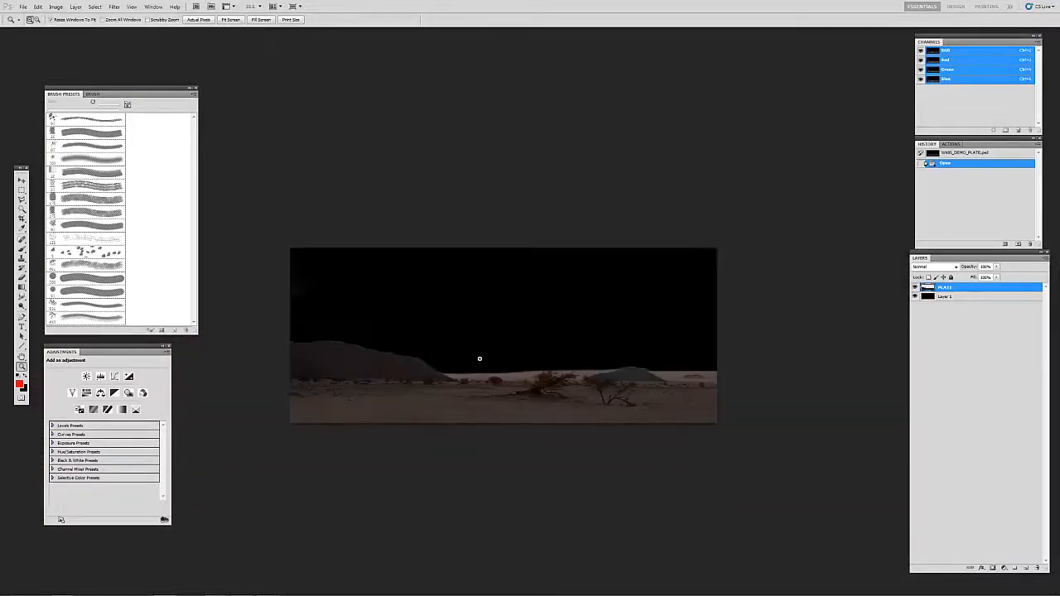
{"action": "left_click", "coordinate": [481, 353]}
Step: Return the plate to standard screen mode, switch to WK06_DEMO_part01.psd and show it in full screen mode with menu bar
{"action": "key", "text": "f"}
{"action": "left_click_drag", "start_coordinate": [378, 283], "coordinate": [394, 290]}
{"action": "key", "text": "Tab"}
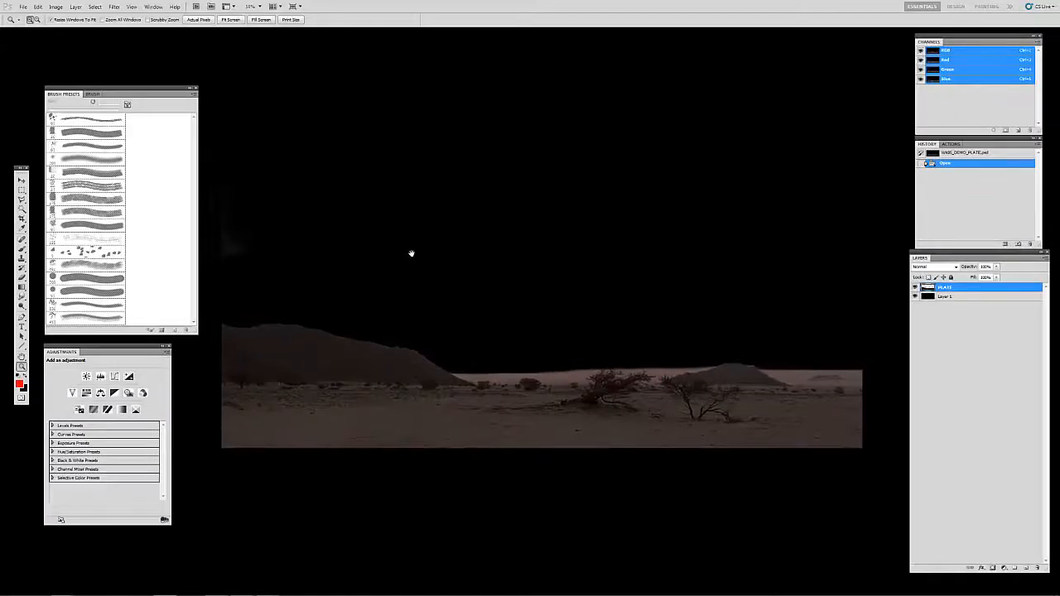
{"action": "key", "text": "f"}
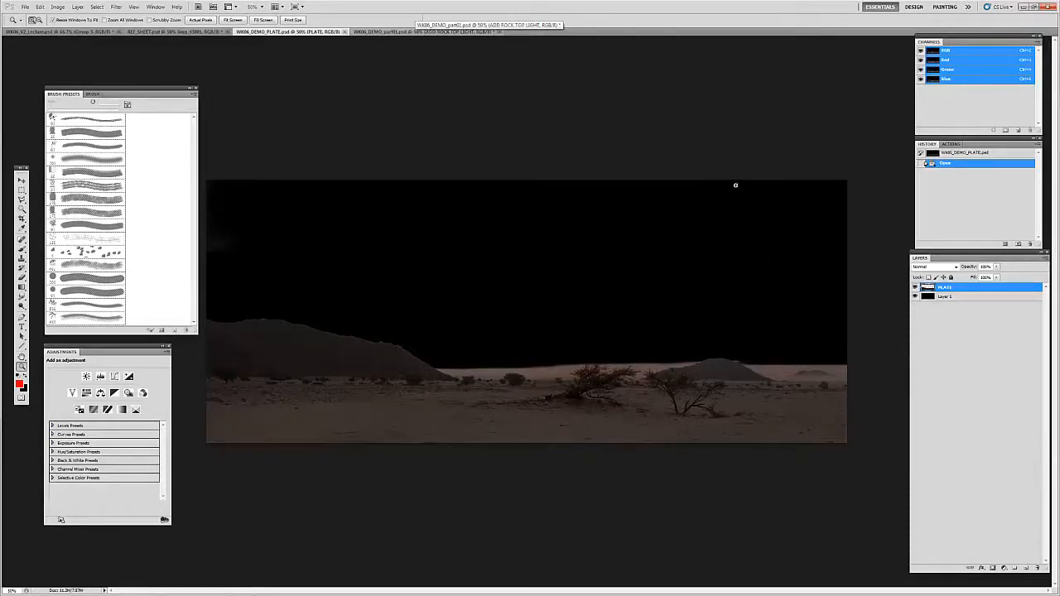
{"action": "left_click", "coordinate": [416, 33]}
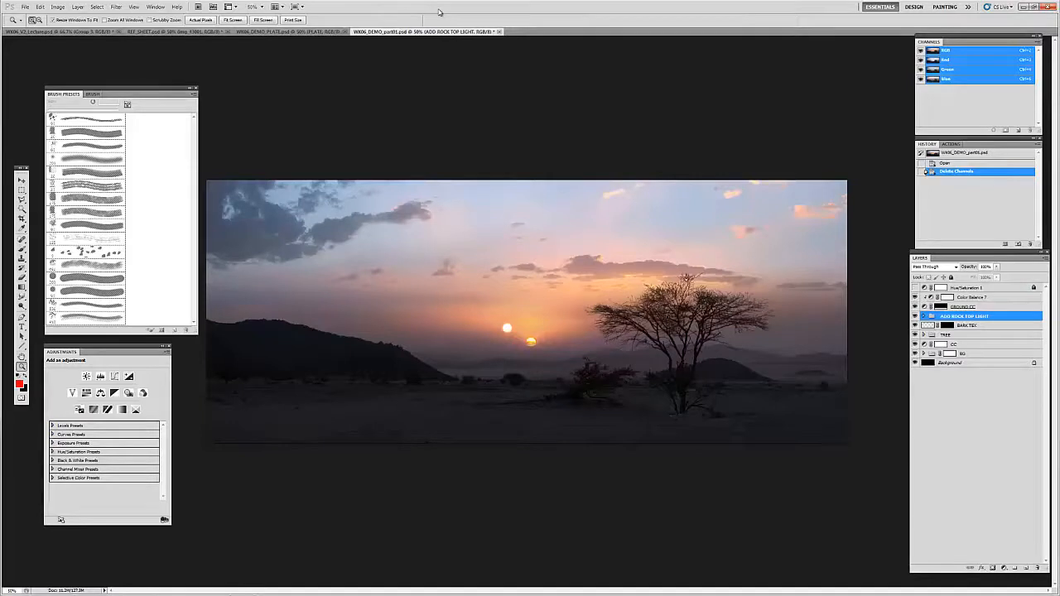
{"action": "key", "text": "v"}
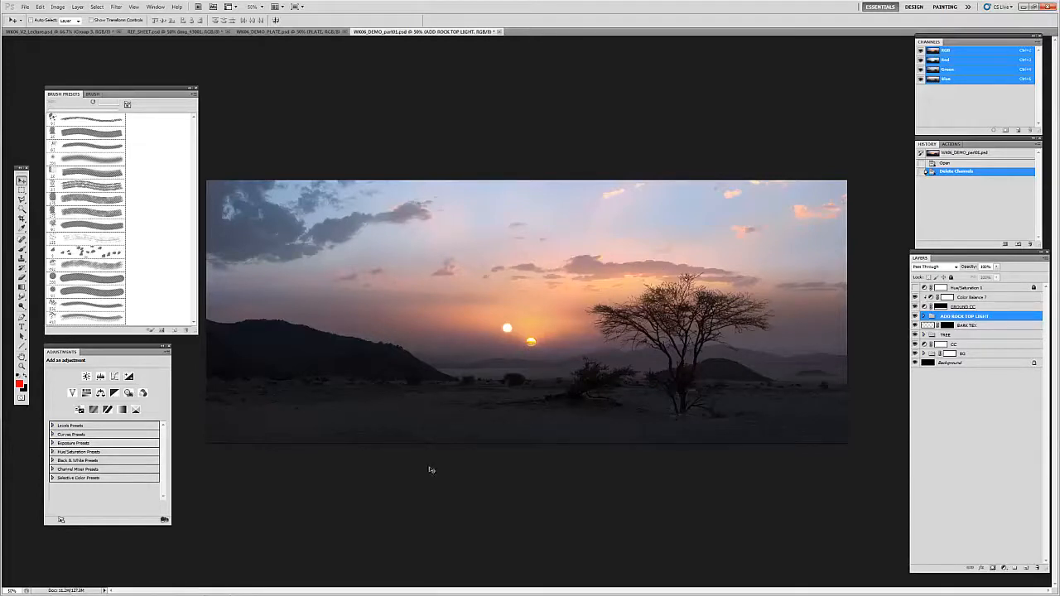
{"action": "key", "text": "z"}
{"action": "key", "text": "f"}
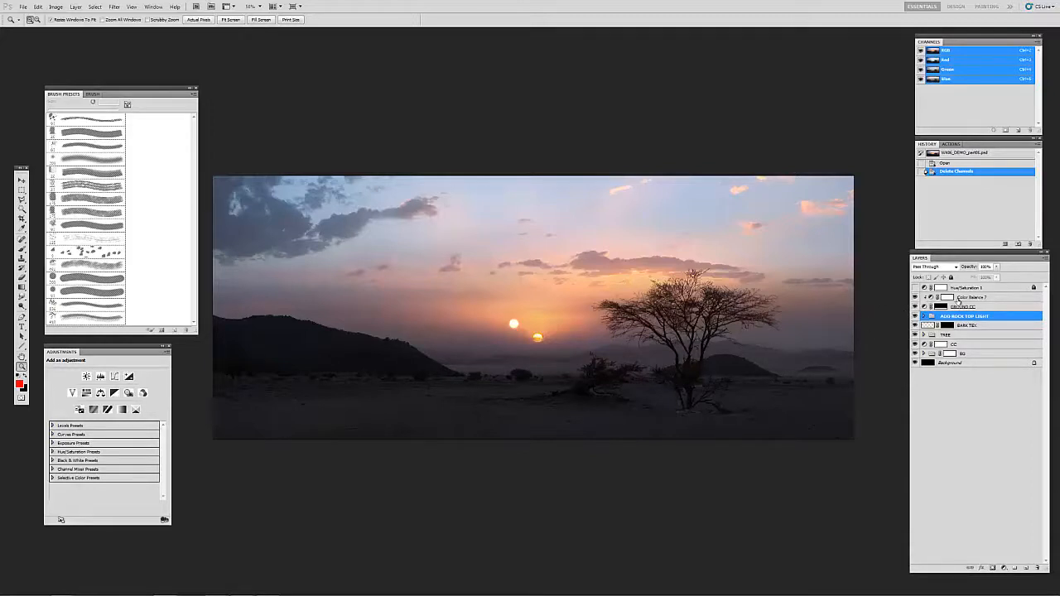
Step: Hide the ADD ROCK TOP LIGHT group, BARK TEX layer, TREE group and CC adjustment in the twin-sunset painting
{"action": "left_click", "coordinate": [915, 317]}
{"action": "left_click", "coordinate": [915, 334]}
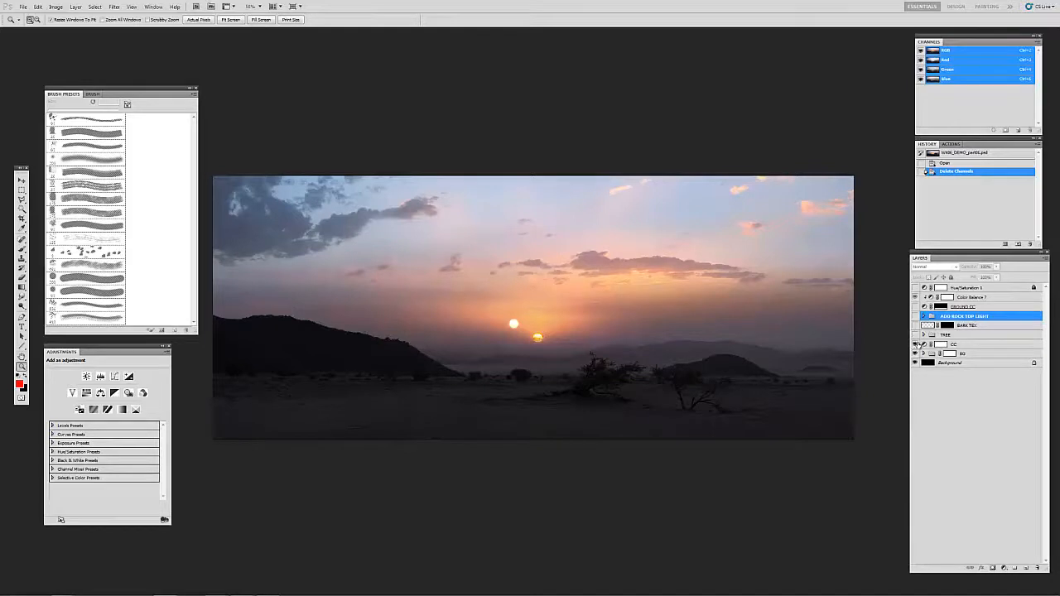
{"action": "left_click", "coordinate": [915, 343]}
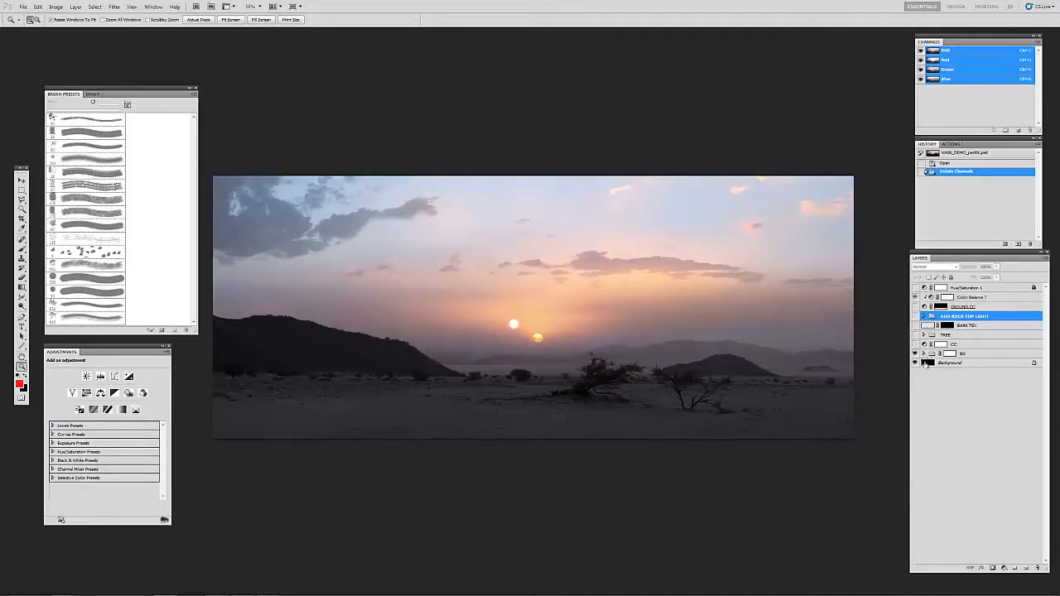
Step: Expand the BG group and hide its Branches, Layer 36, Hue/Saturation 7 and SKY BG entries to isolate PLATE
{"action": "left_click", "coordinate": [923, 354]}
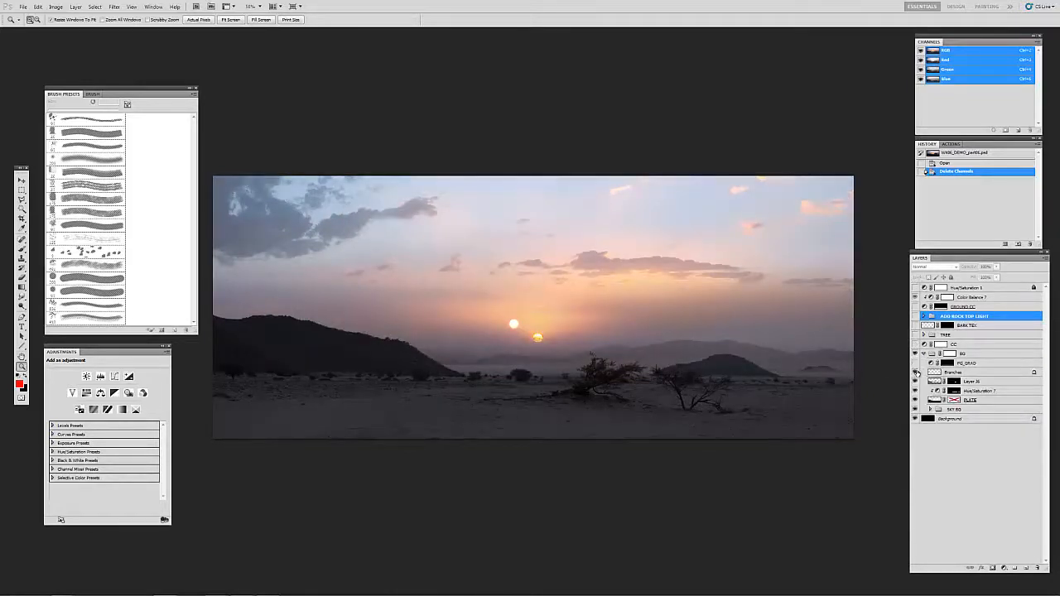
{"action": "left_click", "coordinate": [915, 373]}
{"action": "left_click", "coordinate": [915, 382]}
{"action": "left_click", "coordinate": [914, 392]}
{"action": "left_click", "coordinate": [915, 410]}
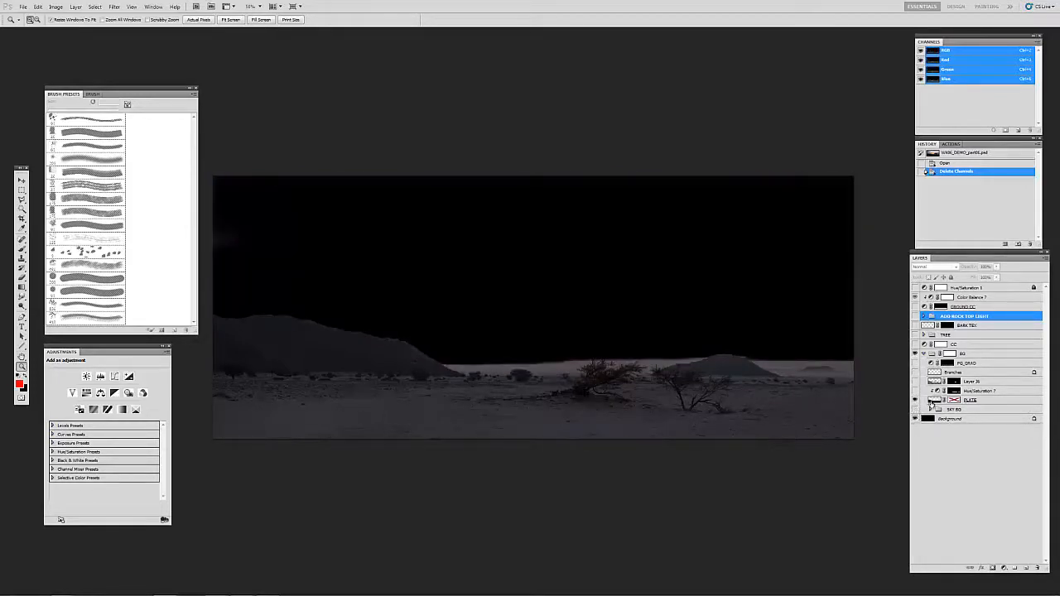
Step: Delete the disabled layer mask from the PLATE layer and select that layer
{"action": "left_click_drag", "start_coordinate": [958, 402], "coordinate": [1037, 567]}
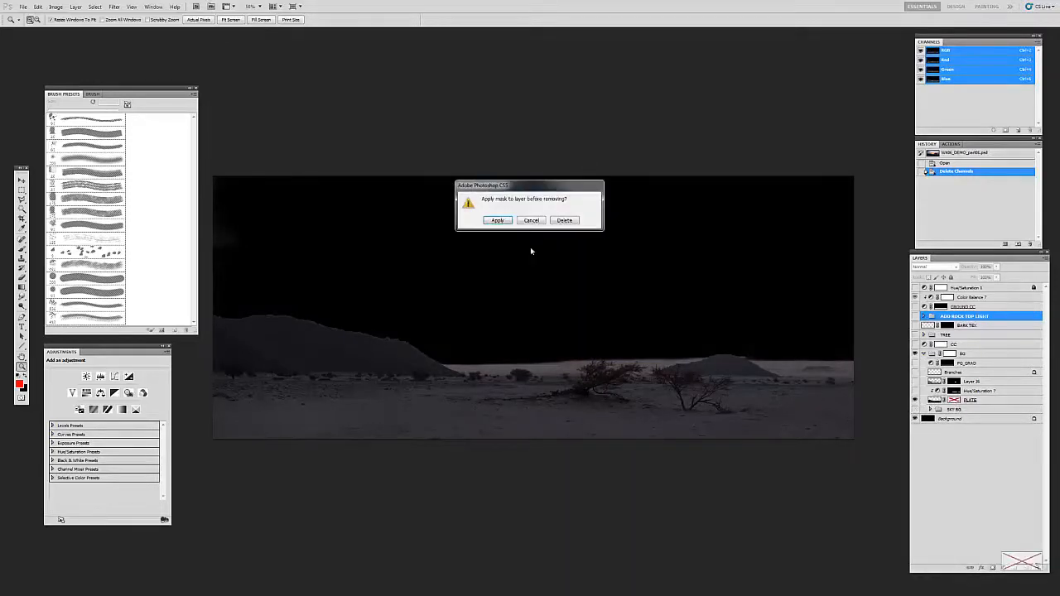
{"action": "left_click", "coordinate": [499, 220]}
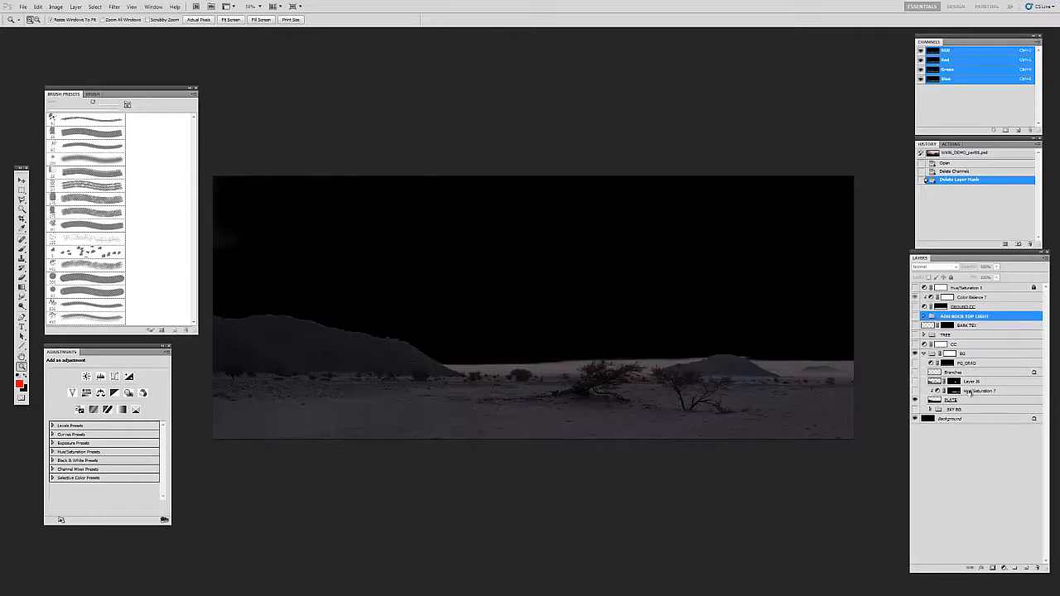
{"action": "left_click", "coordinate": [943, 401]}
{"action": "key", "text": "v"}
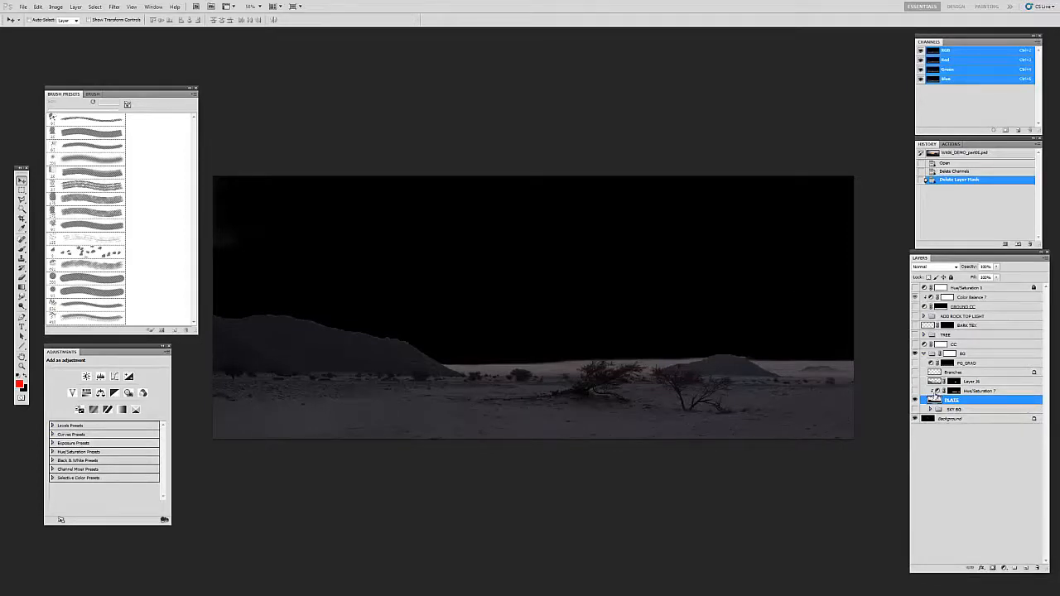
Step: Show the Hue/Saturation 7 adjustment above PLATE and examine the leaning shrub and horizon up close
{"action": "left_click", "coordinate": [938, 390]}
{"action": "left_click", "coordinate": [913, 390]}
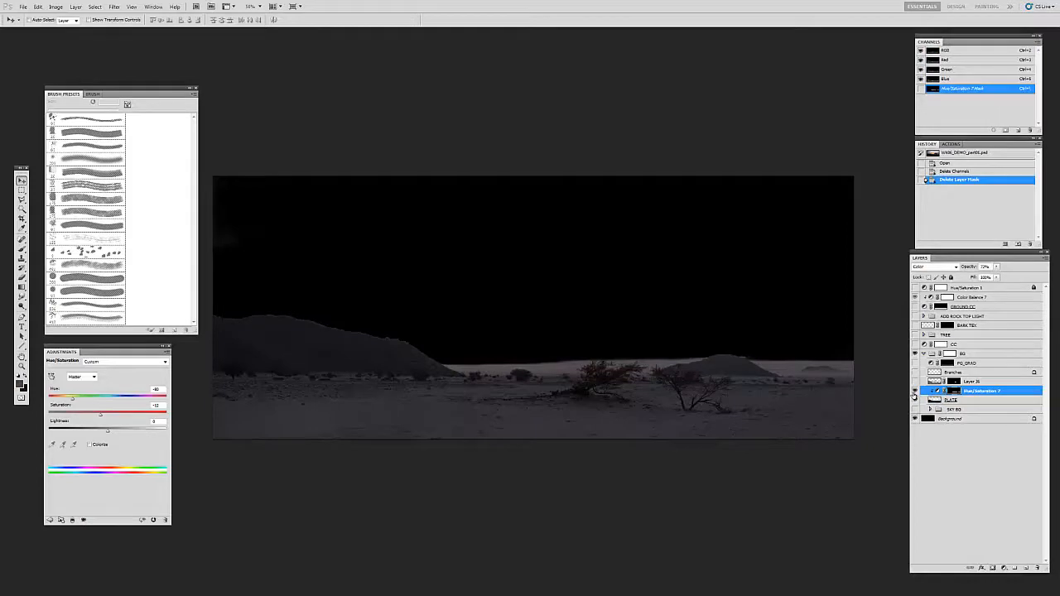
{"action": "key", "text": "z"}
{"action": "left_click", "coordinate": [658, 371]}
{"action": "left_click", "coordinate": [638, 373]}
{"action": "left_click", "coordinate": [646, 360]}
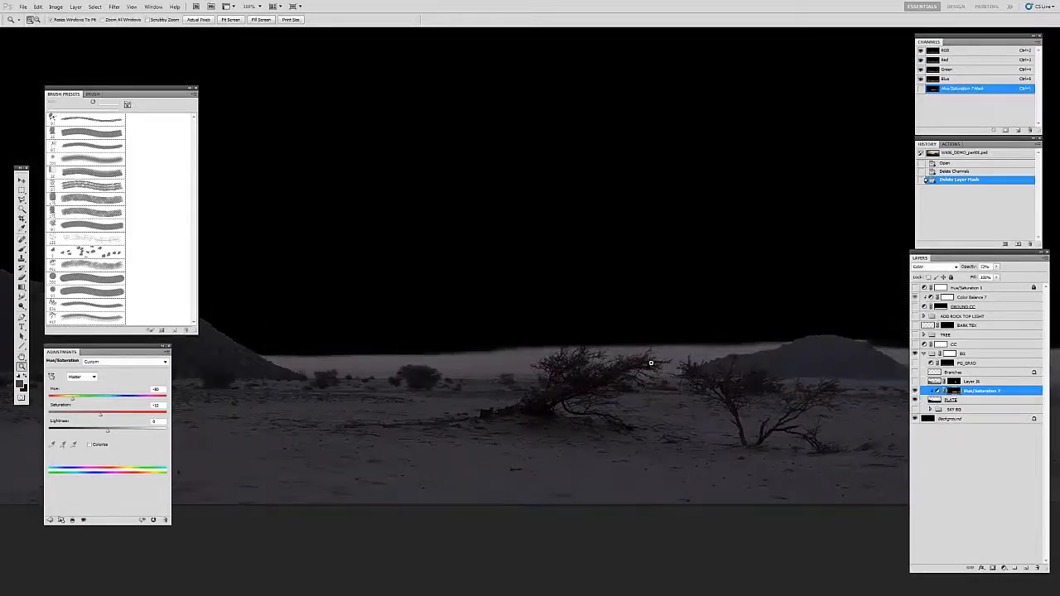
{"action": "left_click", "coordinate": [647, 362]}
{"action": "left_click_drag", "start_coordinate": [618, 369], "coordinate": [695, 366]}
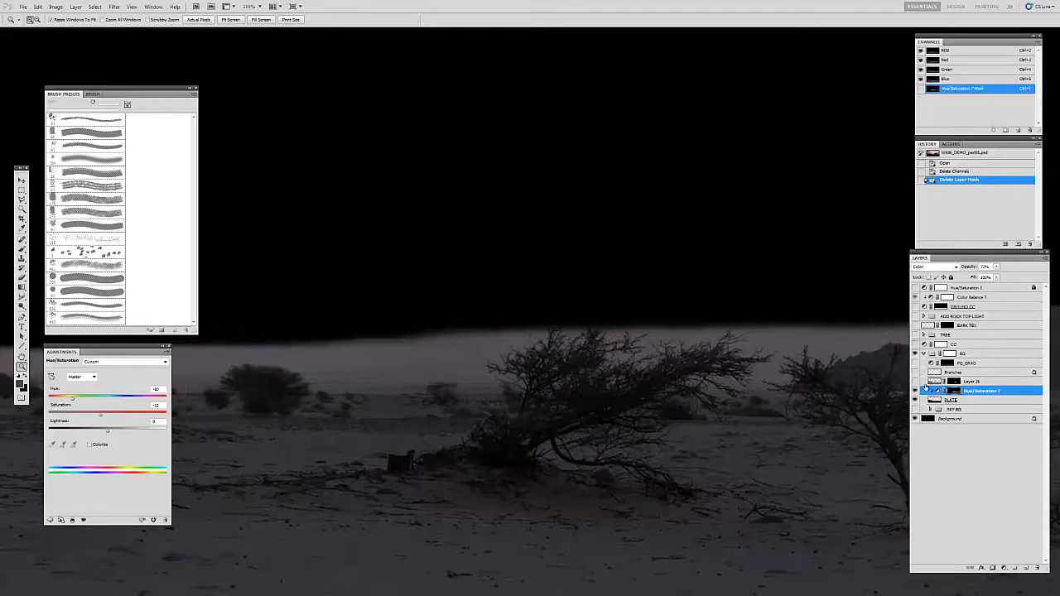
Step: Compare the horizon and shrubs with and without the Hue/Saturation 7 adjustment, and return to the whole plate view
{"action": "left_click", "coordinate": [913, 383]}
{"action": "left_click", "coordinate": [915, 392]}
{"action": "left_click", "coordinate": [915, 392]}
{"action": "left_click", "coordinate": [790, 391], "text": "alt"}
{"action": "left_click_drag", "start_coordinate": [792, 400], "coordinate": [620, 402]}
{"action": "left_click", "coordinate": [744, 398], "text": "alt"}
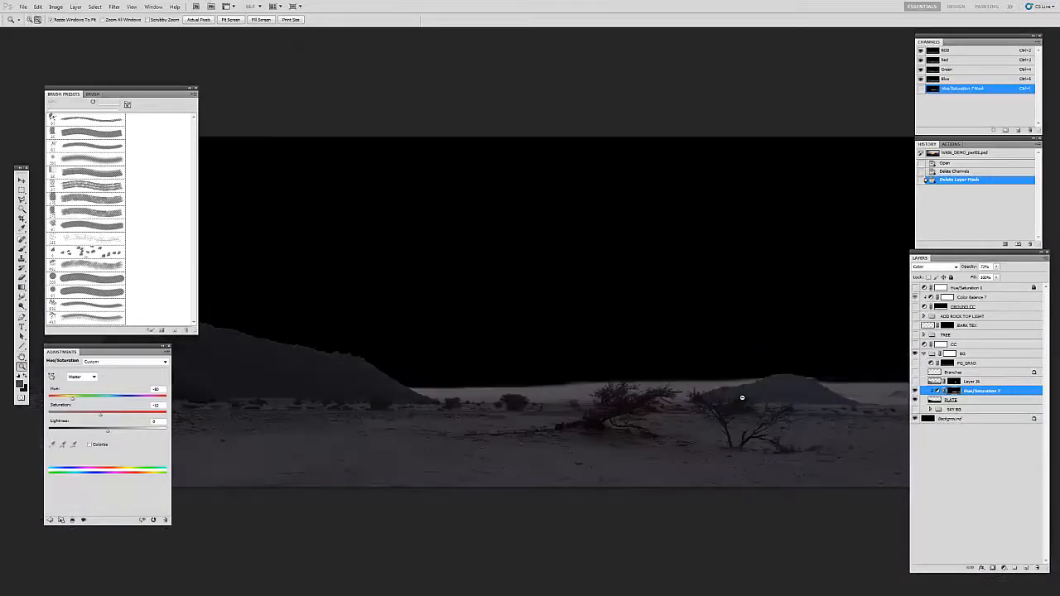
{"action": "left_click", "coordinate": [741, 401], "text": "alt"}
{"action": "key", "text": "v"}
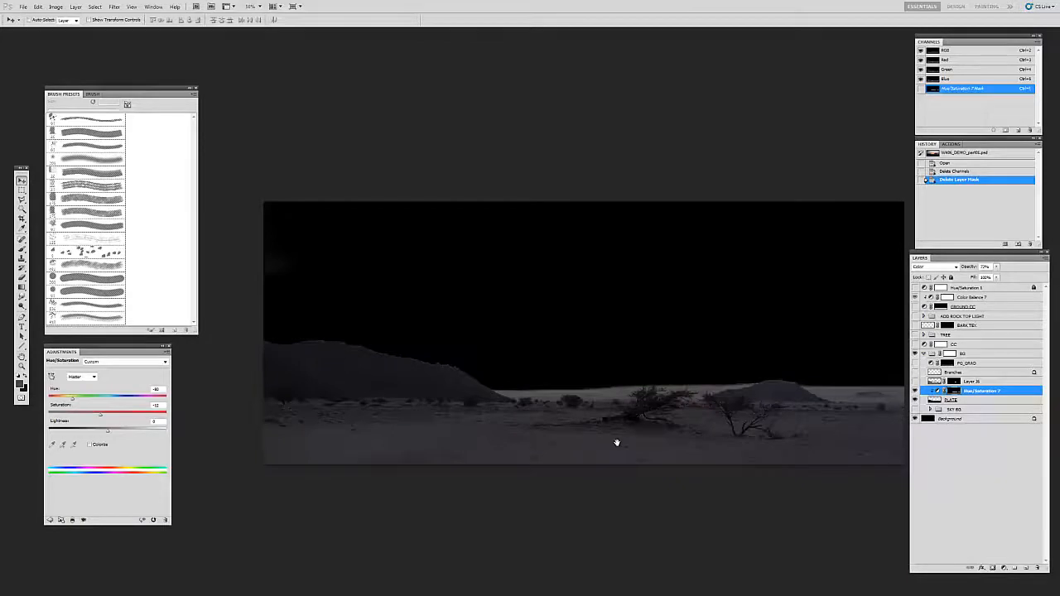
{"action": "left_click_drag", "start_coordinate": [611, 443], "coordinate": [574, 445]}
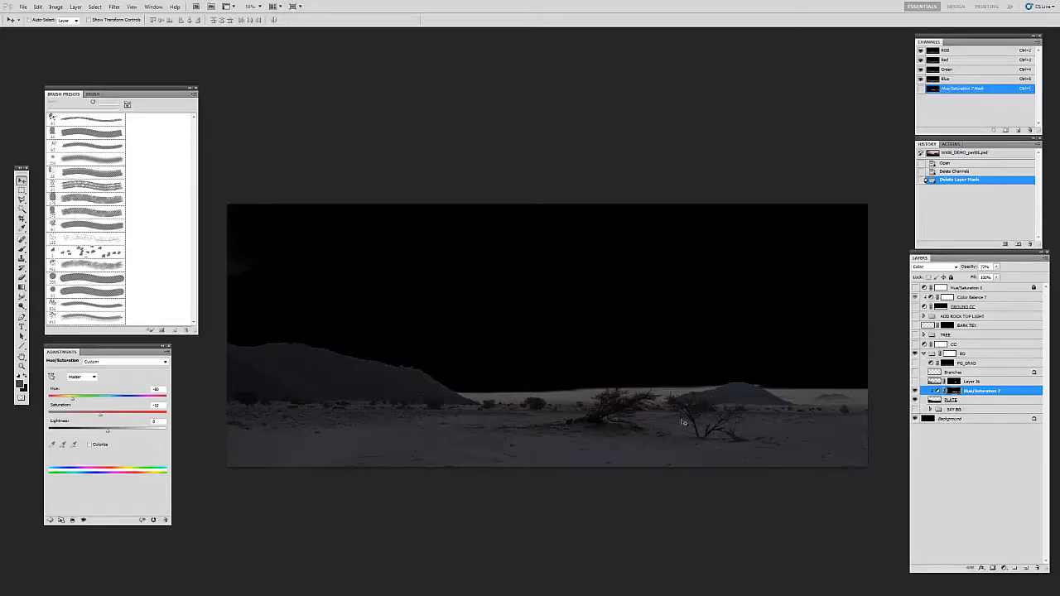
Step: Inspect the Hue/Saturation 7 mask on its own, return to the image, and move the Adjustments panel above the plate
{"action": "left_click", "coordinate": [953, 393], "text": "alt"}
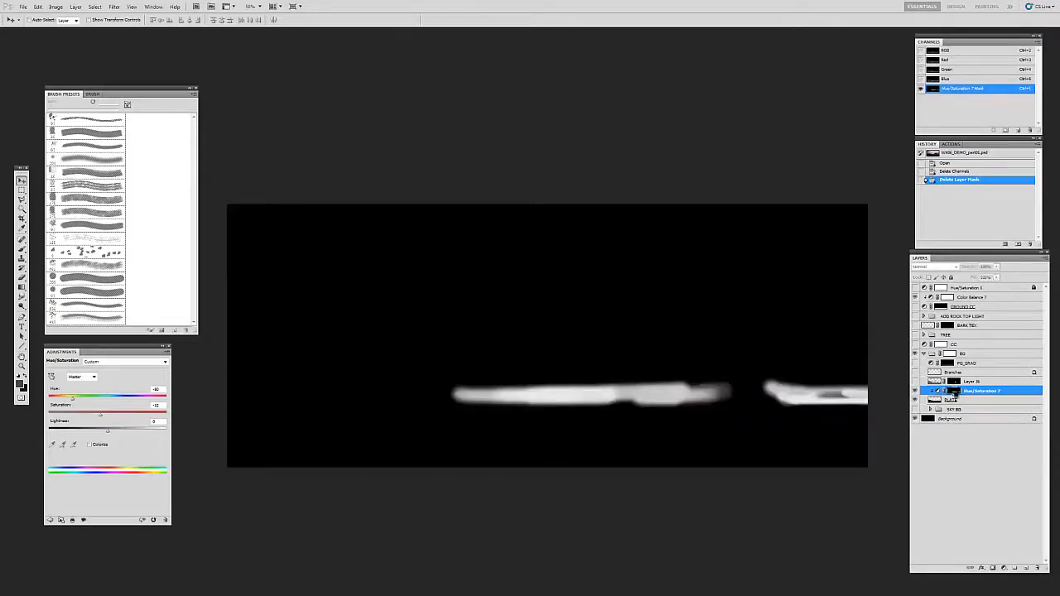
{"action": "left_click", "coordinate": [953, 395], "text": "alt"}
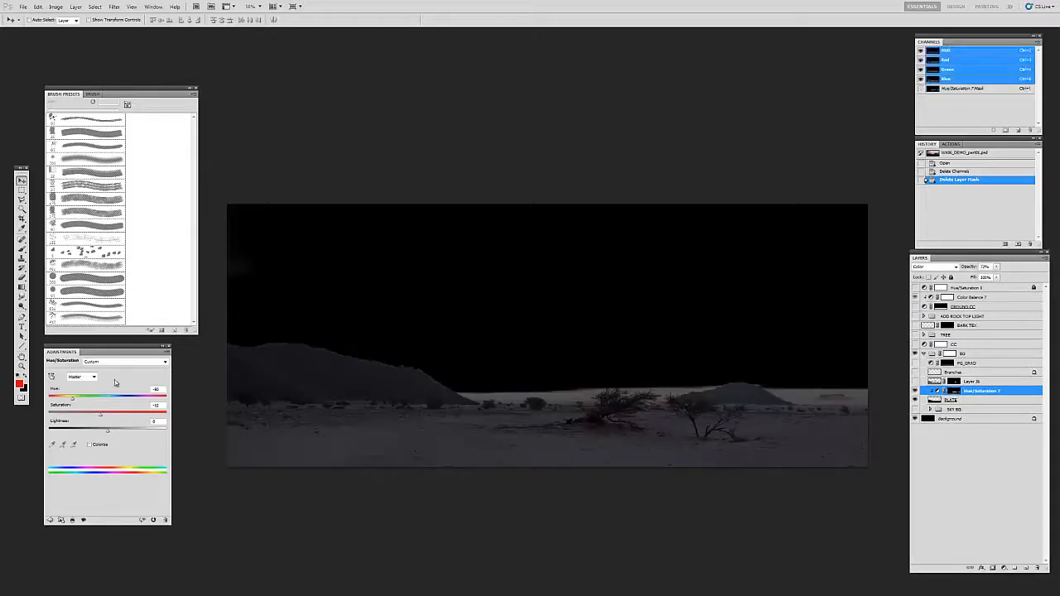
{"action": "left_click_drag", "start_coordinate": [121, 356], "coordinate": [374, 62]}
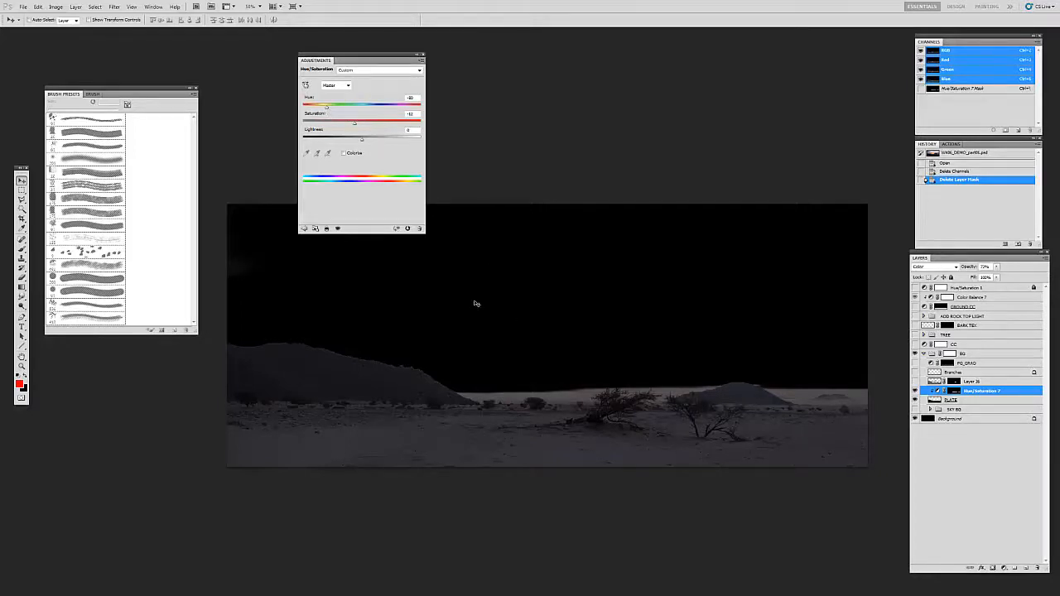
{"action": "left_click_drag", "start_coordinate": [531, 297], "coordinate": [552, 350]}
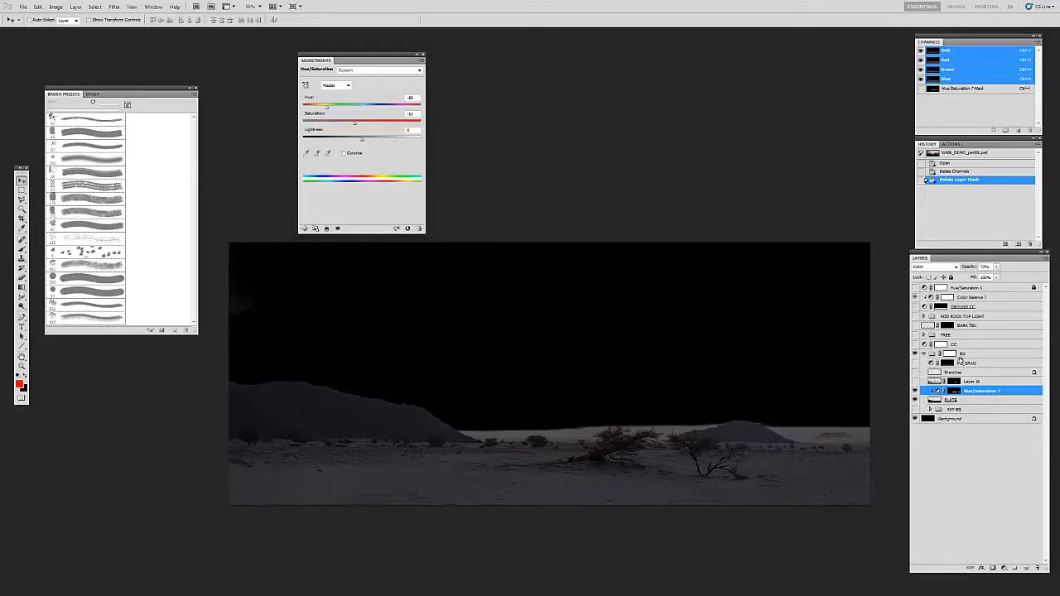
Step: Show Layer 36 and the Branches layer in the BG group and check the leaning shrub's branches up close
{"action": "left_click", "coordinate": [933, 385]}
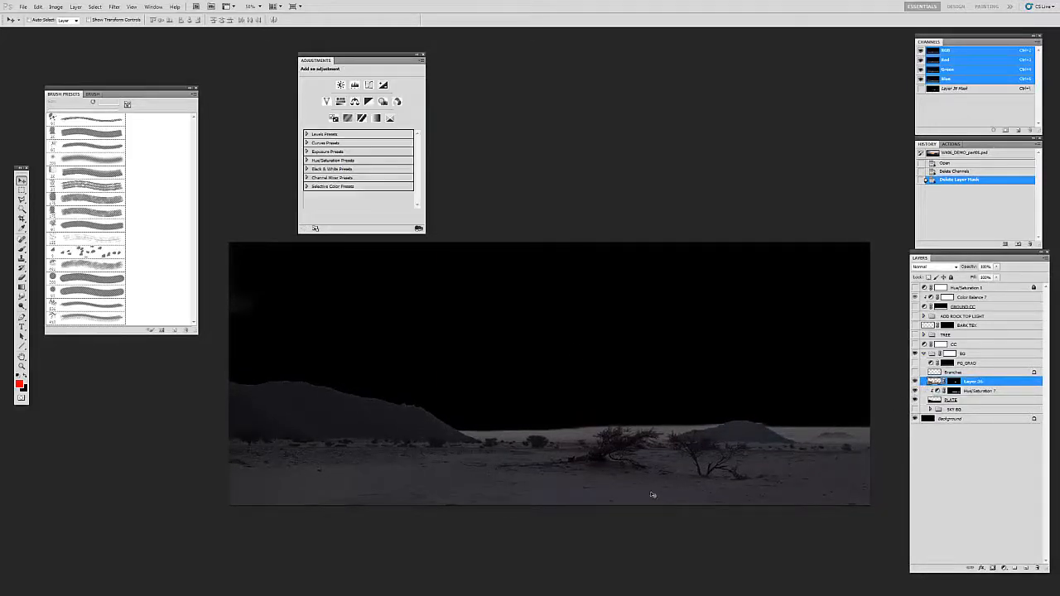
{"action": "left_click", "coordinate": [940, 374]}
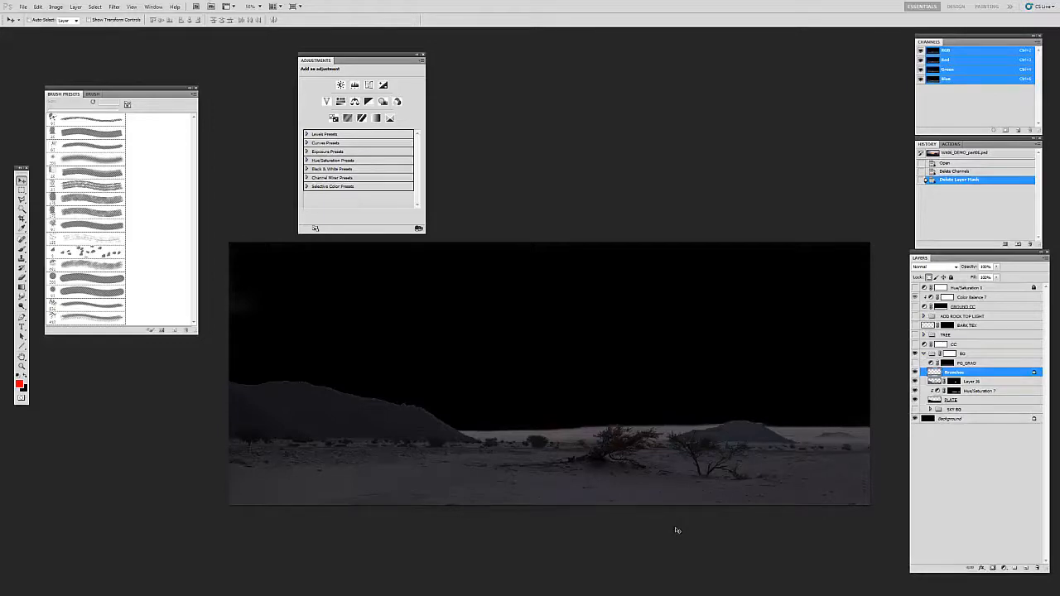
{"action": "key", "text": "z"}
{"action": "left_click", "coordinate": [540, 449]}
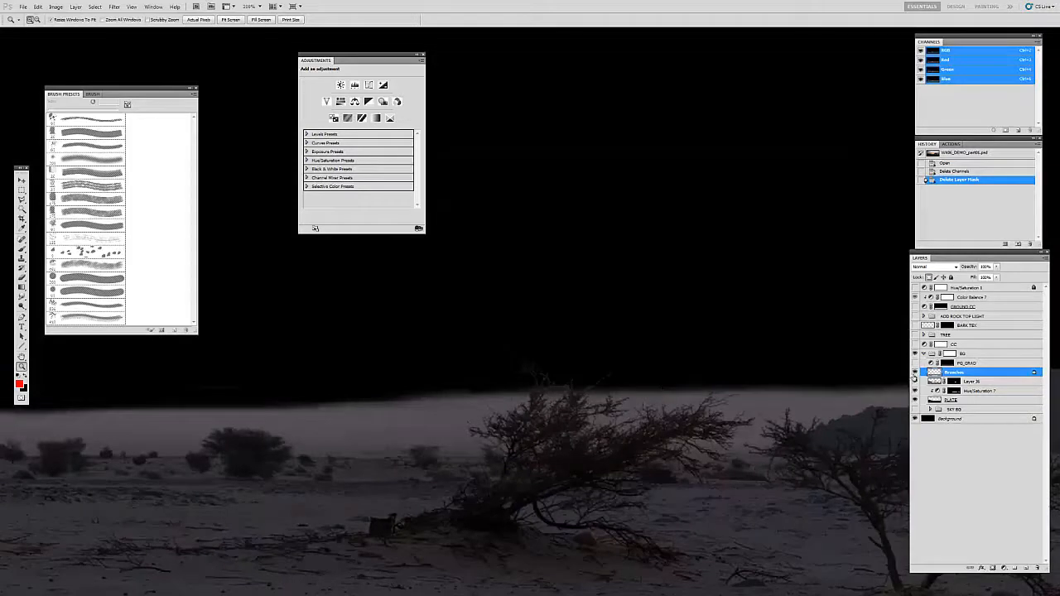
{"action": "left_click", "coordinate": [705, 396], "text": "alt"}
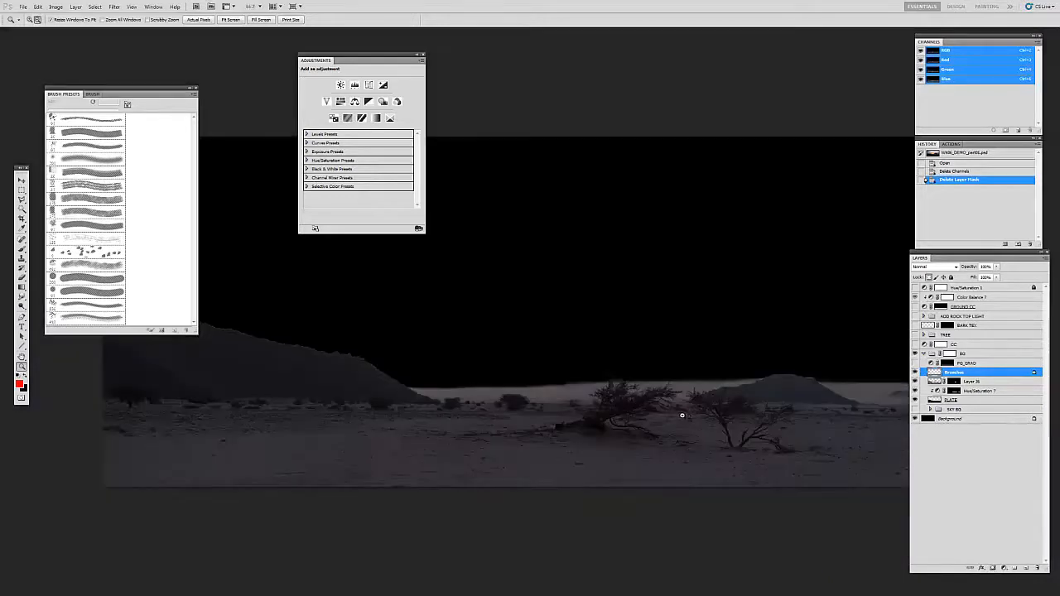
{"action": "left_click", "coordinate": [674, 414], "text": "alt"}
Step: Show and select the FG_GRAD Curves adjustment in the BG group and view its effect on the whole plate
{"action": "left_click", "coordinate": [965, 363]}
{"action": "left_click", "coordinate": [588, 452], "text": "alt"}
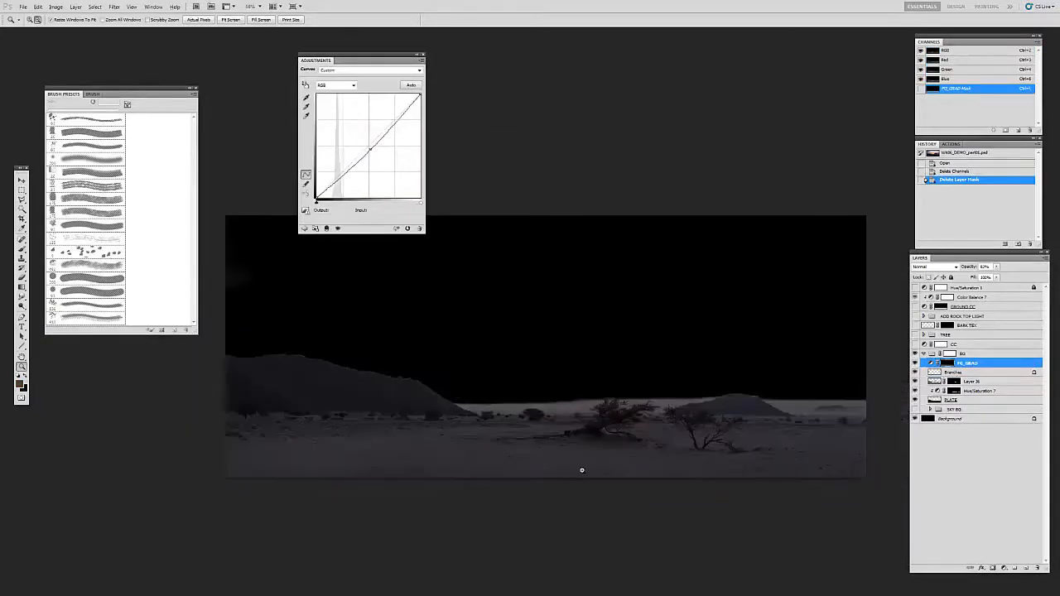
{"action": "key", "text": "v"}
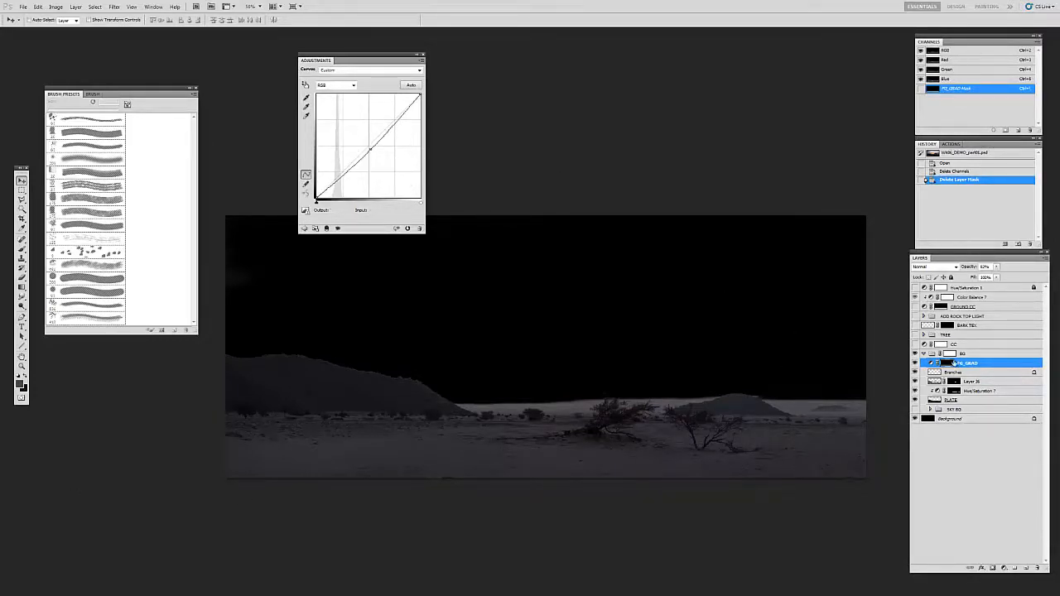
Step: Try a slight shift of the FG_GRAD curve's midpoint, undo it, and collapse the BG group
{"action": "left_click_drag", "start_coordinate": [371, 149], "coordinate": [375, 156]}
{"action": "key", "text": "ctrl+z"}
{"action": "left_click_drag", "start_coordinate": [640, 381], "coordinate": [601, 383]}
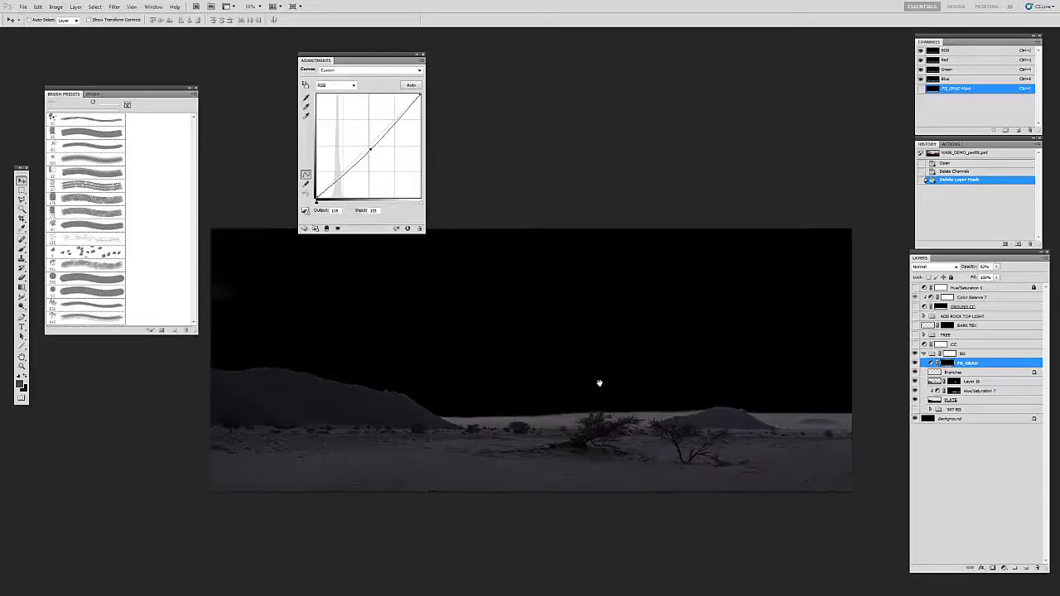
{"action": "left_click", "coordinate": [924, 353]}
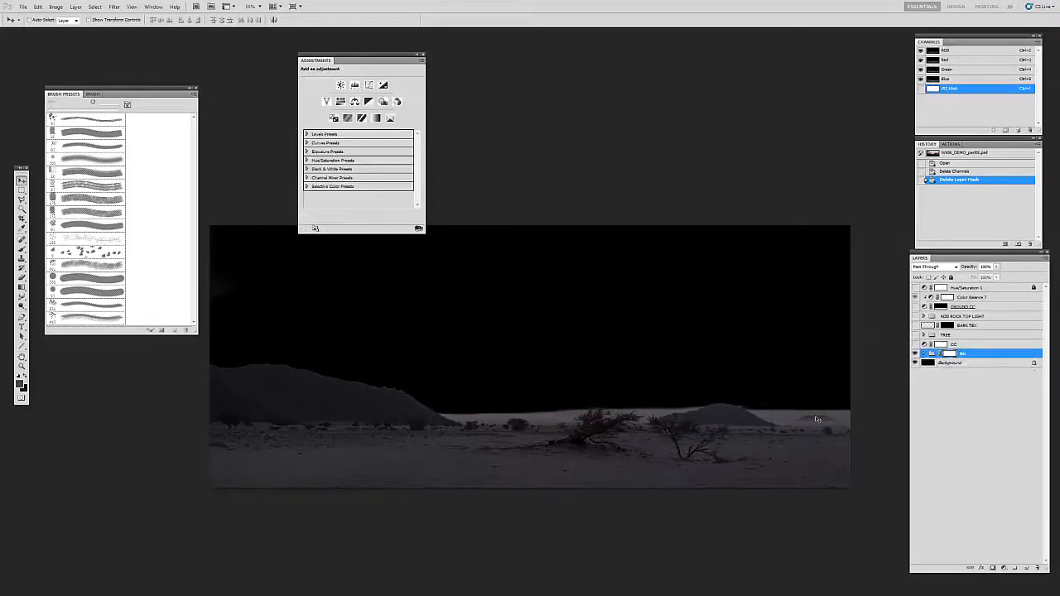
Step: Expand the BG and SKY BG groups, show SKY BG, and hide everything inside it except the base sky, Layer 6
{"action": "left_click", "coordinate": [924, 354]}
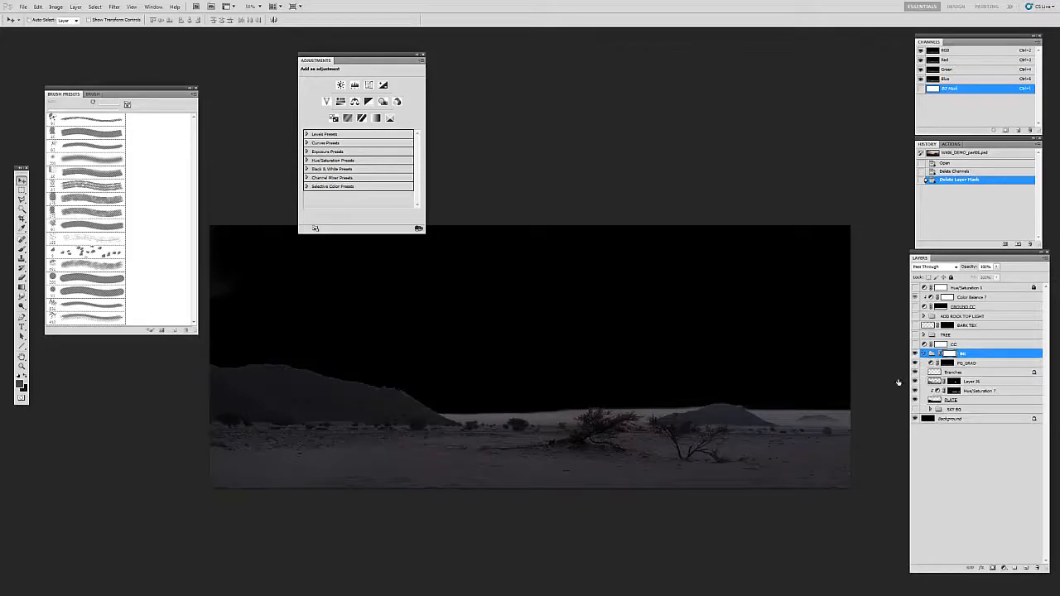
{"action": "left_click", "coordinate": [930, 409]}
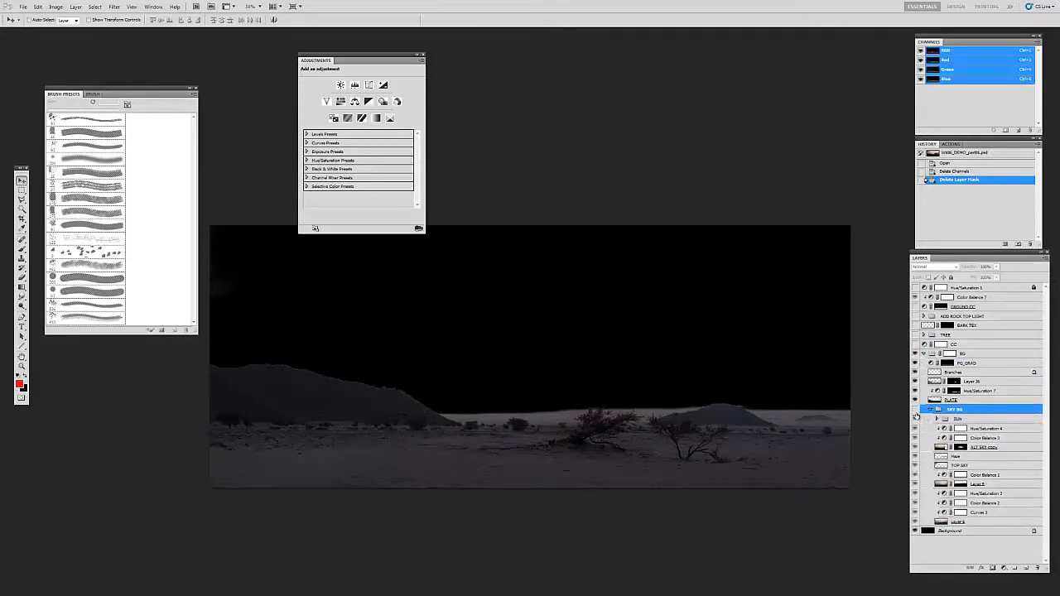
{"action": "left_click", "coordinate": [914, 410]}
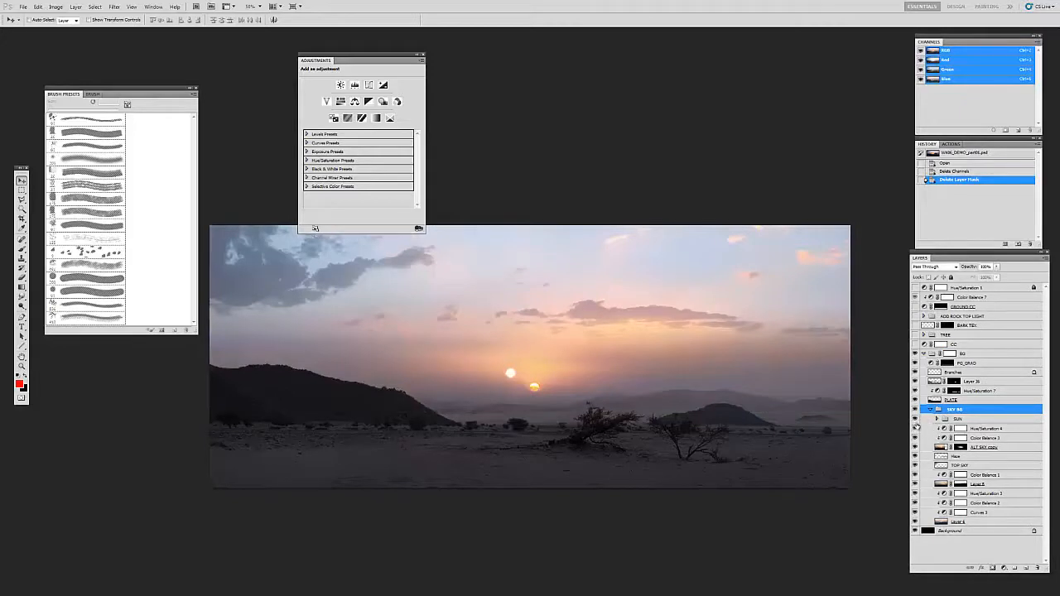
{"action": "left_click_drag", "start_coordinate": [915, 419], "coordinate": [916, 515]}
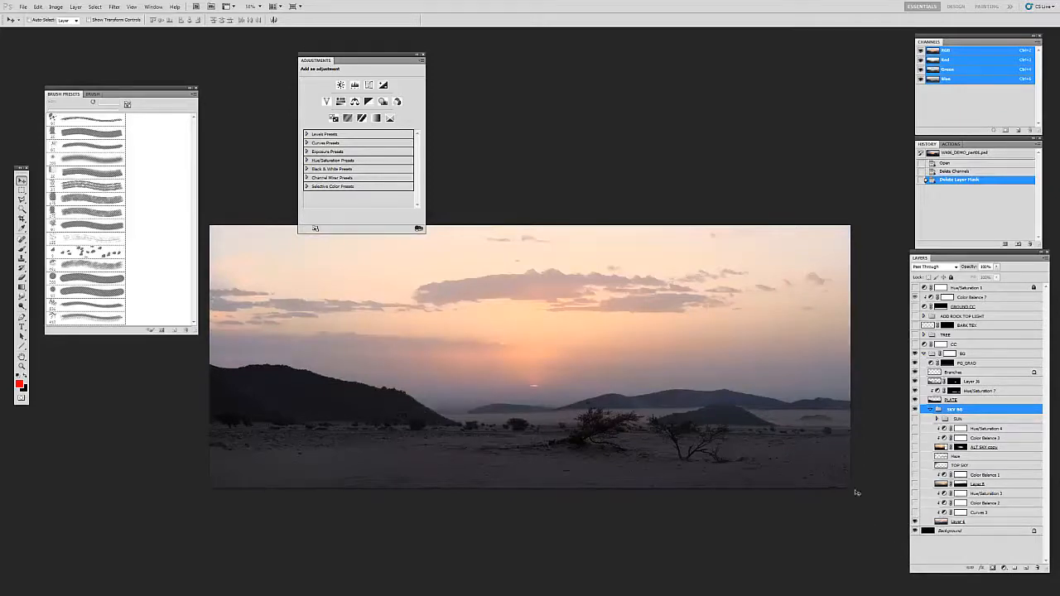
Step: Leave full-screen view and compare the base sky with the sunset photos in REF_SHEET.psd
{"action": "key", "text": "f"}
{"action": "key", "text": "f"}
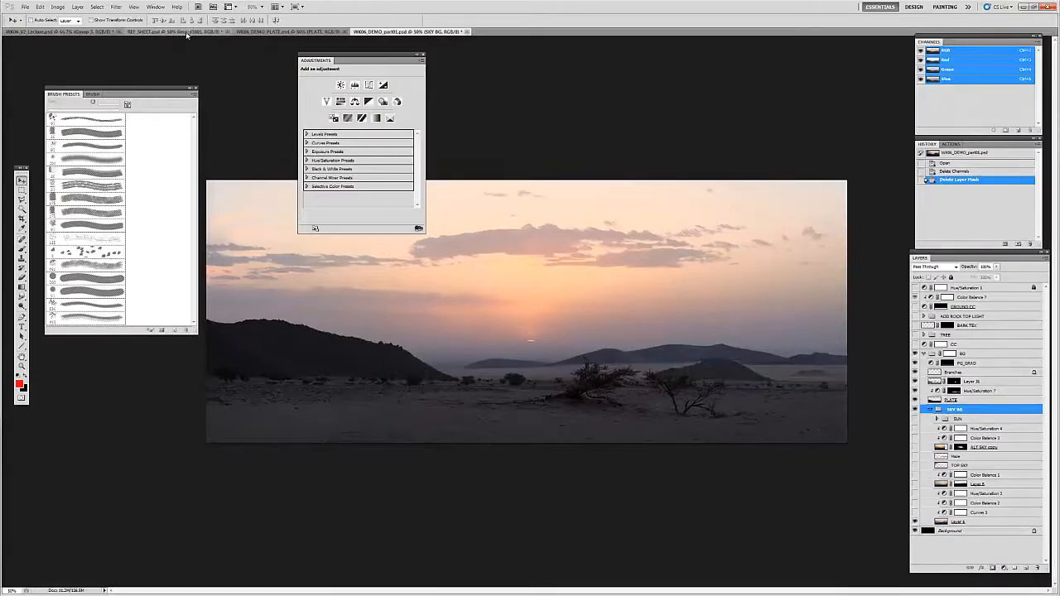
{"action": "left_click", "coordinate": [187, 33]}
{"action": "left_click_drag", "start_coordinate": [724, 362], "coordinate": [713, 291]}
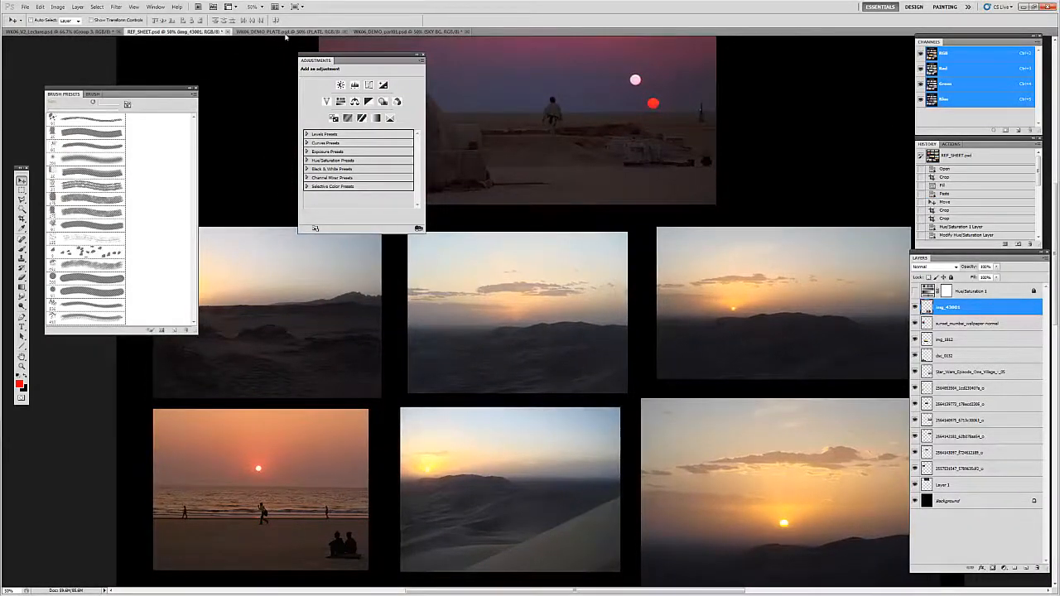
{"action": "left_click", "coordinate": [391, 31]}
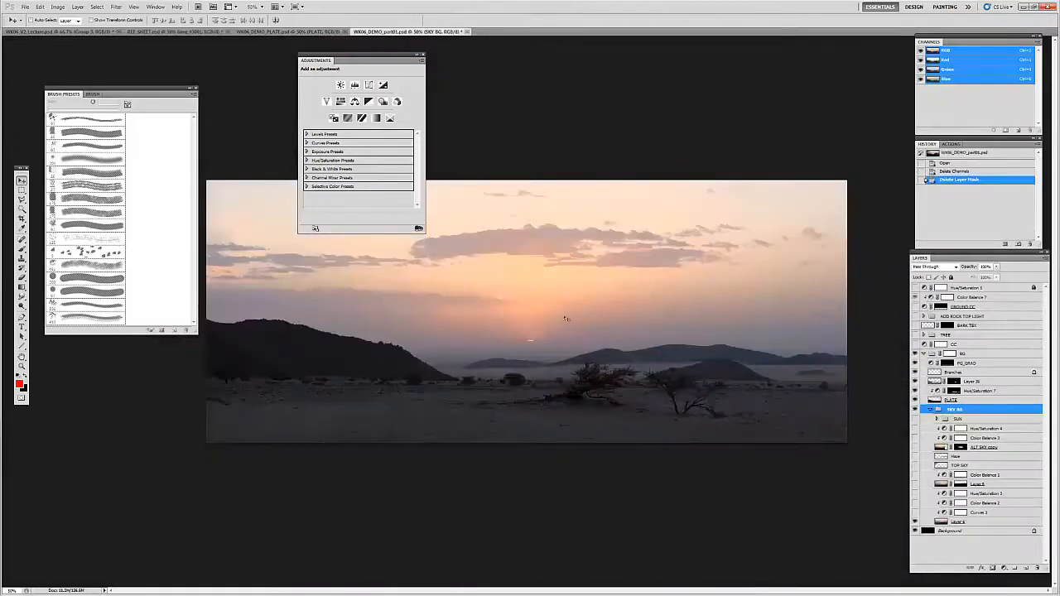
Step: Copy the sky and horizon area of the central sunset photo in REF_SHEET.psd, using a rectangular selection at 100% zoom
{"action": "left_click", "coordinate": [187, 31]}
{"action": "key", "text": "z"}
{"action": "left_click", "coordinate": [526, 332]}
{"action": "left_click", "coordinate": [527, 332]}
{"action": "key", "text": "v"}
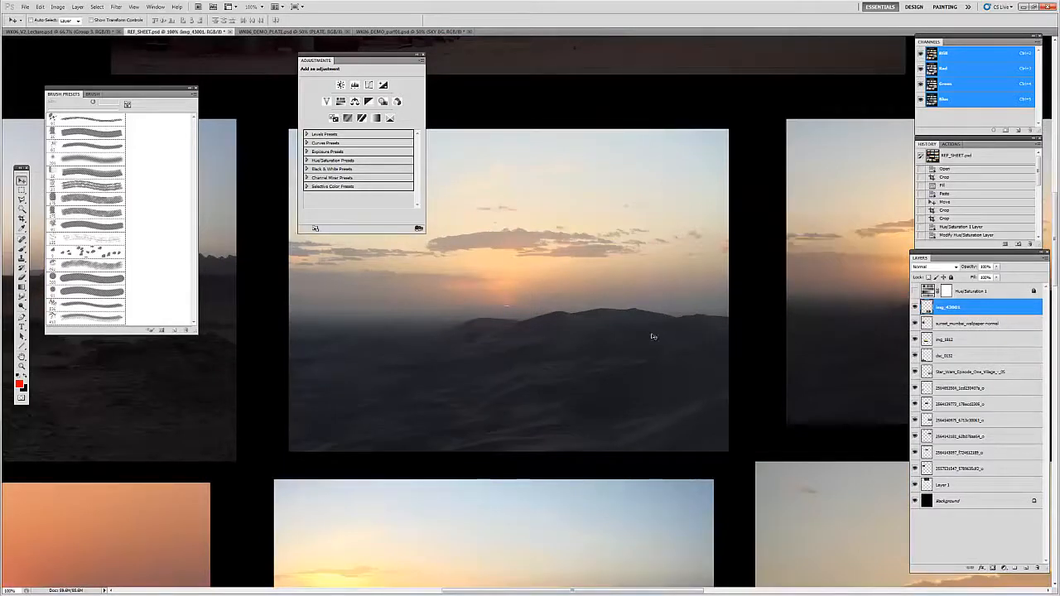
{"action": "left_click_drag", "start_coordinate": [558, 309], "coordinate": [567, 381]}
{"action": "key", "text": "m"}
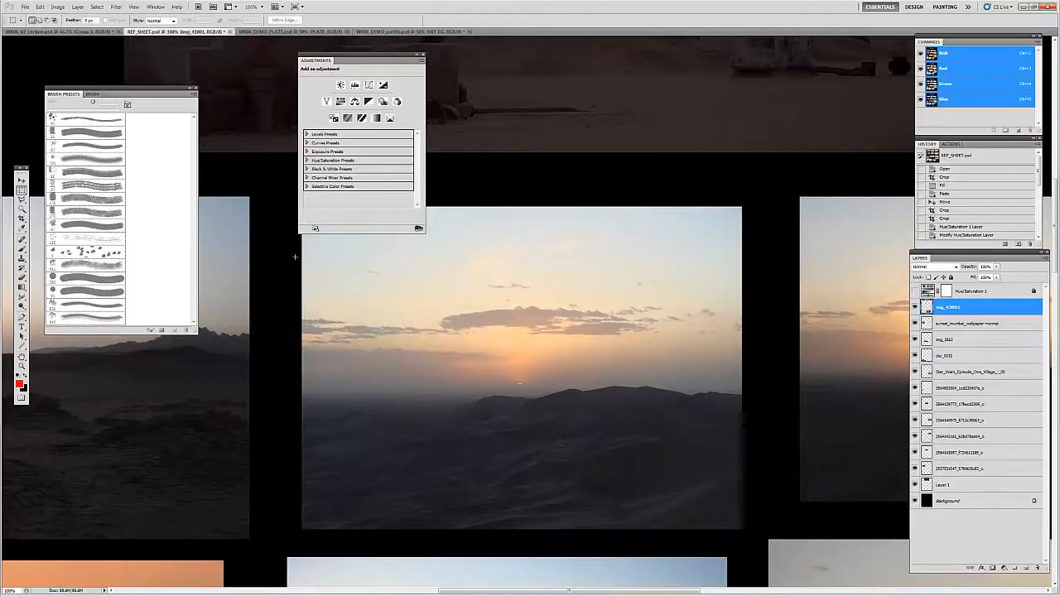
{"action": "left_click_drag", "start_coordinate": [290, 198], "coordinate": [750, 426]}
{"action": "key", "text": "v"}
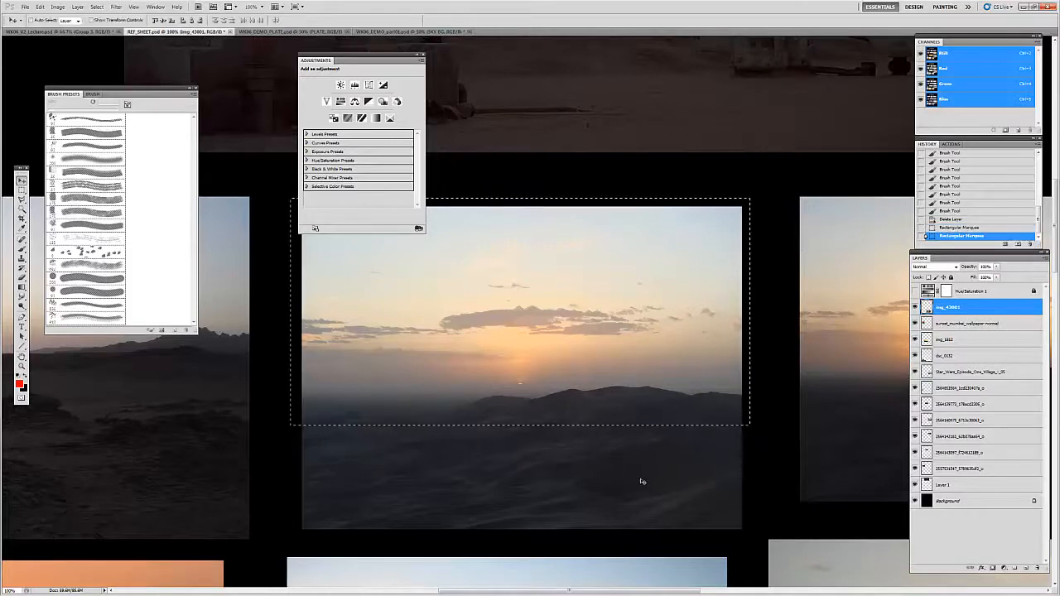
{"action": "left_click", "coordinate": [642, 483], "text": "ctrl"}
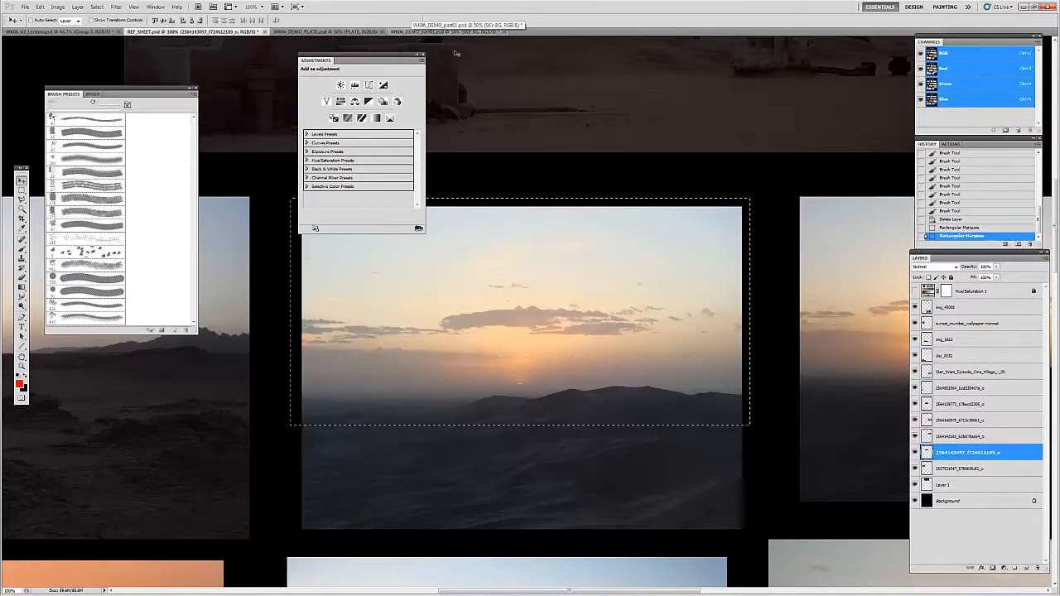
Step: Paste the copied sunset above the SUN group in WK06_DEMO_part01.psd and move it over the hill side of the painting
{"action": "left_click", "coordinate": [436, 33]}
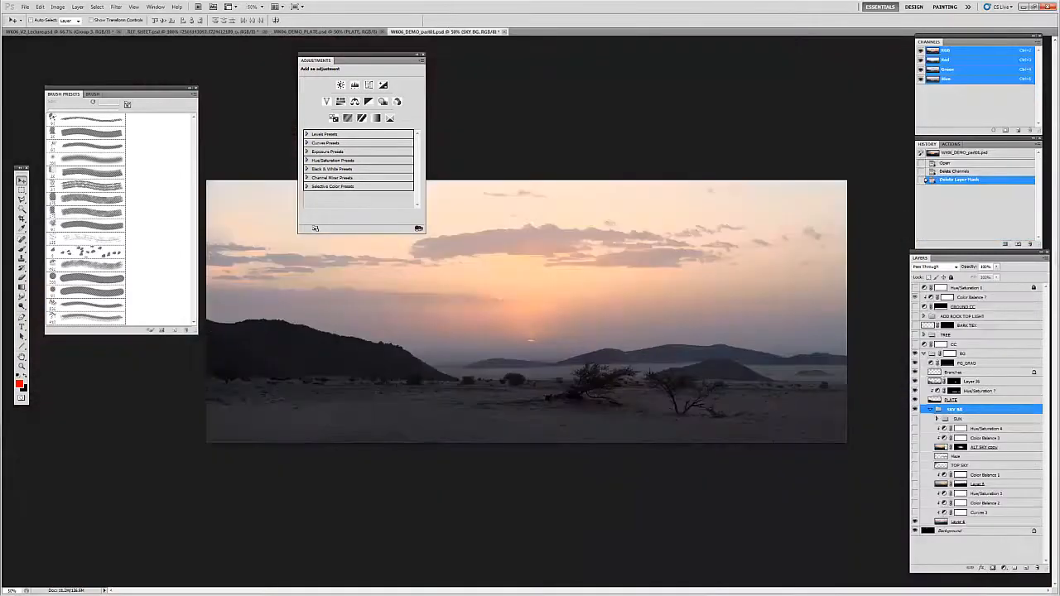
{"action": "left_click", "coordinate": [949, 420]}
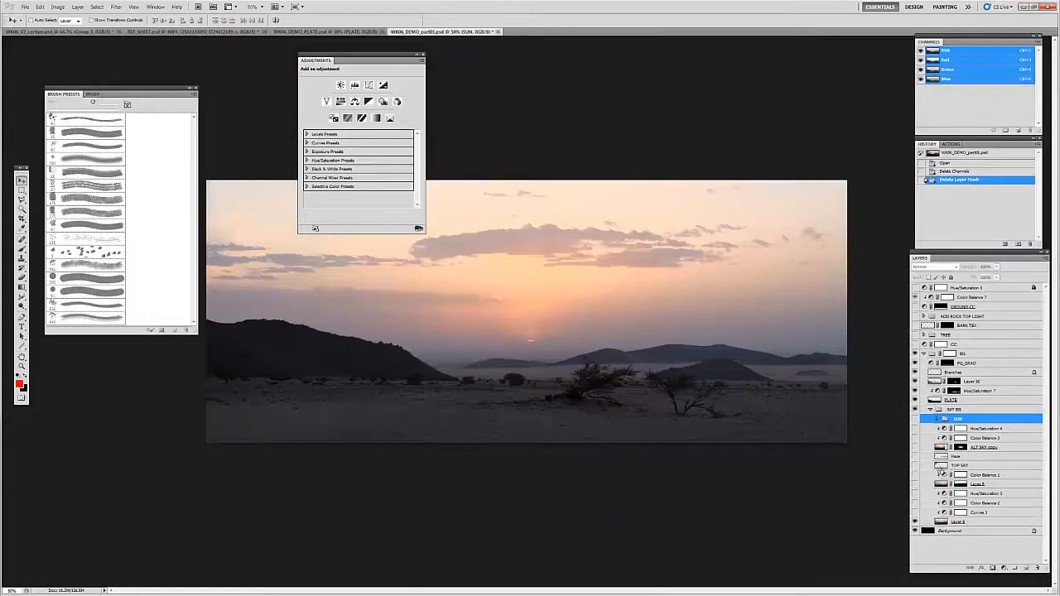
{"action": "key", "text": "ctrl+v"}
{"action": "left_click_drag", "start_coordinate": [530, 330], "coordinate": [409, 307]}
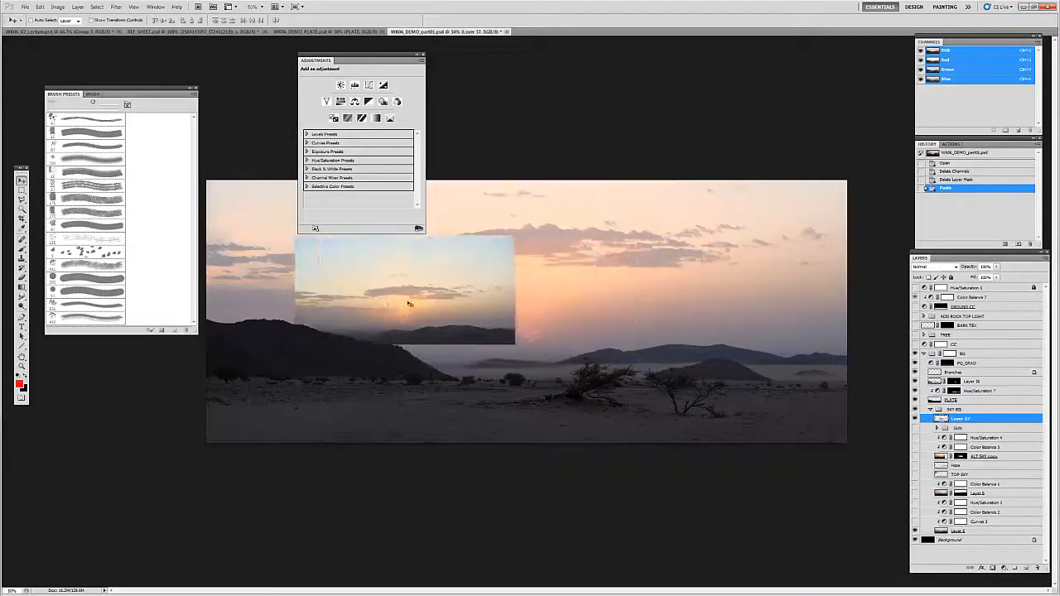
Step: Scale the pasted sunset to about 295% with Free Transform and position its horizon behind the desert plate
{"action": "key", "text": "ctrl+t"}
{"action": "left_click_drag", "start_coordinate": [515, 345], "coordinate": [672, 325]}
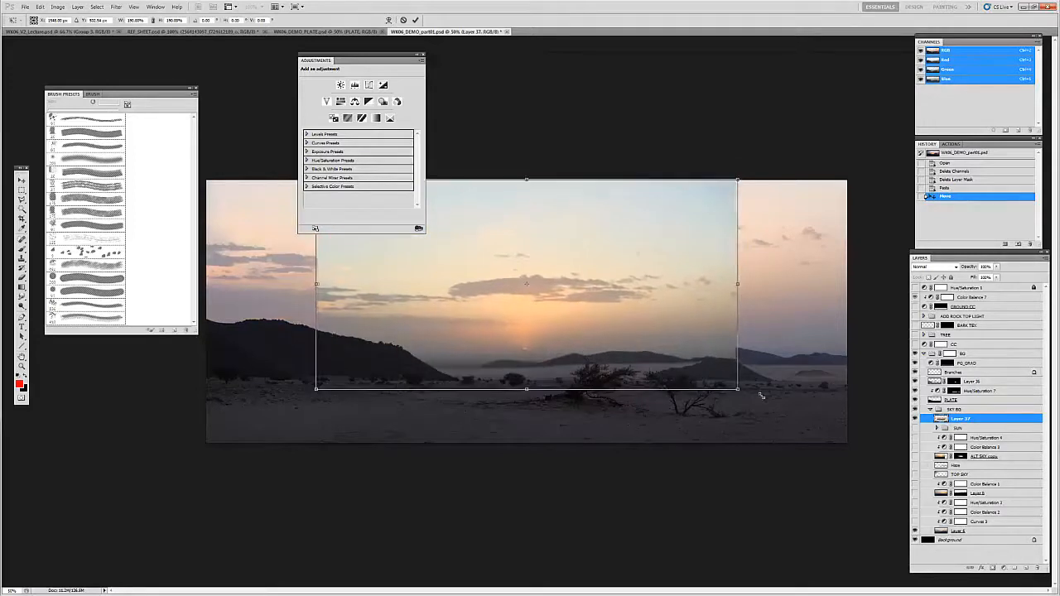
{"action": "left_click_drag", "start_coordinate": [737, 388], "coordinate": [849, 445]}
{"action": "left_click_drag", "start_coordinate": [707, 404], "coordinate": [701, 360]}
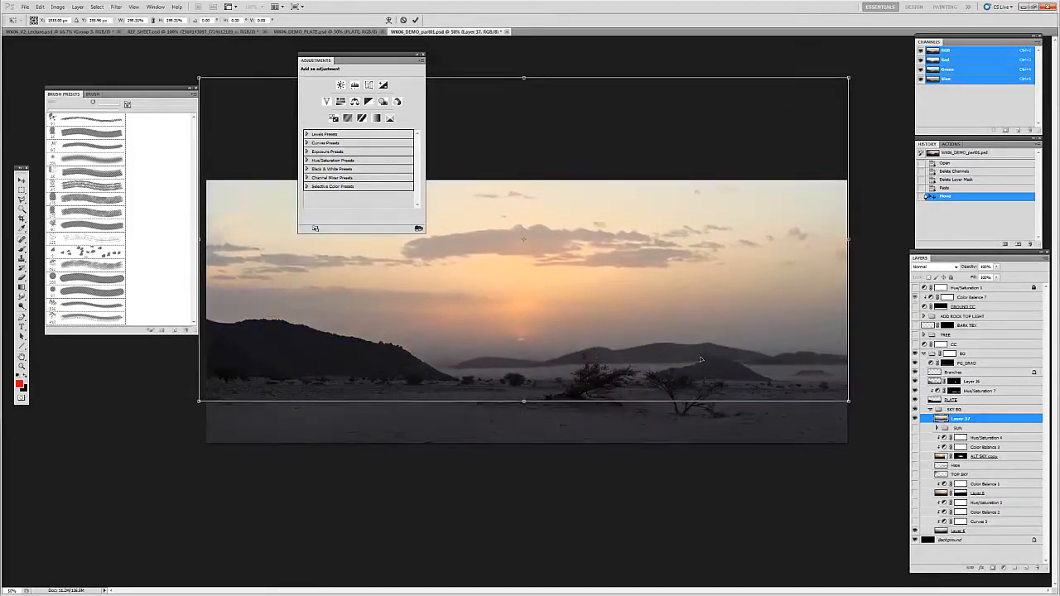
{"action": "key", "text": "Return"}
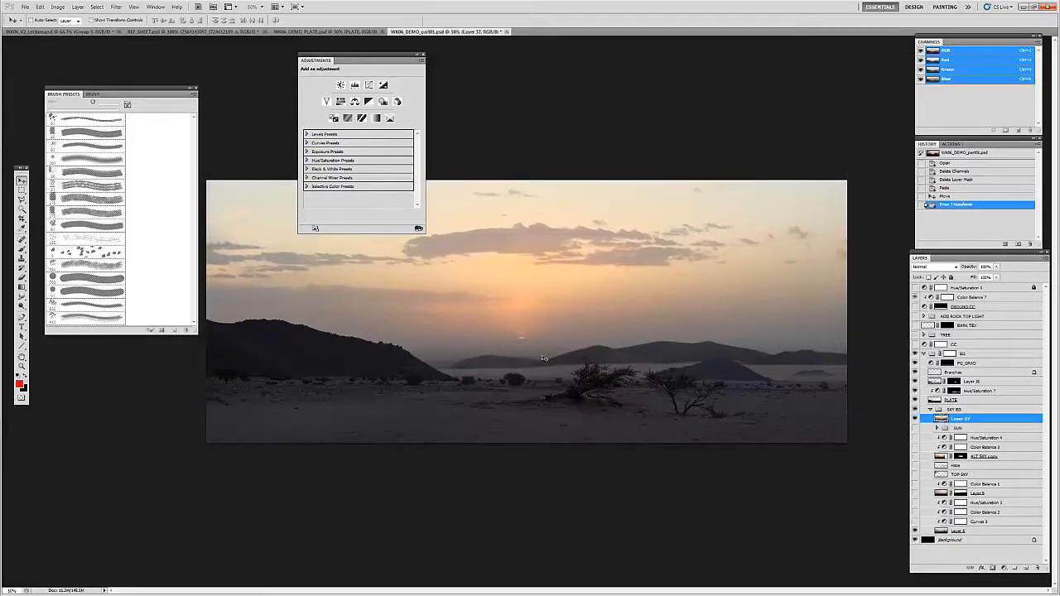
{"action": "left_click_drag", "start_coordinate": [634, 351], "coordinate": [653, 340]}
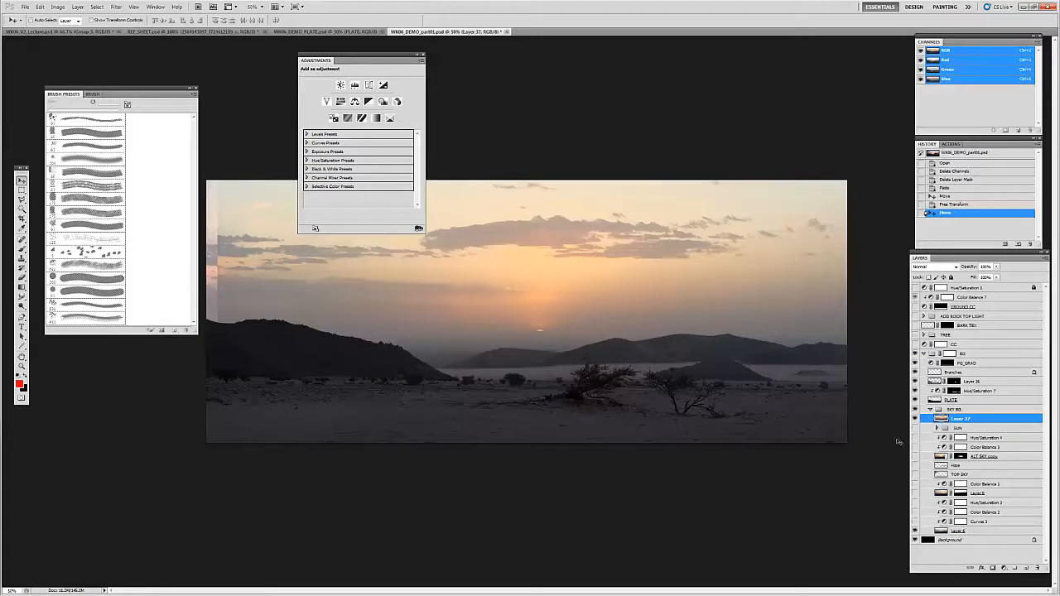
Step: Hide the pasted sunset, select Layer 6, and move the Adjustments panel off the image to below the brush presets
{"action": "left_click", "coordinate": [915, 419]}
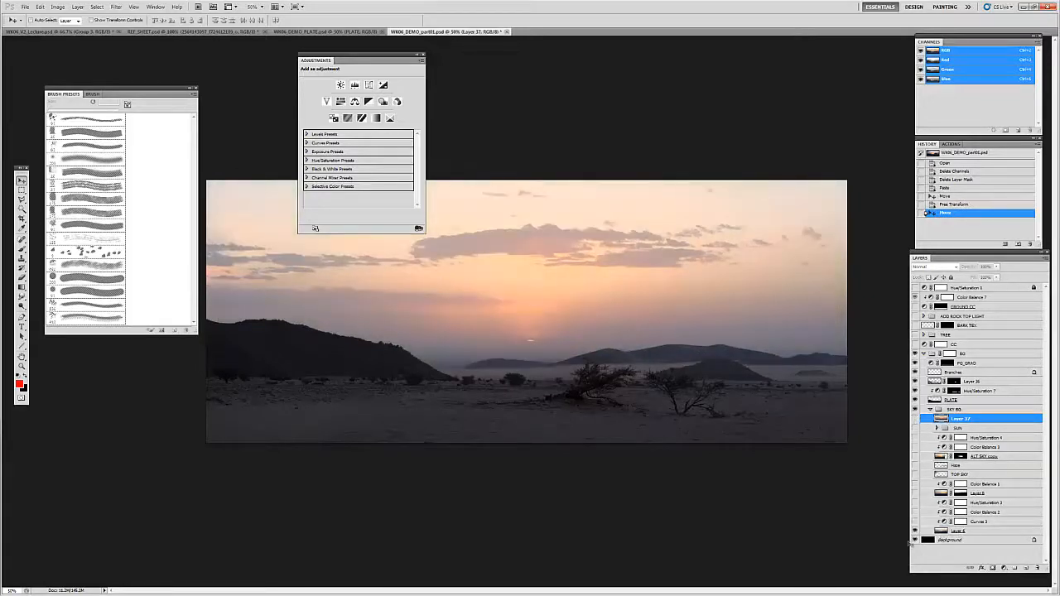
{"action": "left_click", "coordinate": [942, 534]}
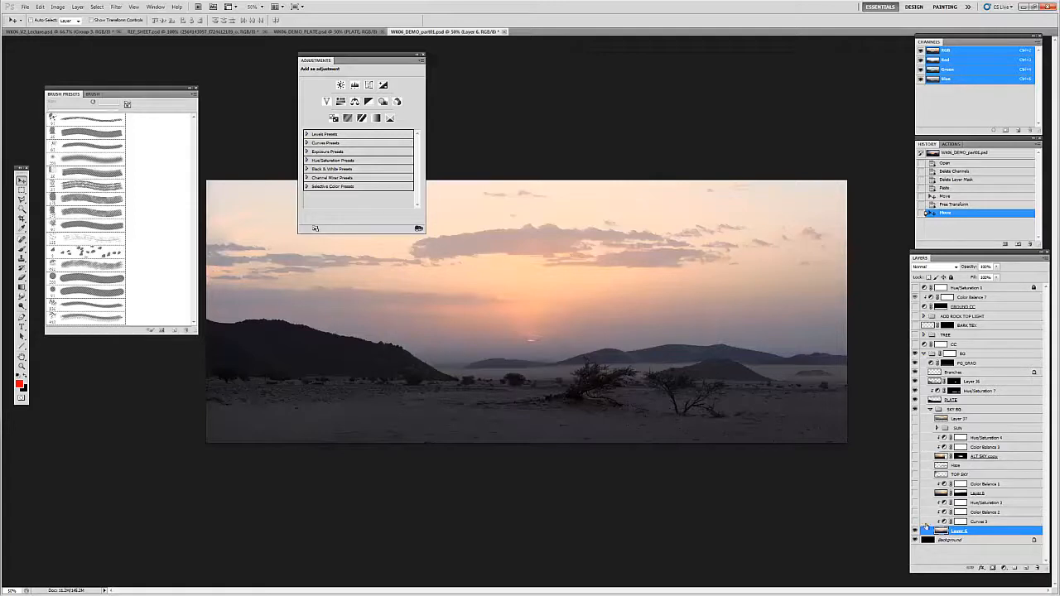
{"action": "mouse_move", "coordinate": [400, 59]}
{"action": "left_mouse_down"}
{"action": "mouse_move", "coordinate": [331, 40]}
{"action": "mouse_move", "coordinate": [177, 356]}
{"action": "mouse_move", "coordinate": [167, 342]}
{"action": "left_mouse_up"}
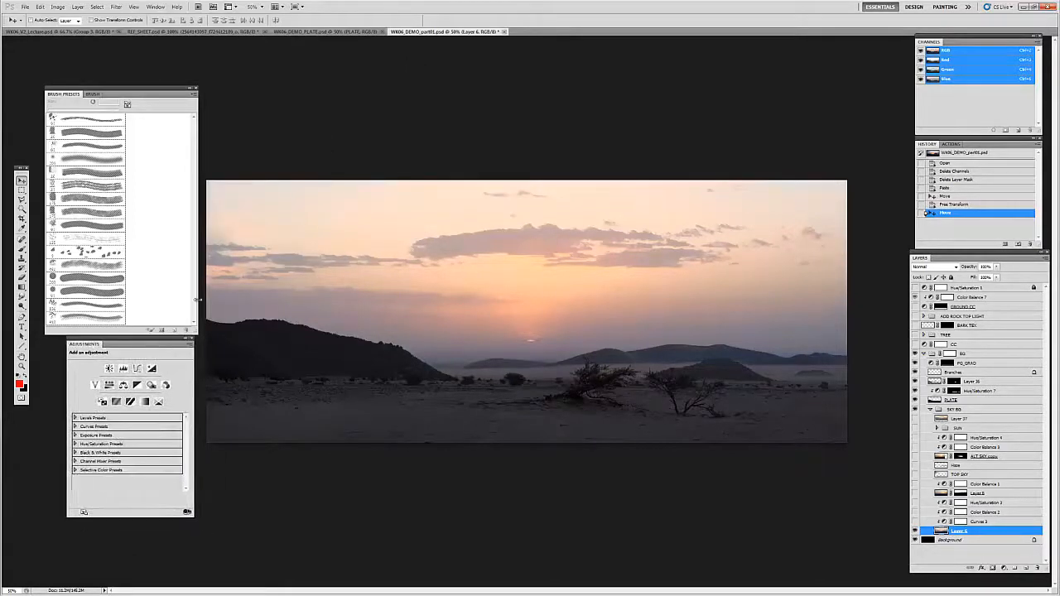
Step: Show the Curves 3 adjustment above Layer 6 and compare it on and off through the Hue/Saturation 1 grayscale check
{"action": "left_click", "coordinate": [974, 524]}
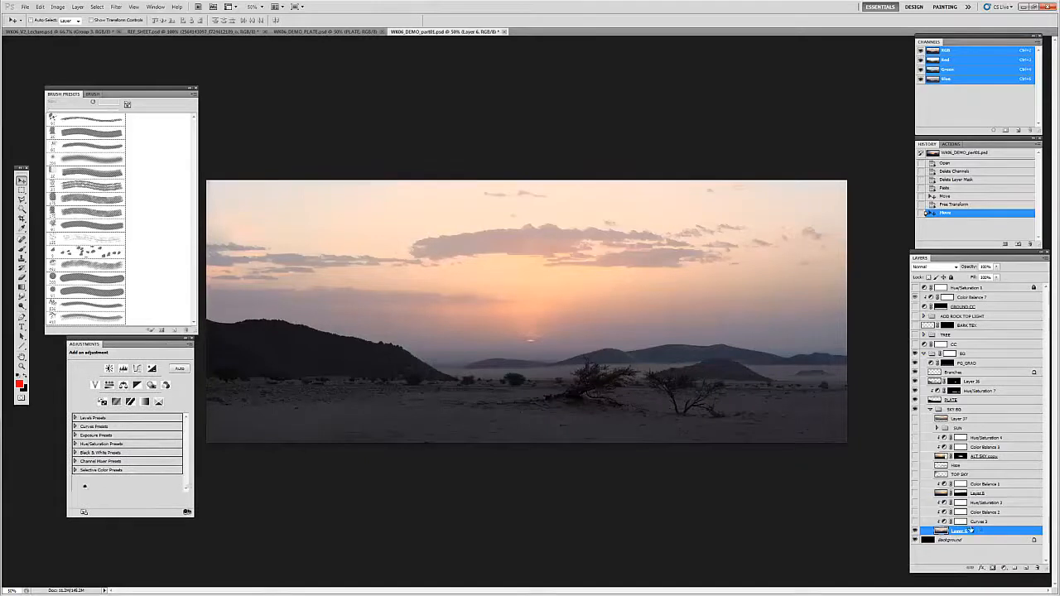
{"action": "left_click", "coordinate": [915, 523]}
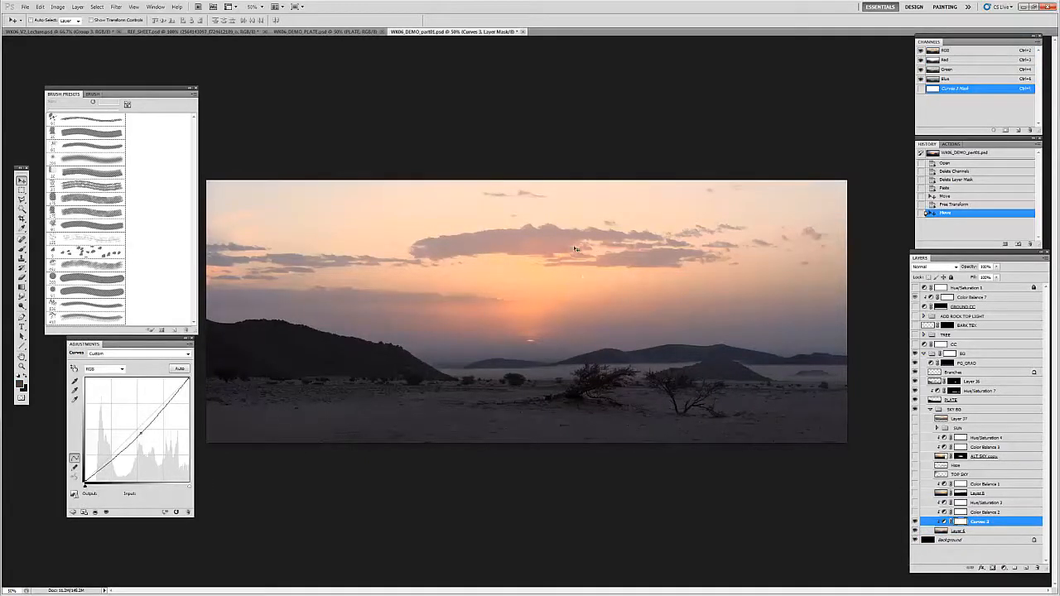
{"action": "left_click", "coordinate": [915, 288]}
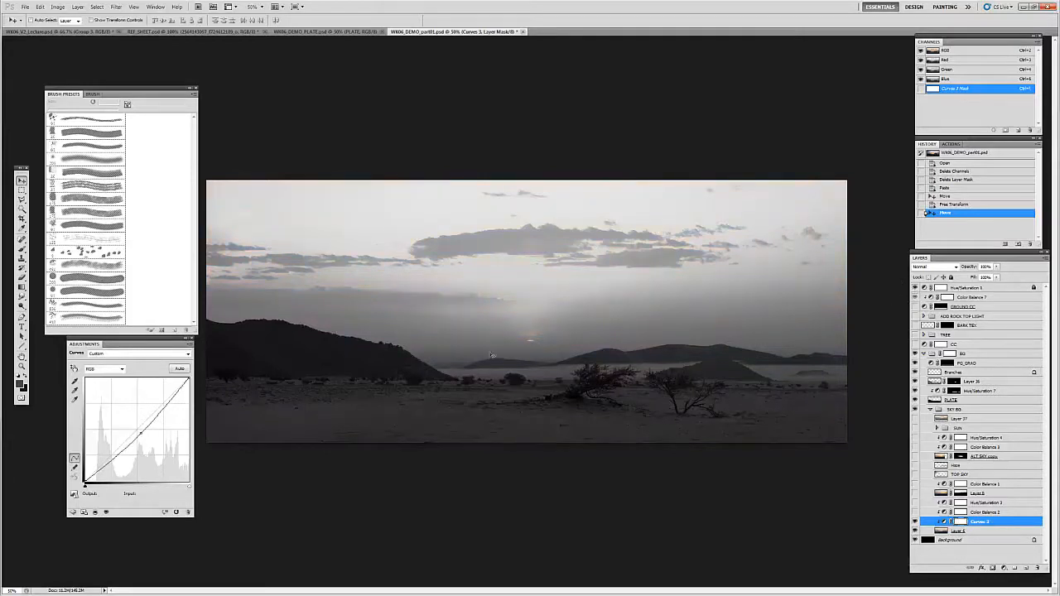
{"action": "left_click", "coordinate": [915, 523]}
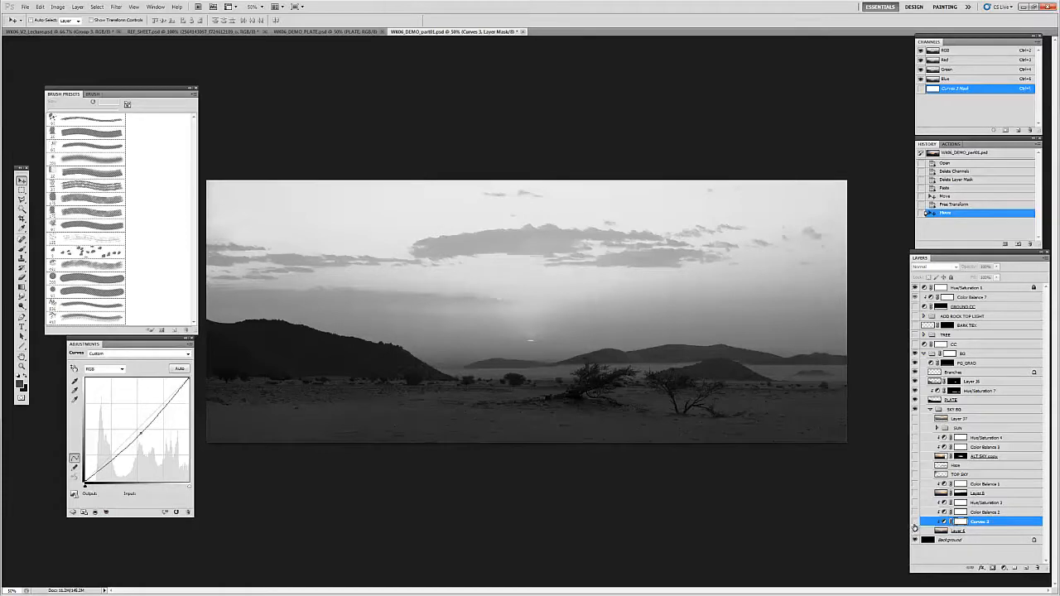
{"action": "left_click", "coordinate": [915, 523]}
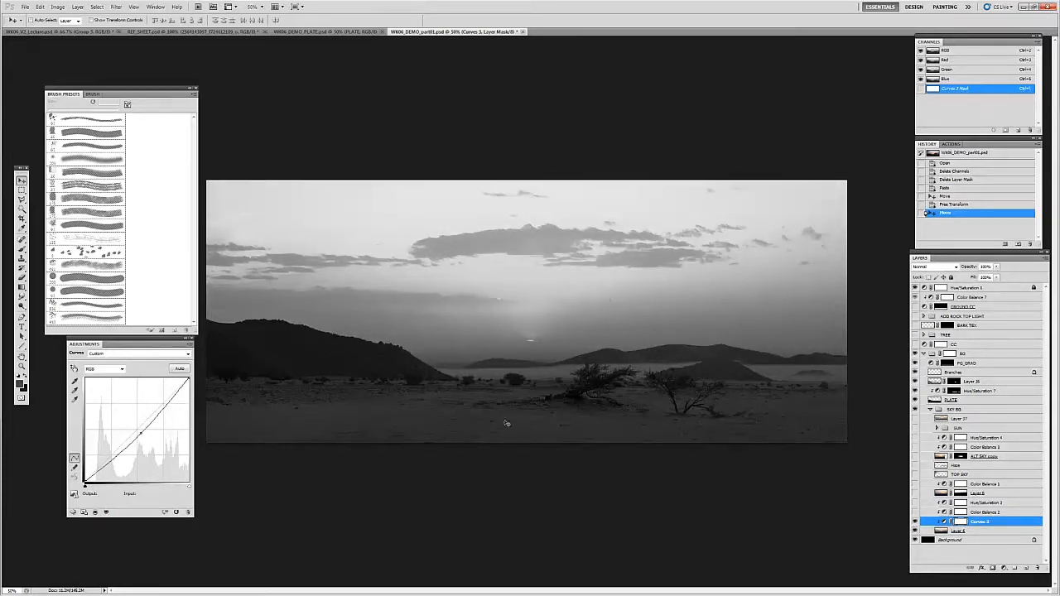
Step: Turn off the Hue/Saturation 1 grayscale check and preview the CC adjustment on the whole image
{"action": "left_click", "coordinate": [915, 287]}
{"action": "left_click", "coordinate": [915, 287]}
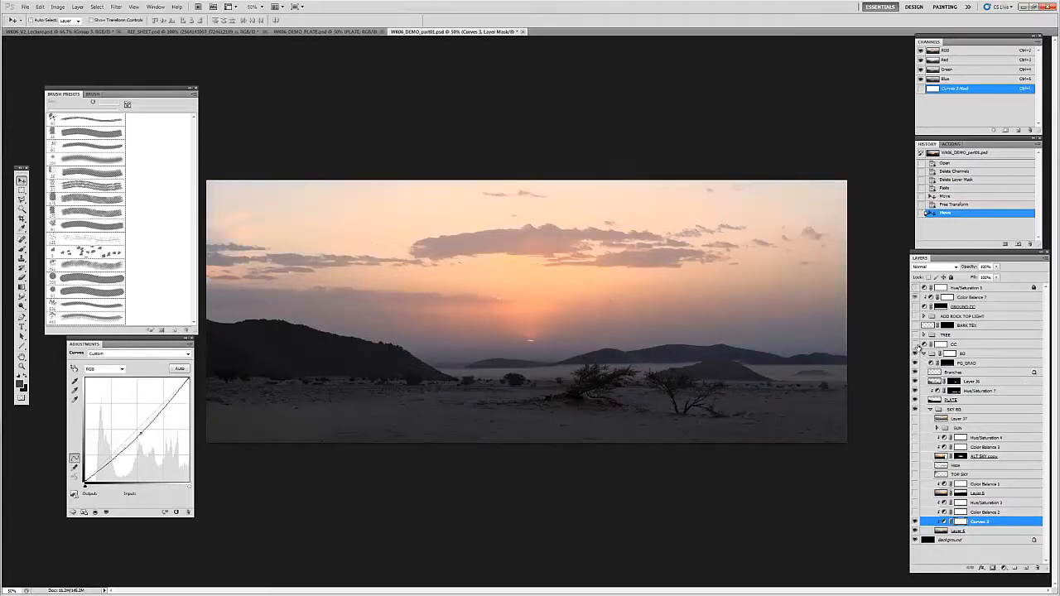
{"action": "left_click", "coordinate": [915, 344]}
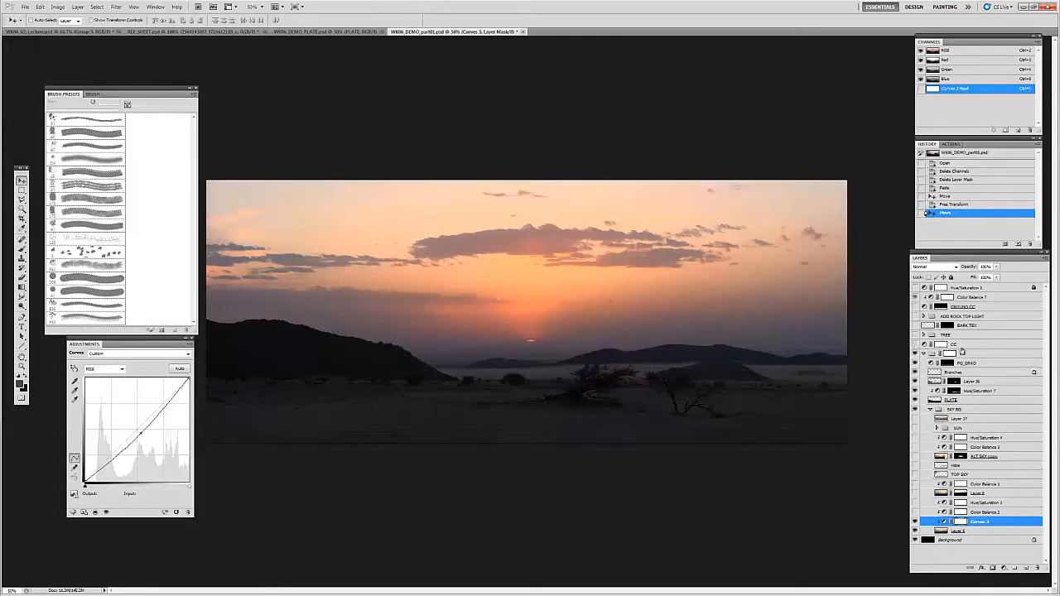
{"action": "left_click", "coordinate": [915, 345]}
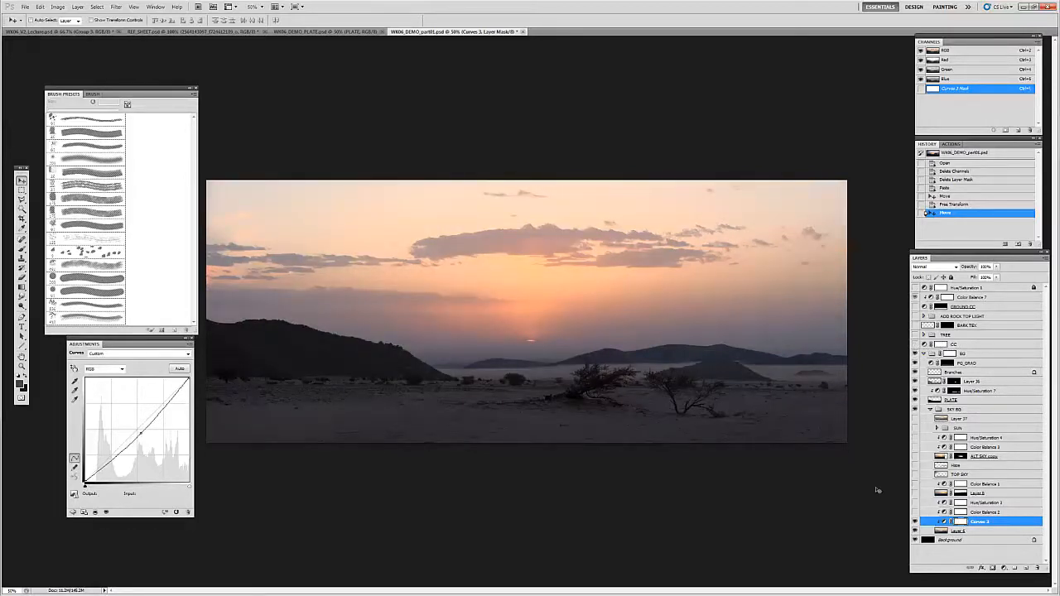
Step: Raise the Curves 3 midpoint slightly, and show the Color Balance 2 adjustment above it
{"action": "left_click_drag", "start_coordinate": [166, 344], "coordinate": [808, 69]}
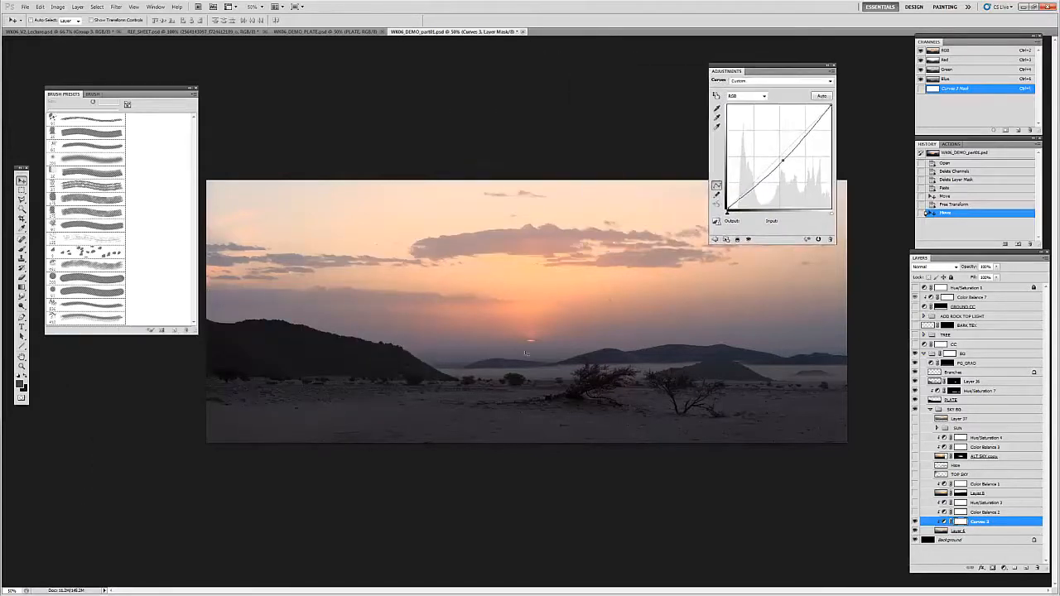
{"action": "left_click", "coordinate": [783, 162]}
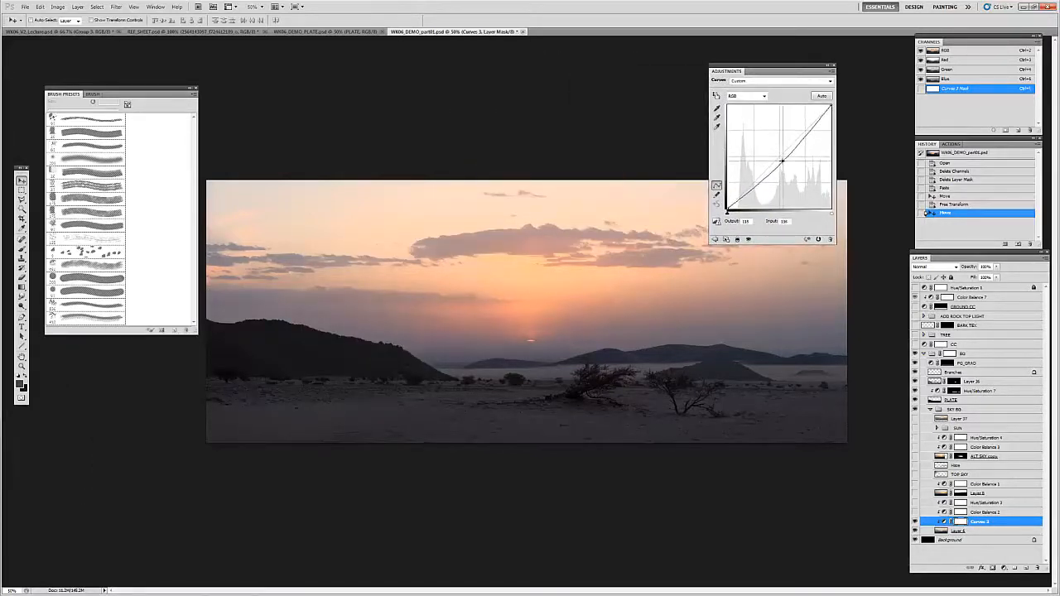
{"action": "left_click_drag", "start_coordinate": [781, 161], "coordinate": [781, 155]}
{"action": "left_click", "coordinate": [985, 513]}
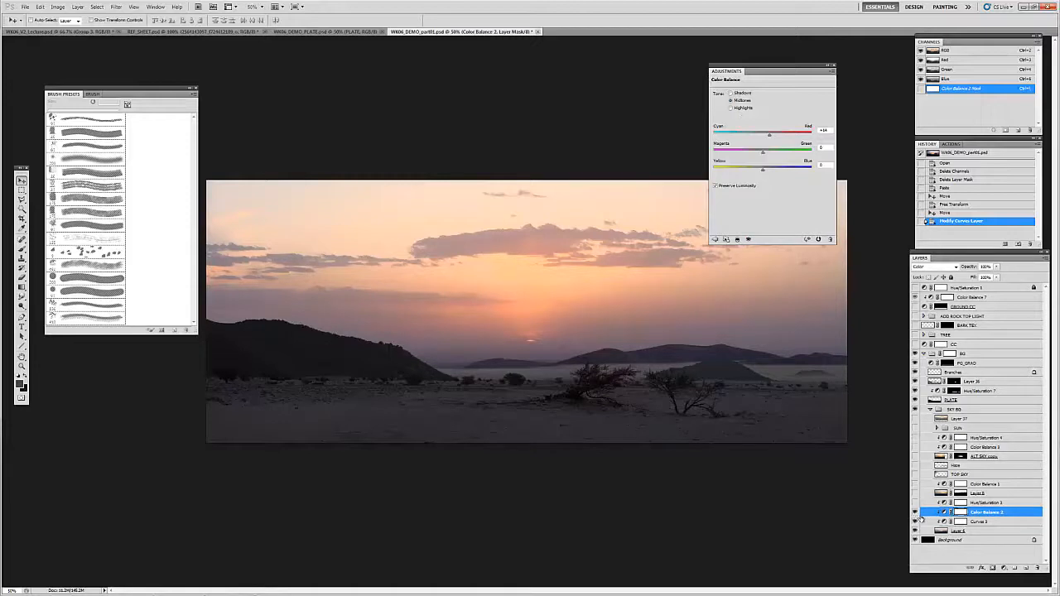
{"action": "key", "text": "ctrl+2"}
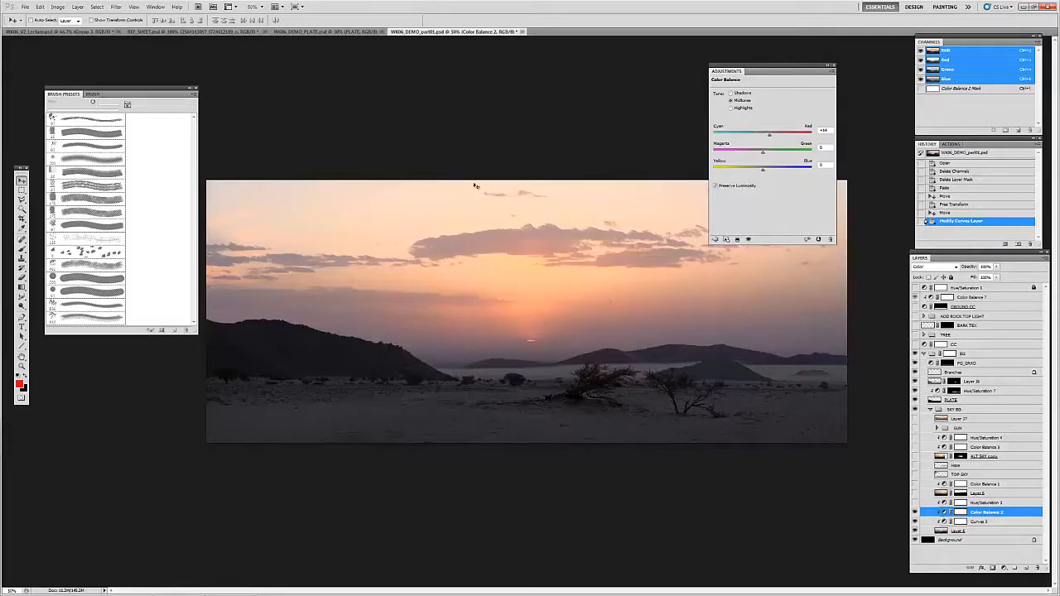
Step: Compare the color-balanced sky with the orange sunset photo showing a bright sun in REF_SHEET.psd
{"action": "left_click", "coordinate": [187, 32]}
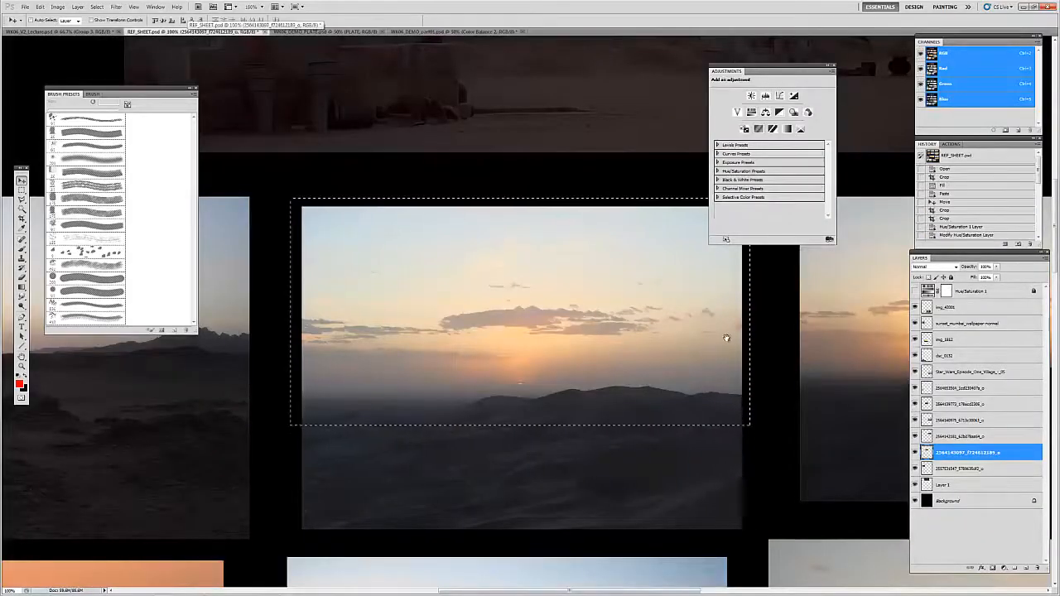
{"action": "left_click_drag", "start_coordinate": [726, 338], "coordinate": [239, 316]}
{"action": "left_click_drag", "start_coordinate": [565, 485], "coordinate": [555, 183]}
{"action": "left_click_drag", "start_coordinate": [581, 414], "coordinate": [550, 239]}
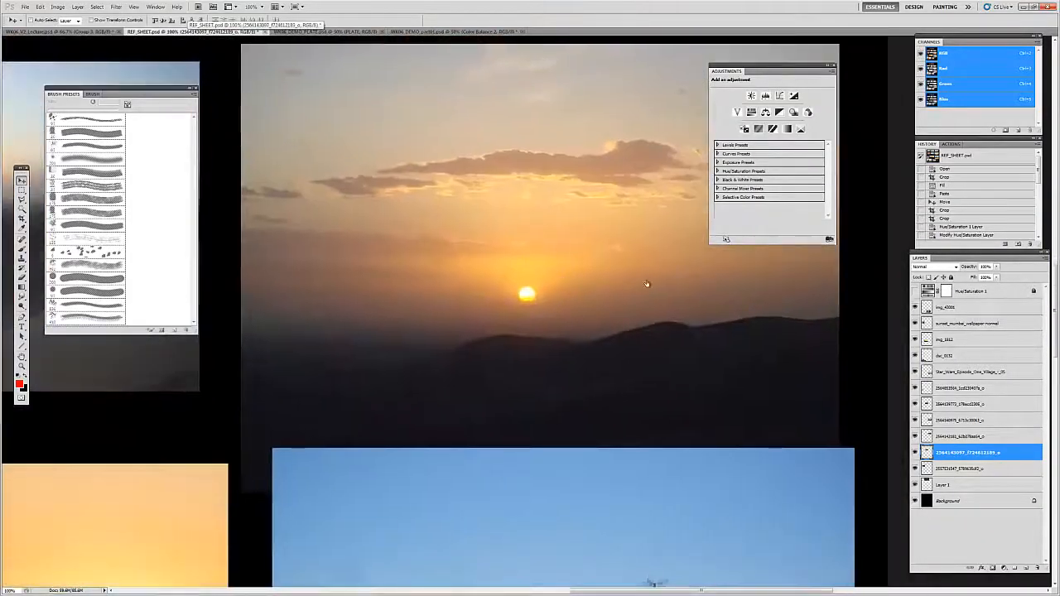
{"action": "left_click", "coordinate": [426, 32]}
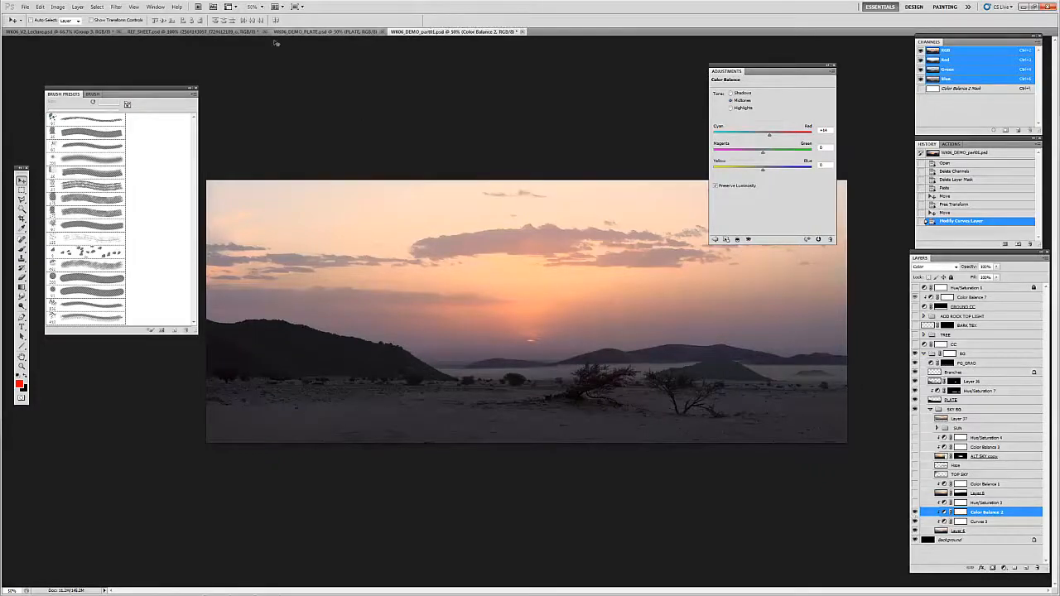
{"action": "left_click", "coordinate": [242, 32]}
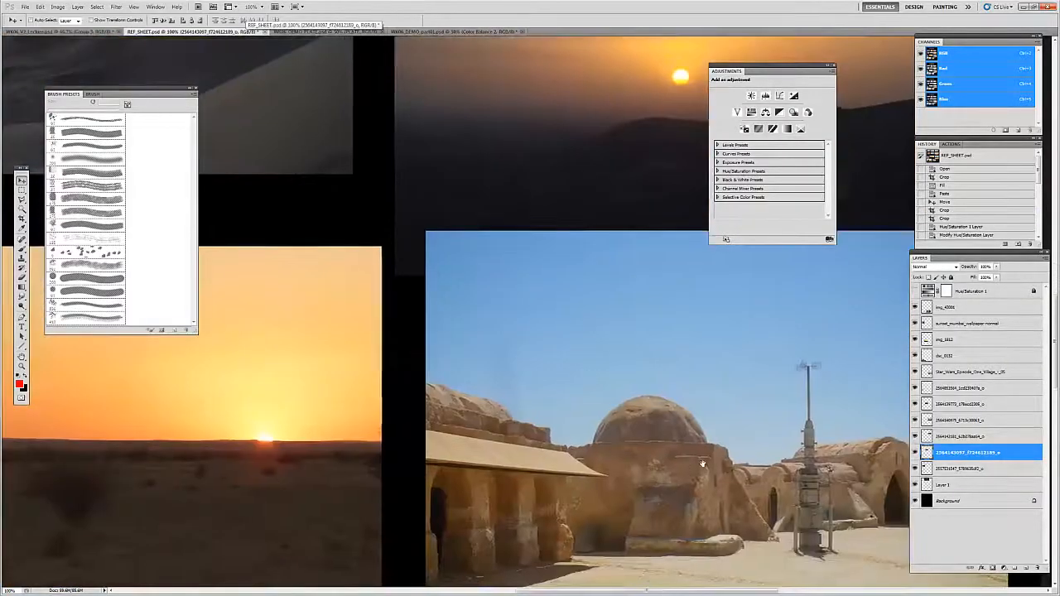
Step: Examine the desert sunset photos on the reference sheet up close, comparing their suns, clouds and horizon colors
{"action": "left_click_drag", "start_coordinate": [464, 307], "coordinate": [650, 436]}
{"action": "left_click_drag", "start_coordinate": [612, 295], "coordinate": [653, 442]}
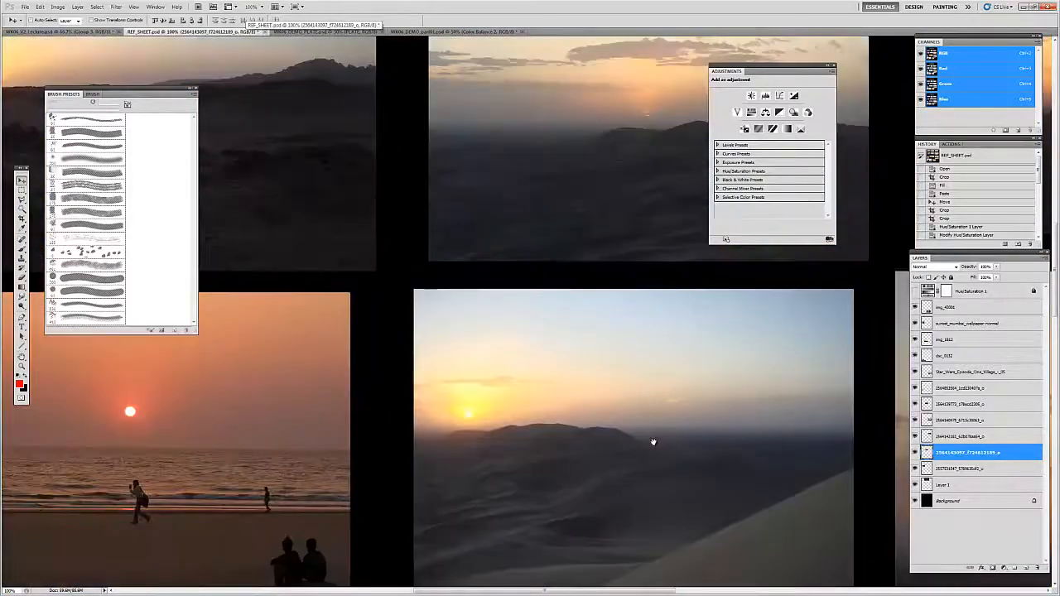
{"action": "left_click_drag", "start_coordinate": [696, 286], "coordinate": [506, 484]}
{"action": "left_click_drag", "start_coordinate": [609, 404], "coordinate": [454, 417]}
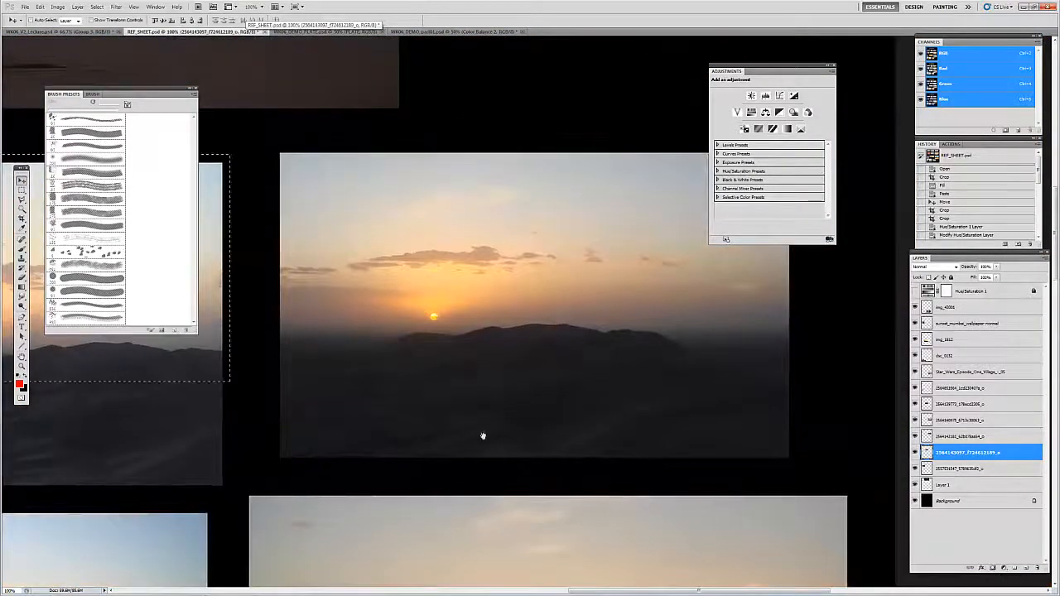
{"action": "left_click_drag", "start_coordinate": [376, 527], "coordinate": [555, 431]}
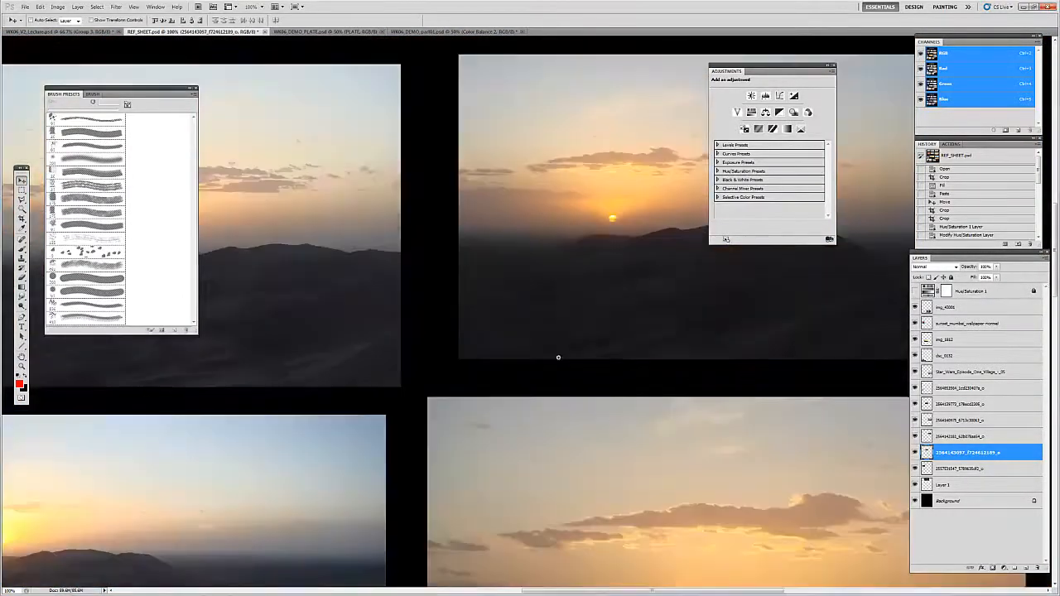
{"action": "left_click_drag", "start_coordinate": [530, 563], "coordinate": [621, 214]}
{"action": "left_click_drag", "start_coordinate": [561, 453], "coordinate": [565, 275]}
{"action": "left_click_drag", "start_coordinate": [476, 125], "coordinate": [510, 328]}
{"action": "left_click_drag", "start_coordinate": [530, 563], "coordinate": [502, 372]}
Step: Review the whole reference sheet, and examine the cloudy sunset photo with the silhouetted man in a cap up close
{"action": "key", "text": "z"}
{"action": "left_click", "coordinate": [503, 376]}
{"action": "left_click", "coordinate": [503, 376]}
{"action": "key", "text": "super"}
{"action": "key", "text": "super"}
{"action": "left_click", "coordinate": [525, 397], "text": "alt"}
{"action": "left_click", "coordinate": [525, 396], "text": "alt"}
{"action": "left_click", "coordinate": [524, 397], "text": "alt"}
{"action": "left_click", "coordinate": [523, 397], "text": "alt"}
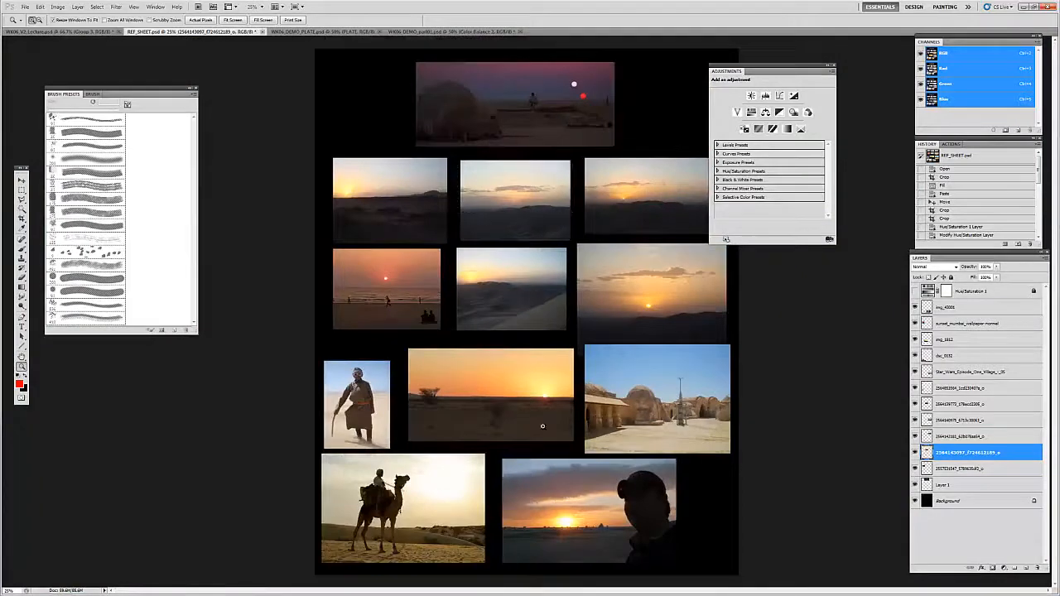
{"action": "left_click", "coordinate": [571, 515]}
{"action": "left_click", "coordinate": [567, 529]}
{"action": "left_click", "coordinate": [498, 103]}
{"action": "left_click_drag", "start_coordinate": [489, 92], "coordinate": [490, 371]}
{"action": "key", "text": "v"}
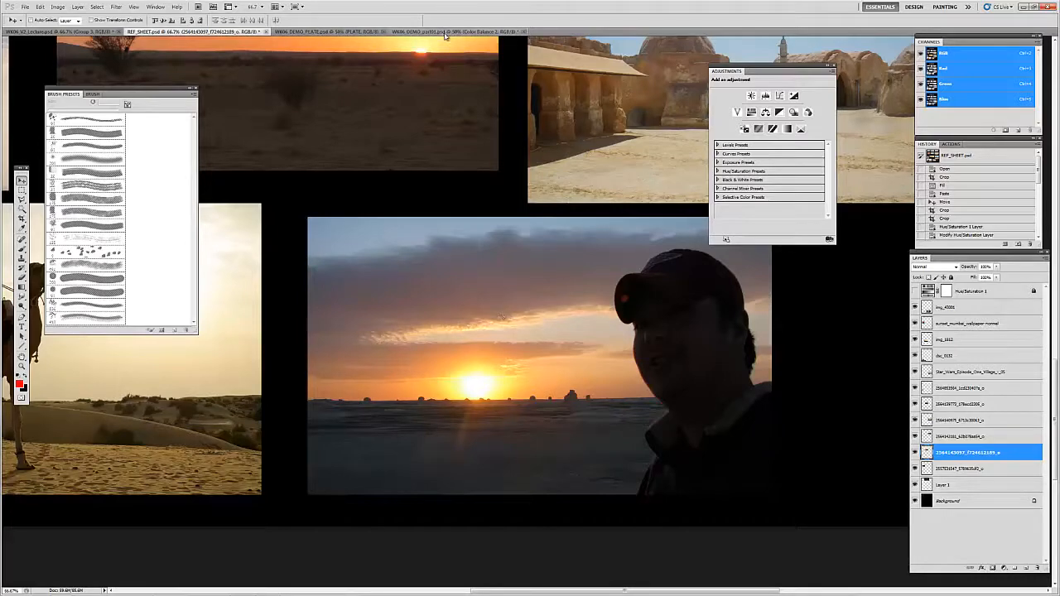
Step: Return to WK06_DEMO_part01.psd and show the Hue/Saturation 3 adjustment above Color Balance 2, comparing the sky with it on and off
{"action": "left_click", "coordinate": [447, 32]}
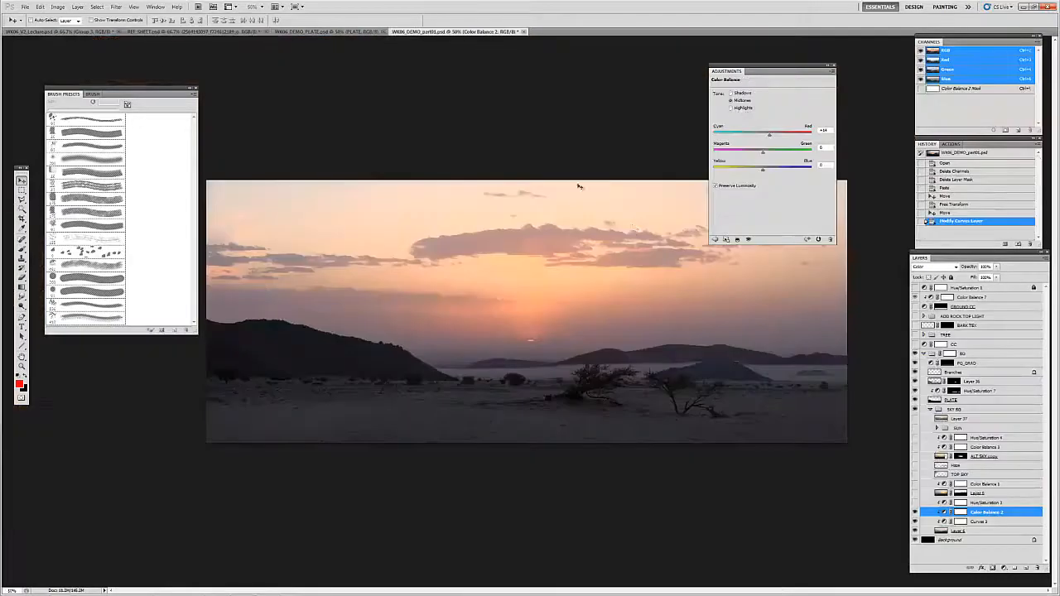
{"action": "left_click", "coordinate": [931, 502]}
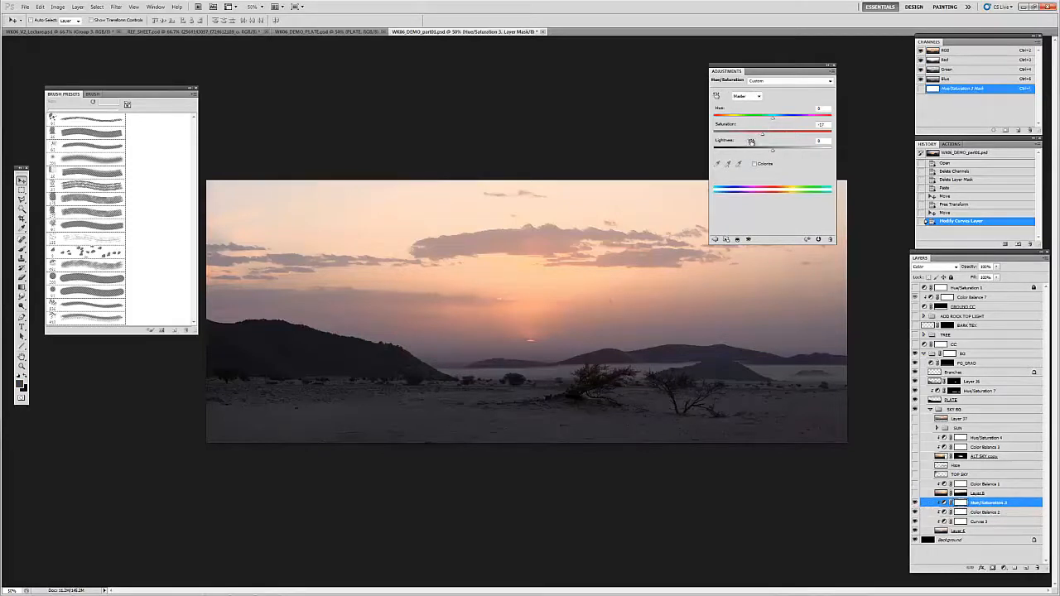
{"action": "left_click", "coordinate": [915, 503]}
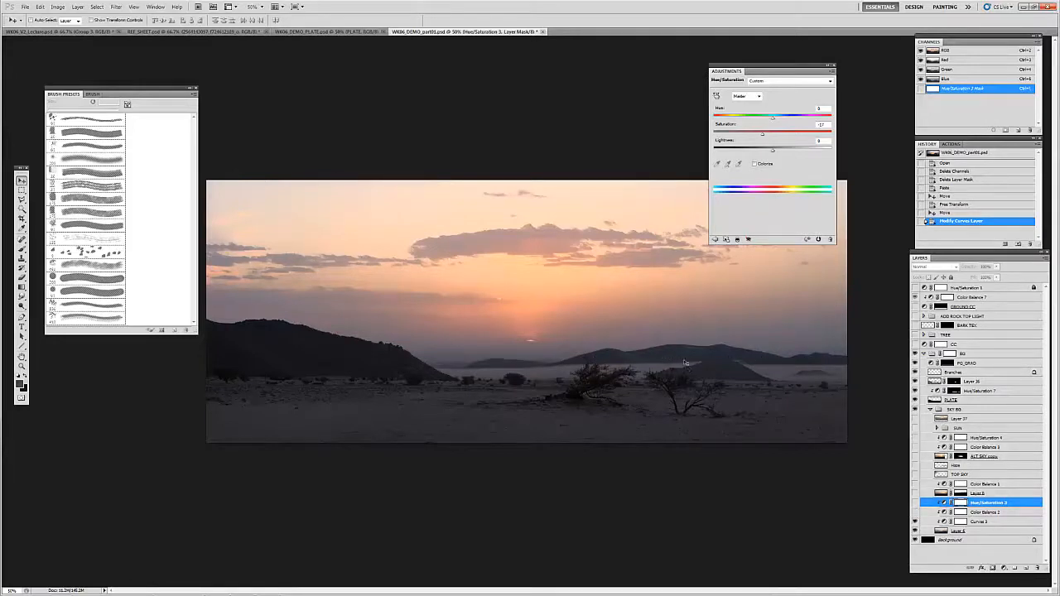
{"action": "left_click", "coordinate": [914, 503]}
Step: Select Layer 8 and show it, adding the second sunset photo to the upper sky
{"action": "left_click", "coordinate": [942, 493]}
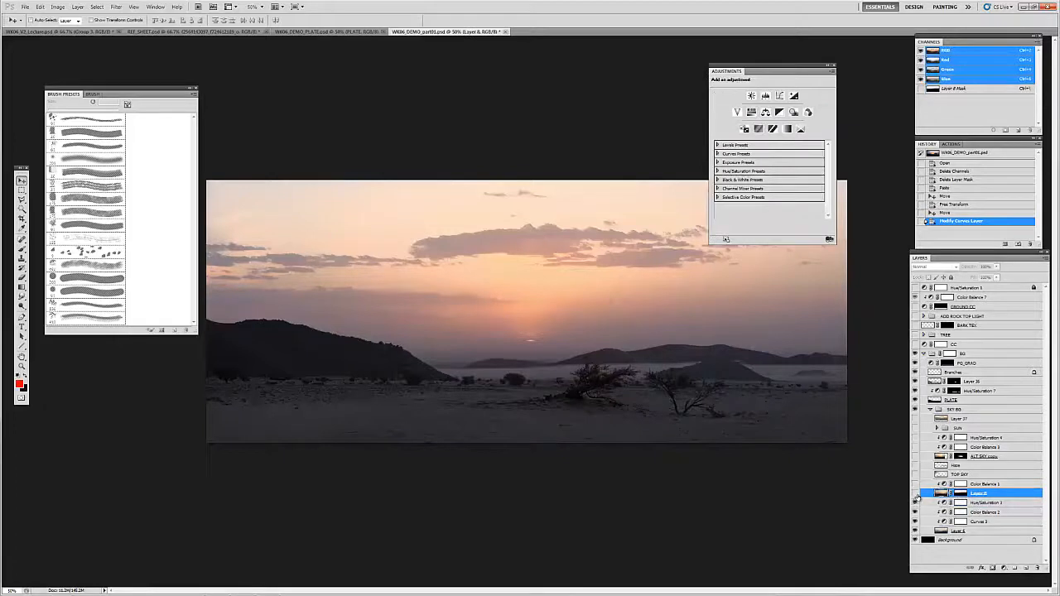
{"action": "left_click", "coordinate": [916, 494]}
{"action": "left_click", "coordinate": [915, 494]}
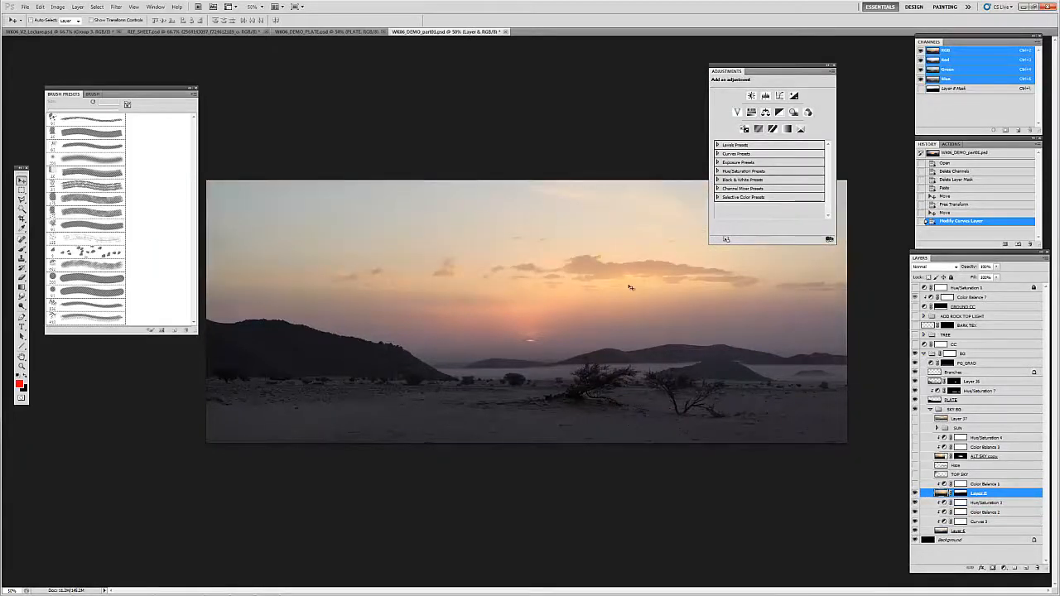
Step: Examine Layer 8's source photo of the sunset over dark dunes in REF_SHEET.psd, and clear the active selection
{"action": "left_click", "coordinate": [223, 32]}
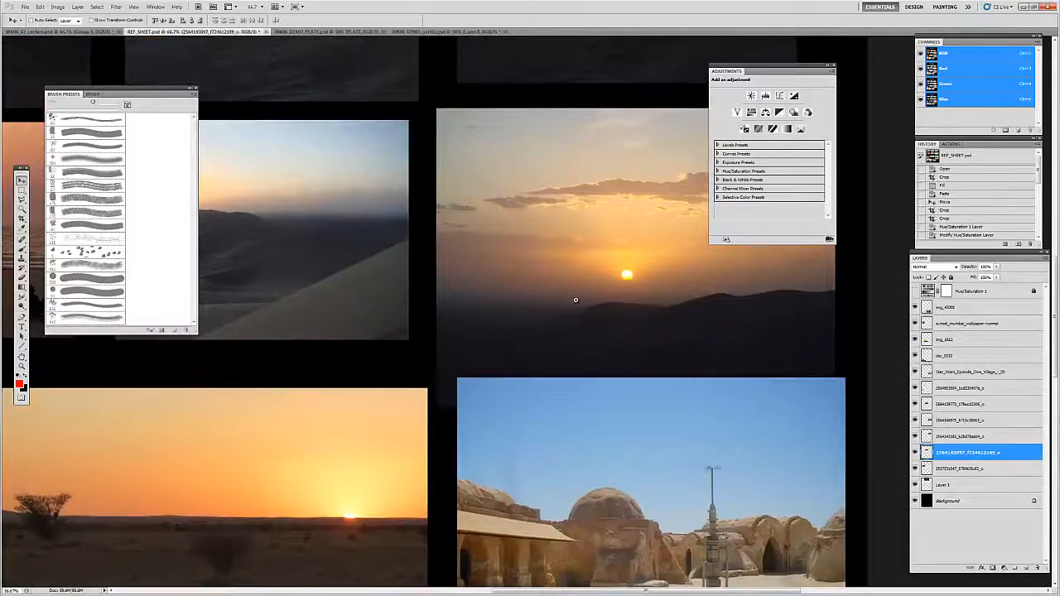
{"action": "mouse_move", "coordinate": [576, 300]}
{"action": "left_mouse_down"}
{"action": "mouse_move", "coordinate": [603, 537]}
{"action": "mouse_move", "coordinate": [579, 428]}
{"action": "left_mouse_up"}
{"action": "left_click", "coordinate": [610, 327], "text": "ctrl"}
{"action": "left_click", "coordinate": [610, 326], "text": "ctrl"}
{"action": "left_click_drag", "start_coordinate": [585, 325], "coordinate": [512, 323]}
{"action": "key", "text": "v"}
{"action": "key", "text": "z"}
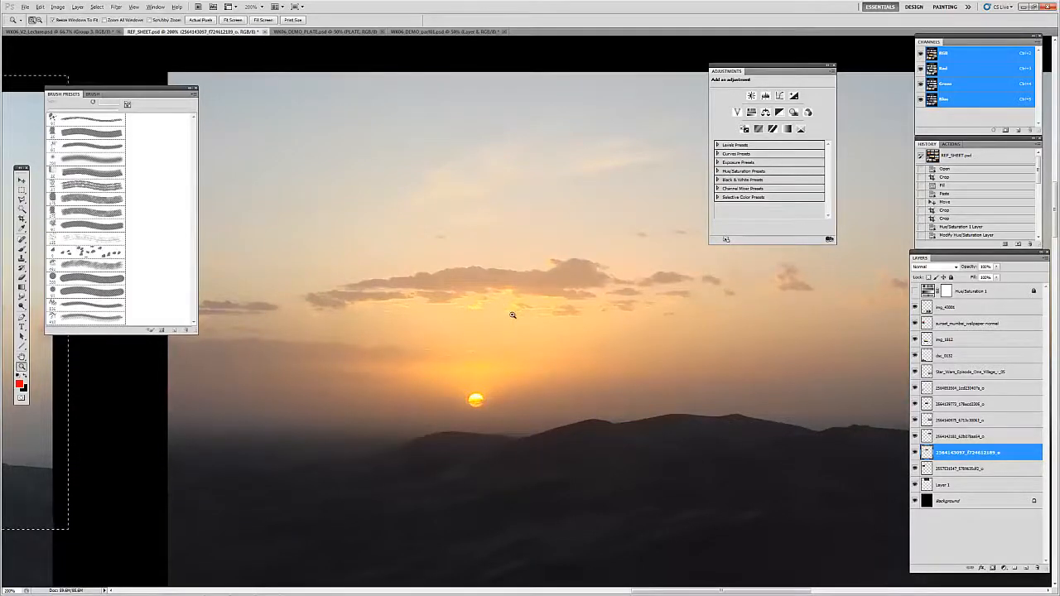
{"action": "left_click", "coordinate": [512, 315], "text": "alt"}
{"action": "left_click_drag", "start_coordinate": [514, 303], "coordinate": [494, 338]}
{"action": "key", "text": "ctrl+d"}
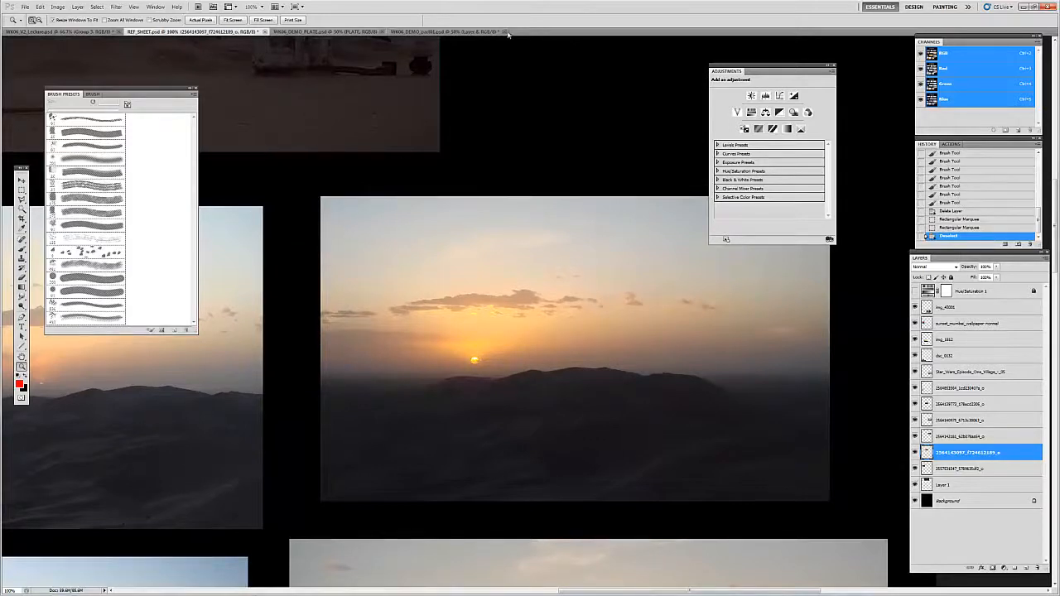
Step: Return to WK06_DEMO_part01.psd and compare the sky with Layer 8's mask disabled and enabled
{"action": "left_click", "coordinate": [447, 31]}
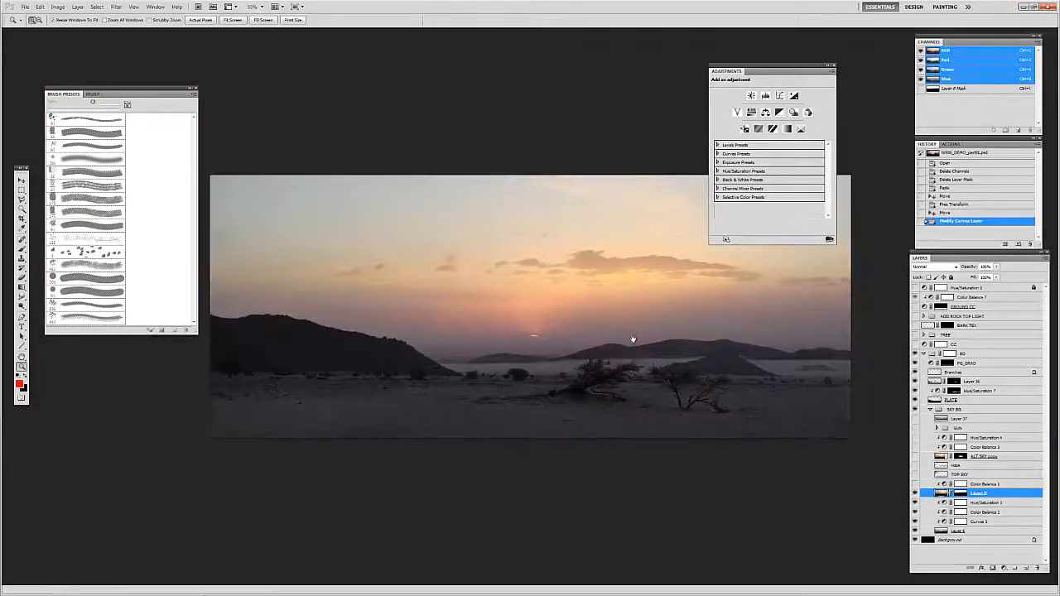
{"action": "left_click", "coordinate": [959, 493]}
{"action": "left_click", "coordinate": [959, 495], "text": "alt"}
{"action": "left_click", "coordinate": [958, 495], "text": "alt"}
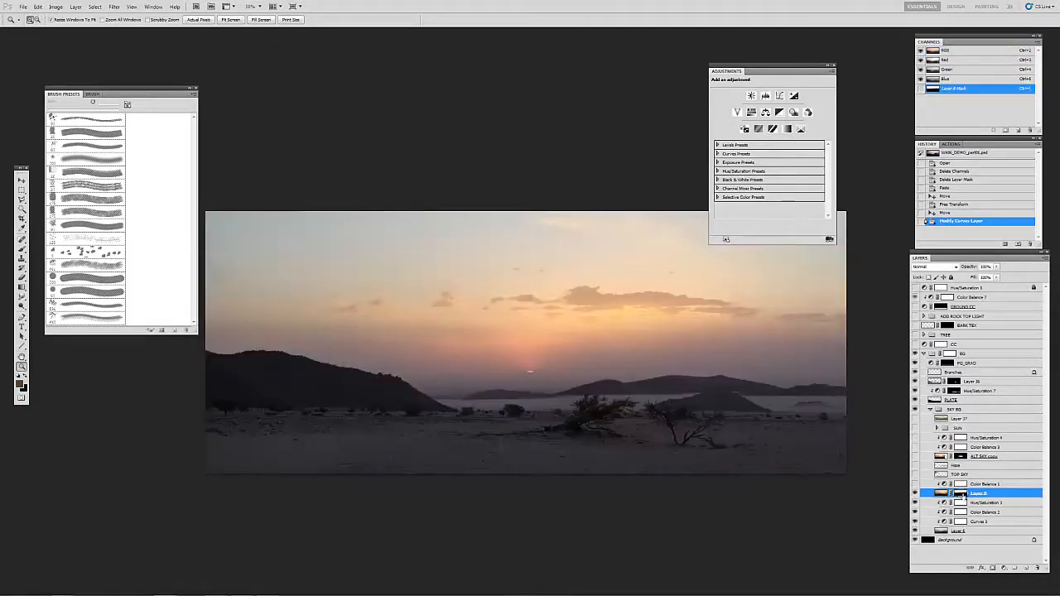
{"action": "left_click", "coordinate": [959, 493], "text": "shift"}
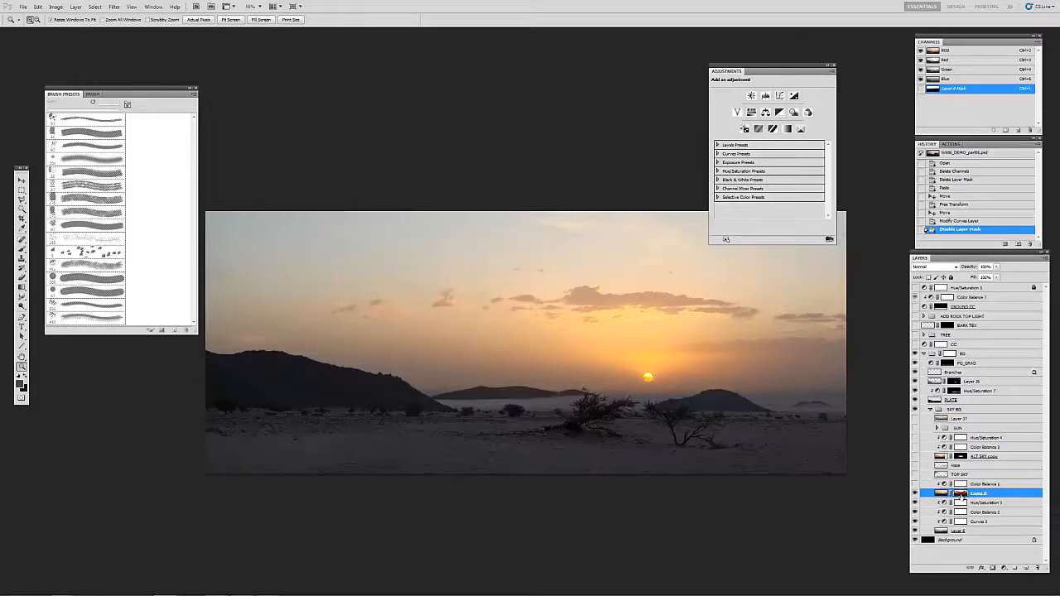
{"action": "left_click", "coordinate": [959, 494], "text": "shift"}
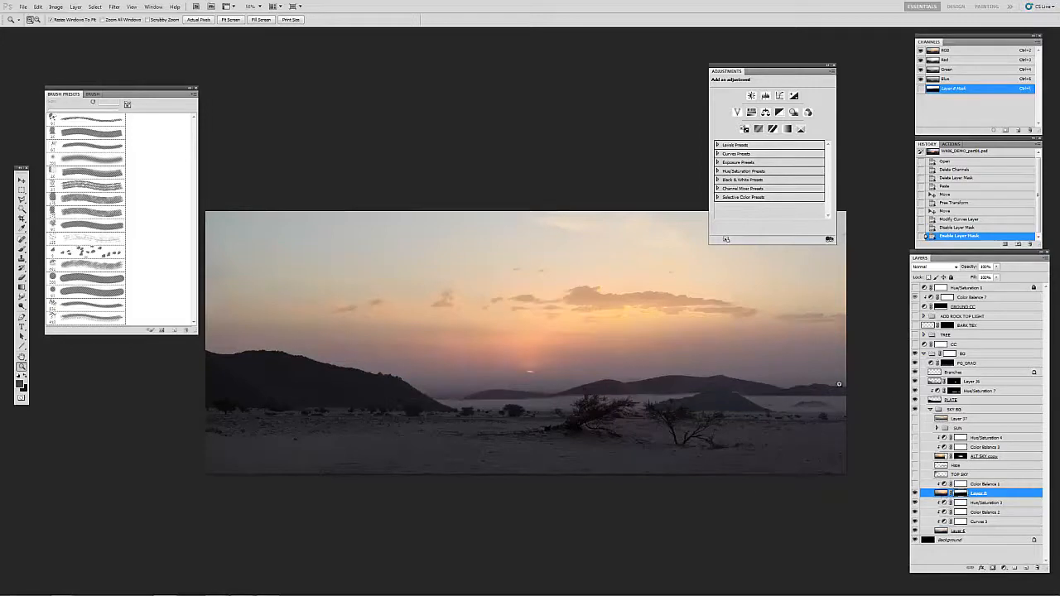
Step: Show the Color Balance 1 adjustment above Layer 8, and view the resulting image full screen without the interface
{"action": "left_click", "coordinate": [942, 485]}
{"action": "left_click", "coordinate": [915, 484]}
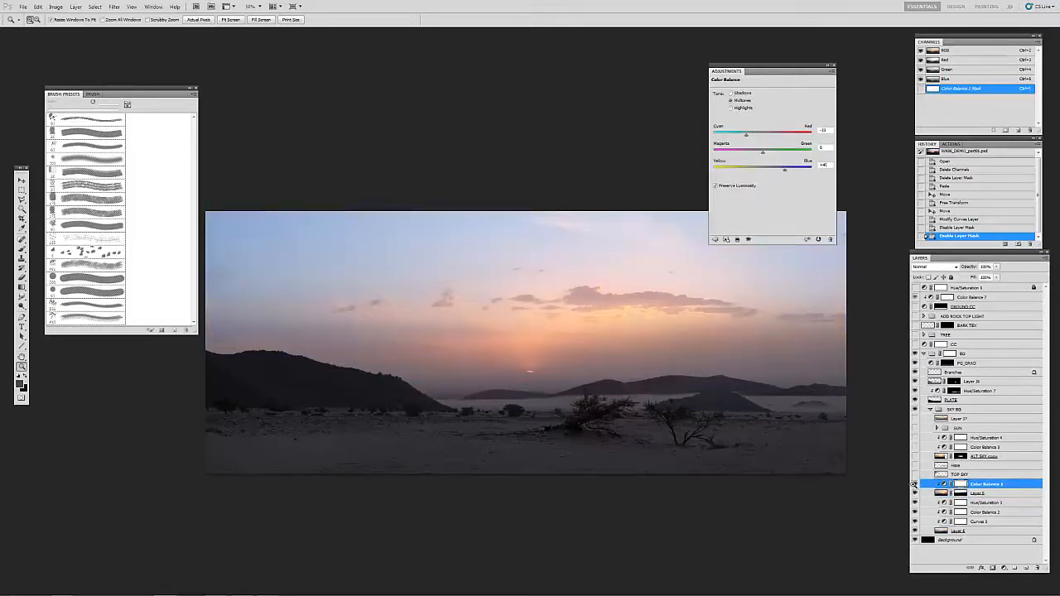
{"action": "key", "text": "v"}
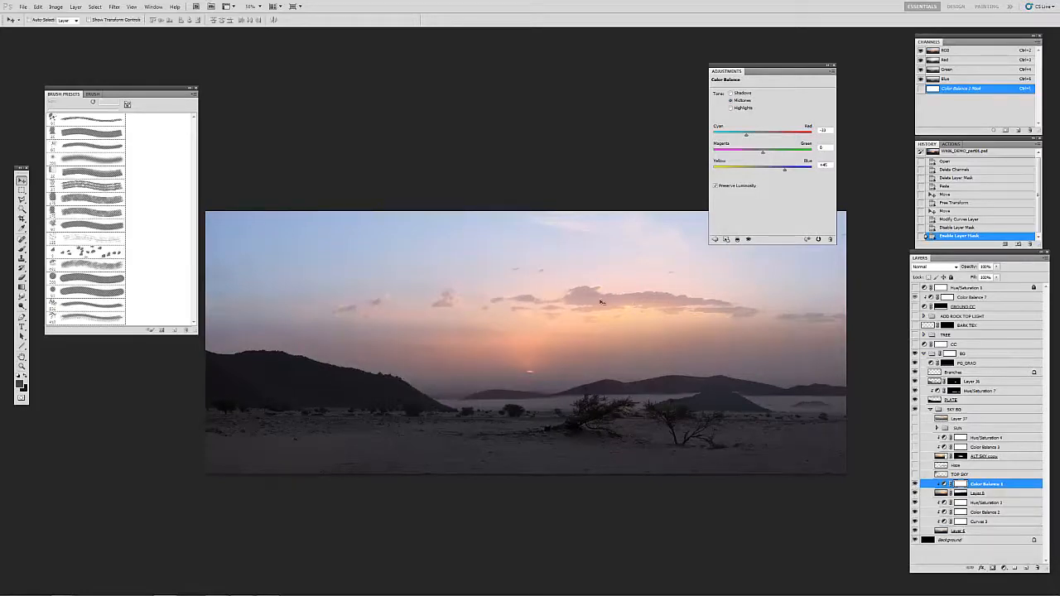
{"action": "key", "text": "f"}
{"action": "key", "text": "f"}
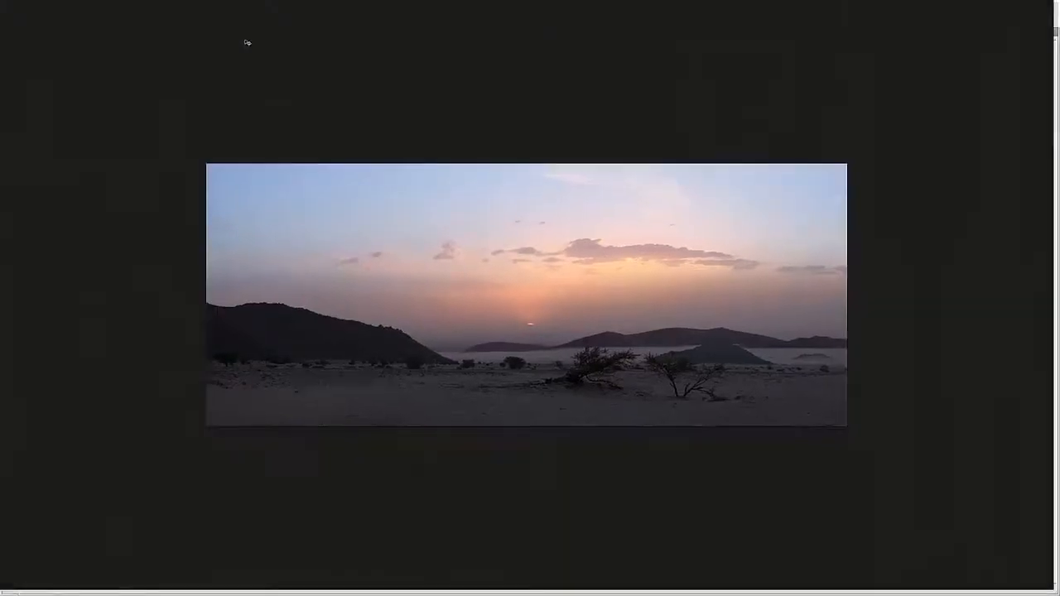
Step: Compare the sky colors with the dune sunset photos and the silhouetted man's cloudy sunset in REF_SHEET.psd
{"action": "left_click", "coordinate": [235, 34]}
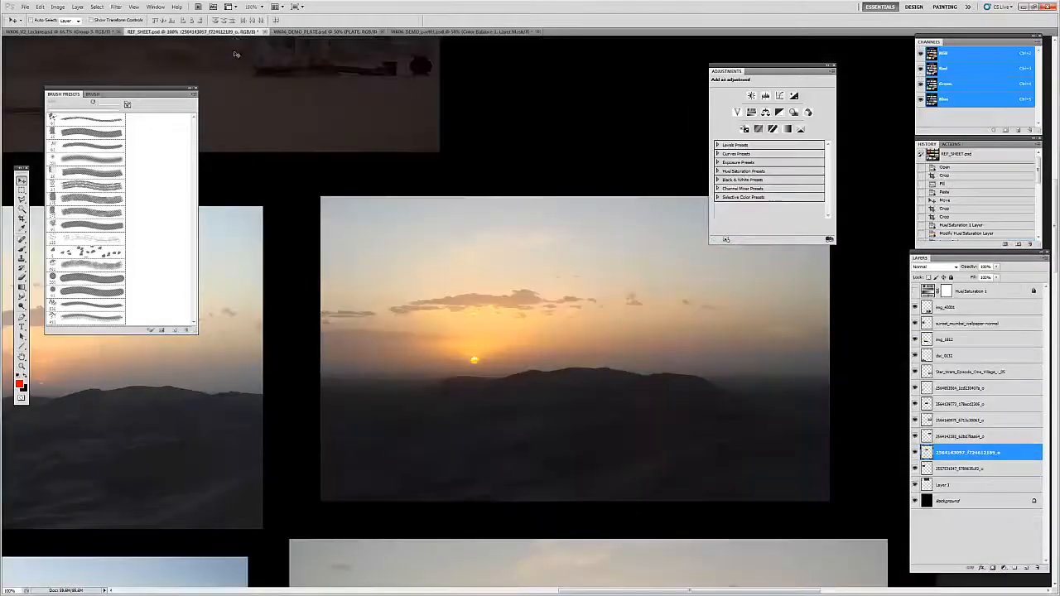
{"action": "left_click_drag", "start_coordinate": [390, 282], "coordinate": [487, 286]}
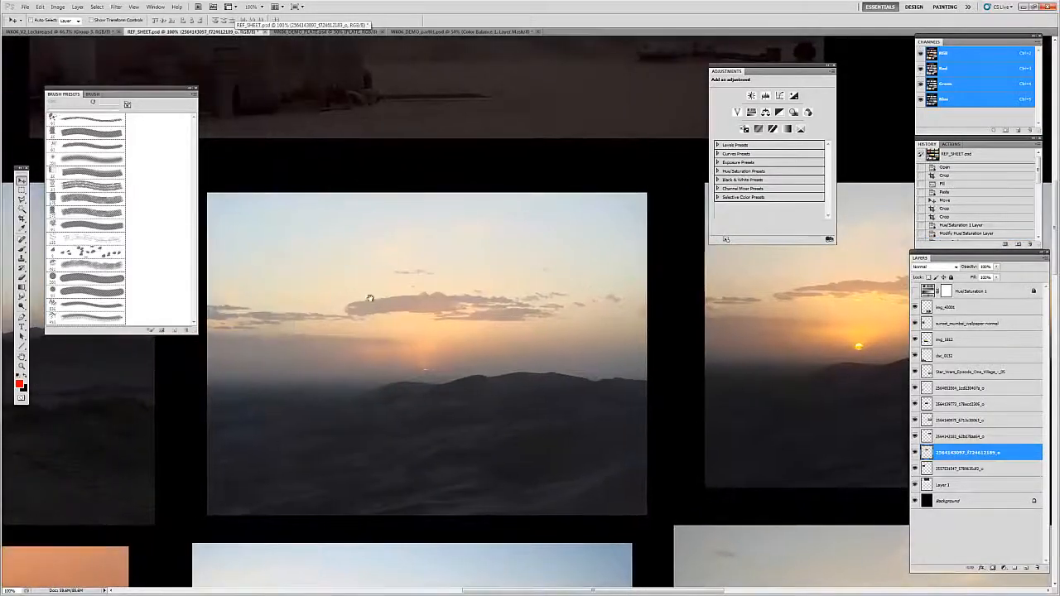
{"action": "left_click_drag", "start_coordinate": [446, 398], "coordinate": [426, 149]}
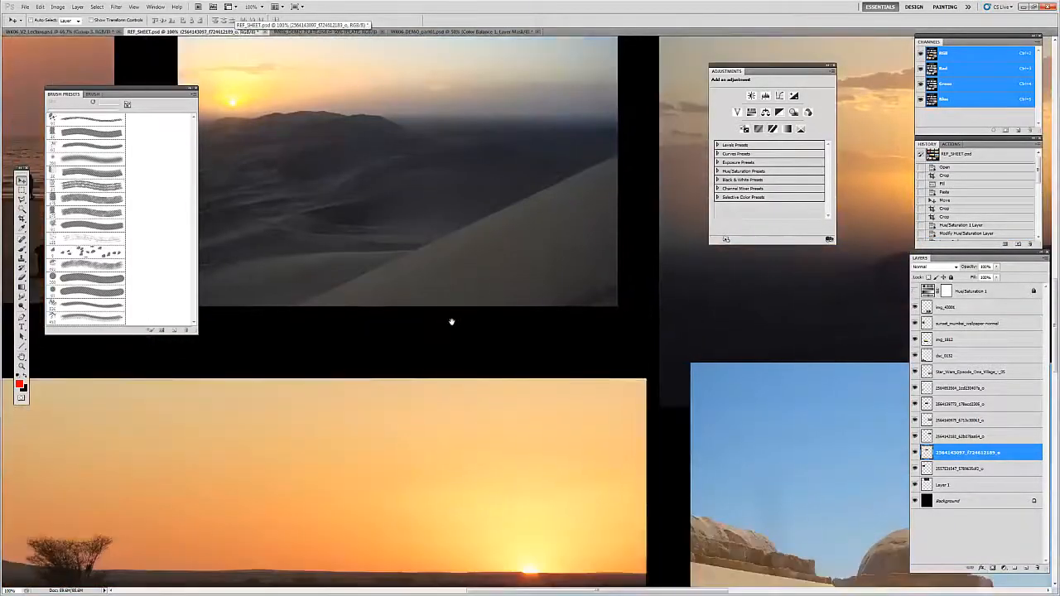
{"action": "left_click_drag", "start_coordinate": [452, 322], "coordinate": [389, 186]}
{"action": "left_click_drag", "start_coordinate": [465, 350], "coordinate": [446, 170]}
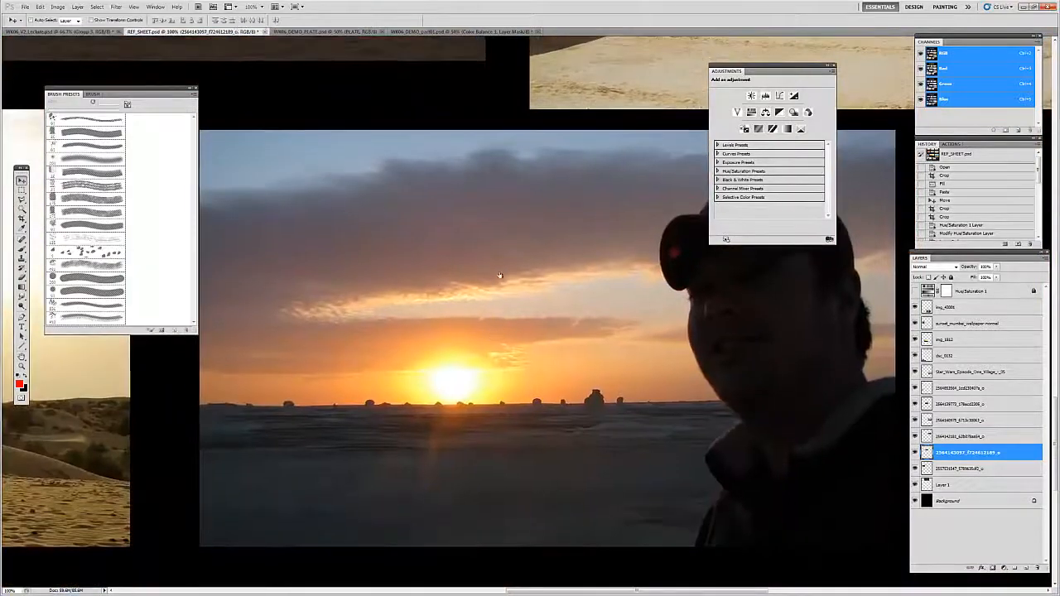
Step: Return to WK06_DEMO_part01.psd, show the TOP SKY cloud layer, and move the Adjustments panel clear of the image
{"action": "left_click", "coordinate": [471, 32]}
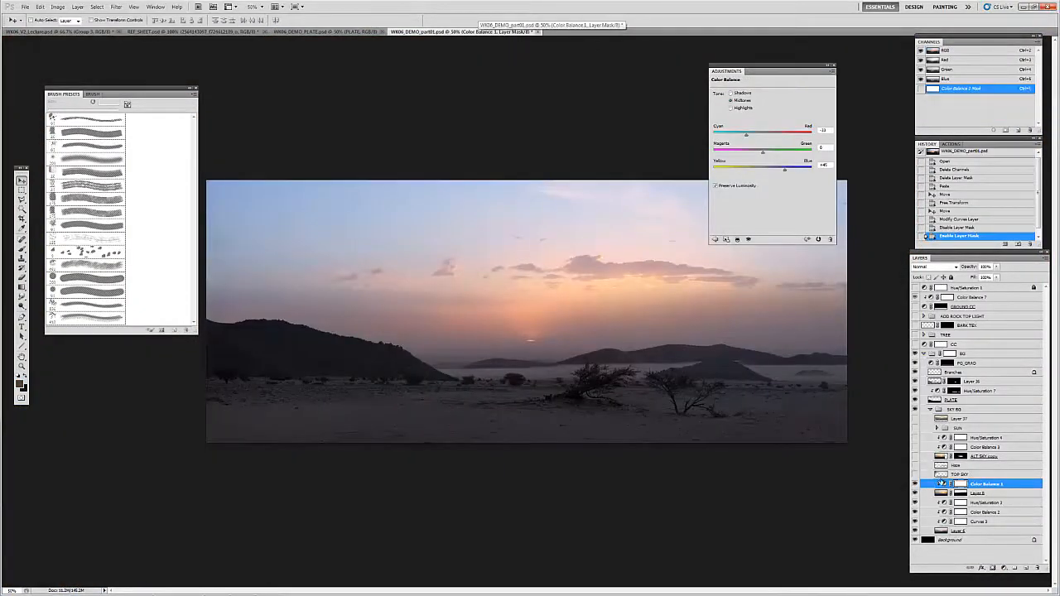
{"action": "left_click", "coordinate": [962, 475]}
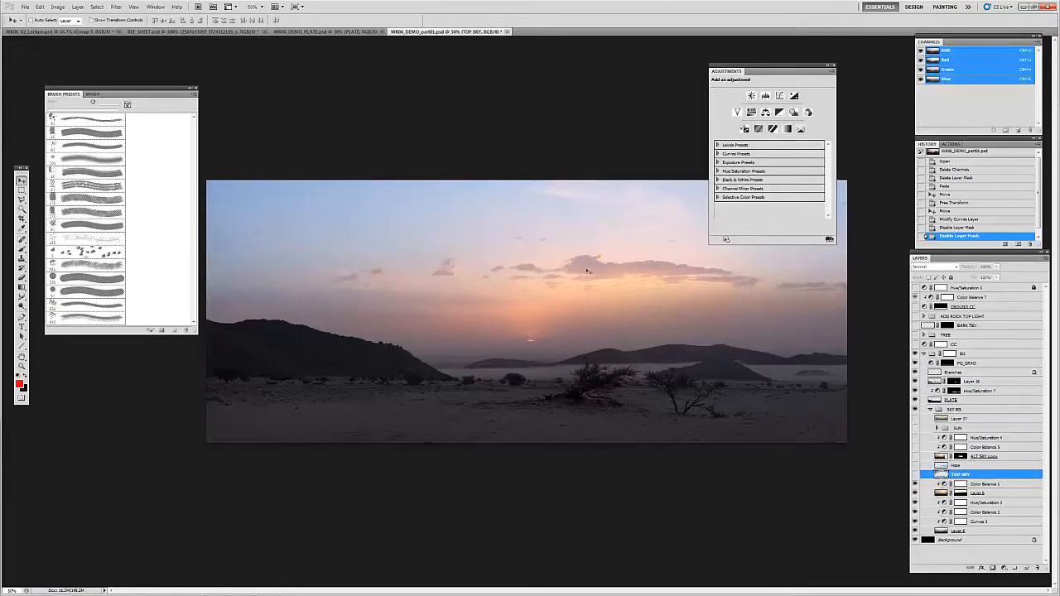
{"action": "key", "text": "f"}
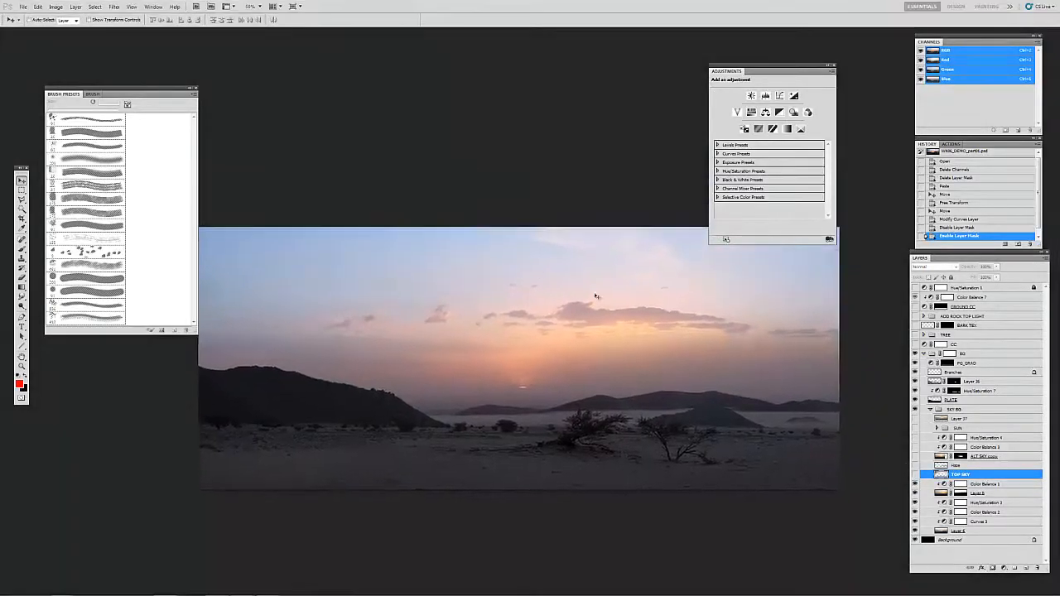
{"action": "left_click", "coordinate": [914, 474]}
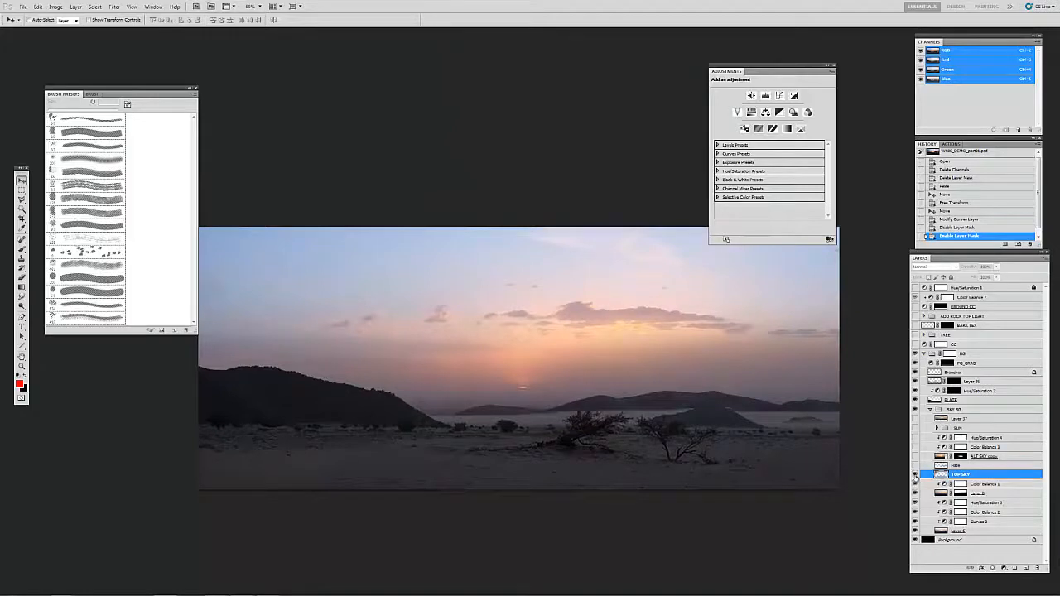
{"action": "left_click_drag", "start_coordinate": [771, 305], "coordinate": [748, 322]}
{"action": "left_click_drag", "start_coordinate": [786, 70], "coordinate": [869, 55]}
{"action": "left_click_drag", "start_coordinate": [546, 299], "coordinate": [587, 289]}
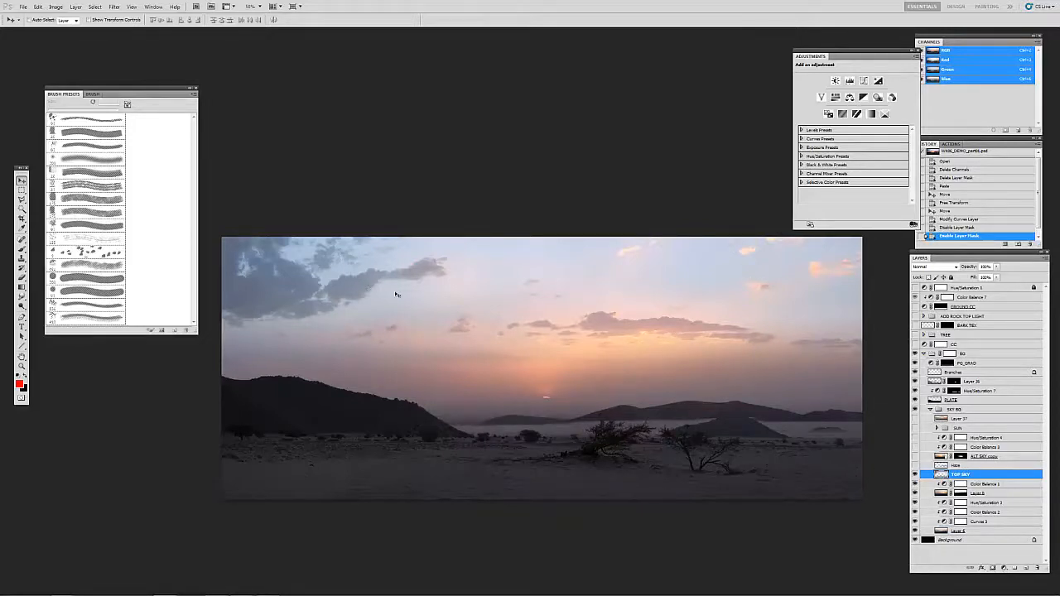
Step: Preview the CC adjustment over the whole image, turn it off again, and collapse the BG group
{"action": "left_click", "coordinate": [943, 466]}
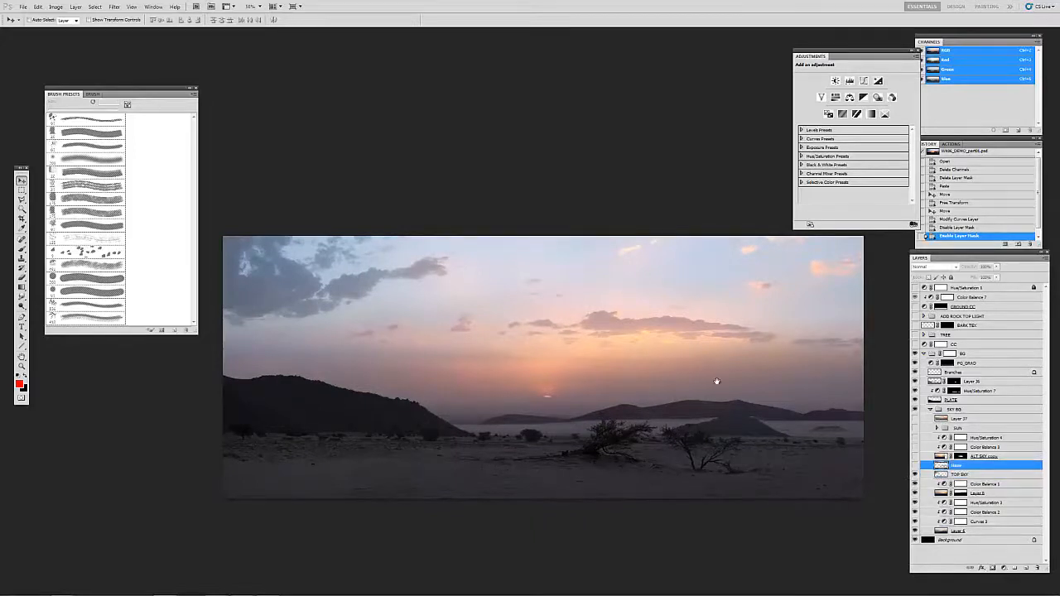
{"action": "left_click", "coordinate": [952, 345]}
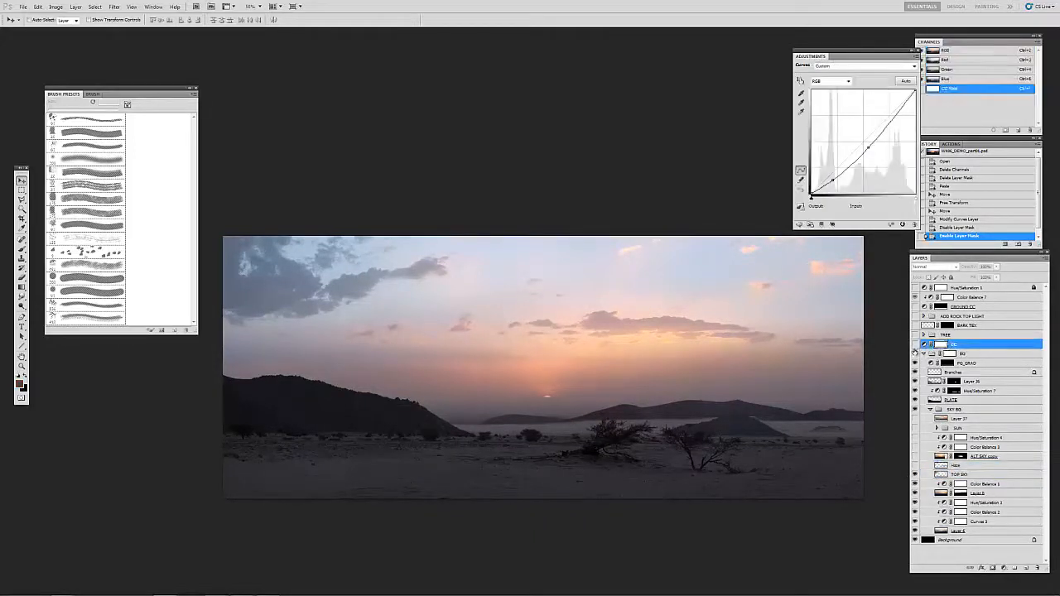
{"action": "left_click", "coordinate": [915, 345]}
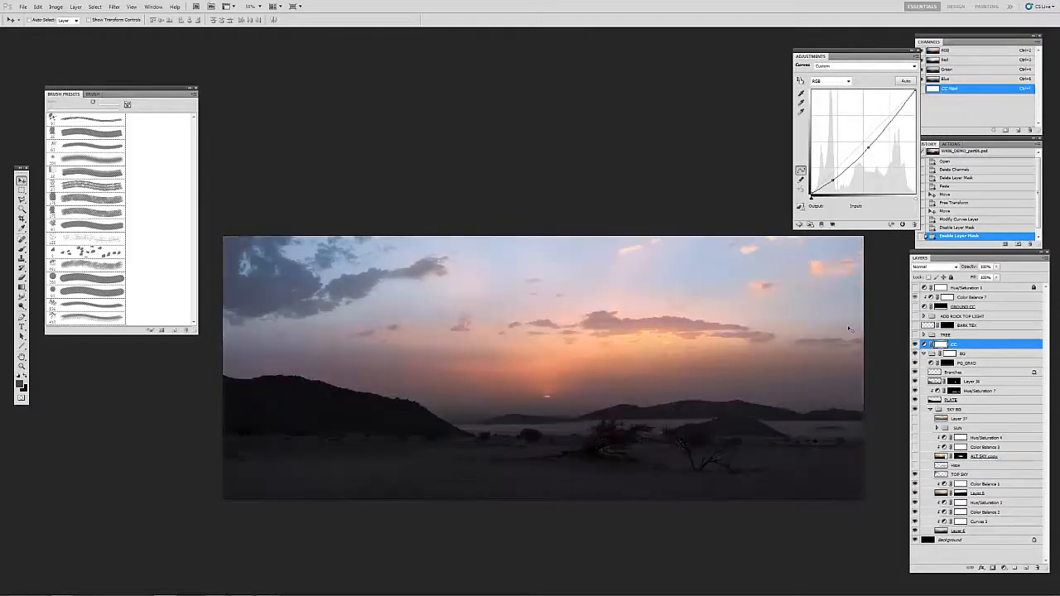
{"action": "left_click", "coordinate": [916, 345]}
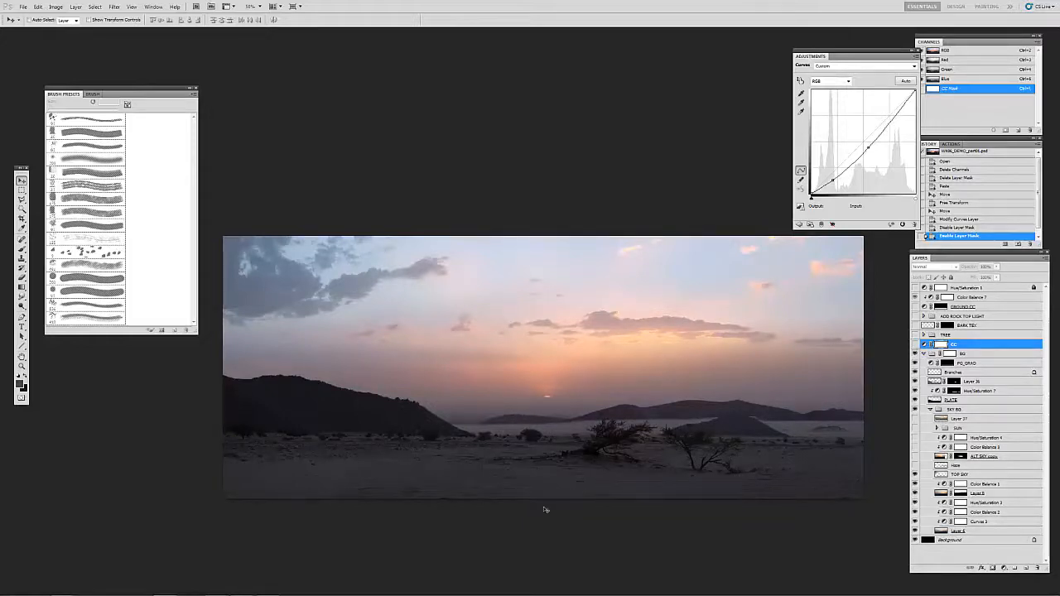
{"action": "left_click", "coordinate": [923, 354]}
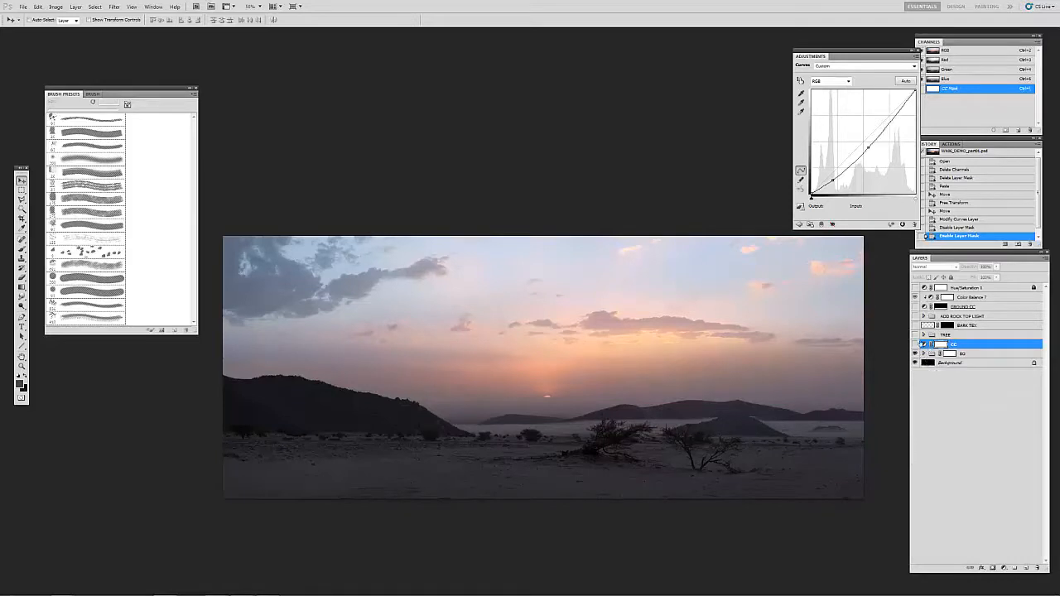
Step: Preview the CC adjustment again over the image, leave it hidden, and expand the BG group
{"action": "left_click", "coordinate": [932, 355]}
{"action": "left_click", "coordinate": [915, 344]}
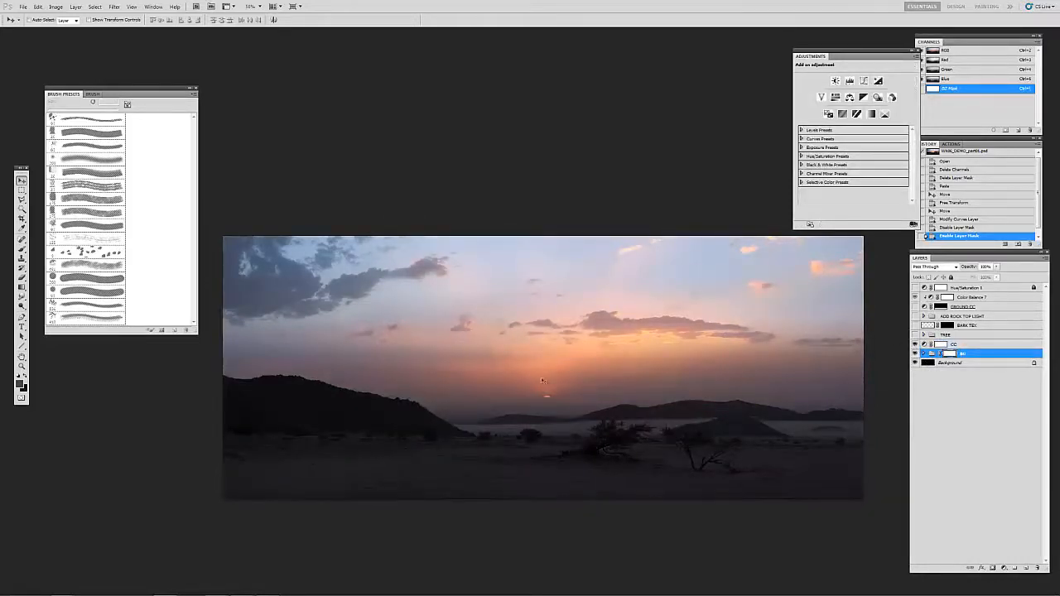
{"action": "left_click", "coordinate": [914, 344]}
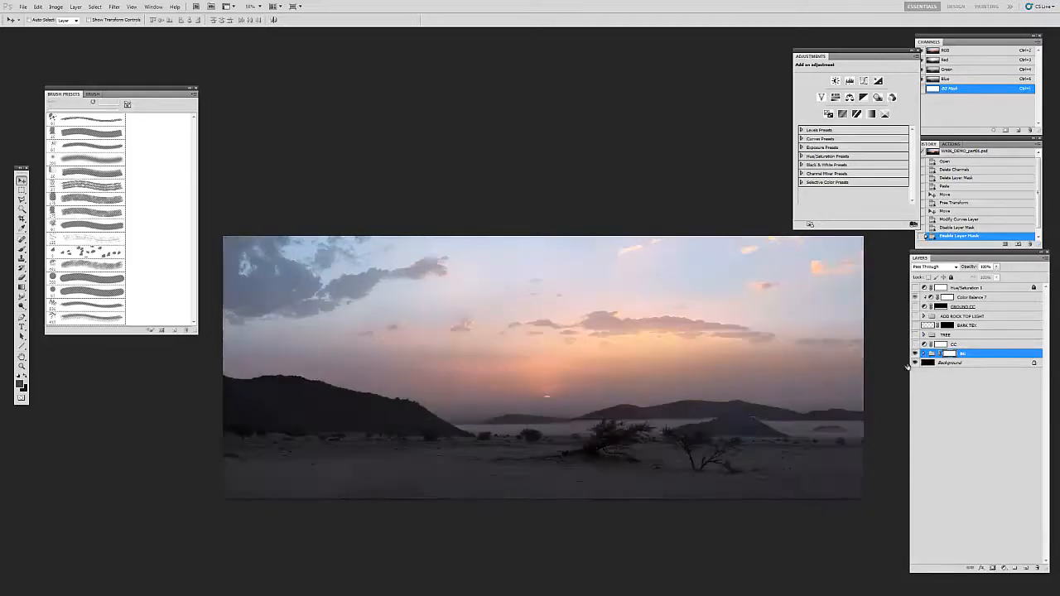
{"action": "left_click", "coordinate": [922, 356]}
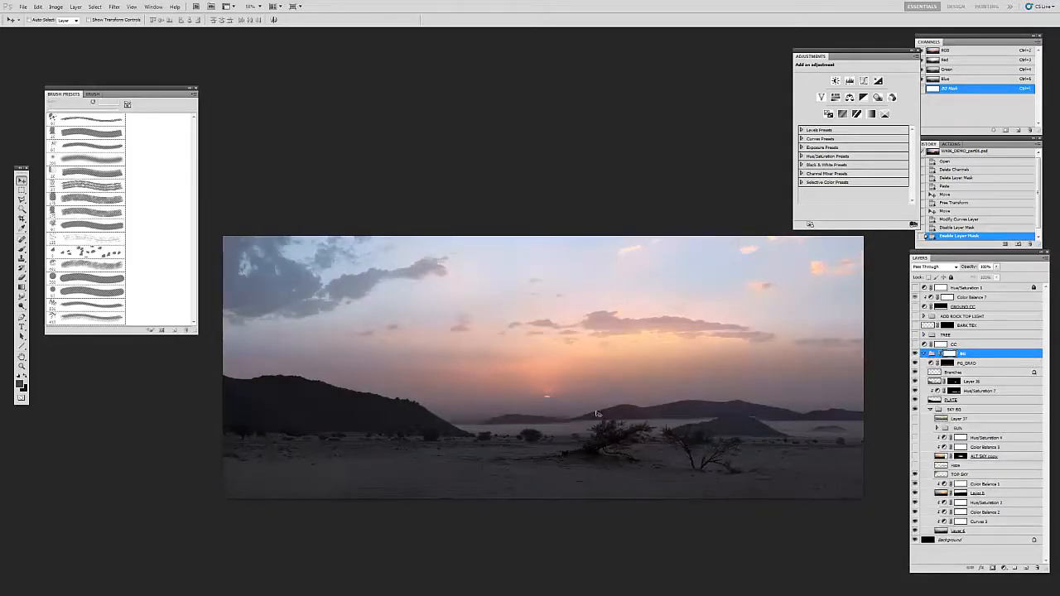
{"action": "left_click_drag", "start_coordinate": [734, 402], "coordinate": [736, 405]}
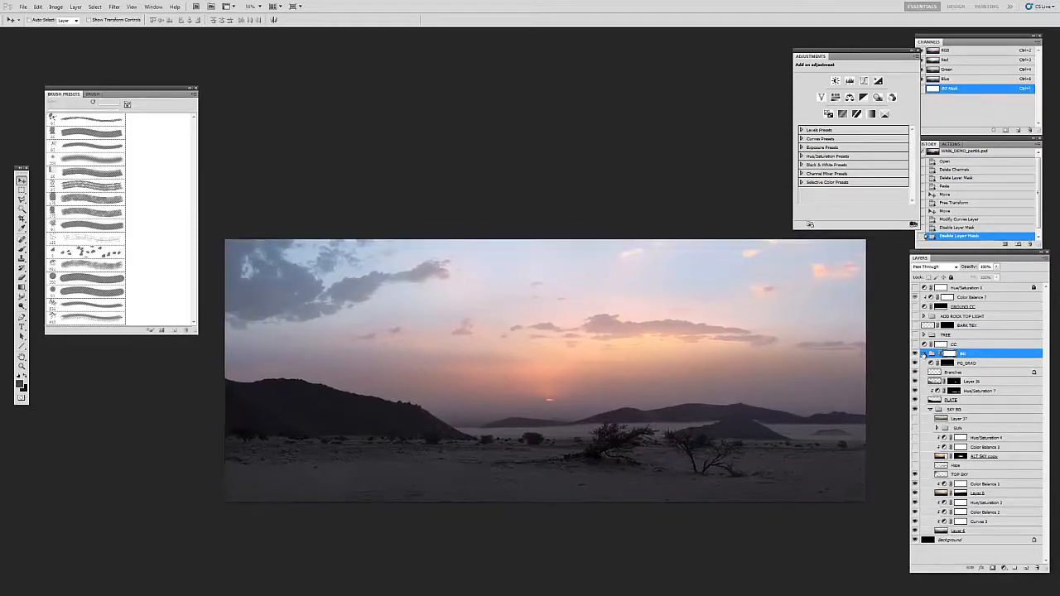
{"action": "left_click", "coordinate": [941, 344]}
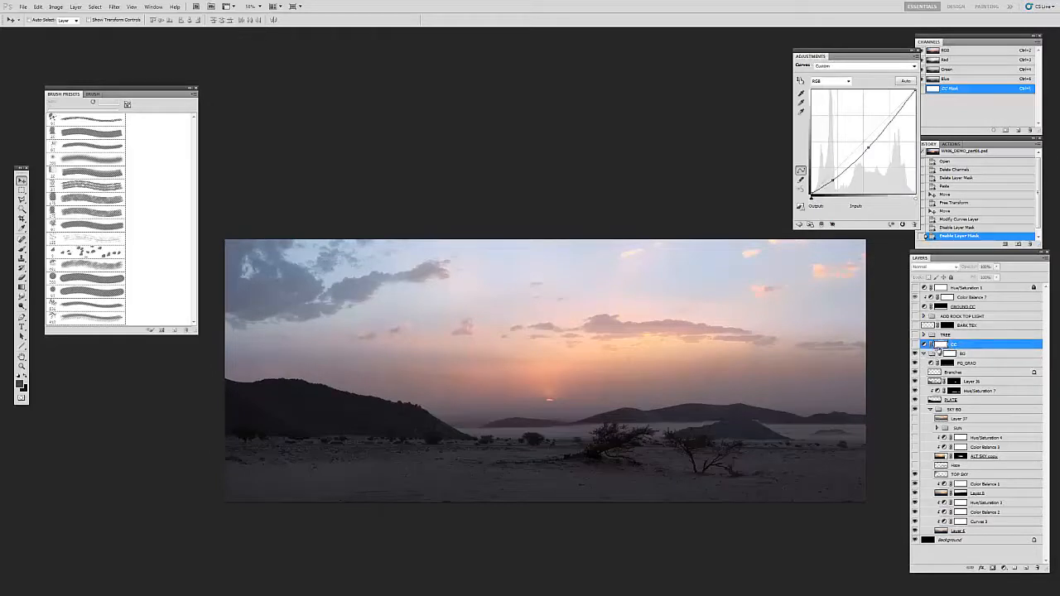
{"action": "left_click", "coordinate": [931, 353]}
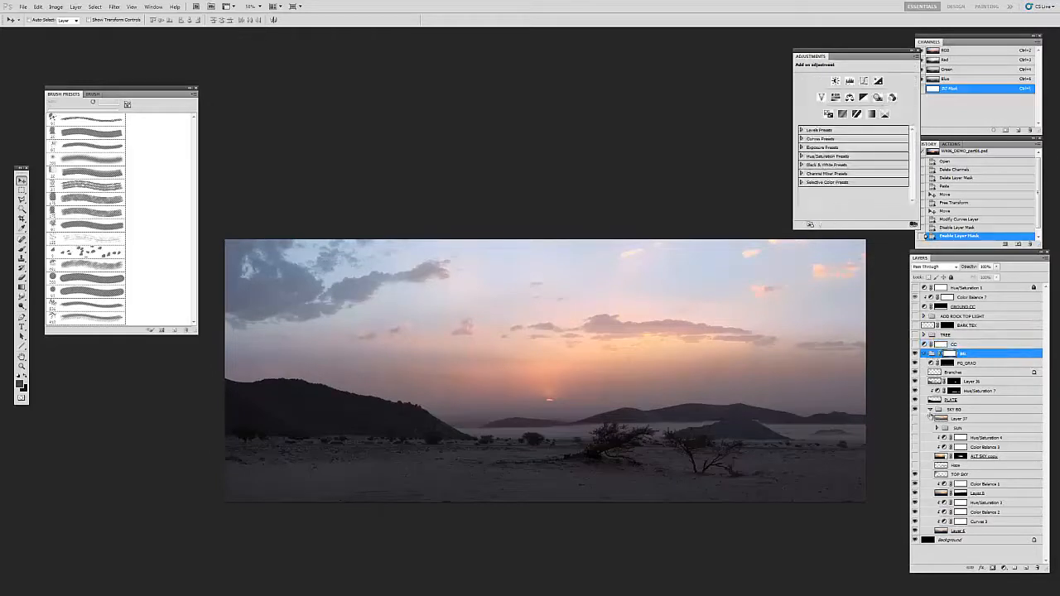
Step: Compare the distant mountains with and without the Haze layer, including in black and white, and leave the Haze layer hidden
{"action": "left_click", "coordinate": [944, 466]}
{"action": "left_click", "coordinate": [914, 466]}
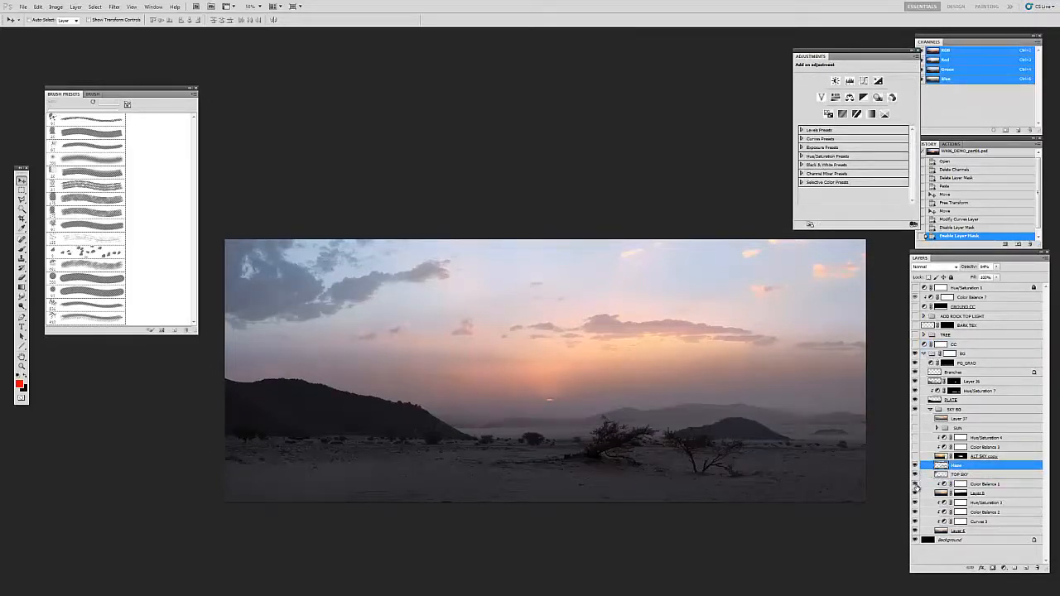
{"action": "left_click", "coordinate": [915, 467]}
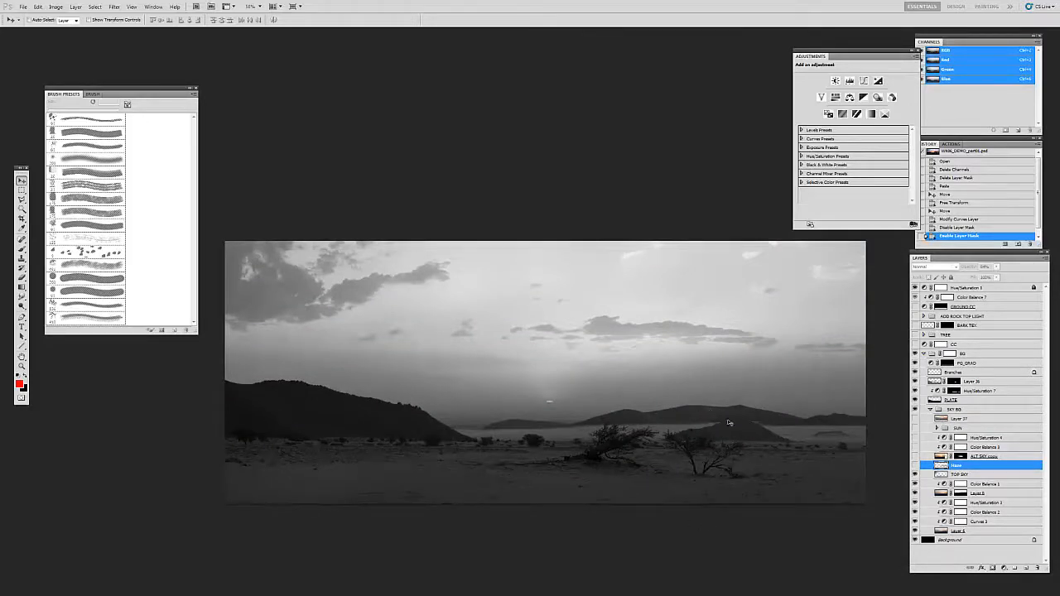
{"action": "left_click_drag", "start_coordinate": [719, 425], "coordinate": [706, 409]}
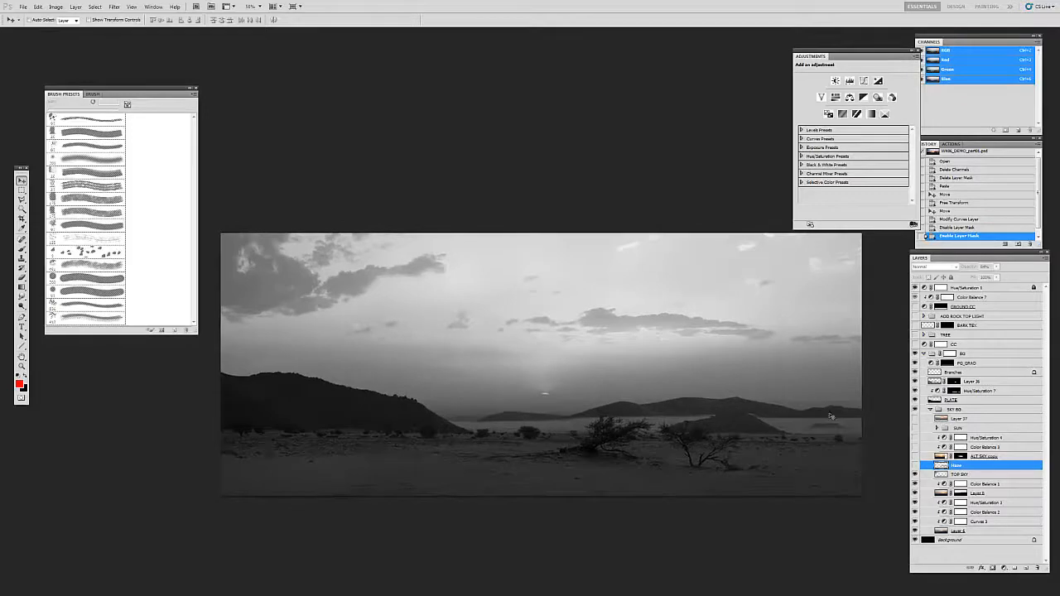
{"action": "left_click", "coordinate": [915, 466]}
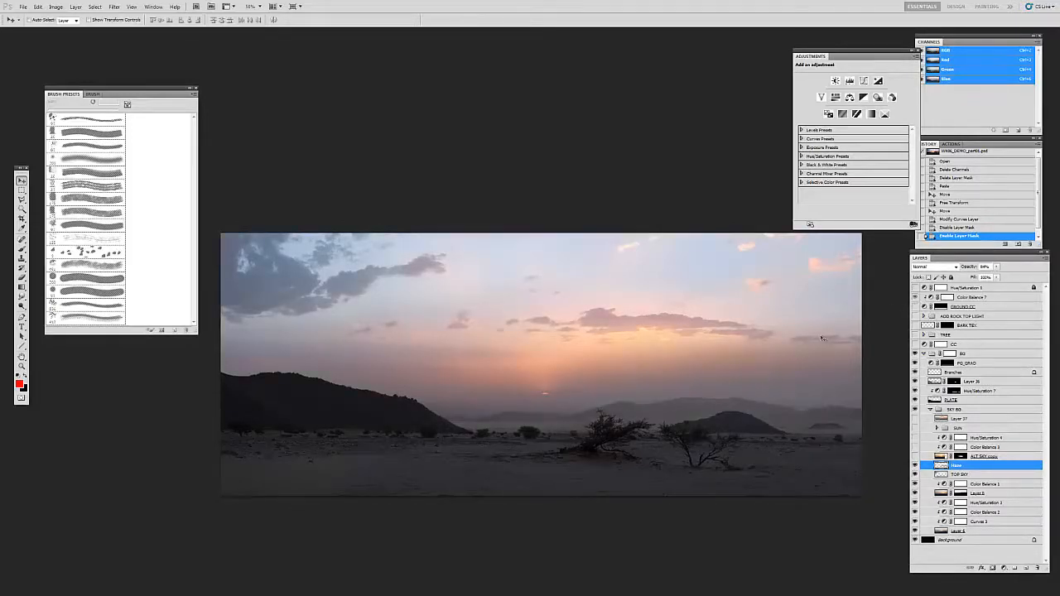
{"action": "left_click_drag", "start_coordinate": [711, 418], "coordinate": [710, 386]}
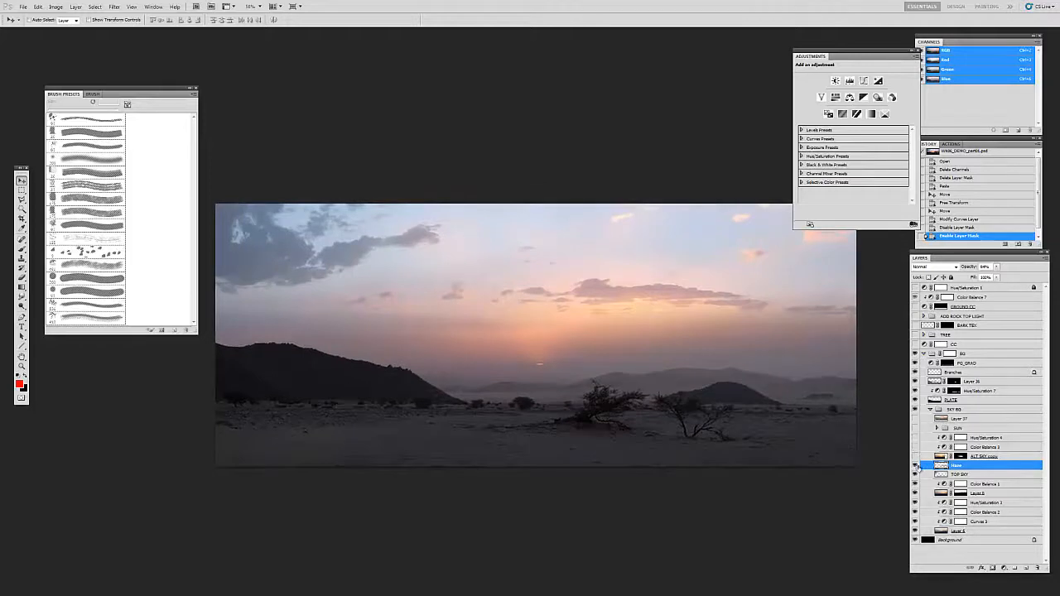
{"action": "left_click", "coordinate": [916, 466]}
Step: Create a new layer above Haze and set up a soft 300 px brush in a color sampled near the horizon
{"action": "left_click", "coordinate": [1026, 571]}
{"action": "key", "text": "i"}
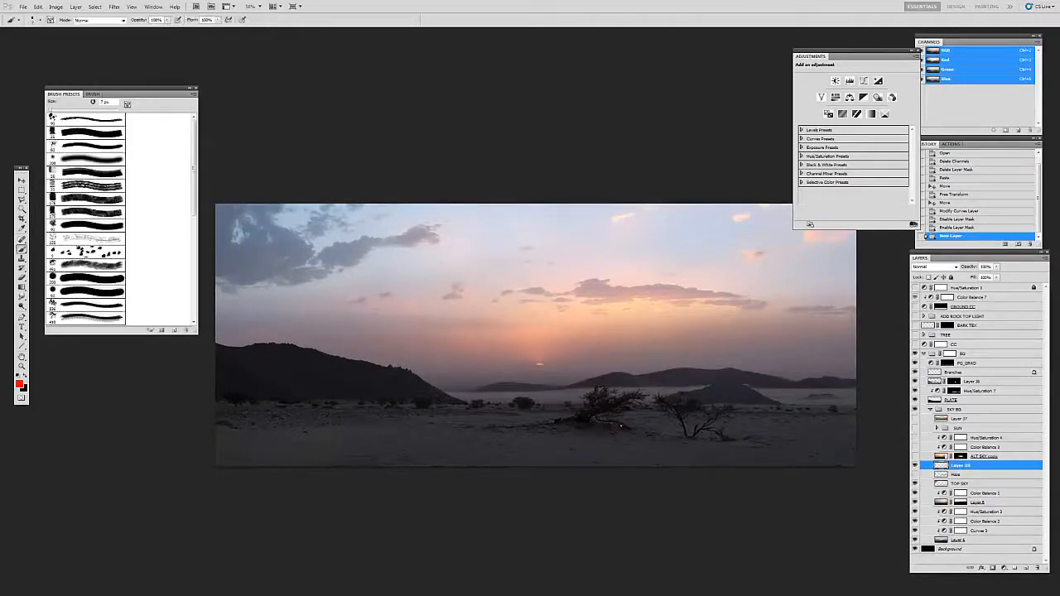
{"action": "left_click", "coordinate": [582, 375]}
{"action": "key", "text": "b"}
{"action": "left_click", "coordinate": [82, 161]}
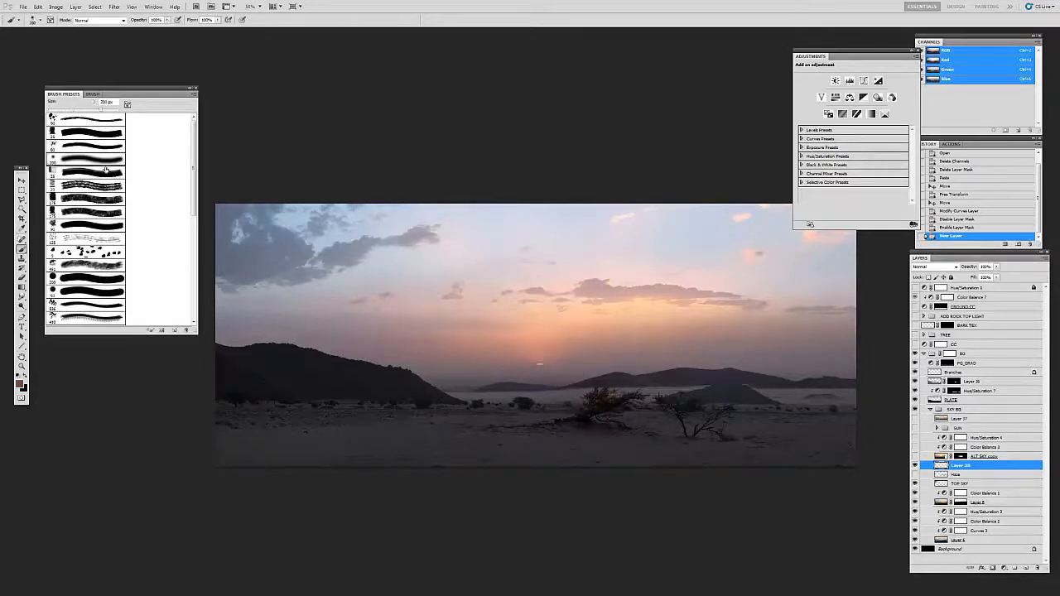
{"action": "key", "text": "bracketright"}
{"action": "key", "text": "bracketright"}
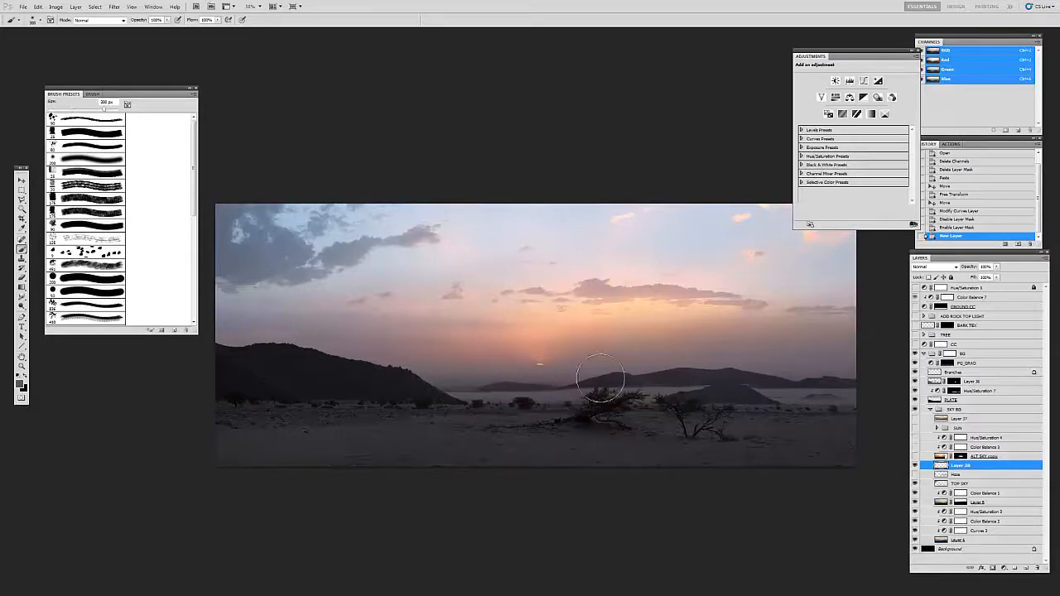
Step: Paint soft horizontal haze strokes across the distant mountains and the valley along the horizon, and undo the last stroke
{"action": "left_click_drag", "start_coordinate": [434, 384], "coordinate": [833, 385]}
{"action": "left_click_drag", "start_coordinate": [646, 385], "coordinate": [952, 377]}
{"action": "left_click_drag", "start_coordinate": [448, 387], "coordinate": [960, 389]}
{"action": "mouse_move", "coordinate": [453, 389]}
{"action": "left_mouse_down"}
{"action": "mouse_move", "coordinate": [960, 365]}
{"action": "mouse_move", "coordinate": [656, 390]}
{"action": "mouse_move", "coordinate": [956, 369]}
{"action": "mouse_move", "coordinate": [550, 386]}
{"action": "mouse_move", "coordinate": [956, 353]}
{"action": "left_mouse_up"}
{"action": "left_click_drag", "start_coordinate": [512, 386], "coordinate": [952, 373]}
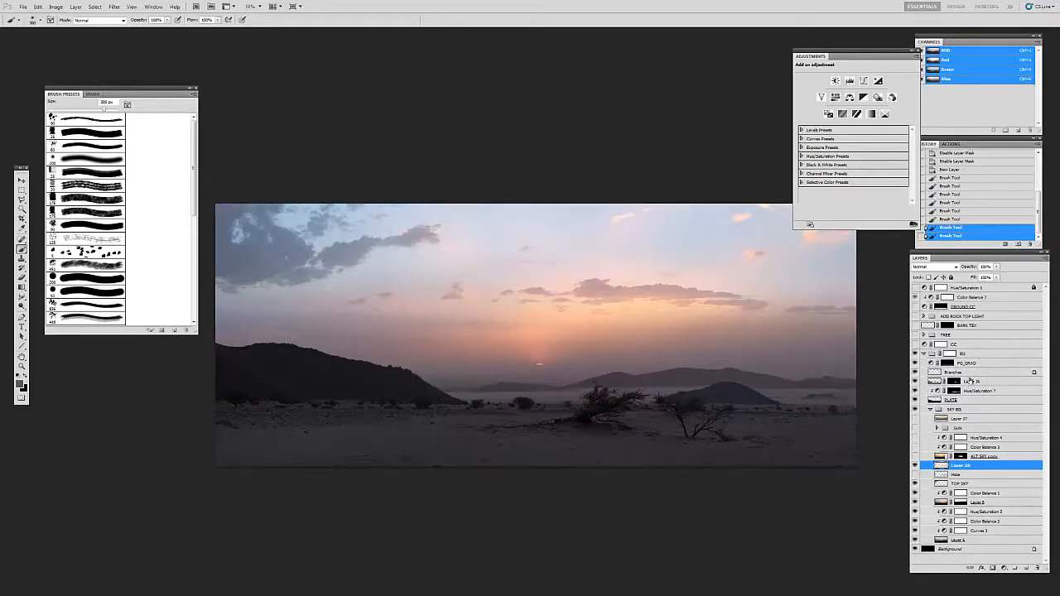
{"action": "mouse_move", "coordinate": [441, 394]}
{"action": "left_mouse_down"}
{"action": "mouse_move", "coordinate": [773, 376]}
{"action": "mouse_move", "coordinate": [425, 386]}
{"action": "mouse_move", "coordinate": [837, 377]}
{"action": "left_mouse_up"}
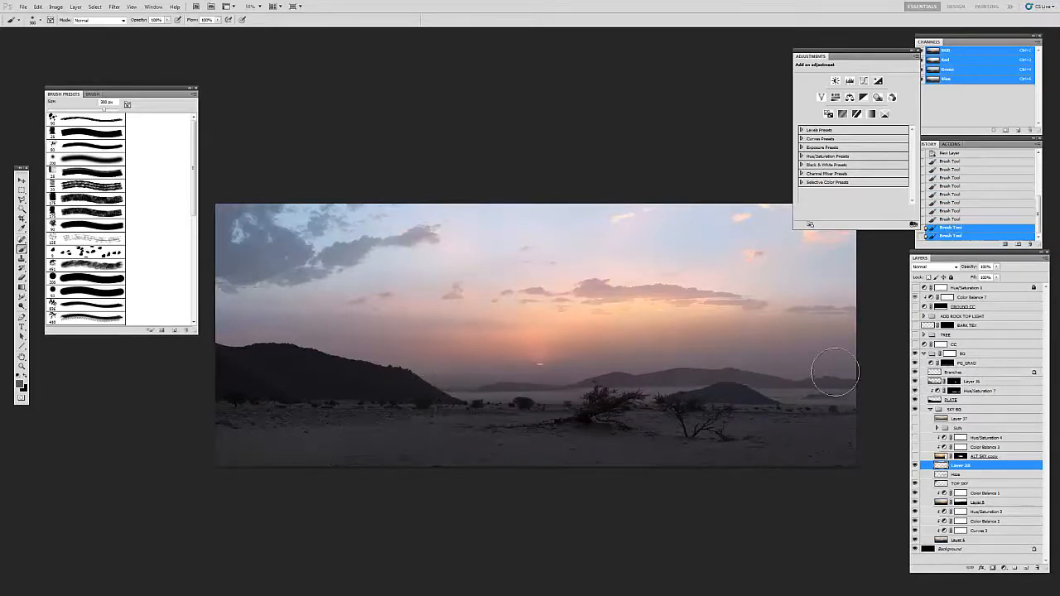
{"action": "left_click_drag", "start_coordinate": [440, 387], "coordinate": [878, 378]}
{"action": "left_click_drag", "start_coordinate": [452, 382], "coordinate": [878, 375]}
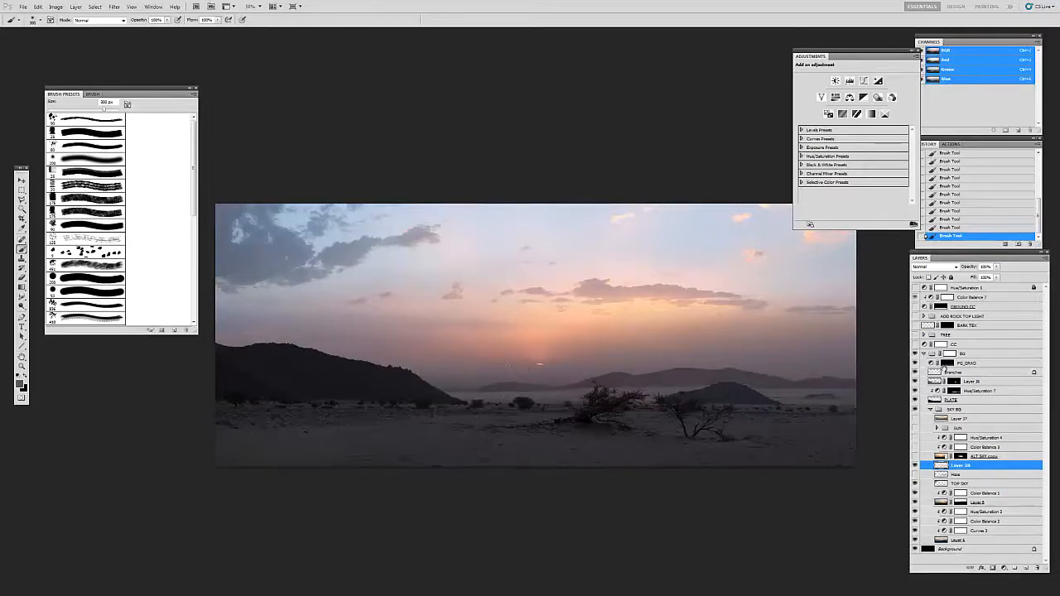
{"action": "left_click_drag", "start_coordinate": [494, 383], "coordinate": [868, 373]}
{"action": "key", "text": "super"}
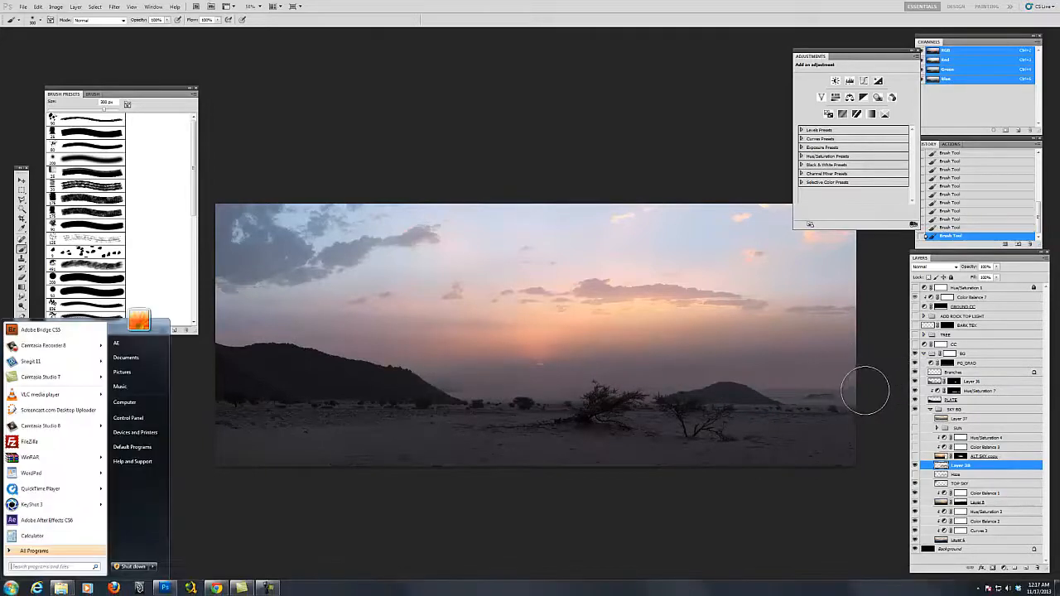
{"action": "key", "text": "super"}
{"action": "key", "text": "ctrl+z"}
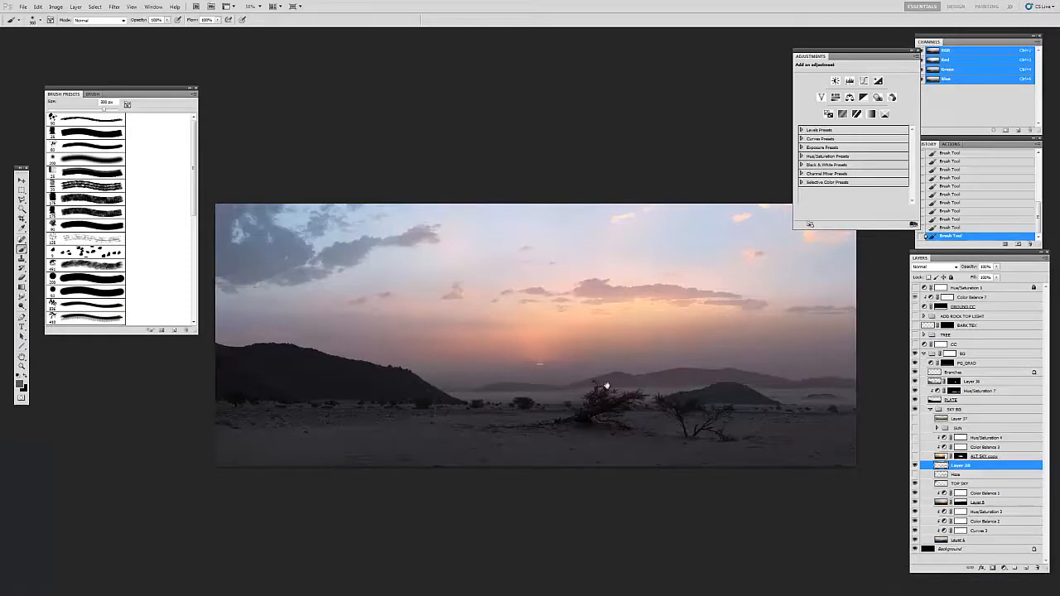
Step: View the painted haze full screen without the interface, in color and in black and white, and bring the panels back
{"action": "left_click_drag", "start_coordinate": [569, 392], "coordinate": [542, 389]}
{"action": "key", "text": "f"}
{"action": "key", "text": "f"}
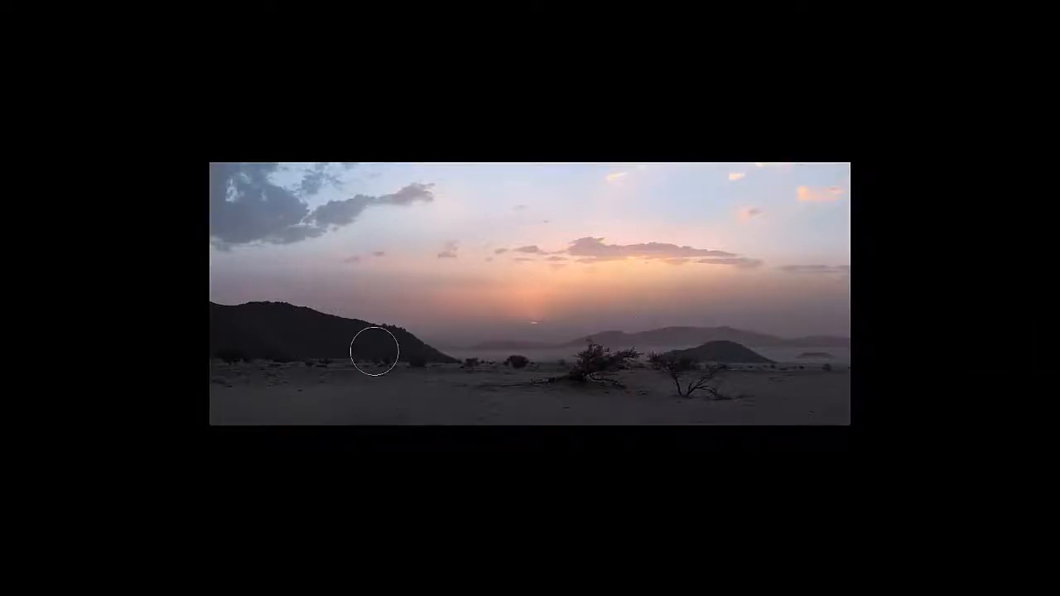
{"action": "key", "text": "f"}
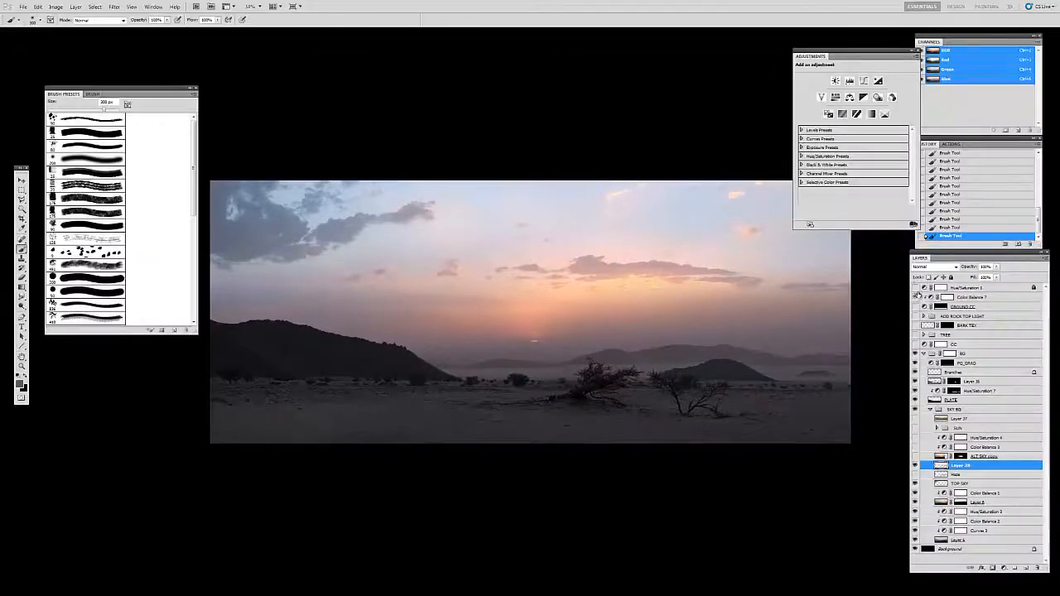
{"action": "key", "text": "f"}
{"action": "left_click_drag", "start_coordinate": [627, 378], "coordinate": [611, 364]}
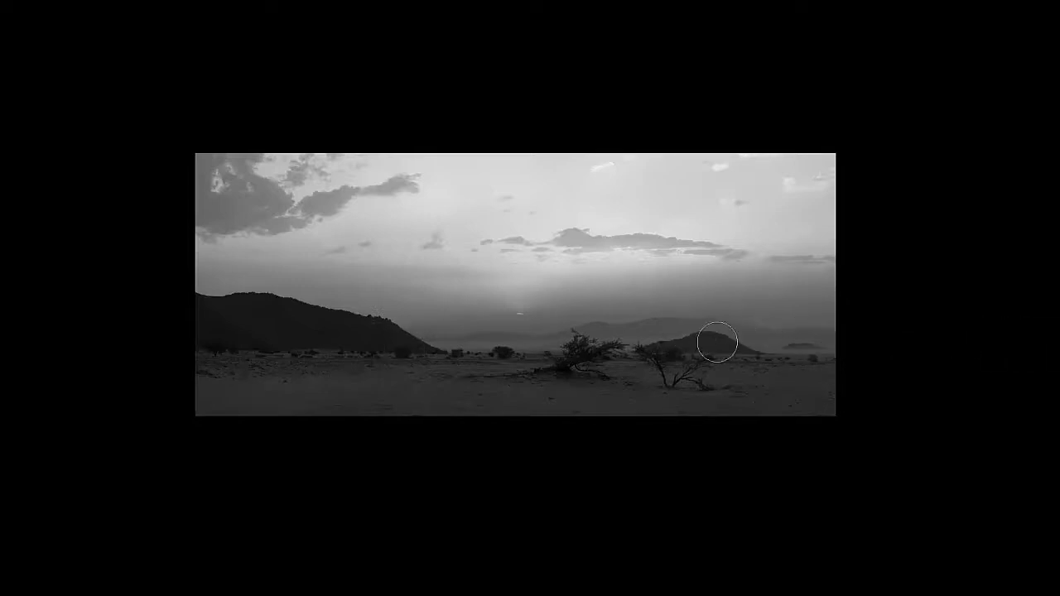
{"action": "key", "text": "Tab"}
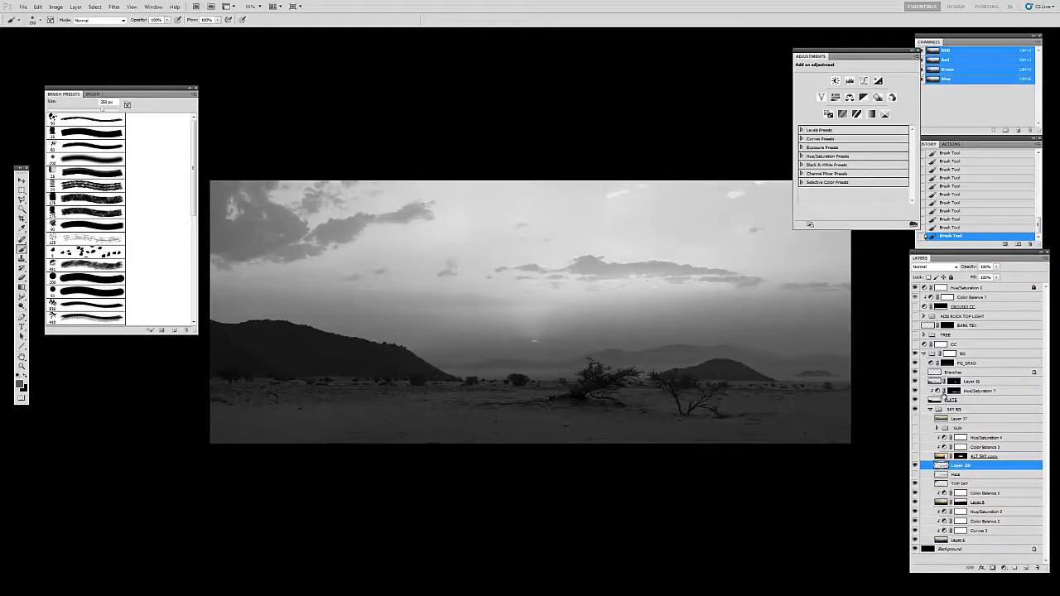
Step: Test a lower opacity on the painted haze layer, restore it to 100%, and compare the mountains with the layer hidden and shown
{"action": "left_click", "coordinate": [997, 266]}
{"action": "left_click_drag", "start_coordinate": [992, 276], "coordinate": [982, 278]}
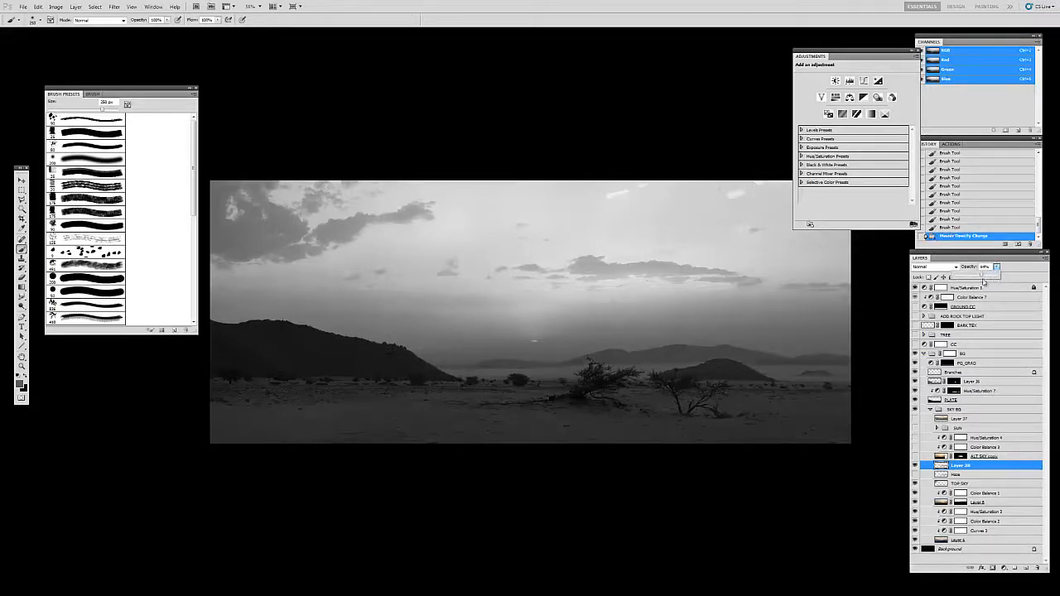
{"action": "left_click_drag", "start_coordinate": [709, 414], "coordinate": [708, 408]}
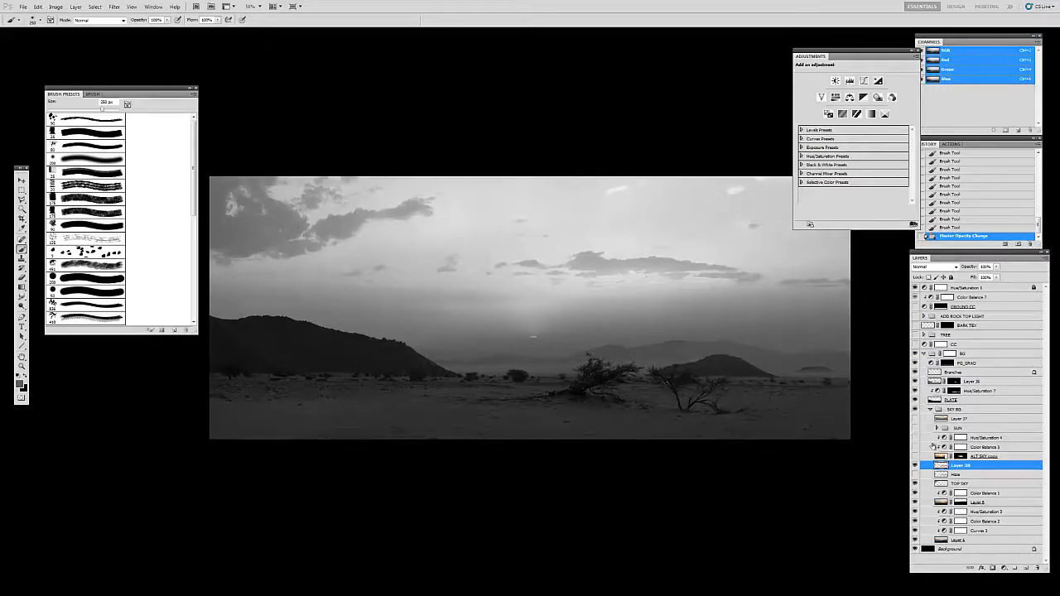
{"action": "left_click", "coordinate": [915, 467]}
{"action": "left_click", "coordinate": [915, 467]}
Step: Examine the haze over the distant mountains up close in black and white, and check it again in the whole image
{"action": "key", "text": "z"}
{"action": "left_click", "coordinate": [665, 363]}
{"action": "left_click", "coordinate": [654, 314]}
{"action": "left_click", "coordinate": [621, 338]}
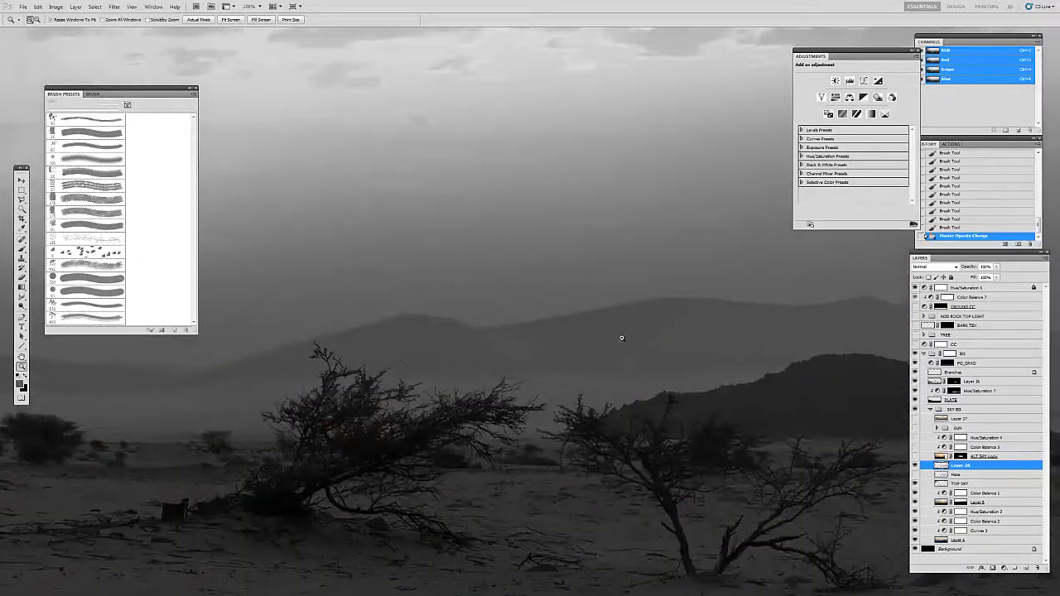
{"action": "left_click", "coordinate": [621, 356], "text": "alt"}
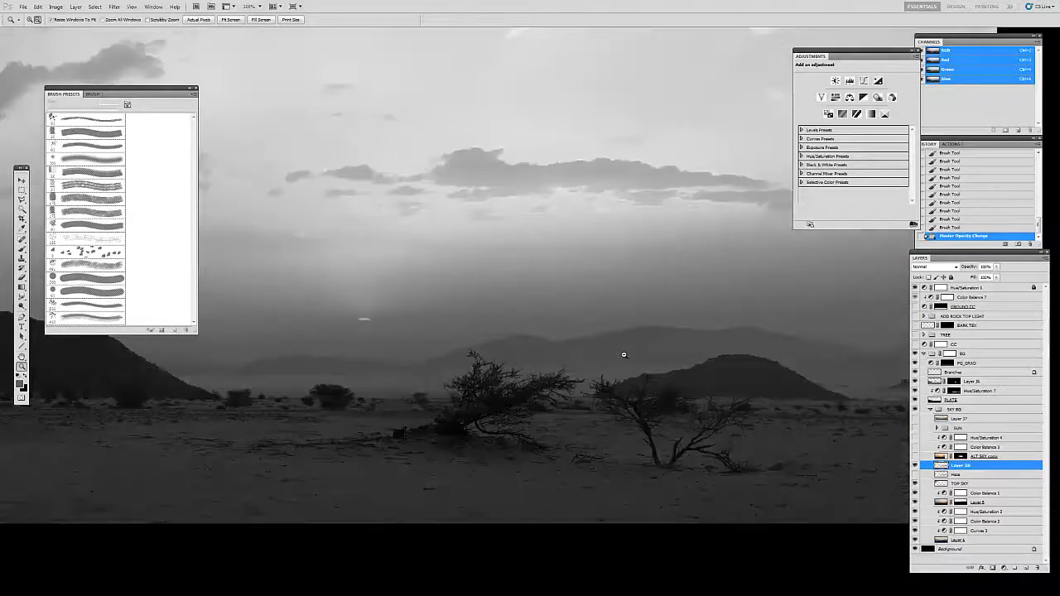
{"action": "left_click", "coordinate": [625, 357], "text": "alt"}
{"action": "left_click", "coordinate": [625, 369], "text": "alt"}
{"action": "left_click_drag", "start_coordinate": [674, 397], "coordinate": [626, 363]}
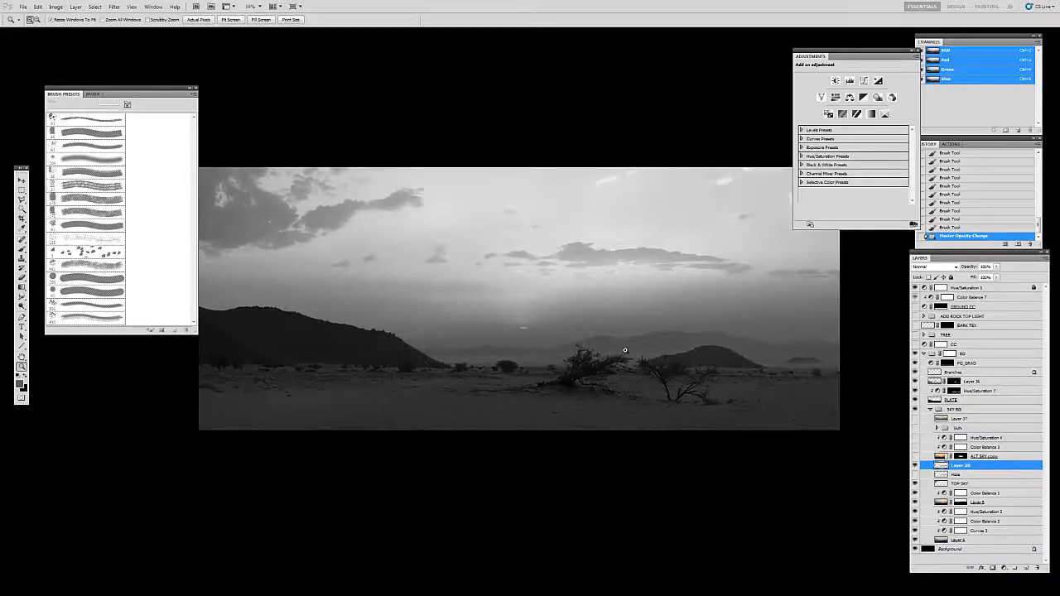
Step: Add a new layer clipped to the painted haze layer and fill it with black
{"action": "key", "text": "b"}
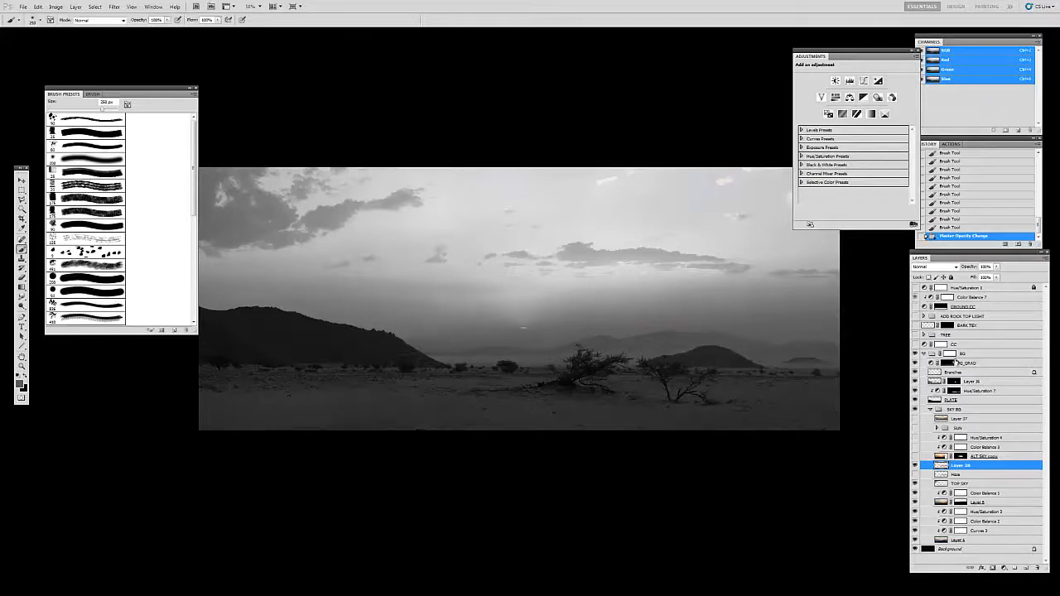
{"action": "left_click", "coordinate": [1024, 569]}
{"action": "key", "text": "ctrl+alt+g"}
{"action": "key", "text": "shift+BackSpace"}
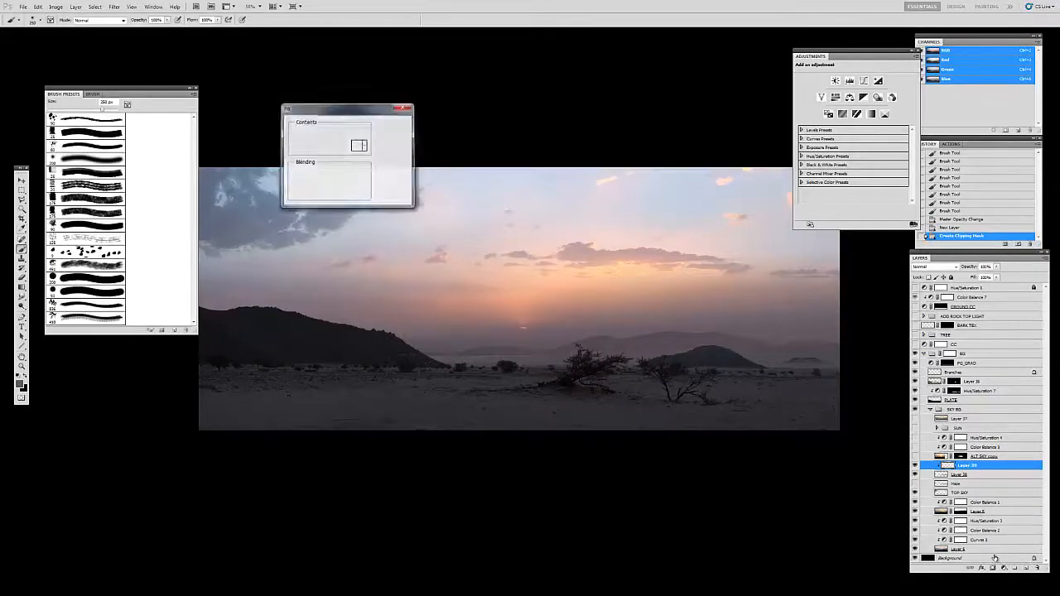
{"action": "key", "text": "Return"}
Step: Apply Add Noise to the clipped black layer with an amount of 5% and uniform distribution
{"action": "left_click", "coordinate": [114, 7]}
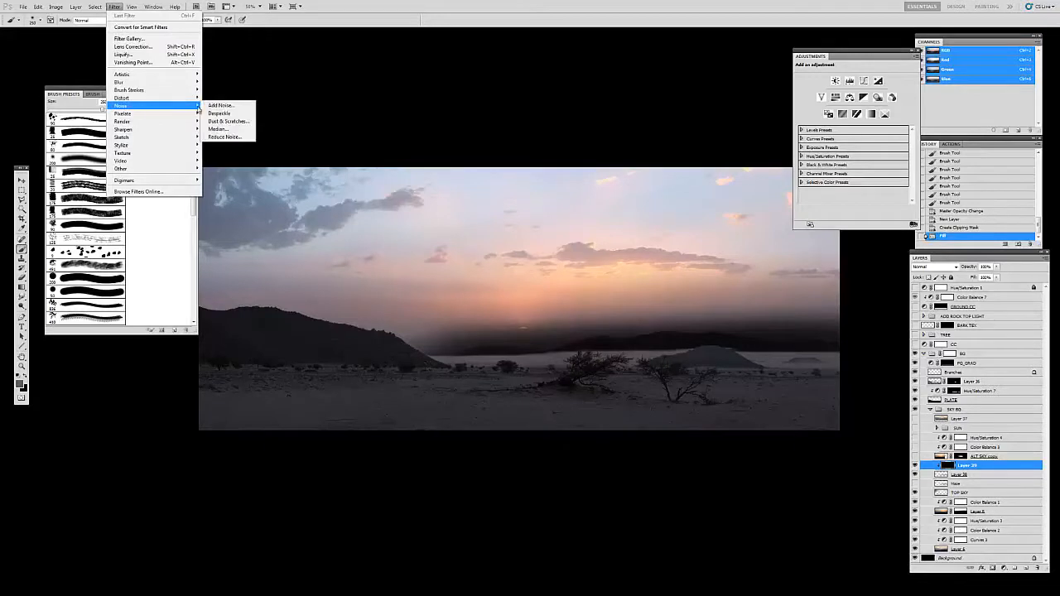
{"action": "left_click", "coordinate": [221, 105]}
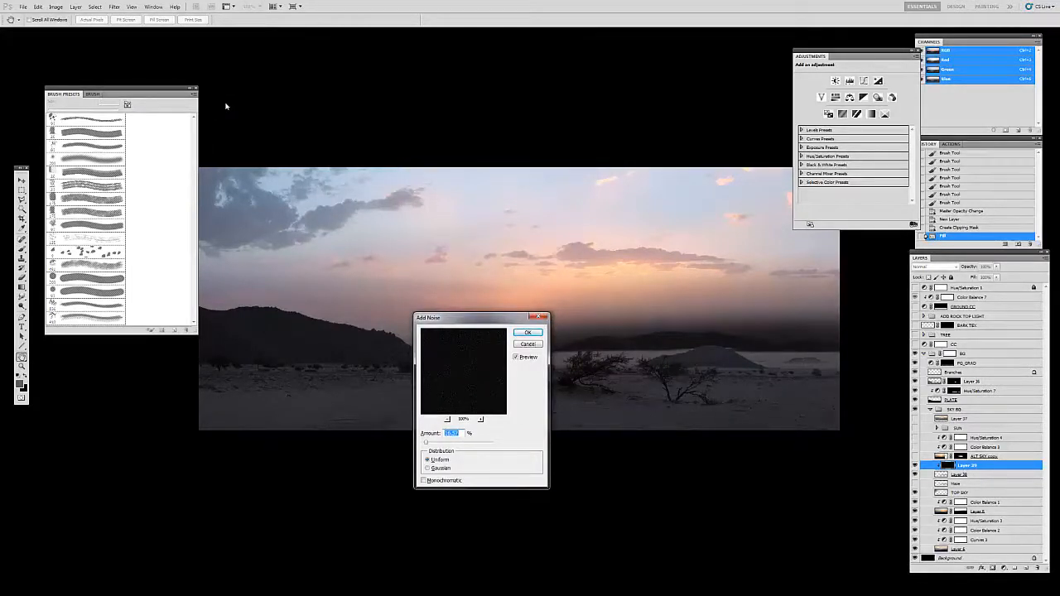
{"action": "key", "text": "ctrl+plus"}
{"action": "key", "text": "ctrl+plus"}
{"action": "key", "text": "ctrl+plus"}
{"action": "key", "text": "ctrl+plus"}
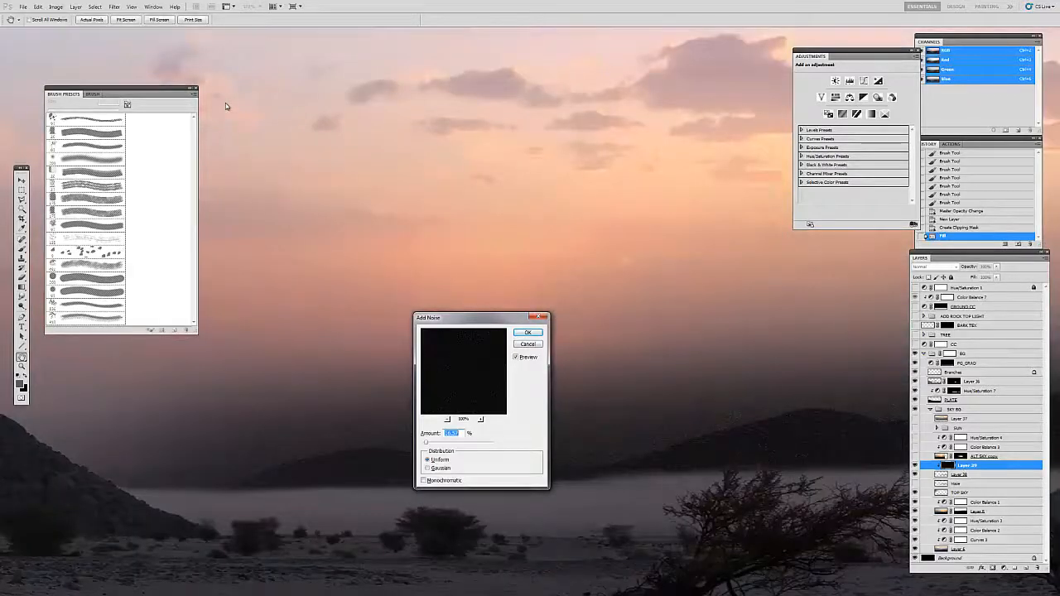
{"action": "left_click_drag", "start_coordinate": [664, 364], "coordinate": [585, 193]}
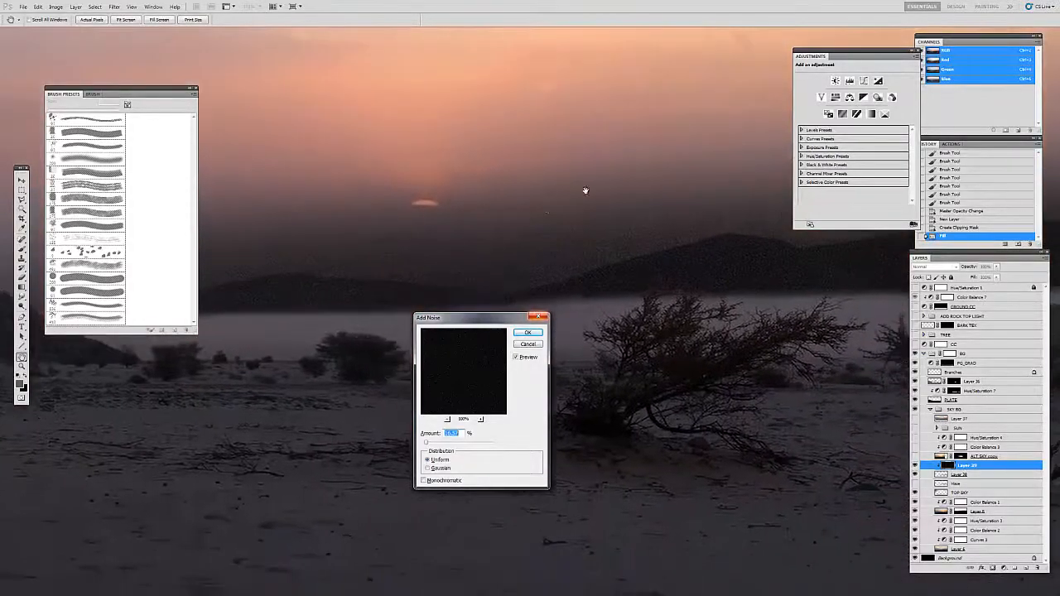
{"action": "left_click_drag", "start_coordinate": [472, 320], "coordinate": [568, 306]}
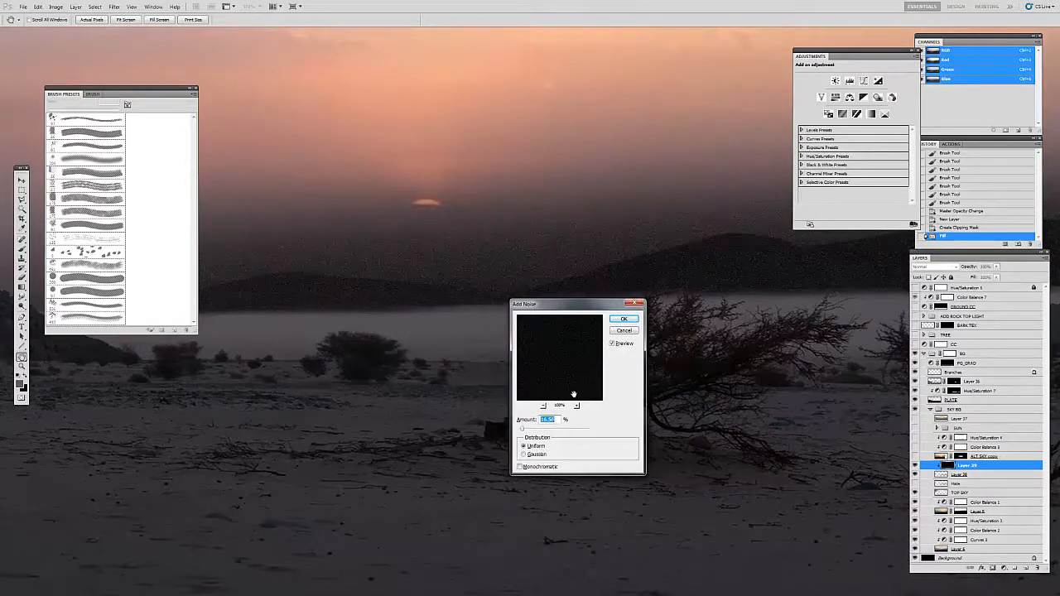
{"action": "type", "text": "15"}
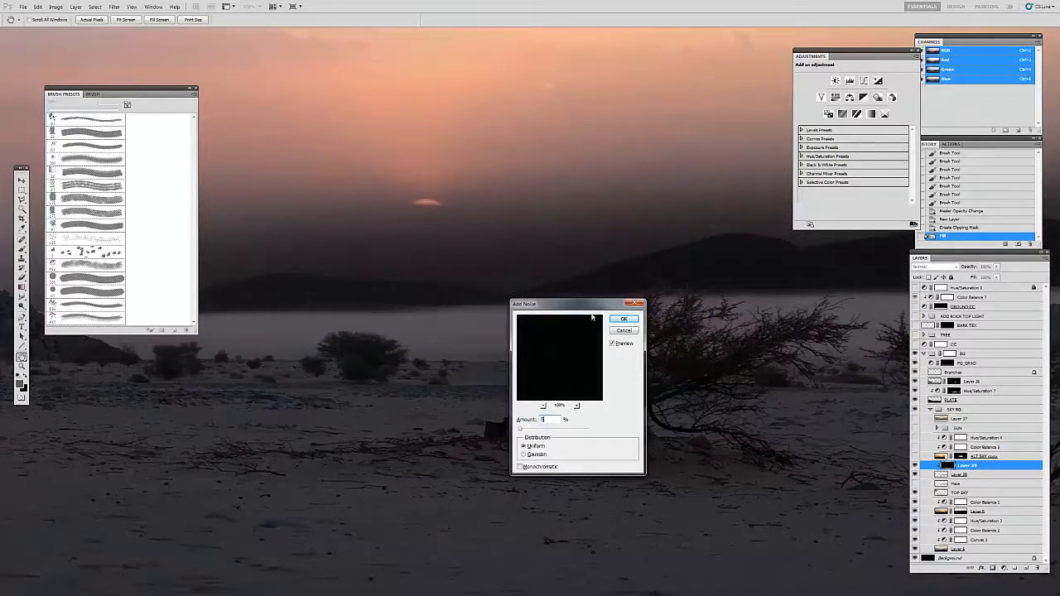
{"action": "left_click_drag", "start_coordinate": [589, 311], "coordinate": [403, 333]}
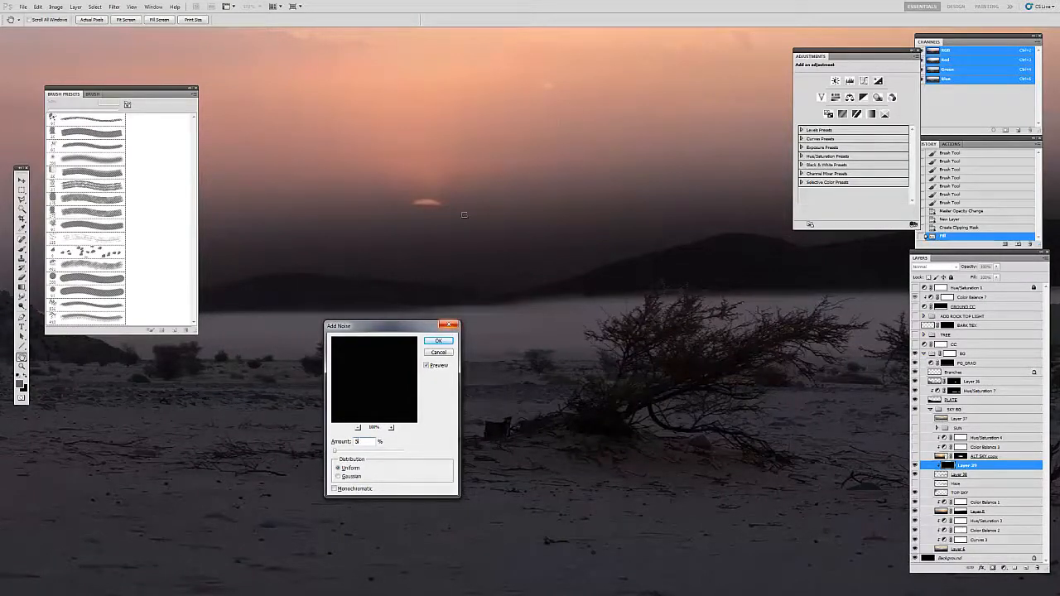
{"action": "left_click_drag", "start_coordinate": [426, 327], "coordinate": [423, 328]}
{"action": "left_click", "coordinate": [436, 345]}
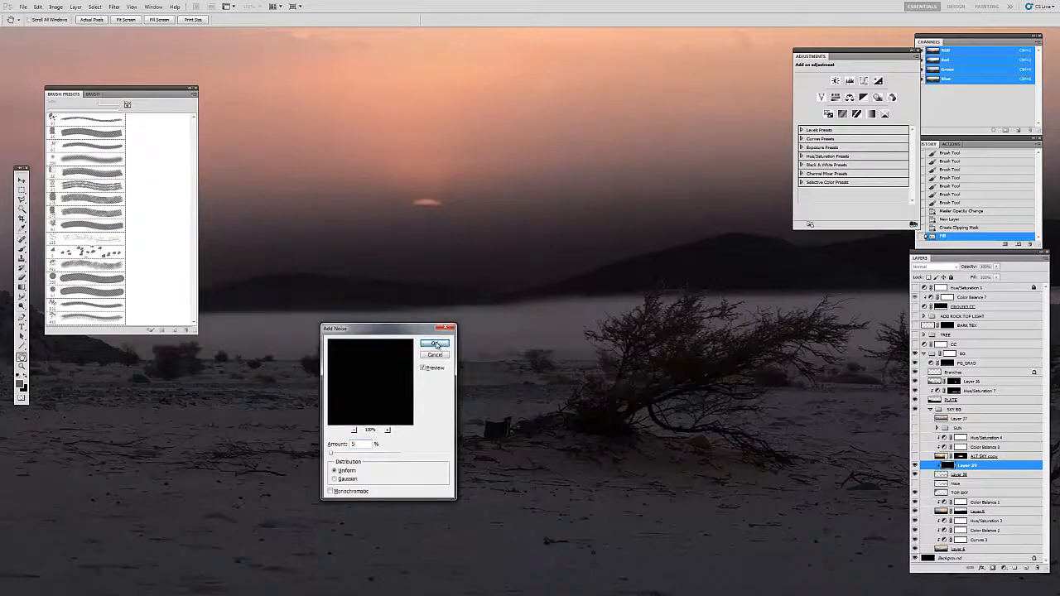
Step: Set the blending mode of the clipped noise layer to Screen
{"action": "key", "text": "ctrl+minus"}
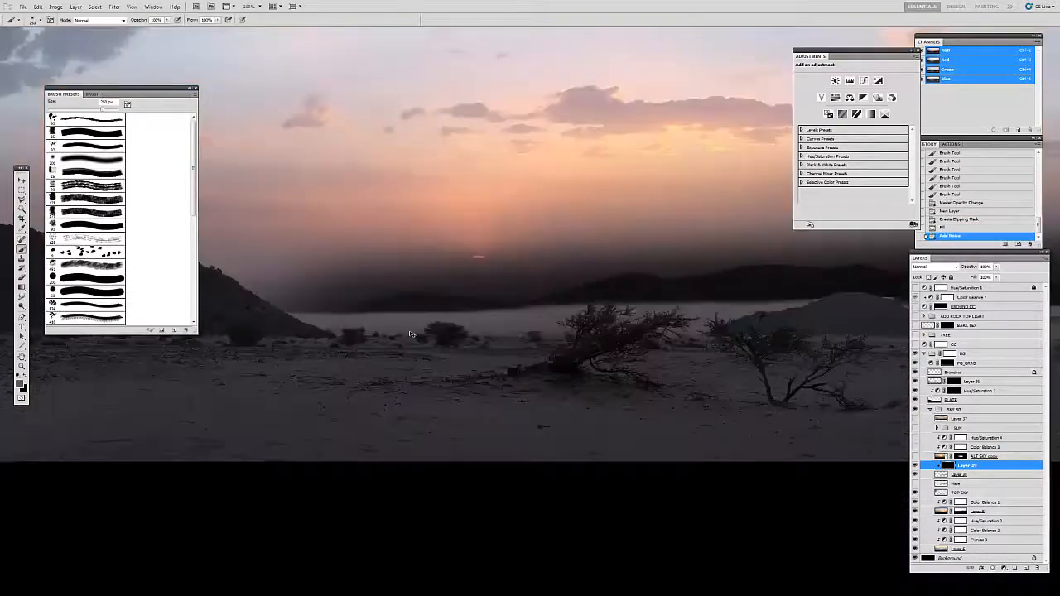
{"action": "key", "text": "ctrl+minus"}
{"action": "key", "text": "ctrl+minus"}
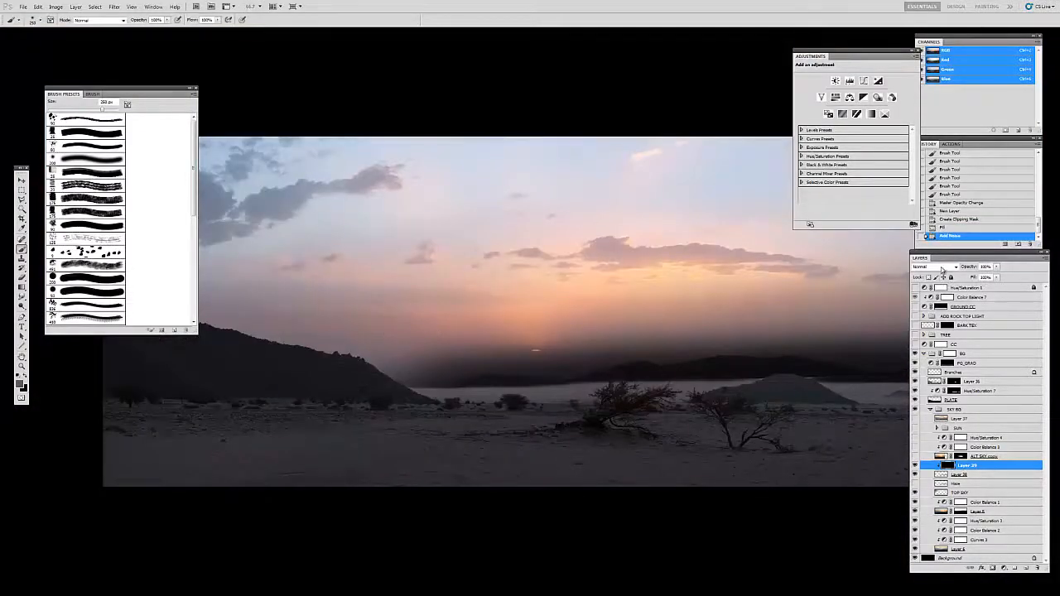
{"action": "left_click", "coordinate": [940, 268]}
{"action": "left_click", "coordinate": [921, 361]}
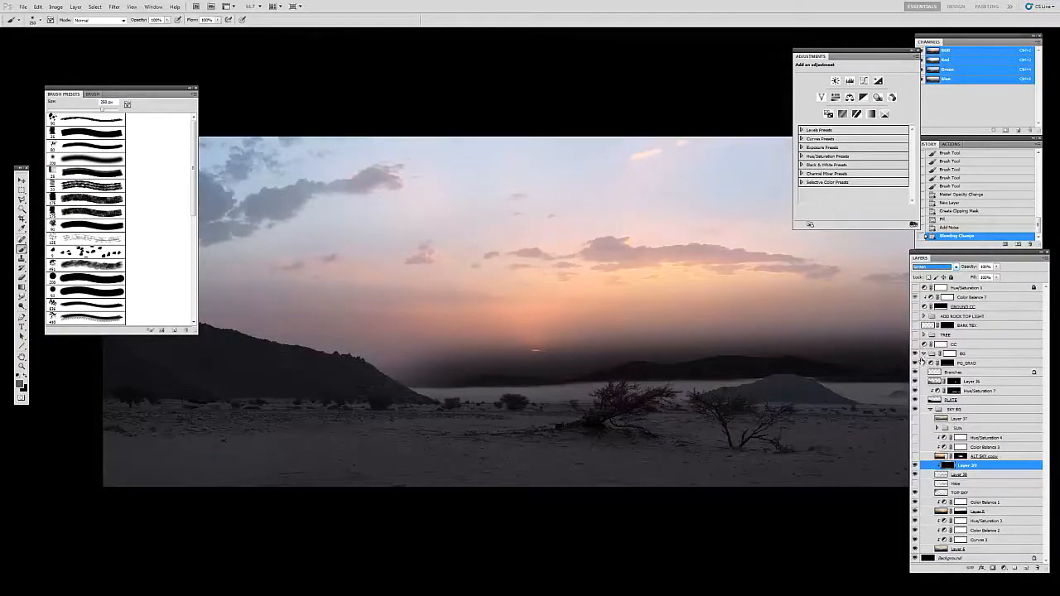
Step: Lower the opacity of the clipped noise layer while judging the grain over the distant mountains up close
{"action": "left_click_drag", "start_coordinate": [794, 379], "coordinate": [697, 372]}
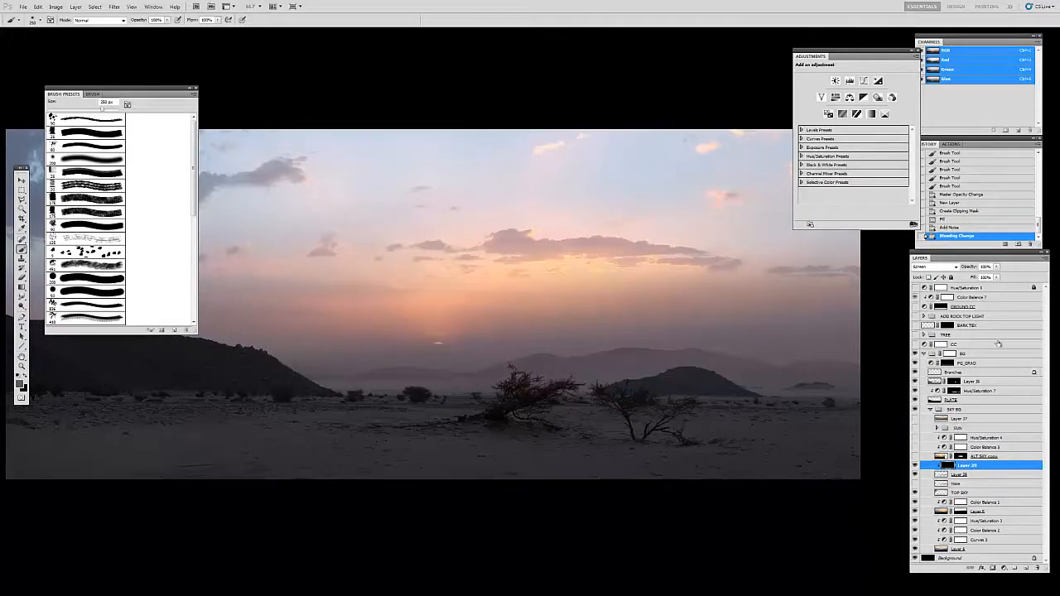
{"action": "key", "text": "z"}
{"action": "double_click", "coordinate": [530, 381]}
{"action": "left_click", "coordinate": [567, 323]}
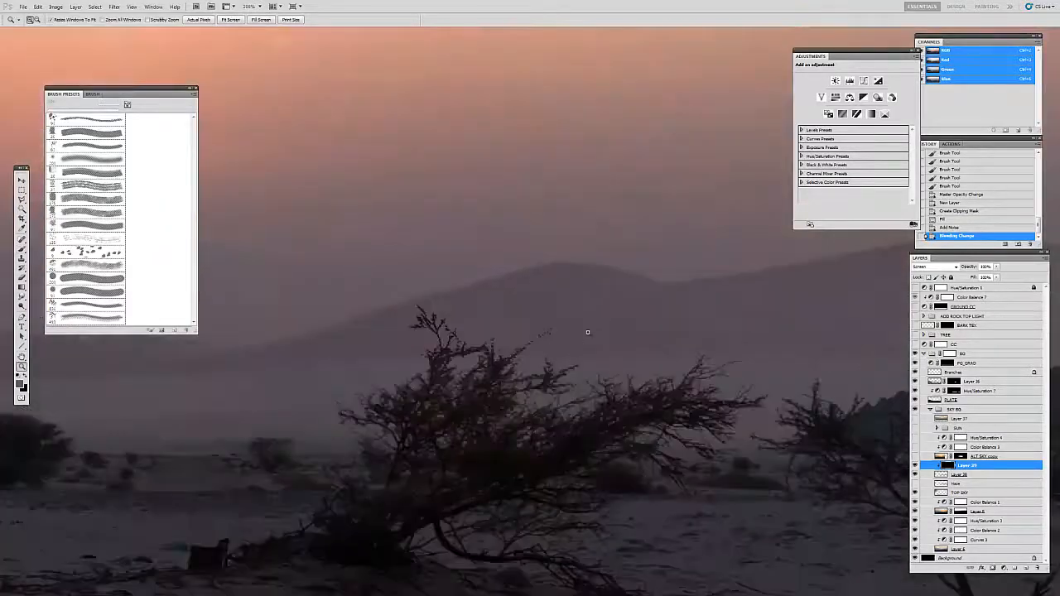
{"action": "left_click", "coordinate": [997, 268]}
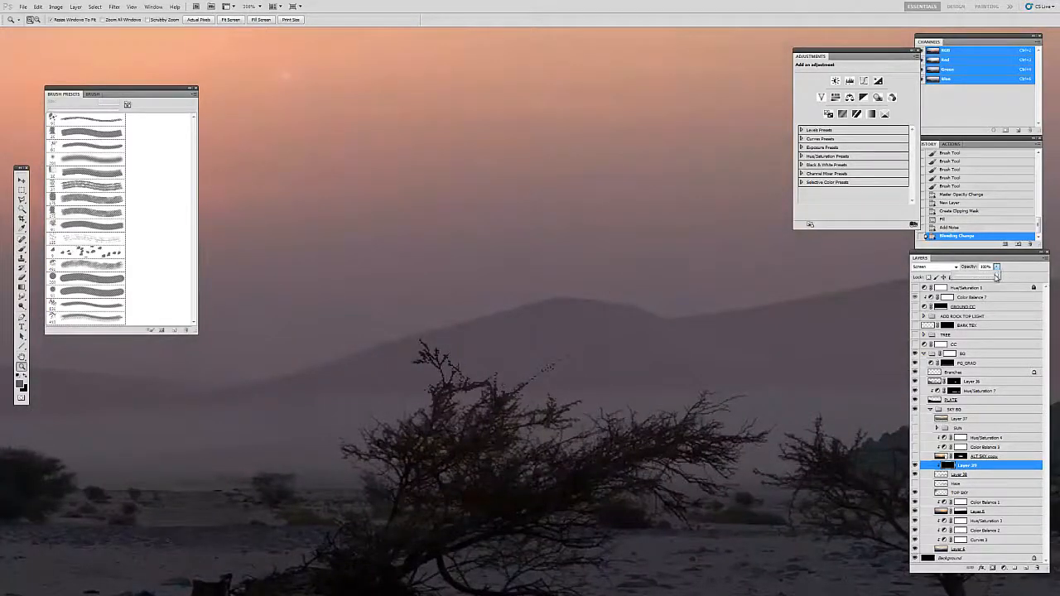
{"action": "left_click", "coordinate": [992, 278]}
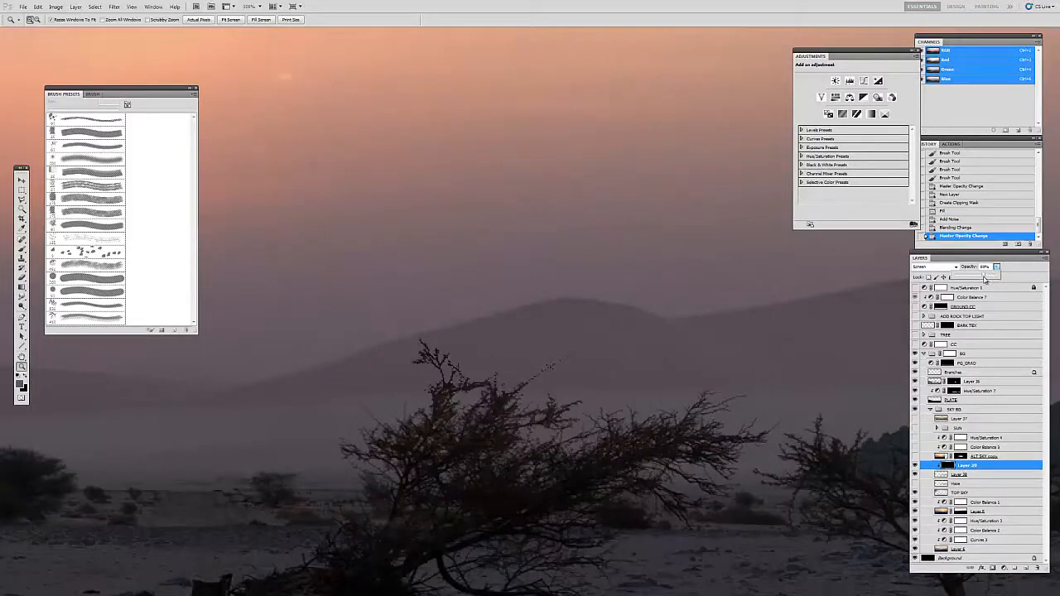
Step: Examine the haze over the distant mountains up close with the clipped noise layer hidden and shown
{"action": "key", "text": "ctrl+minus"}
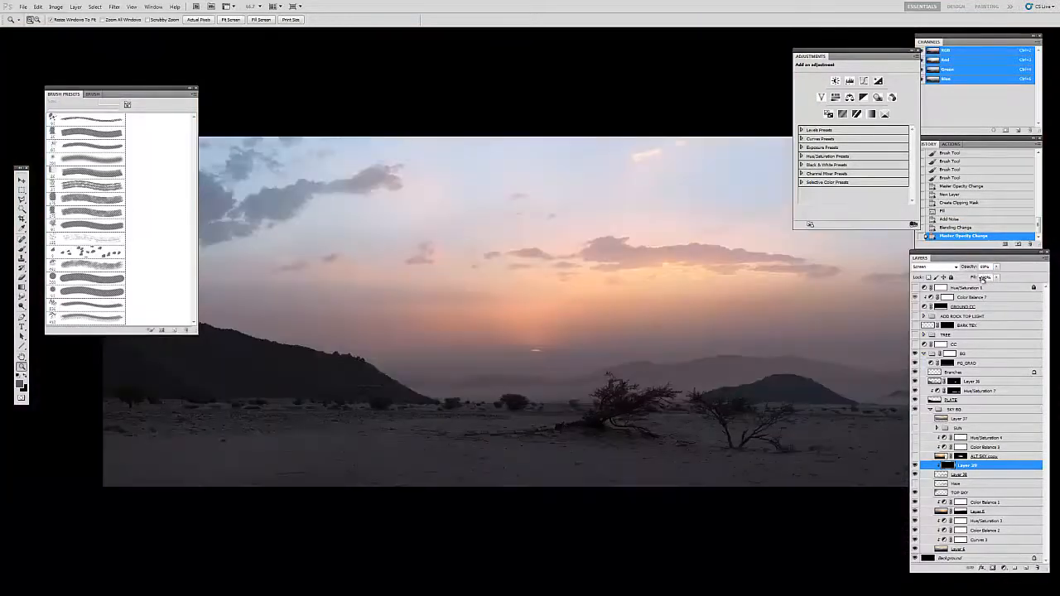
{"action": "key", "text": "ctrl+minus"}
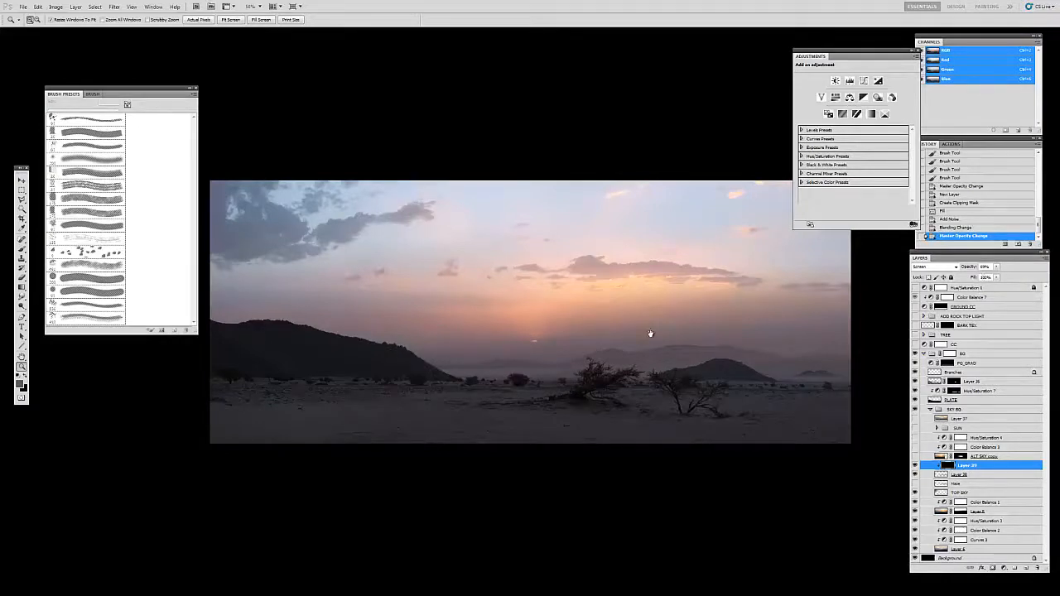
{"action": "left_click_drag", "start_coordinate": [651, 334], "coordinate": [645, 331]}
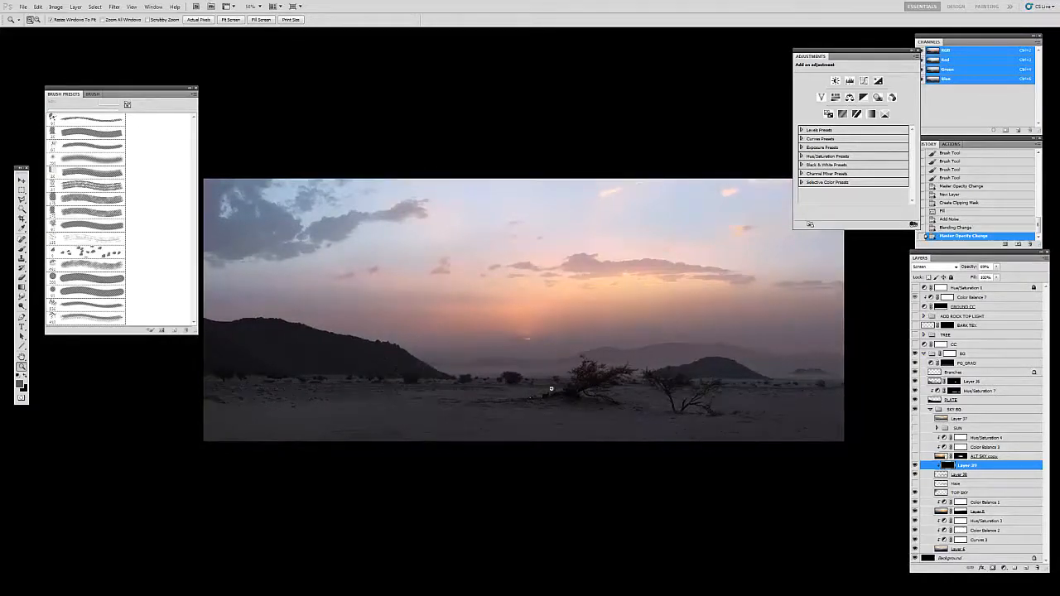
{"action": "left_click", "coordinate": [472, 371]}
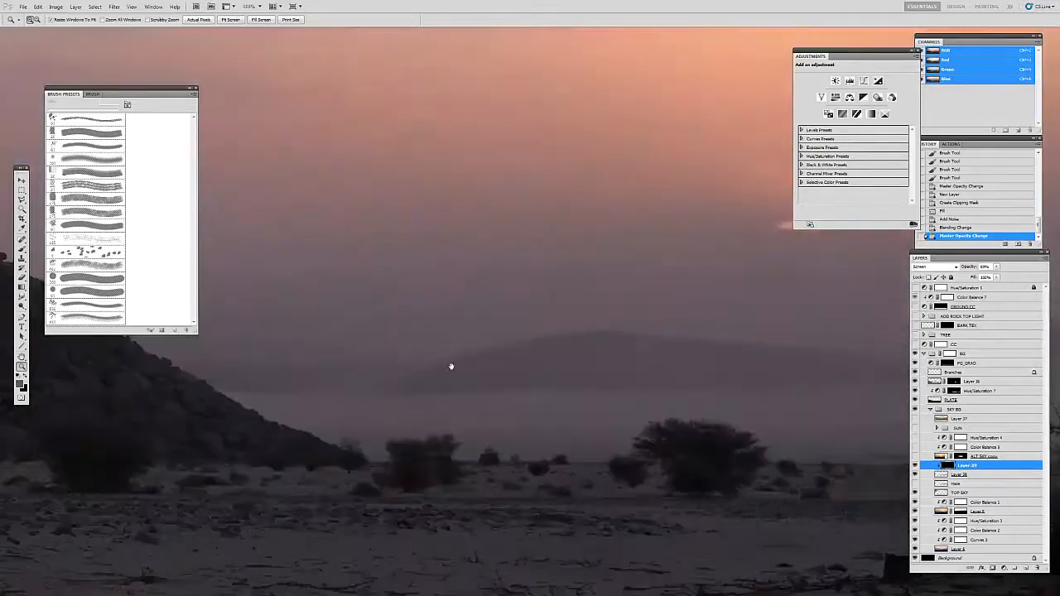
{"action": "left_click", "coordinate": [501, 335]}
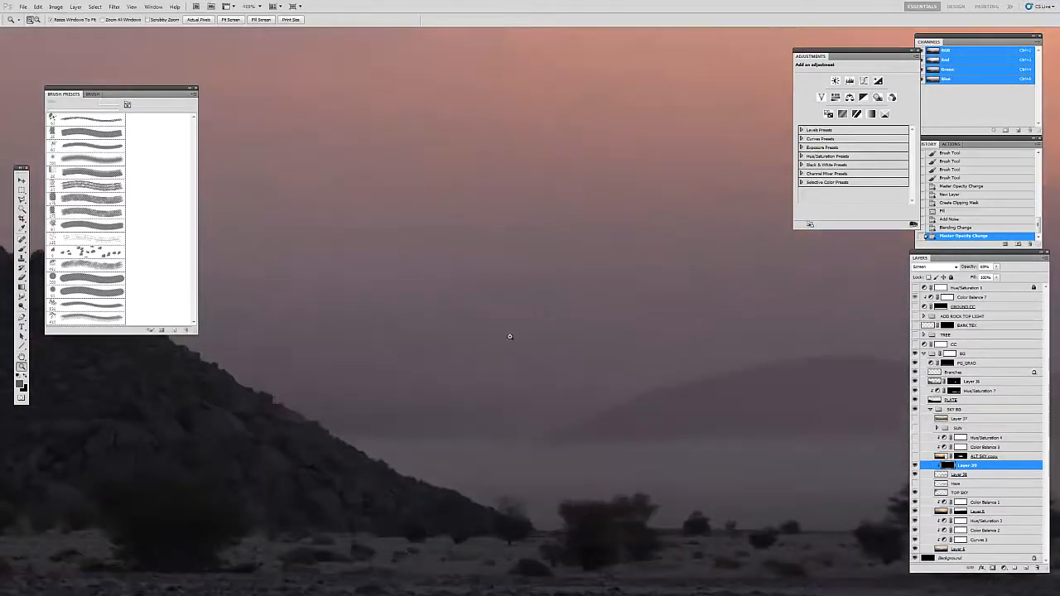
{"action": "left_click", "coordinate": [604, 339], "text": "alt"}
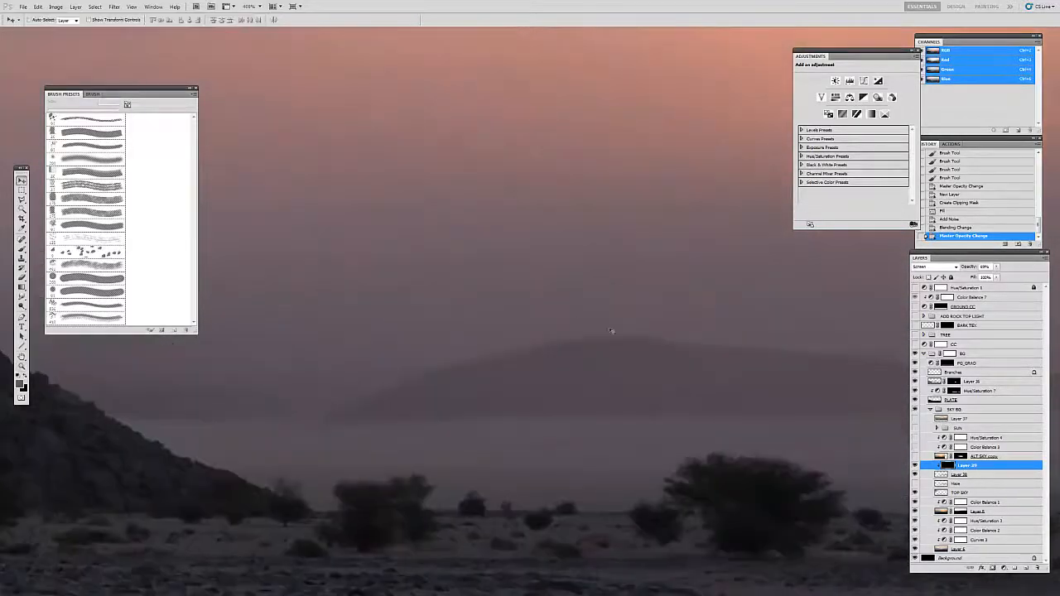
{"action": "left_click", "coordinate": [915, 467]}
{"action": "left_click", "coordinate": [915, 466]}
Step: Check the whole painting with the clipped noise layer hidden and shown
{"action": "key", "text": "z"}
{"action": "left_click", "coordinate": [499, 283], "text": "alt"}
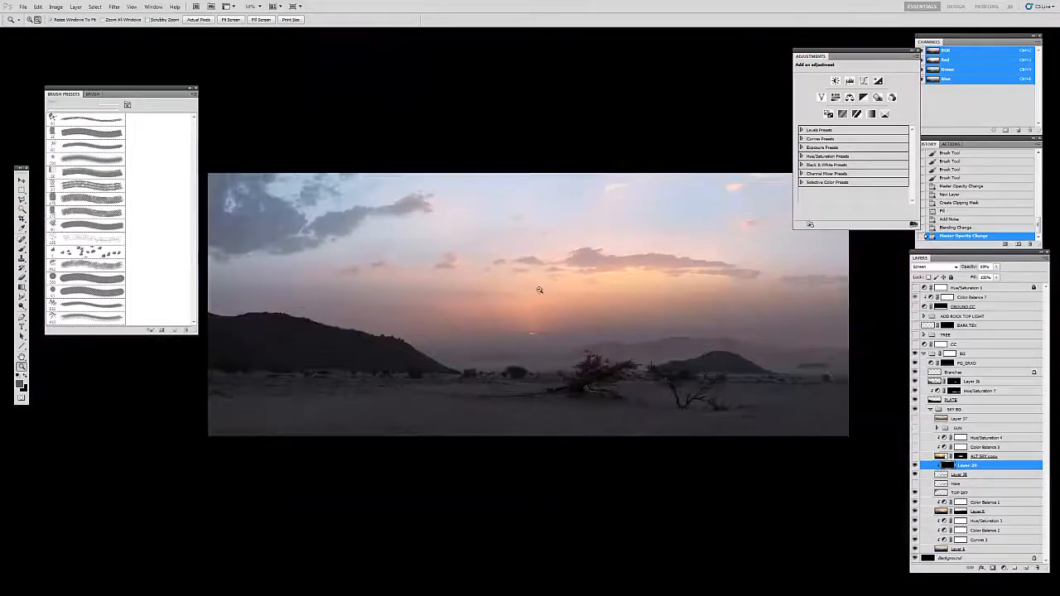
{"action": "left_click_drag", "start_coordinate": [575, 278], "coordinate": [587, 310]}
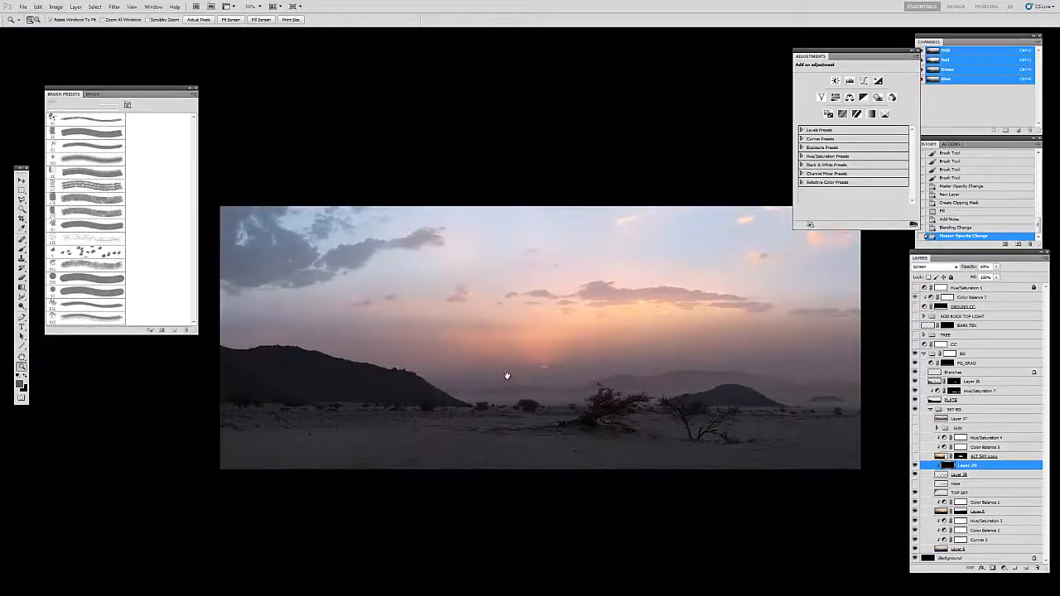
{"action": "key", "text": "v"}
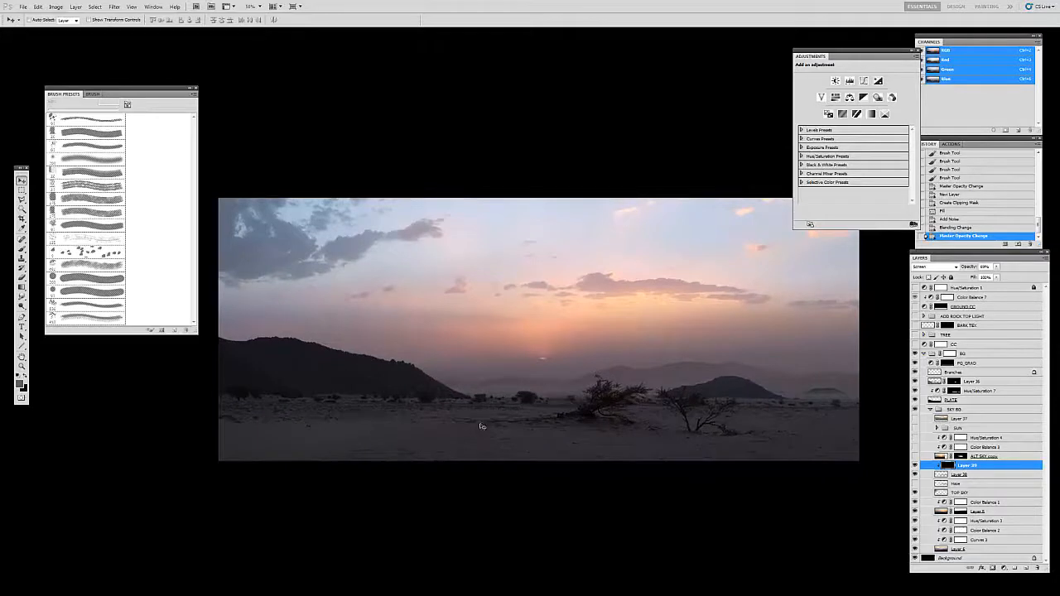
{"action": "left_click", "coordinate": [914, 467]}
{"action": "left_click", "coordinate": [915, 467]}
Step: Delete the hidden Haze layer and show the ALT SKY copy layer
{"action": "left_click", "coordinate": [944, 483]}
{"action": "key", "text": "Delete"}
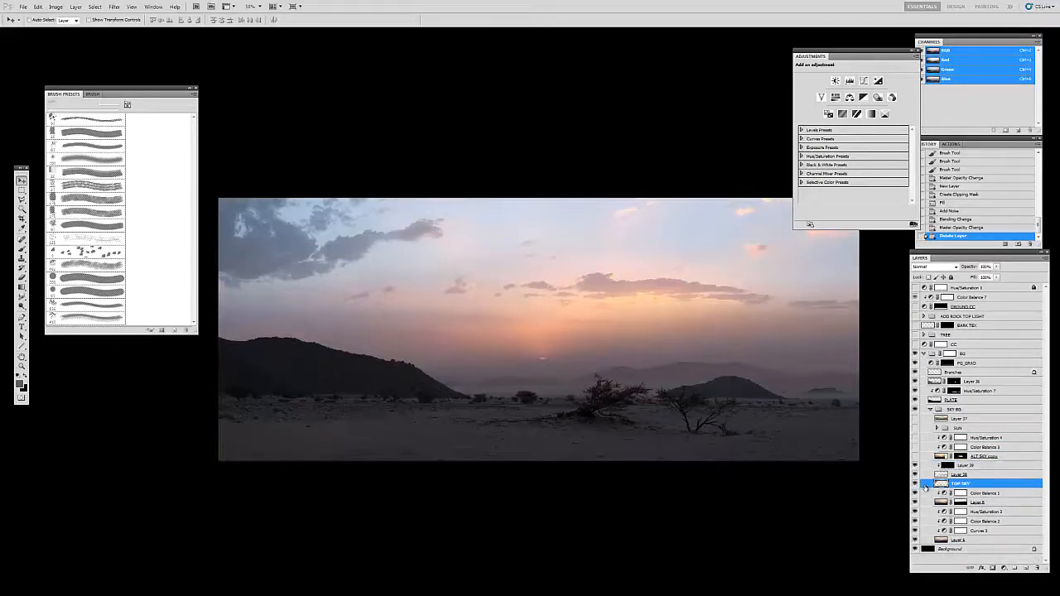
{"action": "left_click", "coordinate": [942, 458]}
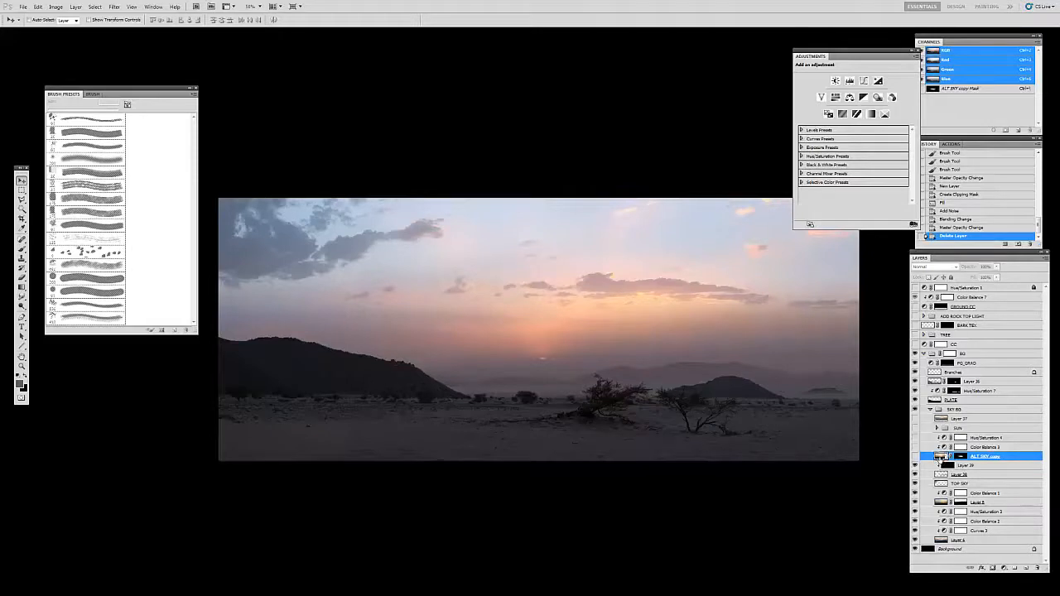
{"action": "left_click", "coordinate": [915, 457]}
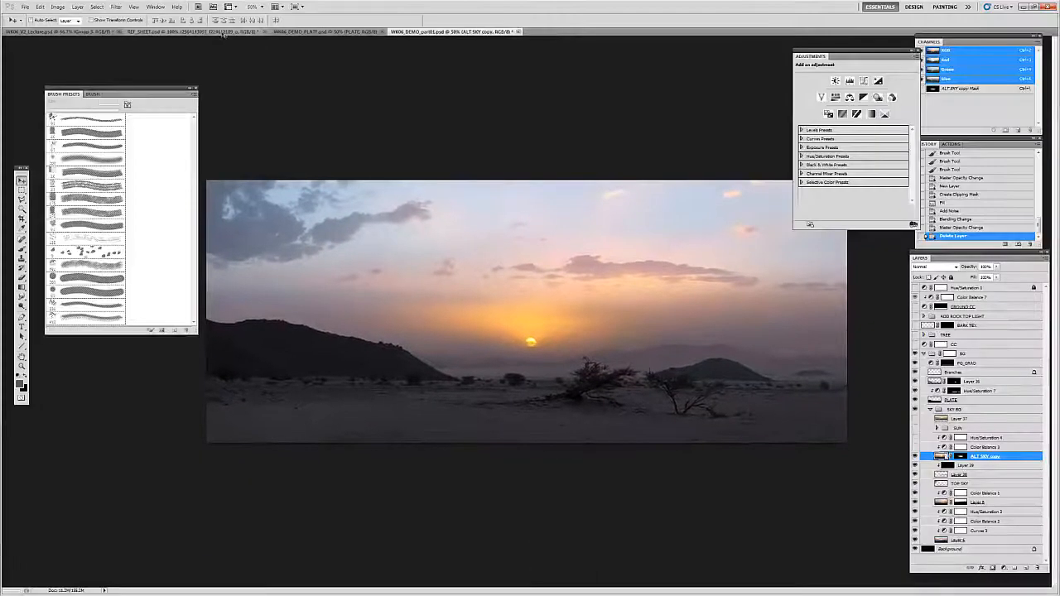
Step: Switch to REF_SHEET.psd and examine the sun and its glow in the desert sunset photos up close
{"action": "left_click", "coordinate": [222, 32]}
{"action": "left_click_drag", "start_coordinate": [679, 243], "coordinate": [695, 514]}
{"action": "left_click_drag", "start_coordinate": [542, 174], "coordinate": [538, 555]}
{"action": "left_click_drag", "start_coordinate": [525, 259], "coordinate": [447, 170]}
{"action": "key", "text": "z"}
{"action": "left_click", "coordinate": [566, 278], "text": "alt"}
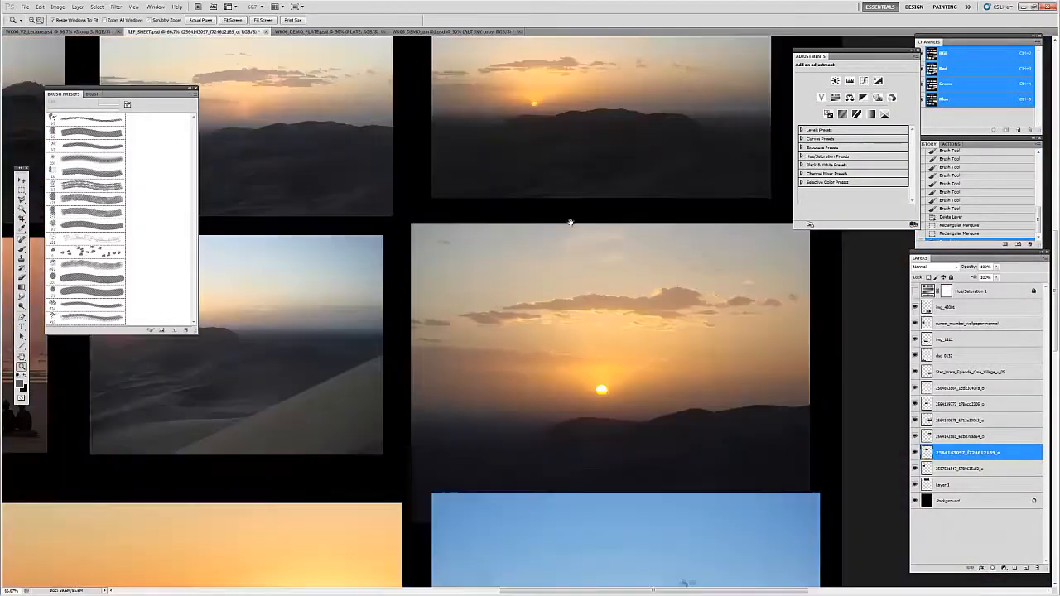
{"action": "left_click", "coordinate": [536, 101]}
{"action": "left_click", "coordinate": [535, 103]}
{"action": "left_click", "coordinate": [530, 111]}
{"action": "key", "text": "h"}
{"action": "left_click_drag", "start_coordinate": [527, 128], "coordinate": [630, 183]}
{"action": "key", "text": "v"}
{"action": "left_click_drag", "start_coordinate": [499, 255], "coordinate": [523, 292]}
{"action": "key", "text": "z"}
{"action": "left_click", "coordinate": [513, 283], "text": "alt"}
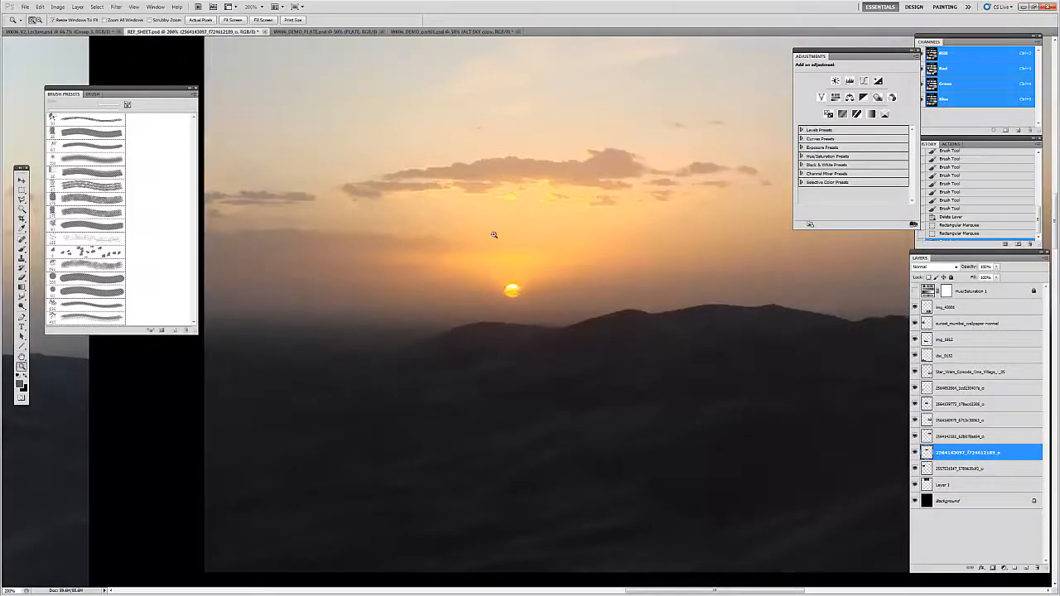
Step: Compare the sun in the matte painting with the low sun above the dark hills in the reference photo
{"action": "left_click", "coordinate": [418, 31]}
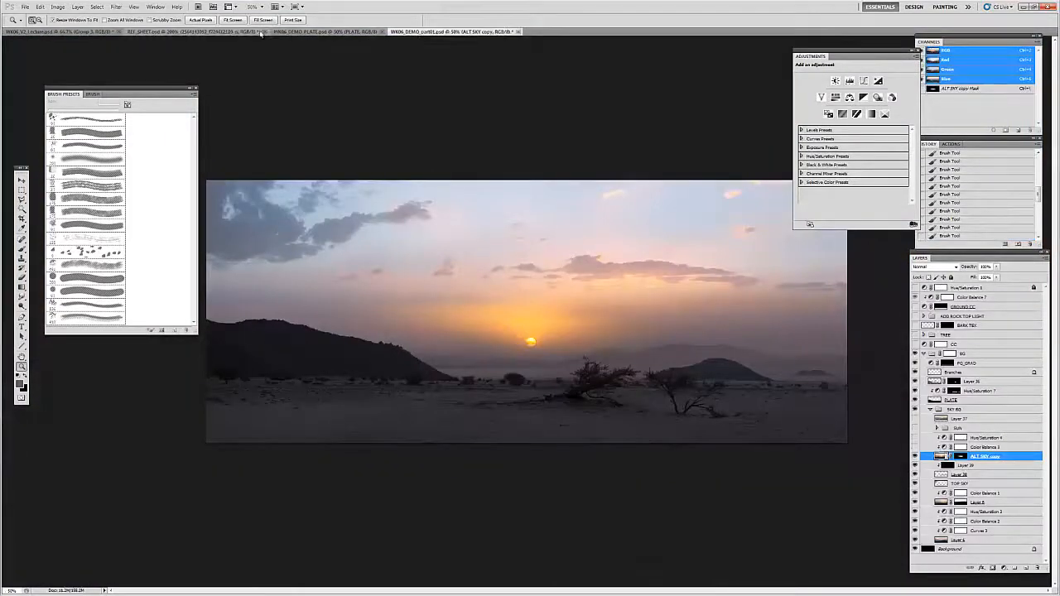
{"action": "left_click", "coordinate": [199, 32]}
{"action": "key", "text": "v"}
{"action": "key", "text": "z"}
{"action": "left_click", "coordinate": [514, 300]}
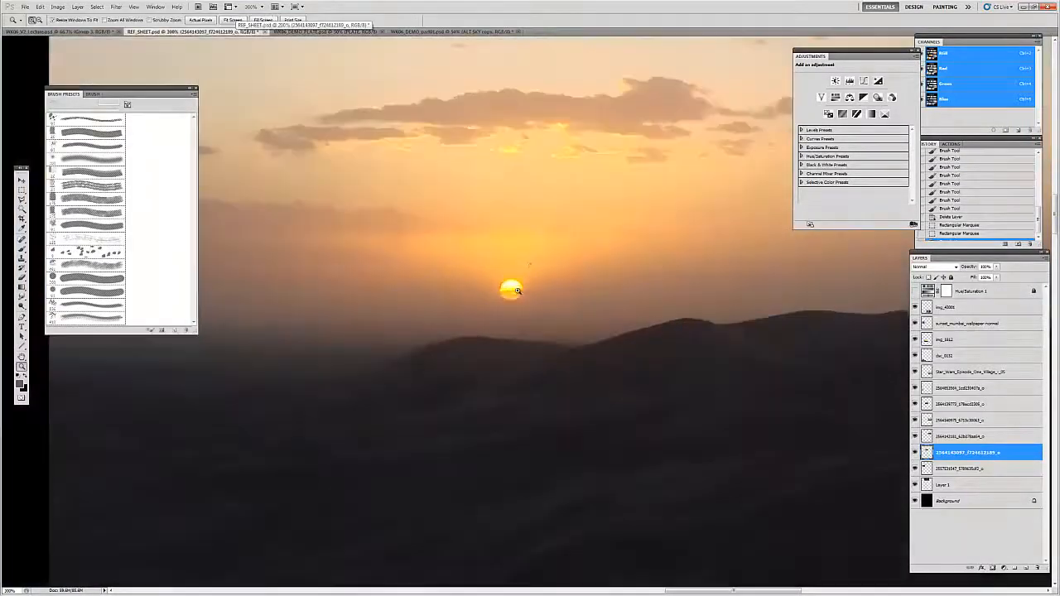
{"action": "key", "text": "v"}
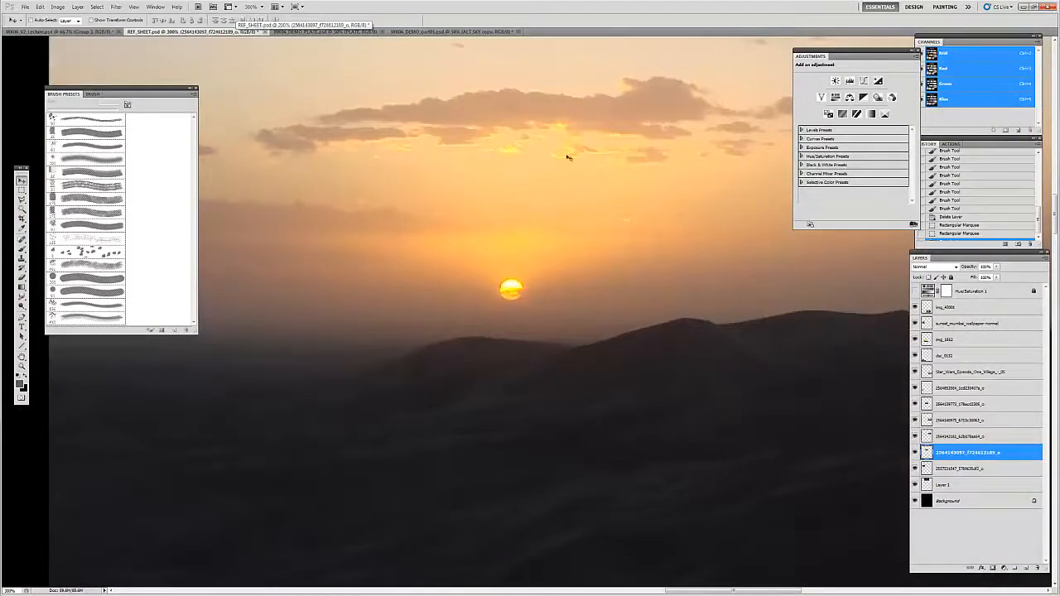
{"action": "left_click_drag", "start_coordinate": [526, 205], "coordinate": [566, 211]}
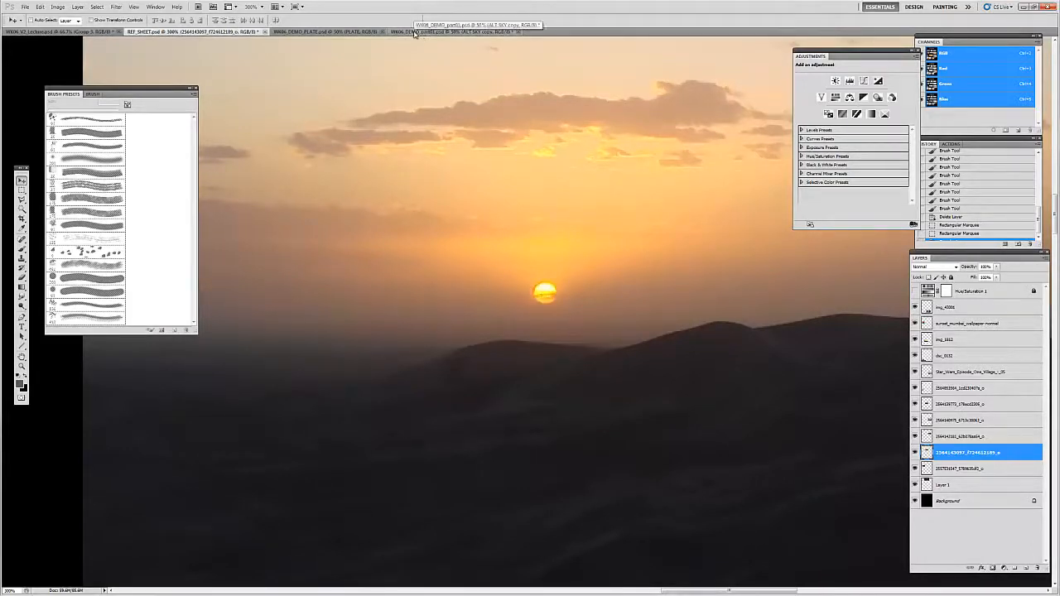
Step: Look over the other sunset photos on the reference sheet and return to the matte painting document
{"action": "left_click_drag", "start_coordinate": [314, 439], "coordinate": [770, 320]}
{"action": "left_click_drag", "start_coordinate": [194, 447], "coordinate": [786, 307]}
{"action": "left_click_drag", "start_coordinate": [125, 348], "coordinate": [712, 315]}
{"action": "left_click_drag", "start_coordinate": [356, 331], "coordinate": [630, 369]}
{"action": "left_click_drag", "start_coordinate": [257, 352], "coordinate": [654, 418]}
{"action": "left_click_drag", "start_coordinate": [332, 248], "coordinate": [546, 348]}
{"action": "key", "text": "z"}
{"action": "left_click", "coordinate": [529, 349], "text": "alt"}
{"action": "left_click", "coordinate": [529, 349], "text": "alt"}
{"action": "left_click", "coordinate": [529, 361], "text": "alt"}
{"action": "left_click", "coordinate": [529, 375], "text": "alt"}
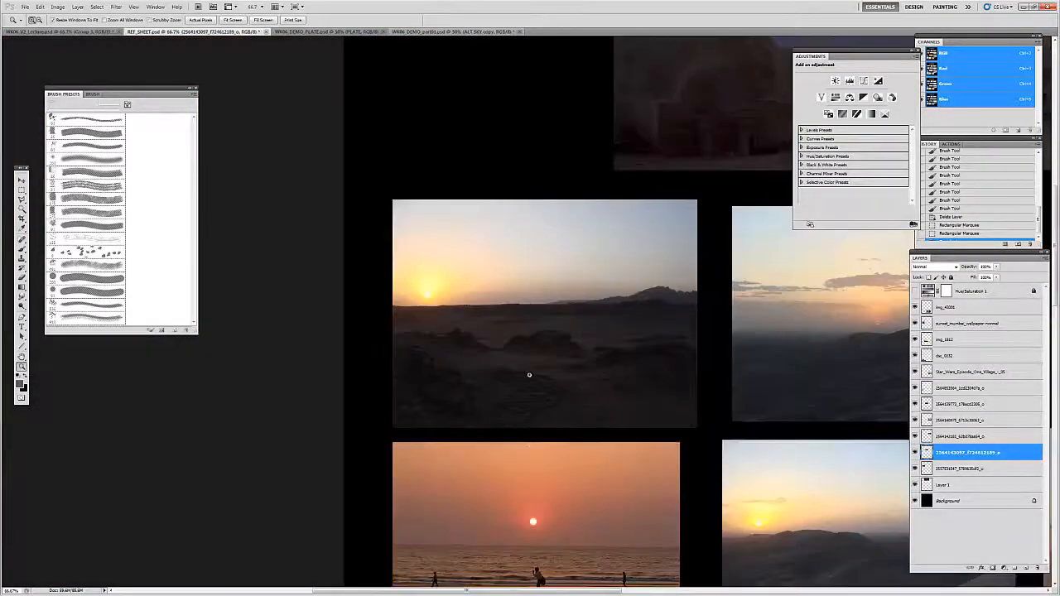
{"action": "key", "text": "v"}
{"action": "left_click_drag", "start_coordinate": [535, 510], "coordinate": [477, 354]}
{"action": "left_click", "coordinate": [448, 31]}
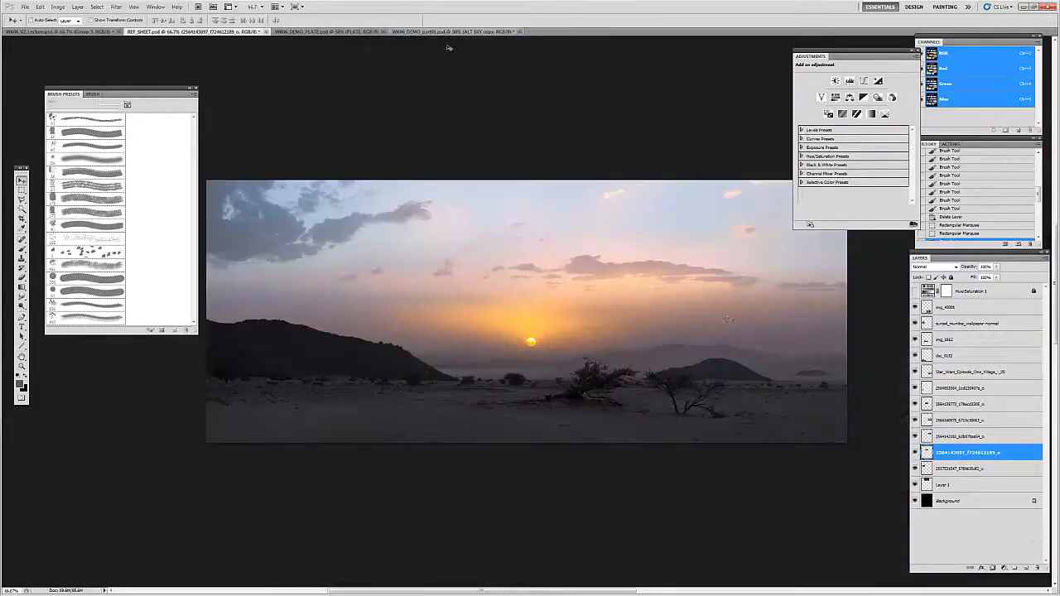
Step: Examine how the ALT SKY copy layer's mask blends the sun's glow by disabling, re-enabling and viewing the mask alone
{"action": "key", "text": "z"}
{"action": "left_click", "coordinate": [532, 338]}
{"action": "left_click", "coordinate": [533, 339]}
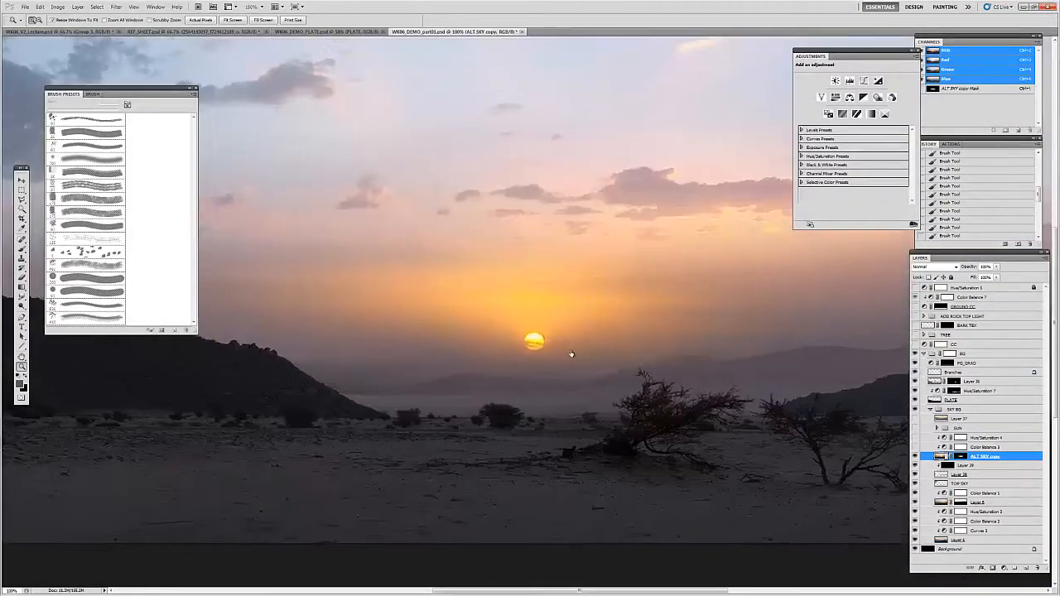
{"action": "left_click", "coordinate": [959, 456], "text": "shift"}
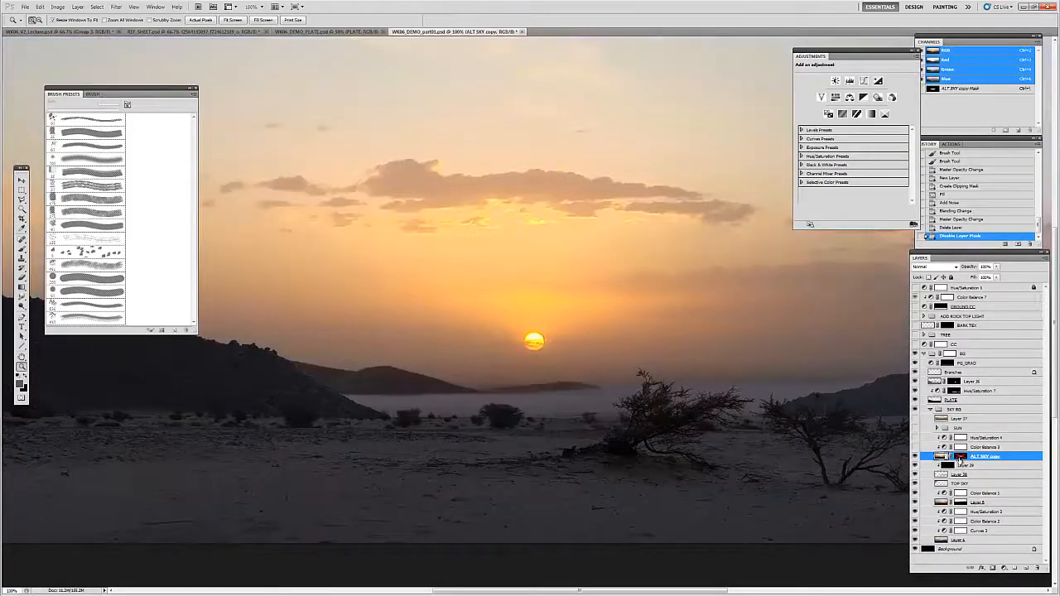
{"action": "left_click", "coordinate": [958, 456], "text": "shift"}
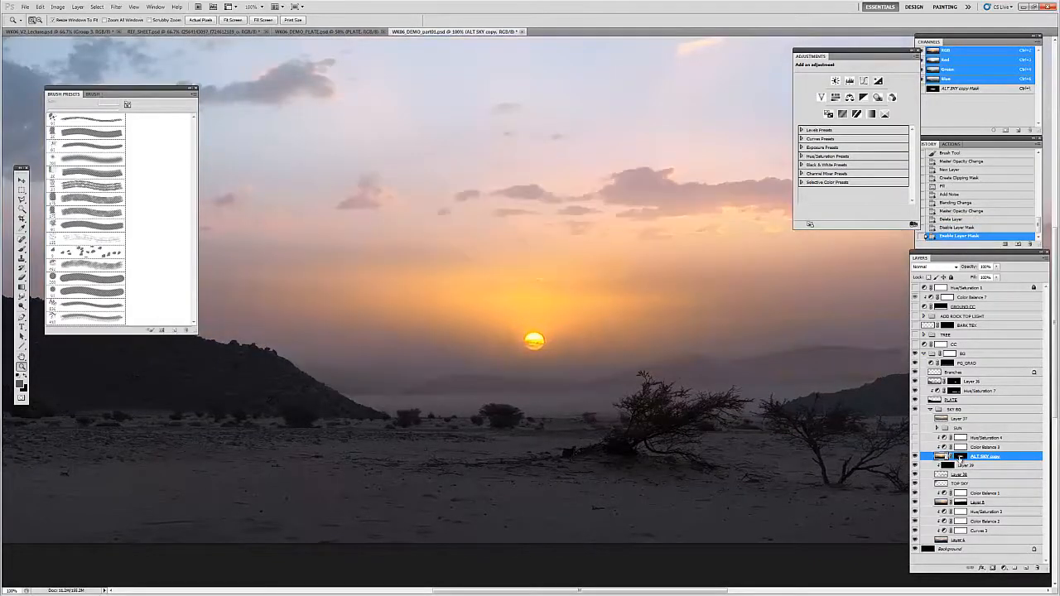
{"action": "left_click", "coordinate": [958, 456]}
{"action": "left_click", "coordinate": [958, 456], "text": "alt"}
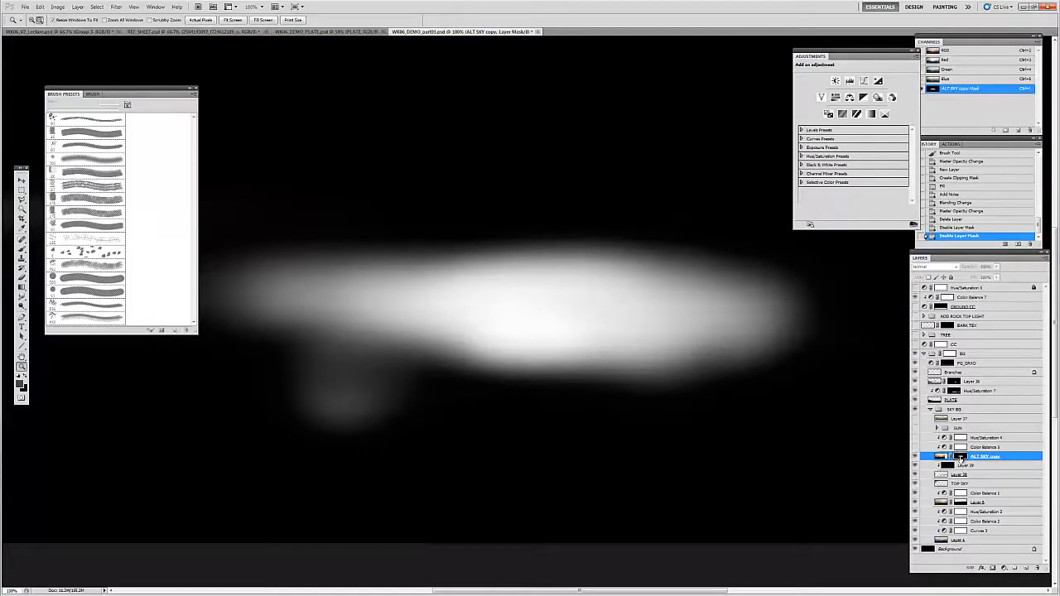
{"action": "left_click", "coordinate": [958, 456], "text": "alt"}
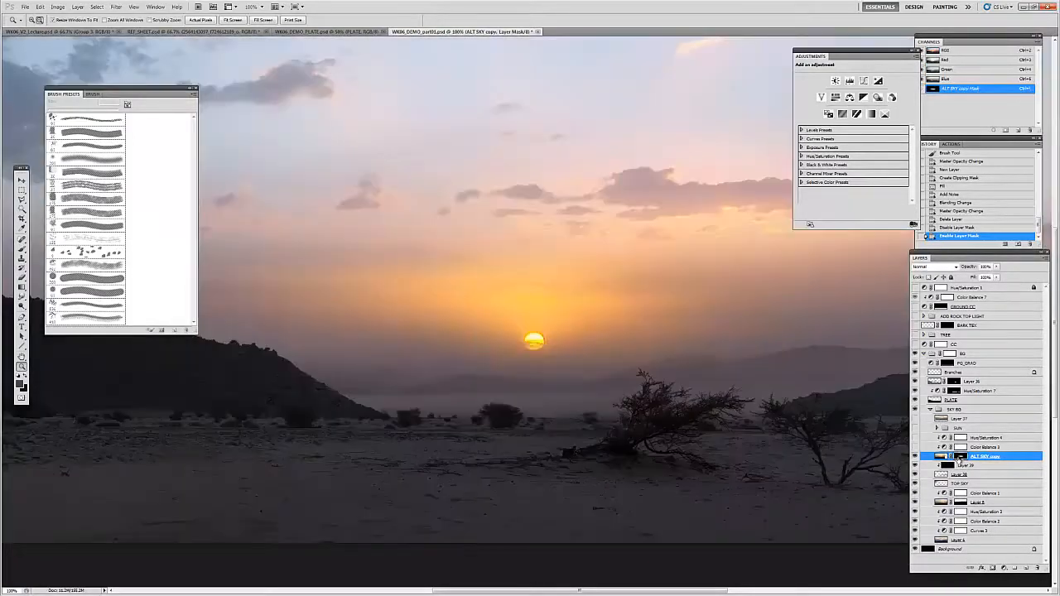
Step: Show the Color Balance 3 adjustment over the ALT SKY copy layer and move its settings panel beside the brush presets
{"action": "left_click", "coordinate": [979, 448]}
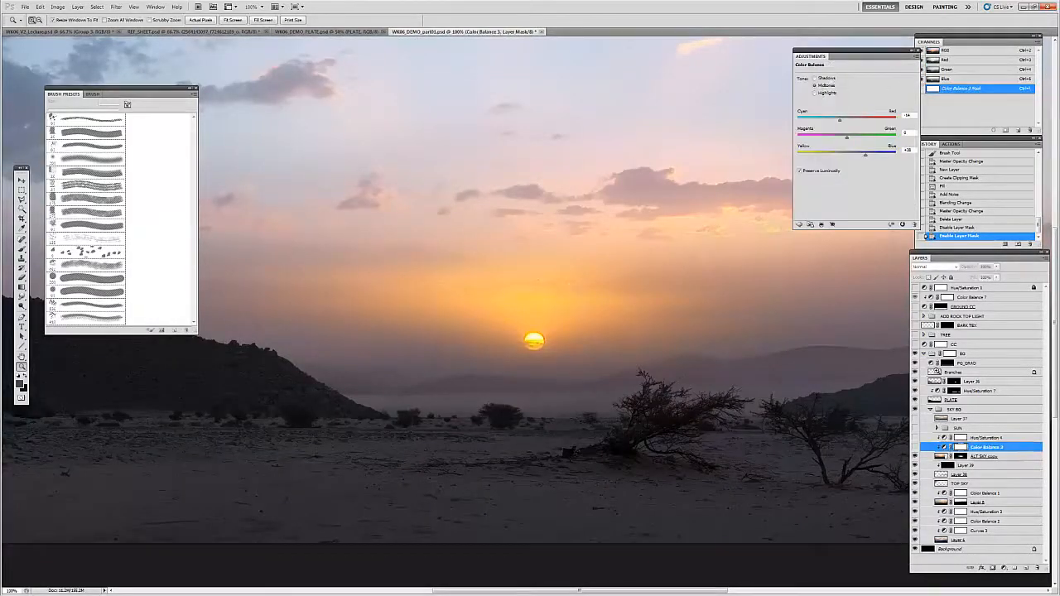
{"action": "left_click_drag", "start_coordinate": [652, 276], "coordinate": [639, 290]}
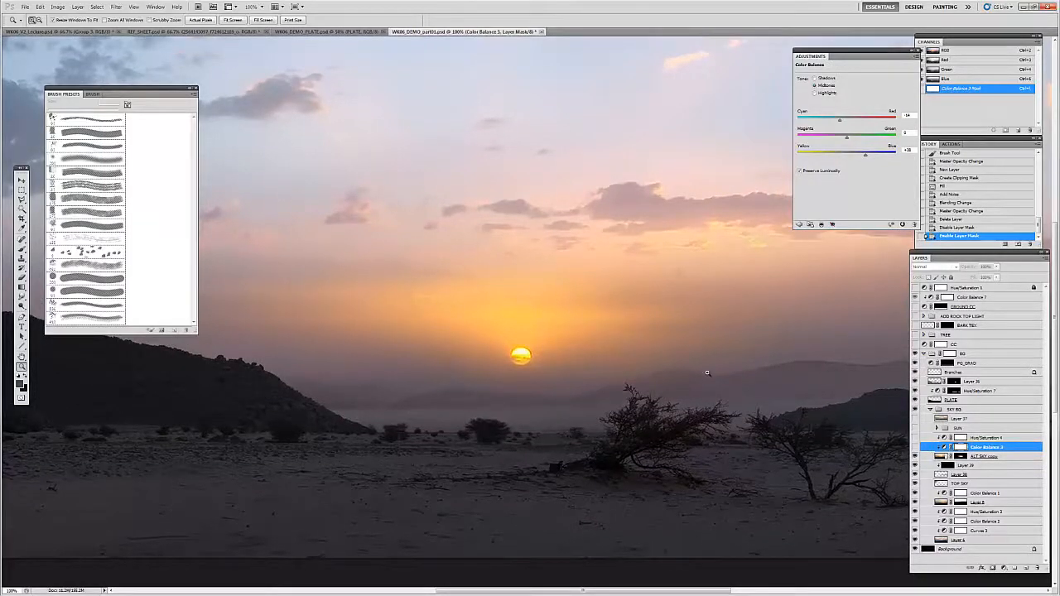
{"action": "left_click", "coordinate": [915, 447]}
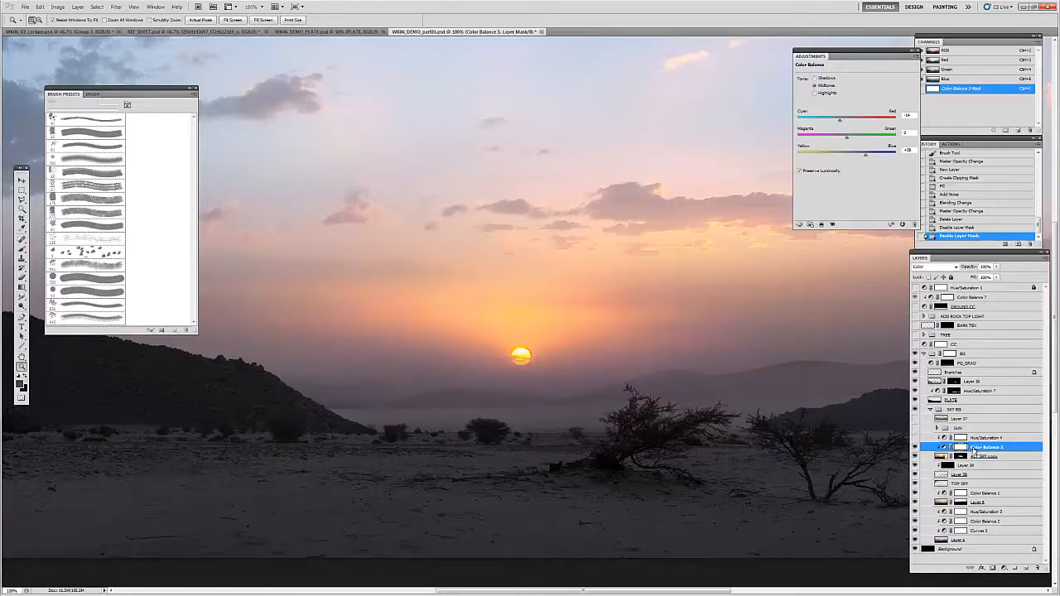
{"action": "mouse_move", "coordinate": [814, 56]}
{"action": "left_mouse_down"}
{"action": "mouse_move", "coordinate": [459, 103]}
{"action": "mouse_move", "coordinate": [253, 93]}
{"action": "left_mouse_up"}
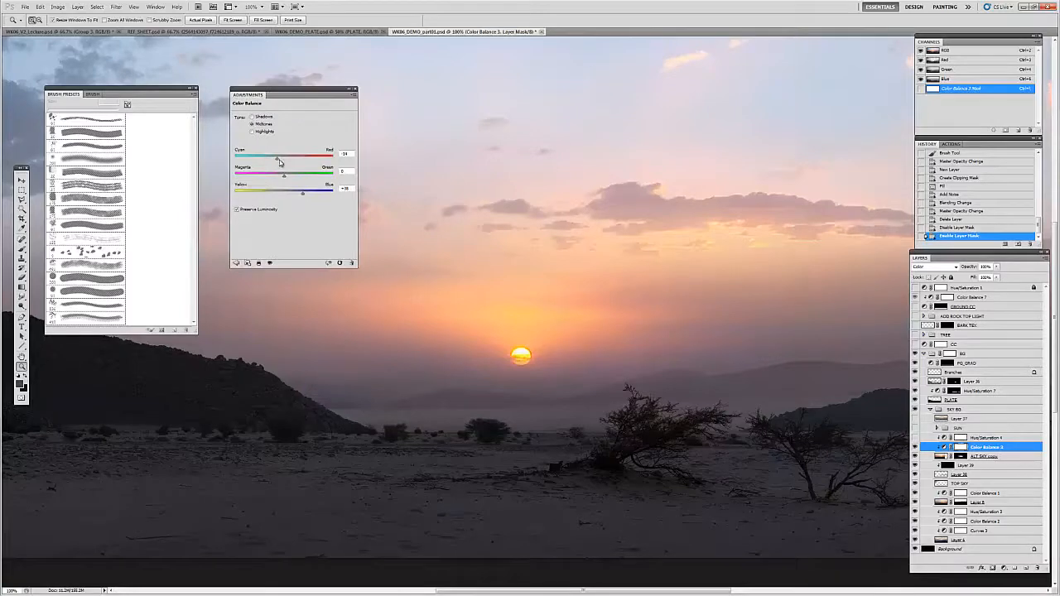
Step: Compare the glow around the sun with and without the Color Balance 3 adjustment
{"action": "left_click", "coordinate": [943, 447]}
{"action": "key", "text": "h"}
{"action": "double_click", "coordinate": [917, 449]}
{"action": "key", "text": "Escape"}
{"action": "left_click", "coordinate": [915, 448]}
{"action": "left_click", "coordinate": [915, 448]}
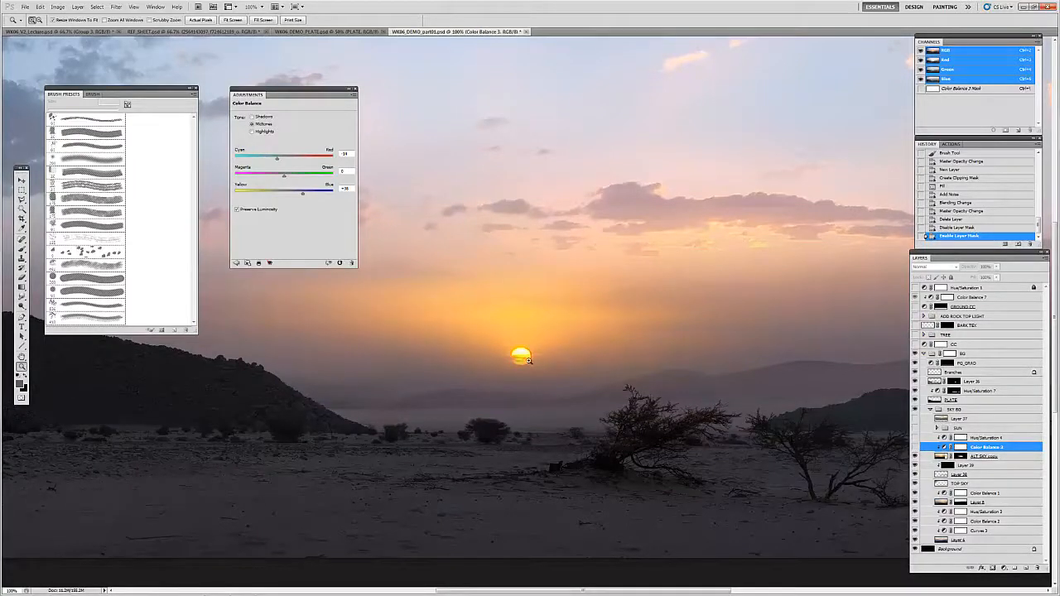
Step: Show Color Balance 3 again and slightly adjust the yellow–blue balance of its midtones
{"action": "left_click", "coordinate": [916, 448]}
{"action": "key", "text": "v"}
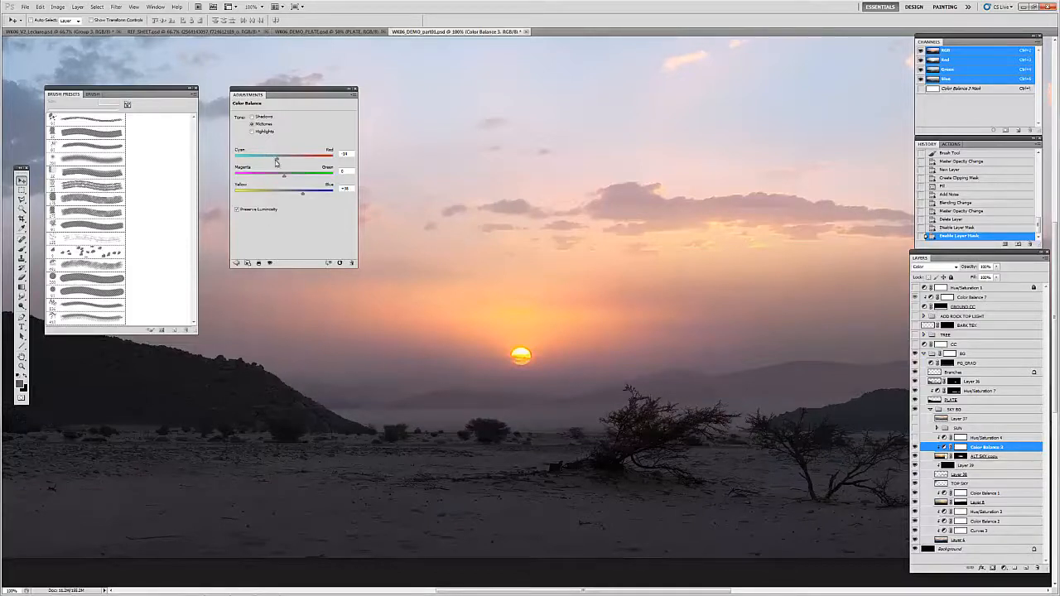
{"action": "left_click", "coordinate": [302, 196]}
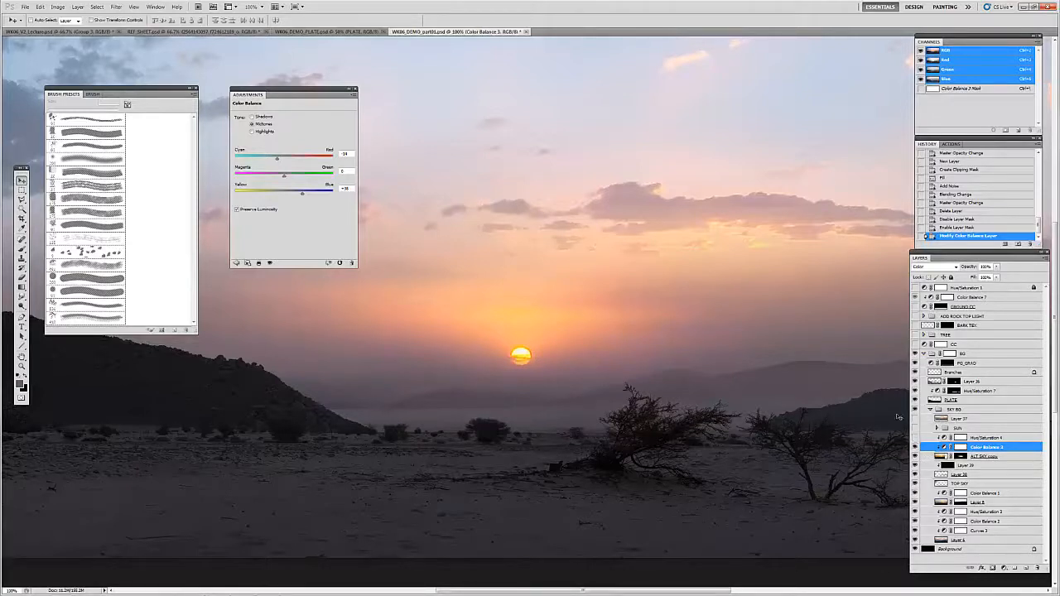
Step: Show the Hue/Saturation 4 adjustment over the sky and compare the sun's glow with and without it
{"action": "key", "text": "ctrl+minus"}
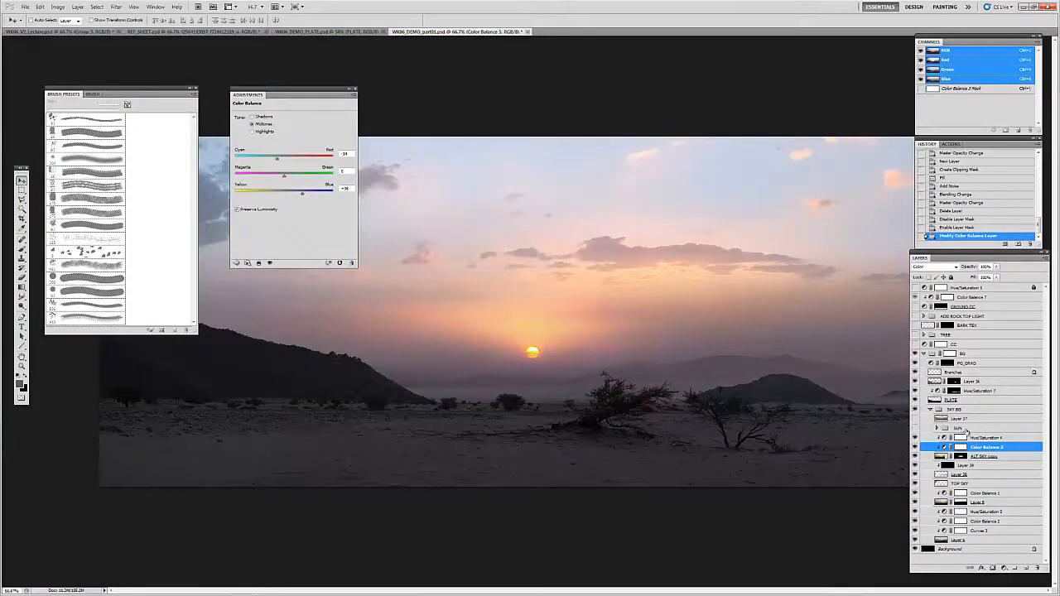
{"action": "left_click", "coordinate": [973, 439]}
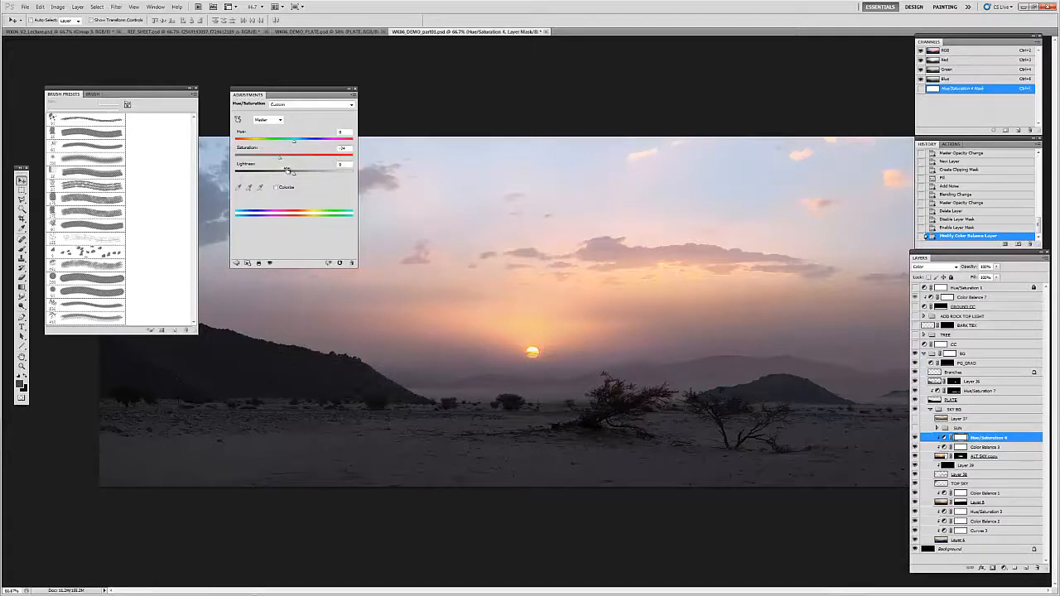
{"action": "left_click", "coordinate": [914, 439]}
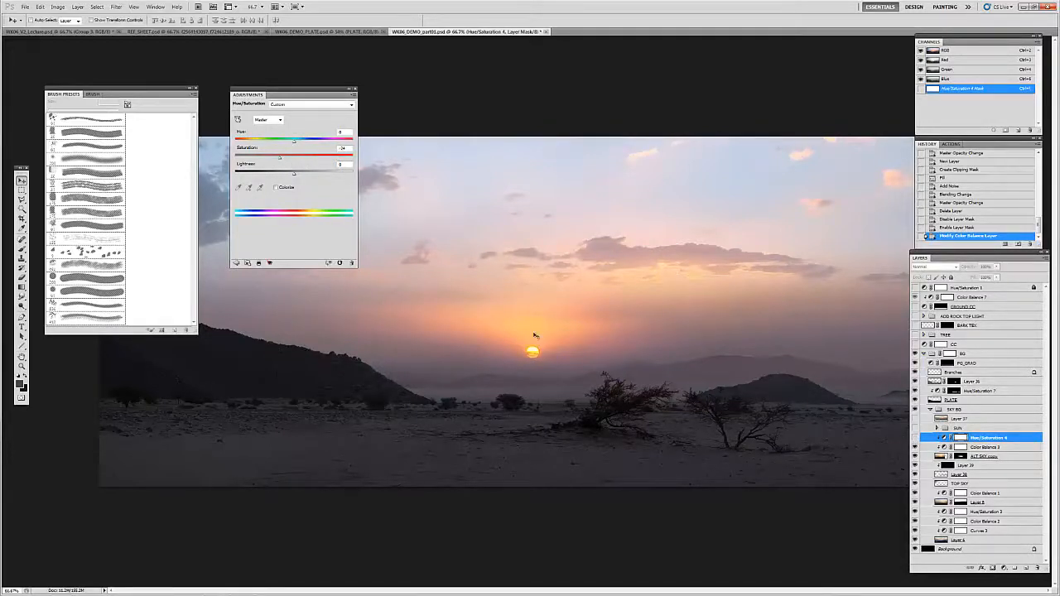
{"action": "key", "text": "f"}
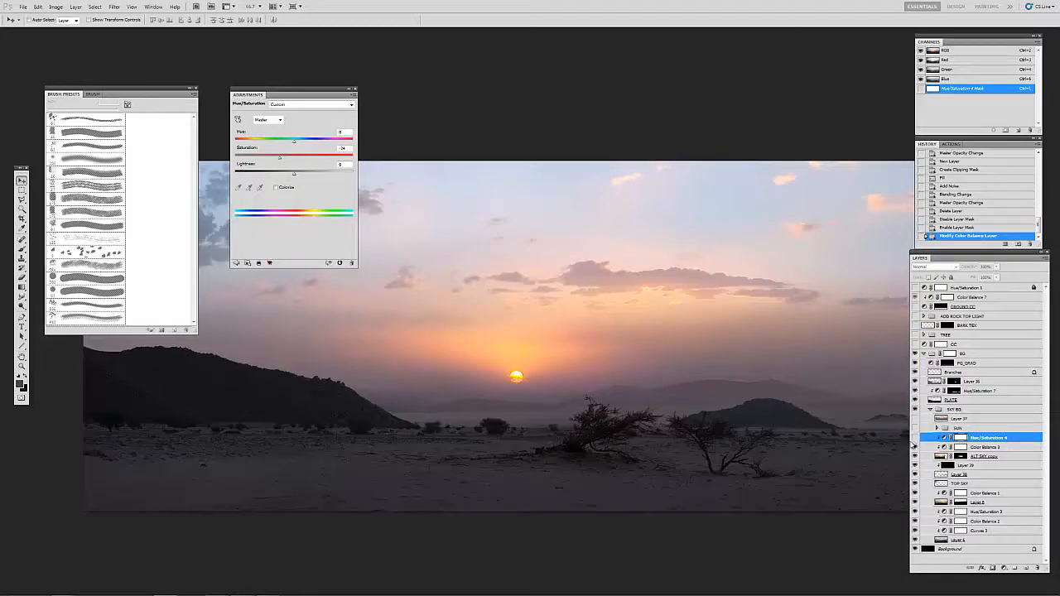
{"action": "left_click", "coordinate": [915, 438]}
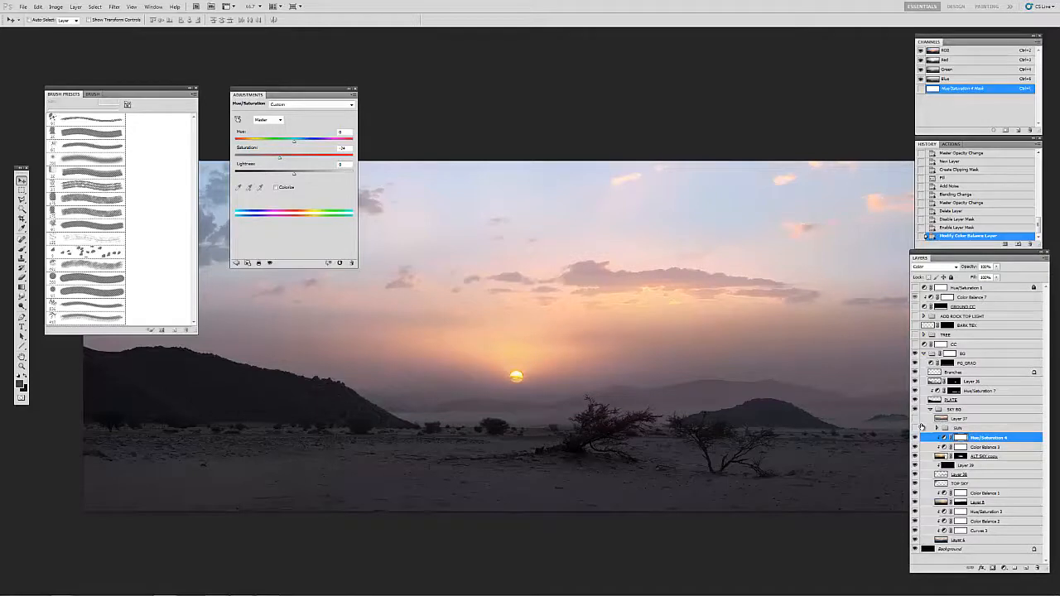
Step: Delete the hidden Layer 37 from the SKY BG group, and expand and show the SUN group
{"action": "left_click", "coordinate": [945, 429]}
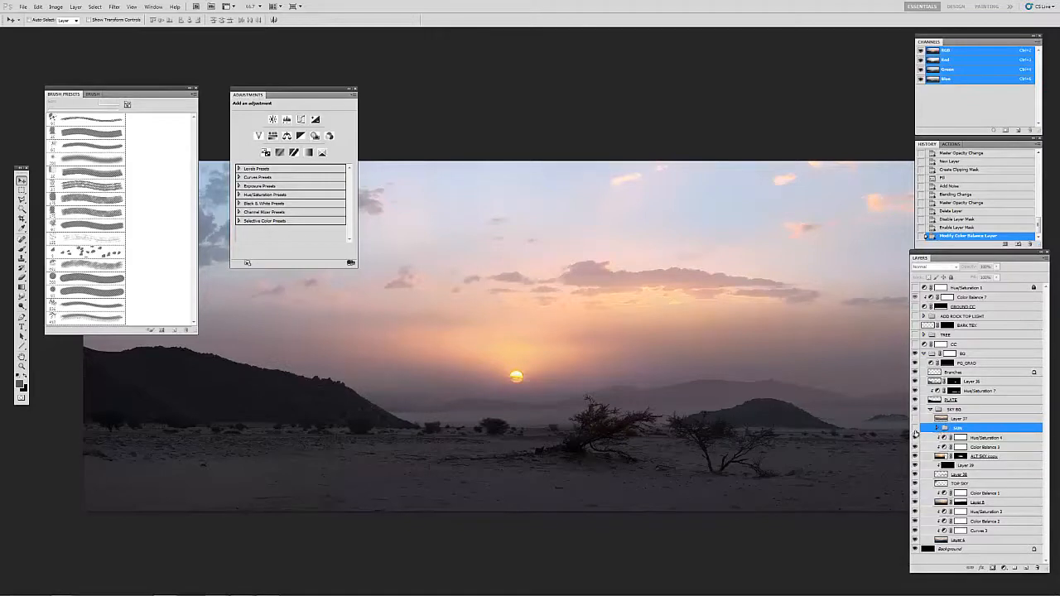
{"action": "key", "text": "Delete"}
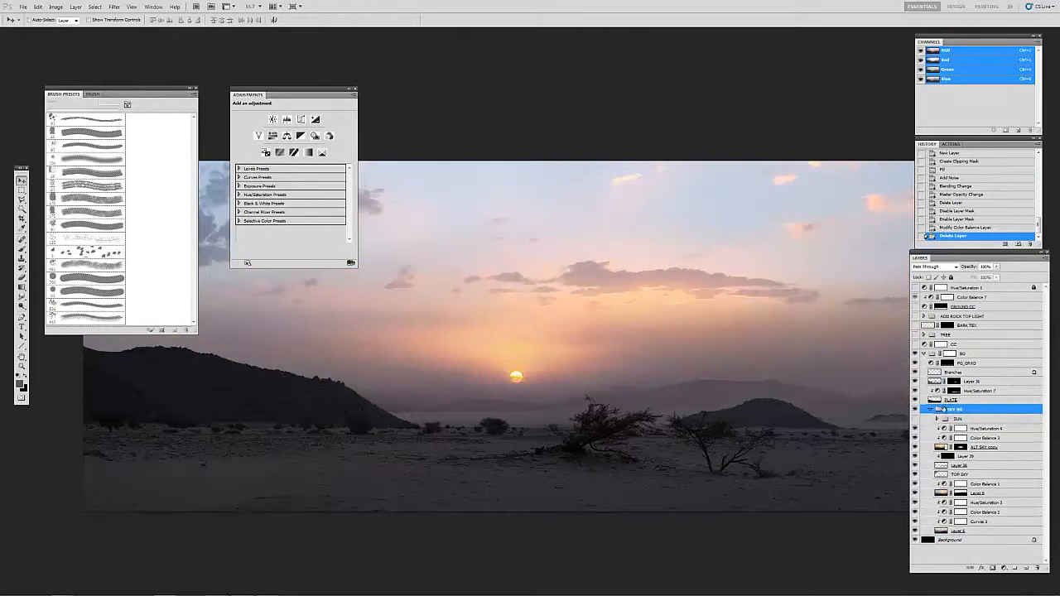
{"action": "left_click", "coordinate": [945, 419]}
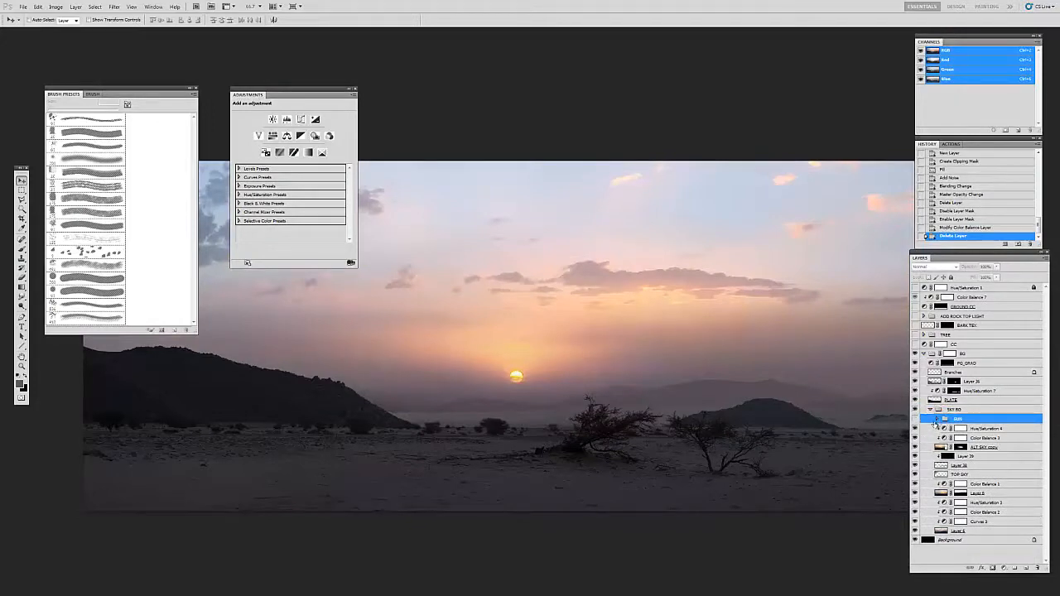
{"action": "left_click", "coordinate": [936, 418]}
{"action": "left_click", "coordinate": [919, 426]}
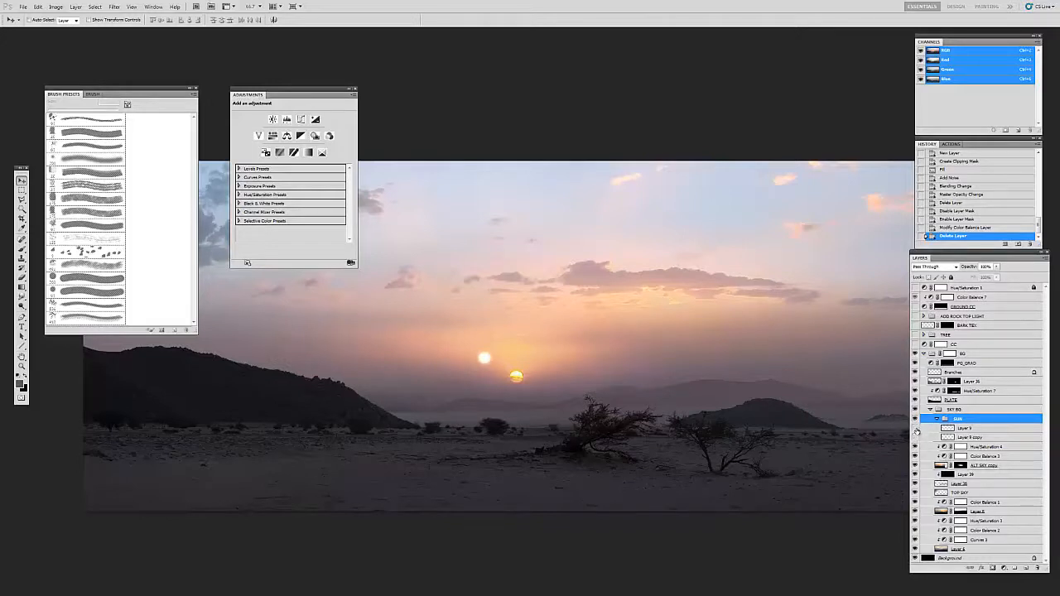
Step: Inspect the full painting, and examine the white sun of REF_SHEET's orange beach photo up close in the Blue channel alone
{"action": "key", "text": "f"}
{"action": "key", "text": "f"}
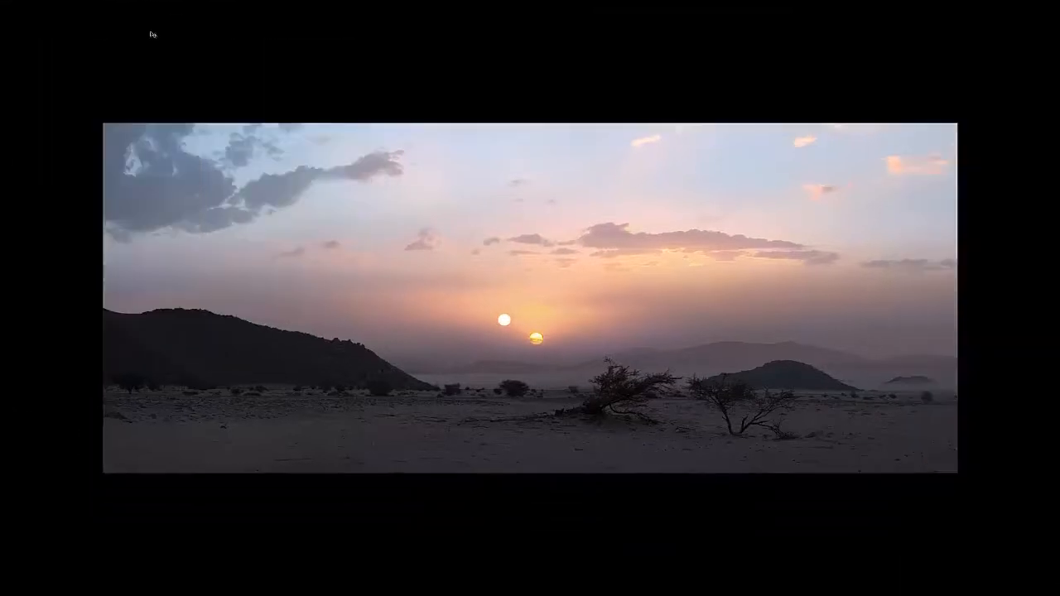
{"action": "left_click", "coordinate": [180, 32]}
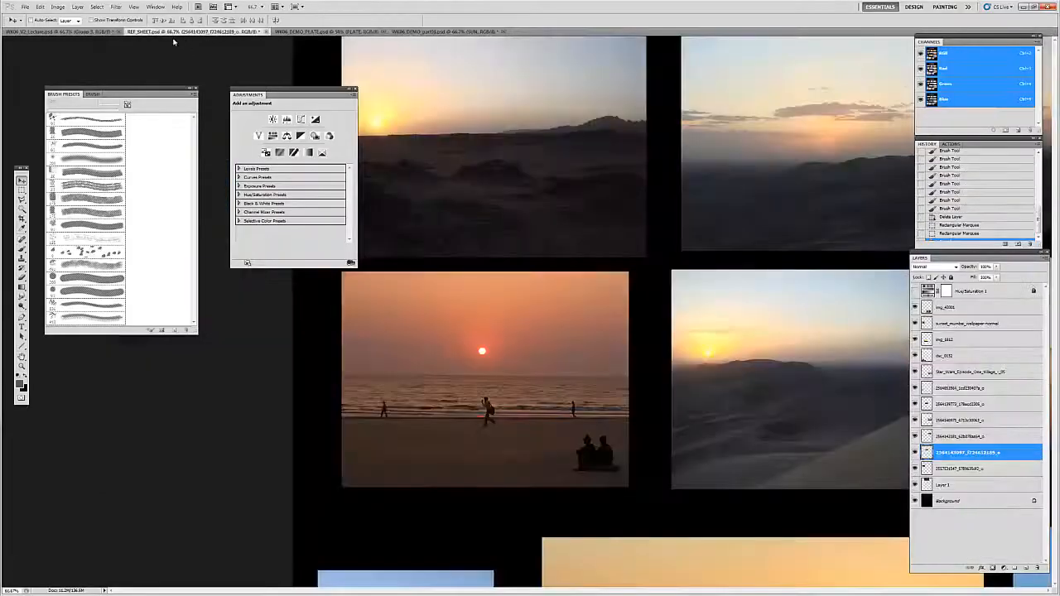
{"action": "key", "text": "z"}
{"action": "left_click", "coordinate": [480, 353]}
{"action": "left_click_drag", "start_coordinate": [478, 354], "coordinate": [552, 362]}
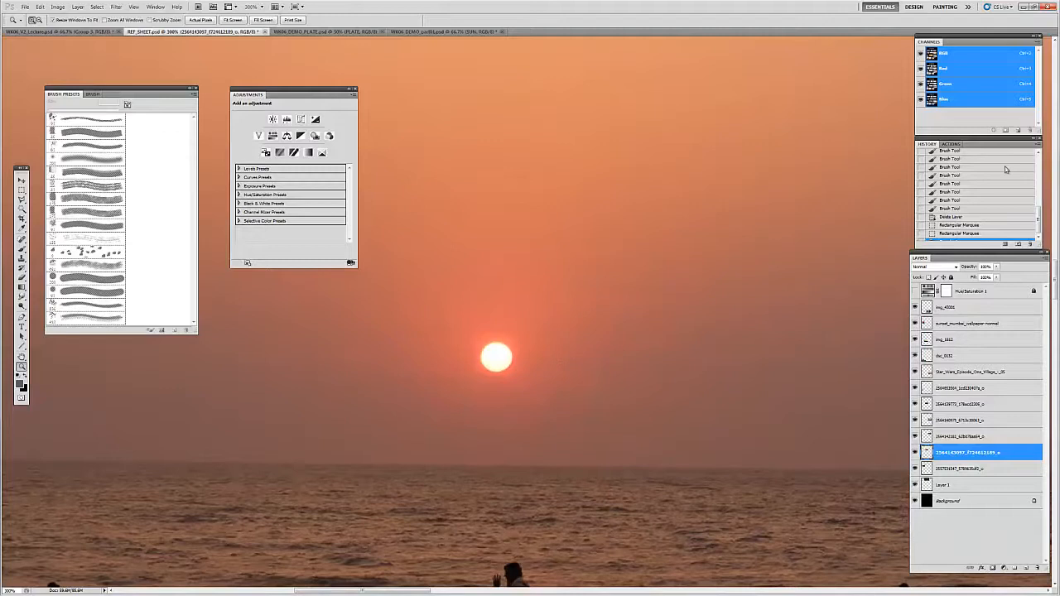
{"action": "left_click", "coordinate": [929, 101]}
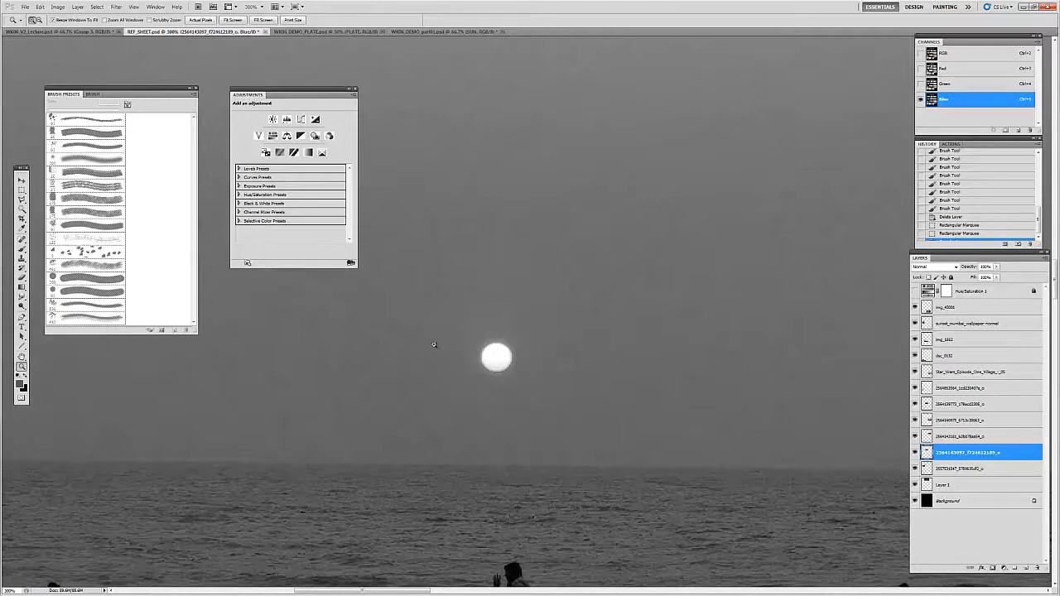
Step: Return to the twin-sunset painting and select Layer 9, the white sun disc in the SUN group, viewed up close
{"action": "left_click", "coordinate": [429, 31]}
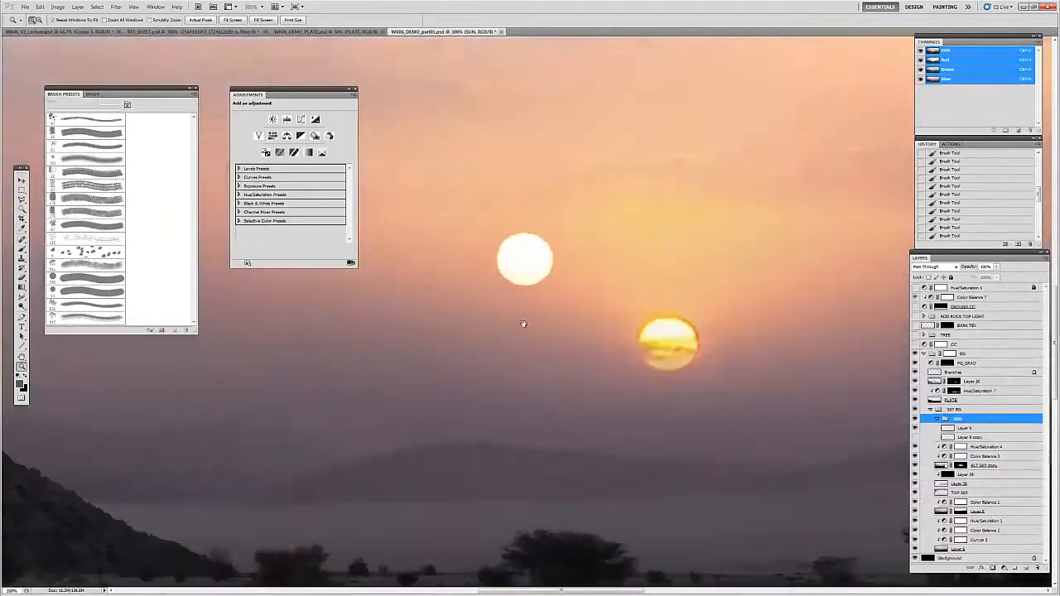
{"action": "scroll", "coordinate": [523, 322], "scroll_direction": "up", "scroll_amount": 2}
{"action": "left_click", "coordinate": [970, 436]}
{"action": "left_click", "coordinate": [952, 427]}
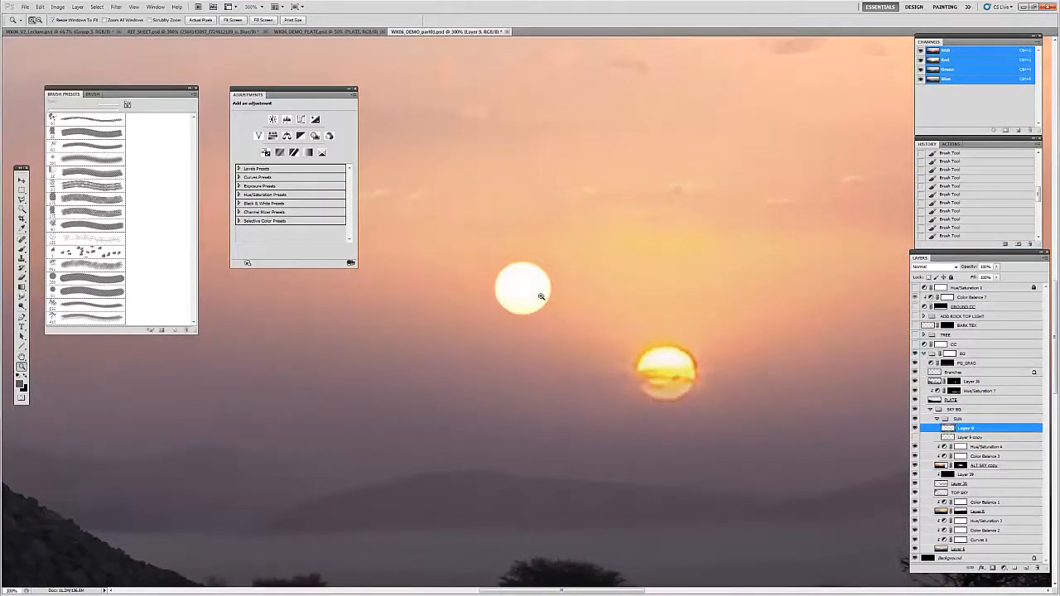
Step: Try moving the white sun disc slightly away from the lower sun
{"action": "key", "text": "v"}
{"action": "mouse_move", "coordinate": [495, 270]}
{"action": "left_mouse_down"}
{"action": "mouse_move", "coordinate": [243, 346]}
{"action": "mouse_move", "coordinate": [568, 379]}
{"action": "mouse_move", "coordinate": [498, 323]}
{"action": "mouse_move", "coordinate": [465, 258]}
{"action": "mouse_move", "coordinate": [484, 262]}
{"action": "left_mouse_up"}
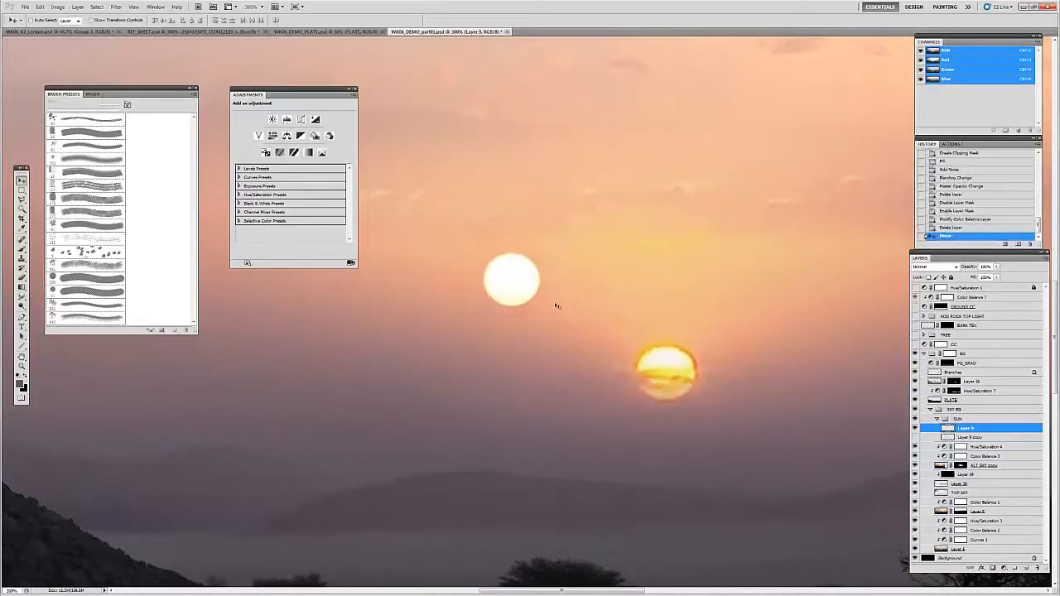
{"action": "key", "text": "ctrl+z"}
Step: Duplicate Layer 9 in the SUN group and apply a small Gaussian Blur to the duplicate to soften the white sun's edge
{"action": "left_click", "coordinate": [932, 438]}
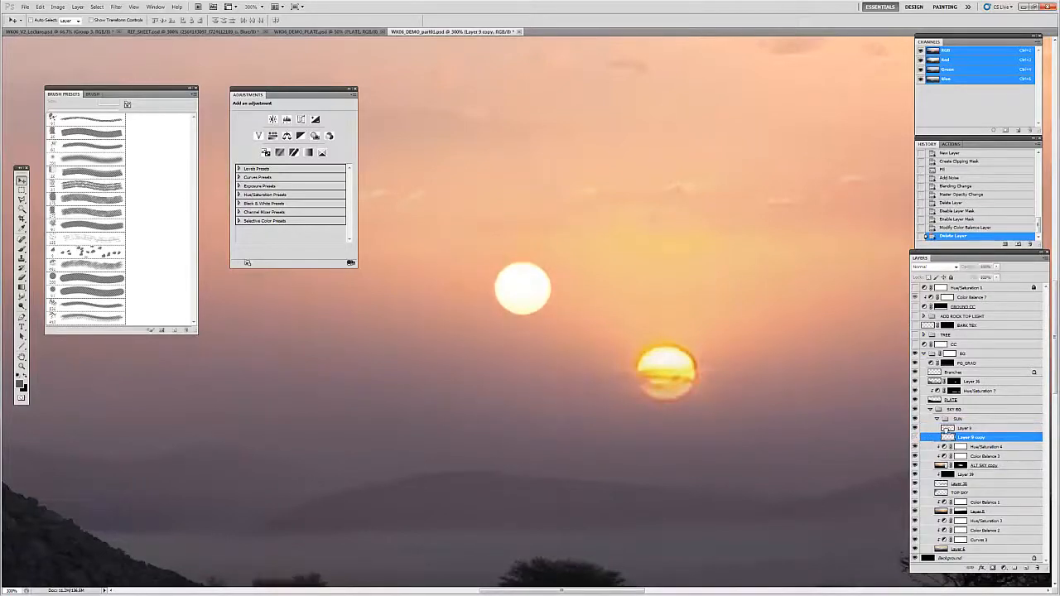
{"action": "left_click", "coordinate": [935, 429]}
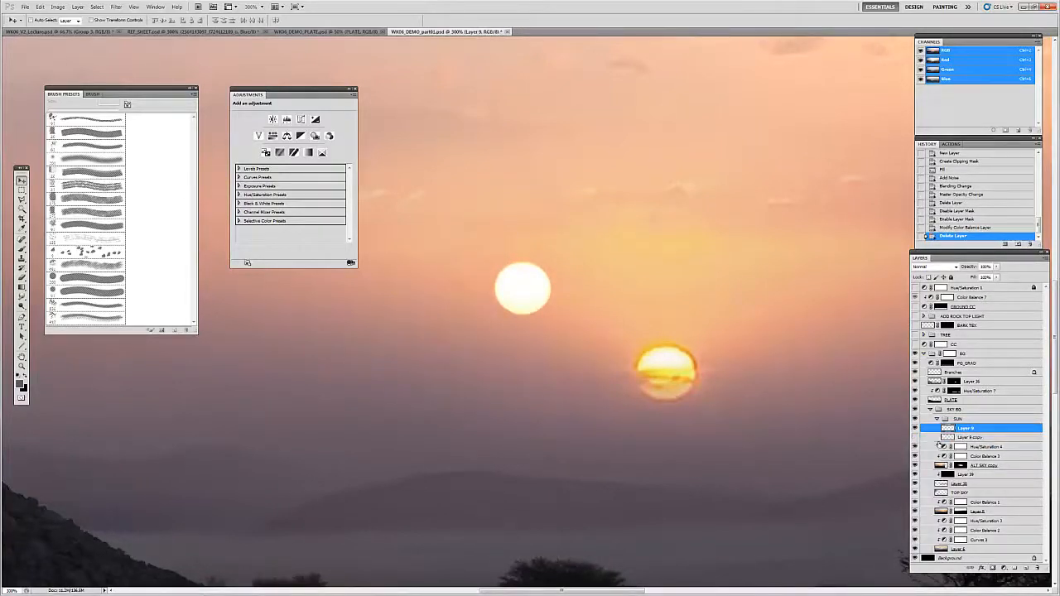
{"action": "key", "text": "ctrl+j"}
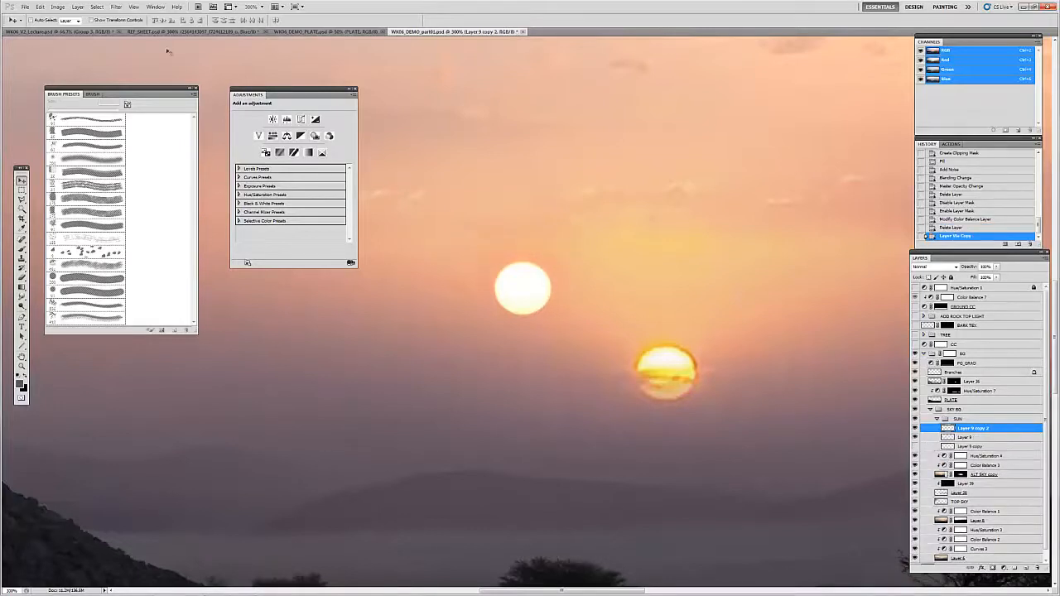
{"action": "left_click", "coordinate": [116, 6]}
{"action": "mouse_move", "coordinate": [166, 82]}
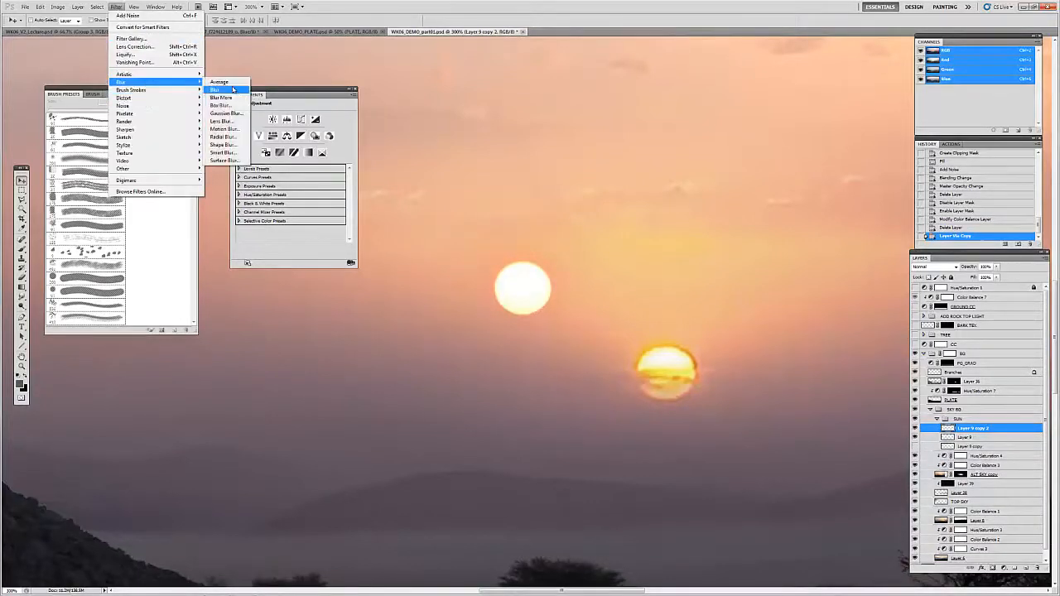
{"action": "left_click", "coordinate": [222, 108]}
{"action": "left_click_drag", "start_coordinate": [211, 177], "coordinate": [755, 140]}
{"action": "left_click_drag", "start_coordinate": [712, 267], "coordinate": [706, 268]}
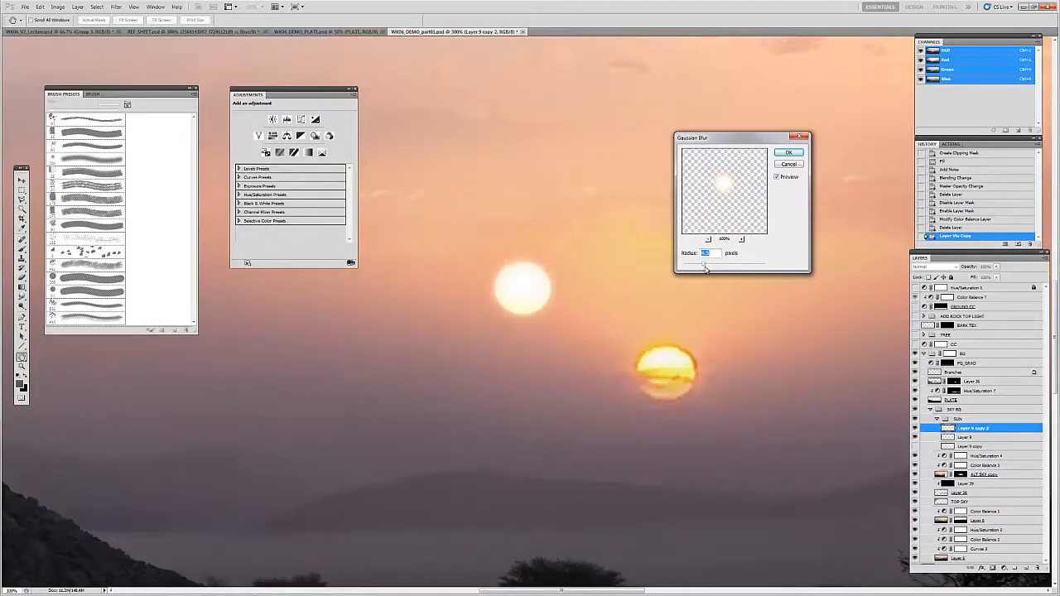
{"action": "left_click", "coordinate": [789, 154]}
Step: Compare the white sun with and without its blurred duplicate, and check the hidden Layer 9 copy
{"action": "left_click", "coordinate": [915, 429]}
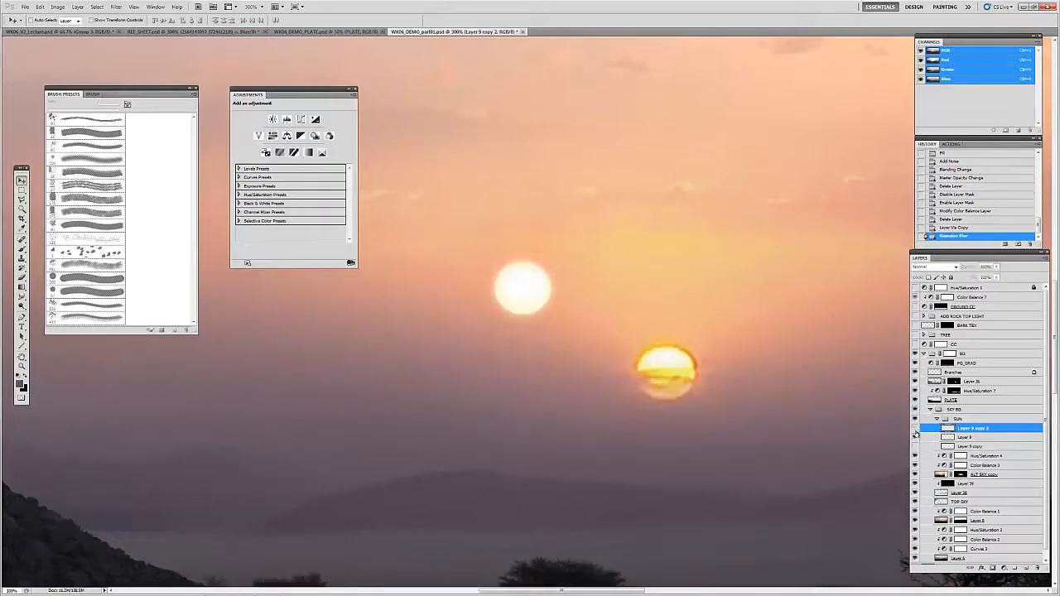
{"action": "left_click", "coordinate": [916, 446]}
{"action": "left_click", "coordinate": [915, 446]}
{"action": "left_click", "coordinate": [914, 428]}
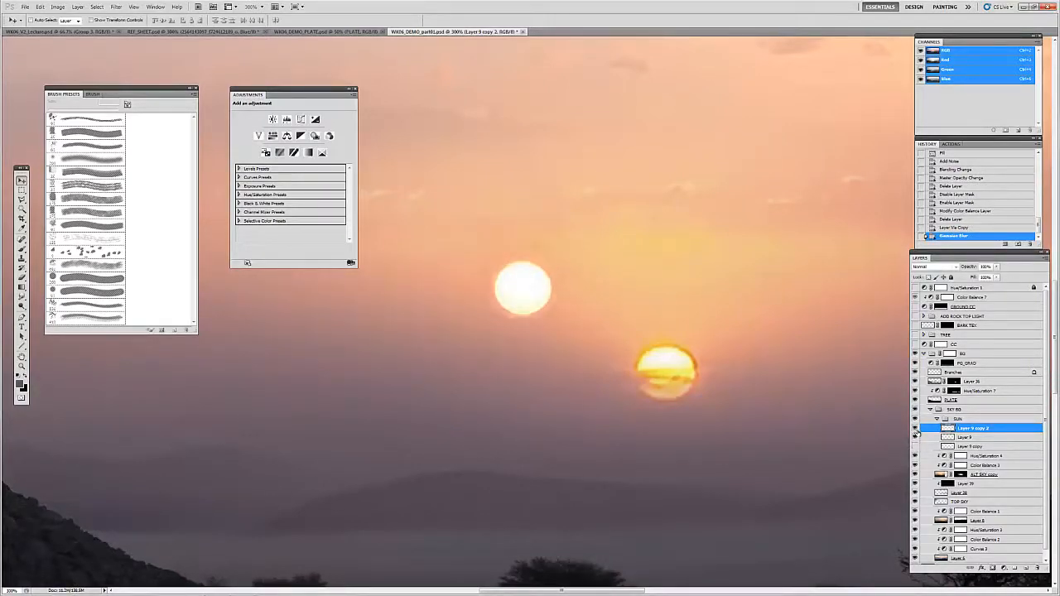
Step: Delete the hidden Layer 9 copy and collapse the SUN and SKY BG groups
{"action": "left_click", "coordinate": [950, 446]}
{"action": "key", "text": "Delete"}
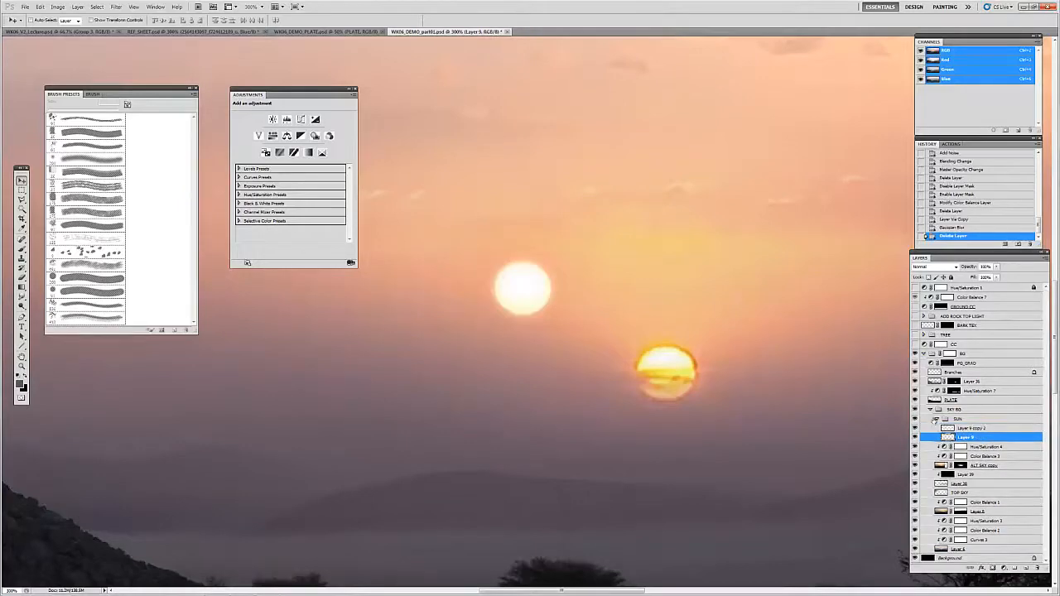
{"action": "left_click", "coordinate": [936, 419]}
{"action": "left_click", "coordinate": [930, 410]}
Step: Review the two suns within the whole painting, with the surrounding panels hidden from view
{"action": "key", "text": "z"}
{"action": "left_click", "coordinate": [427, 363], "text": "alt"}
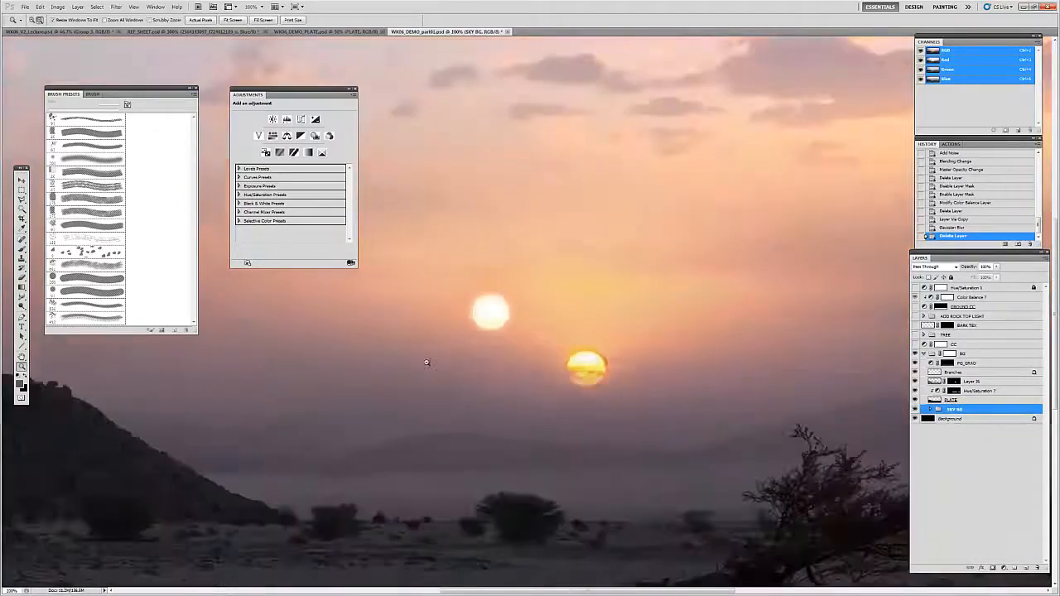
{"action": "left_click", "coordinate": [425, 364], "text": "alt"}
{"action": "left_click", "coordinate": [425, 364], "text": "alt"}
{"action": "left_click", "coordinate": [426, 364], "text": "alt"}
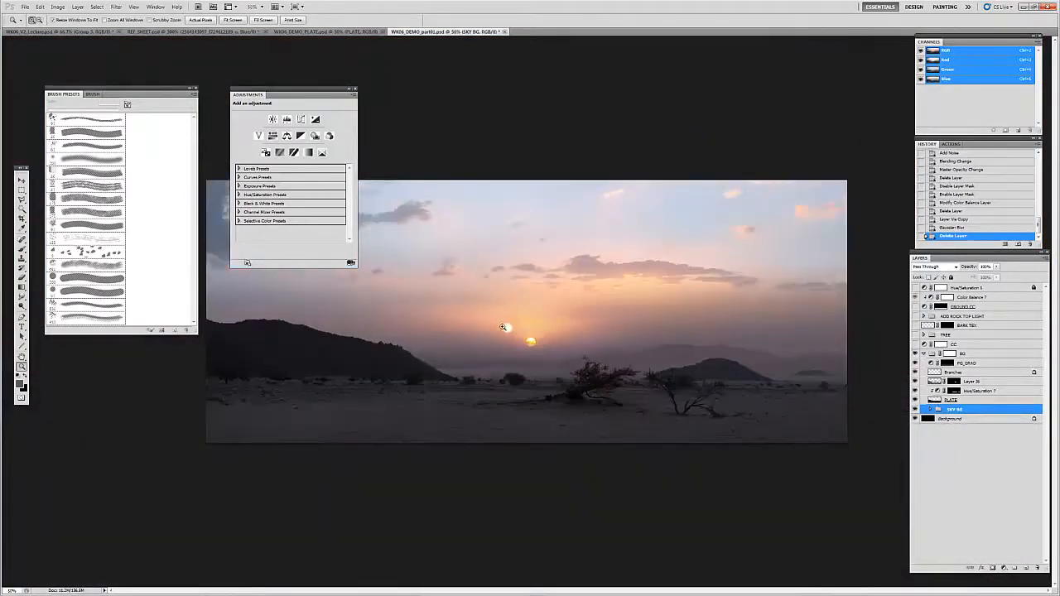
{"action": "key", "text": "Tab"}
{"action": "key", "text": "f"}
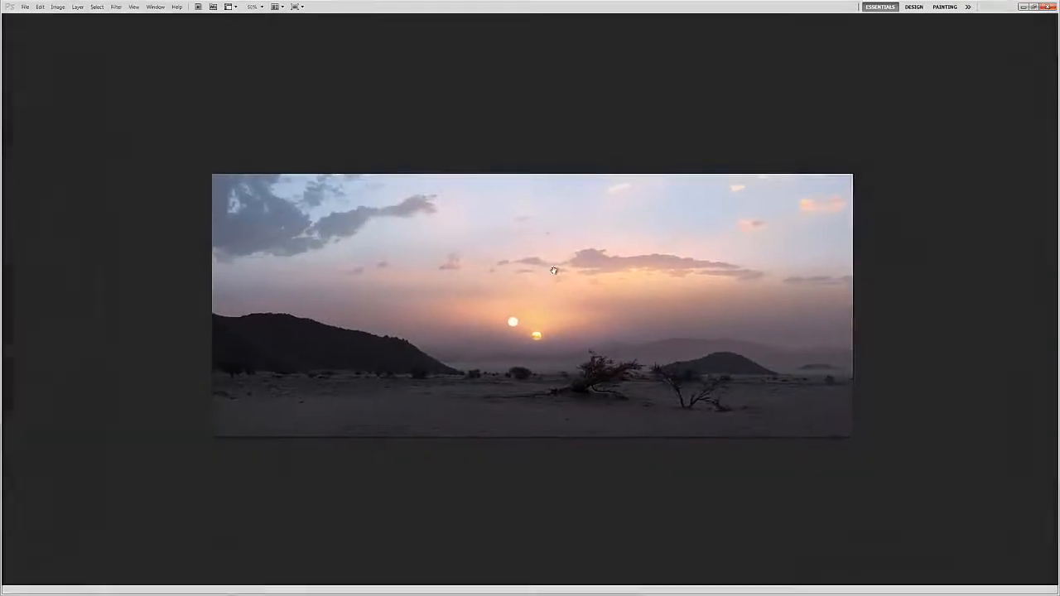
{"action": "key", "text": "Tab"}
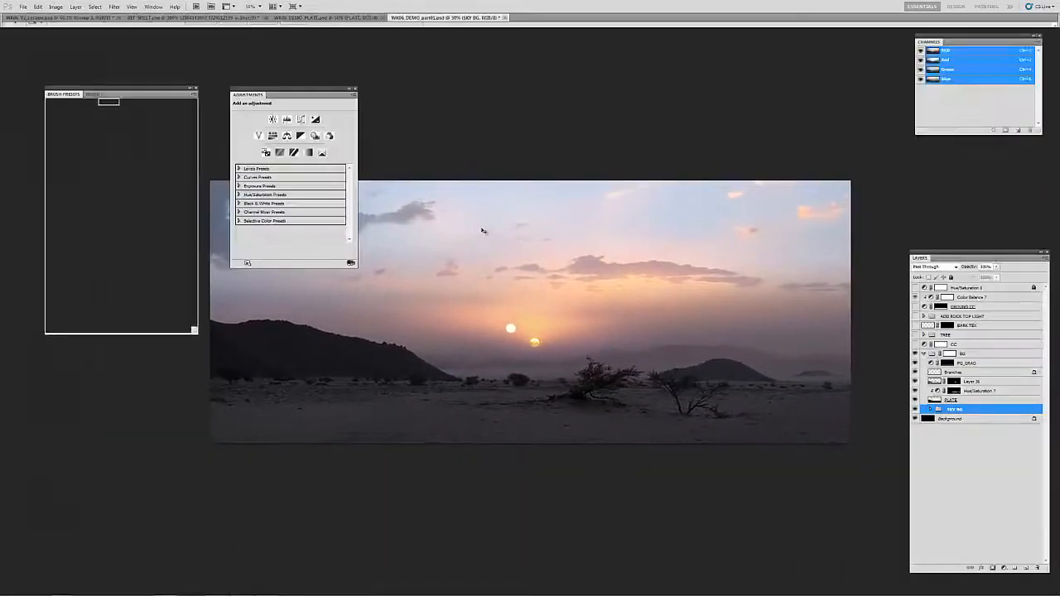
Step: Review the layers inside the SKY BG group and compare the sky with and without the layer directly above TOP SKY
{"action": "left_click", "coordinate": [930, 410]}
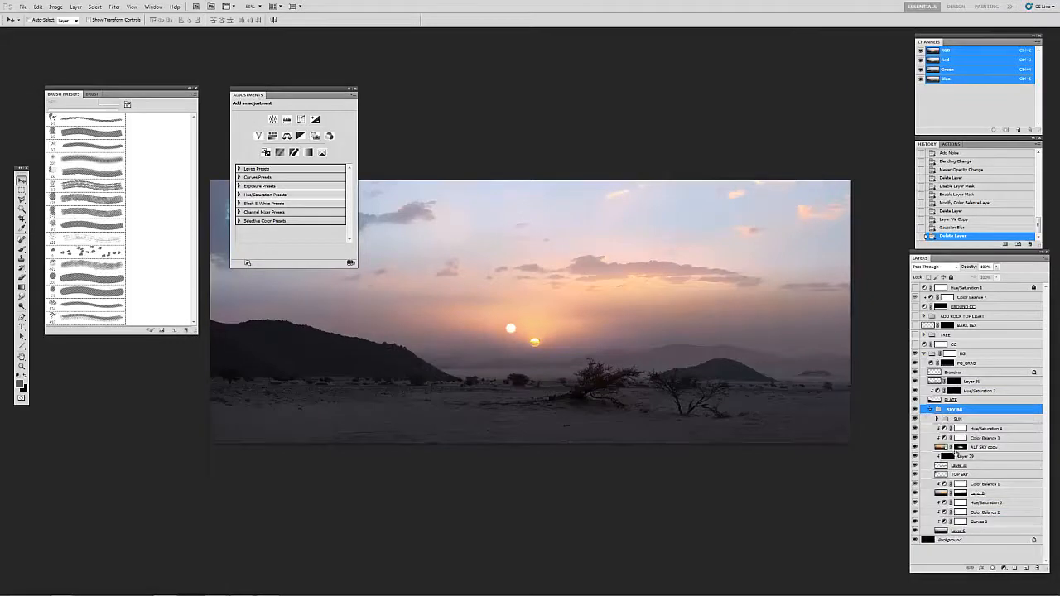
{"action": "left_click", "coordinate": [944, 493]}
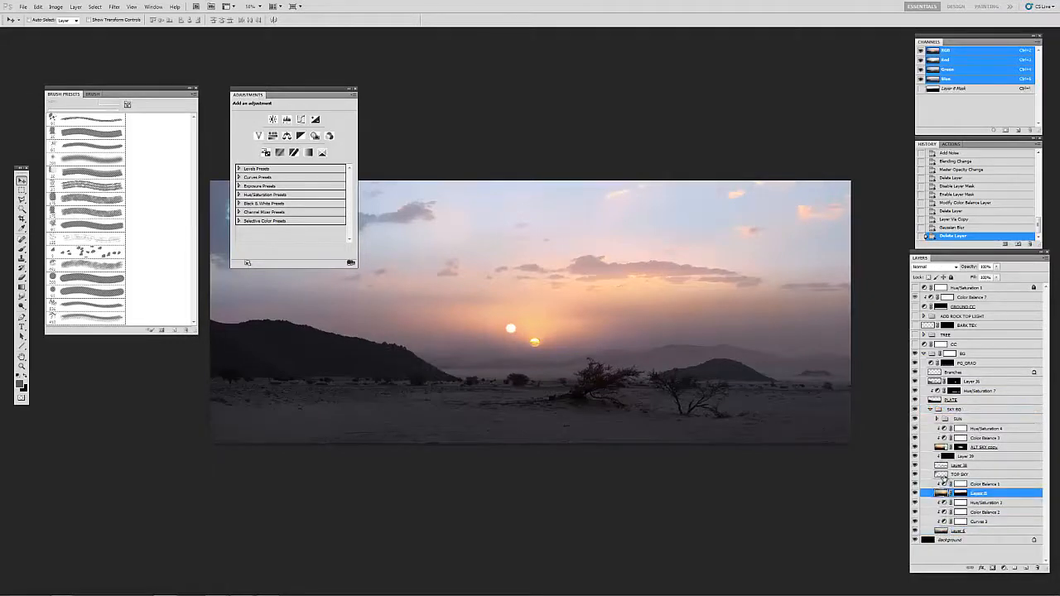
{"action": "left_click", "coordinate": [942, 474]}
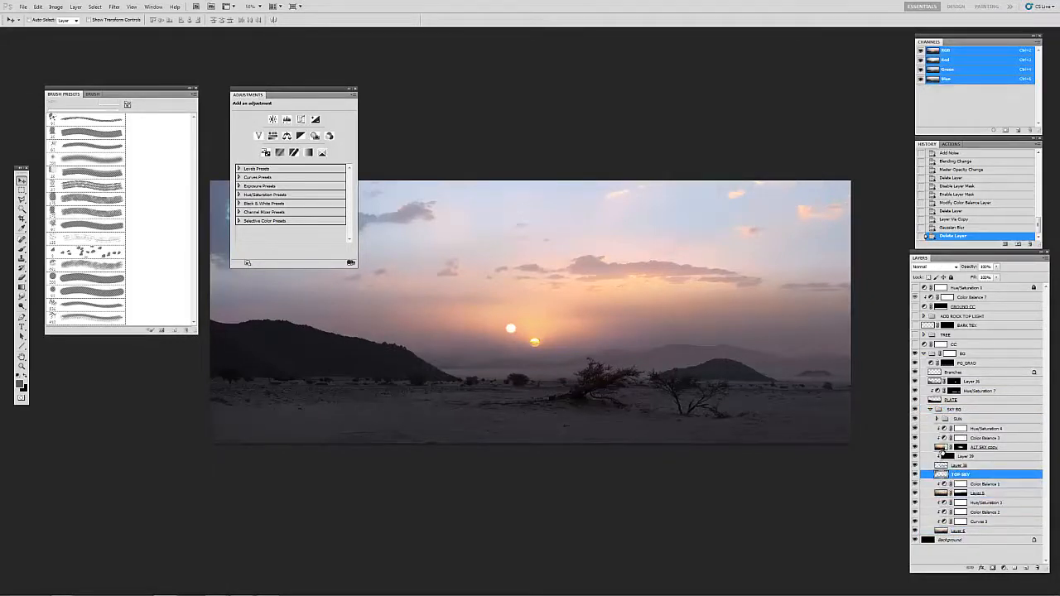
{"action": "left_click", "coordinate": [942, 451]}
{"action": "left_click", "coordinate": [942, 468]}
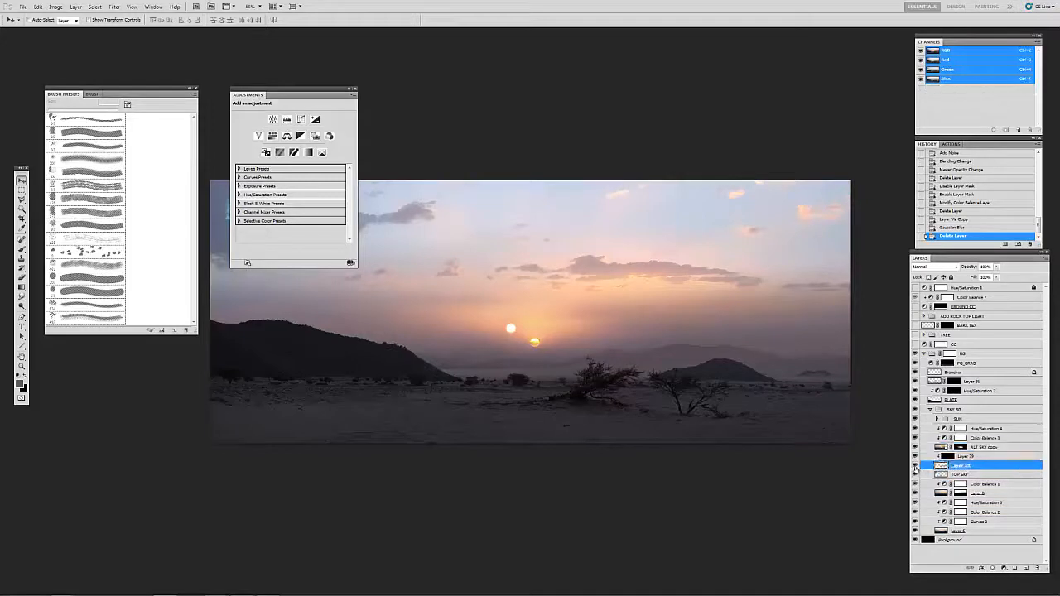
{"action": "left_click", "coordinate": [914, 466]}
{"action": "left_click", "coordinate": [914, 466]}
Step: Compare the painting with and without the SUN group, expanding it to check its layers and collapsing it again
{"action": "left_click", "coordinate": [945, 420]}
{"action": "left_click", "coordinate": [936, 418]}
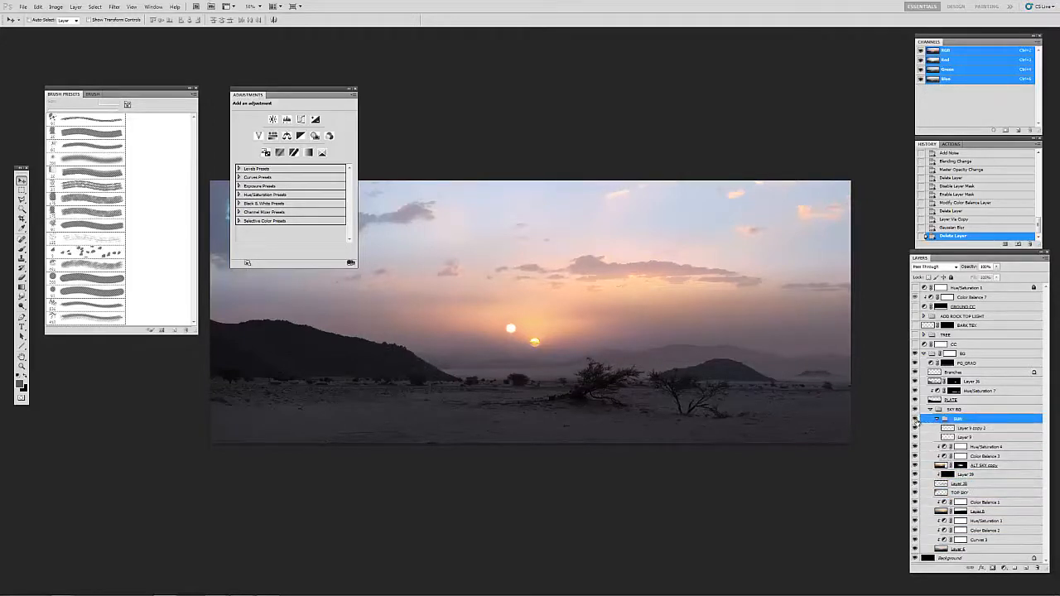
{"action": "left_click", "coordinate": [915, 420]}
{"action": "left_click", "coordinate": [915, 420]}
{"action": "left_click", "coordinate": [936, 420]}
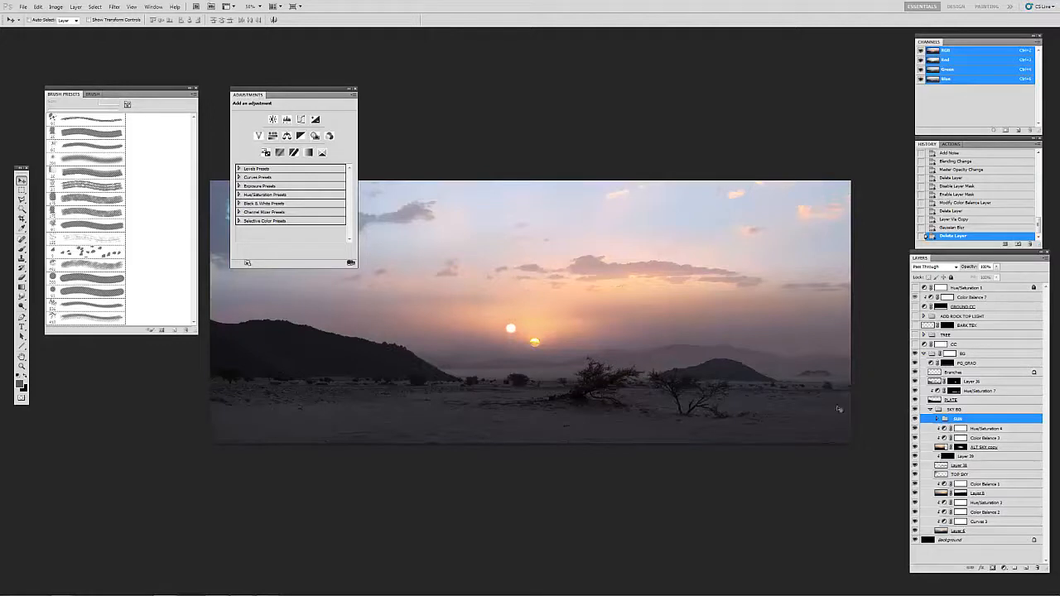
{"action": "mouse_move", "coordinate": [612, 334]}
{"action": "left_mouse_down"}
{"action": "mouse_move", "coordinate": [613, 354]}
{"action": "mouse_move", "coordinate": [635, 362]}
{"action": "mouse_move", "coordinate": [621, 349]}
{"action": "left_mouse_up"}
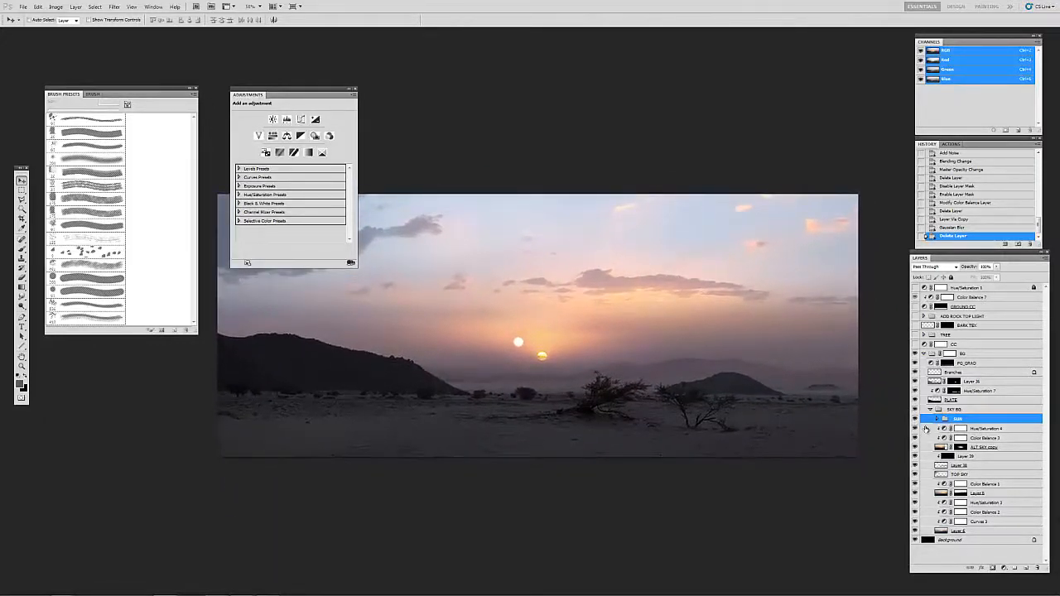
Step: Compare the painting with and without the TOP SKY layer inside the SKY BG group
{"action": "key", "text": "f"}
{"action": "left_click_drag", "start_coordinate": [497, 268], "coordinate": [526, 370]}
{"action": "key", "text": "f"}
{"action": "key", "text": "f"}
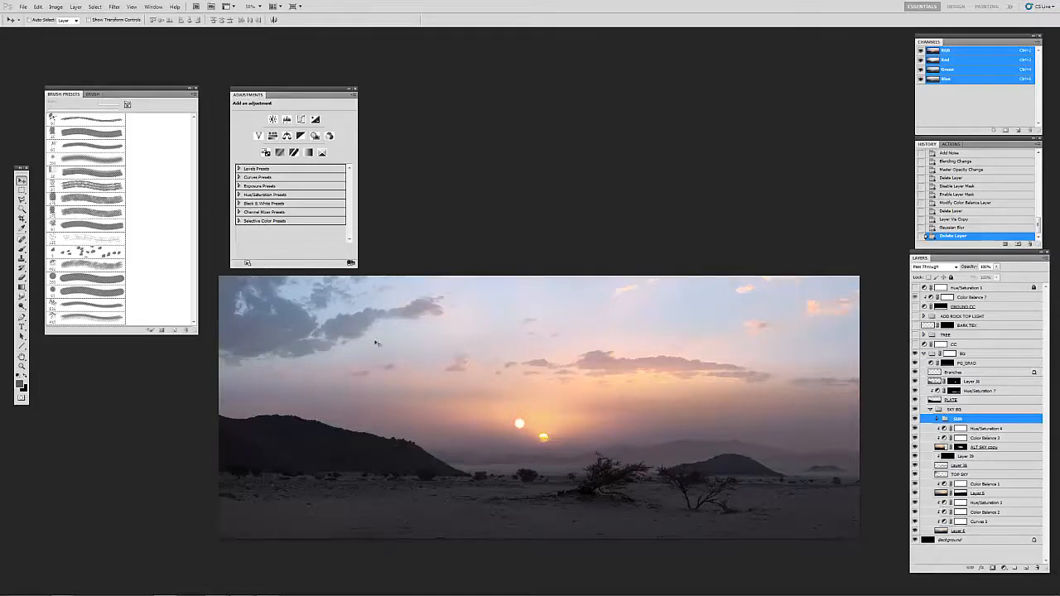
{"action": "left_click", "coordinate": [935, 449]}
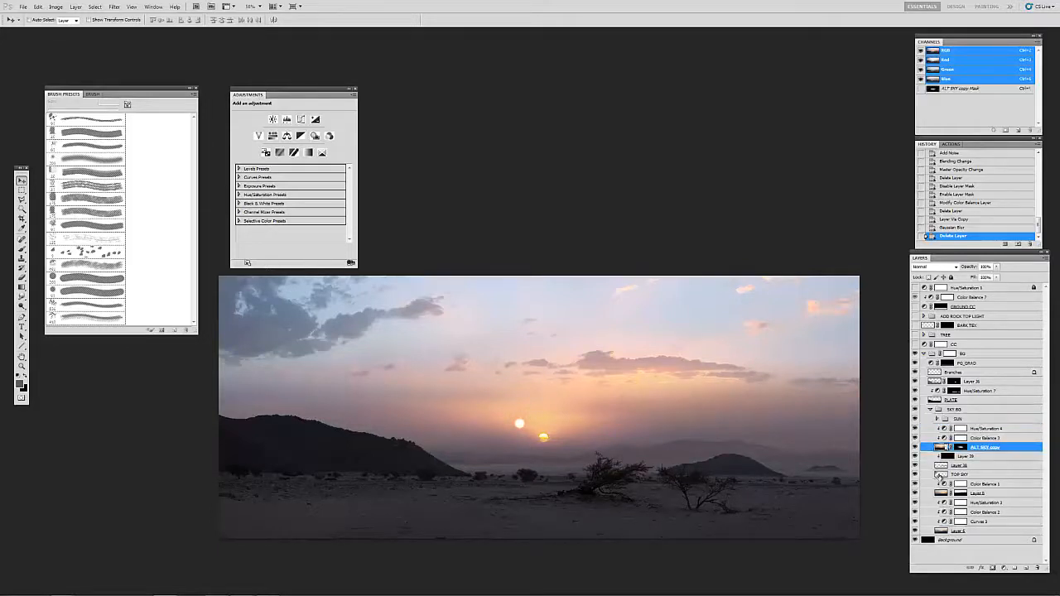
{"action": "left_click", "coordinate": [940, 474]}
{"action": "left_click", "coordinate": [915, 475]}
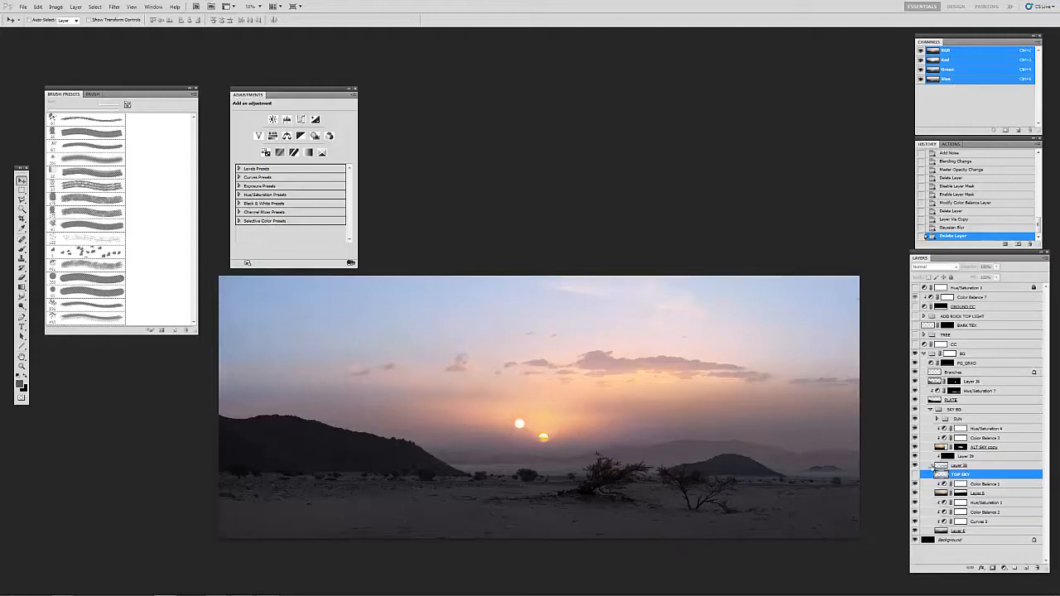
{"action": "left_click", "coordinate": [915, 474]}
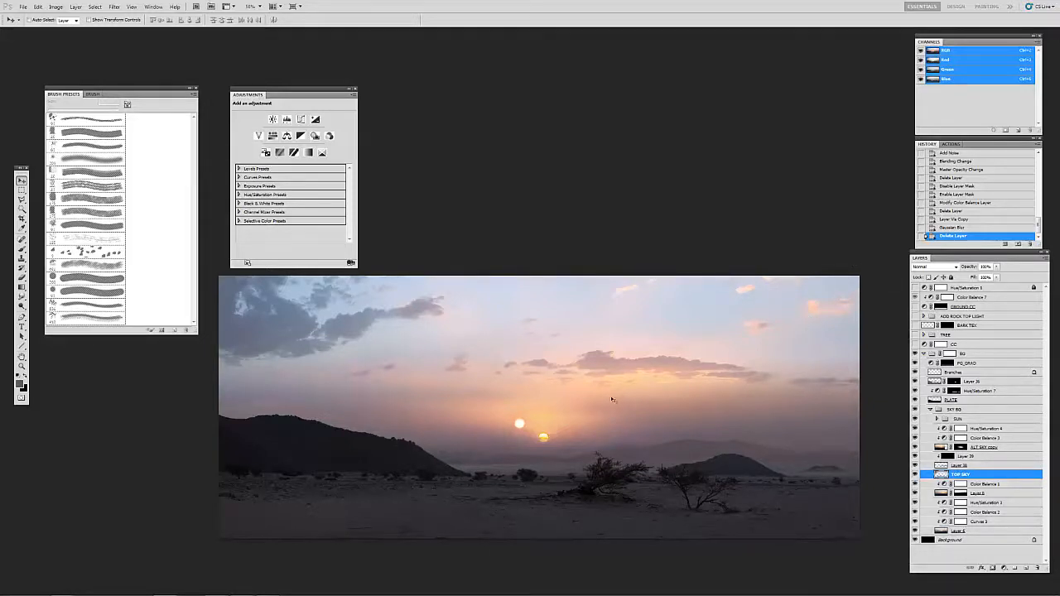
Step: Collapse the SKY BG group and the BG group that contains it
{"action": "left_click", "coordinate": [939, 419]}
{"action": "left_click", "coordinate": [930, 410]}
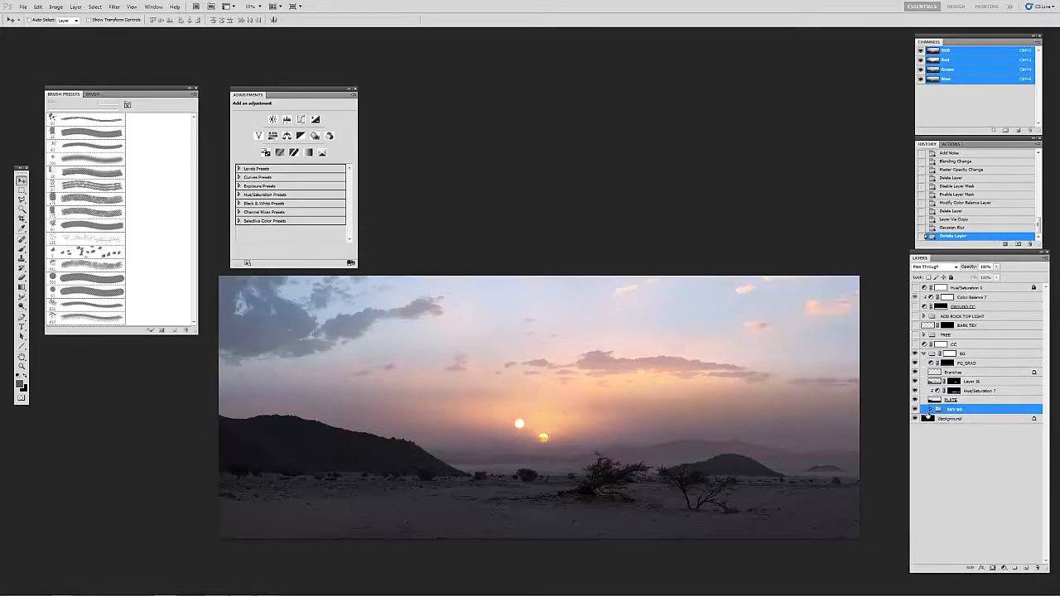
{"action": "left_click", "coordinate": [936, 400]}
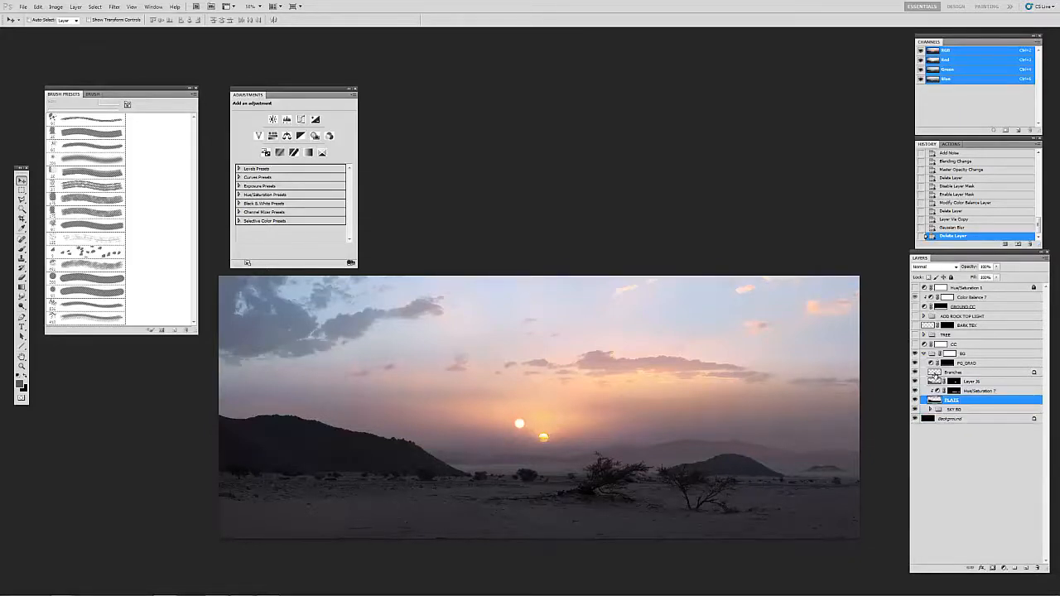
{"action": "left_click", "coordinate": [934, 372]}
{"action": "left_click", "coordinate": [931, 355]}
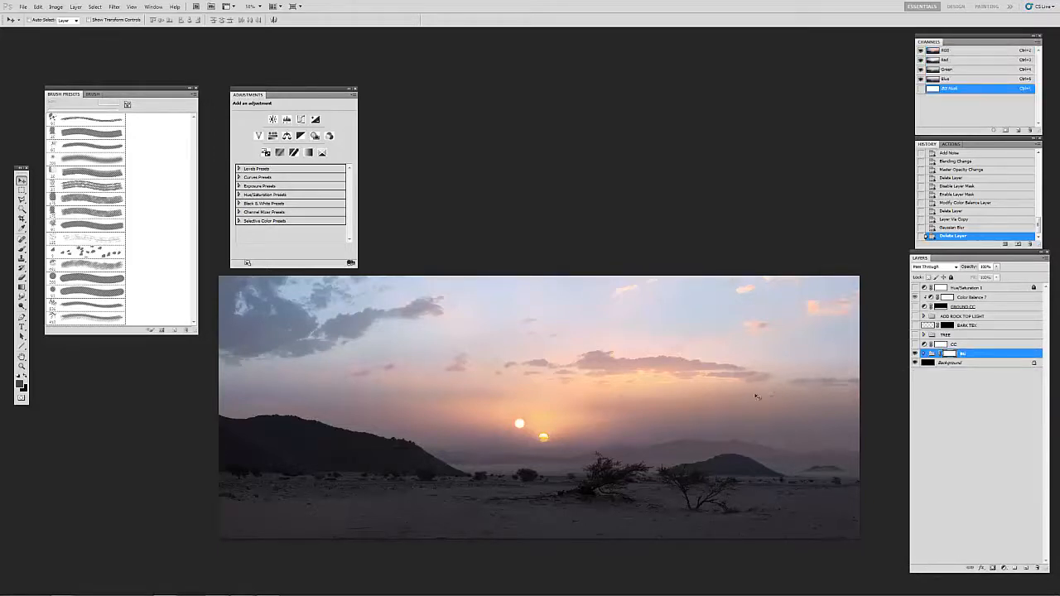
Step: Compare the twin-sun sky with the sunset photos on the REF_SHEET.psd reference sheet and return to the painting
{"action": "left_click_drag", "start_coordinate": [708, 356], "coordinate": [691, 357]}
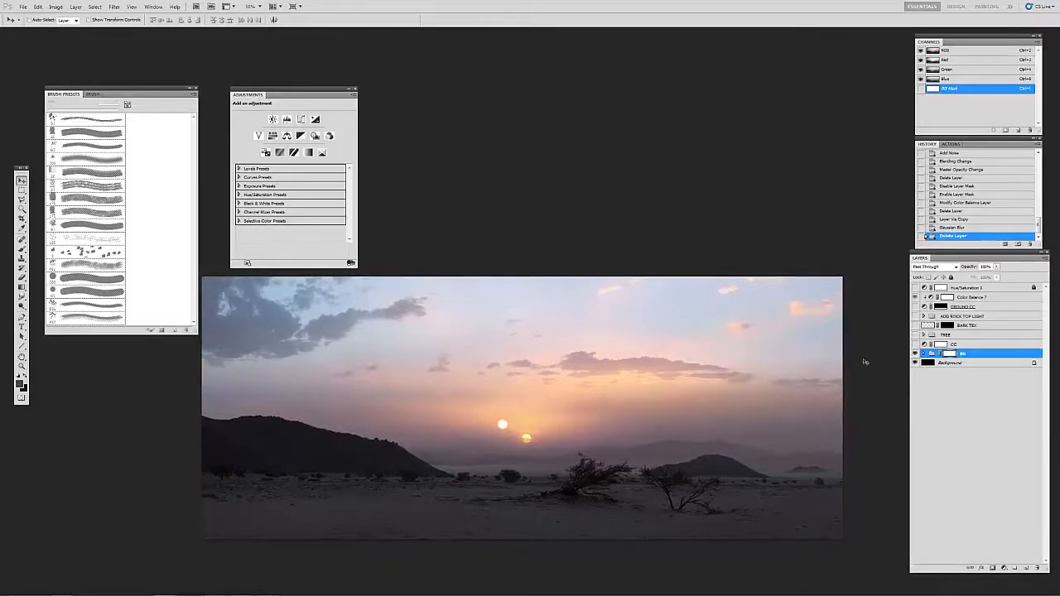
{"action": "left_click_drag", "start_coordinate": [723, 357], "coordinate": [733, 352]}
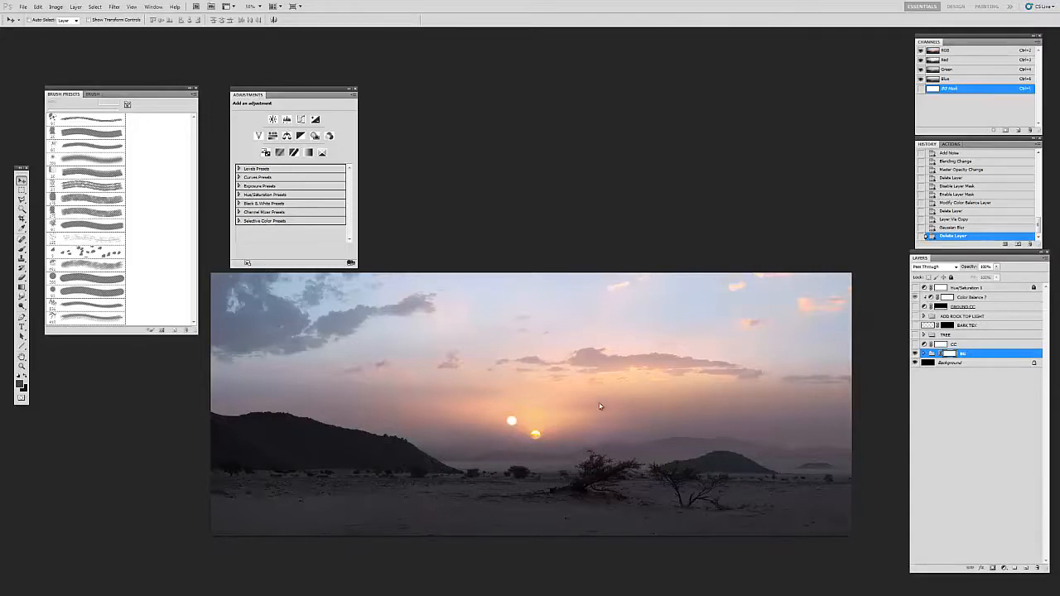
{"action": "left_click_drag", "start_coordinate": [593, 405], "coordinate": [601, 402]}
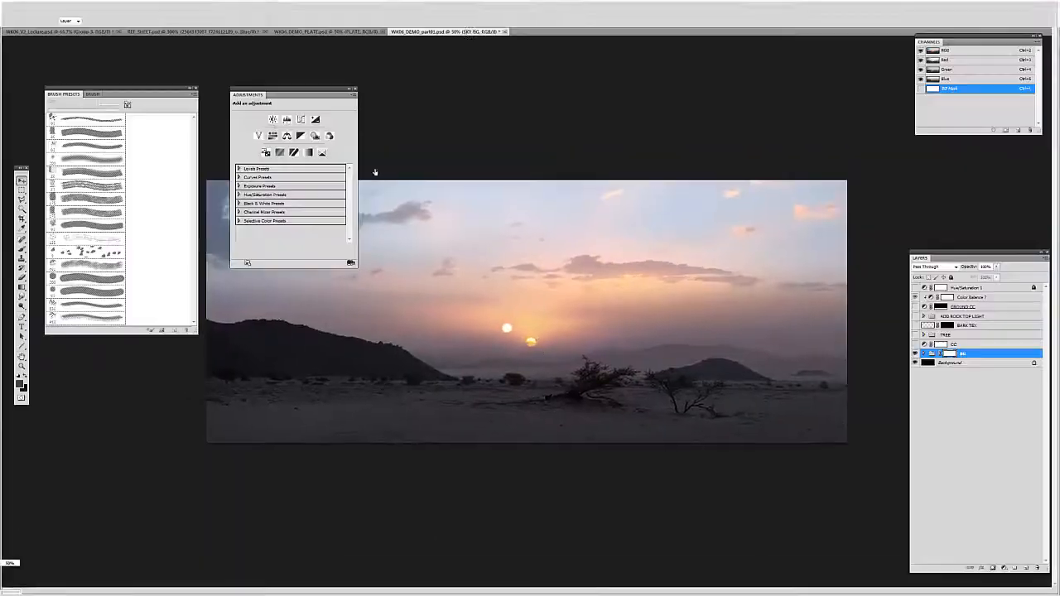
{"action": "left_click", "coordinate": [205, 32]}
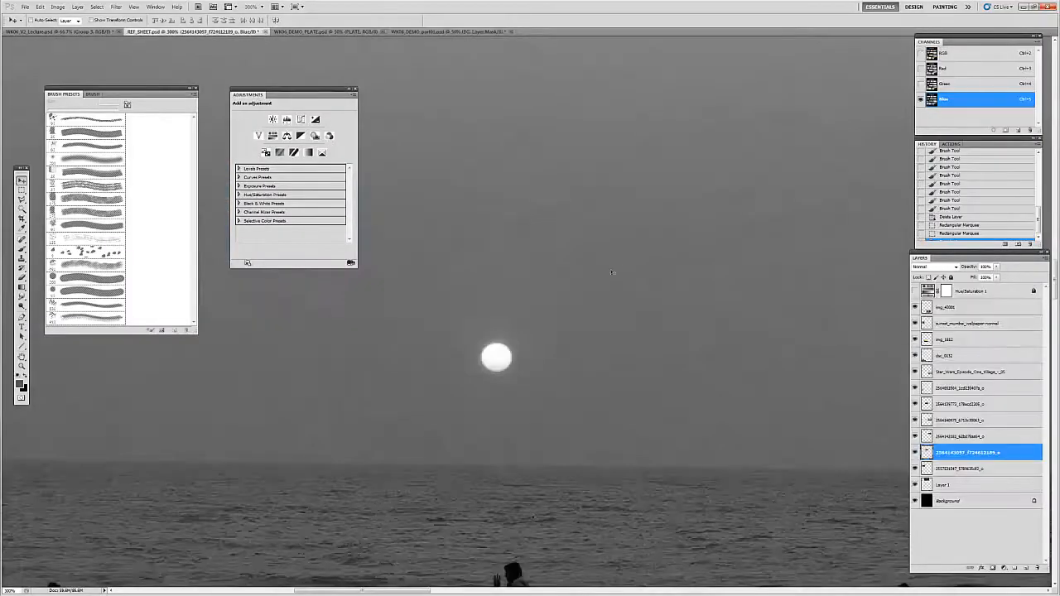
{"action": "left_click", "coordinate": [543, 299], "text": "alt"}
{"action": "left_click", "coordinate": [543, 299], "text": "alt"}
{"action": "left_click", "coordinate": [543, 299], "text": "alt"}
{"action": "left_click", "coordinate": [544, 298], "text": "alt"}
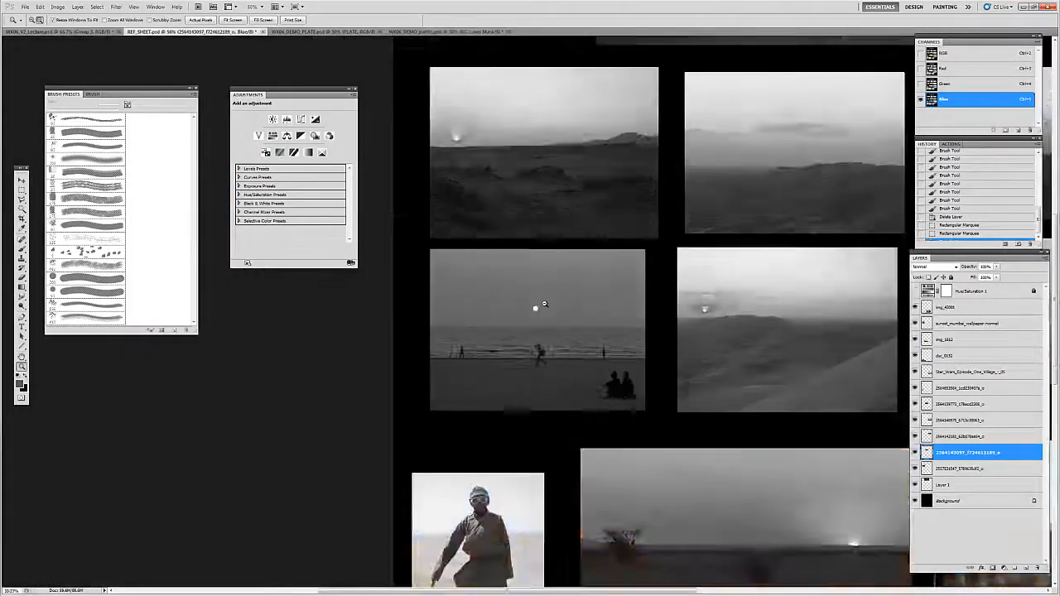
{"action": "left_click", "coordinate": [543, 299], "text": "alt"}
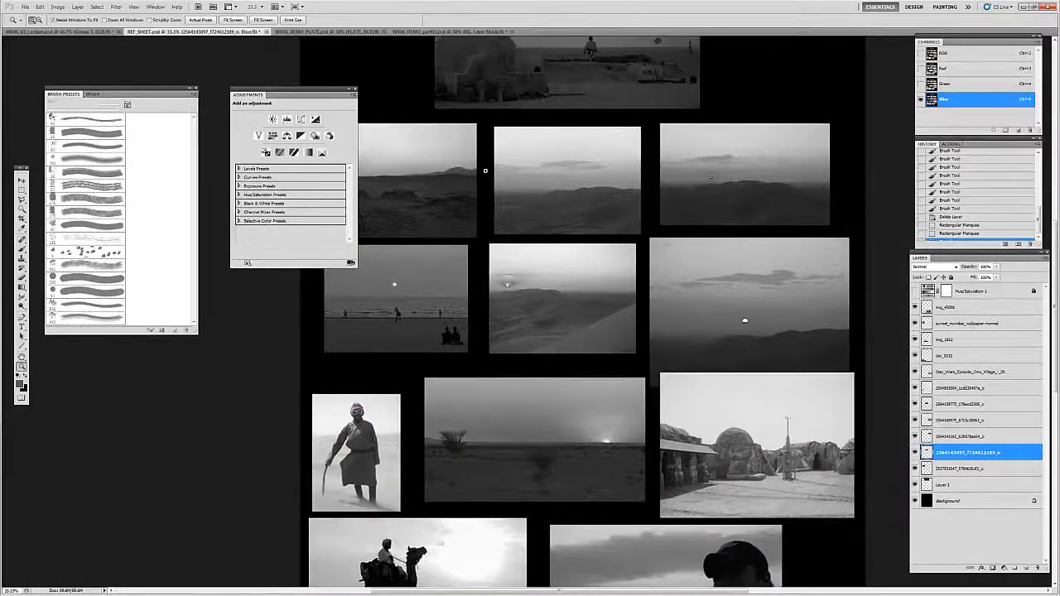
{"action": "left_click", "coordinate": [432, 33]}
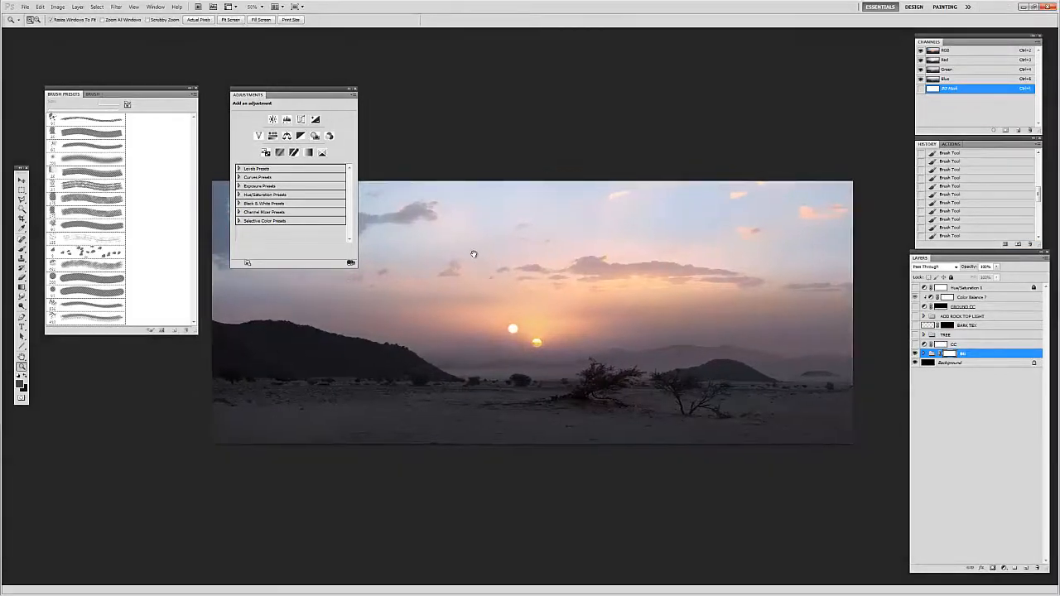
Step: Move the Adjustments panel clear of the painting and make the CC curves adjustment above the BG group visible
{"action": "mouse_move", "coordinate": [274, 93]}
{"action": "left_mouse_down"}
{"action": "mouse_move", "coordinate": [130, 346]}
{"action": "mouse_move", "coordinate": [90, 355]}
{"action": "left_mouse_up"}
{"action": "left_click_drag", "start_coordinate": [629, 331], "coordinate": [638, 334]}
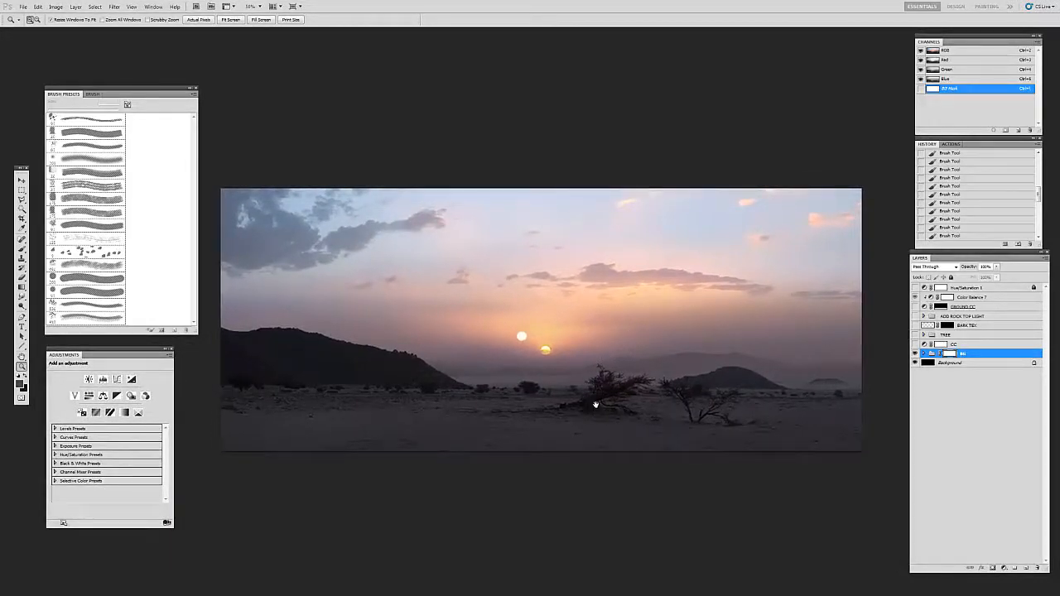
{"action": "left_click_drag", "start_coordinate": [595, 405], "coordinate": [595, 408]}
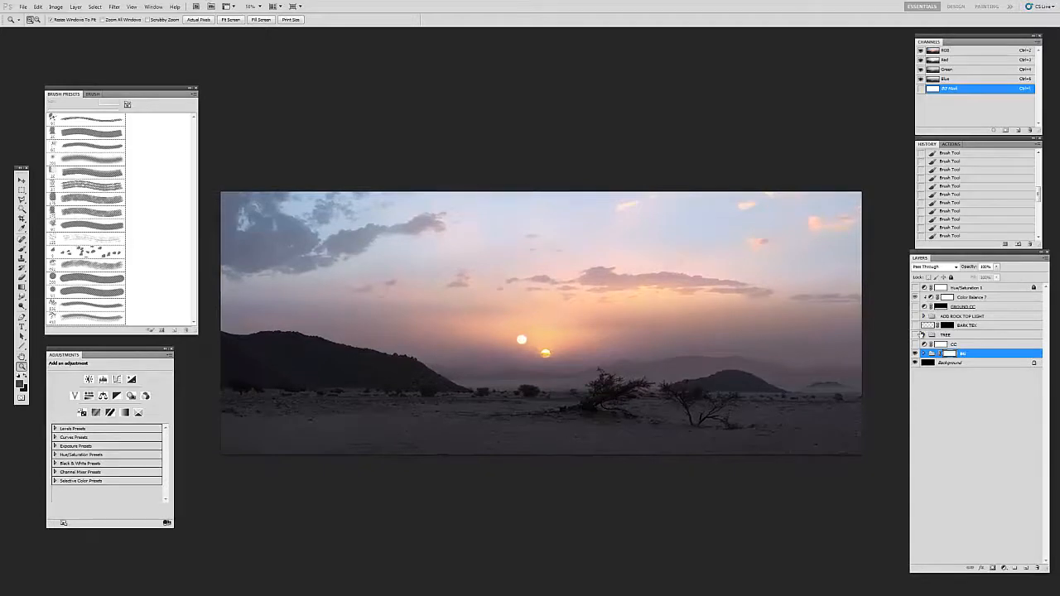
{"action": "left_click", "coordinate": [959, 344]}
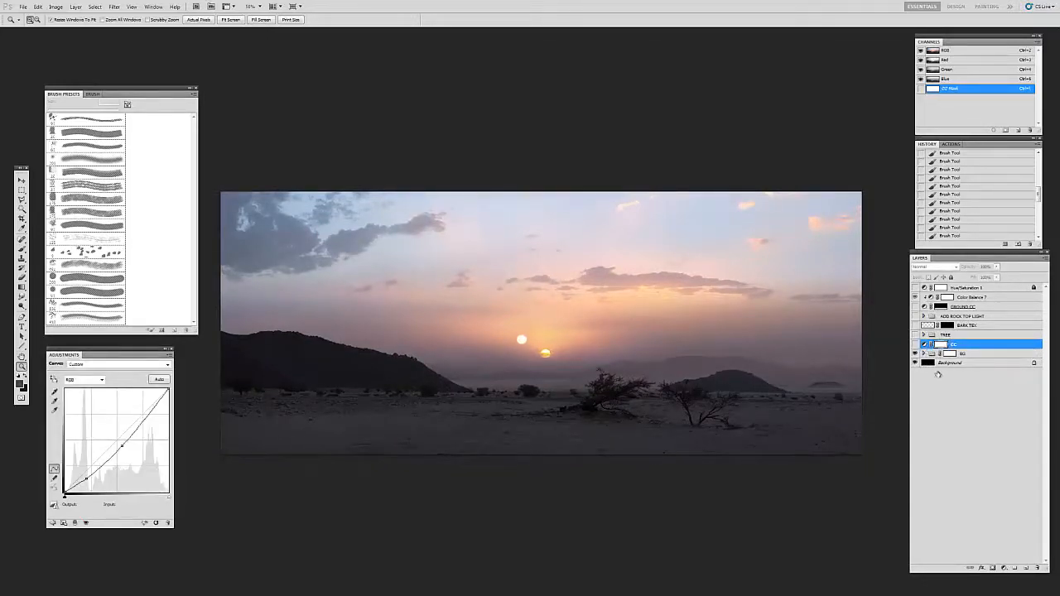
{"action": "left_click", "coordinate": [915, 344]}
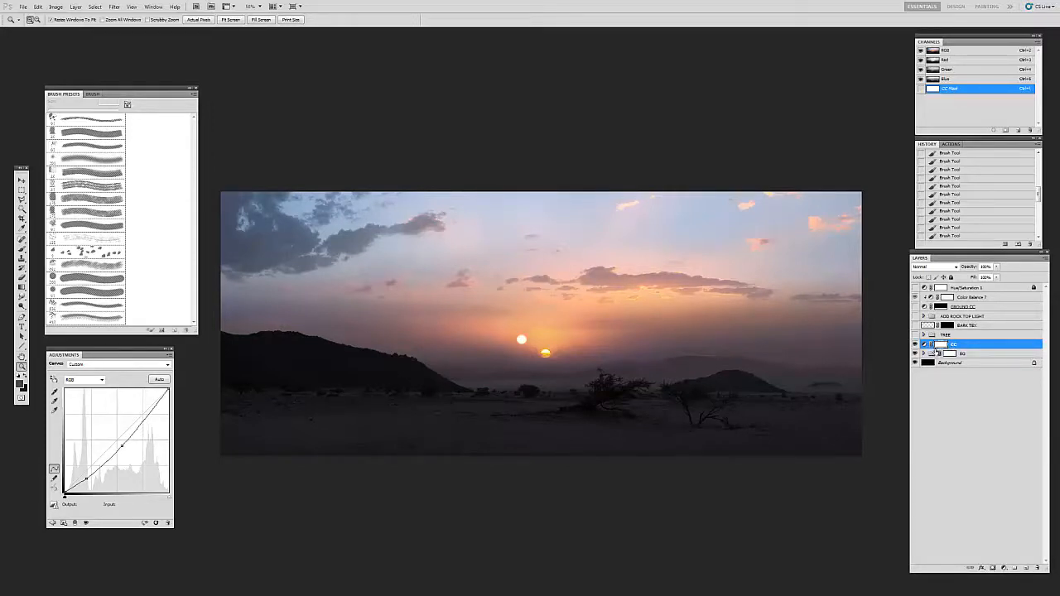
{"action": "left_click_drag", "start_coordinate": [133, 363], "coordinate": [169, 353]}
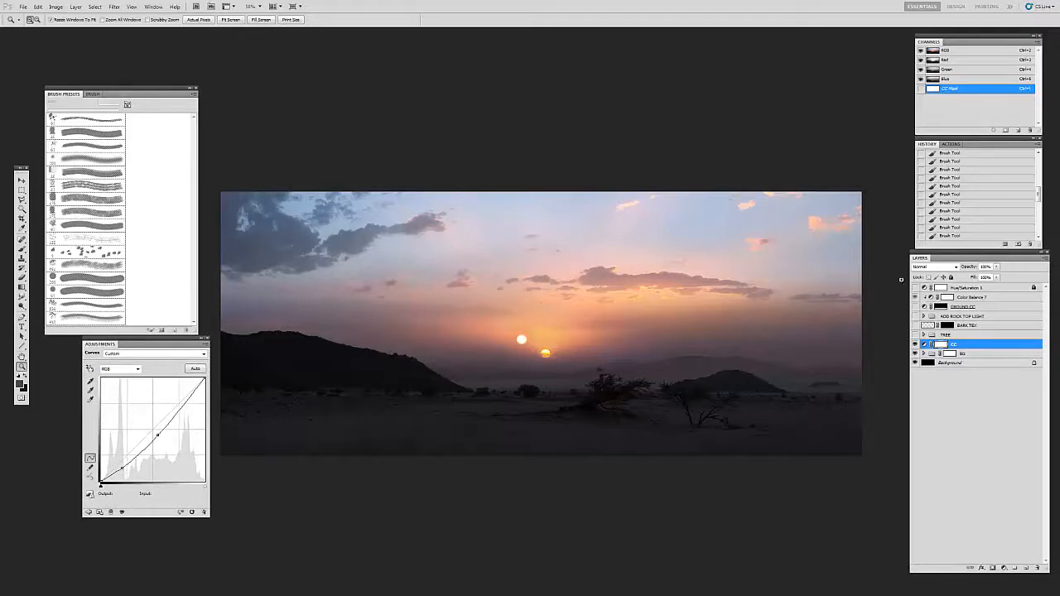
Step: View the painting in grayscale through the Hue/Saturation 1 layer and compare its values with and without the CC adjustment
{"action": "left_click", "coordinate": [915, 287]}
{"action": "left_click_drag", "start_coordinate": [592, 349], "coordinate": [606, 330]}
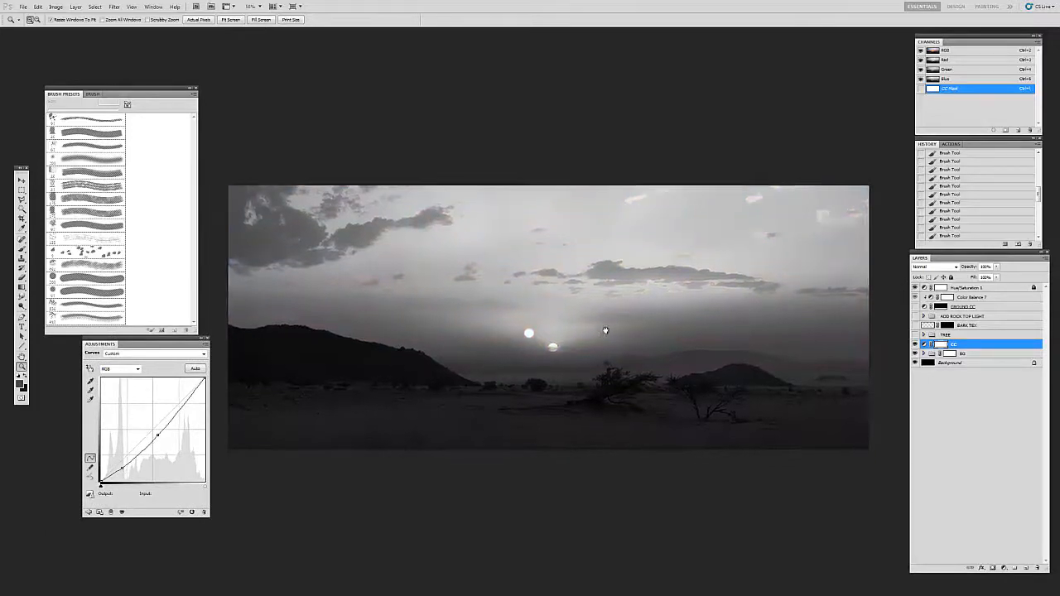
{"action": "scroll", "coordinate": [605, 331], "scroll_direction": "down", "scroll_amount": 2}
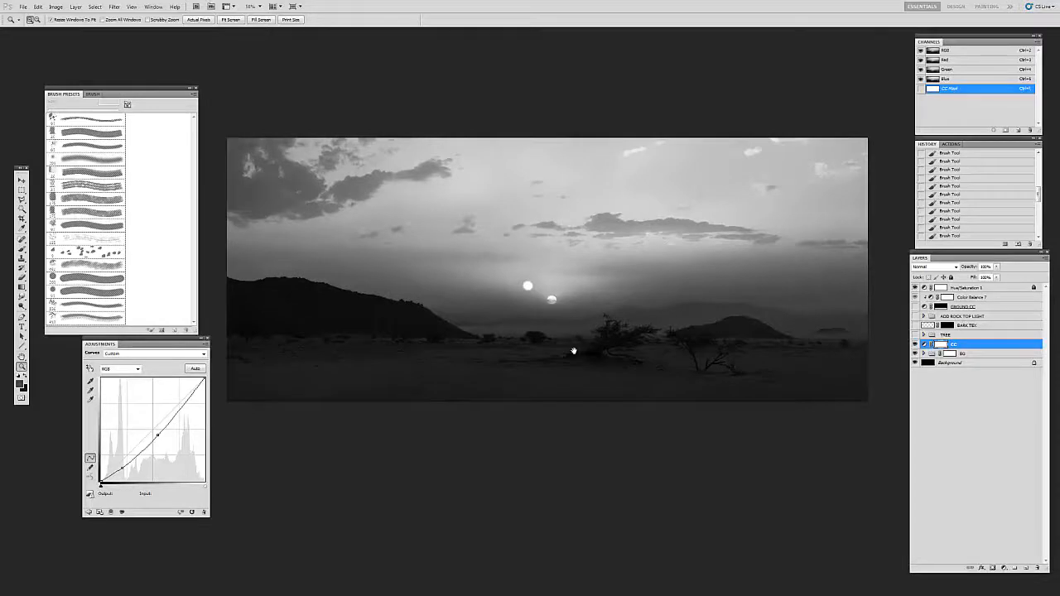
{"action": "left_click_drag", "start_coordinate": [483, 304], "coordinate": [529, 330]}
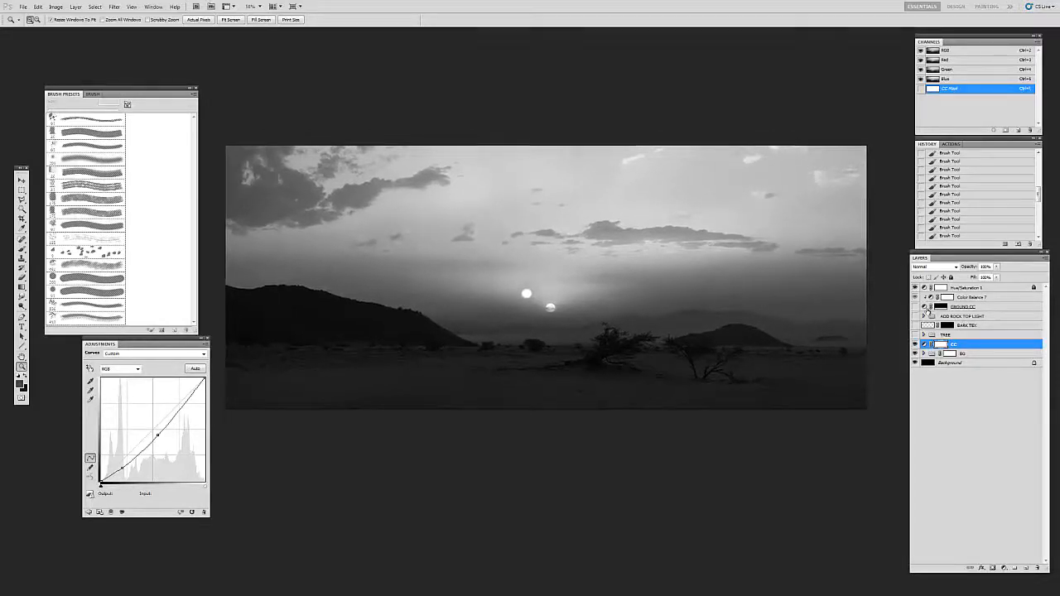
{"action": "left_click", "coordinate": [914, 344]}
{"action": "left_click", "coordinate": [914, 345]}
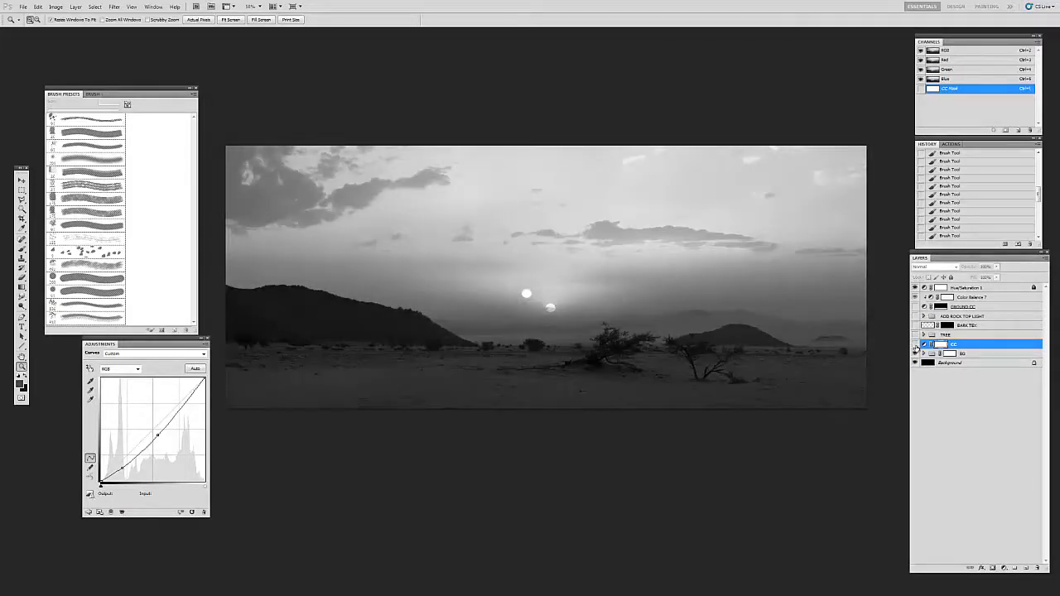
{"action": "left_click", "coordinate": [914, 345]}
{"action": "key", "text": "v"}
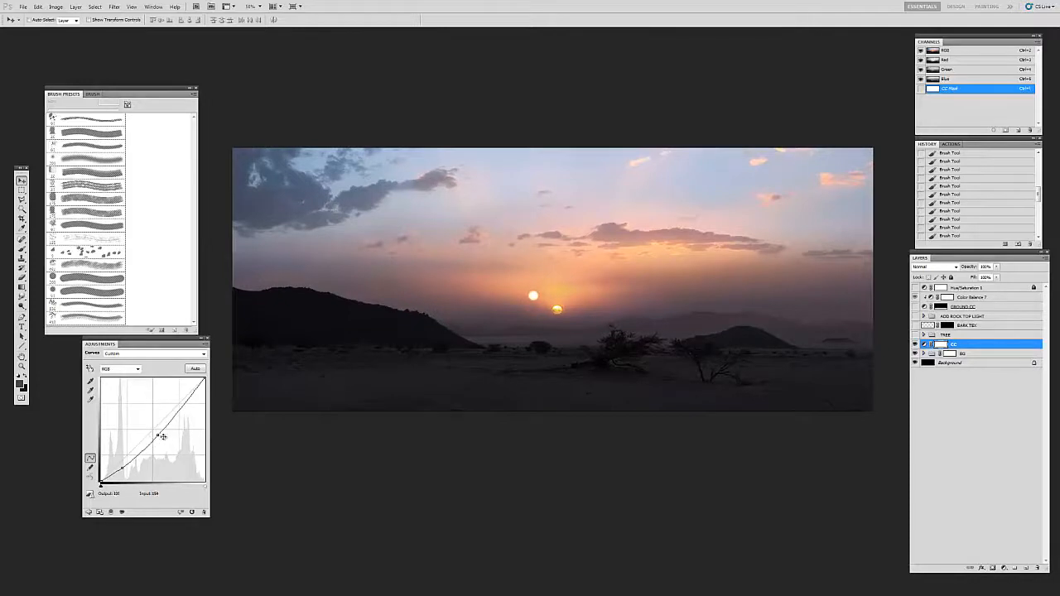
Step: Expand the TREE group and make it visible in the painting
{"action": "left_click", "coordinate": [931, 335]}
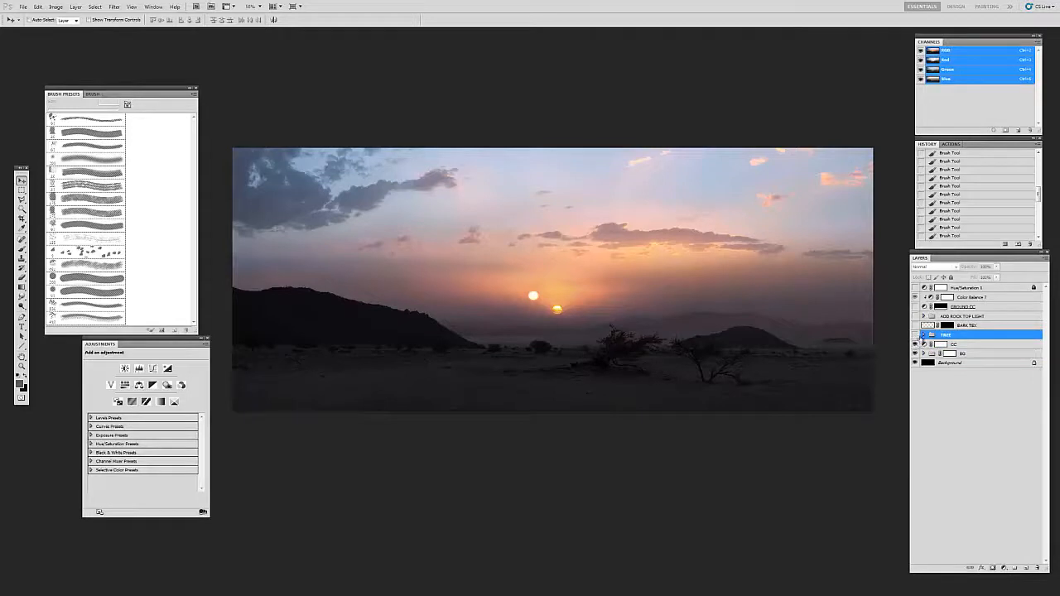
{"action": "left_click", "coordinate": [922, 336]}
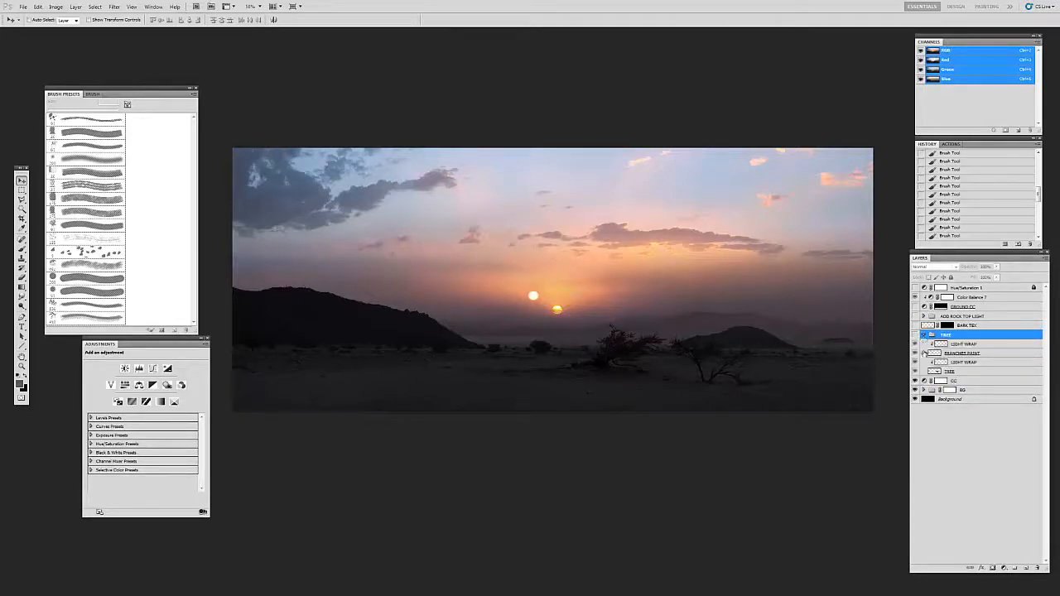
{"action": "left_click", "coordinate": [915, 335]}
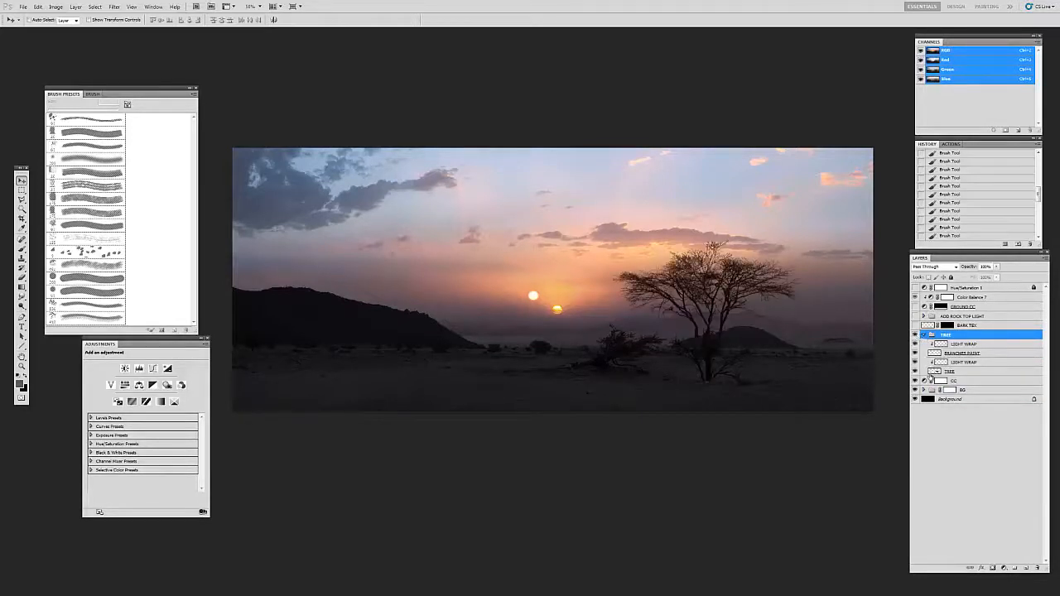
{"action": "left_click", "coordinate": [916, 370]}
Step: Add a layer mask to the TREE layer, with the view close on the trunk
{"action": "key", "text": "z"}
{"action": "left_click", "coordinate": [723, 365]}
{"action": "left_click", "coordinate": [723, 365]}
{"action": "left_click", "coordinate": [718, 366]}
{"action": "left_click_drag", "start_coordinate": [716, 366], "coordinate": [653, 349]}
{"action": "left_click", "coordinate": [947, 372]}
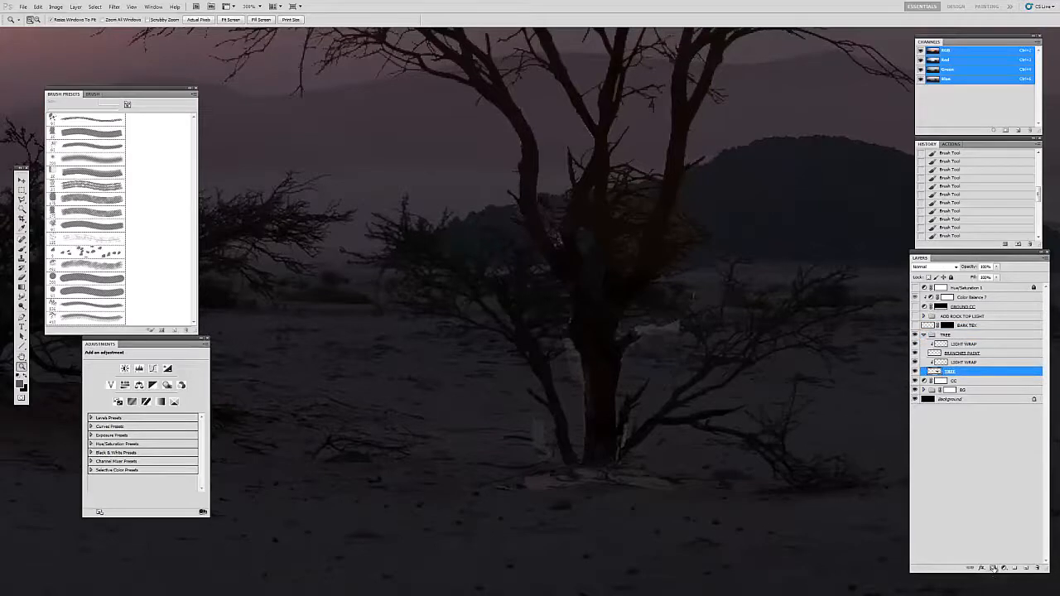
{"action": "left_click", "coordinate": [993, 568]}
Step: Mask out the light leftover patches beside the trunk and on the ground at its base with a small brush
{"action": "key", "text": "b"}
{"action": "left_click", "coordinate": [81, 136]}
{"action": "key", "text": "["}
{"action": "key", "text": "["}
{"action": "key", "text": "["}
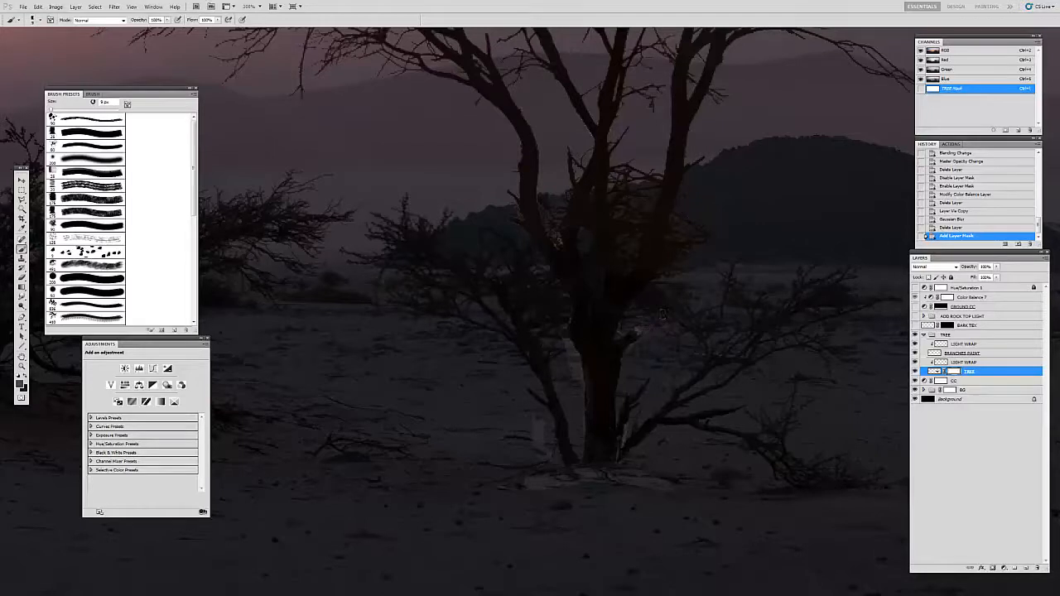
{"action": "mouse_move", "coordinate": [622, 361]}
{"action": "left_mouse_down"}
{"action": "mouse_move", "coordinate": [626, 325]}
{"action": "mouse_move", "coordinate": [601, 318]}
{"action": "left_mouse_up"}
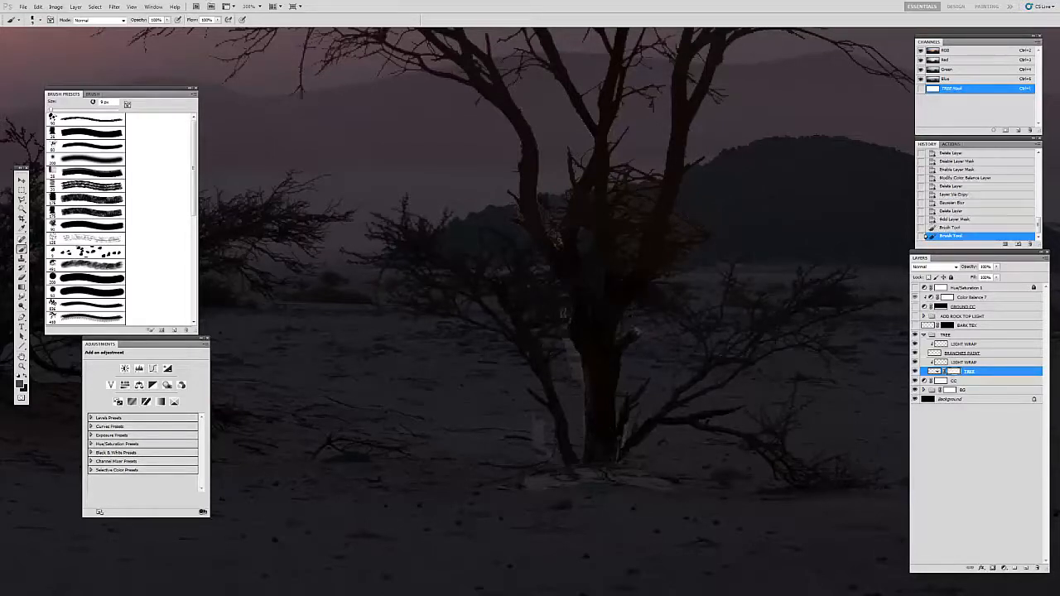
{"action": "left_click", "coordinate": [556, 354]}
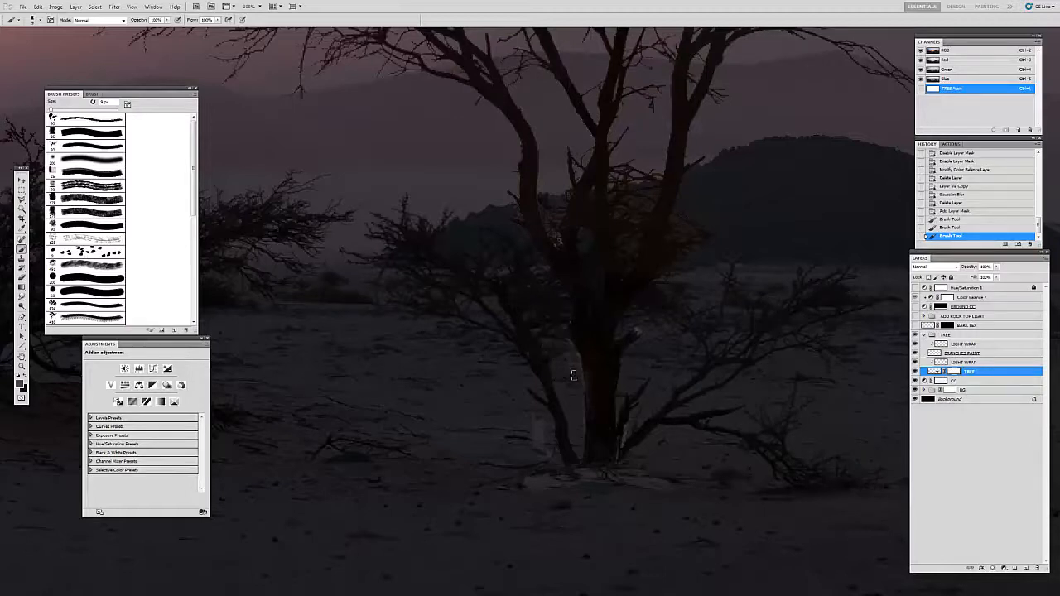
{"action": "mouse_move", "coordinate": [575, 356]}
{"action": "left_mouse_down"}
{"action": "mouse_move", "coordinate": [579, 402]}
{"action": "mouse_move", "coordinate": [538, 439]}
{"action": "mouse_move", "coordinate": [501, 448]}
{"action": "mouse_move", "coordinate": [517, 451]}
{"action": "left_mouse_up"}
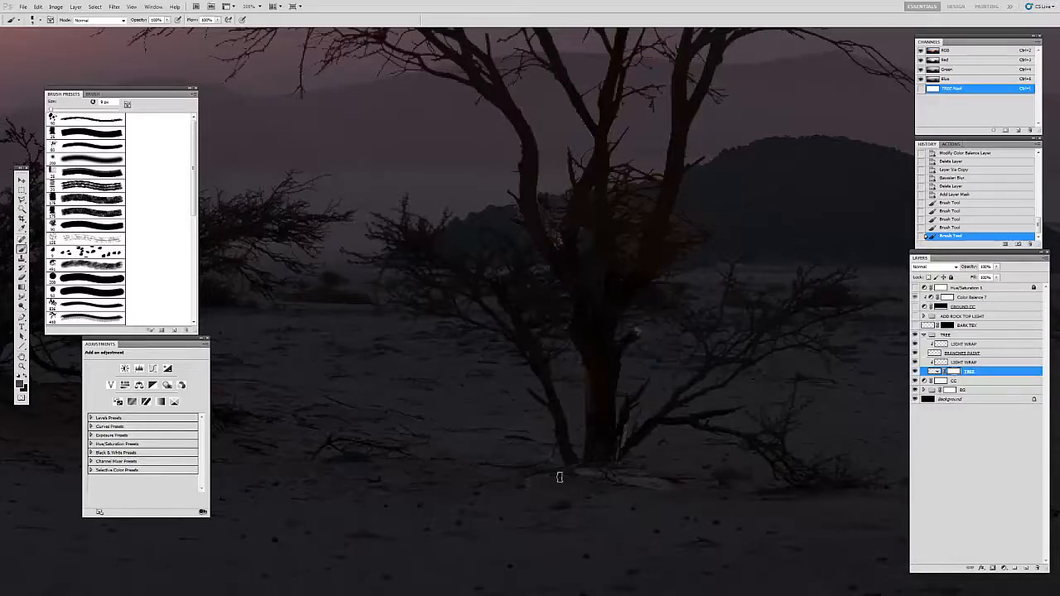
{"action": "mouse_move", "coordinate": [688, 486]}
{"action": "left_mouse_down"}
{"action": "mouse_move", "coordinate": [568, 473]}
{"action": "mouse_move", "coordinate": [650, 424]}
{"action": "left_mouse_up"}
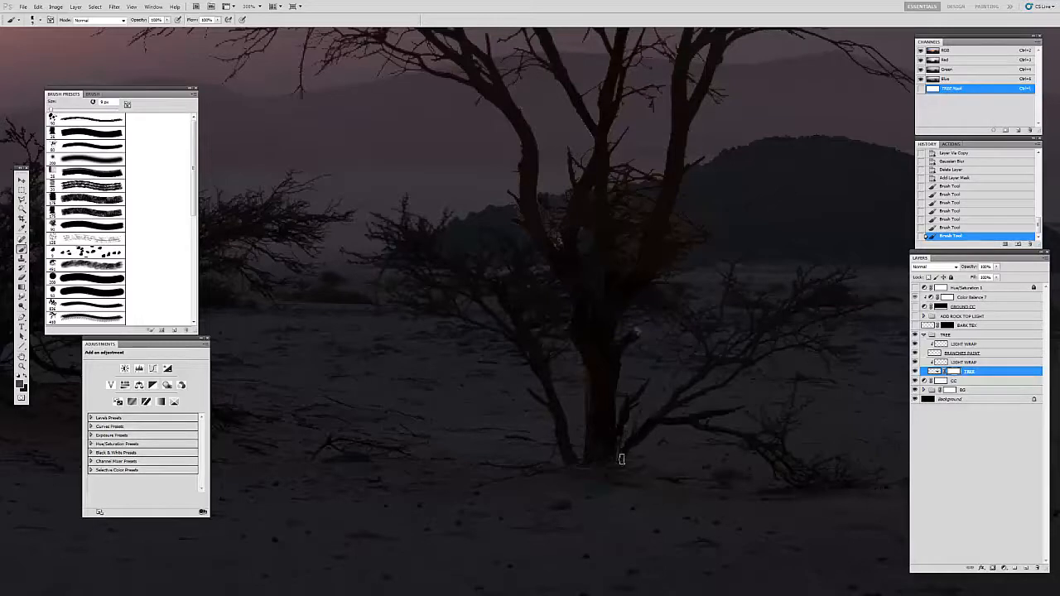
Step: Mask away the remaining light fringe along the trunk's edges and lower branches, reducing the brush to 4 px
{"action": "mouse_move", "coordinate": [626, 443]}
{"action": "left_mouse_down"}
{"action": "mouse_move", "coordinate": [643, 334]}
{"action": "mouse_move", "coordinate": [616, 333]}
{"action": "left_mouse_up"}
{"action": "left_click_drag", "start_coordinate": [563, 309], "coordinate": [563, 321]}
{"action": "key", "text": "bracketleft"}
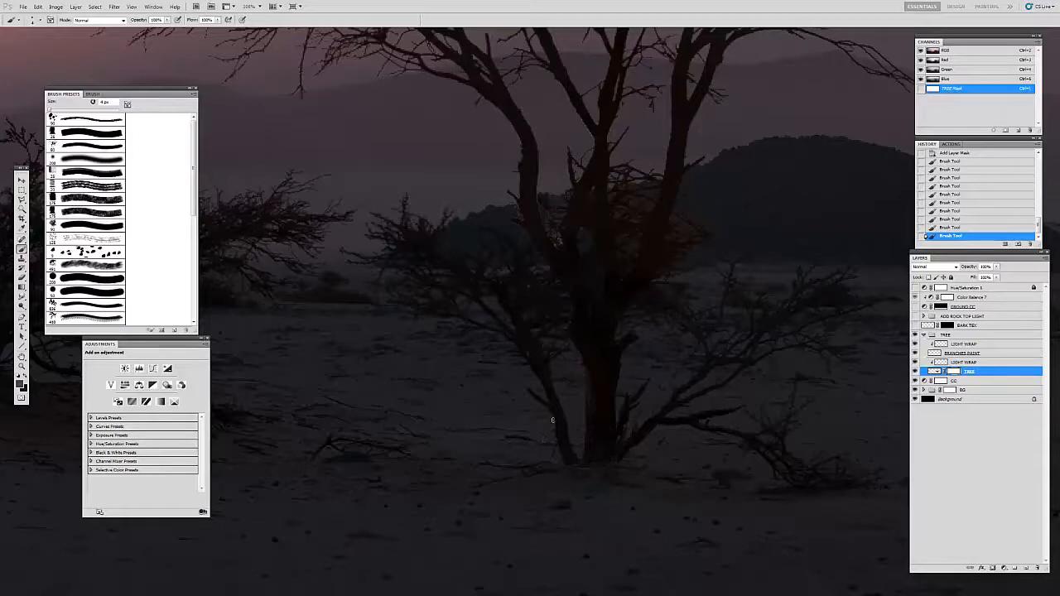
{"action": "left_click_drag", "start_coordinate": [528, 448], "coordinate": [578, 348]}
Step: Hide the lower LIGHT WRAP and BRANCHES PAINT layers and add a new clipped layer directly above TREE
{"action": "left_click", "coordinate": [942, 362]}
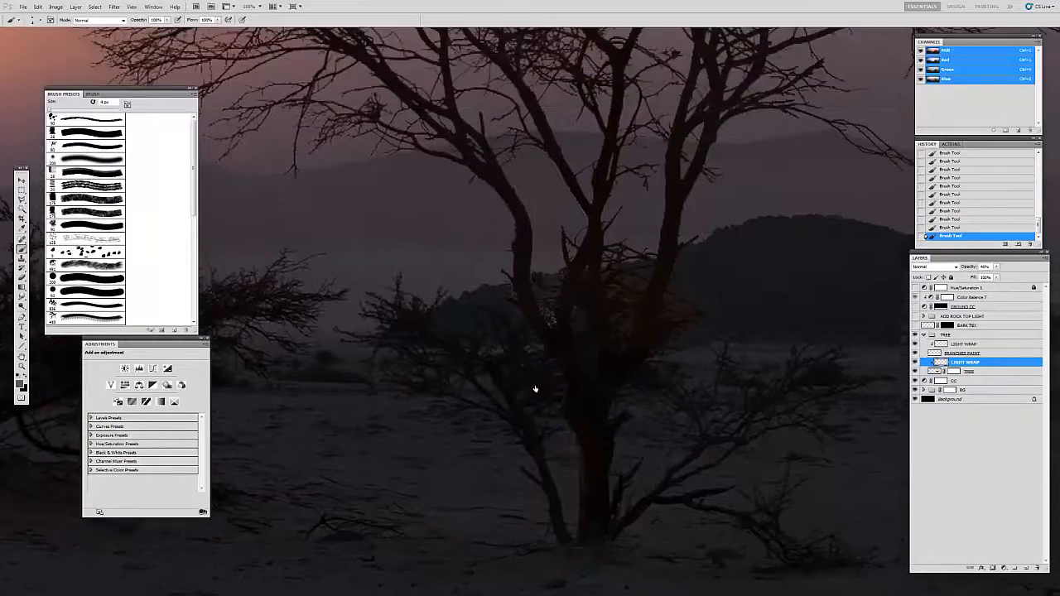
{"action": "left_click", "coordinate": [917, 362]}
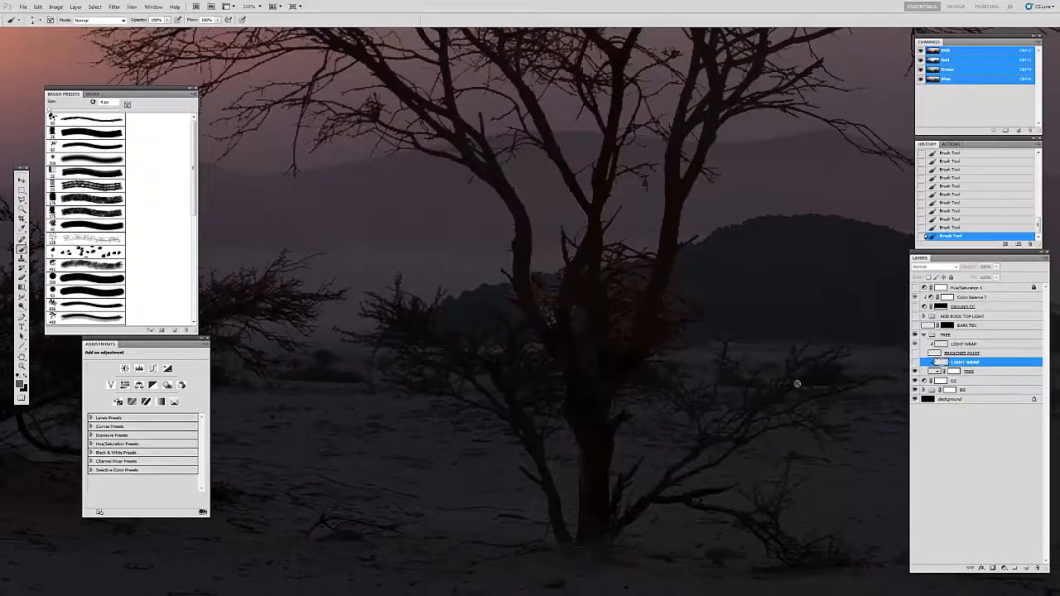
{"action": "left_click", "coordinate": [936, 373]}
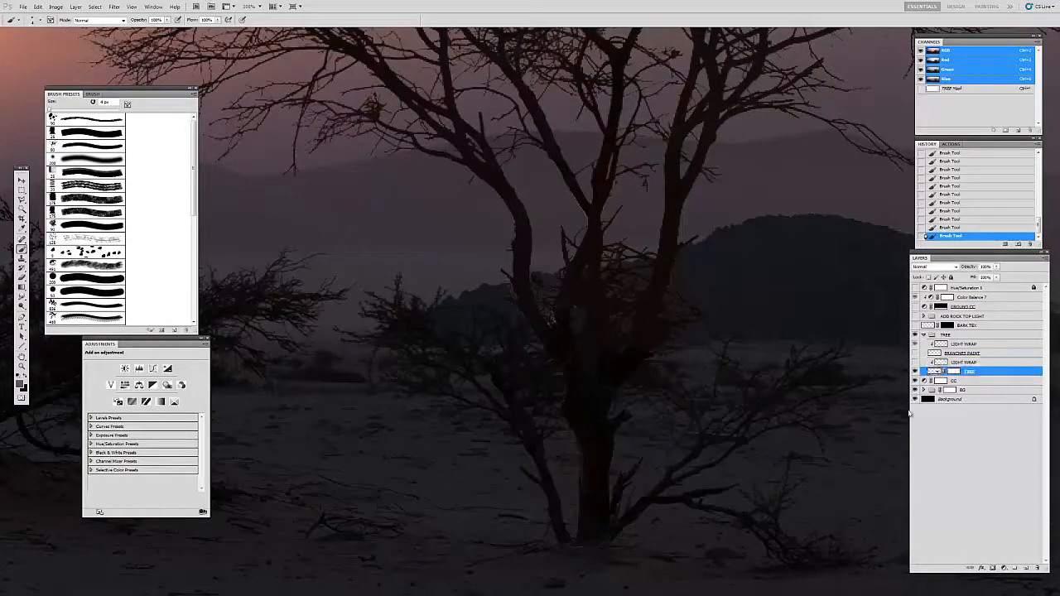
{"action": "left_click", "coordinate": [1026, 568]}
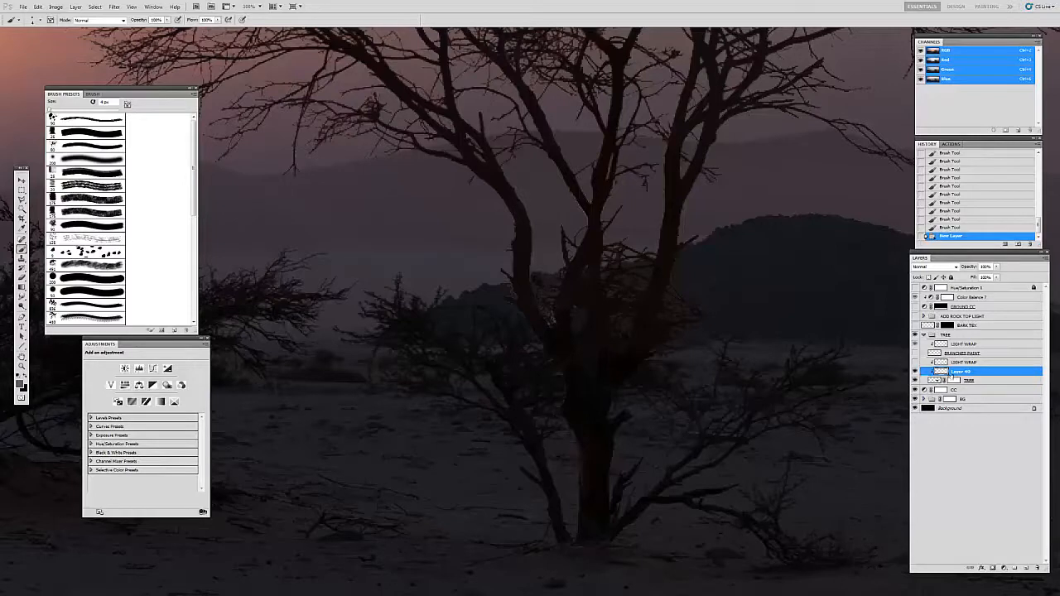
Step: Paint over the light patches at the trunk's fork with a sampled dark bark colour and a textured brush reduced to 10 px
{"action": "left_click", "coordinate": [89, 133]}
{"action": "key", "text": "i"}
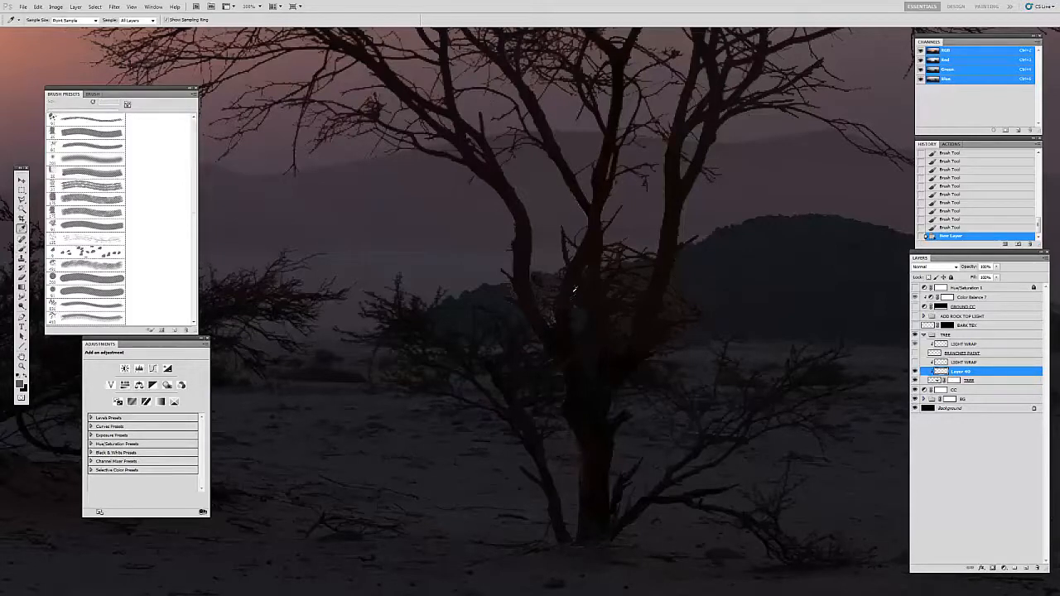
{"action": "left_click", "coordinate": [567, 291]}
{"action": "key", "text": "b"}
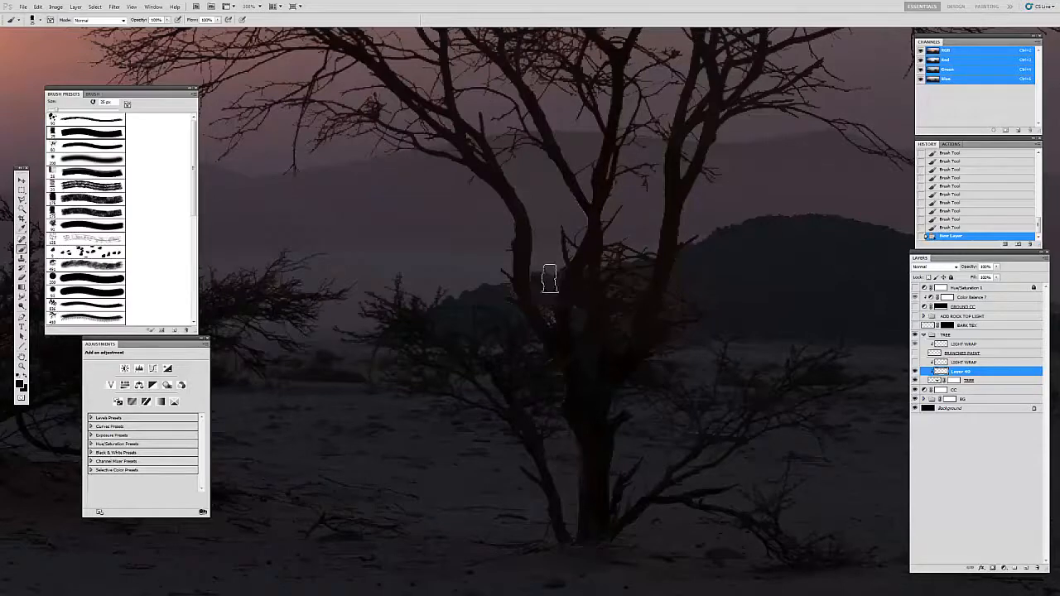
{"action": "key", "text": "bracketleft"}
{"action": "key", "text": "bracketleft"}
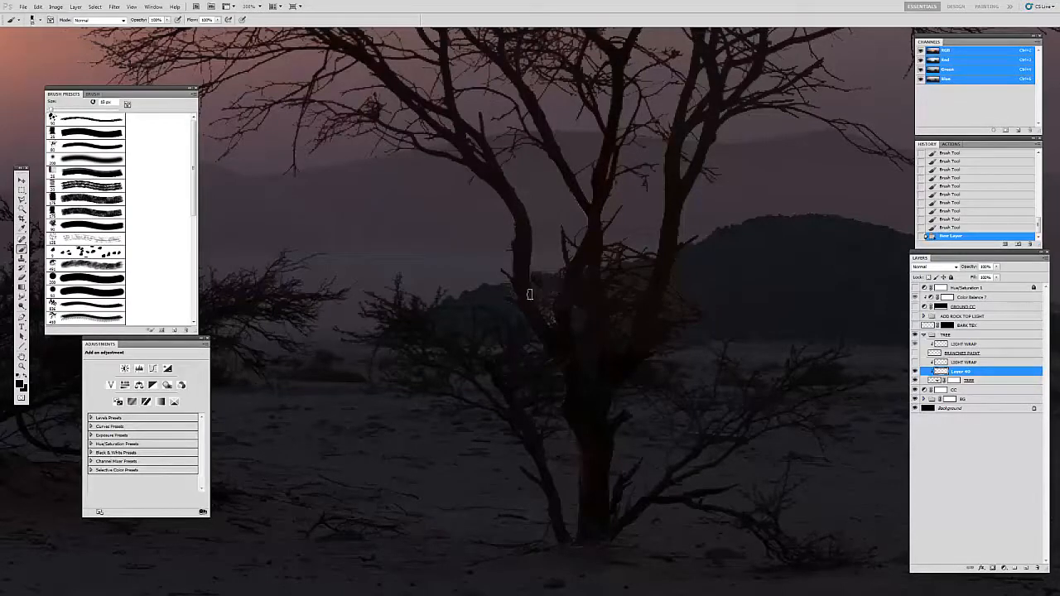
{"action": "mouse_move", "coordinate": [537, 304]}
{"action": "left_mouse_down"}
{"action": "mouse_move", "coordinate": [549, 321]}
{"action": "mouse_move", "coordinate": [537, 285]}
{"action": "mouse_move", "coordinate": [554, 288]}
{"action": "left_mouse_up"}
{"action": "key", "text": "bracketleft"}
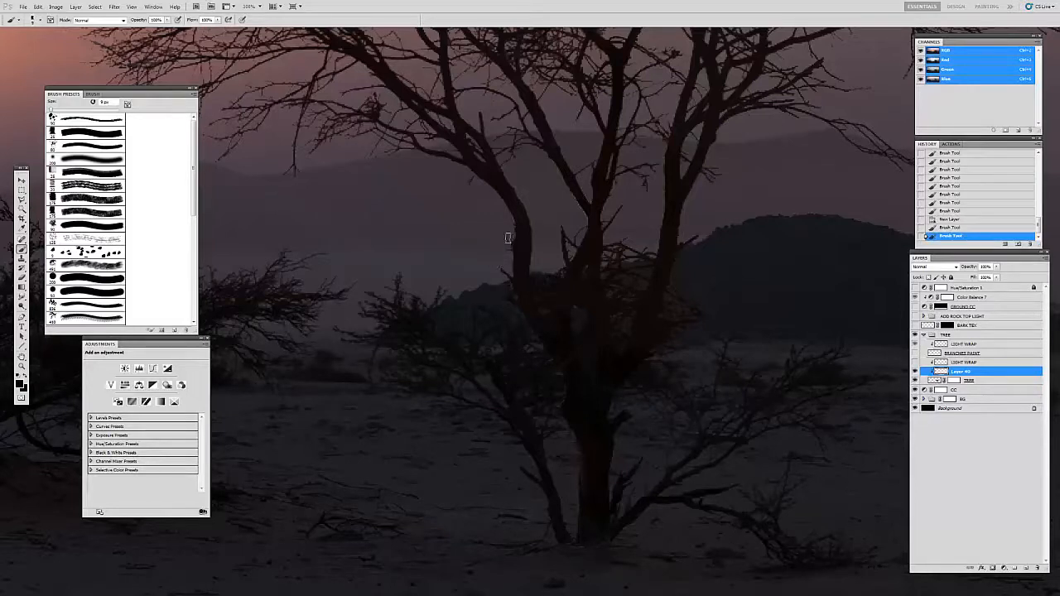
Step: Darken the light edges of the main upright branches and the lower trunk with small brush strokes, resampling the bark colour
{"action": "left_click_drag", "start_coordinate": [585, 199], "coordinate": [588, 254]}
{"action": "left_click", "coordinate": [588, 206], "text": "alt"}
{"action": "left_click_drag", "start_coordinate": [556, 211], "coordinate": [571, 189]}
{"action": "left_click_drag", "start_coordinate": [664, 248], "coordinate": [659, 192]}
{"action": "left_click_drag", "start_coordinate": [602, 224], "coordinate": [619, 209]}
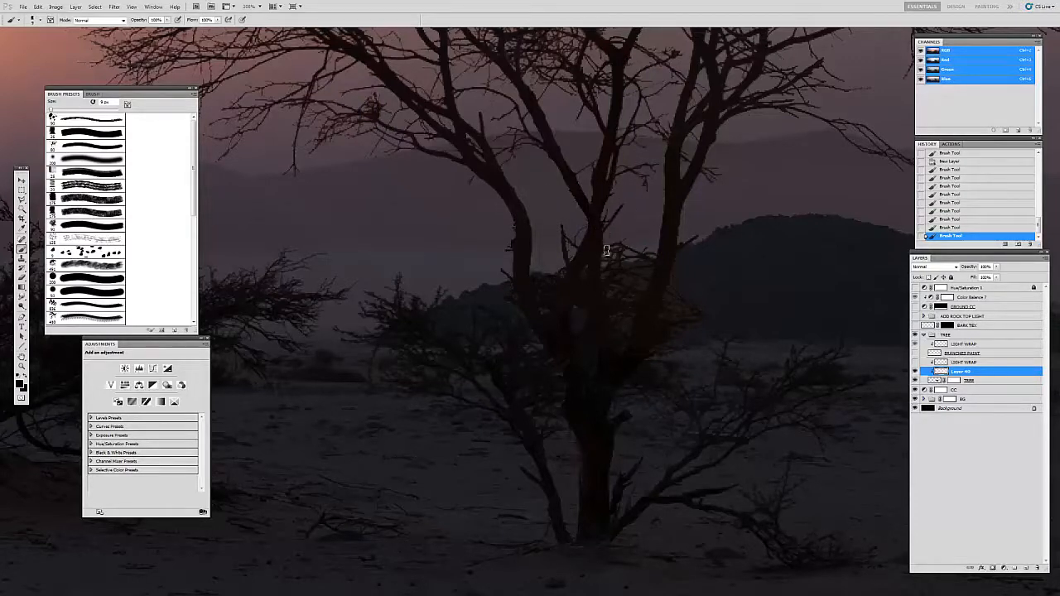
{"action": "key", "text": "i"}
{"action": "left_click", "coordinate": [573, 392]}
{"action": "left_click_drag", "start_coordinate": [561, 403], "coordinate": [529, 424]}
Step: Show the BARK TEX layer and brighten it with Levels, setting the white input level to 217
{"action": "left_click", "coordinate": [927, 325]}
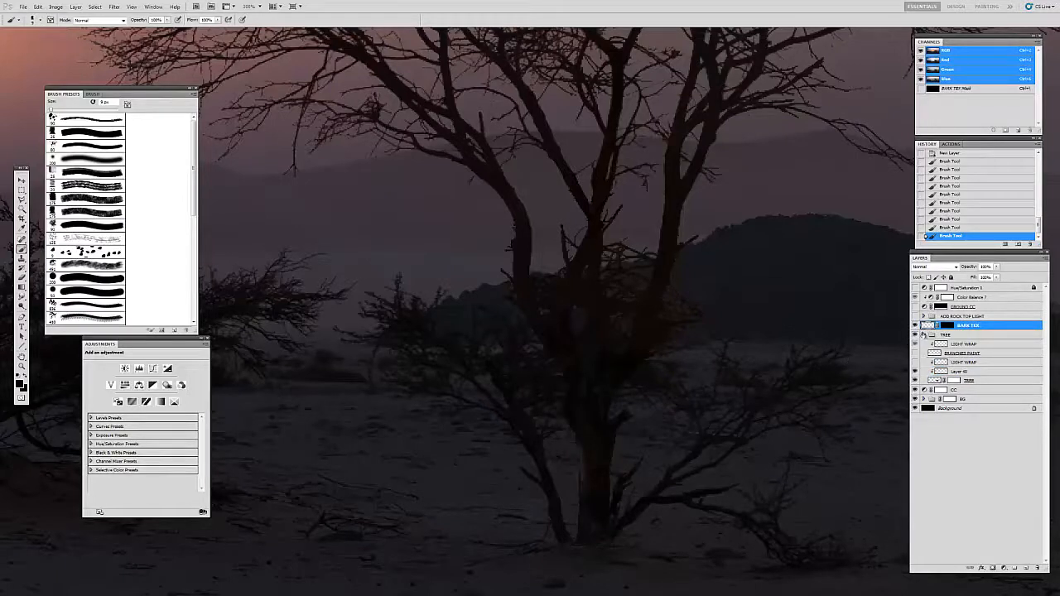
{"action": "key", "text": "ctrl+l"}
{"action": "left_click_drag", "start_coordinate": [509, 328], "coordinate": [495, 332]}
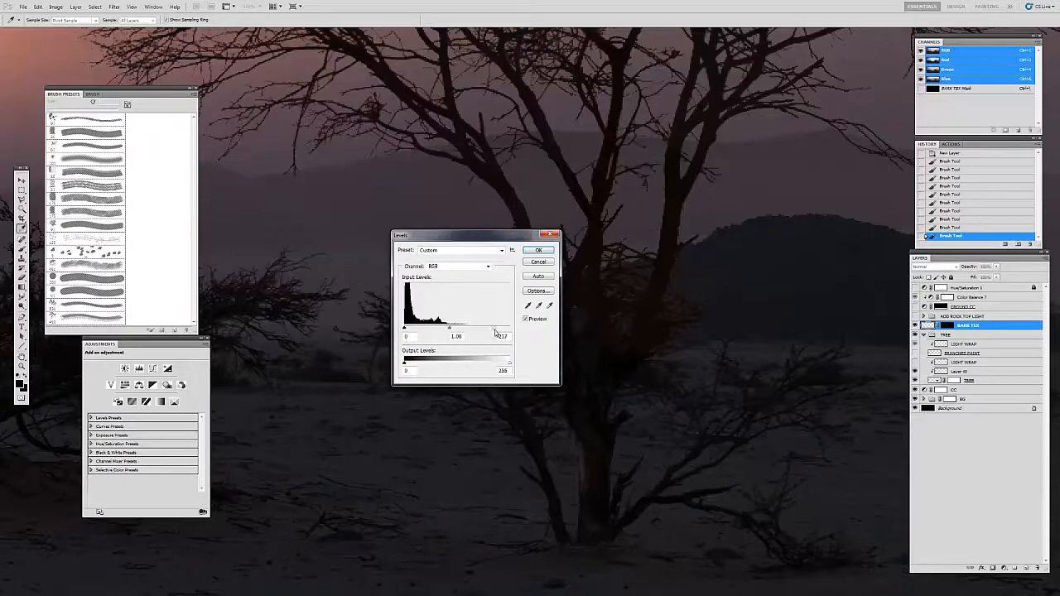
{"action": "key", "text": "Return"}
Step: Examine the textured tree up close and within the whole painting
{"action": "key", "text": "z"}
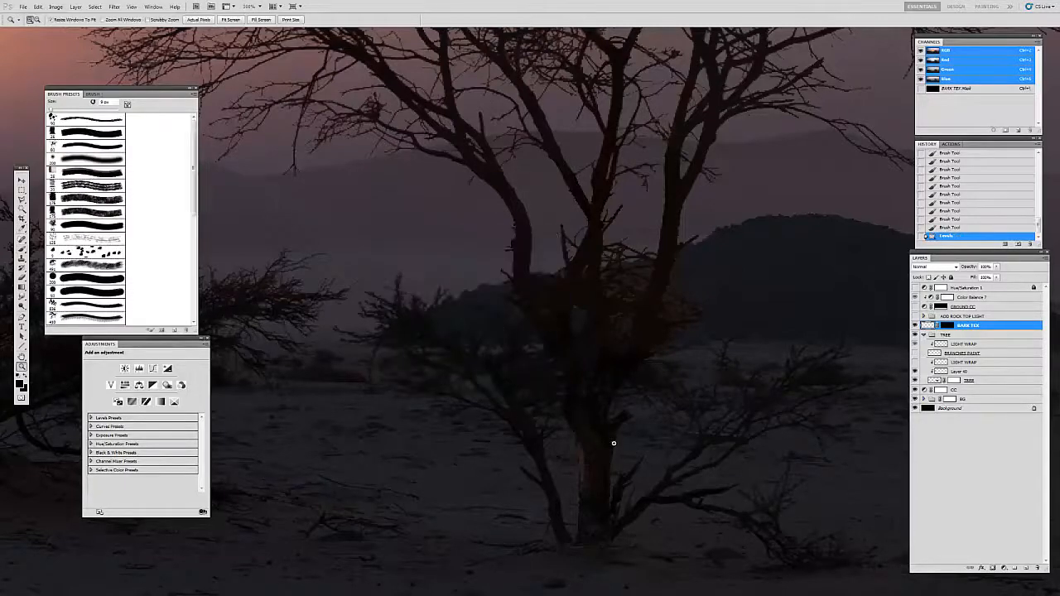
{"action": "left_click", "coordinate": [613, 440]}
{"action": "left_click", "coordinate": [619, 402], "text": "alt"}
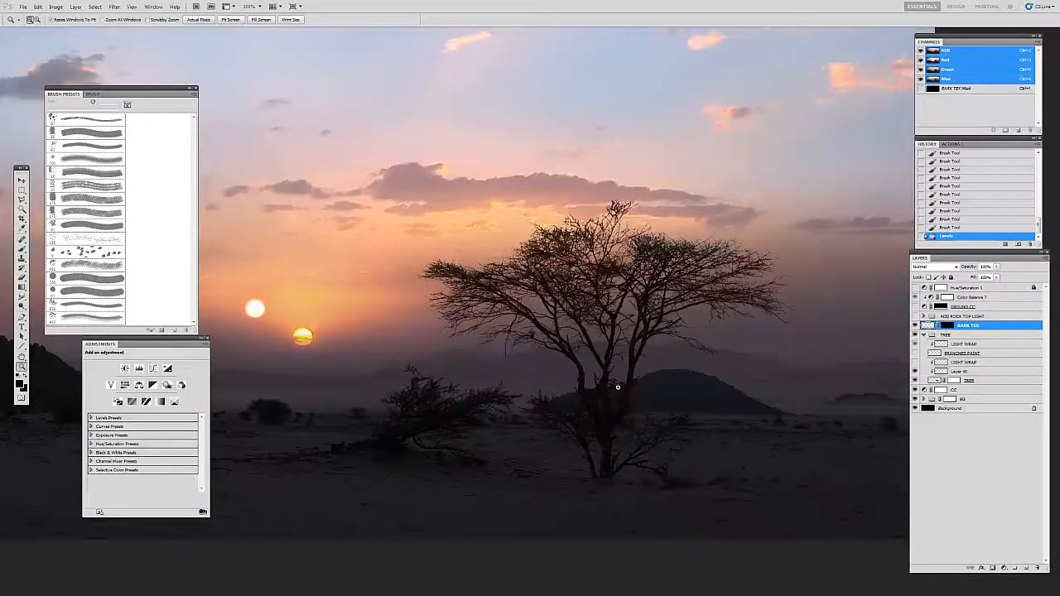
{"action": "key", "text": "b"}
{"action": "left_click_drag", "start_coordinate": [641, 283], "coordinate": [643, 297]}
{"action": "key", "text": "z"}
{"action": "left_click", "coordinate": [644, 299]}
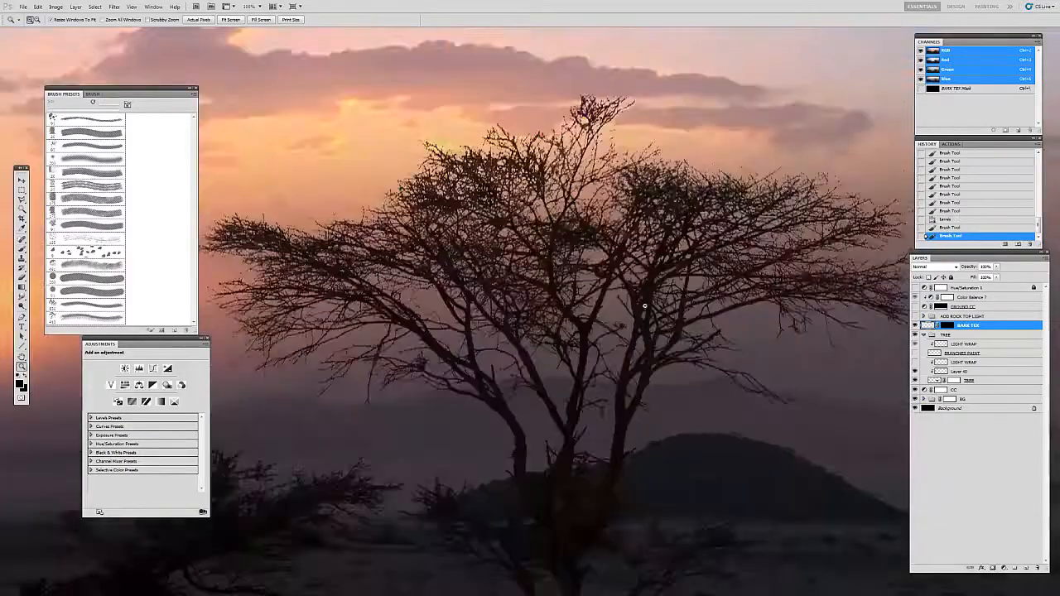
{"action": "left_click", "coordinate": [639, 300]}
{"action": "left_click", "coordinate": [627, 297], "text": "alt"}
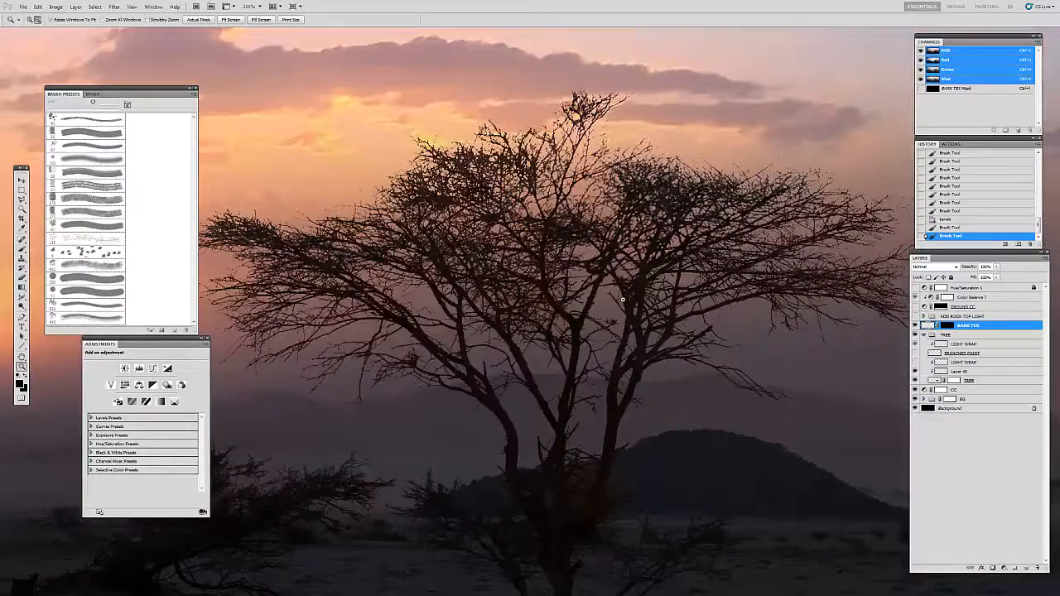
{"action": "left_click", "coordinate": [621, 300], "text": "alt"}
{"action": "left_click", "coordinate": [622, 306], "text": "alt"}
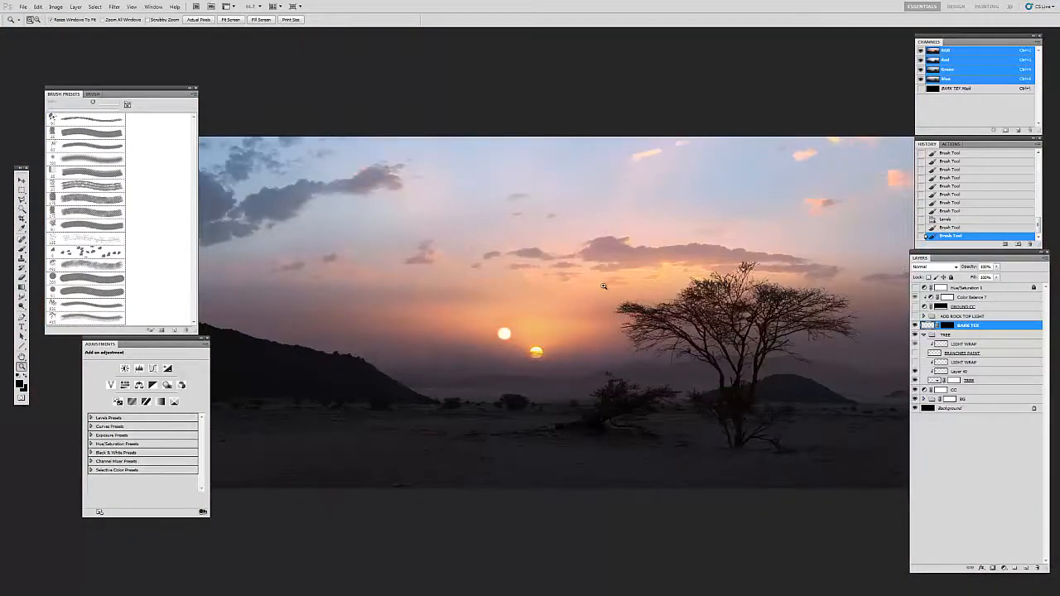
Step: Switch to REF_SHEET.psd and select the Hue/Saturation 1 layer to view the reference photos in full colour
{"action": "key", "text": "v"}
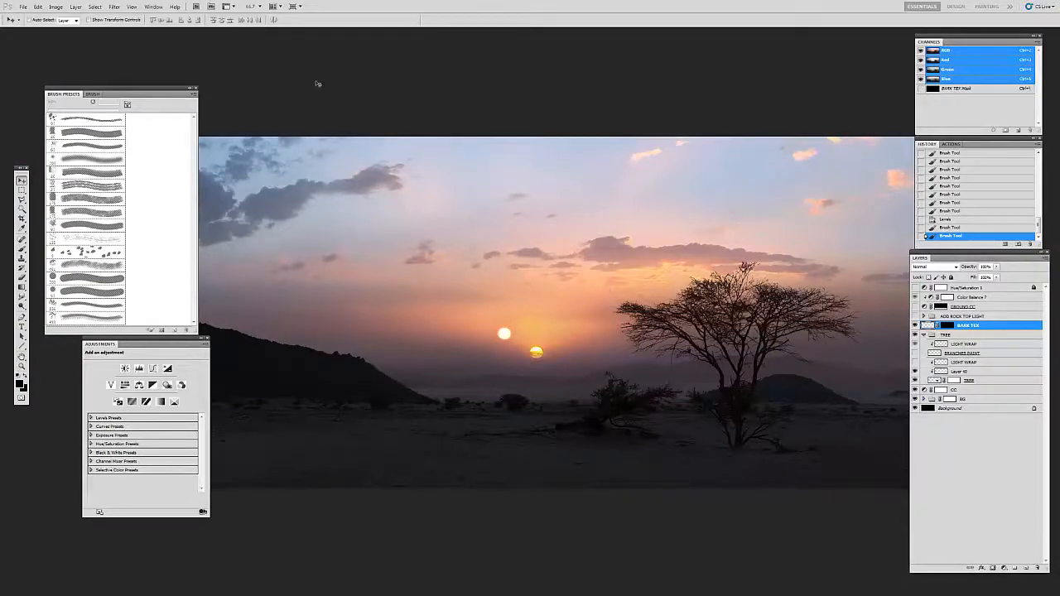
{"action": "key", "text": "f"}
{"action": "key", "text": "f"}
{"action": "left_click", "coordinate": [183, 32]}
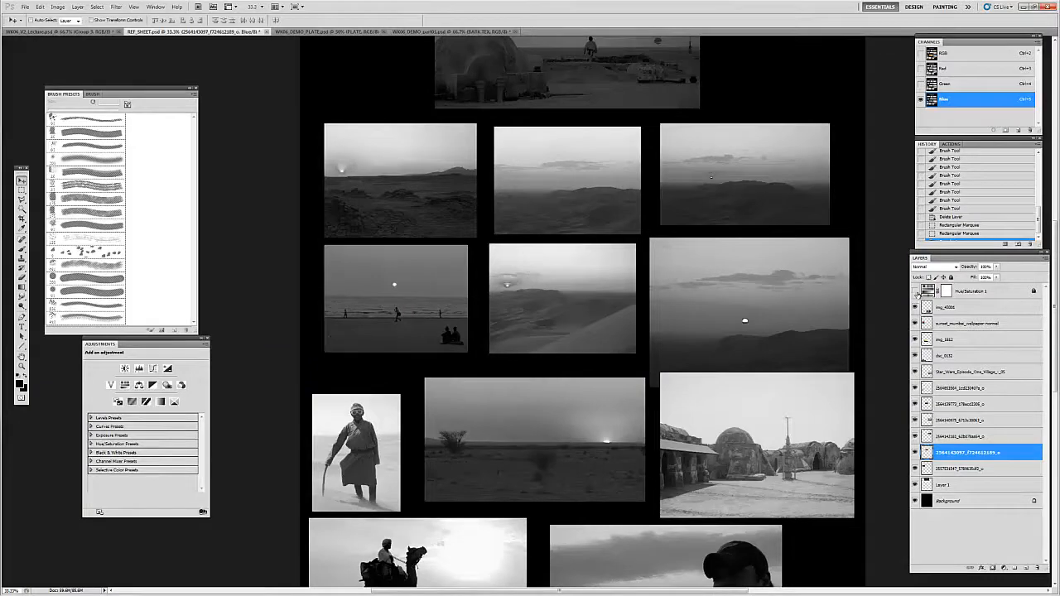
{"action": "left_click", "coordinate": [927, 293]}
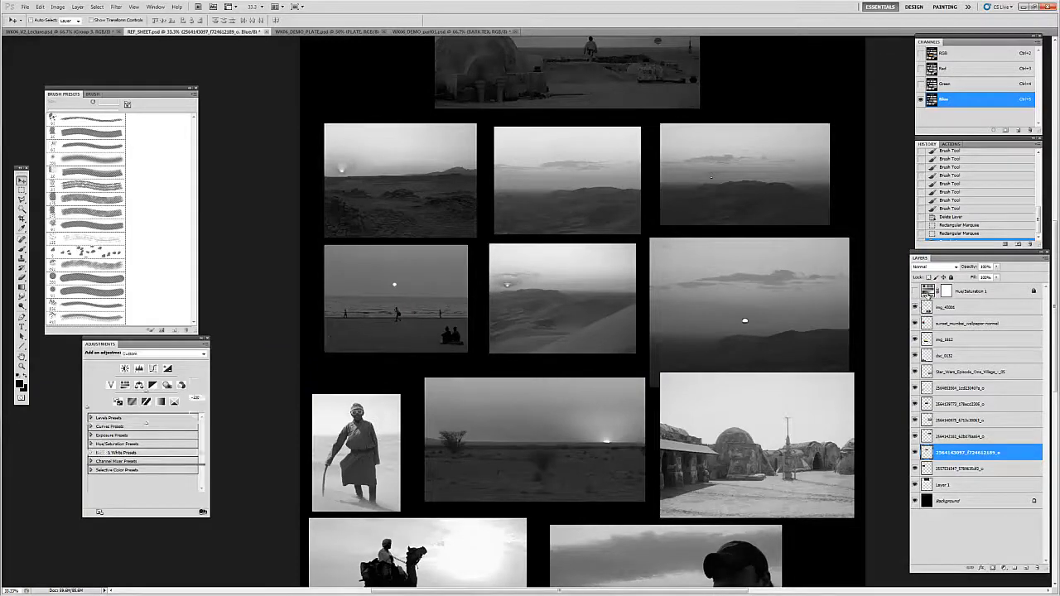
{"action": "left_click_drag", "start_coordinate": [527, 442], "coordinate": [523, 346]}
Step: Examine the horizon and dark bush in the orange desert sunset reference photo
{"action": "key", "text": "z"}
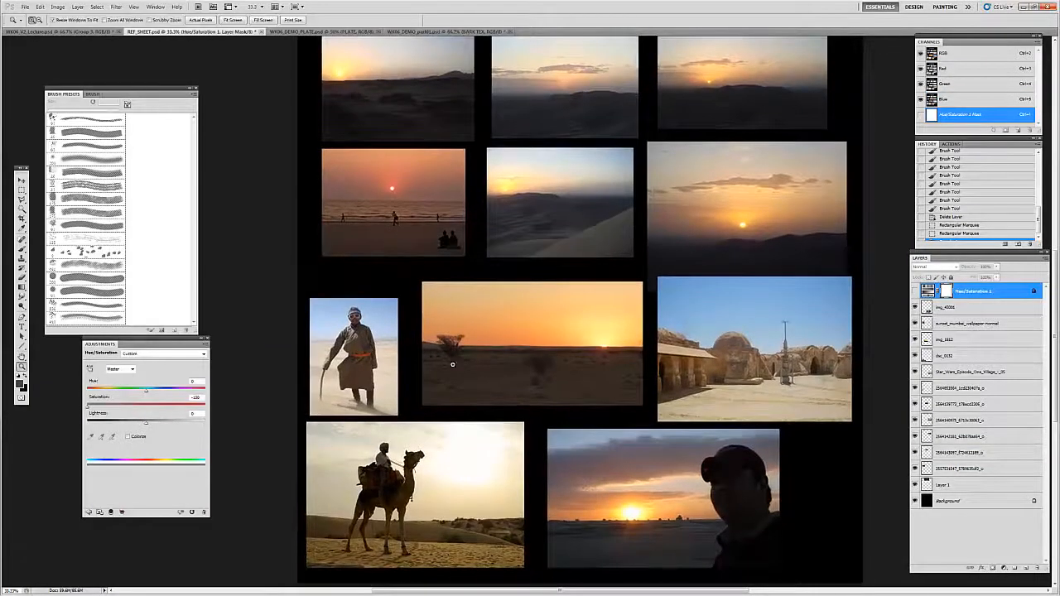
{"action": "left_click", "coordinate": [446, 352]}
{"action": "left_click", "coordinate": [447, 352]}
{"action": "left_click", "coordinate": [452, 349]}
{"action": "left_click", "coordinate": [463, 349]}
{"action": "left_click_drag", "start_coordinate": [719, 363], "coordinate": [525, 391]}
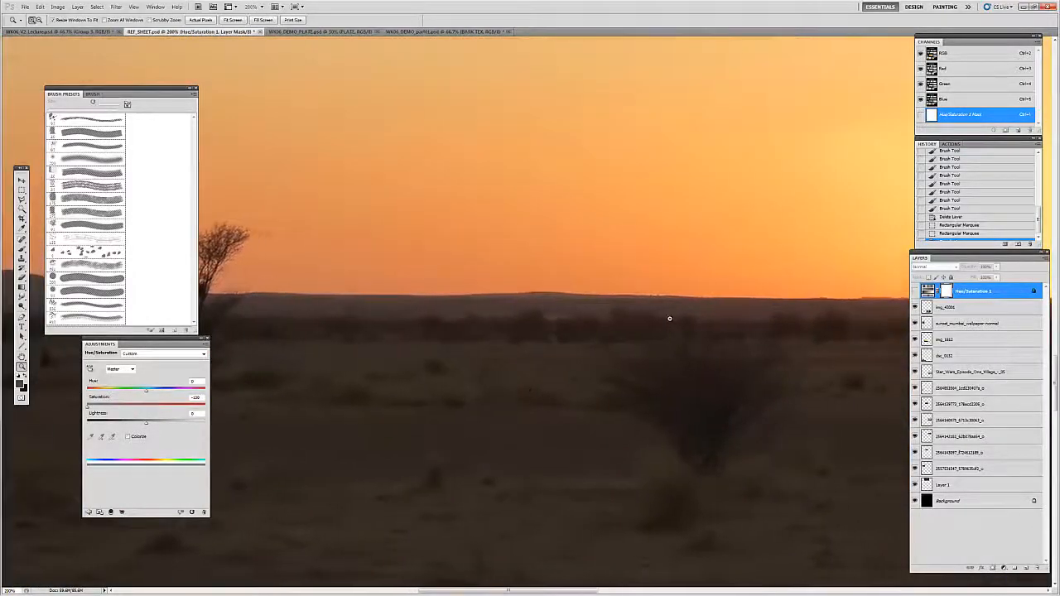
{"action": "left_click", "coordinate": [669, 319], "text": "alt"}
{"action": "left_click", "coordinate": [668, 319], "text": "alt"}
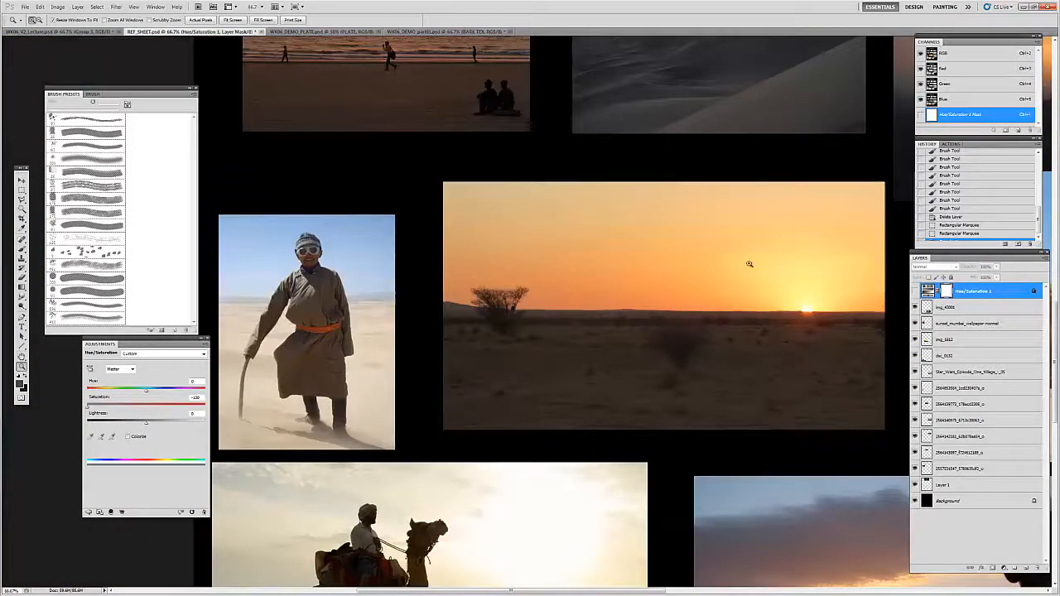
Step: Examine up close how the small tree's crown meets the sky and its trunk merges into the dark ground
{"action": "mouse_move", "coordinate": [535, 331]}
{"action": "left_mouse_down"}
{"action": "mouse_move", "coordinate": [539, 241]}
{"action": "mouse_move", "coordinate": [553, 233]}
{"action": "mouse_move", "coordinate": [476, 244]}
{"action": "mouse_move", "coordinate": [488, 289]}
{"action": "left_mouse_up"}
{"action": "left_click", "coordinate": [447, 226]}
{"action": "left_click", "coordinate": [447, 227]}
{"action": "left_click", "coordinate": [447, 227]}
{"action": "left_click", "coordinate": [447, 227]}
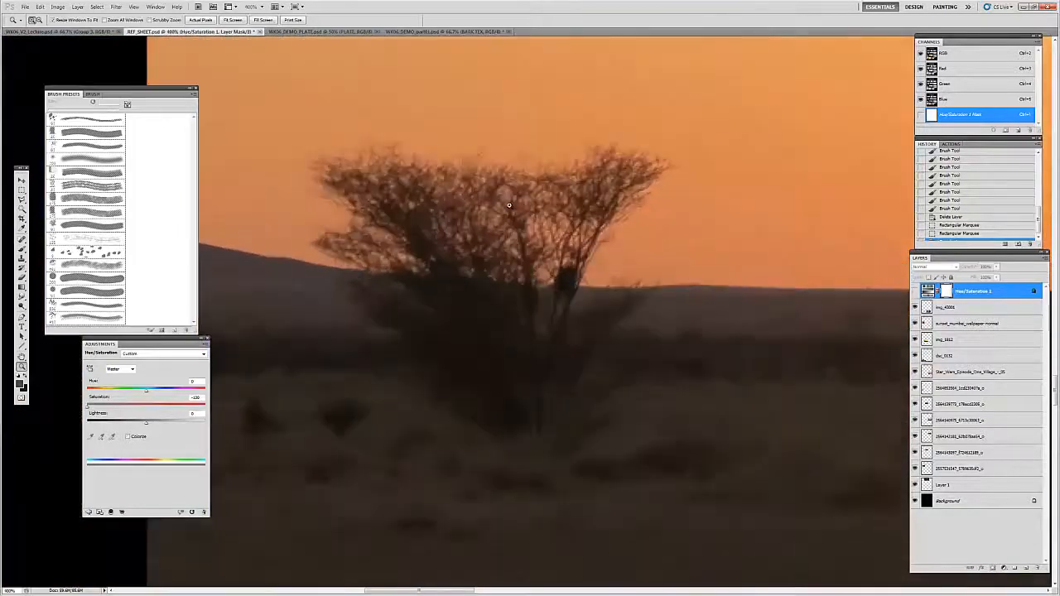
{"action": "left_click", "coordinate": [540, 272], "text": "alt"}
{"action": "key", "text": "v"}
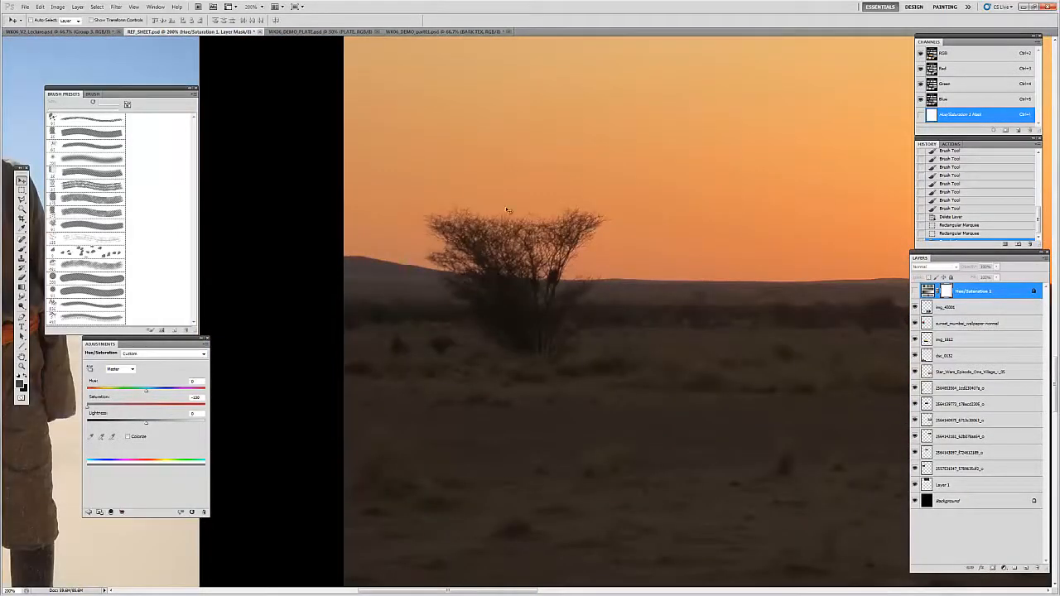
{"action": "left_click_drag", "start_coordinate": [605, 209], "coordinate": [561, 216]}
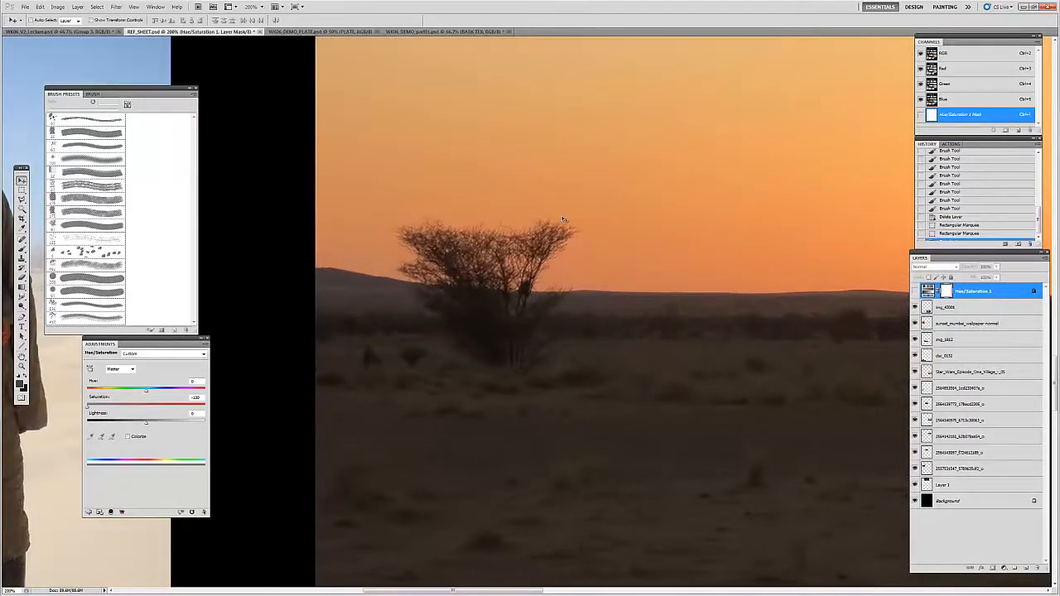
{"action": "left_click_drag", "start_coordinate": [562, 220], "coordinate": [517, 258]}
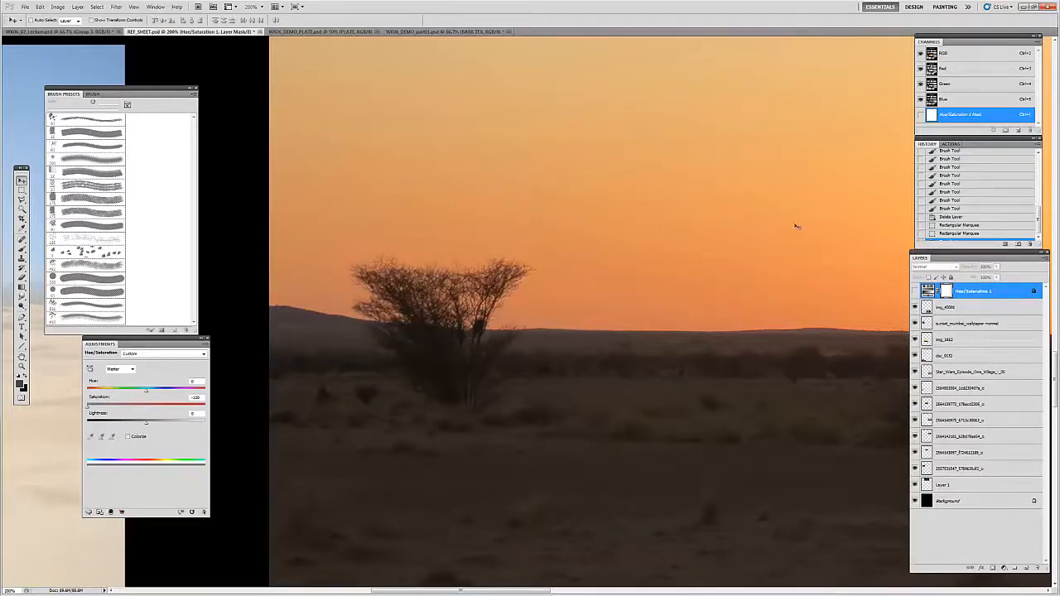
{"action": "left_click_drag", "start_coordinate": [760, 251], "coordinate": [665, 255]}
Step: Compare the small tree's tones with the ground and sky across the whole desert sunset photo
{"action": "key", "text": "z"}
{"action": "left_click", "coordinate": [663, 260], "text": "alt"}
{"action": "left_click", "coordinate": [662, 263], "text": "alt"}
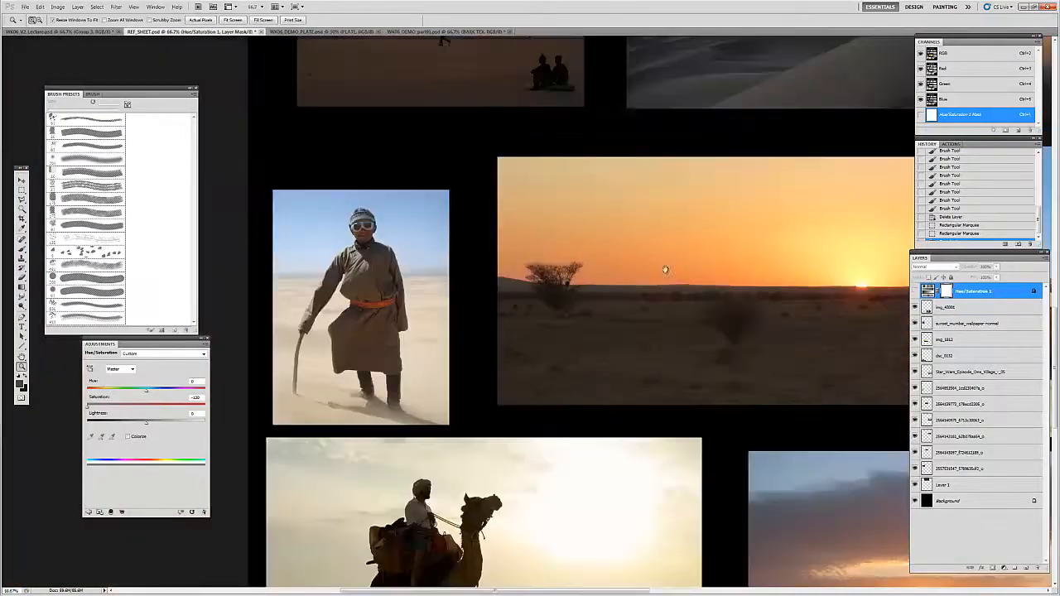
{"action": "left_click_drag", "start_coordinate": [665, 269], "coordinate": [572, 296]}
{"action": "key", "text": "v"}
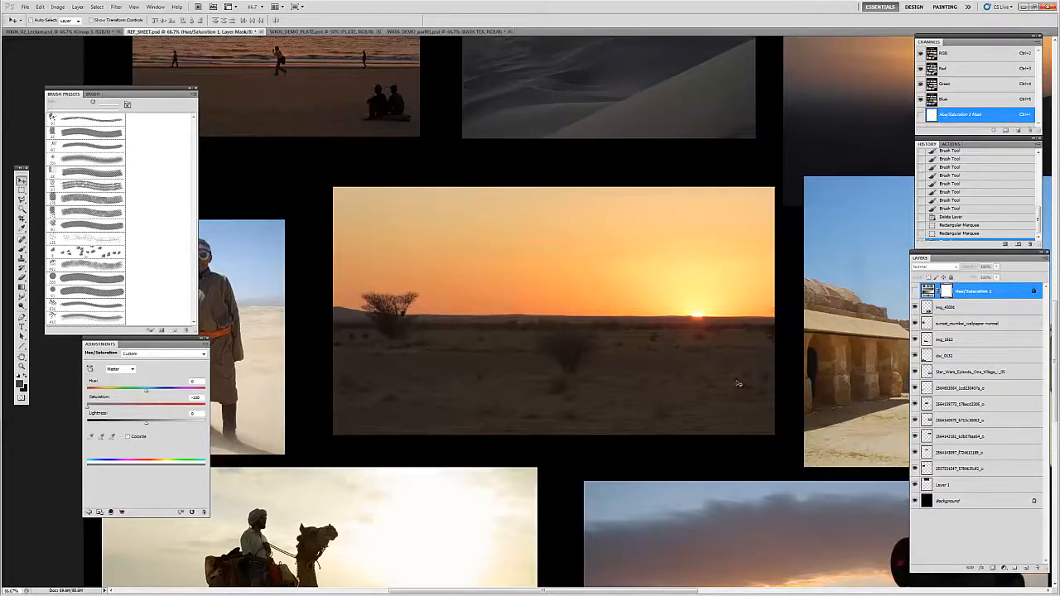
{"action": "key", "text": "z"}
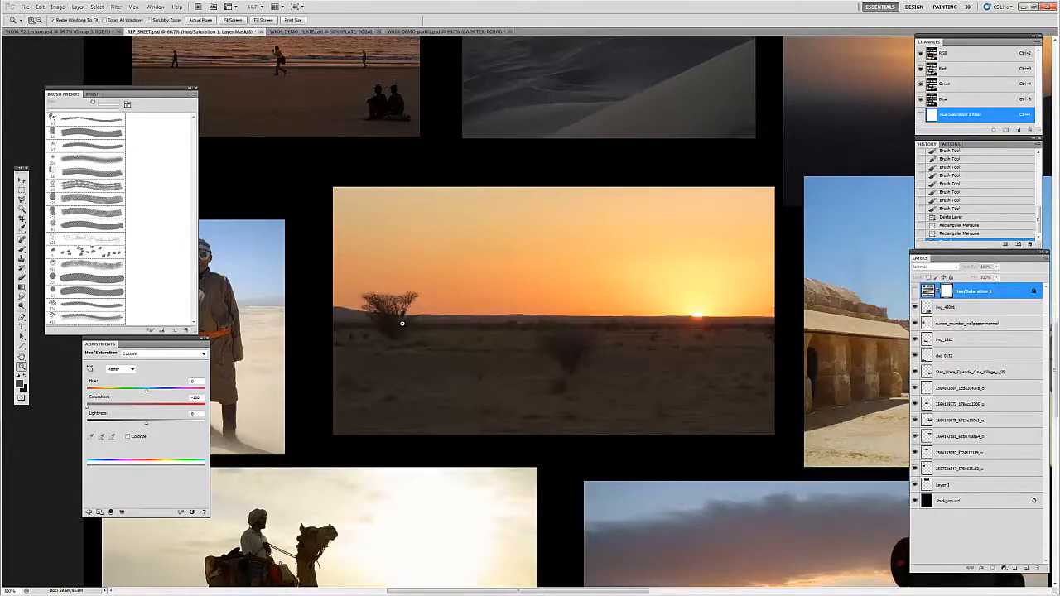
{"action": "double_click", "coordinate": [403, 323]}
{"action": "left_click", "coordinate": [438, 327], "text": "alt"}
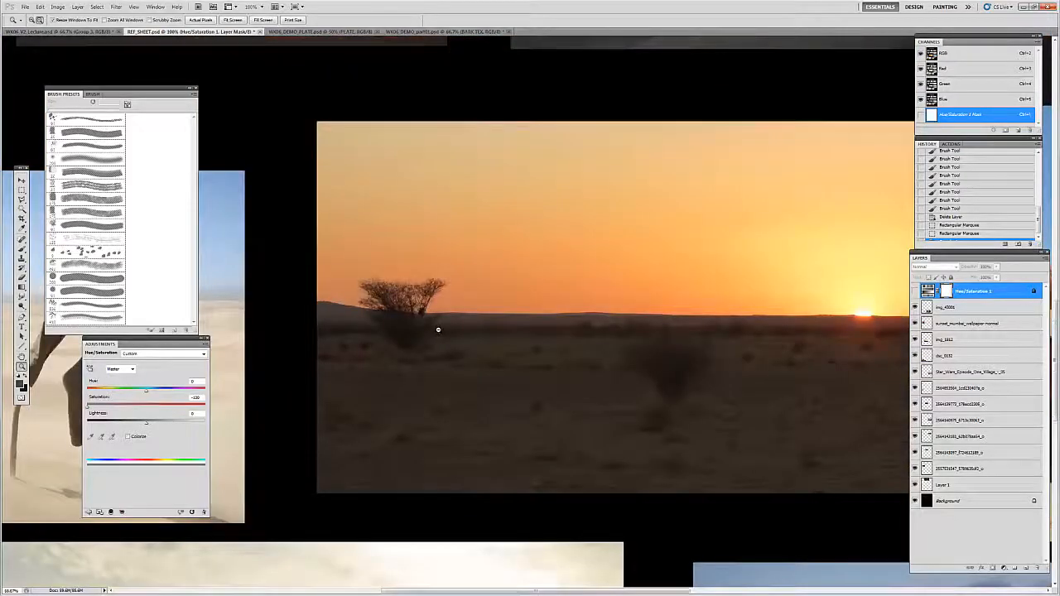
{"action": "left_click", "coordinate": [439, 325], "text": "alt"}
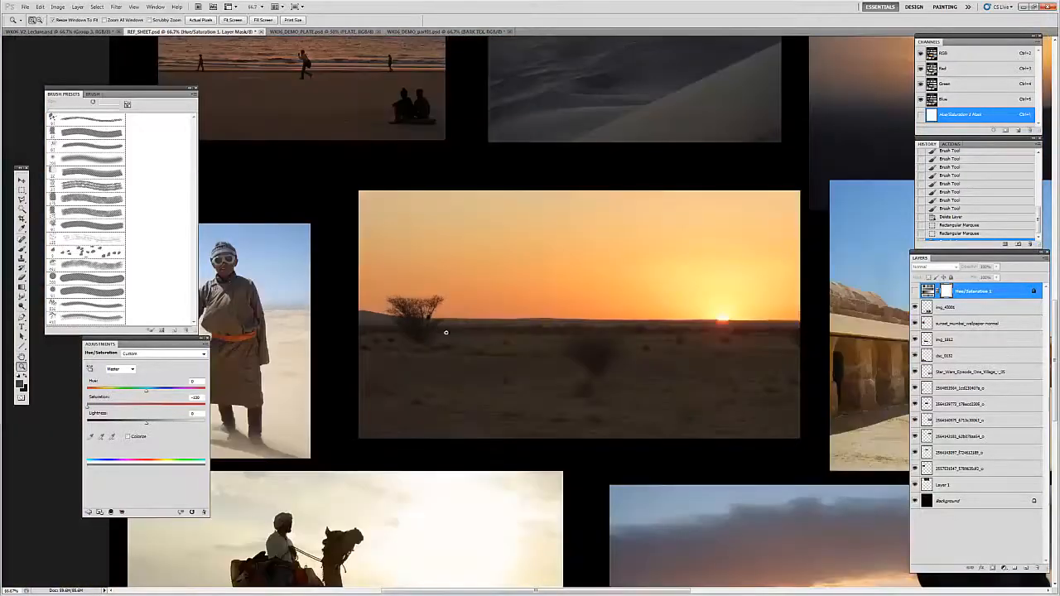
Step: Return to the twin-sunset painting and examine how the foreground tree sits against the sky and ground
{"action": "left_click", "coordinate": [408, 33]}
{"action": "key", "text": "f"}
{"action": "left_click_drag", "start_coordinate": [742, 333], "coordinate": [626, 330]}
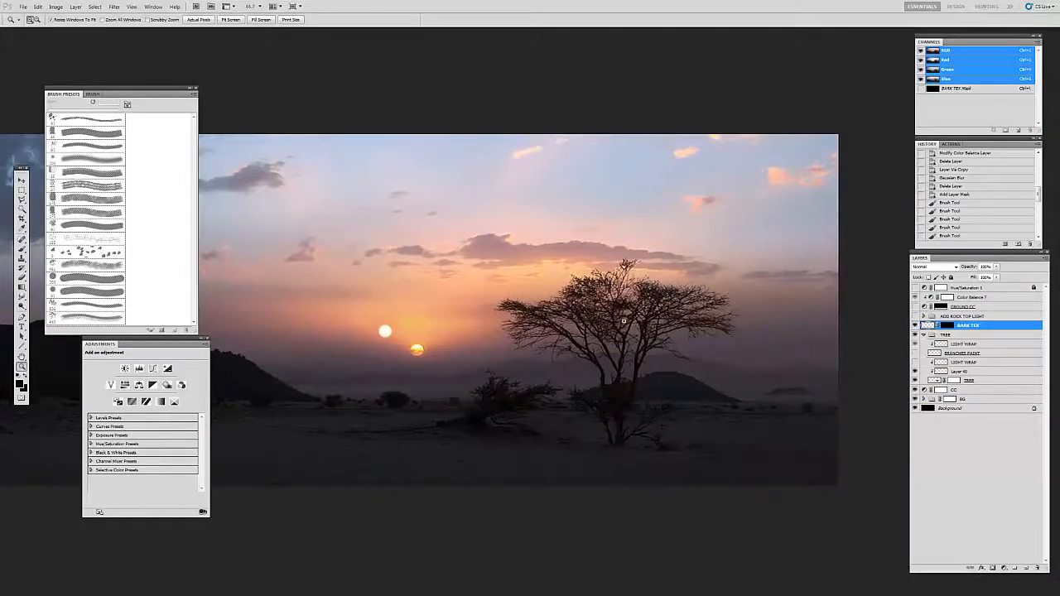
{"action": "left_click", "coordinate": [625, 310]}
{"action": "scroll", "coordinate": [638, 340], "scroll_direction": "down", "scroll_amount": 5}
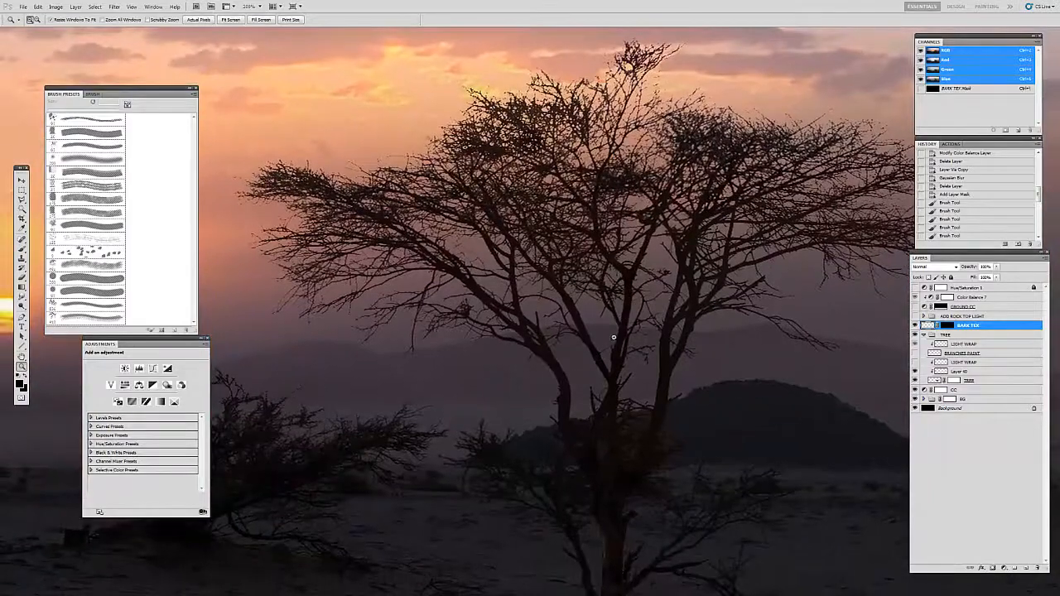
{"action": "left_click", "coordinate": [614, 337]}
{"action": "left_click", "coordinate": [595, 338], "text": "alt"}
{"action": "left_click", "coordinate": [594, 338], "text": "alt"}
{"action": "left_click_drag", "start_coordinate": [604, 428], "coordinate": [633, 335]}
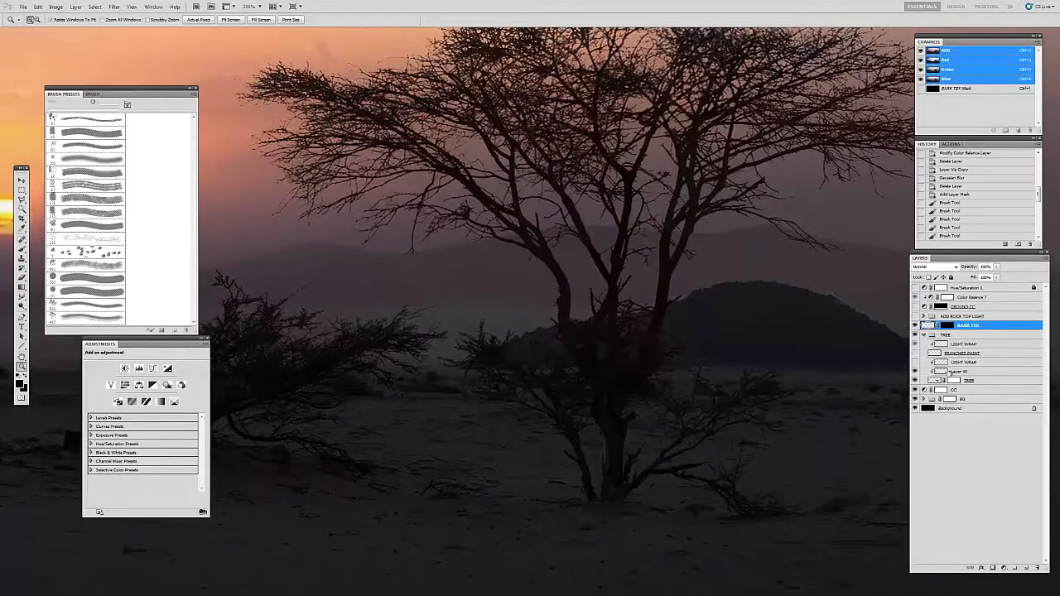
{"action": "left_click", "coordinate": [596, 342], "text": "alt"}
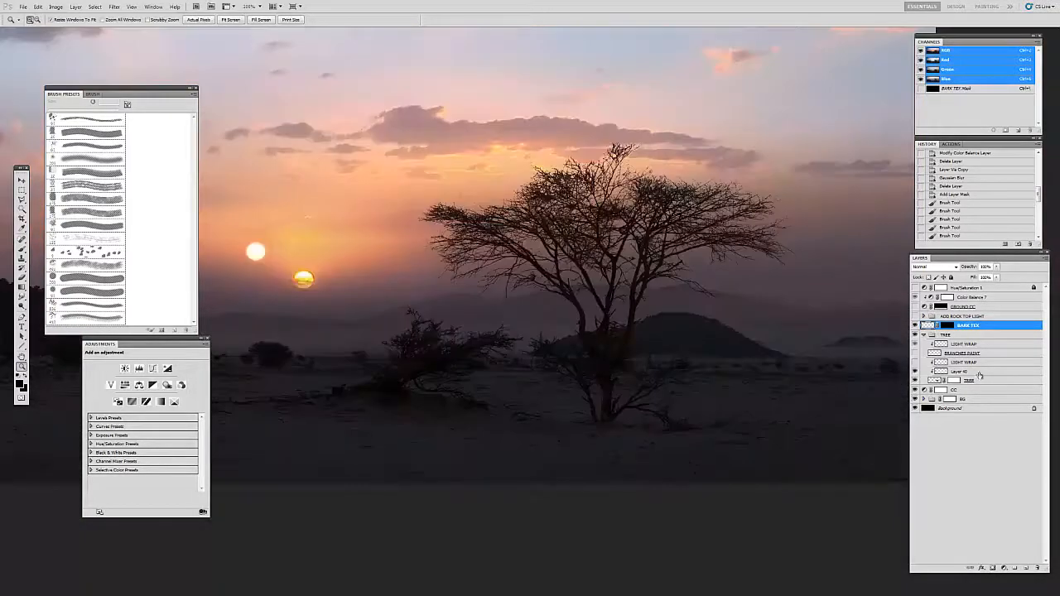
Step: Show the lower LIGHT WRAP layer clipped to the tree and adjust its opacity slightly
{"action": "left_click", "coordinate": [567, 272]}
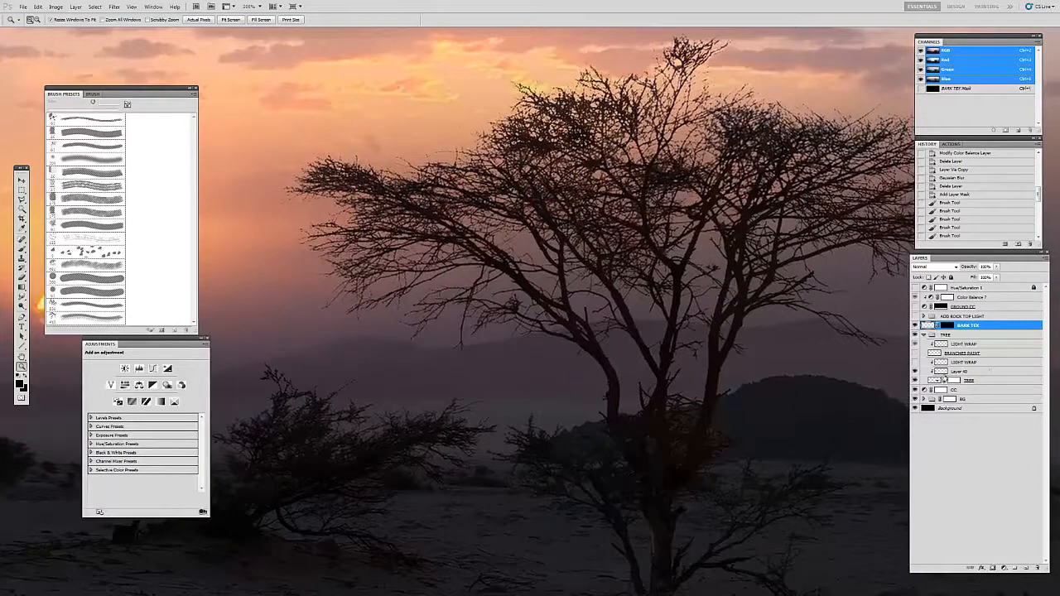
{"action": "left_click", "coordinate": [965, 361]}
{"action": "left_click", "coordinate": [913, 362]}
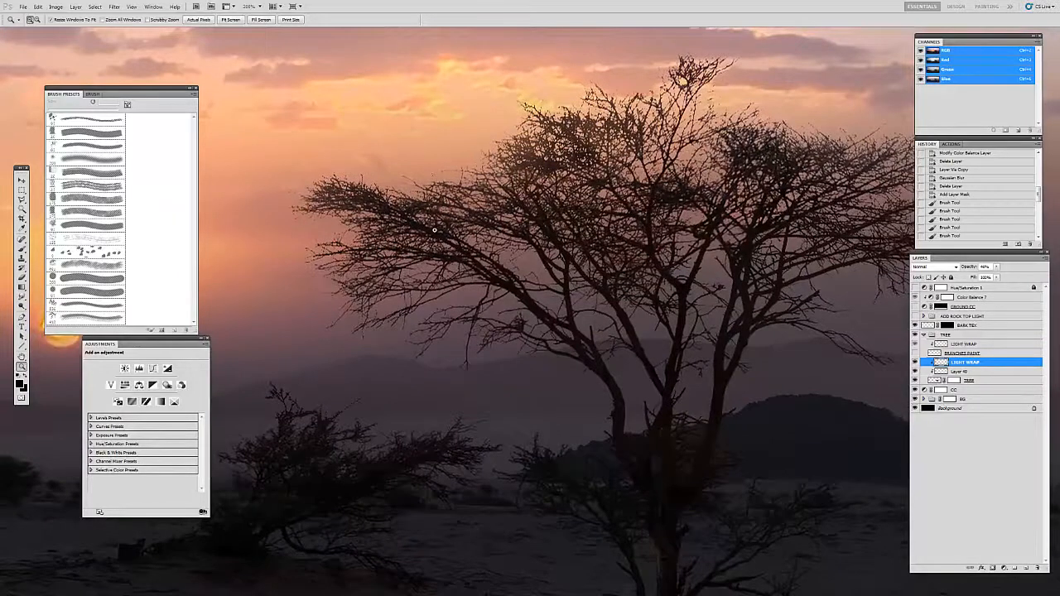
{"action": "left_click", "coordinate": [996, 267]}
{"action": "left_click_drag", "start_coordinate": [997, 278], "coordinate": [992, 278]}
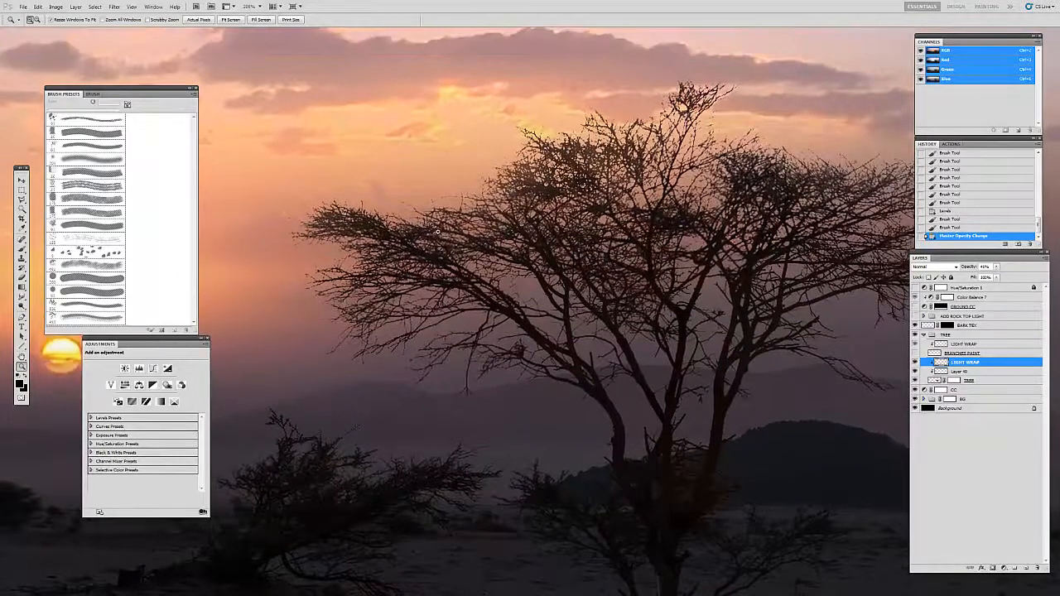
Step: Sample the orange sky colour and paint it over the tree's crown on the lower LIGHT WRAP layer with a large soft brush
{"action": "left_click", "coordinate": [452, 238], "text": "alt"}
{"action": "left_click", "coordinate": [452, 237], "text": "alt"}
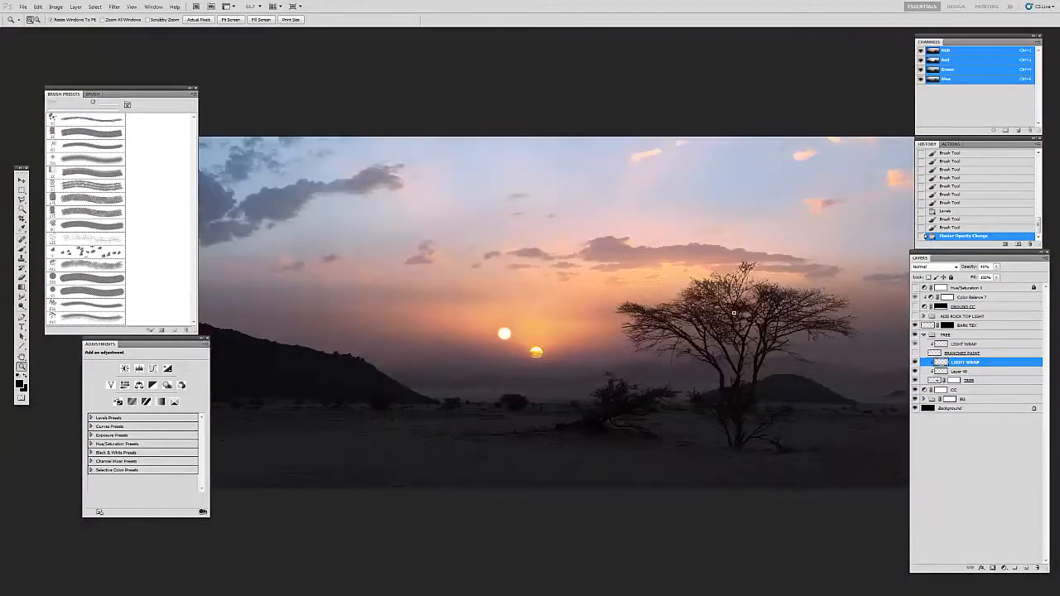
{"action": "left_click", "coordinate": [700, 303]}
{"action": "left_click", "coordinate": [698, 303]}
{"action": "left_click", "coordinate": [695, 304]}
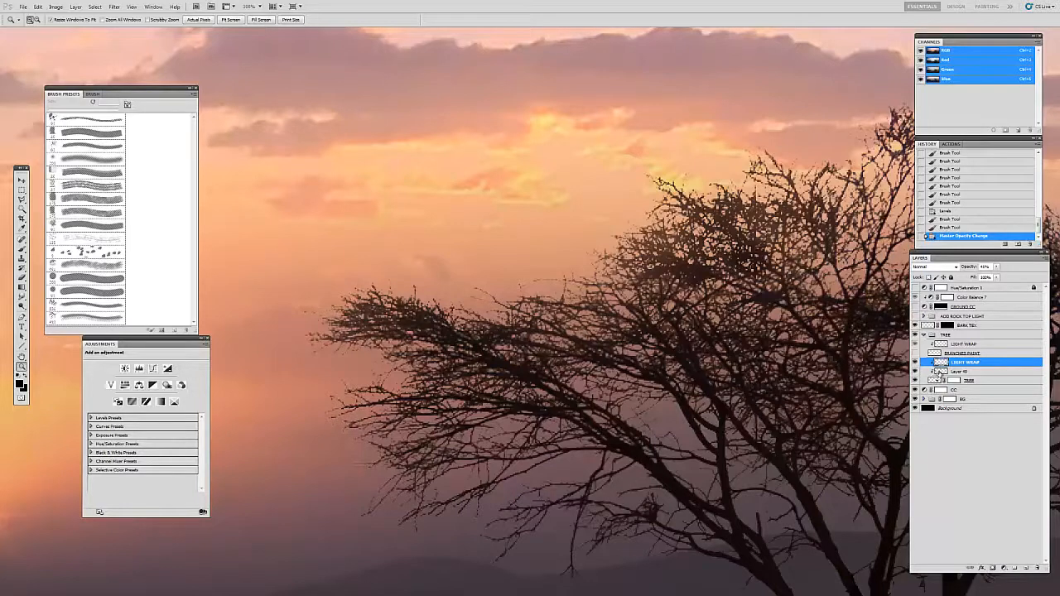
{"action": "key", "text": "b"}
{"action": "left_click", "coordinate": [489, 255], "text": "alt"}
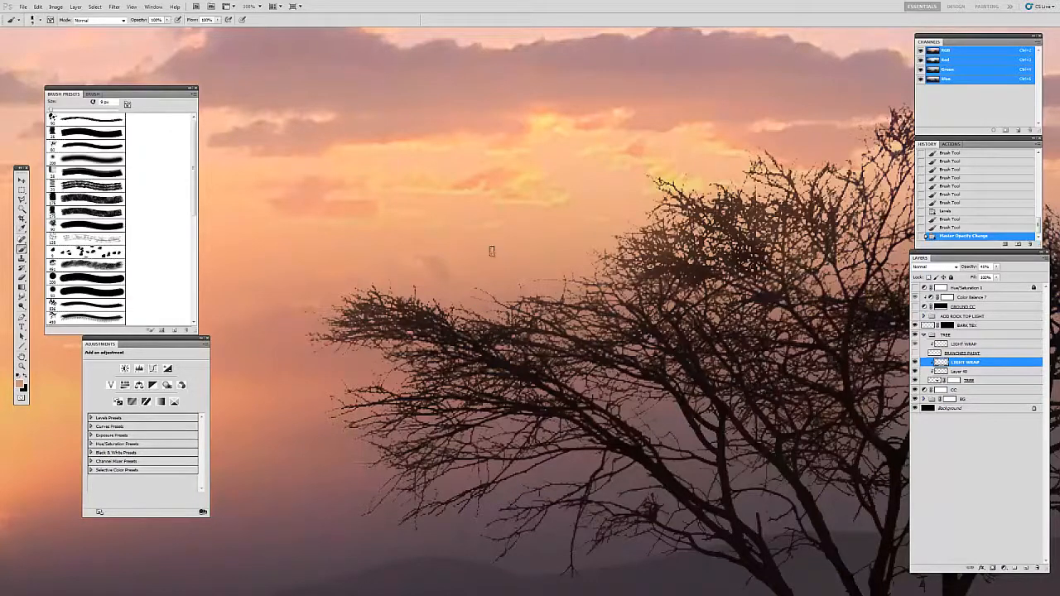
{"action": "left_click", "coordinate": [53, 161]}
{"action": "key", "text": "bracketright"}
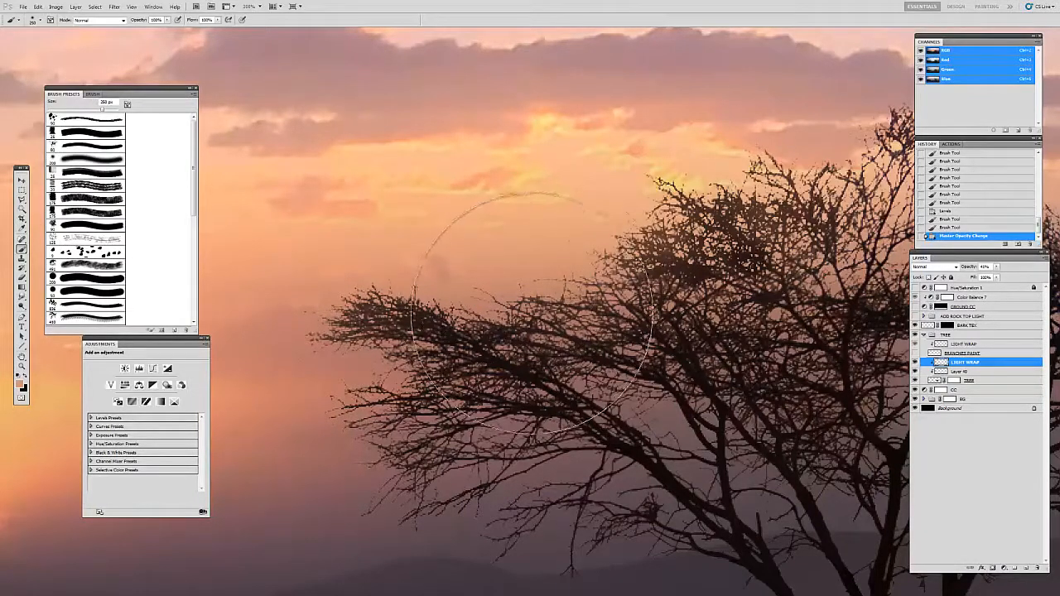
{"action": "mouse_move", "coordinate": [652, 238]}
{"action": "left_mouse_down"}
{"action": "mouse_move", "coordinate": [668, 231]}
{"action": "mouse_move", "coordinate": [685, 244]}
{"action": "mouse_move", "coordinate": [675, 236]}
{"action": "left_mouse_up"}
Step: Step back through the latest light-wrap strokes, keeping only the first two after the opacity change
{"action": "key", "text": "ctrl+z"}
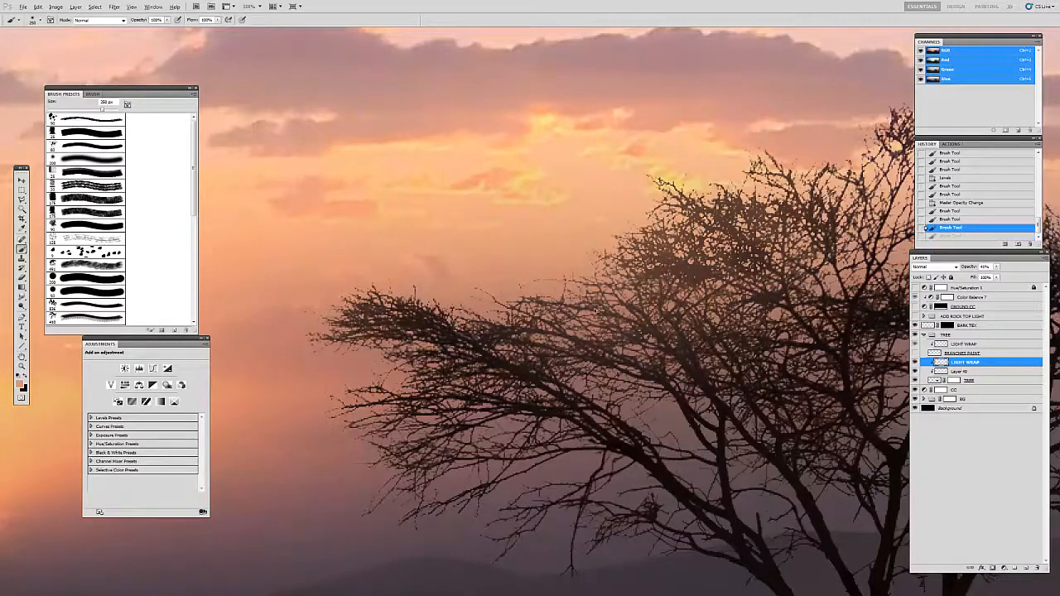
{"action": "key", "text": "ctrl+alt+z"}
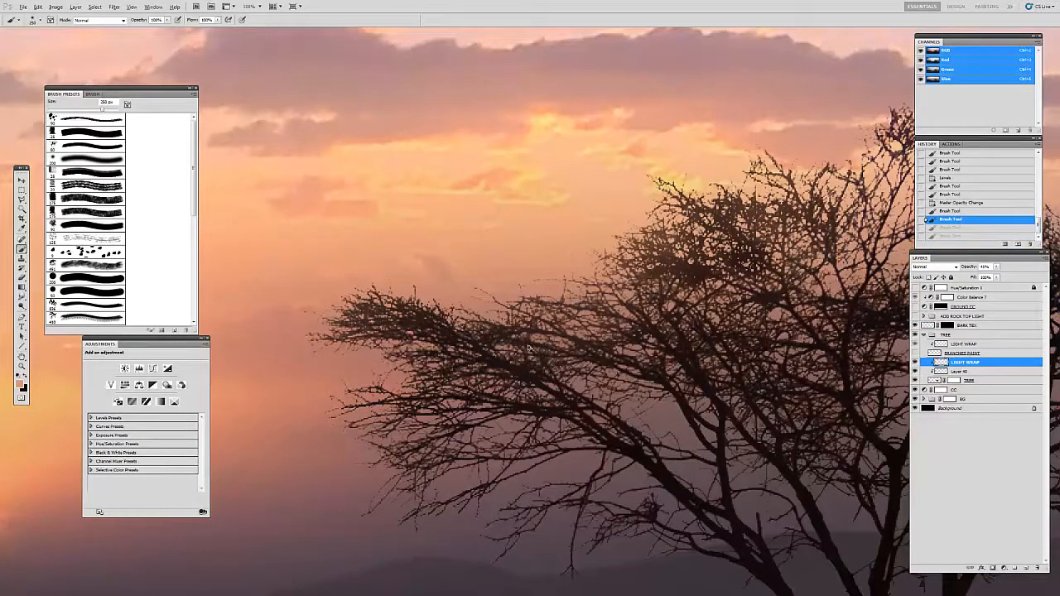
{"action": "key", "text": "ctrl+alt+z"}
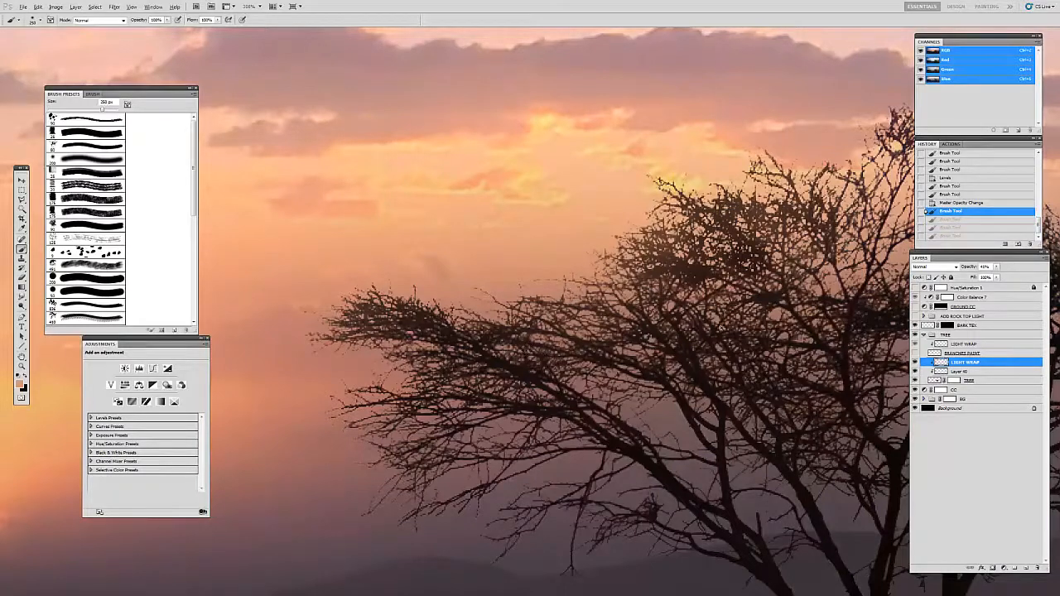
{"action": "left_click", "coordinate": [952, 219]}
Step: Examine the light wrap on the tree from afar and up close along its long side branches and crown
{"action": "key", "text": "z"}
{"action": "left_click", "coordinate": [604, 314], "text": "alt"}
{"action": "key", "text": "b"}
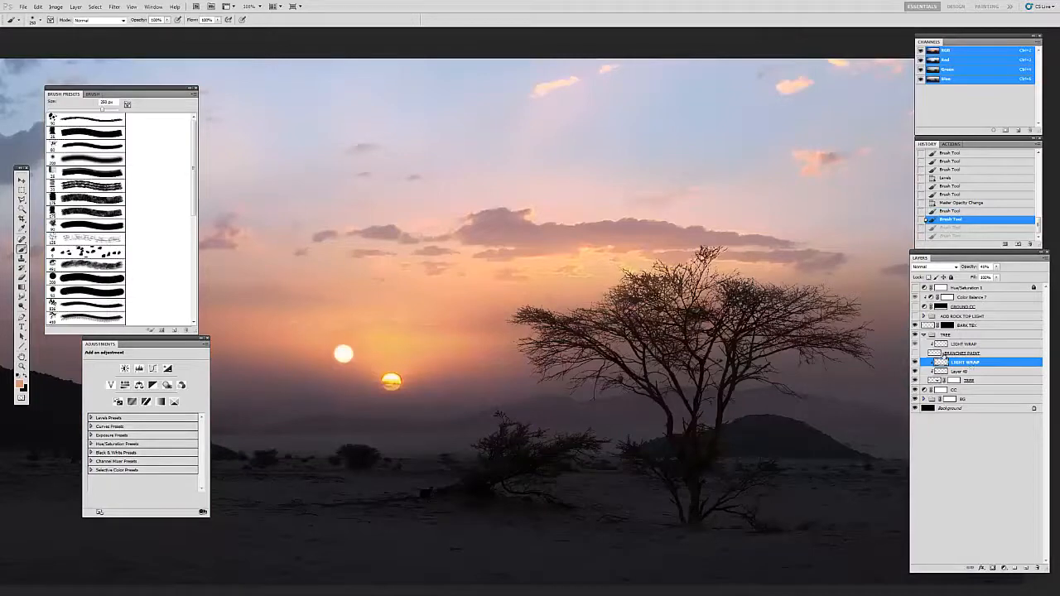
{"action": "key", "text": "z"}
{"action": "left_click", "coordinate": [590, 321]}
{"action": "left_click", "coordinate": [590, 321]}
{"action": "left_click", "coordinate": [591, 321]}
{"action": "key", "text": "v"}
{"action": "scroll", "coordinate": [546, 293], "scroll_direction": "up", "scroll_amount": 3}
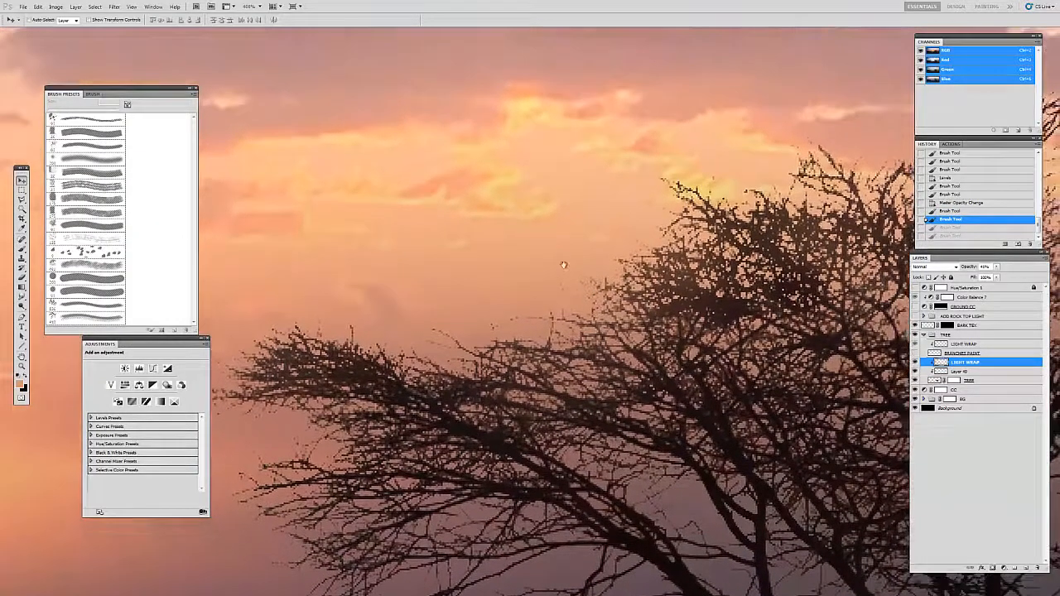
{"action": "left_click_drag", "start_coordinate": [460, 349], "coordinate": [589, 247]}
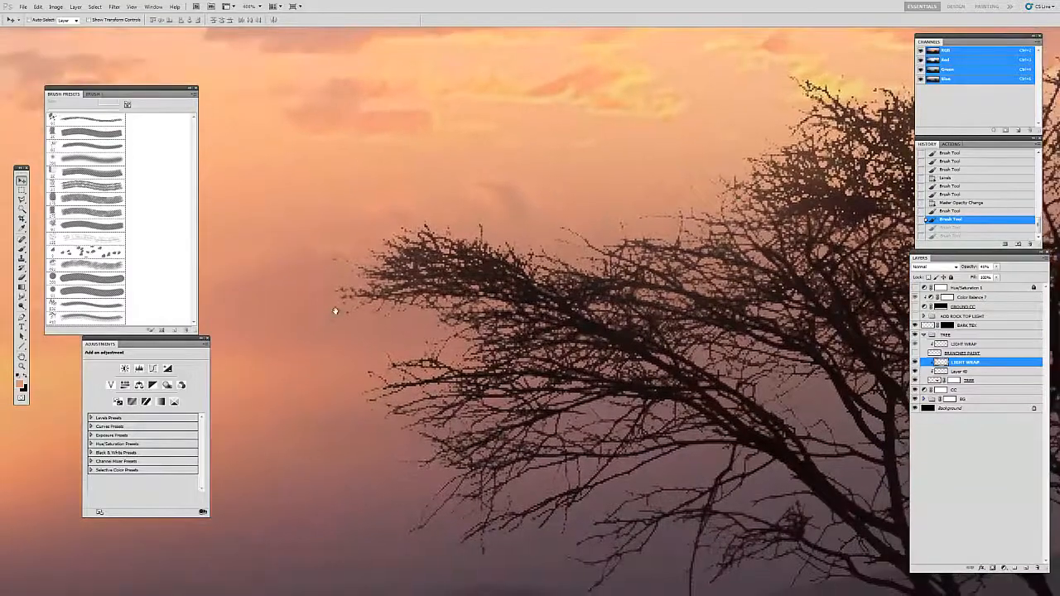
{"action": "left_click_drag", "start_coordinate": [901, 198], "coordinate": [363, 339]}
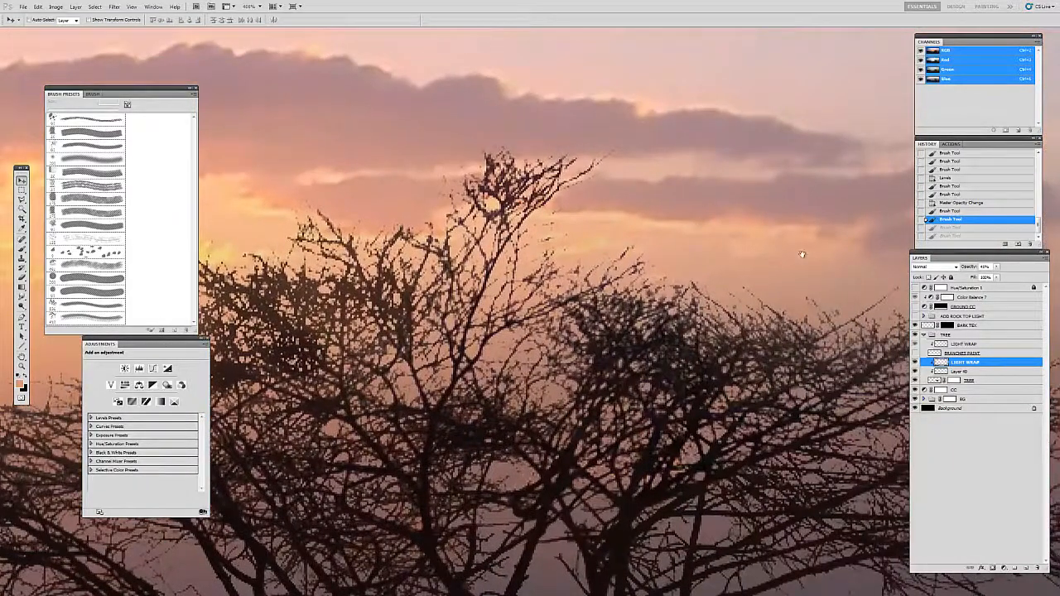
Step: Show the BRANCHES PAINT layer, compare its added twigs along the crown's outline, and hide it again
{"action": "left_click", "coordinate": [933, 355]}
{"action": "left_click", "coordinate": [915, 354]}
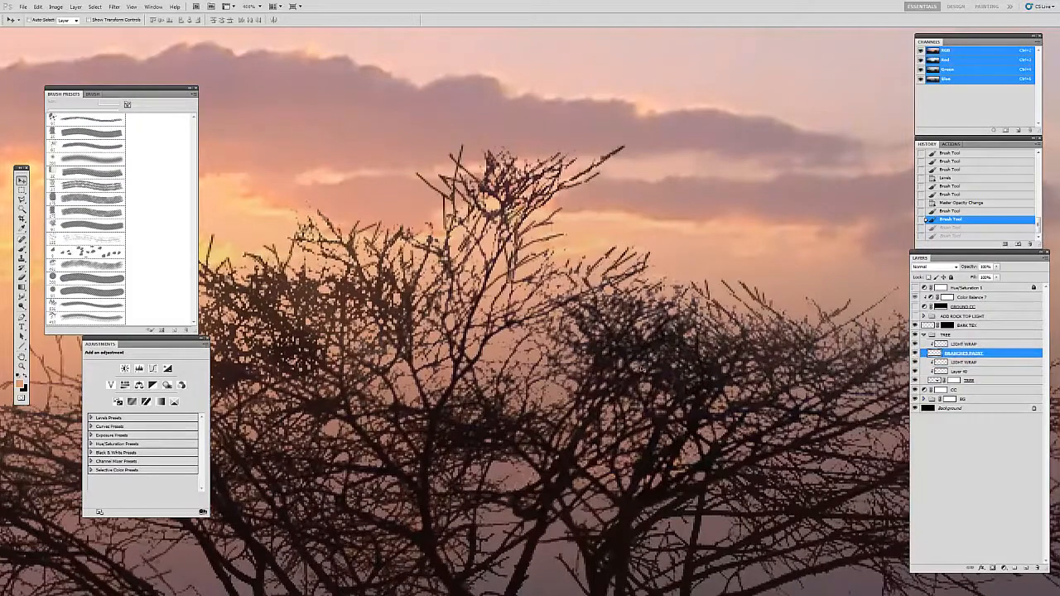
{"action": "left_click_drag", "start_coordinate": [560, 328], "coordinate": [783, 288]}
{"action": "mouse_move", "coordinate": [300, 370]}
{"action": "left_mouse_down"}
{"action": "mouse_move", "coordinate": [678, 317]}
{"action": "mouse_move", "coordinate": [595, 333]}
{"action": "left_mouse_up"}
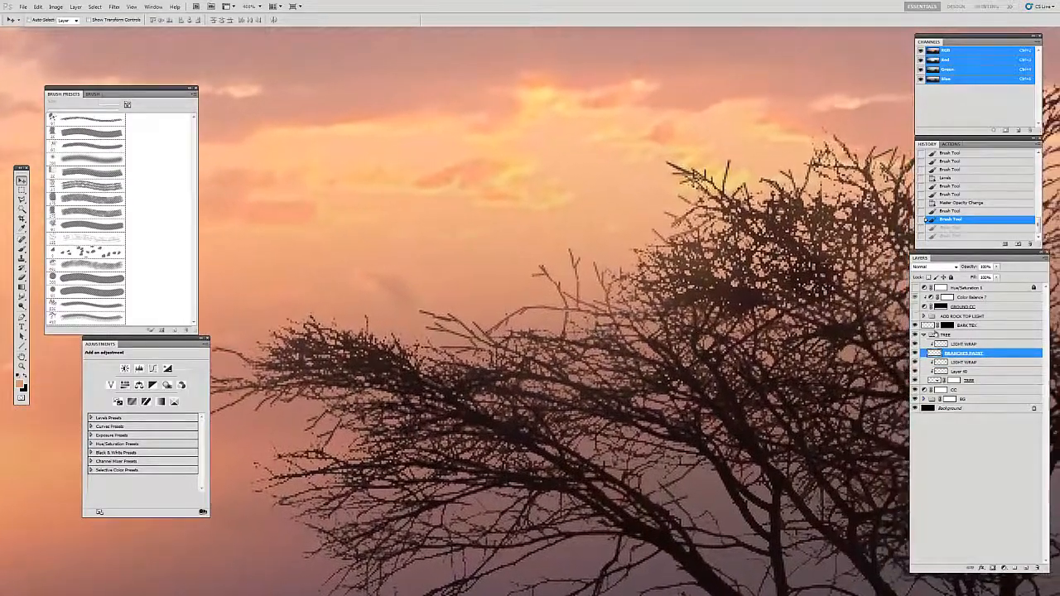
{"action": "left_click", "coordinate": [915, 355]}
Step: Add a new empty layer above the upper LIGHT WRAP layer in the TREE group
{"action": "left_click", "coordinate": [947, 346]}
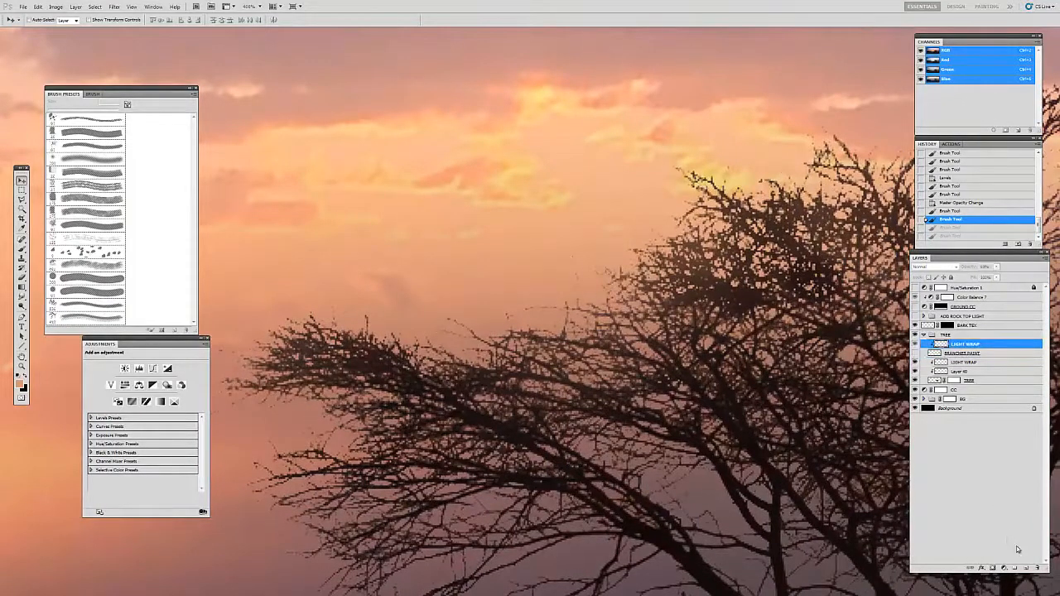
{"action": "left_click", "coordinate": [1025, 569]}
{"action": "key", "text": "b"}
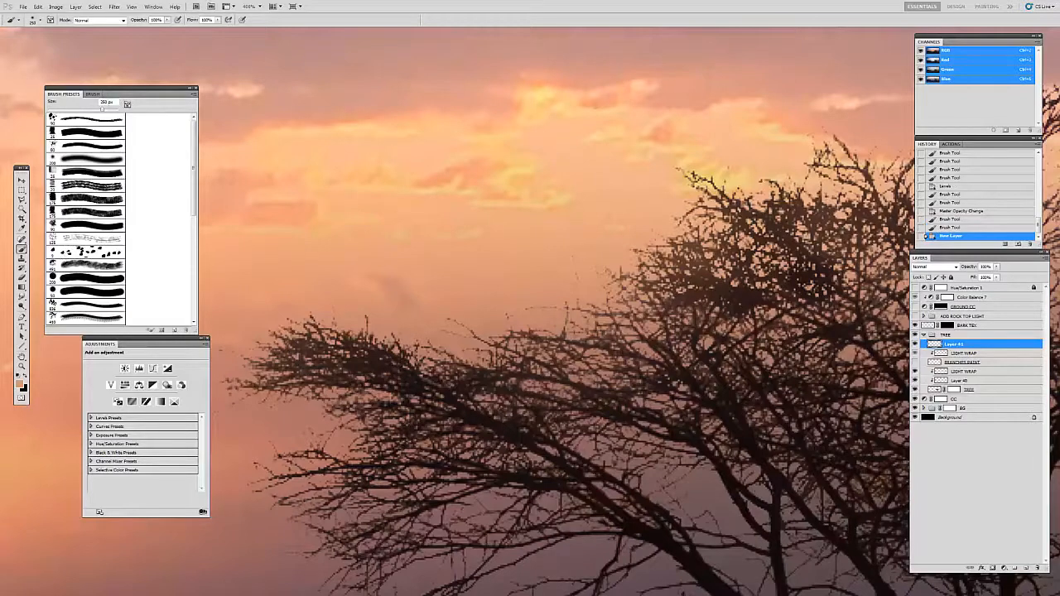
Step: Set up the Line tool with a dark colour sampled from the branches and make the new top layer active
{"action": "left_click", "coordinate": [22, 347]}
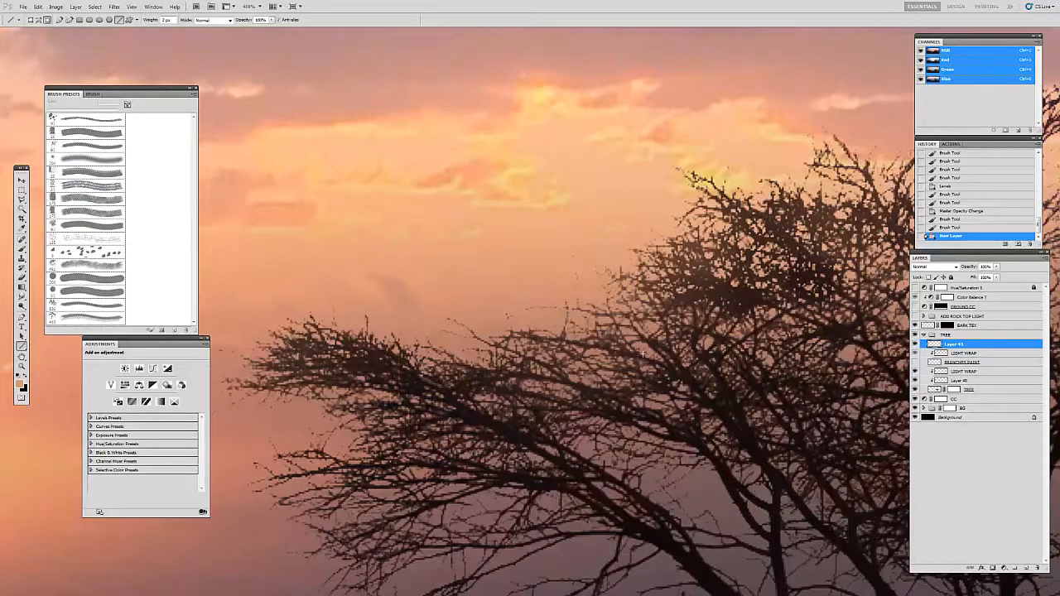
{"action": "left_click", "coordinate": [941, 372]}
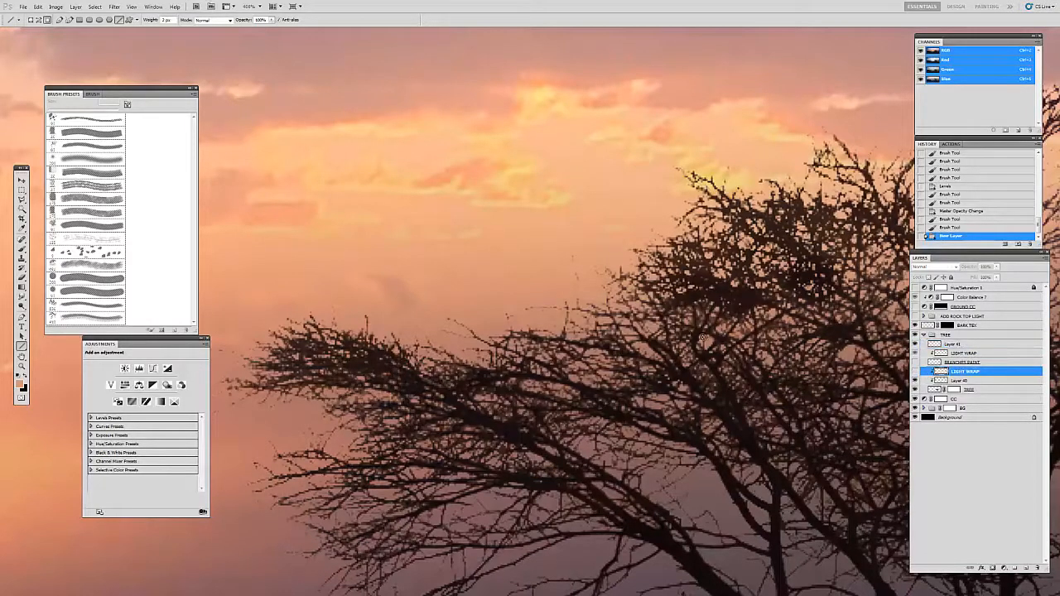
{"action": "key", "text": "i"}
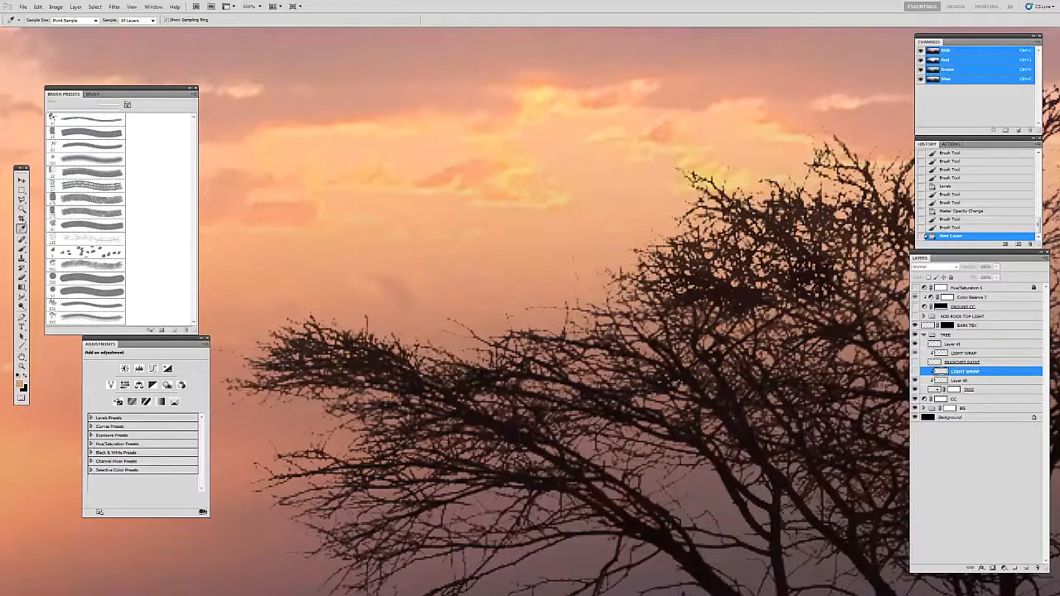
{"action": "left_click", "coordinate": [723, 210]}
{"action": "key", "text": "u"}
{"action": "left_click_drag", "start_coordinate": [985, 369], "coordinate": [949, 359]}
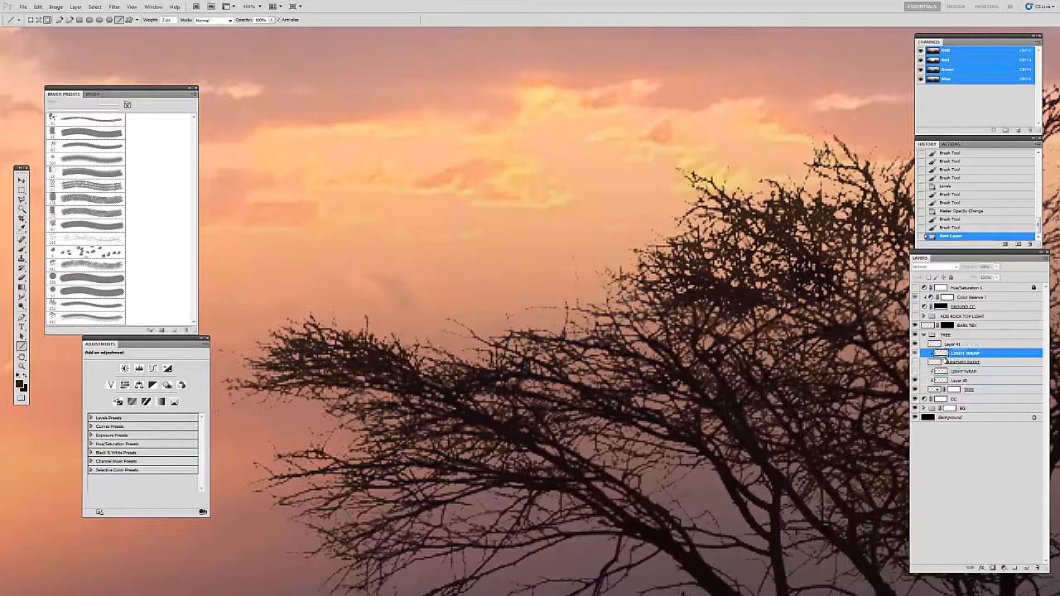
{"action": "left_click", "coordinate": [949, 345]}
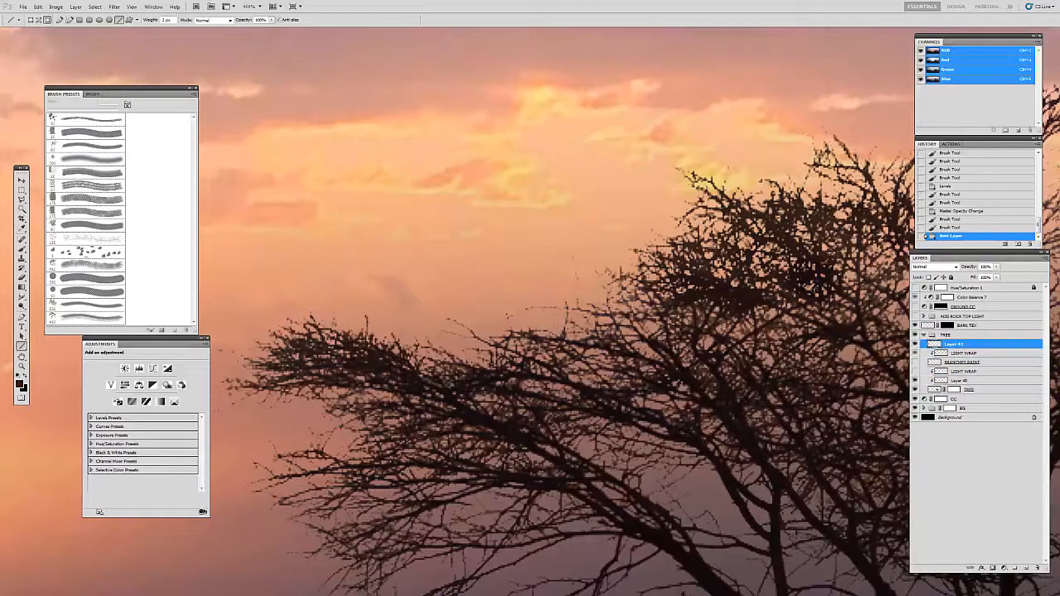
Step: Draw a forked twig of straight line segments rising above the tree's long side limb
{"action": "left_click_drag", "start_coordinate": [564, 334], "coordinate": [558, 288]}
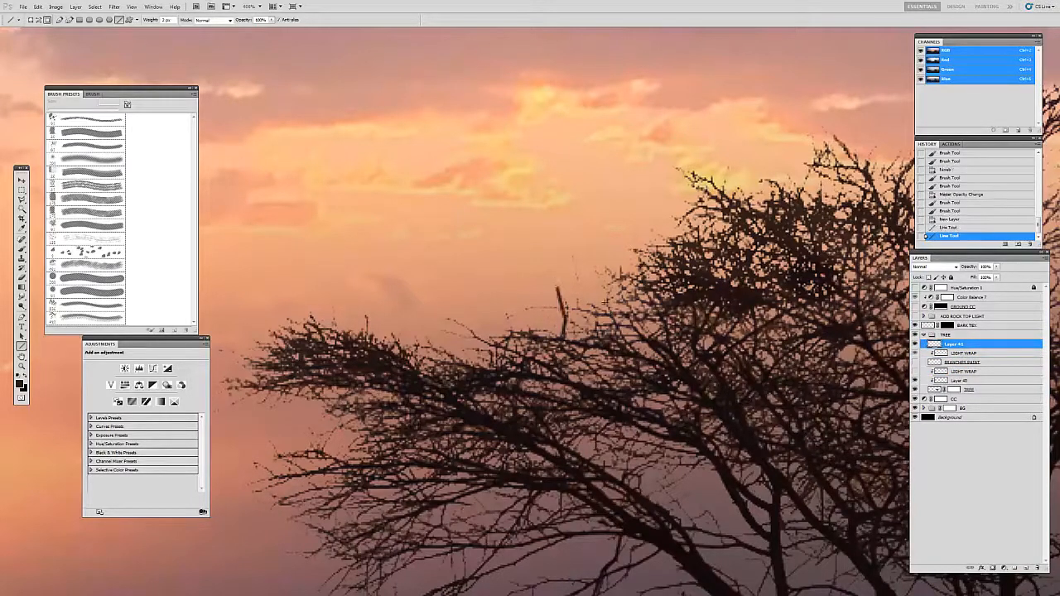
{"action": "key", "text": "ctrl+z"}
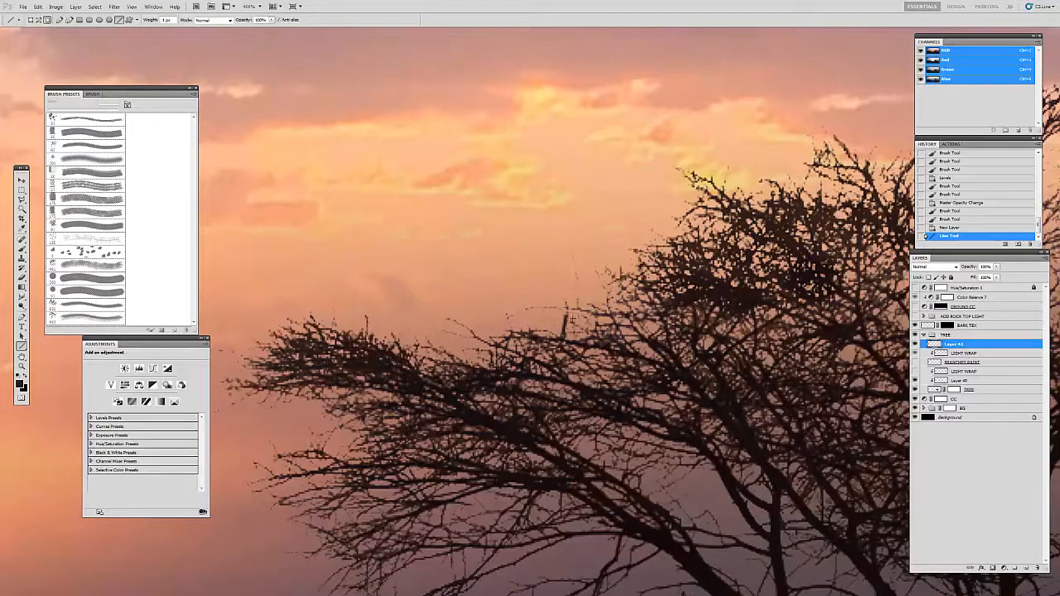
{"action": "mouse_move", "coordinate": [566, 314]}
{"action": "left_mouse_down"}
{"action": "mouse_move", "coordinate": [542, 267]}
{"action": "mouse_move", "coordinate": [553, 268]}
{"action": "left_mouse_up"}
{"action": "mouse_move", "coordinate": [550, 279]}
{"action": "left_mouse_down"}
{"action": "mouse_move", "coordinate": [572, 303]}
{"action": "mouse_move", "coordinate": [575, 292]}
{"action": "left_mouse_up"}
{"action": "left_click_drag", "start_coordinate": [596, 336], "coordinate": [572, 299]}
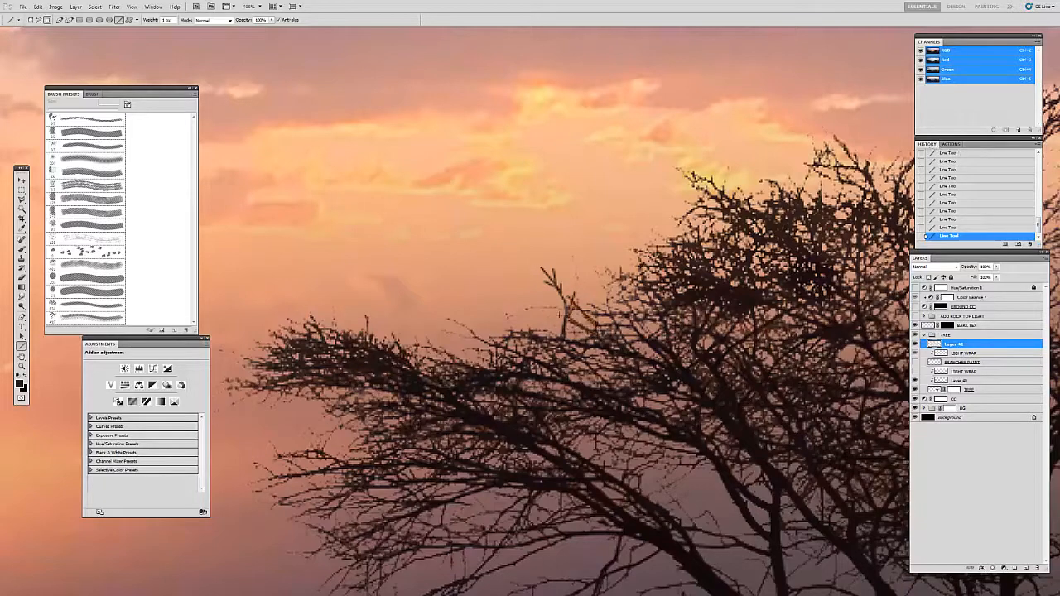
Step: Draw additional twigs along the upper edge of the long side limb, joining the forked twig to the neighbouring branches
{"action": "left_click_drag", "start_coordinate": [507, 319], "coordinate": [593, 308]}
{"action": "left_click_drag", "start_coordinate": [504, 327], "coordinate": [512, 316]}
{"action": "left_click_drag", "start_coordinate": [526, 308], "coordinate": [567, 309]}
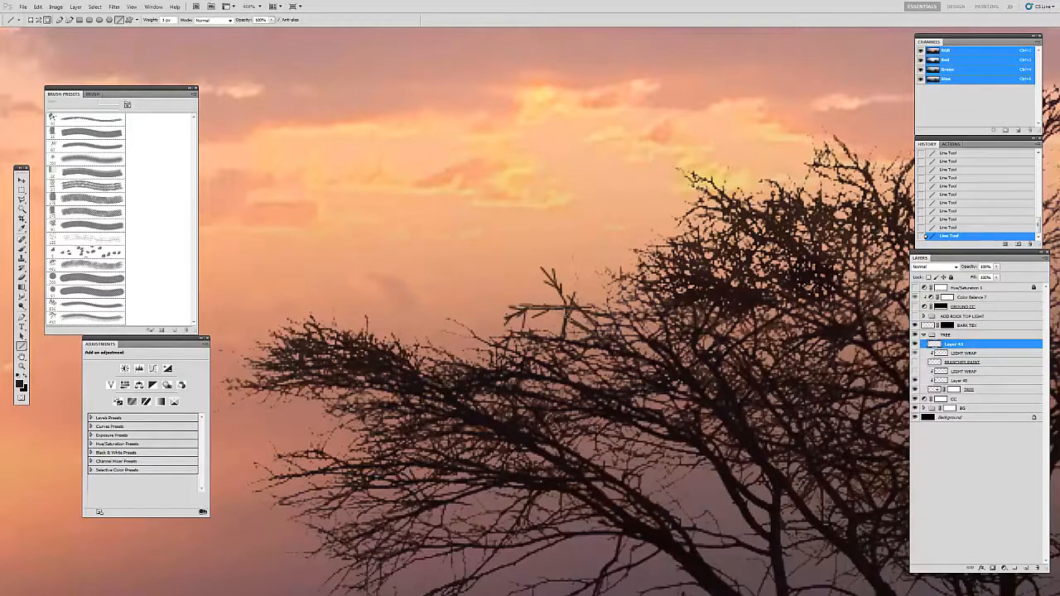
{"action": "left_click_drag", "start_coordinate": [467, 329], "coordinate": [495, 344]}
{"action": "left_click_drag", "start_coordinate": [437, 316], "coordinate": [412, 306]}
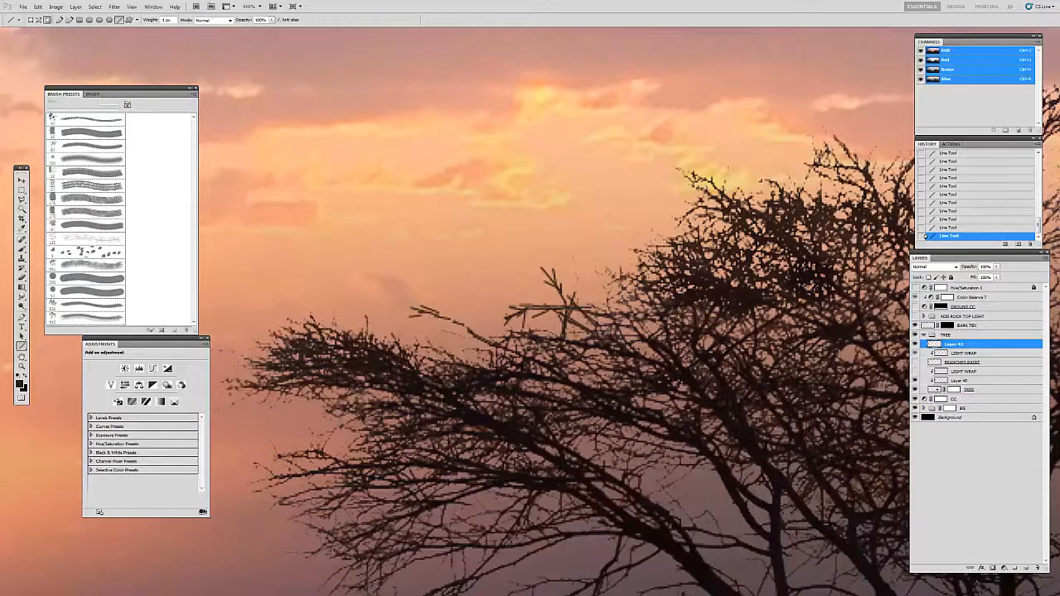
{"action": "left_click_drag", "start_coordinate": [462, 336], "coordinate": [491, 323]}
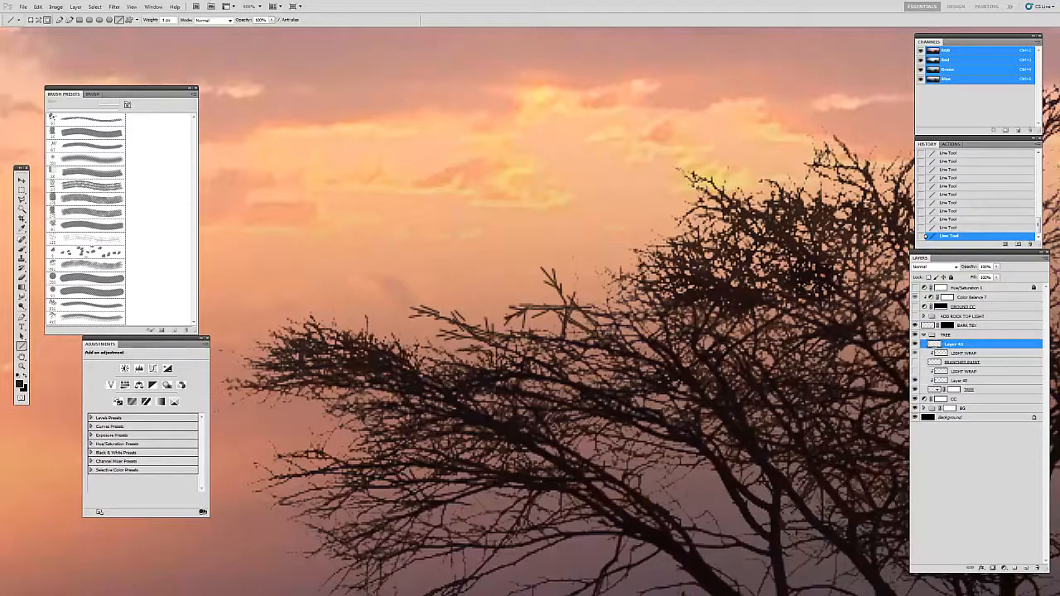
{"action": "left_click_drag", "start_coordinate": [560, 341], "coordinate": [538, 330]}
{"action": "left_click_drag", "start_coordinate": [609, 330], "coordinate": [568, 329]}
{"action": "mouse_move", "coordinate": [573, 267]}
{"action": "left_mouse_down"}
{"action": "mouse_move", "coordinate": [574, 296]}
{"action": "mouse_move", "coordinate": [583, 267]}
{"action": "mouse_move", "coordinate": [572, 255]}
{"action": "left_mouse_up"}
{"action": "key", "text": "b"}
{"action": "left_click", "coordinate": [589, 254]}
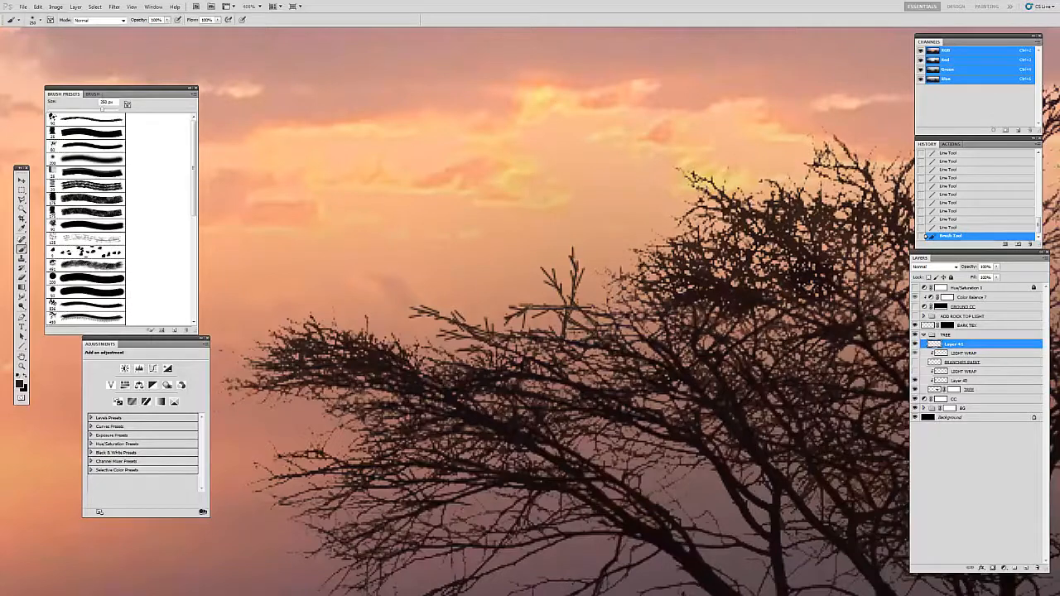
{"action": "key", "text": "ctrl+z"}
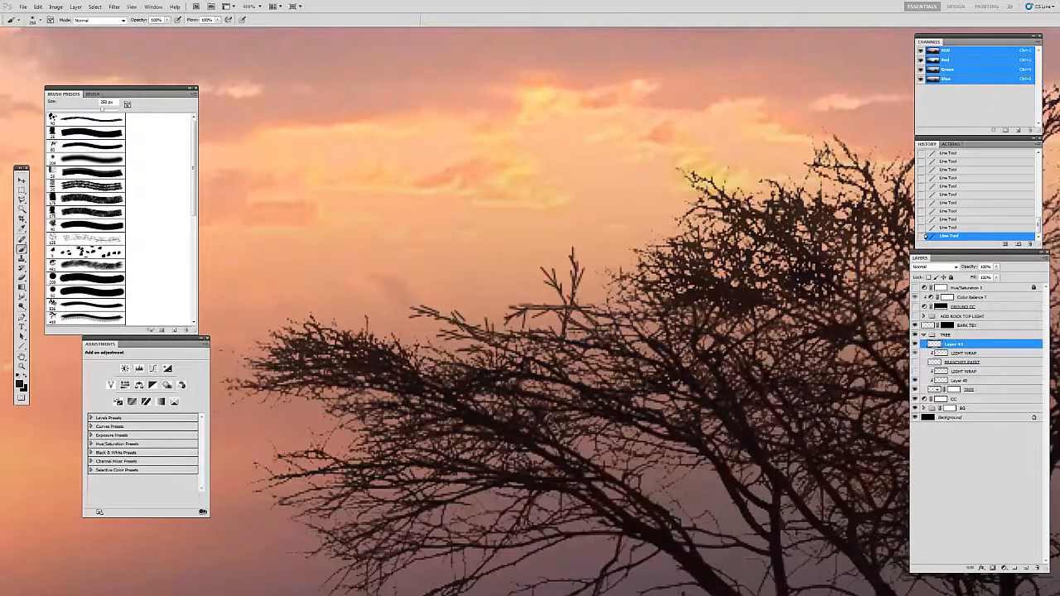
Step: Add a short twig beside the forked one, and resample the dark branch colour at the treetop for the Line tool
{"action": "key", "text": "u"}
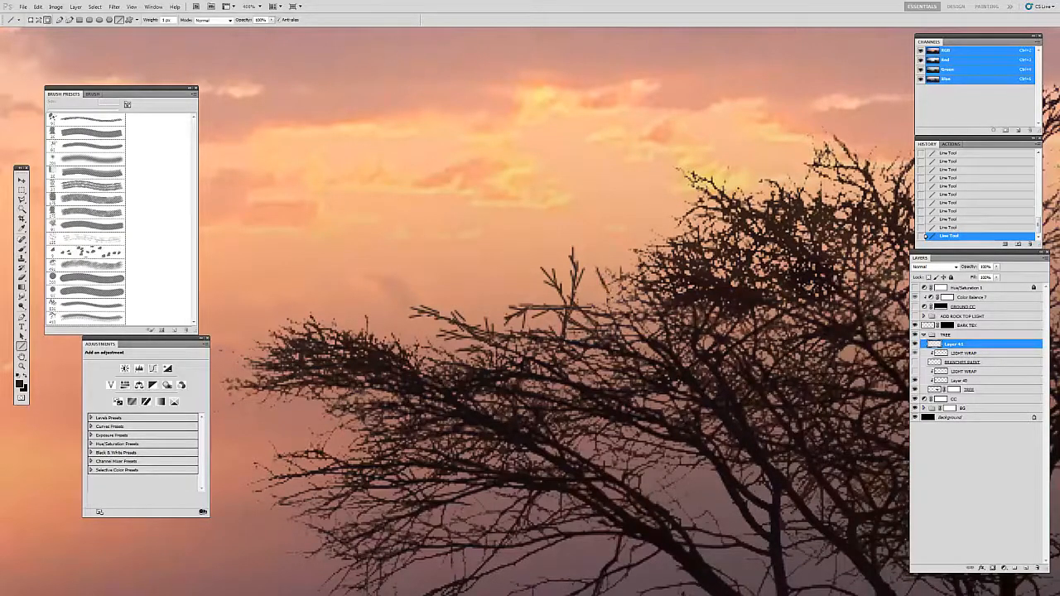
{"action": "left_click_drag", "start_coordinate": [617, 272], "coordinate": [606, 293]}
{"action": "left_click_drag", "start_coordinate": [697, 260], "coordinate": [285, 354]}
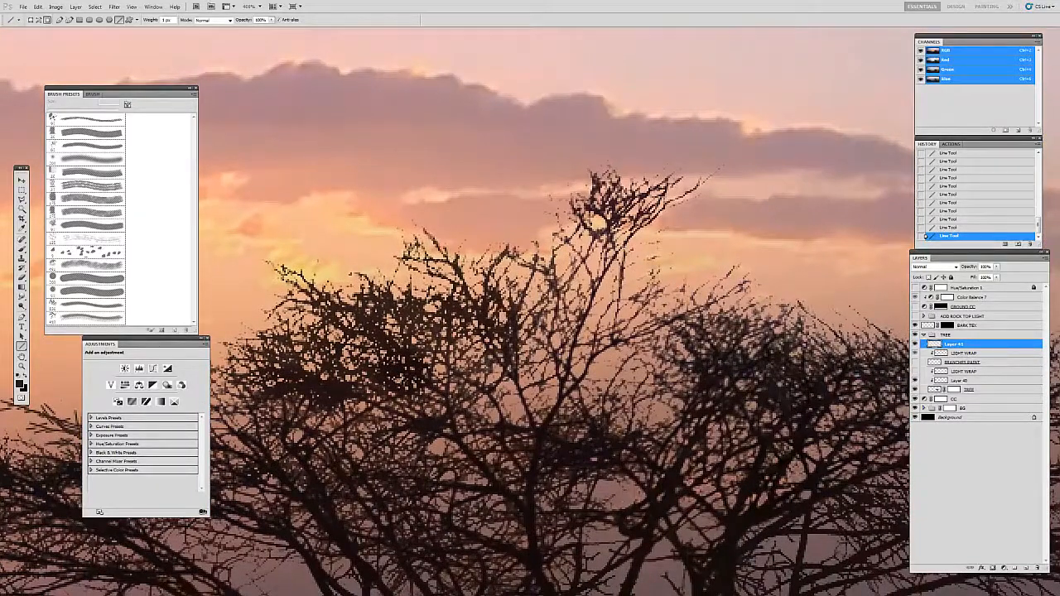
{"action": "key", "text": "i"}
{"action": "left_click", "coordinate": [617, 216]}
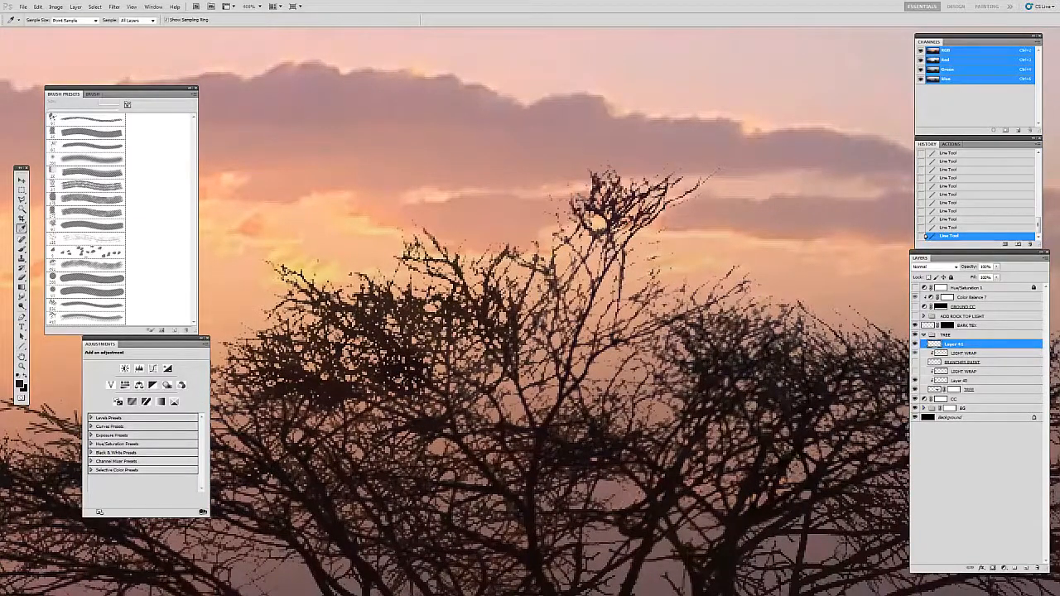
{"action": "key", "text": "b"}
{"action": "key", "text": "i"}
{"action": "key", "text": "u"}
Step: Draw short twigs branching outward from the right side of the treetop's highest branch
{"action": "left_click_drag", "start_coordinate": [643, 243], "coordinate": [671, 222]}
{"action": "mouse_move", "coordinate": [654, 239]}
{"action": "left_mouse_down"}
{"action": "mouse_move", "coordinate": [670, 233]}
{"action": "mouse_move", "coordinate": [663, 228]}
{"action": "mouse_move", "coordinate": [664, 258]}
{"action": "mouse_move", "coordinate": [665, 247]}
{"action": "left_mouse_up"}
{"action": "left_click_drag", "start_coordinate": [647, 259], "coordinate": [662, 251]}
{"action": "left_click_drag", "start_coordinate": [620, 302], "coordinate": [643, 273]}
{"action": "left_click_drag", "start_coordinate": [633, 279], "coordinate": [661, 264]}
{"action": "left_click_drag", "start_coordinate": [641, 272], "coordinate": [665, 275]}
Step: Draw a fan of forked twigs on the crown's outline, below and to the right of the highest branch
{"action": "left_click_drag", "start_coordinate": [707, 303], "coordinate": [723, 269]}
{"action": "left_click_drag", "start_coordinate": [721, 283], "coordinate": [747, 258]}
{"action": "left_click_drag", "start_coordinate": [686, 308], "coordinate": [713, 272]}
{"action": "left_click_drag", "start_coordinate": [697, 292], "coordinate": [717, 272]}
{"action": "left_click_drag", "start_coordinate": [675, 308], "coordinate": [689, 296]}
{"action": "left_click_drag", "start_coordinate": [691, 291], "coordinate": [707, 273]}
{"action": "left_click_drag", "start_coordinate": [704, 289], "coordinate": [737, 283]}
{"action": "left_click_drag", "start_coordinate": [736, 285], "coordinate": [758, 288]}
{"action": "mouse_move", "coordinate": [737, 291]}
{"action": "left_mouse_down"}
{"action": "mouse_move", "coordinate": [753, 285]}
{"action": "mouse_move", "coordinate": [735, 300]}
{"action": "left_mouse_up"}
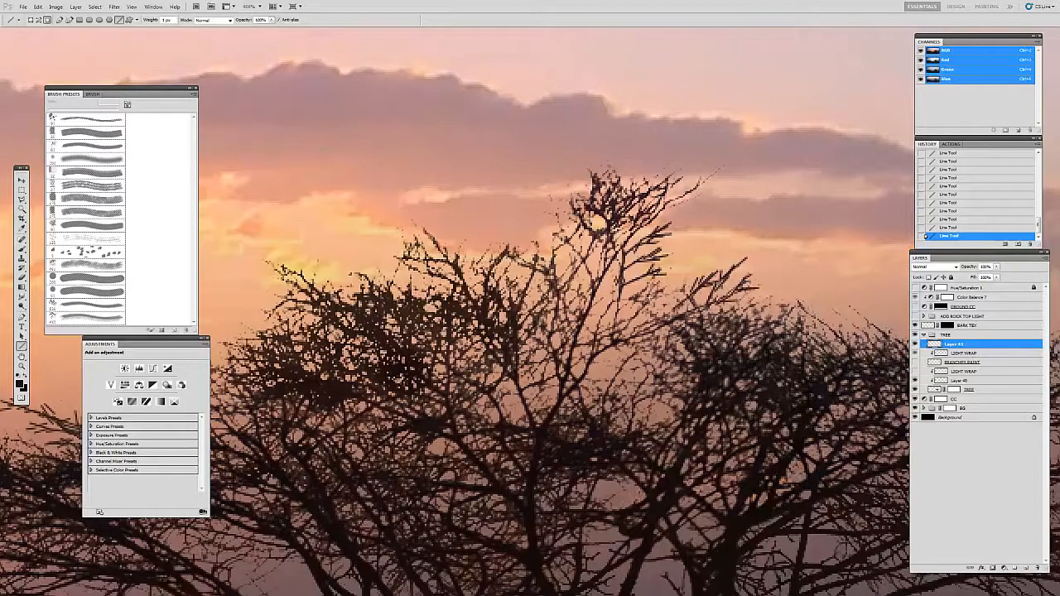
Step: Draw a forked twig and short offshoots branching outward from the treetop's left edge
{"action": "left_click_drag", "start_coordinate": [614, 319], "coordinate": [622, 302]}
{"action": "left_click_drag", "start_coordinate": [611, 329], "coordinate": [615, 282]}
{"action": "left_click_drag", "start_coordinate": [611, 307], "coordinate": [601, 228]}
{"action": "mouse_move", "coordinate": [566, 272]}
{"action": "left_mouse_down"}
{"action": "mouse_move", "coordinate": [578, 257]}
{"action": "mouse_move", "coordinate": [567, 271]}
{"action": "mouse_move", "coordinate": [577, 248]}
{"action": "mouse_move", "coordinate": [565, 245]}
{"action": "mouse_move", "coordinate": [589, 238]}
{"action": "mouse_move", "coordinate": [555, 221]}
{"action": "mouse_move", "coordinate": [543, 190]}
{"action": "mouse_move", "coordinate": [530, 203]}
{"action": "mouse_move", "coordinate": [551, 193]}
{"action": "mouse_move", "coordinate": [538, 212]}
{"action": "left_mouse_up"}
{"action": "mouse_move", "coordinate": [562, 239]}
{"action": "left_mouse_down"}
{"action": "mouse_move", "coordinate": [553, 217]}
{"action": "mouse_move", "coordinate": [543, 236]}
{"action": "left_mouse_up"}
{"action": "left_click_drag", "start_coordinate": [557, 251], "coordinate": [568, 214]}
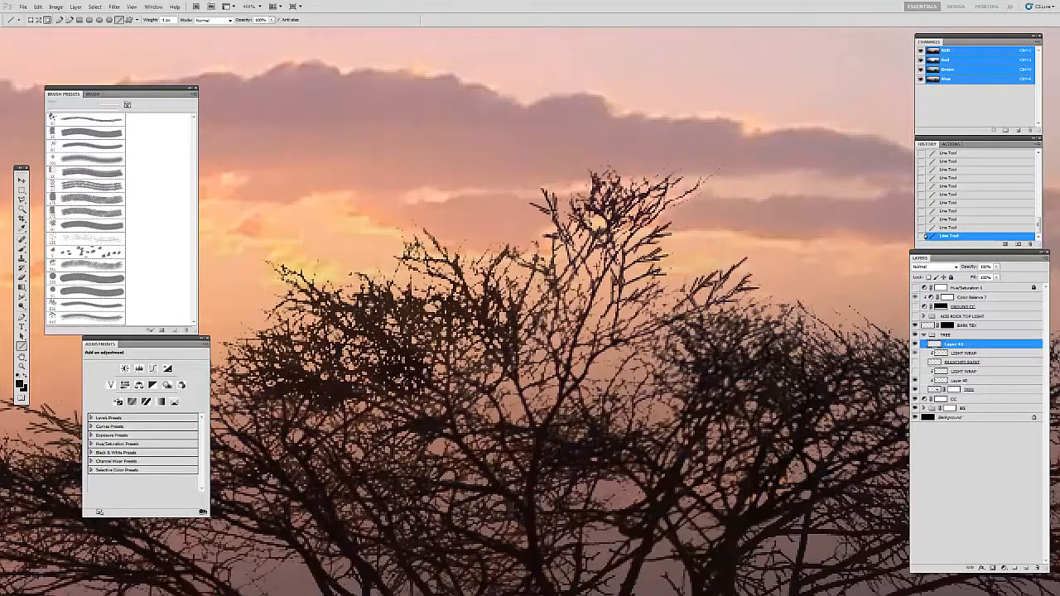
Step: Draw connected short twigs within the crown beneath the treetop
{"action": "left_click_drag", "start_coordinate": [588, 312], "coordinate": [571, 277]}
{"action": "left_click_drag", "start_coordinate": [578, 308], "coordinate": [578, 280]}
{"action": "left_click_drag", "start_coordinate": [579, 308], "coordinate": [595, 274]}
{"action": "left_click_drag", "start_coordinate": [594, 276], "coordinate": [605, 254]}
{"action": "left_click_drag", "start_coordinate": [603, 256], "coordinate": [608, 239]}
{"action": "left_click_drag", "start_coordinate": [671, 328], "coordinate": [571, 260]}
{"action": "left_click_drag", "start_coordinate": [573, 291], "coordinate": [579, 259]}
{"action": "left_click_drag", "start_coordinate": [567, 306], "coordinate": [543, 262]}
{"action": "mouse_move", "coordinate": [532, 312]}
{"action": "left_mouse_down"}
{"action": "mouse_move", "coordinate": [521, 291]}
{"action": "mouse_move", "coordinate": [547, 300]}
{"action": "left_mouse_up"}
Step: Resample the dark branch colour and draw a forked twig with short offshoots on the upper edge of the crown's right half
{"action": "left_click_drag", "start_coordinate": [649, 331], "coordinate": [480, 315]}
{"action": "key", "text": "i"}
{"action": "left_click", "coordinate": [619, 333]}
{"action": "key", "text": "u"}
{"action": "left_click_drag", "start_coordinate": [623, 330], "coordinate": [576, 293]}
{"action": "mouse_move", "coordinate": [595, 307]}
{"action": "left_mouse_down"}
{"action": "mouse_move", "coordinate": [566, 288]}
{"action": "mouse_move", "coordinate": [576, 281]}
{"action": "left_mouse_up"}
{"action": "mouse_move", "coordinate": [593, 305]}
{"action": "left_mouse_down"}
{"action": "mouse_move", "coordinate": [577, 284]}
{"action": "mouse_move", "coordinate": [575, 296]}
{"action": "left_mouse_up"}
{"action": "left_click_drag", "start_coordinate": [596, 310], "coordinate": [568, 308]}
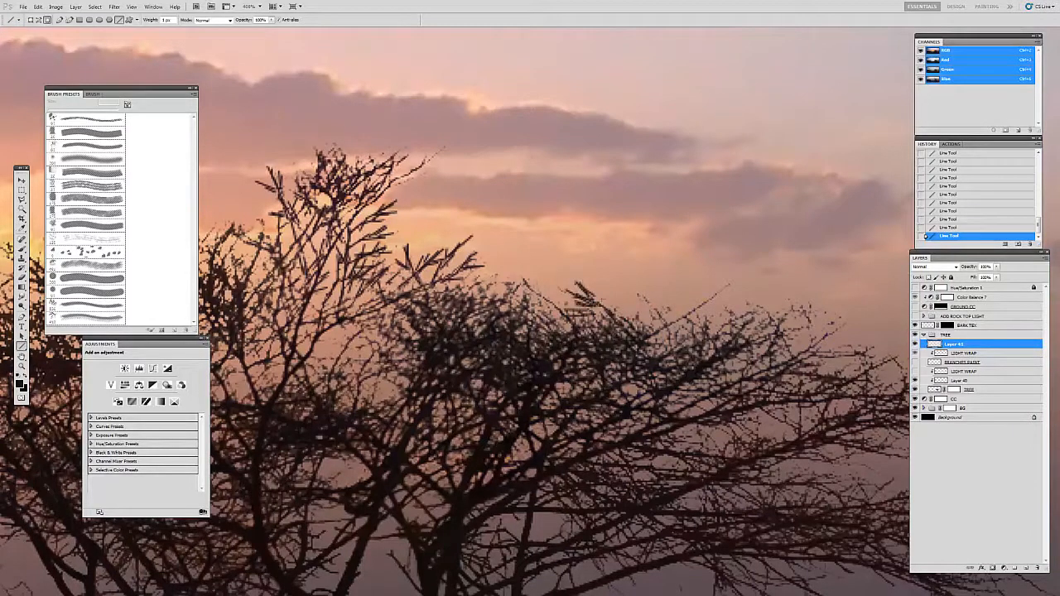
{"action": "left_click_drag", "start_coordinate": [662, 321], "coordinate": [640, 298]}
{"action": "left_click_drag", "start_coordinate": [666, 321], "coordinate": [637, 313]}
Step: Delete the layer holding the demonstration twigs
{"action": "key", "text": "ctrl+minus"}
{"action": "key", "text": "ctrl+minus"}
{"action": "key", "text": "ctrl+minus"}
{"action": "key", "text": "ctrl+minus"}
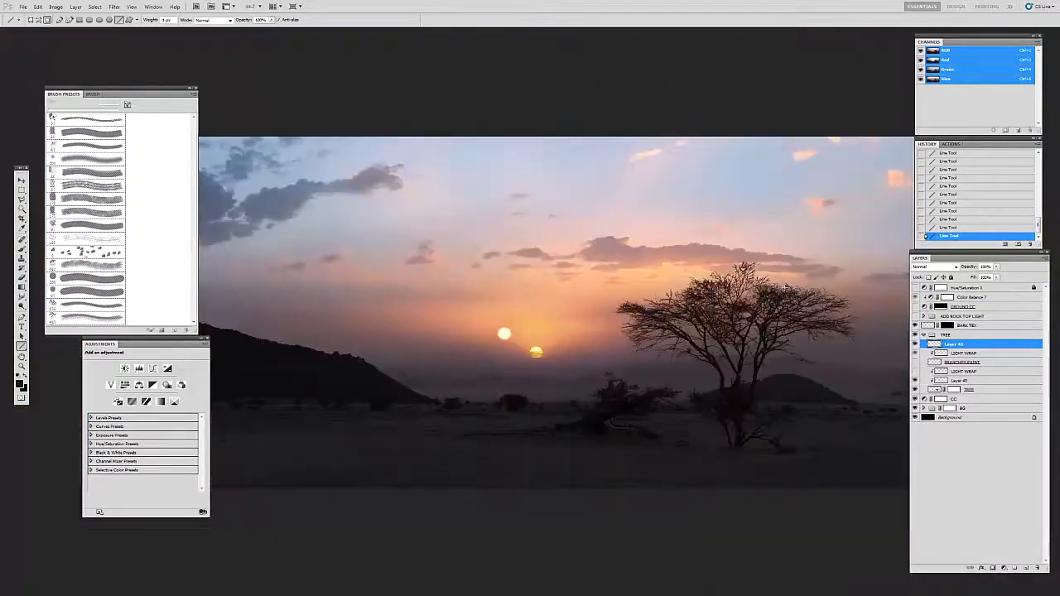
{"action": "key", "text": "v"}
{"action": "left_click_drag", "start_coordinate": [702, 306], "coordinate": [675, 308]}
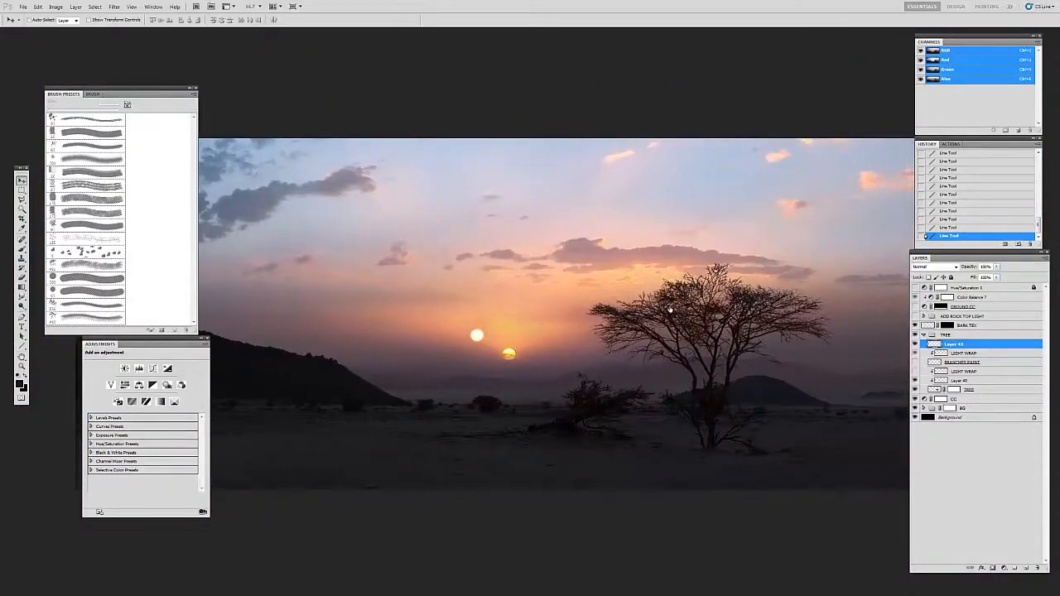
{"action": "key", "text": "Delete"}
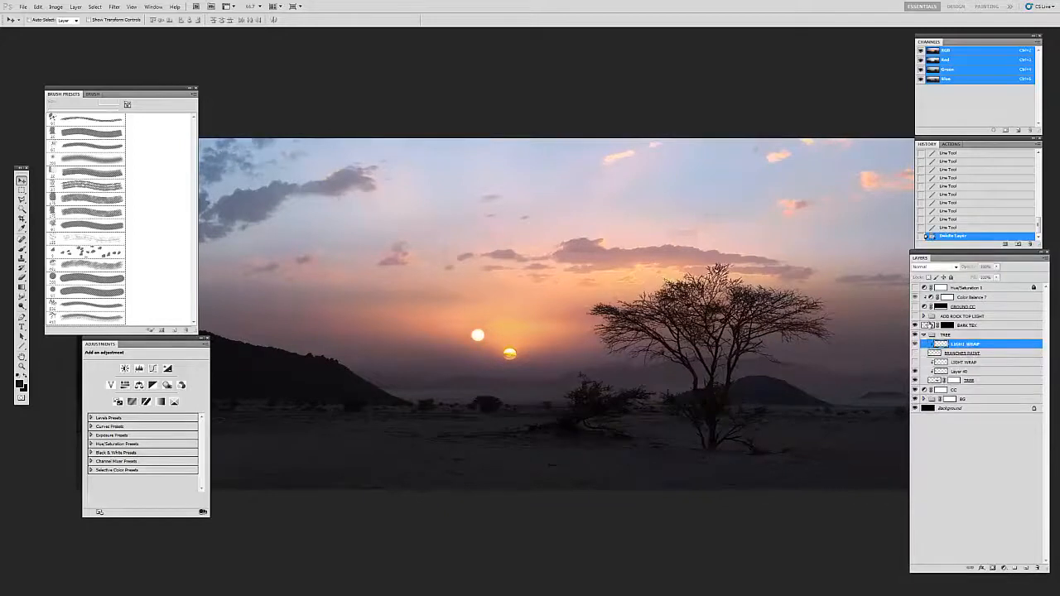
Step: Turn the BRANCHES PAINT layer and the LIGHT WRAP layer beneath it back on
{"action": "left_click", "coordinate": [933, 356]}
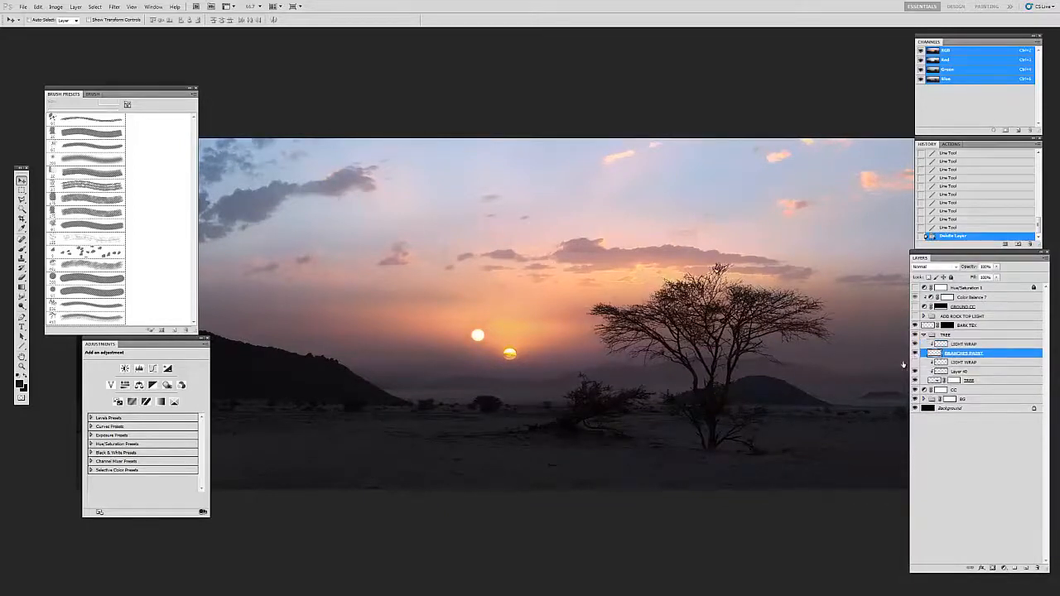
{"action": "left_click", "coordinate": [916, 363]}
{"action": "left_click", "coordinate": [938, 362]}
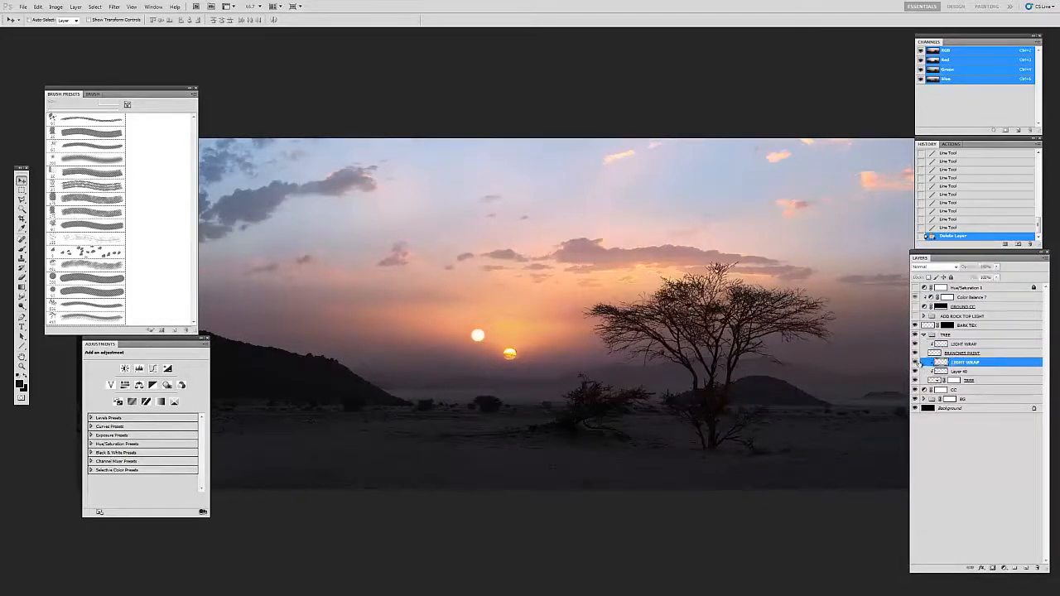
{"action": "left_click", "coordinate": [938, 353]}
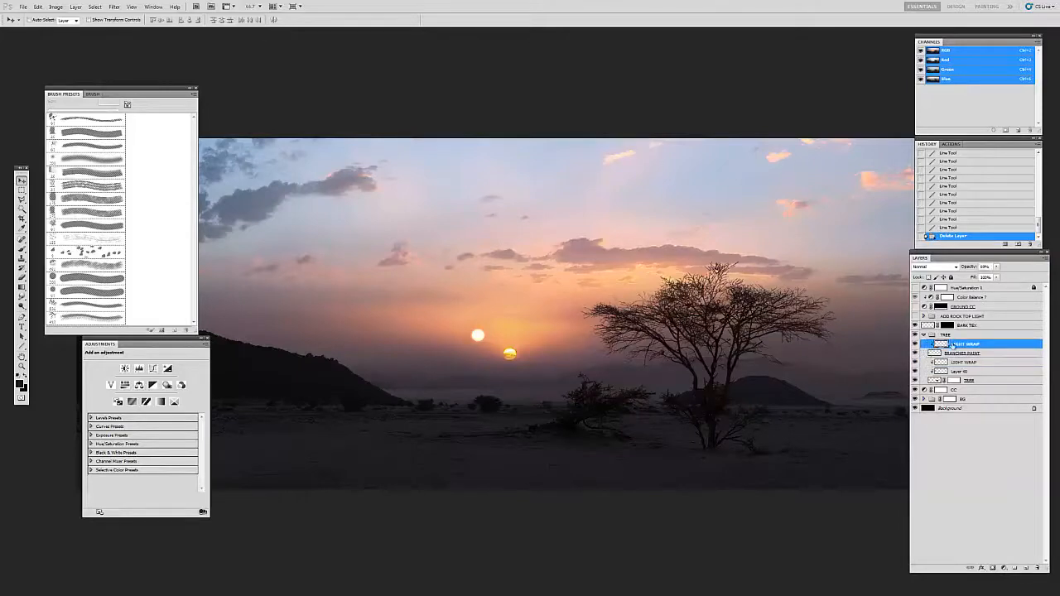
Step: Examine the tree with its painted branches and light wrap, both up close and within the whole painting
{"action": "key", "text": "z"}
{"action": "left_click", "coordinate": [664, 297]}
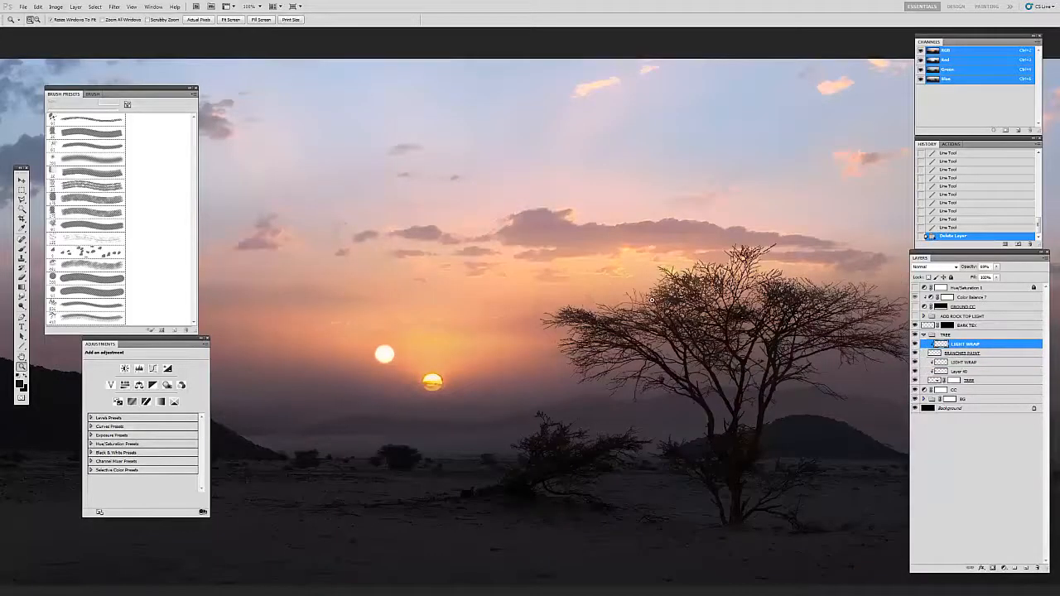
{"action": "left_click", "coordinate": [952, 353]}
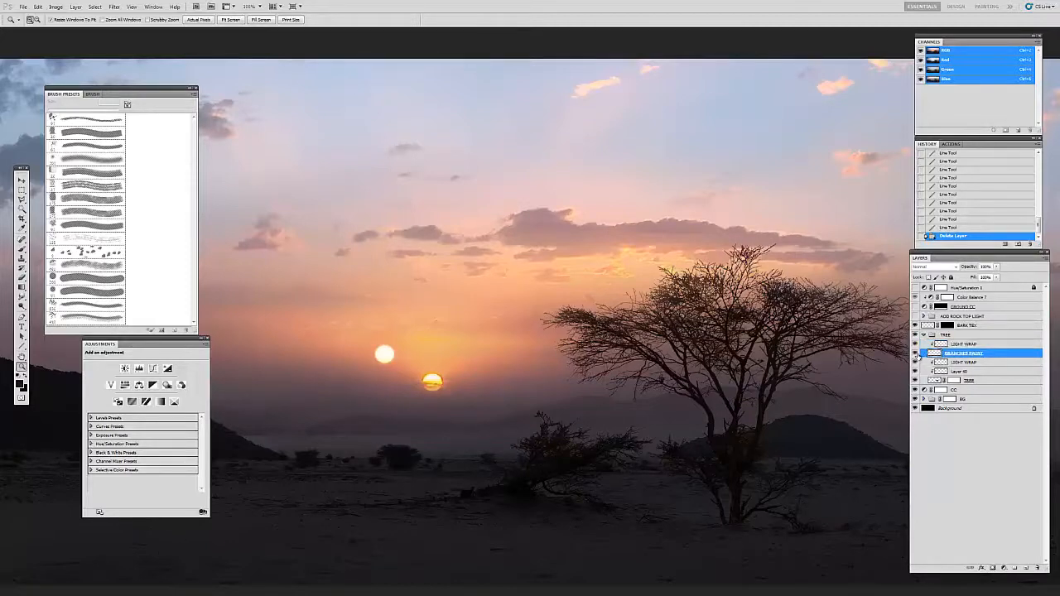
{"action": "left_click", "coordinate": [660, 348], "text": "alt"}
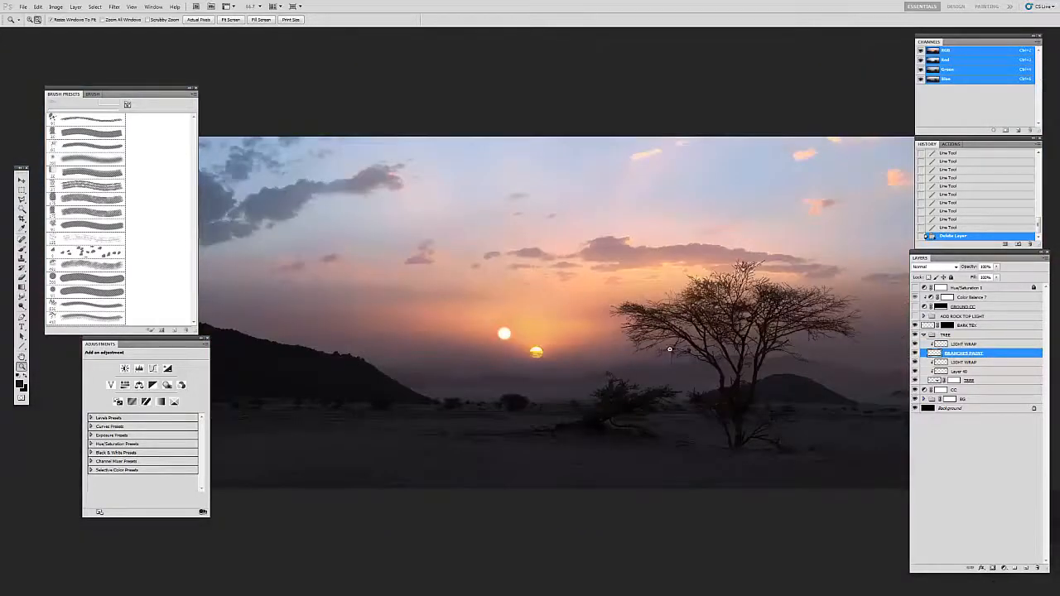
{"action": "left_click_drag", "start_coordinate": [683, 329], "coordinate": [661, 334]}
{"action": "left_click", "coordinate": [674, 349], "text": "alt"}
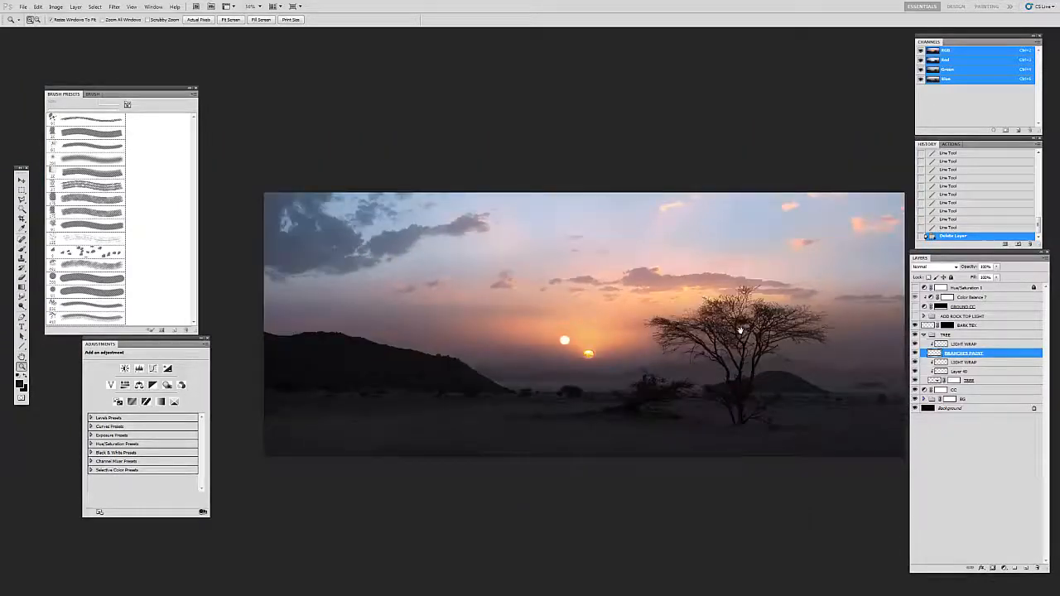
{"action": "left_click_drag", "start_coordinate": [747, 329], "coordinate": [740, 321]}
{"action": "left_click_drag", "start_coordinate": [714, 428], "coordinate": [692, 414]}
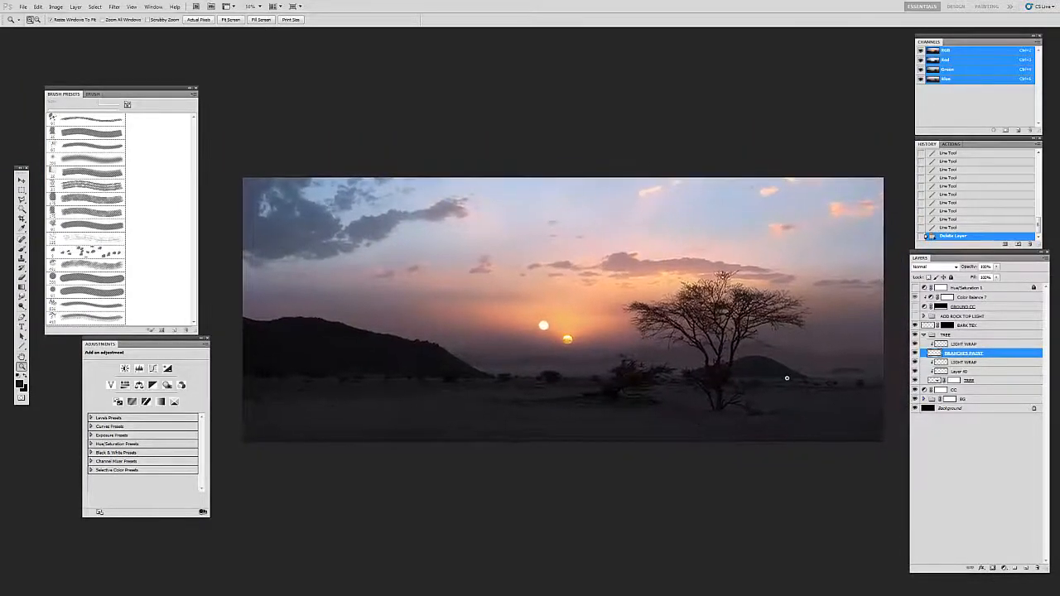
{"action": "left_click", "coordinate": [723, 420]}
{"action": "left_click_drag", "start_coordinate": [728, 420], "coordinate": [600, 458]}
{"action": "left_click", "coordinate": [672, 406], "text": "alt"}
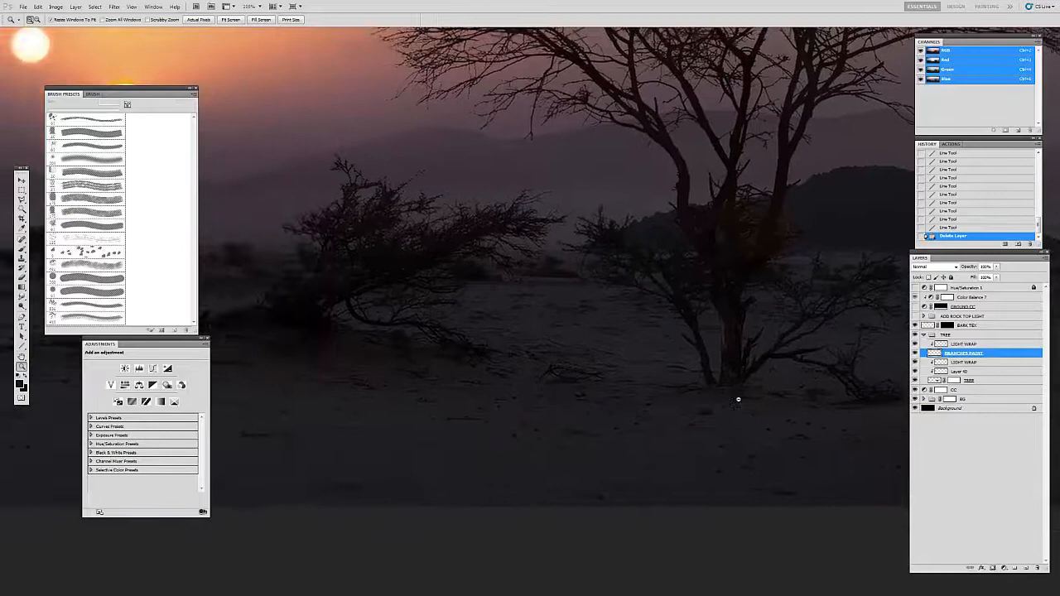
{"action": "left_click", "coordinate": [672, 419], "text": "alt"}
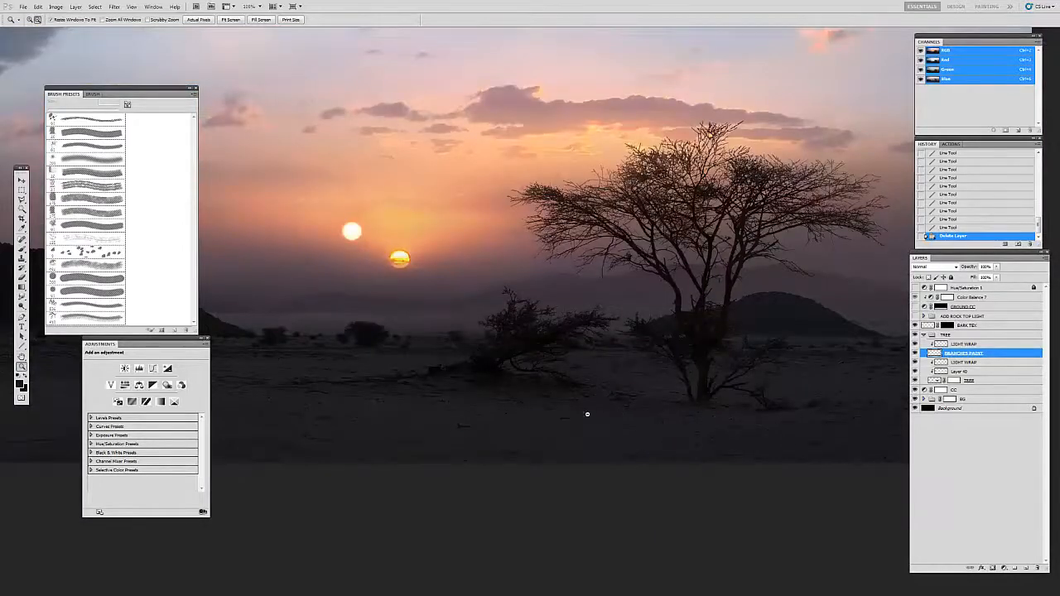
{"action": "left_click", "coordinate": [569, 414], "text": "alt"}
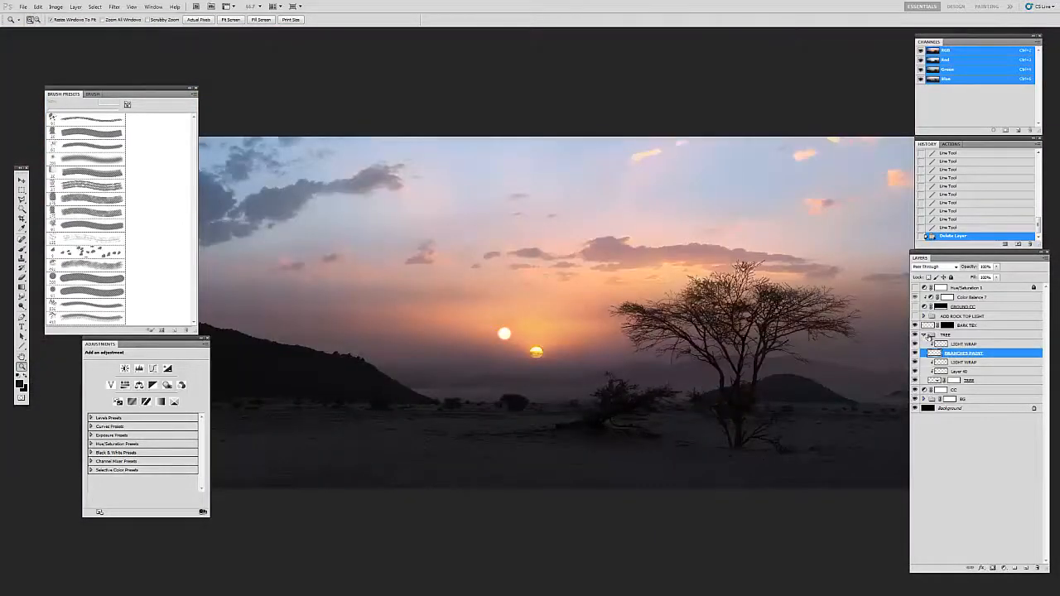
Step: Collapse the TREE group and add a new empty layer above BARK TEX
{"action": "left_click", "coordinate": [923, 334]}
{"action": "left_click", "coordinate": [929, 328]}
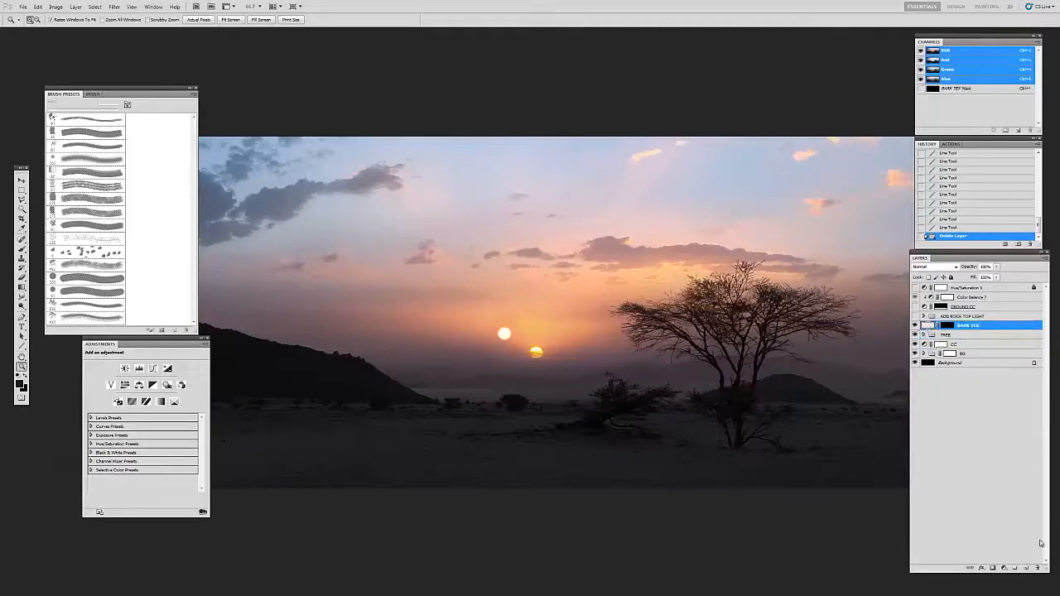
{"action": "left_click", "coordinate": [1026, 568]}
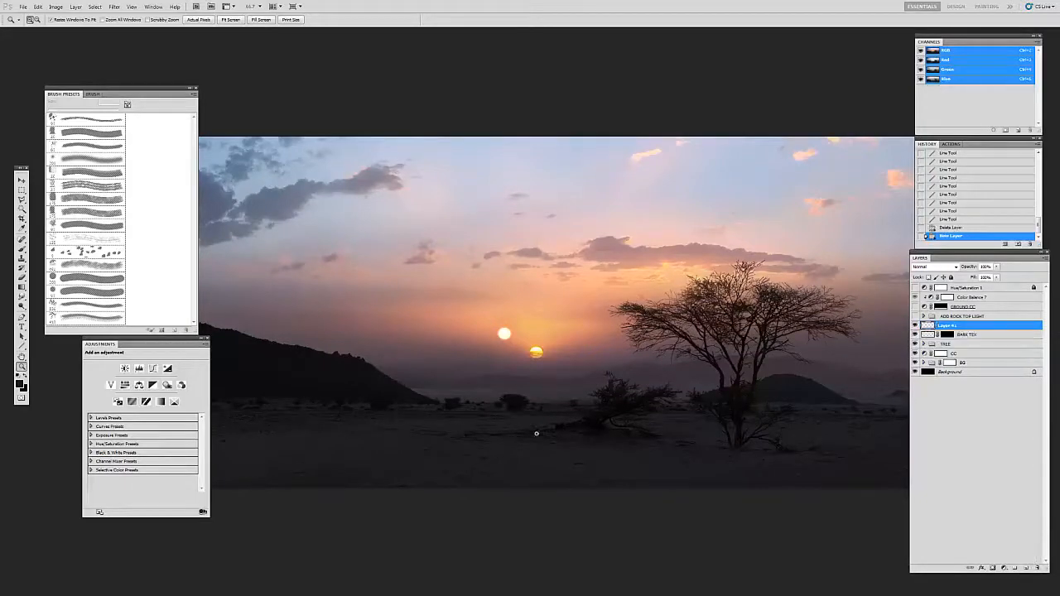
Step: Paint a dark contact shadow across the ground at the base of the tree trunk with a 20 px brush
{"action": "left_click", "coordinate": [537, 435]}
{"action": "left_click_drag", "start_coordinate": [750, 426], "coordinate": [388, 433]}
{"action": "left_click_drag", "start_coordinate": [481, 457], "coordinate": [525, 376]}
{"action": "left_click", "coordinate": [597, 412]}
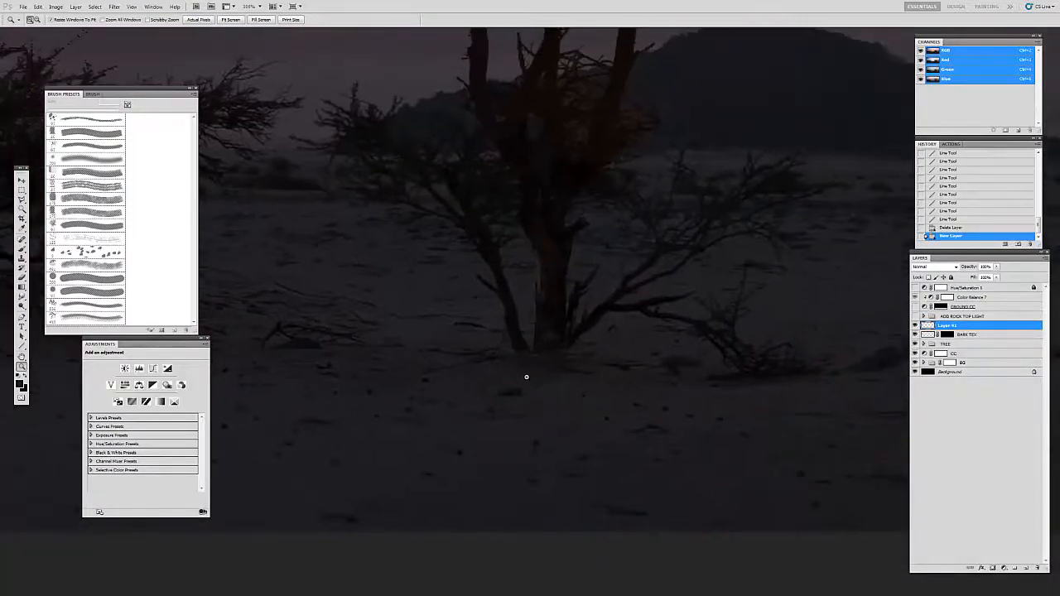
{"action": "key", "text": "b"}
{"action": "key", "text": "o"}
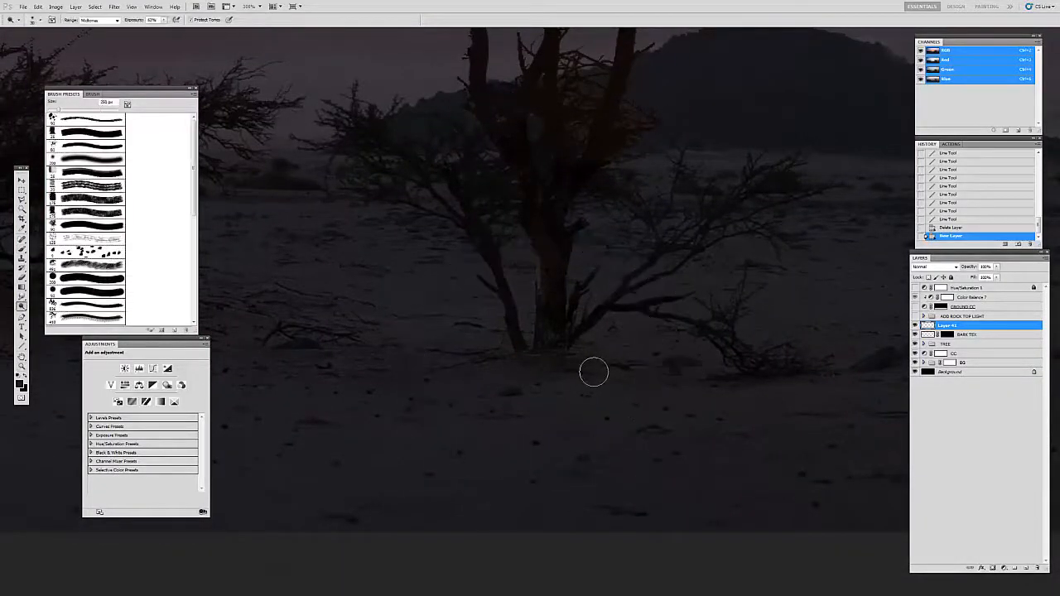
{"action": "key", "text": "i"}
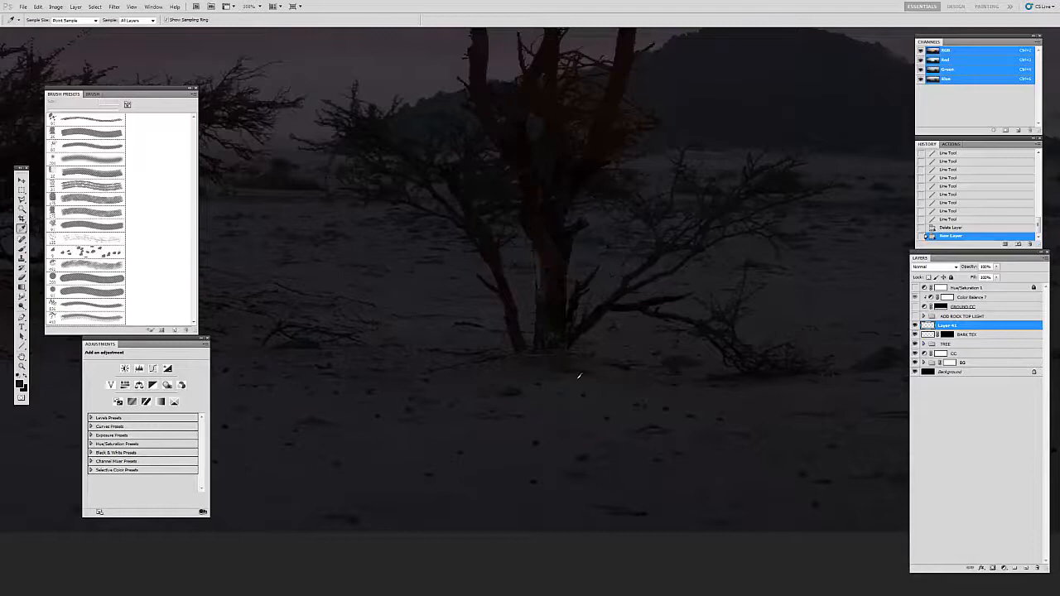
{"action": "key", "text": "b"}
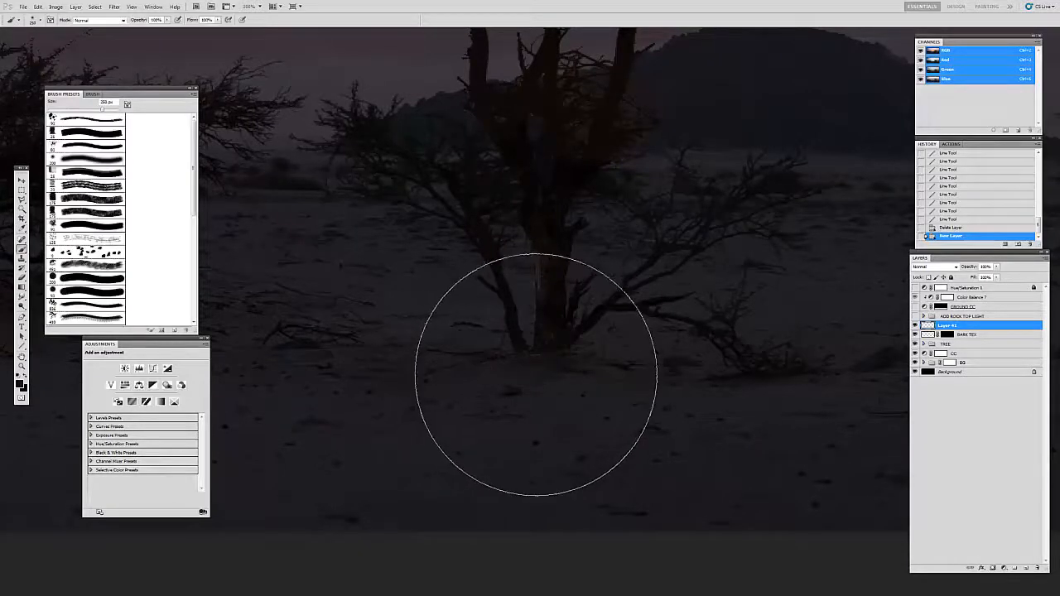
{"action": "key", "text": "bracketleft"}
{"action": "key", "text": "bracketleft"}
{"action": "key", "text": "bracketleft"}
{"action": "key", "text": "bracketleft"}
{"action": "key", "text": "bracketleft"}
{"action": "key", "text": "bracketleft"}
{"action": "key", "text": "bracketleft"}
{"action": "key", "text": "bracketleft"}
{"action": "key", "text": "bracketleft"}
{"action": "key", "text": "bracketleft"}
{"action": "key", "text": "bracketleft"}
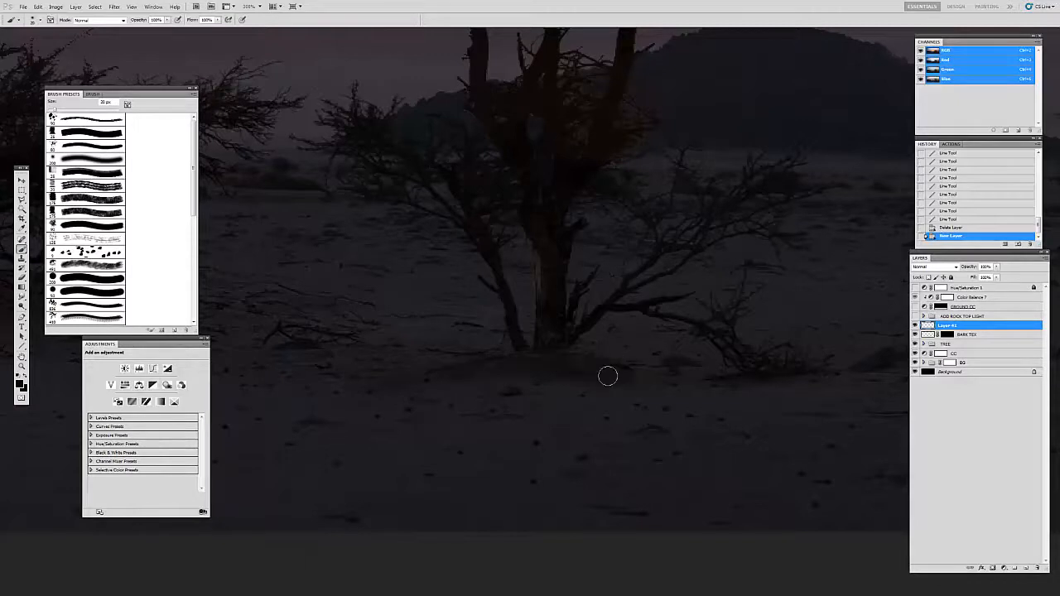
{"action": "left_click_drag", "start_coordinate": [404, 380], "coordinate": [708, 383]}
Step: Soften the lower edge of the painted ground shadow with an enlarged eraser
{"action": "key", "text": "e"}
{"action": "key", "text": "bracketright"}
{"action": "key", "text": "bracketright"}
{"action": "key", "text": "bracketright"}
{"action": "key", "text": "bracketright"}
{"action": "key", "text": "bracketright"}
{"action": "key", "text": "bracketright"}
{"action": "left_click_drag", "start_coordinate": [422, 392], "coordinate": [494, 395]}
{"action": "mouse_move", "coordinate": [513, 400]}
{"action": "left_mouse_down"}
{"action": "mouse_move", "coordinate": [602, 410]}
{"action": "mouse_move", "coordinate": [683, 391]}
{"action": "left_mouse_up"}
{"action": "mouse_move", "coordinate": [691, 390]}
{"action": "left_mouse_down"}
{"action": "mouse_move", "coordinate": [709, 390]}
{"action": "mouse_move", "coordinate": [588, 415]}
{"action": "left_mouse_up"}
Step: Check the ground shadow under the tree against the whole painting and up close
{"action": "key", "text": "z"}
{"action": "left_click", "coordinate": [538, 401], "text": "alt"}
{"action": "left_click", "coordinate": [573, 424], "text": "alt"}
{"action": "left_click", "coordinate": [621, 428], "text": "alt"}
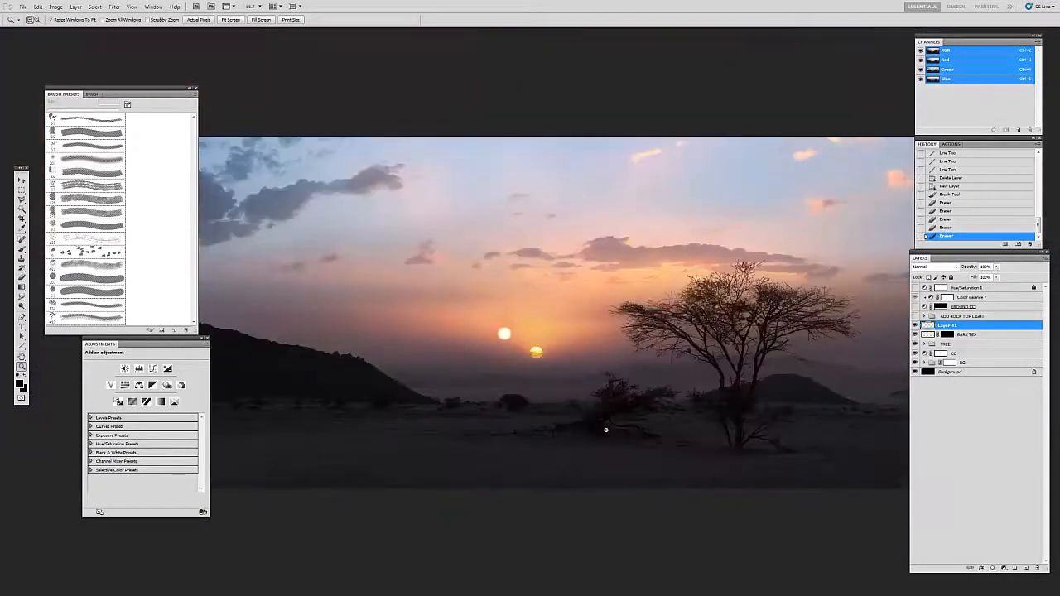
{"action": "left_click_drag", "start_coordinate": [734, 473], "coordinate": [665, 446]}
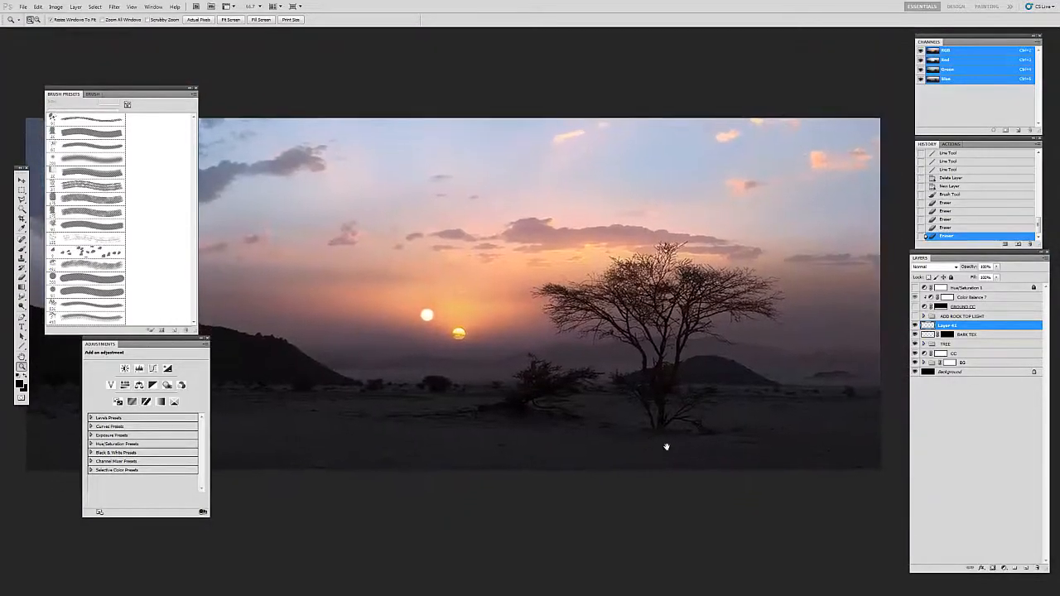
{"action": "left_click", "coordinate": [679, 443]}
{"action": "left_click", "coordinate": [679, 443]}
{"action": "left_click", "coordinate": [679, 443]}
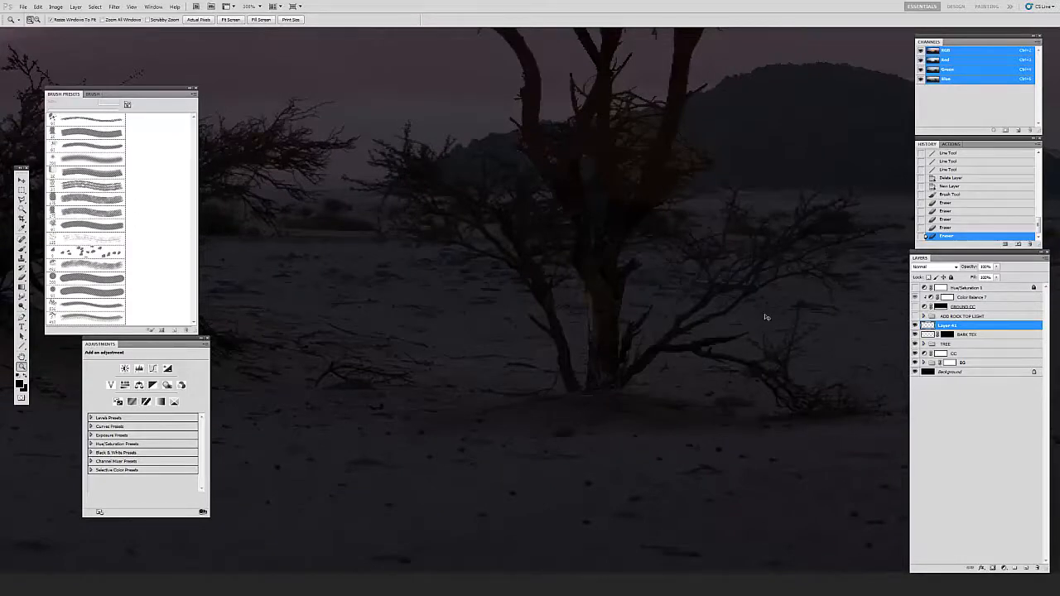
Step: Hide the layer containing the painted ground shadow
{"action": "key", "text": "ctrl+a"}
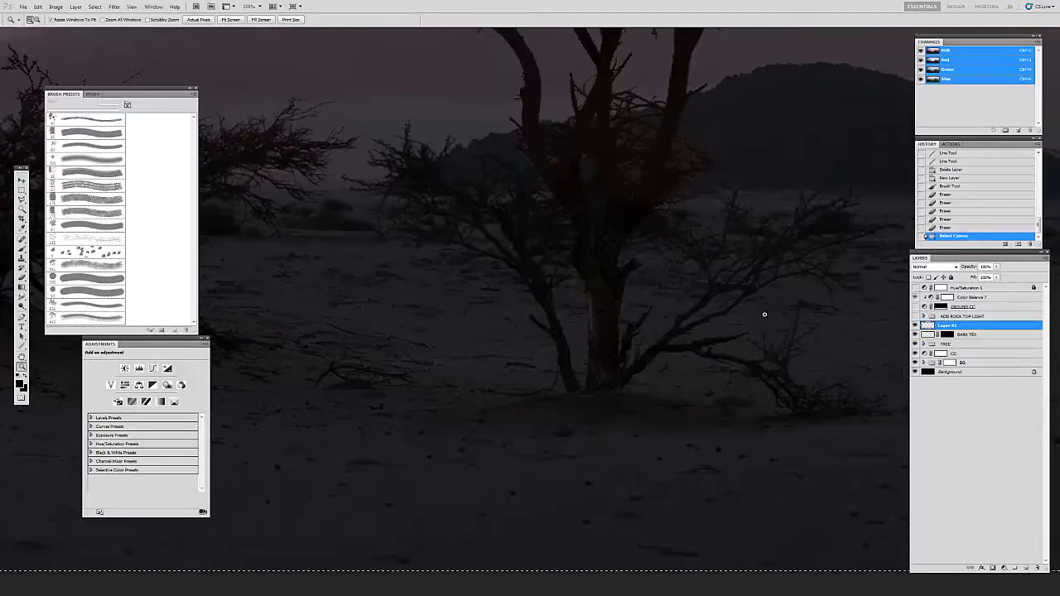
{"action": "key", "text": "ctrl+d"}
{"action": "left_click", "coordinate": [915, 325]}
Step: Add a Curves adjustment above BARK TEX with its white point lowered to an output of about 190, and invert its mask to black
{"action": "left_click", "coordinate": [927, 335]}
{"action": "left_click", "coordinate": [1005, 570]}
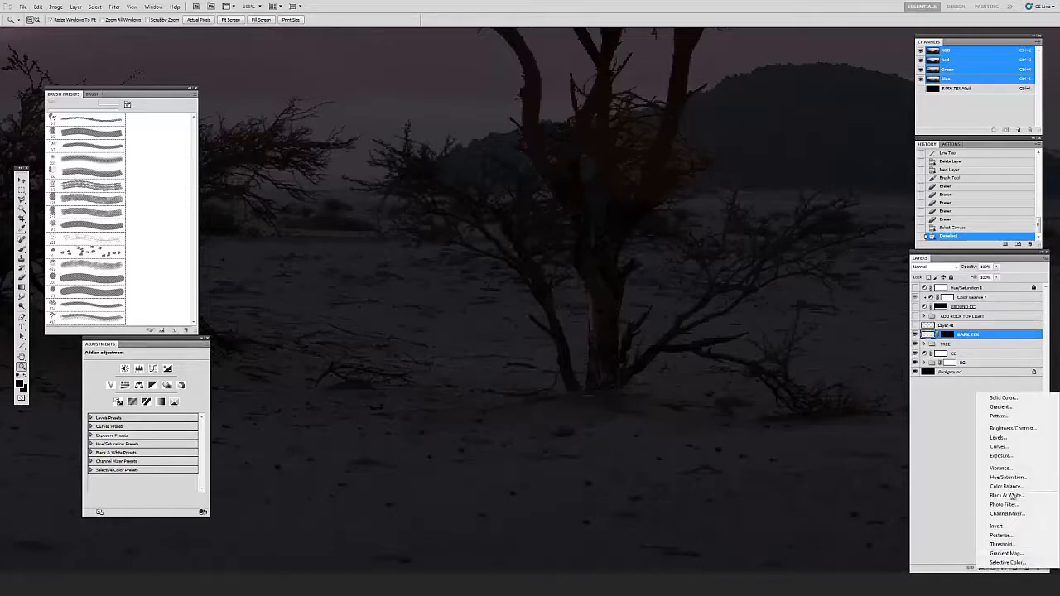
{"action": "left_click", "coordinate": [1009, 451]}
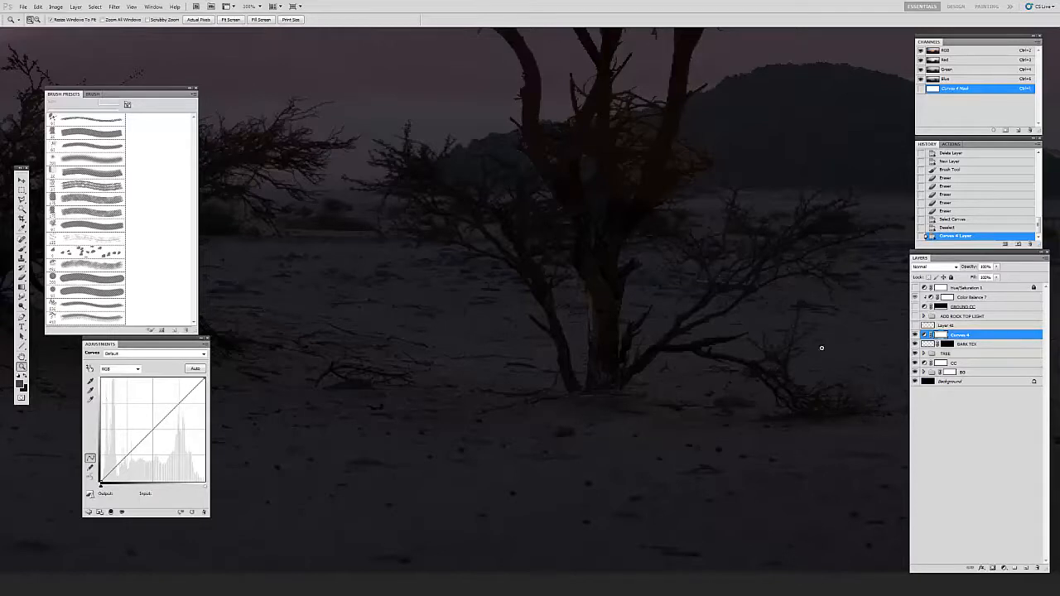
{"action": "left_click_drag", "start_coordinate": [201, 379], "coordinate": [211, 418]}
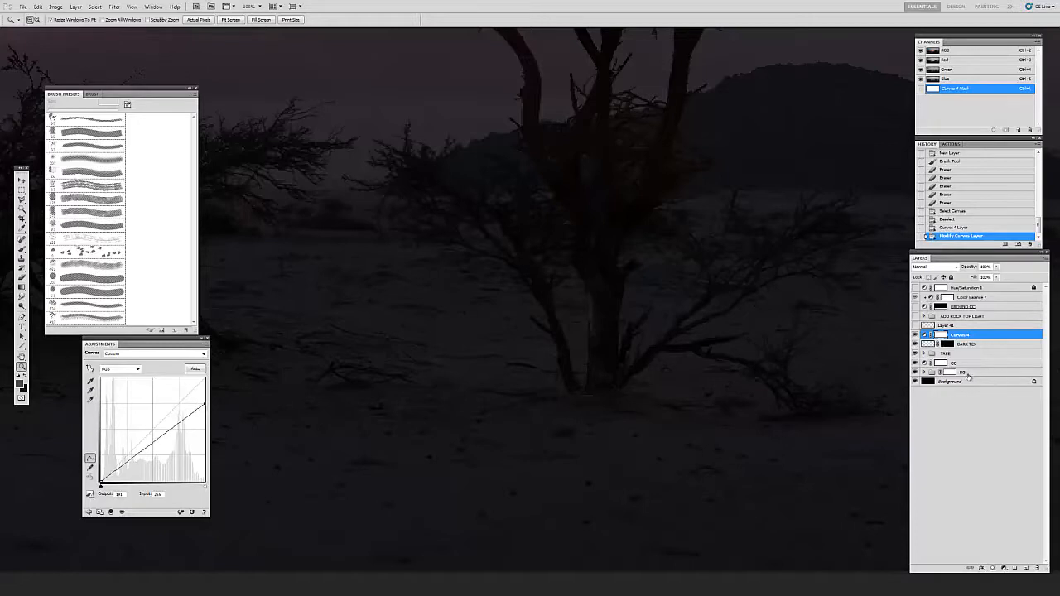
{"action": "key", "text": "ctrl+i"}
Step: Paint white on the Curves mask with a small brush to darken the ground around the base of the trunk
{"action": "key", "text": "b"}
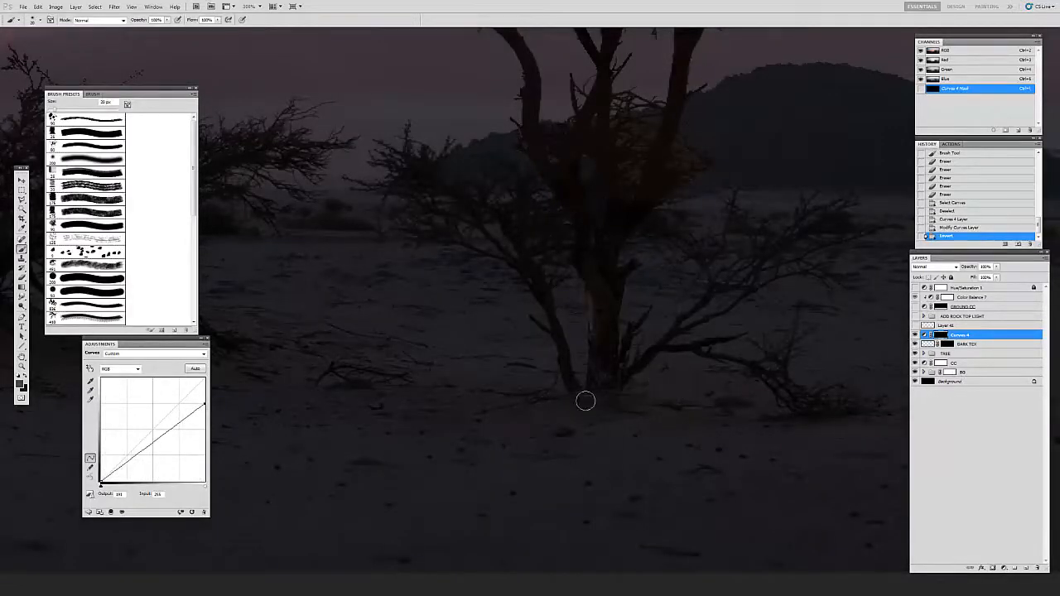
{"action": "key", "text": "bracketleft"}
{"action": "key", "text": "bracketleft"}
{"action": "key", "text": "x"}
{"action": "left_click_drag", "start_coordinate": [575, 410], "coordinate": [631, 412]}
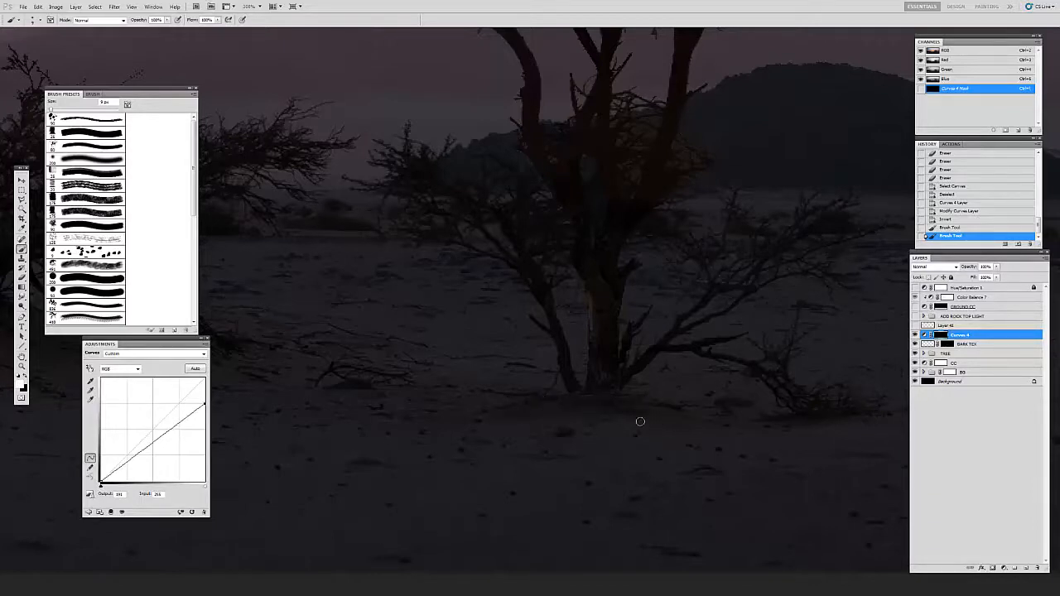
{"action": "mouse_move", "coordinate": [502, 423]}
{"action": "left_mouse_down"}
{"action": "mouse_move", "coordinate": [699, 428]}
{"action": "mouse_move", "coordinate": [671, 415]}
{"action": "mouse_move", "coordinate": [752, 423]}
{"action": "left_mouse_up"}
Step: Paint black on the Curves mask with a 40 px brush to soften the lower edge of the ground shadow
{"action": "key", "text": "x"}
{"action": "key", "text": "bracketright"}
{"action": "key", "text": "bracketright"}
{"action": "key", "text": "bracketright"}
{"action": "key", "text": "bracketright"}
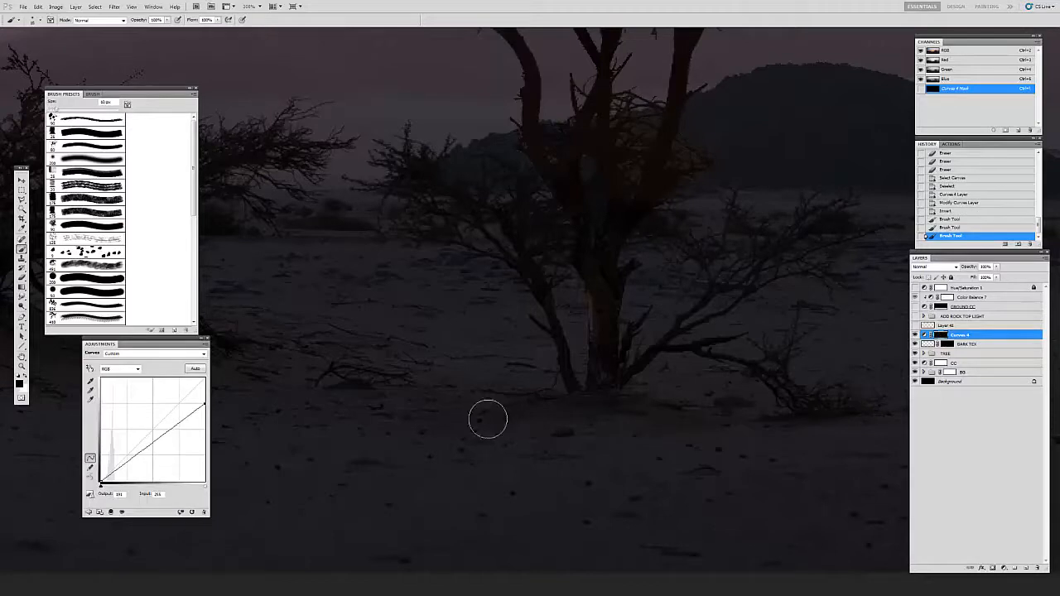
{"action": "left_click_drag", "start_coordinate": [716, 446], "coordinate": [614, 433]}
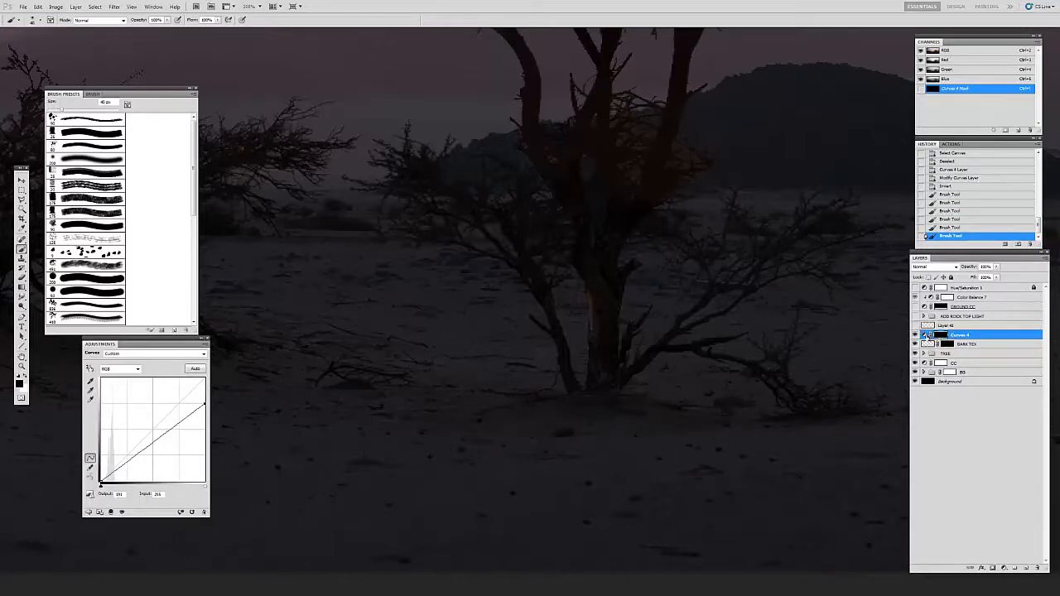
Step: Try lowering the Red curve's white point to an output of about 241 in the ground shadow's Curves adjustment
{"action": "left_click", "coordinate": [136, 369]}
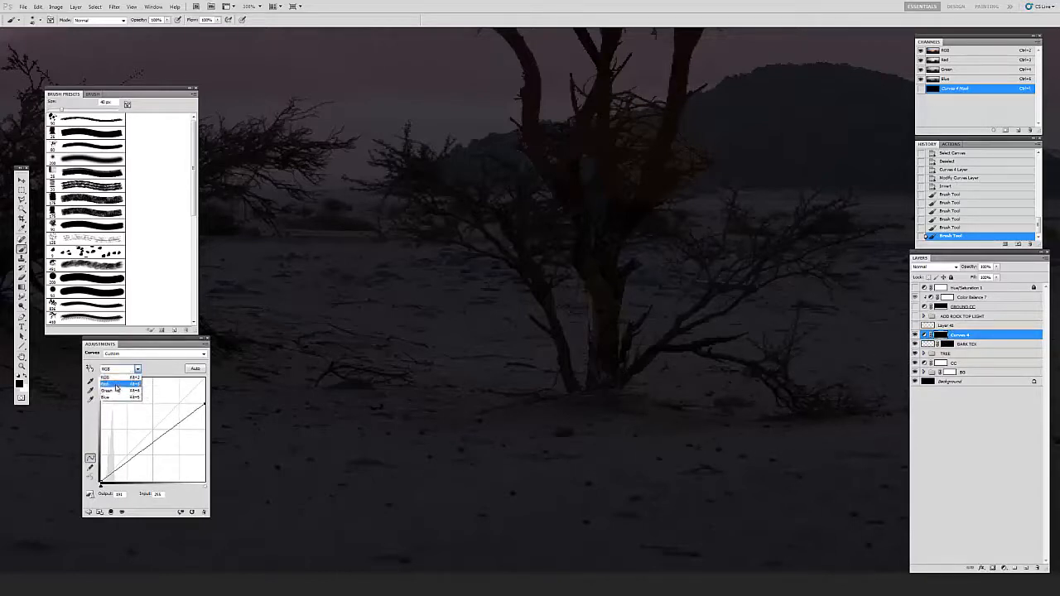
{"action": "left_click", "coordinate": [116, 385]}
{"action": "mouse_move", "coordinate": [204, 380]}
{"action": "left_mouse_down"}
{"action": "mouse_move", "coordinate": [218, 433]}
{"action": "mouse_move", "coordinate": [207, 382]}
{"action": "left_mouse_up"}
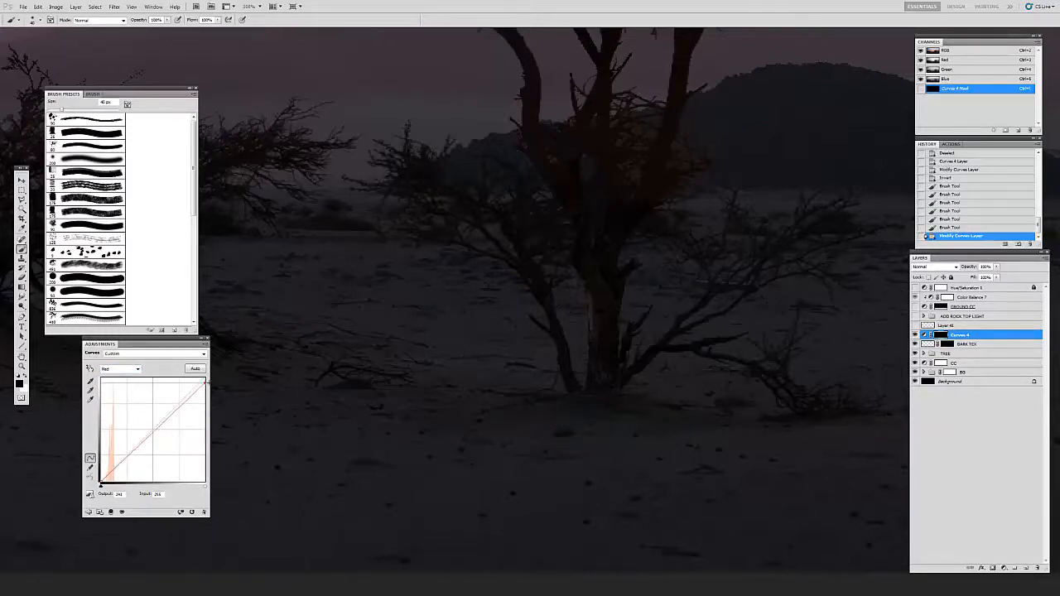
Step: Try raising the midpoint of the Blue curve slightly, and remove the added point again
{"action": "left_click", "coordinate": [124, 368]}
{"action": "left_click", "coordinate": [124, 389]}
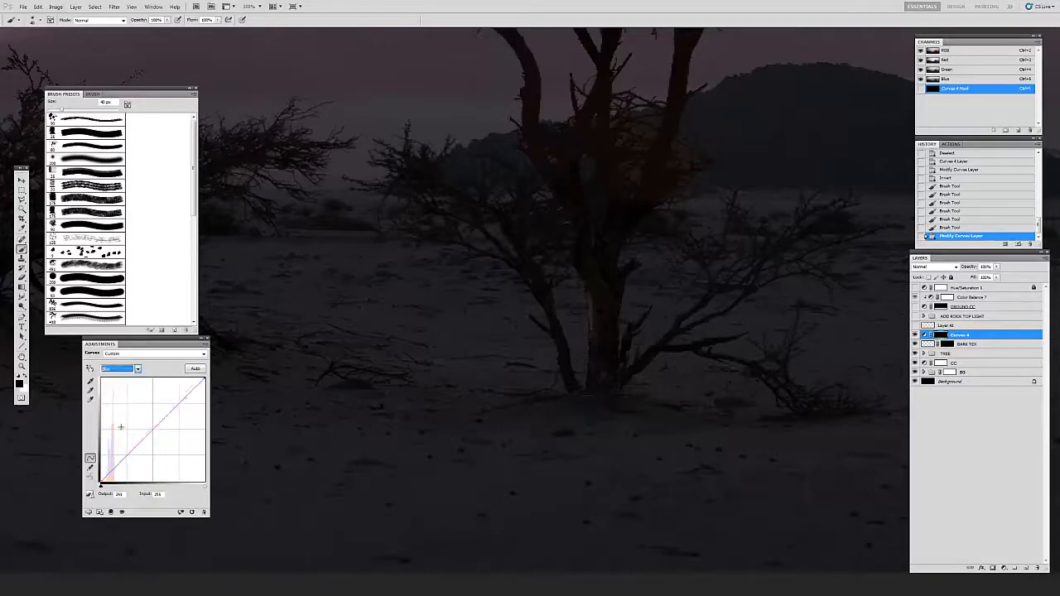
{"action": "left_click_drag", "start_coordinate": [153, 432], "coordinate": [150, 428]}
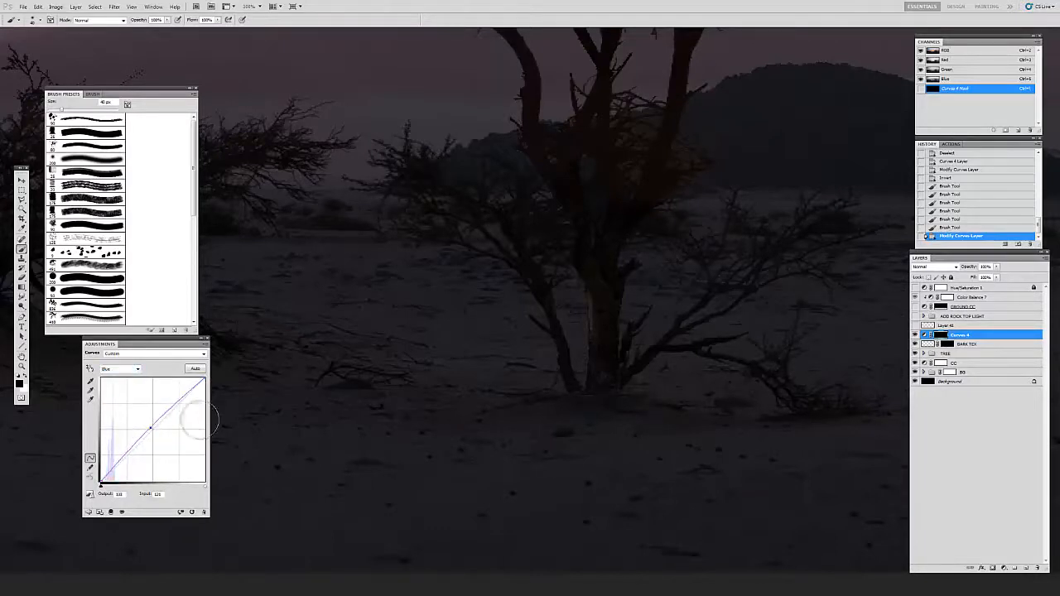
{"action": "left_click_drag", "start_coordinate": [828, 428], "coordinate": [612, 407]}
{"action": "key", "text": "v"}
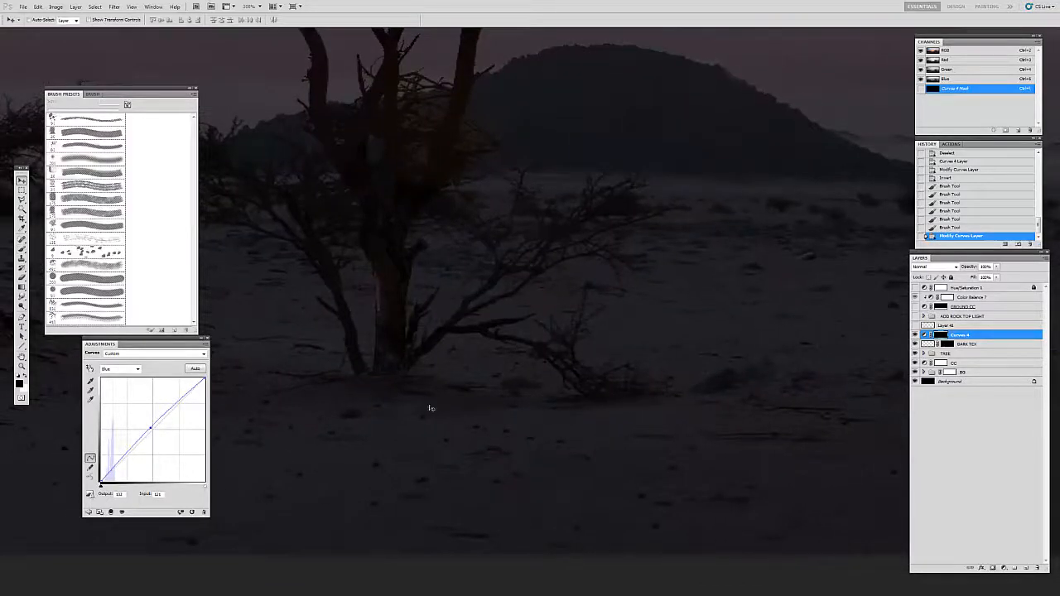
{"action": "left_click_drag", "start_coordinate": [150, 427], "coordinate": [155, 375]}
Step: Check the composite RGB curve and reset the Red curve's white point to full output
{"action": "left_click", "coordinate": [138, 371]}
{"action": "left_click", "coordinate": [106, 378]}
{"action": "left_click", "coordinate": [135, 370]}
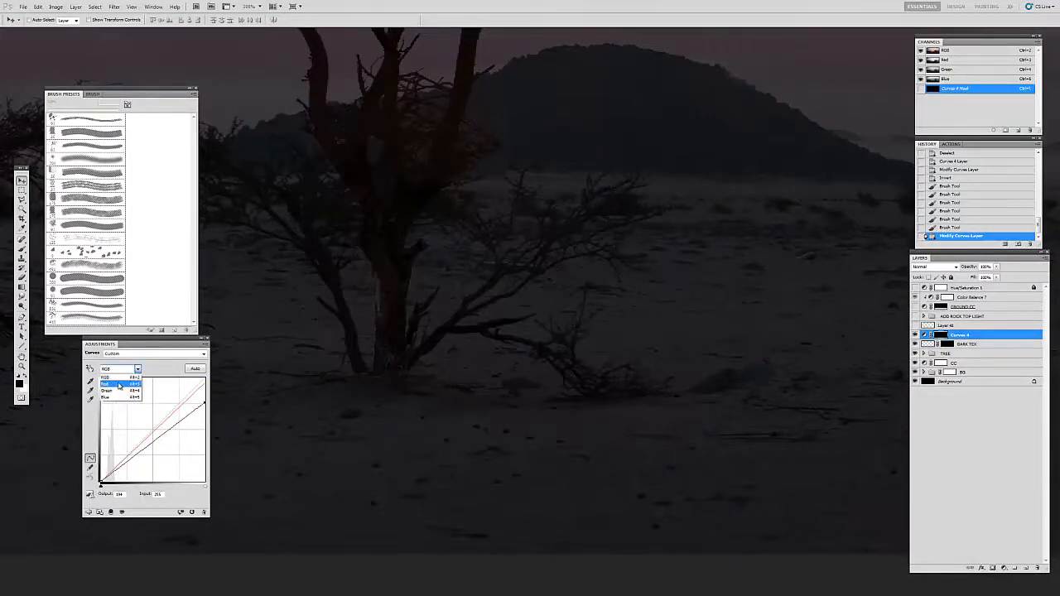
{"action": "left_click", "coordinate": [133, 372]}
{"action": "mouse_move", "coordinate": [204, 403]}
{"action": "left_mouse_down"}
{"action": "mouse_move", "coordinate": [188, 483]}
{"action": "mouse_move", "coordinate": [204, 391]}
{"action": "left_mouse_up"}
{"action": "left_click", "coordinate": [120, 369]}
{"action": "left_click", "coordinate": [120, 378]}
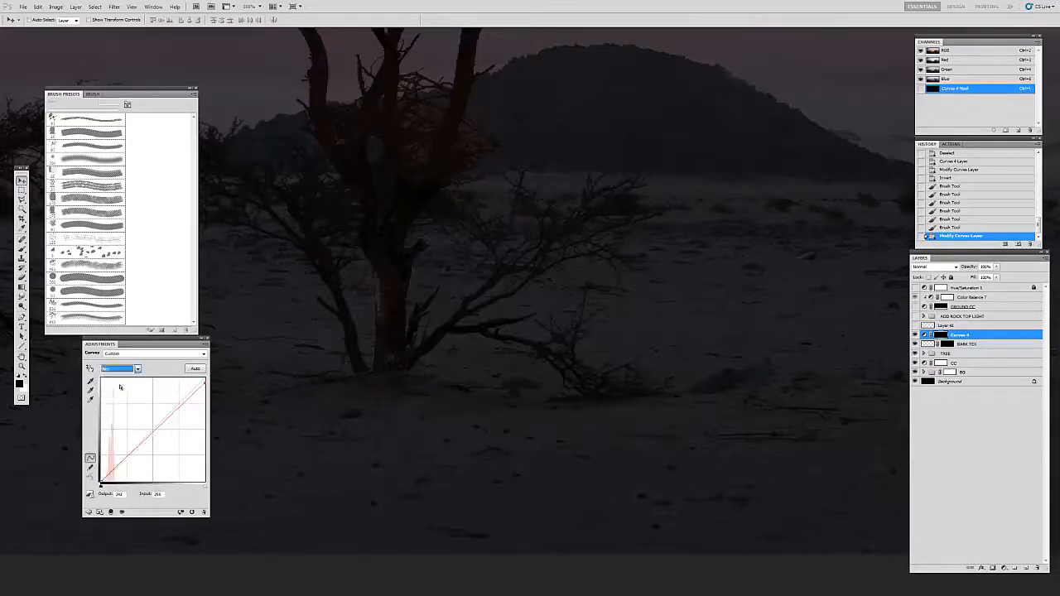
{"action": "left_click_drag", "start_coordinate": [205, 385], "coordinate": [205, 380]}
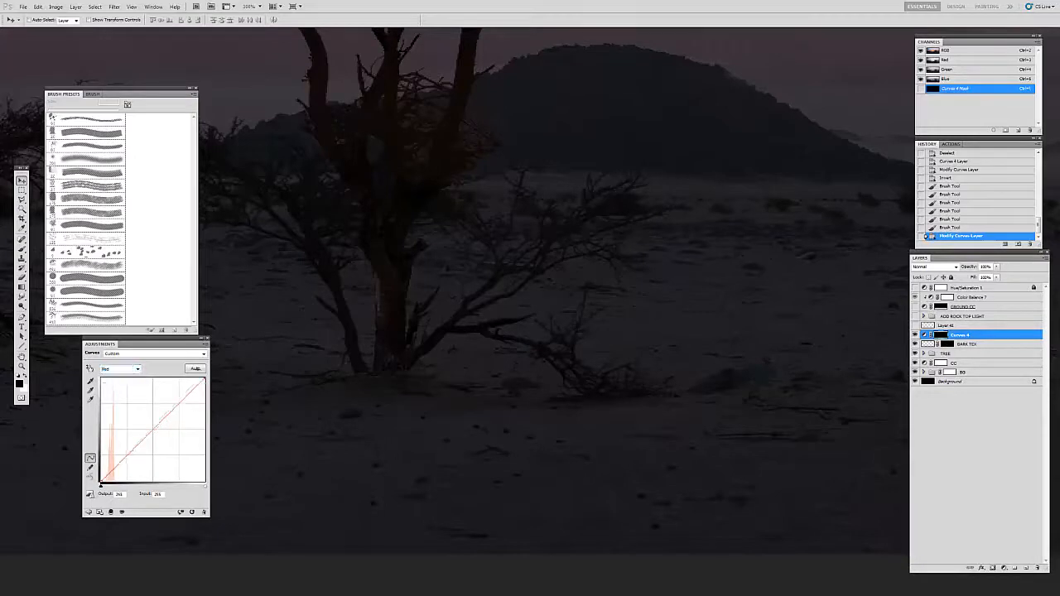
Step: Try raising the midpoint of the Red curve slightly, and take the point off the curve
{"action": "left_click", "coordinate": [153, 428]}
{"action": "left_click_drag", "start_coordinate": [515, 355], "coordinate": [631, 311]}
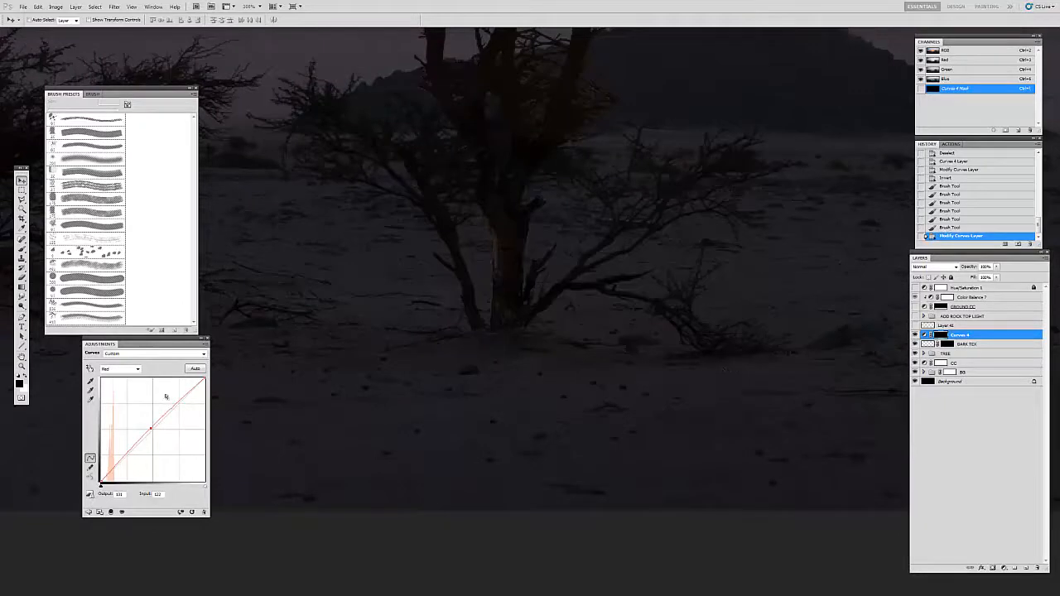
{"action": "left_click_drag", "start_coordinate": [151, 428], "coordinate": [249, 361]}
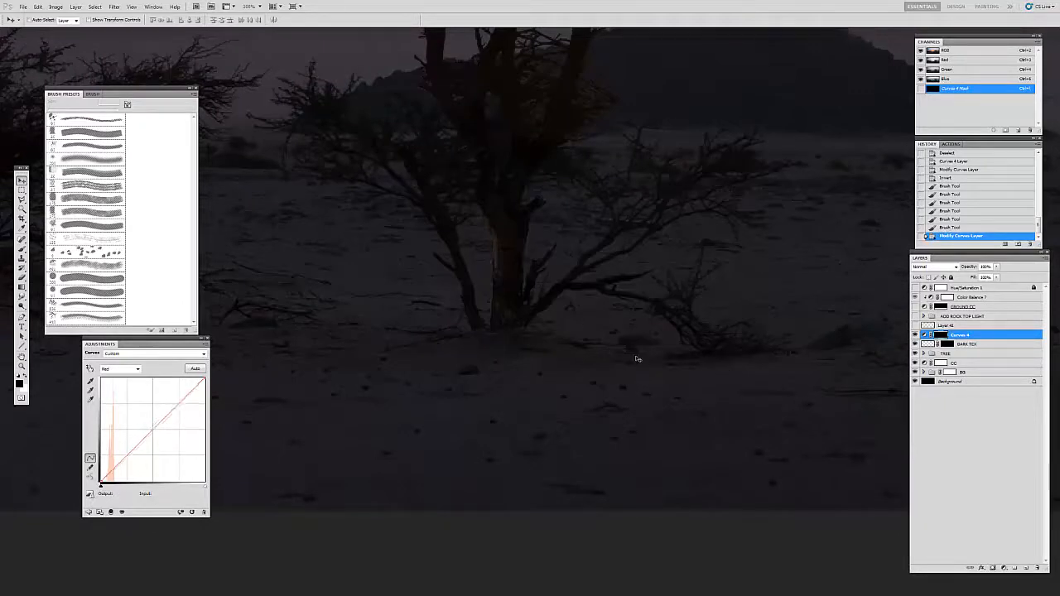
Step: Adjust the composite curve's white point and slightly lower the Green curve's white point to match the shadow's tint to the ground
{"action": "left_click_drag", "start_coordinate": [649, 371], "coordinate": [878, 369]}
{"action": "left_click_drag", "start_coordinate": [389, 363], "coordinate": [653, 395]}
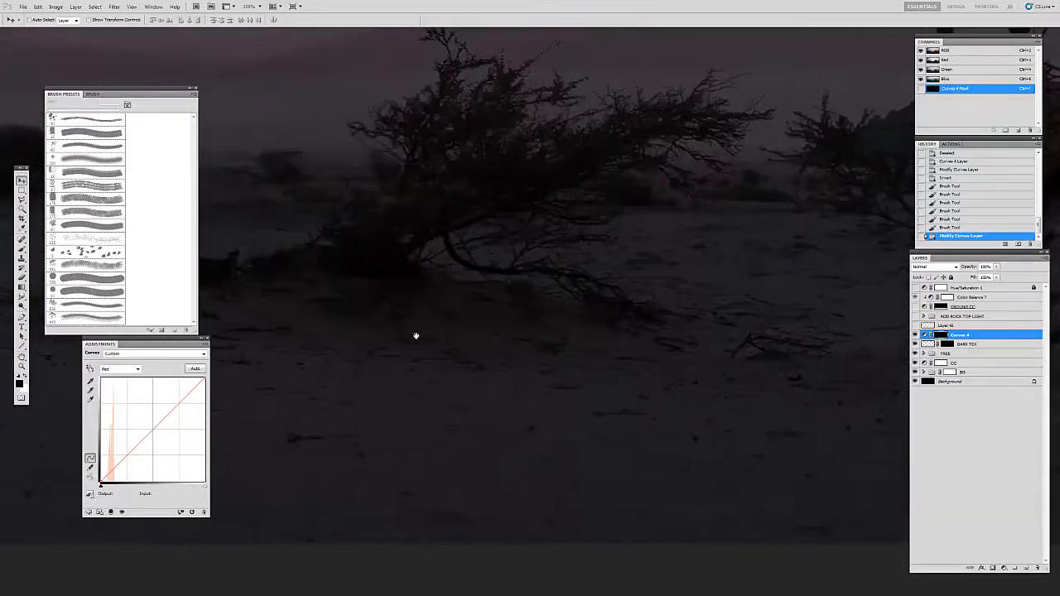
{"action": "left_click_drag", "start_coordinate": [440, 330], "coordinate": [514, 337]}
{"action": "left_click_drag", "start_coordinate": [681, 362], "coordinate": [593, 378]}
{"action": "left_click", "coordinate": [118, 370]}
{"action": "left_click", "coordinate": [114, 365]}
{"action": "left_click_drag", "start_coordinate": [205, 380], "coordinate": [208, 405]}
{"action": "left_click", "coordinate": [136, 369]}
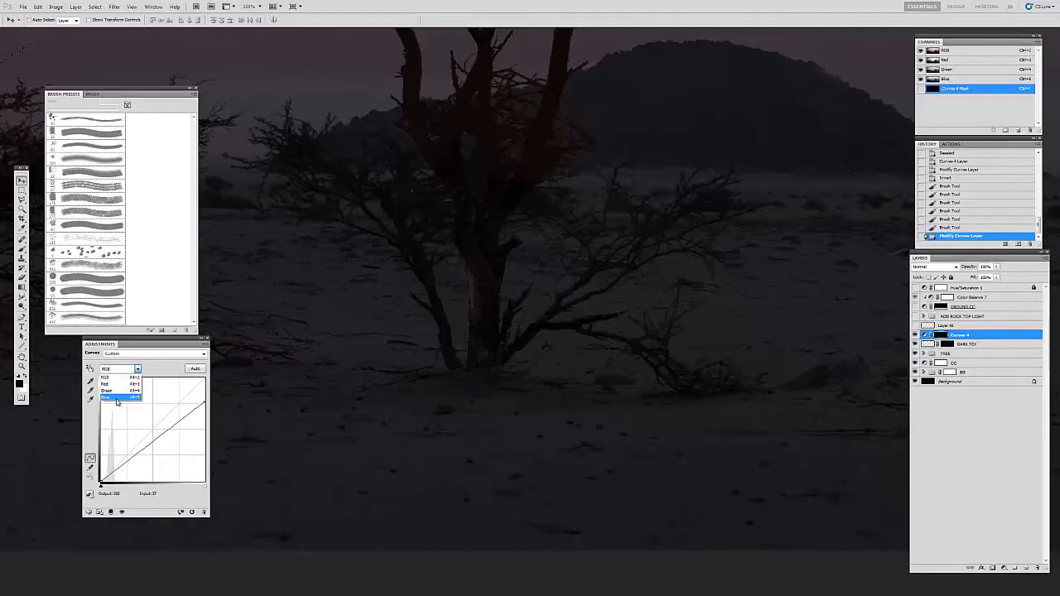
{"action": "left_click", "coordinate": [116, 390]}
{"action": "mouse_move", "coordinate": [205, 379]}
{"action": "left_mouse_down"}
{"action": "mouse_move", "coordinate": [228, 434]}
{"action": "mouse_move", "coordinate": [206, 382]}
{"action": "left_mouse_up"}
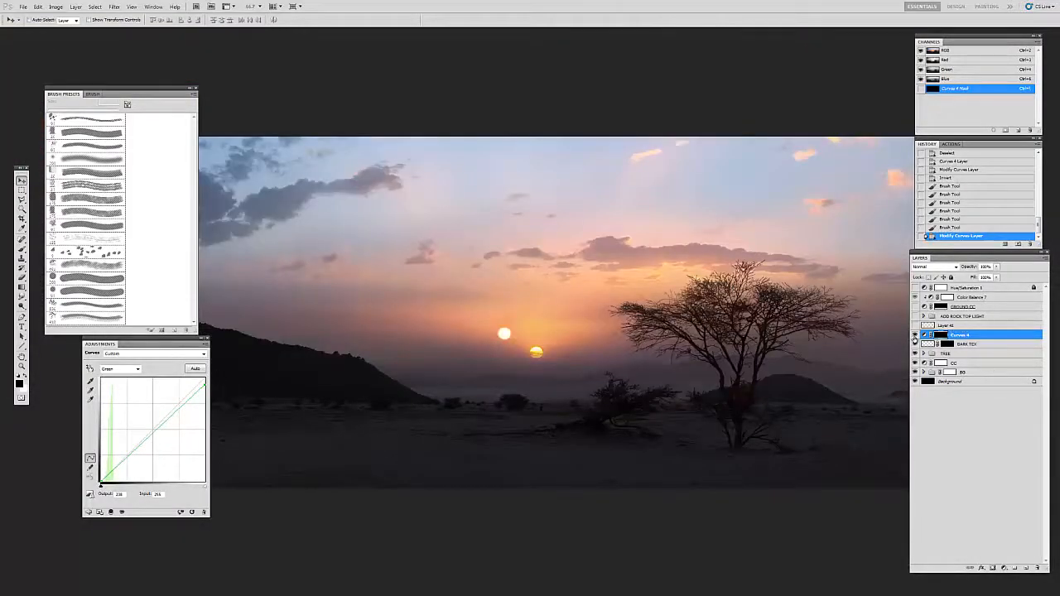
Step: Hide and show Curves 4 to compare the ground around the trunk with and without the shadow
{"action": "left_click", "coordinate": [914, 334]}
{"action": "key", "text": "z"}
{"action": "left_click", "coordinate": [742, 459]}
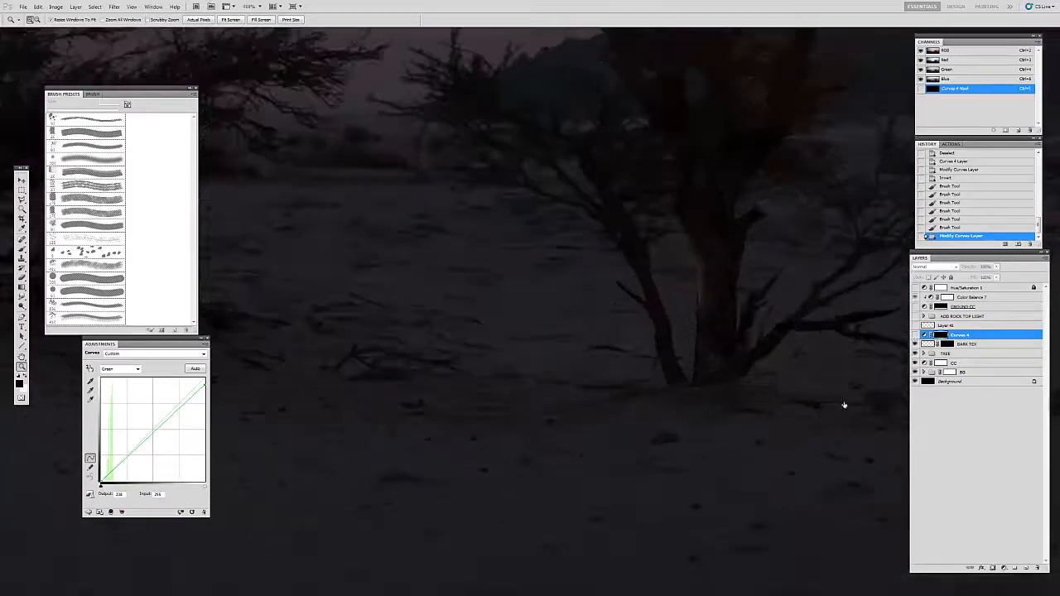
{"action": "left_click", "coordinate": [922, 344]}
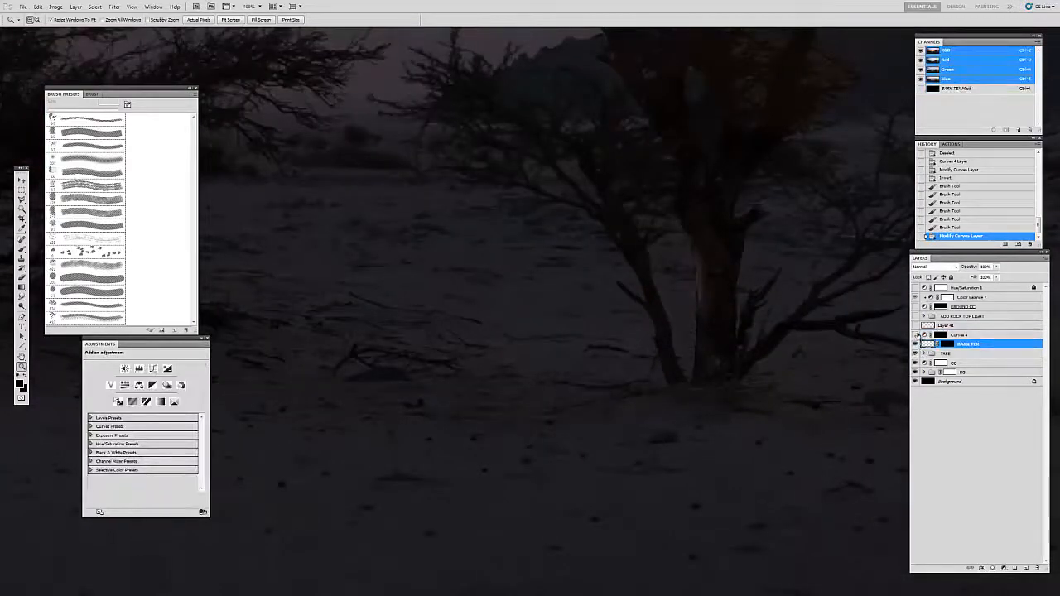
{"action": "left_click_drag", "start_coordinate": [781, 428], "coordinate": [585, 426]}
{"action": "key", "text": "v"}
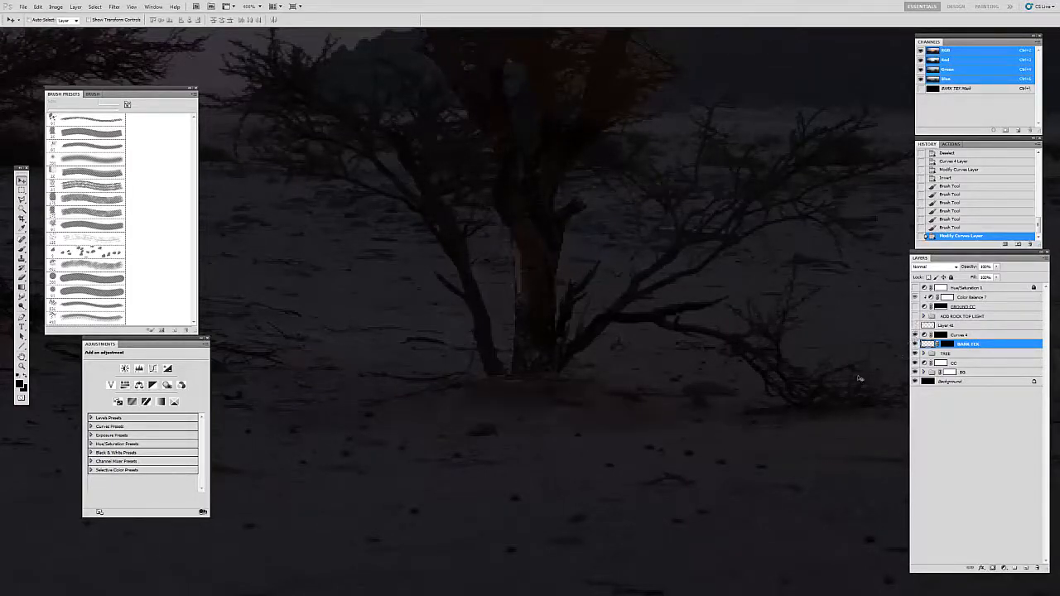
Step: Delete the hidden Layer 41 above the Curves 4 adjustment
{"action": "left_click", "coordinate": [931, 334]}
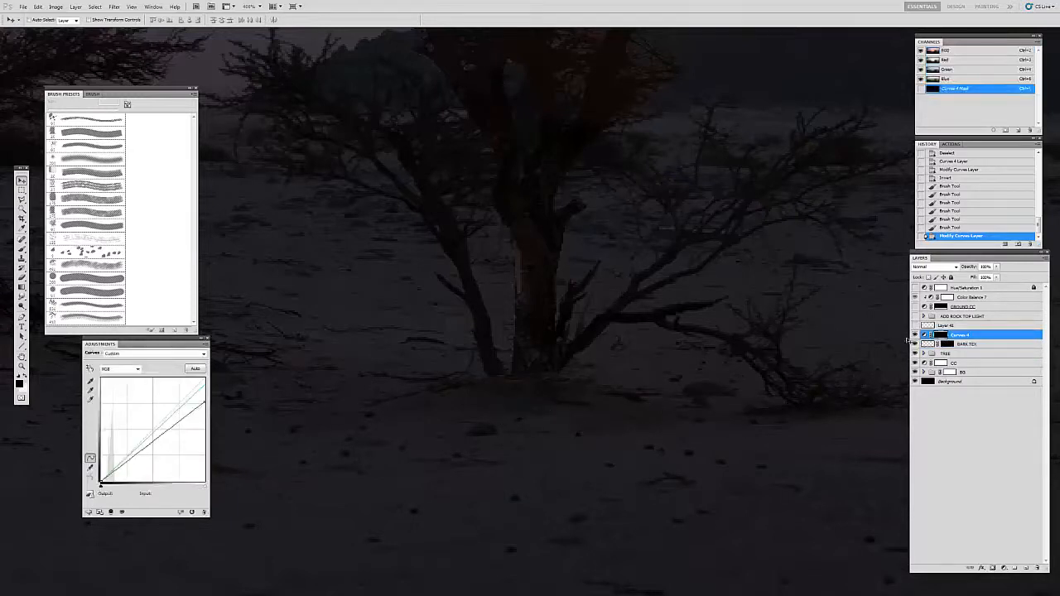
{"action": "left_click", "coordinate": [921, 326]}
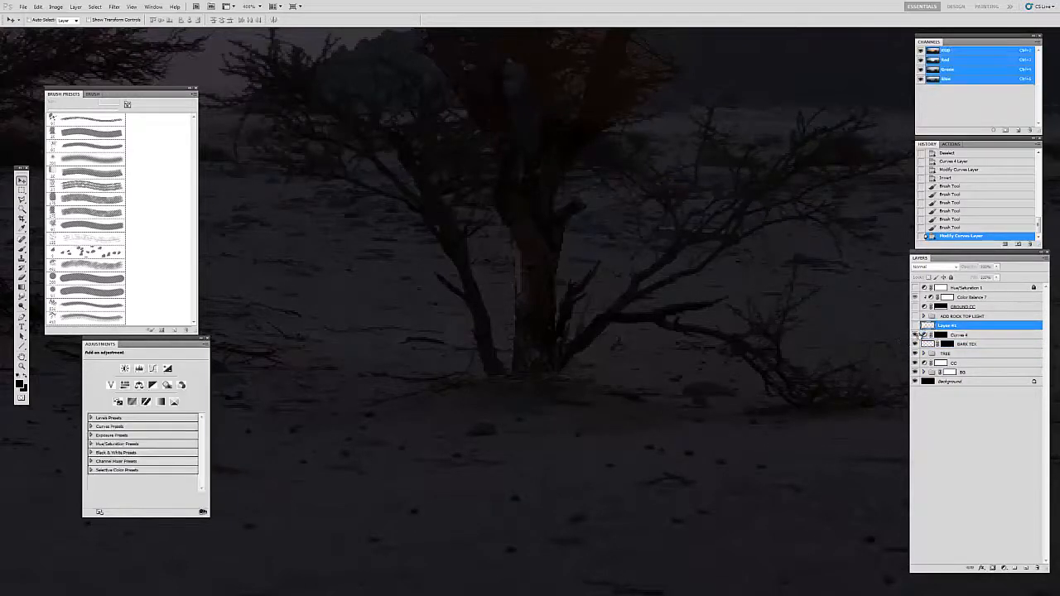
{"action": "key", "text": "Delete"}
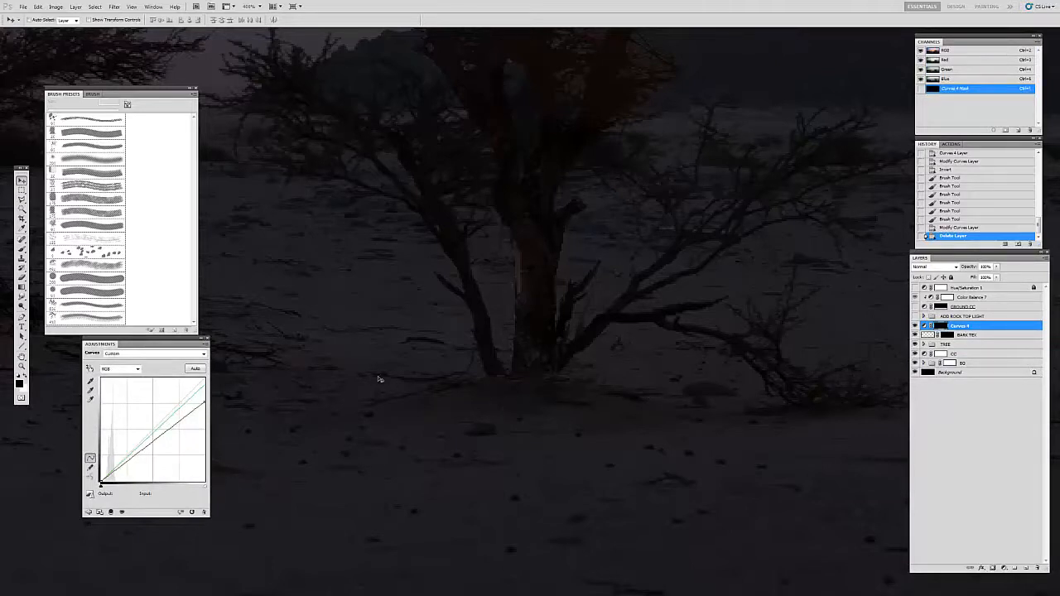
Step: Compare the tree's ground shadow with Curves 4 on and off, both up close and in the wider scene
{"action": "key", "text": "z"}
{"action": "left_click", "coordinate": [594, 350], "text": "alt"}
{"action": "left_click", "coordinate": [591, 351], "text": "alt"}
{"action": "key", "text": "h"}
{"action": "left_click_drag", "start_coordinate": [553, 360], "coordinate": [621, 431]}
{"action": "key", "text": "v"}
{"action": "left_click_drag", "start_coordinate": [792, 407], "coordinate": [831, 334]}
{"action": "left_click", "coordinate": [914, 326]}
{"action": "key", "text": "z"}
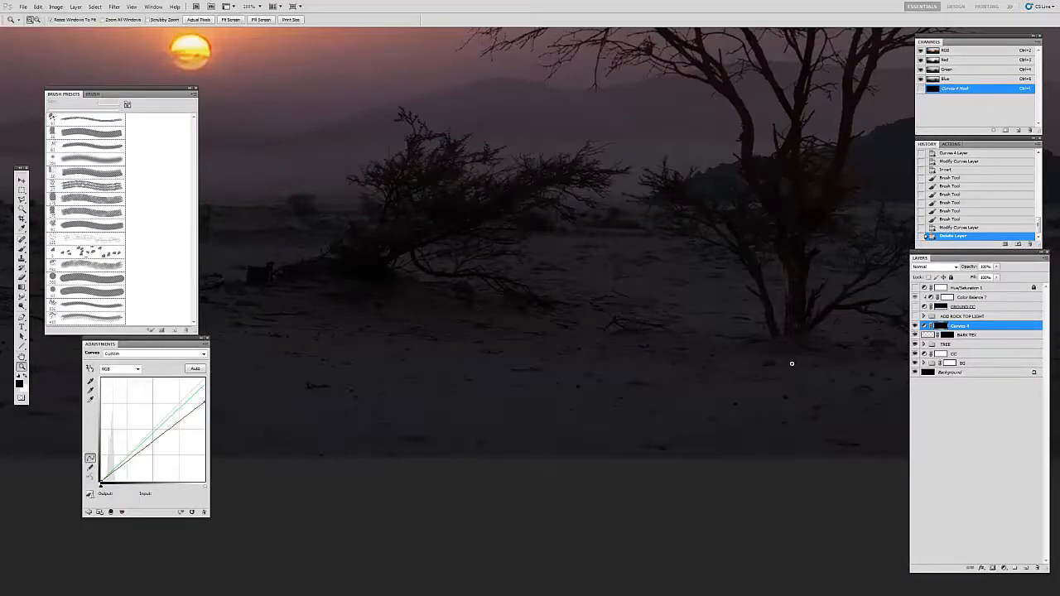
{"action": "key", "text": "ctrl+1"}
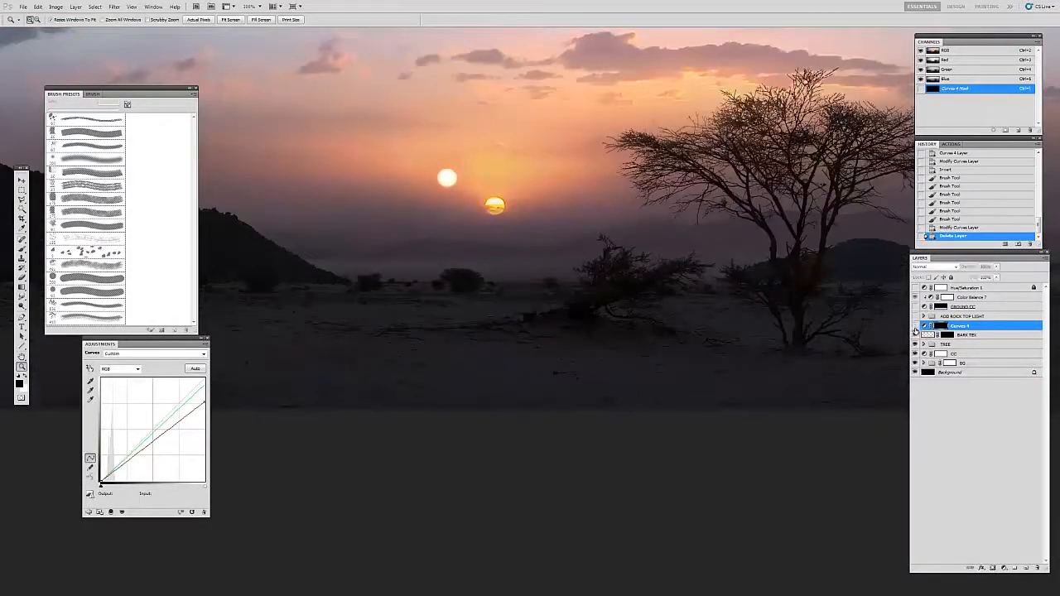
{"action": "left_click_drag", "start_coordinate": [828, 374], "coordinate": [703, 374]}
{"action": "left_click_drag", "start_coordinate": [820, 463], "coordinate": [580, 364]}
Step: Refine the Curves 4 mask with a 40 px brush, painting black below the shadow and white around the base of the trunk
{"action": "left_click", "coordinate": [572, 369], "text": "ctrl"}
{"action": "left_click", "coordinate": [570, 369], "text": "ctrl"}
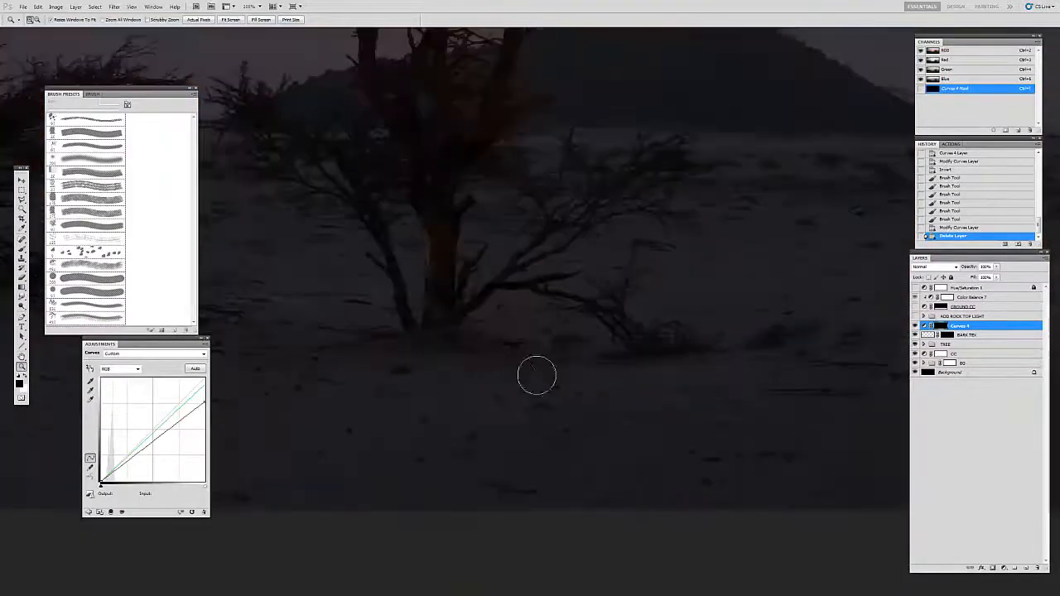
{"action": "left_click_drag", "start_coordinate": [491, 377], "coordinate": [580, 385]}
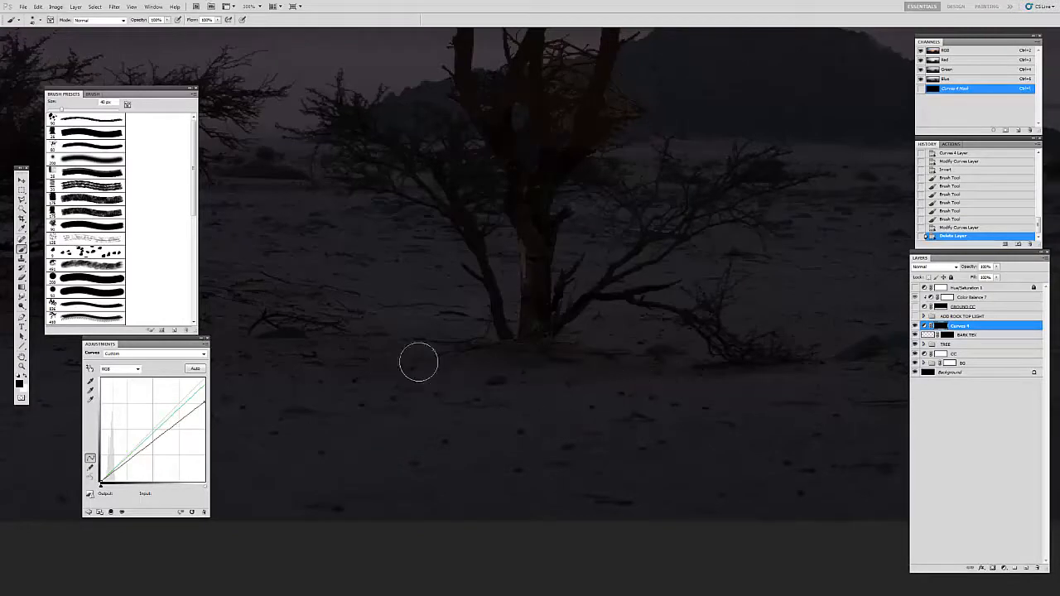
{"action": "left_click_drag", "start_coordinate": [633, 406], "coordinate": [462, 404]}
{"action": "key", "text": "x"}
{"action": "left_click_drag", "start_coordinate": [512, 367], "coordinate": [640, 378]}
{"action": "key", "text": "z"}
{"action": "mouse_move", "coordinate": [513, 368]}
{"action": "left_mouse_down"}
{"action": "mouse_move", "coordinate": [468, 378]}
{"action": "mouse_move", "coordinate": [462, 365]}
{"action": "left_mouse_up"}
{"action": "left_click", "coordinate": [480, 379], "text": "alt"}
{"action": "left_click", "coordinate": [480, 378], "text": "alt"}
{"action": "key", "text": "h"}
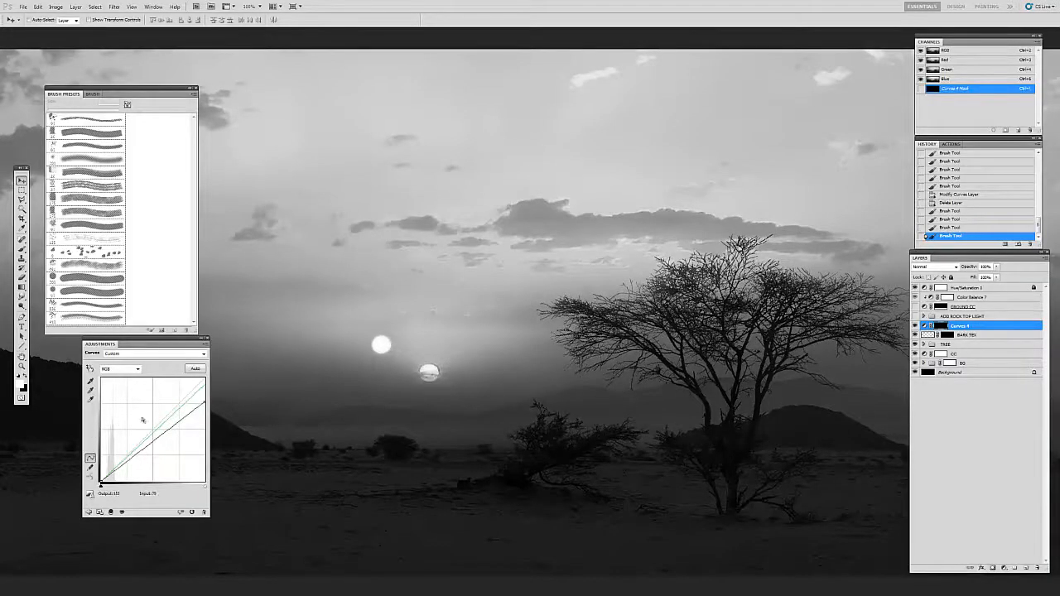
Step: Set the Curves 4 composite white point to an output of about 222 in the grayscale check view, and hide Hue/Saturation 1
{"action": "left_click_drag", "start_coordinate": [201, 402], "coordinate": [204, 444]}
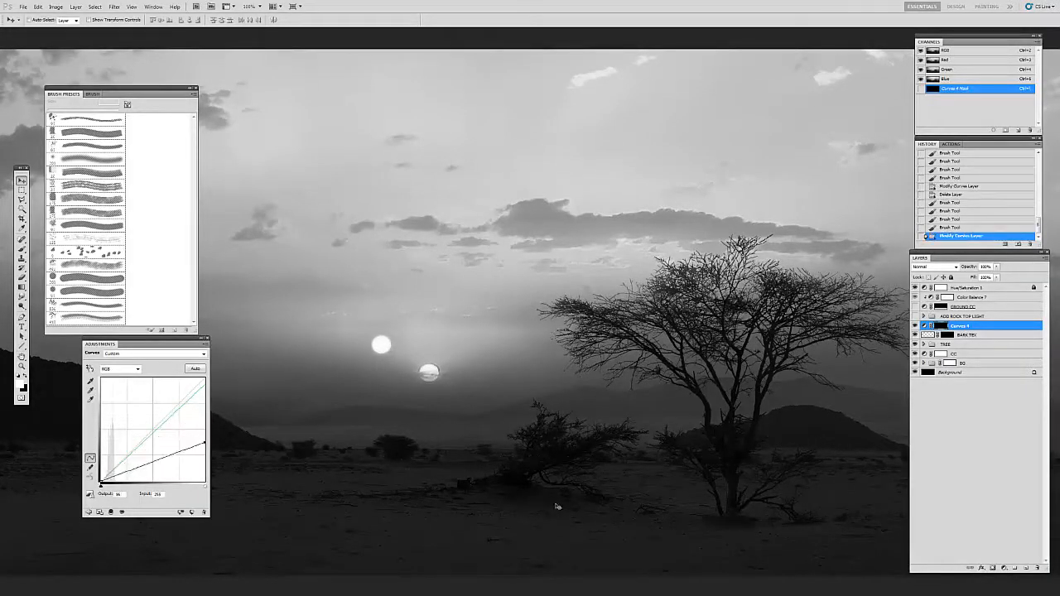
{"action": "left_click_drag", "start_coordinate": [558, 505], "coordinate": [526, 412]}
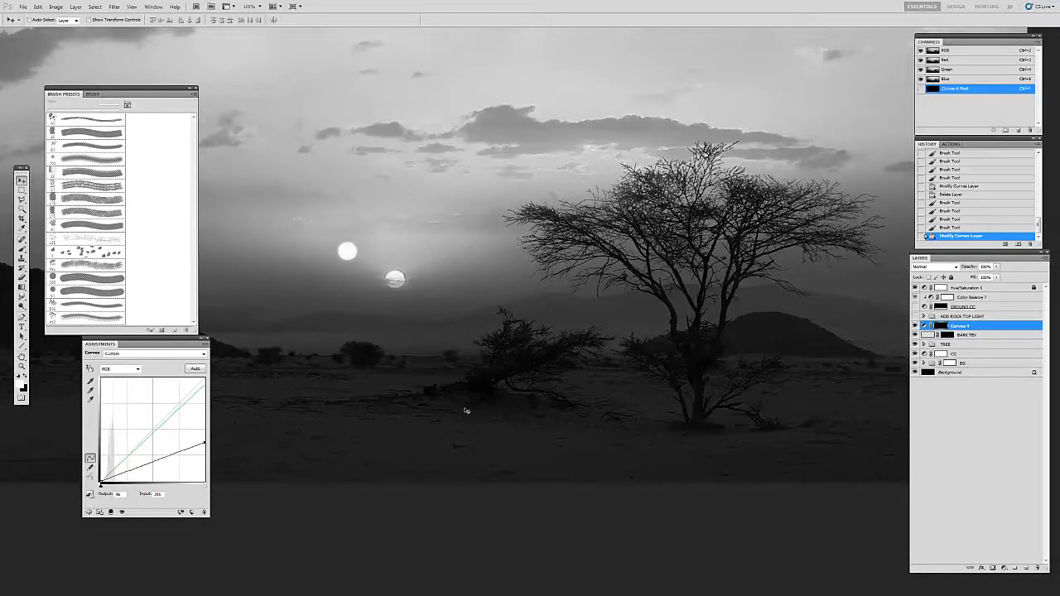
{"action": "left_click_drag", "start_coordinate": [205, 445], "coordinate": [205, 396]}
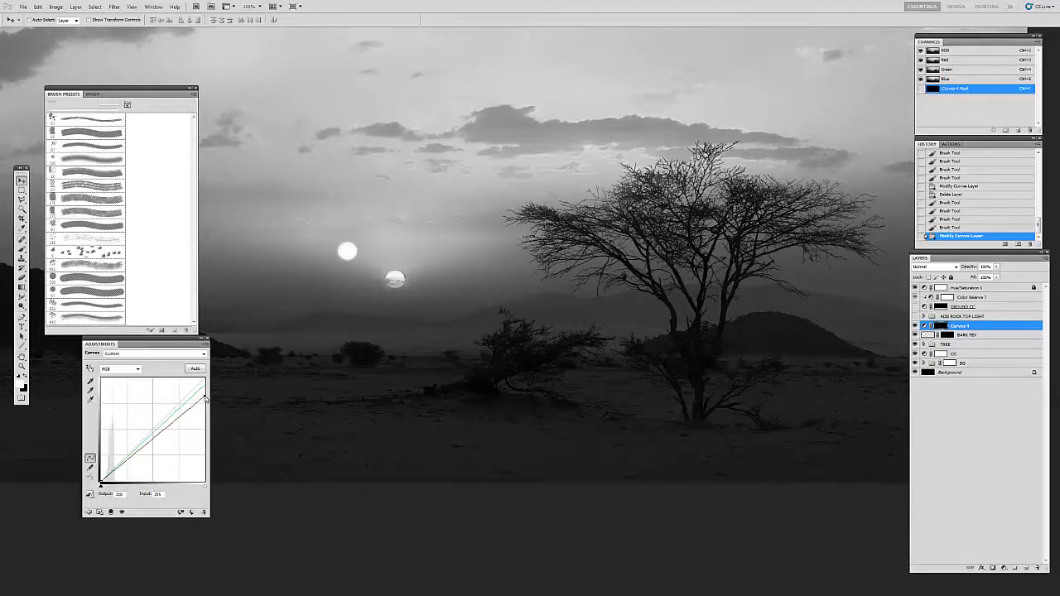
{"action": "left_click_drag", "start_coordinate": [205, 397], "coordinate": [205, 393]}
{"action": "left_click_drag", "start_coordinate": [204, 392], "coordinate": [204, 390]}
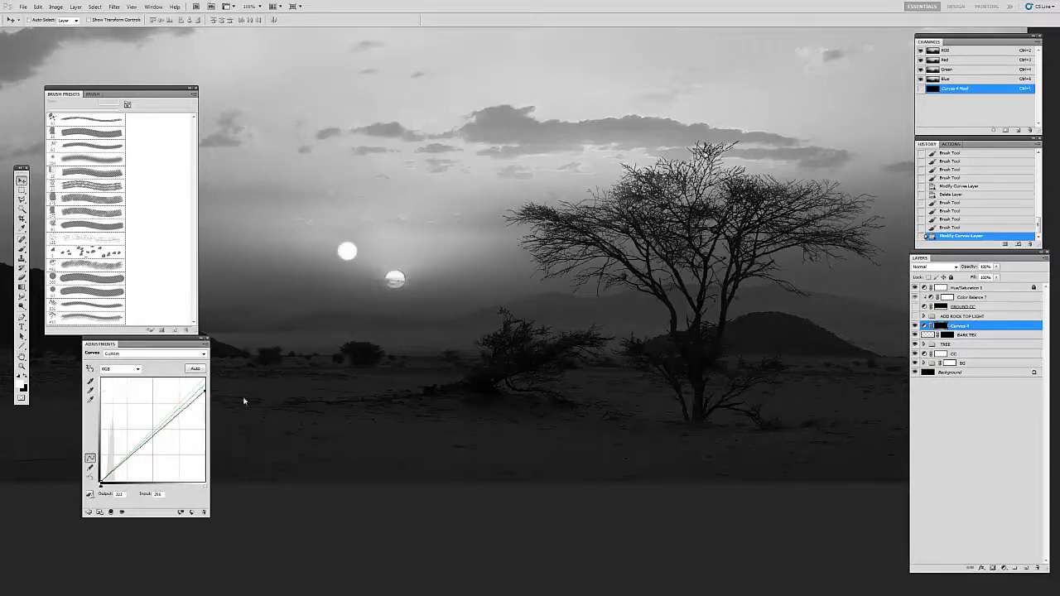
{"action": "left_click", "coordinate": [914, 287]}
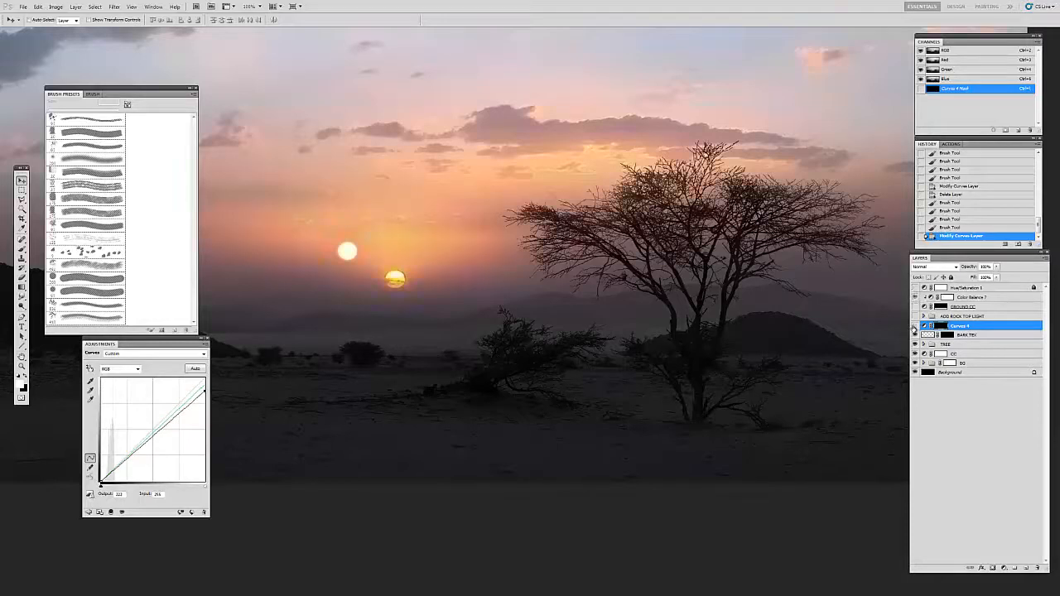
Step: Review the whole matte painting in full-screen view against gray and black surrounds
{"action": "key", "text": "z"}
{"action": "left_click", "coordinate": [688, 439], "text": "alt"}
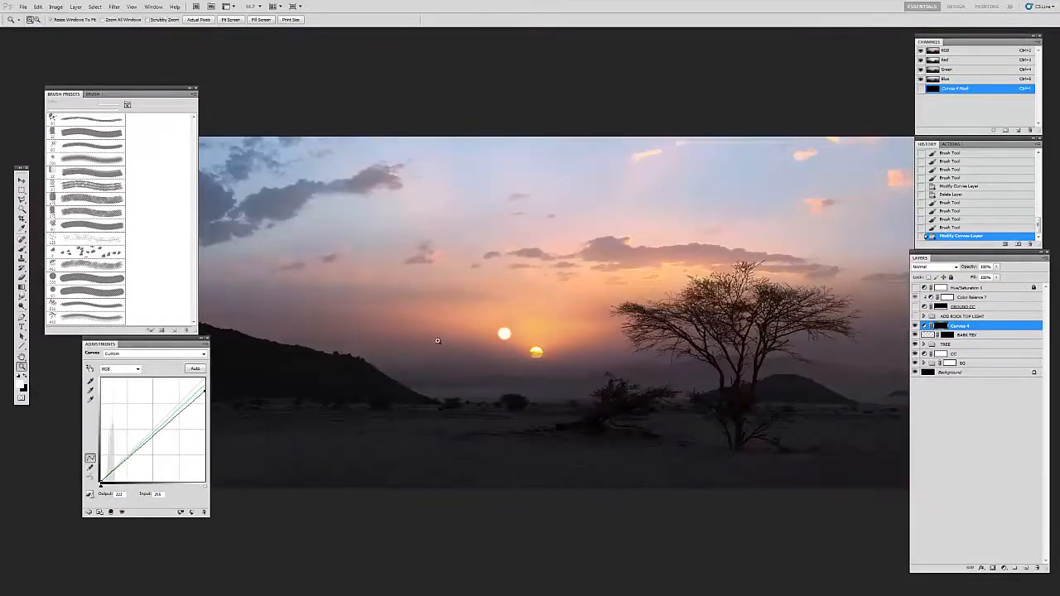
{"action": "key", "text": "v"}
{"action": "key", "text": "f"}
{"action": "left_click_drag", "start_coordinate": [448, 319], "coordinate": [445, 307]}
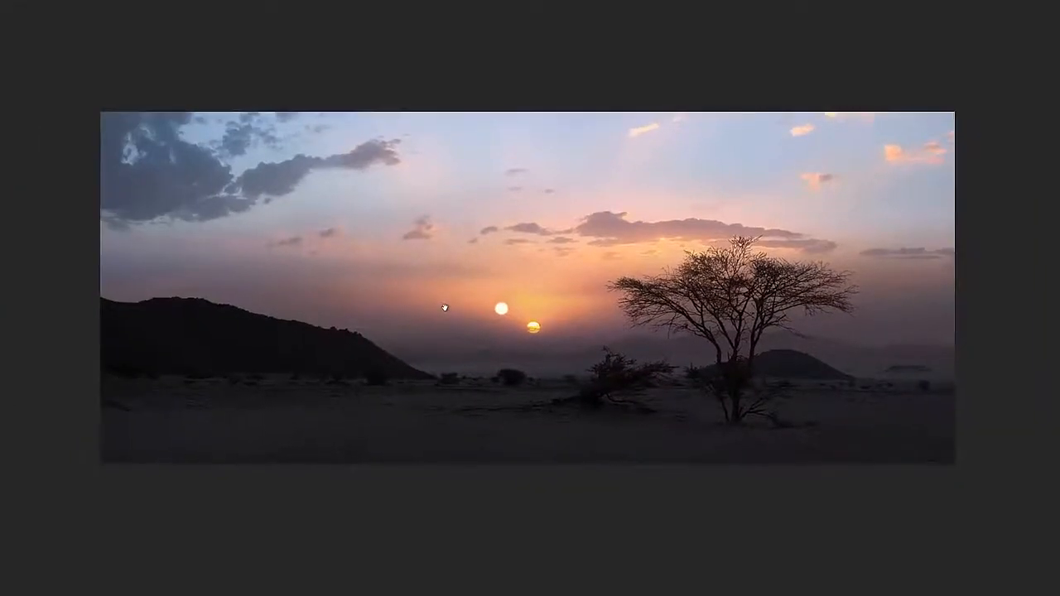
{"action": "key", "text": "f"}
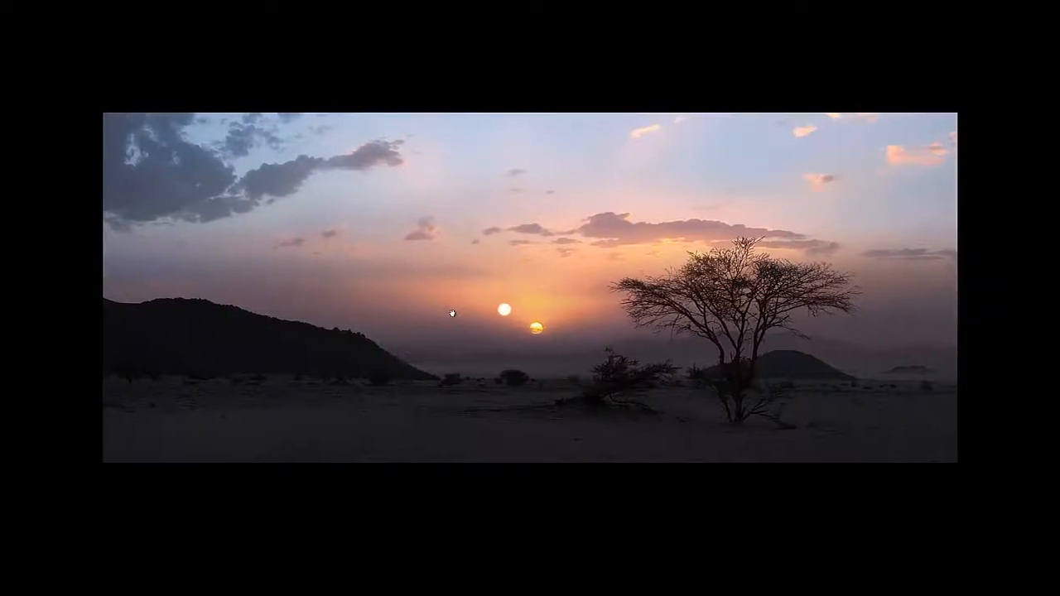
{"action": "key", "text": "f"}
{"action": "key", "text": "f"}
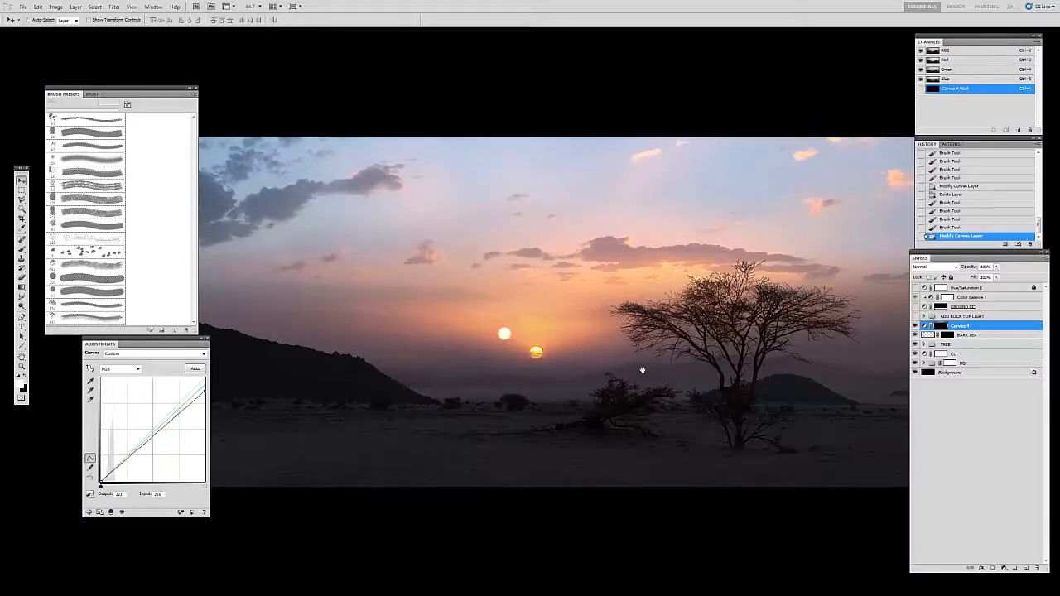
Step: Examine the dark hill on the painting's left side up close in full-screen view
{"action": "left_click_drag", "start_coordinate": [558, 346], "coordinate": [523, 349]}
{"action": "key", "text": "f"}
{"action": "scroll", "coordinate": [271, 364], "scroll_direction": "up", "scroll_amount": 2}
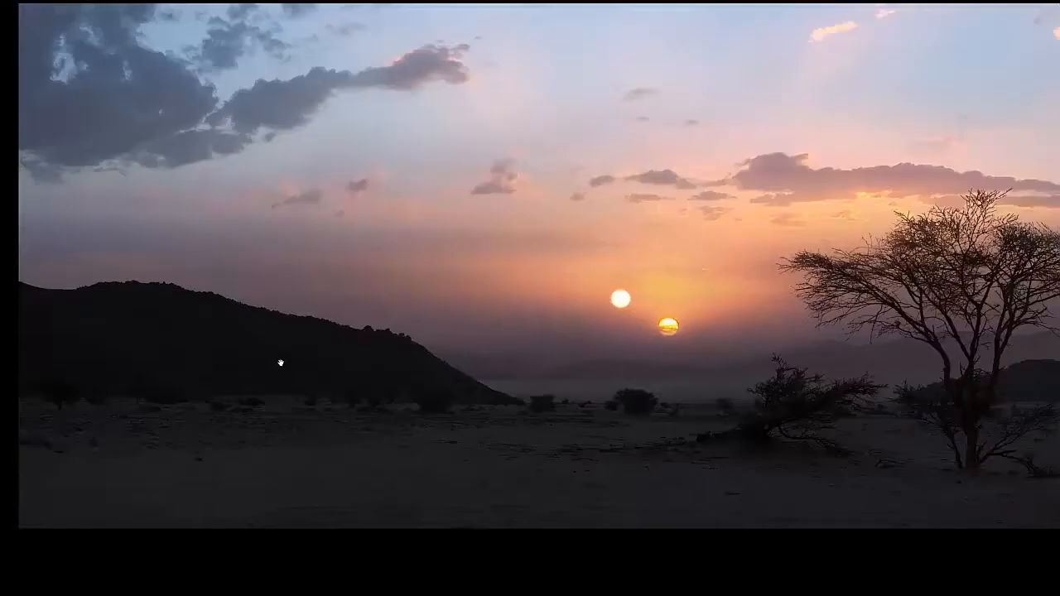
{"action": "left_click_drag", "start_coordinate": [295, 355], "coordinate": [540, 348]}
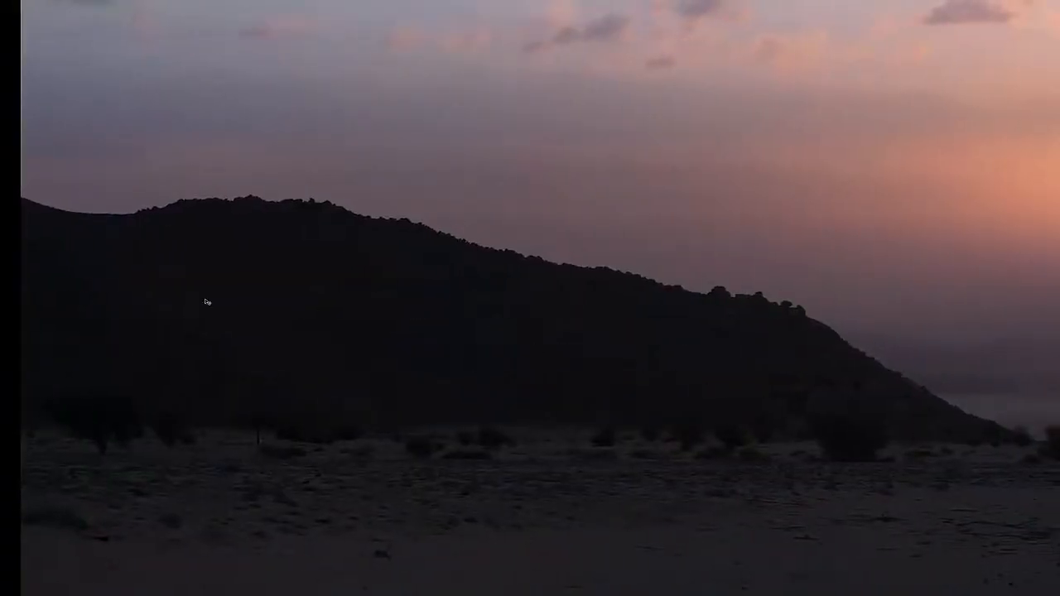
{"action": "left_click_drag", "start_coordinate": [677, 387], "coordinate": [673, 398]}
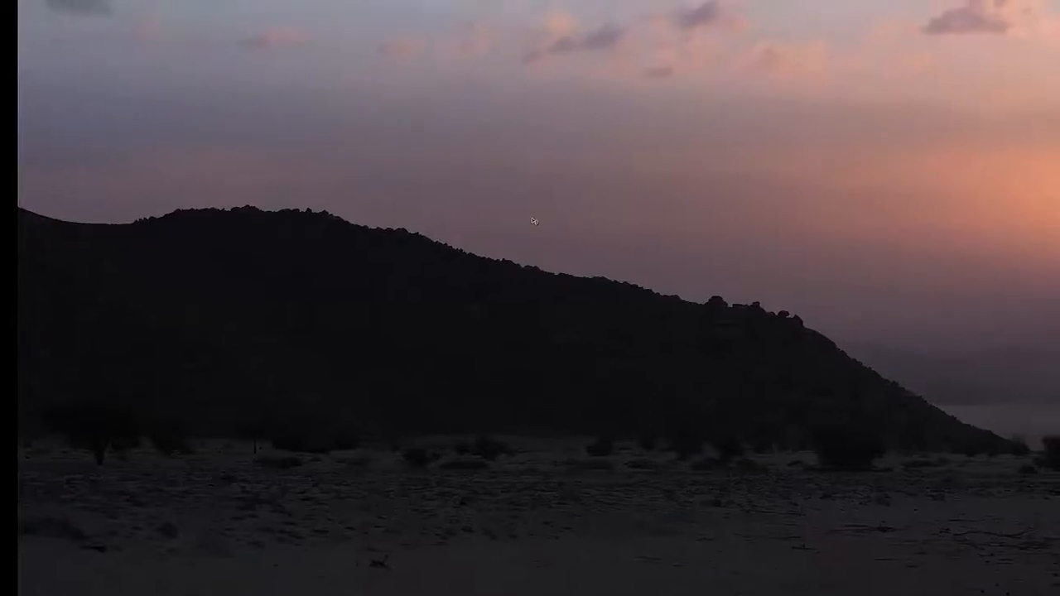
Step: Switch to the REF_SHEET document and examine up close how the dark foreground rocks are lit in the desert sunset reference
{"action": "key", "text": "f"}
{"action": "left_click", "coordinate": [172, 18]}
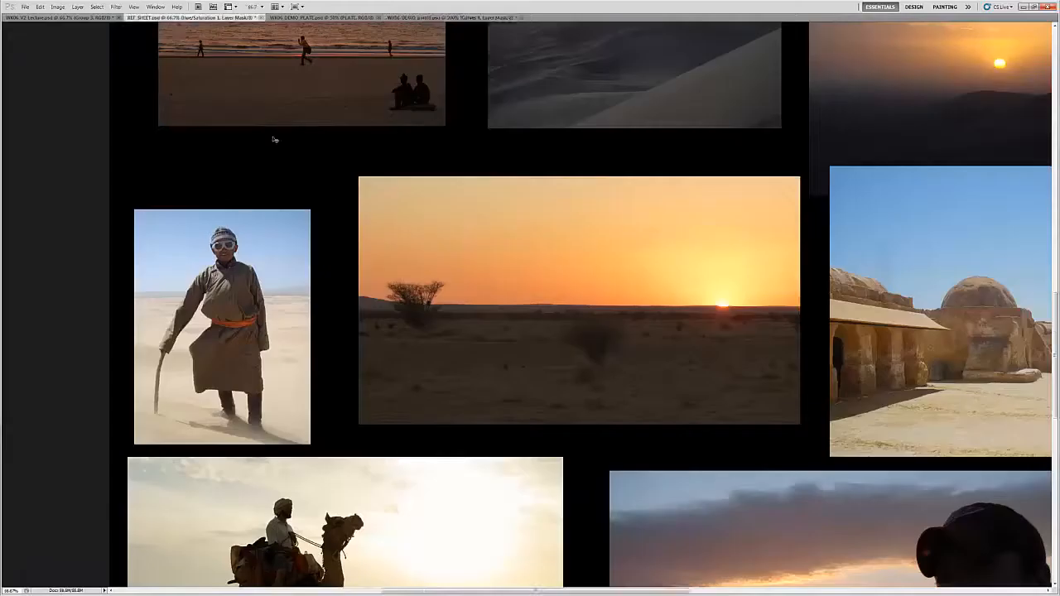
{"action": "left_click_drag", "start_coordinate": [574, 191], "coordinate": [509, 296]}
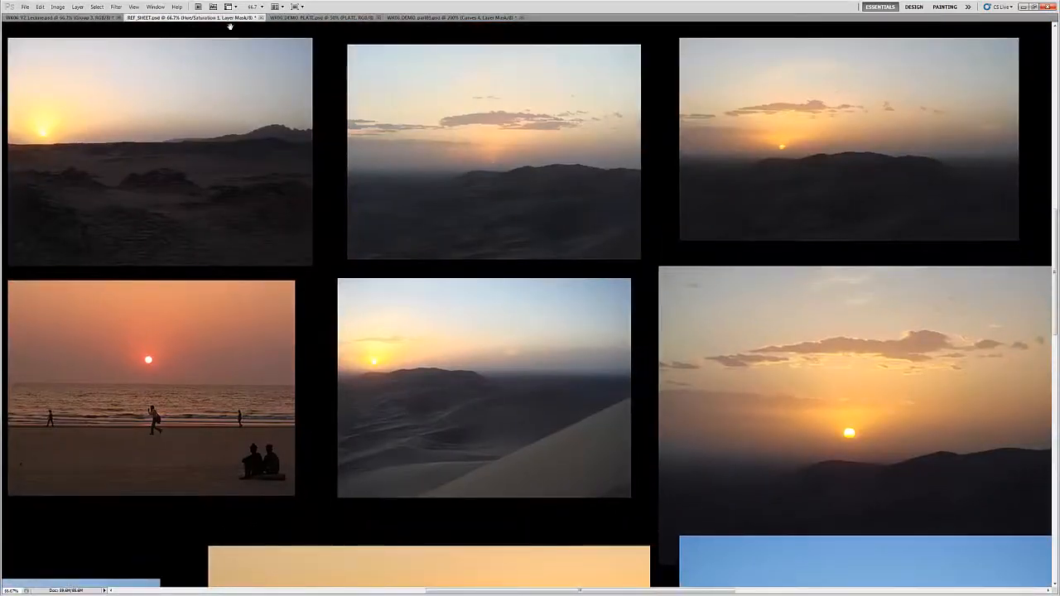
{"action": "left_click", "coordinate": [159, 221], "text": "ctrl"}
{"action": "left_click", "coordinate": [170, 226], "text": "ctrl"}
{"action": "left_click_drag", "start_coordinate": [255, 237], "coordinate": [586, 271]}
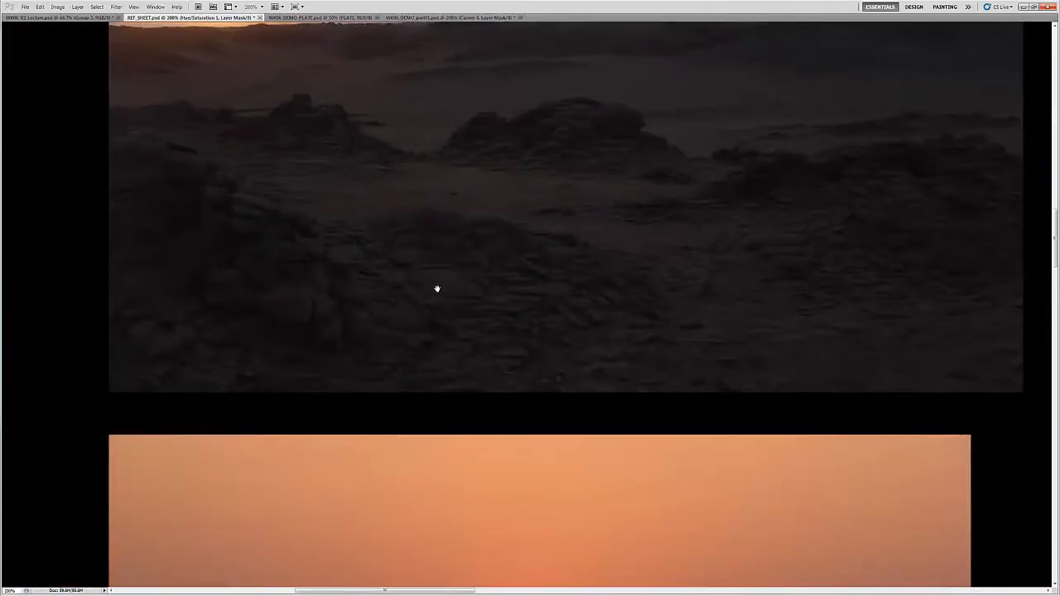
{"action": "left_click_drag", "start_coordinate": [261, 258], "coordinate": [267, 341]}
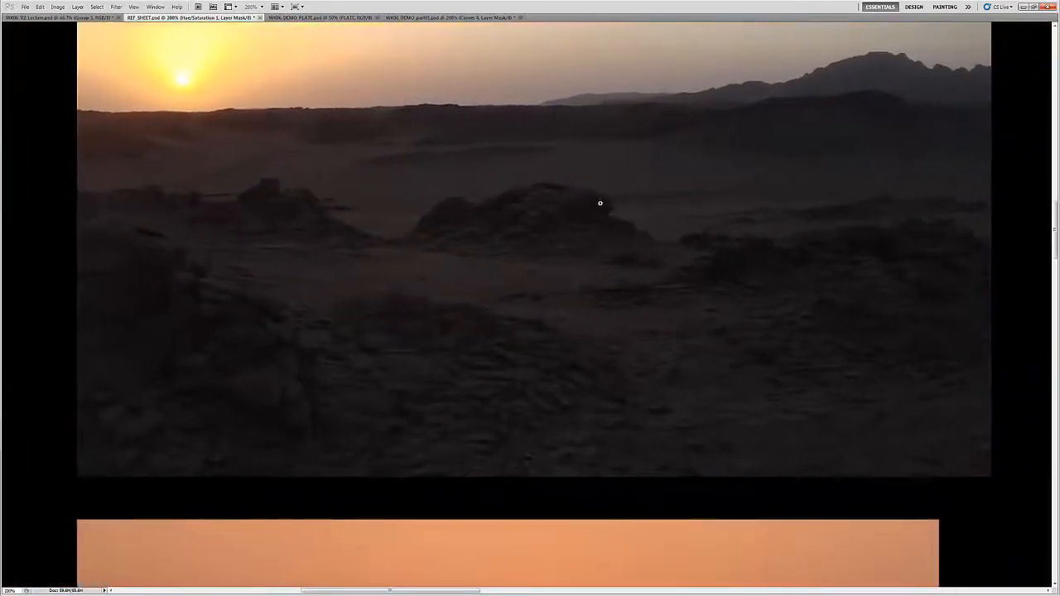
{"action": "left_click", "coordinate": [580, 212], "text": "ctrl"}
{"action": "left_click_drag", "start_coordinate": [530, 216], "coordinate": [491, 236]}
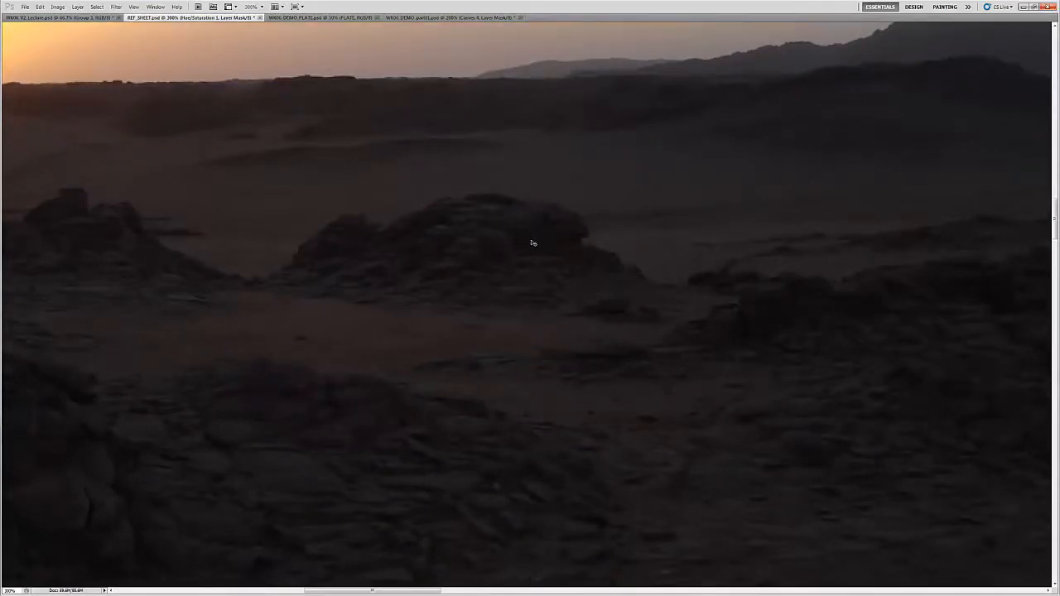
Step: Return to the WK06_DEMO painting and compare its dark hill and the twin suns against the reference
{"action": "key", "text": "ctrl+Tab"}
{"action": "left_click", "coordinate": [460, 18]}
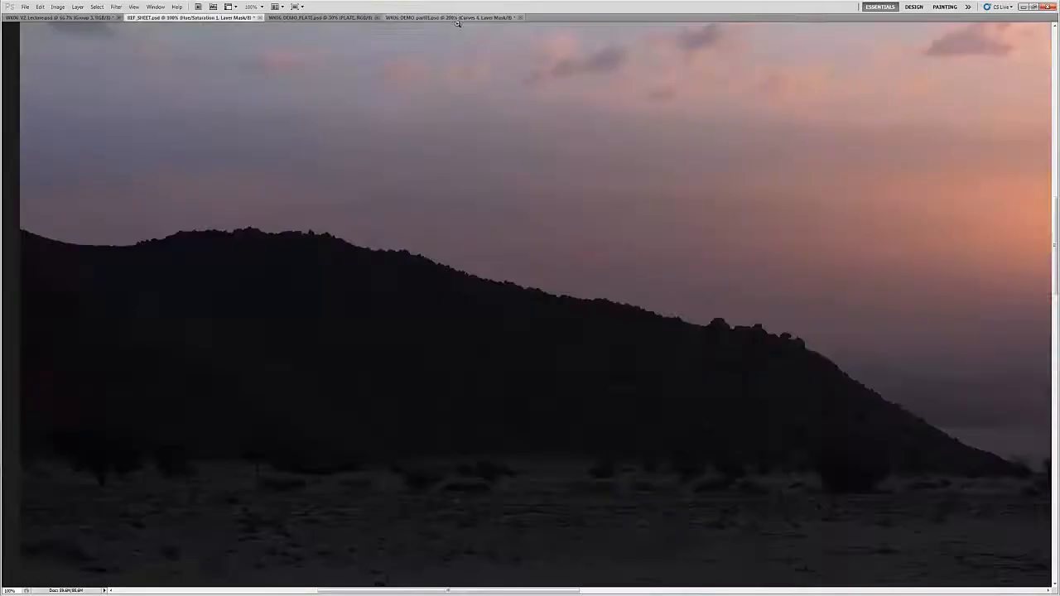
{"action": "left_click_drag", "start_coordinate": [848, 324], "coordinate": [268, 381]}
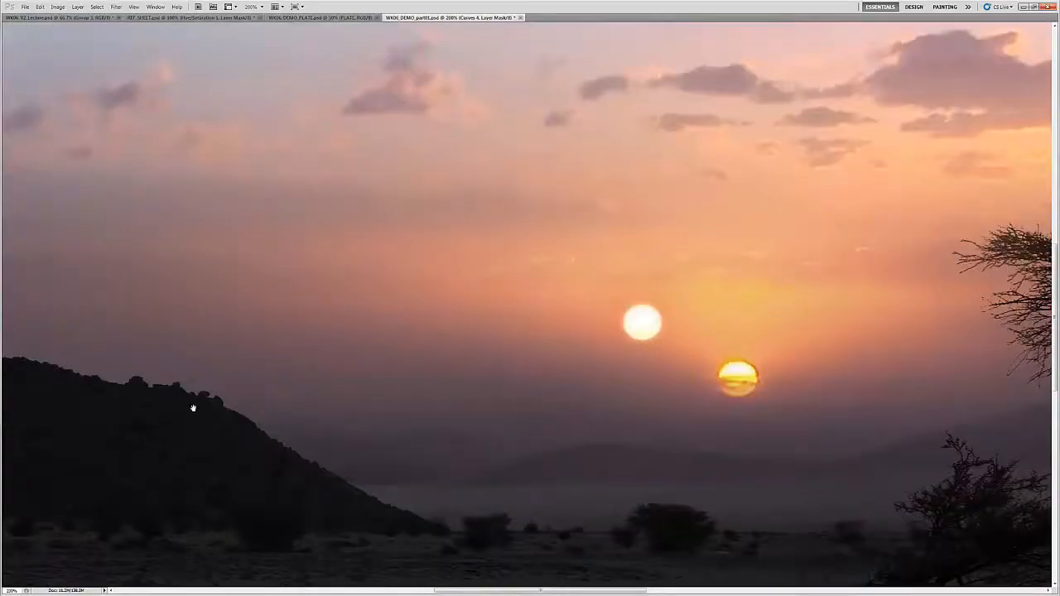
{"action": "left_click_drag", "start_coordinate": [168, 419], "coordinate": [604, 313]}
{"action": "left_click_drag", "start_coordinate": [435, 305], "coordinate": [483, 314]}
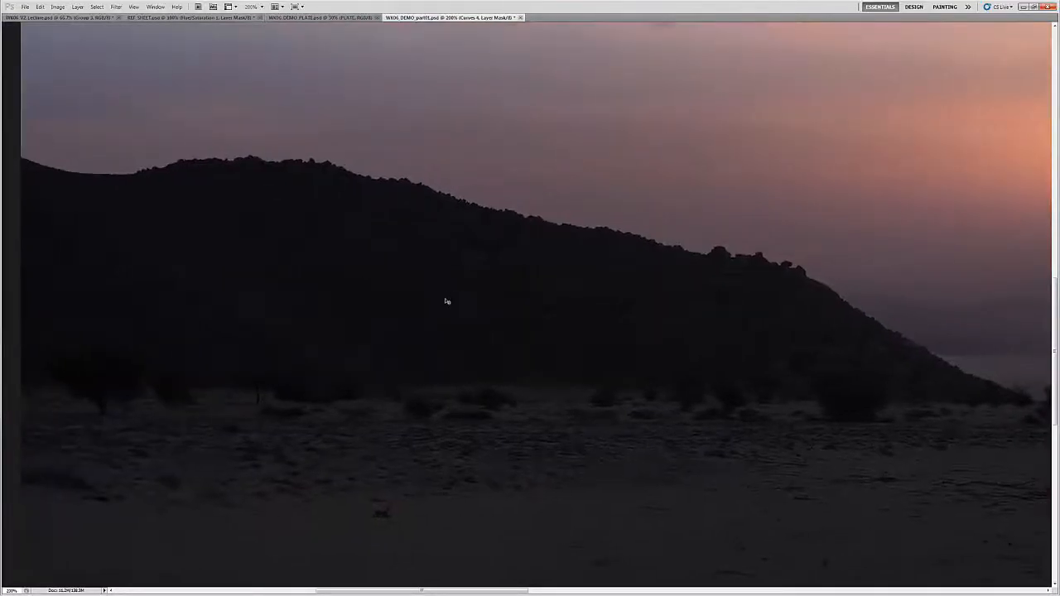
Step: Show and expand the ADD ROCK TOP LIGHT group, and check its effect on the hill in an uncluttered view
{"action": "key", "text": "Tab"}
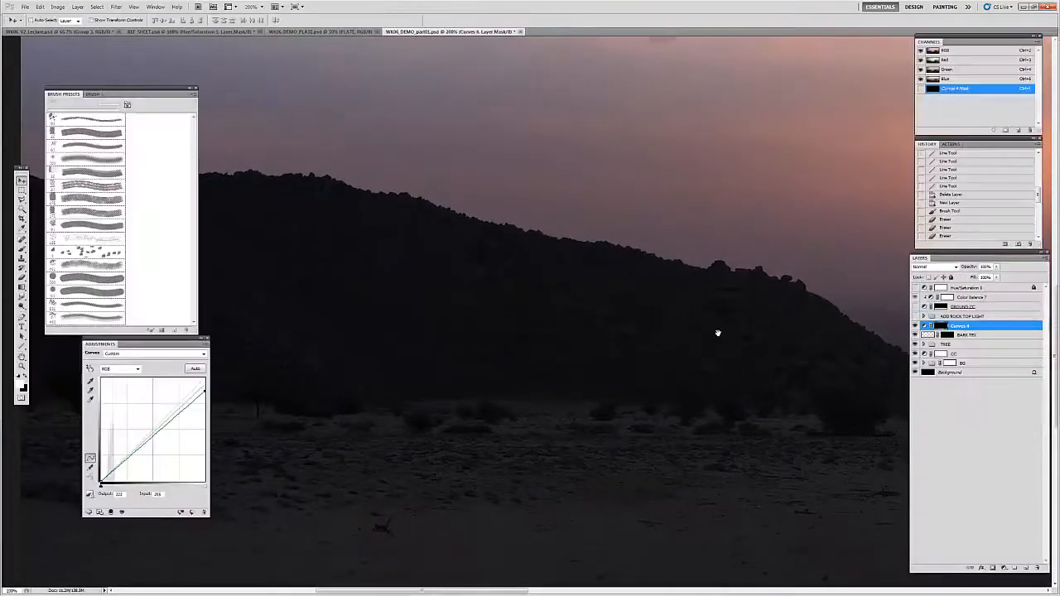
{"action": "left_click", "coordinate": [937, 316]}
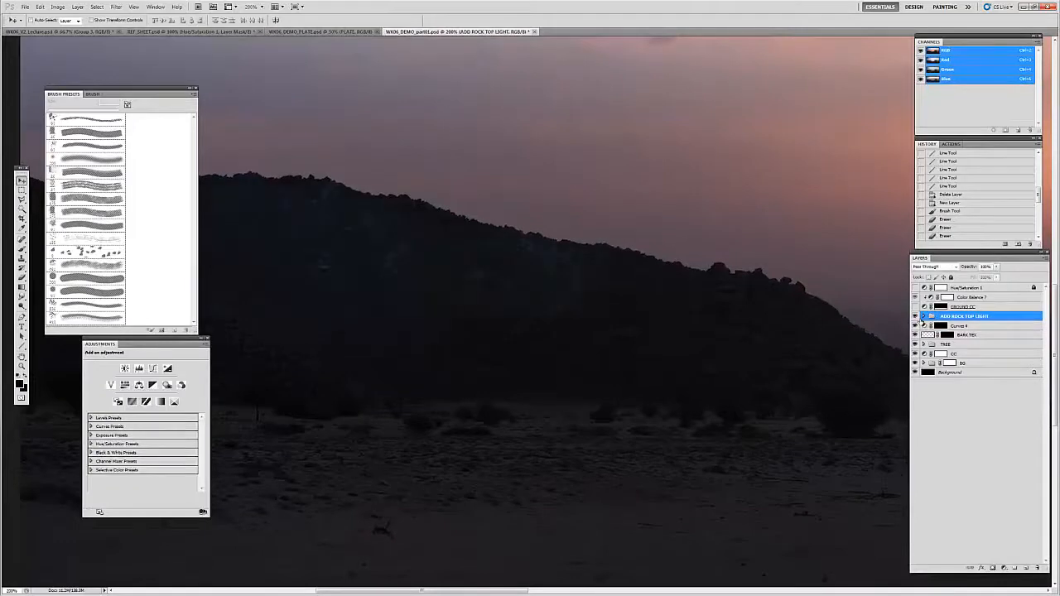
{"action": "left_click", "coordinate": [924, 317]}
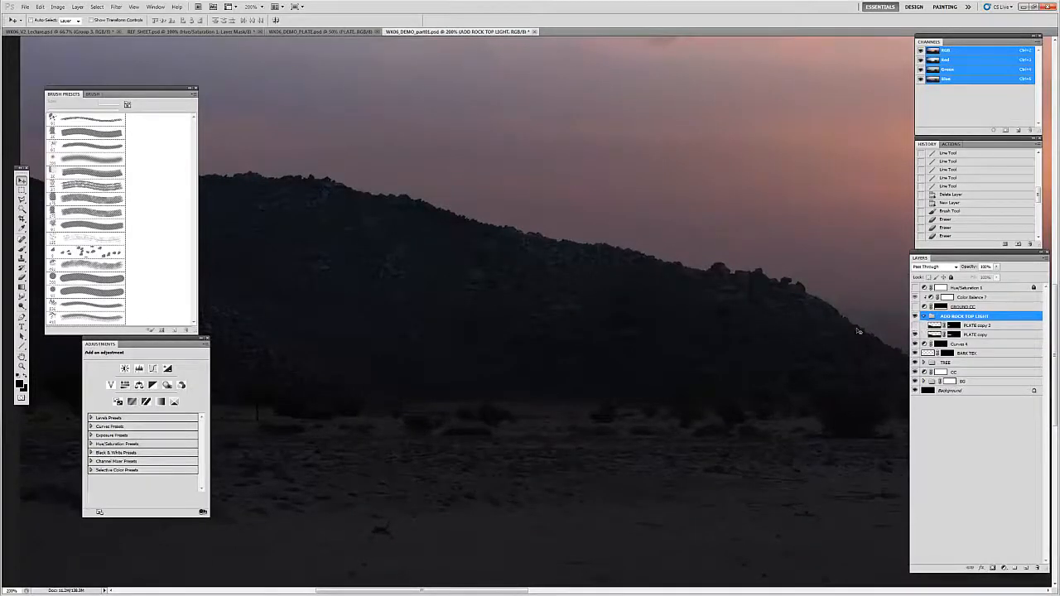
{"action": "key", "text": "Tab"}
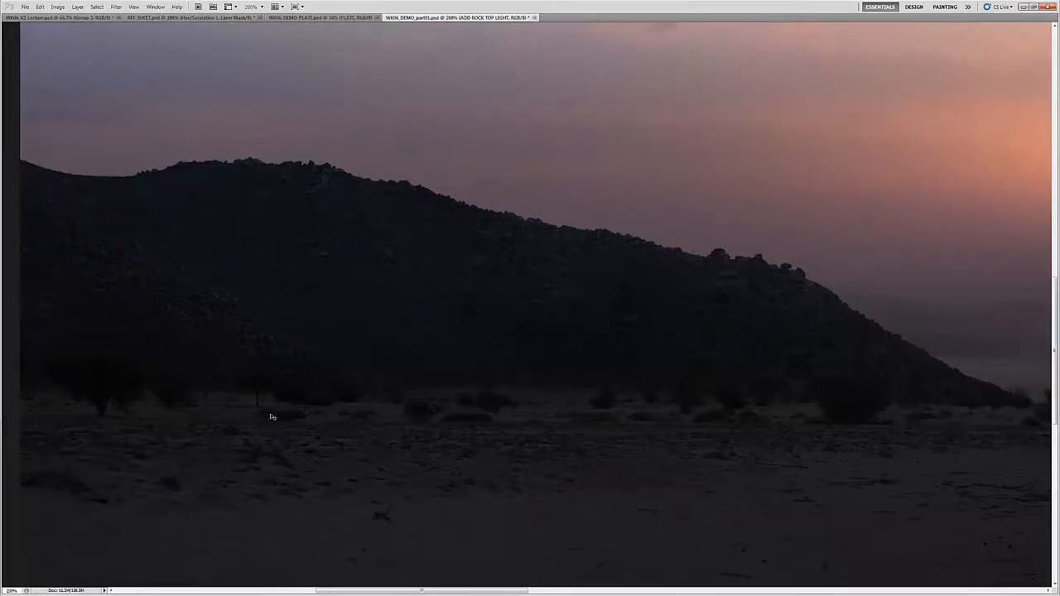
{"action": "key", "text": "Tab"}
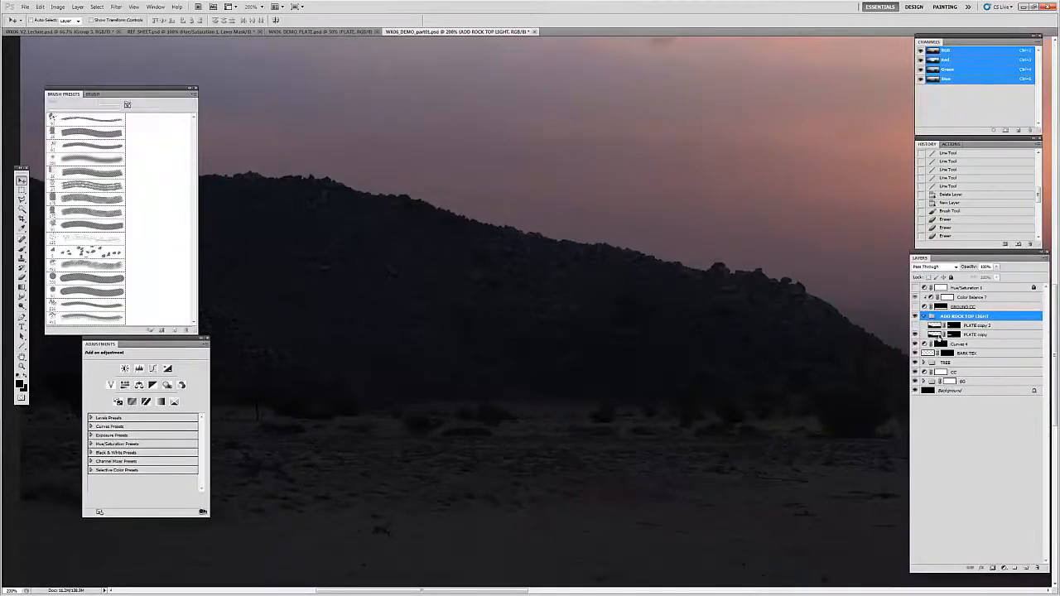
Step: Inspect the PLATE copy layer's mask on its own, and compare the hill with that mask disabled and enabled
{"action": "left_click", "coordinate": [940, 338]}
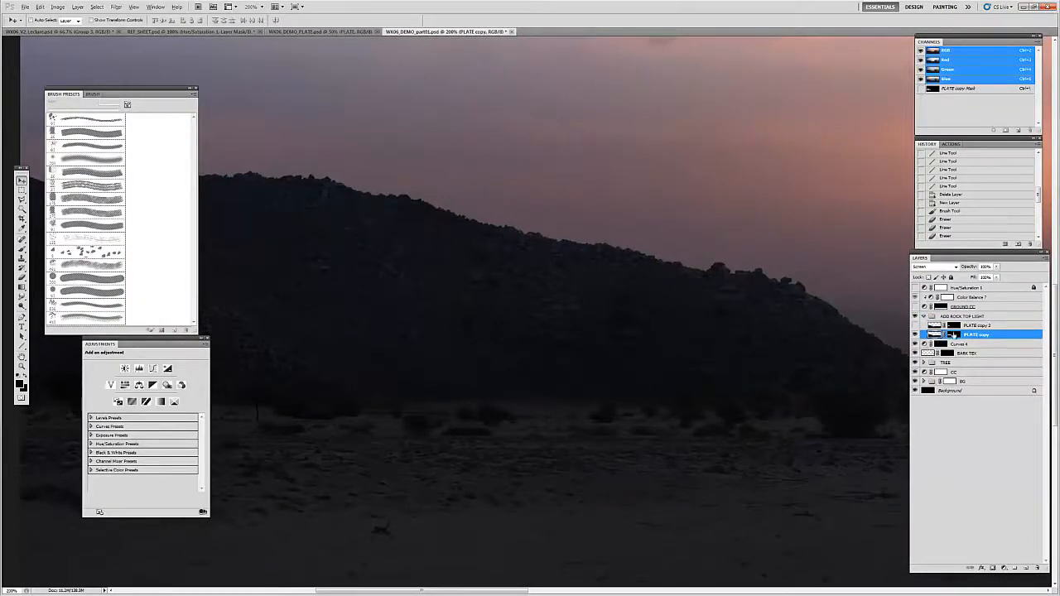
{"action": "left_click", "coordinate": [953, 334], "text": "alt"}
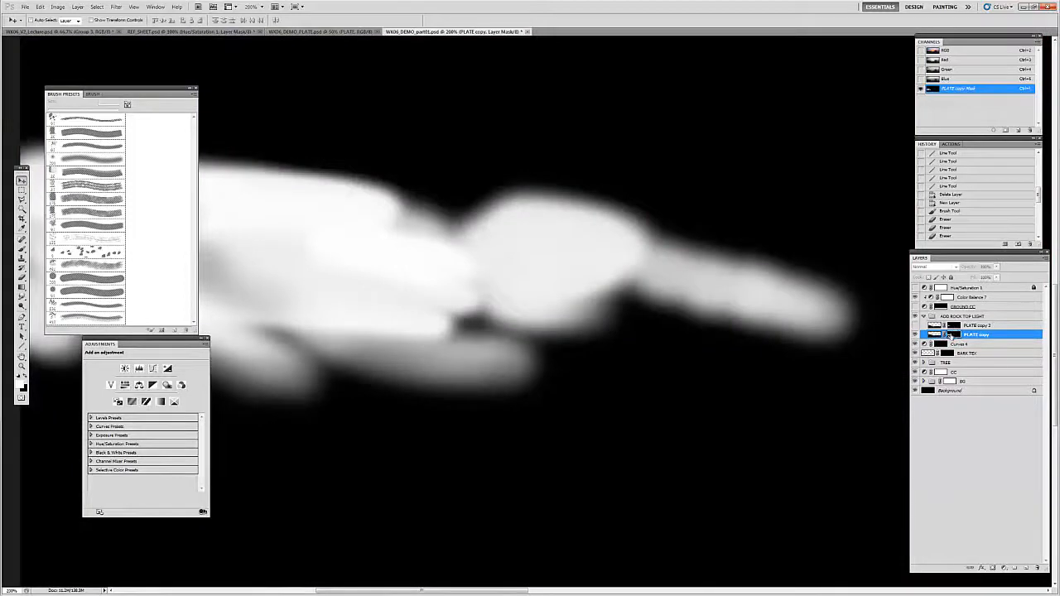
{"action": "left_click", "coordinate": [953, 334], "text": "alt"}
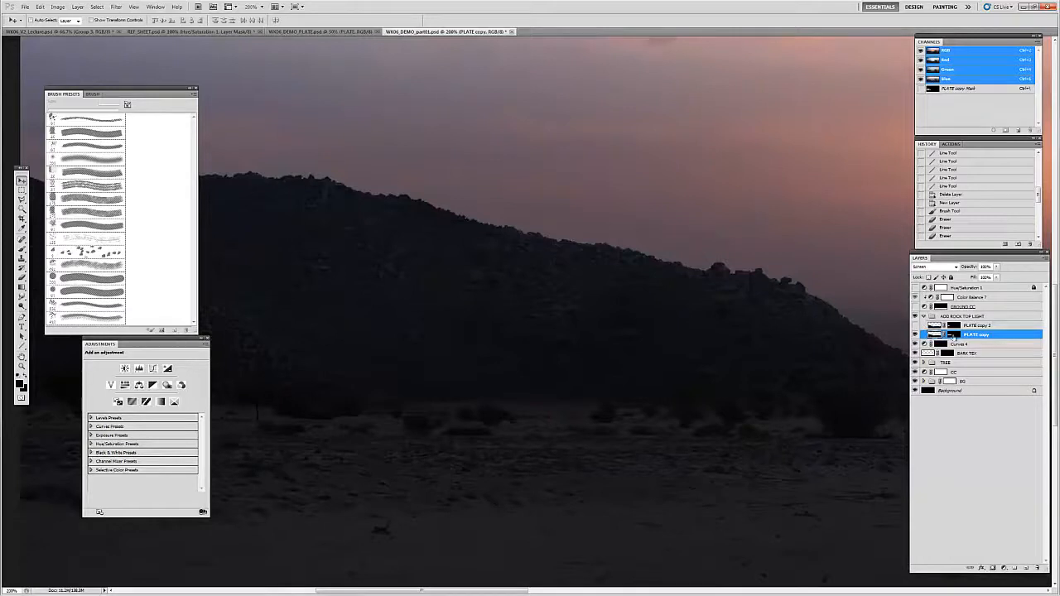
{"action": "left_click", "coordinate": [953, 336], "text": "shift"}
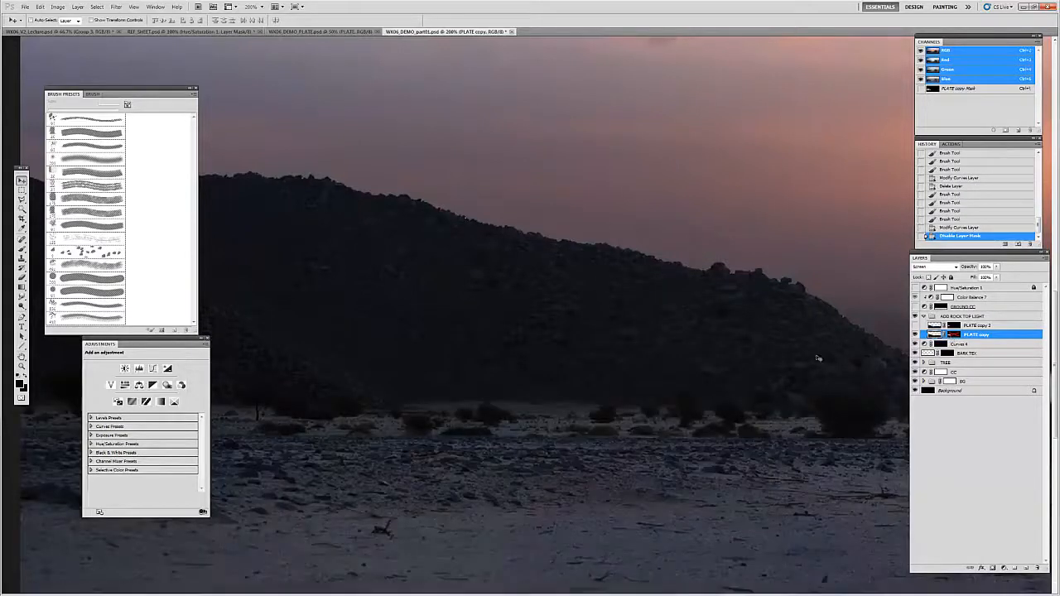
{"action": "key", "text": "Tab"}
{"action": "key", "text": "Tab"}
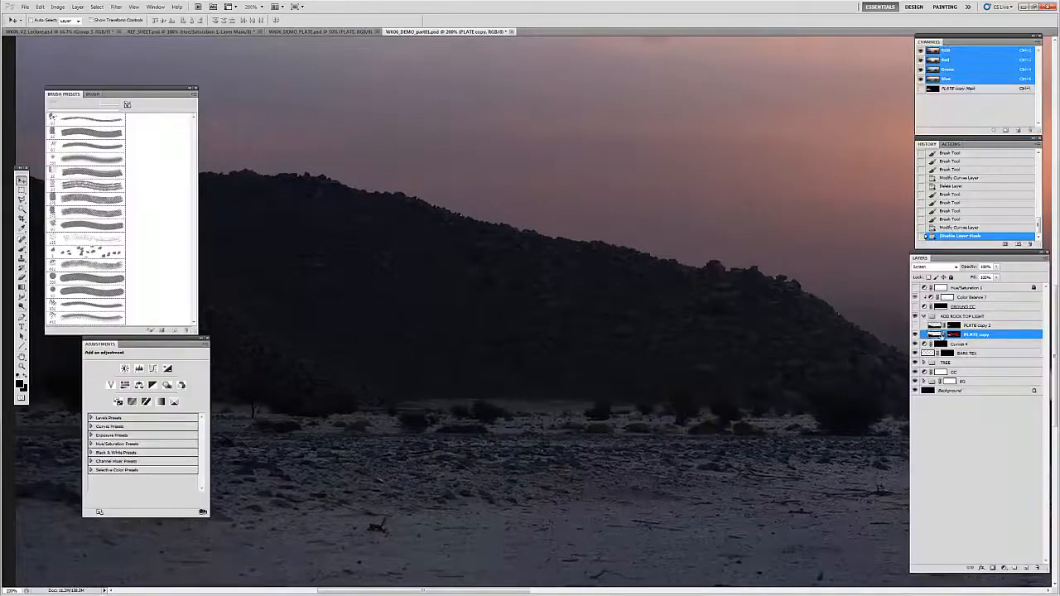
{"action": "left_click", "coordinate": [953, 336], "text": "shift"}
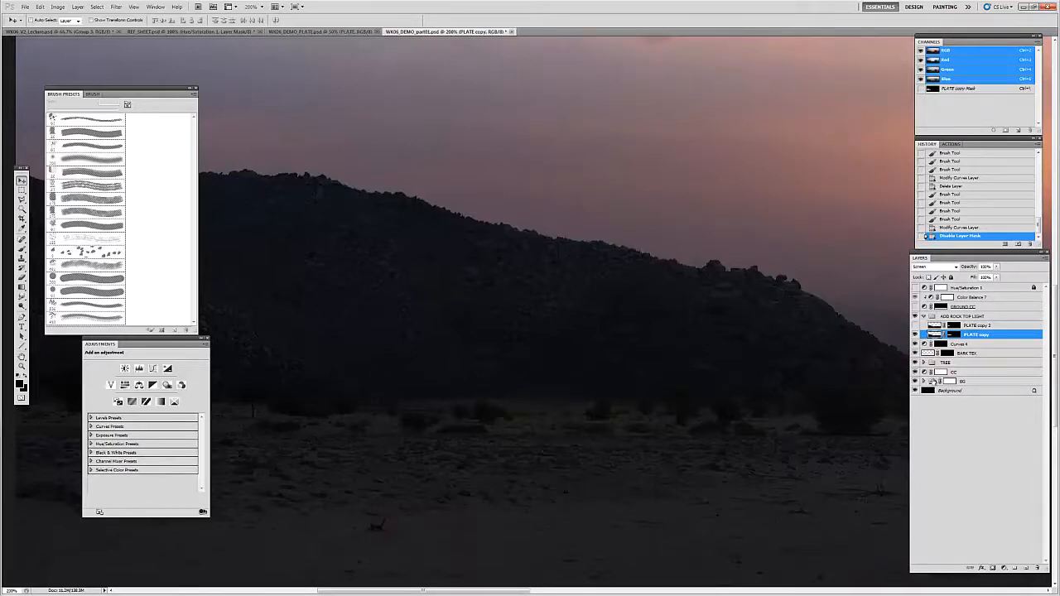
Step: Duplicate the PLATE layer from the BG group into ADD ROCK TOP LIGHT above PLATE copy, hide PLATE copy, and collapse BG
{"action": "left_click", "coordinate": [931, 382]}
{"action": "left_click", "coordinate": [923, 382]}
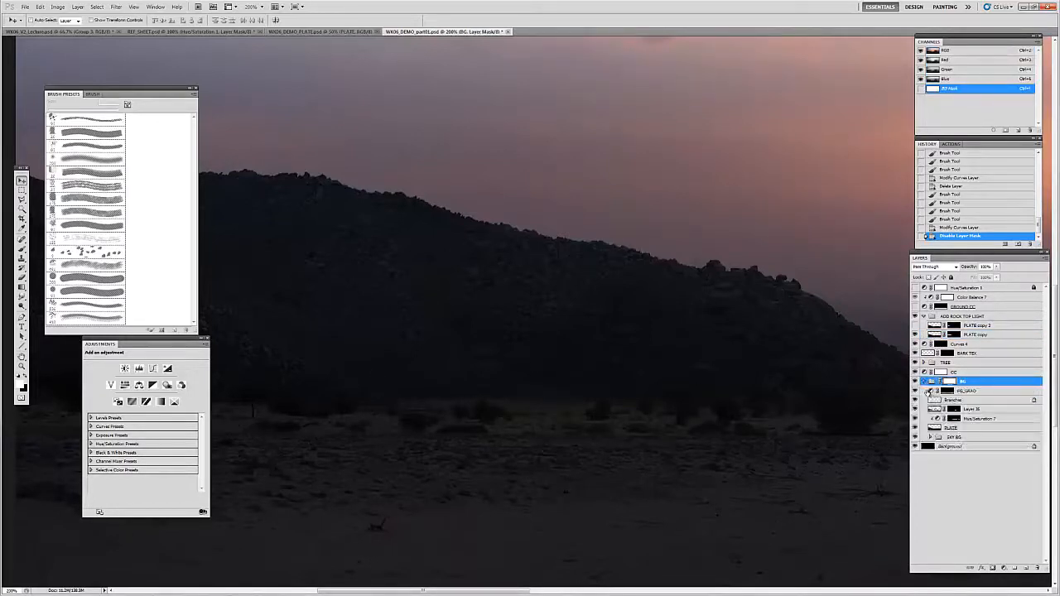
{"action": "left_click", "coordinate": [933, 427]}
{"action": "left_click_drag", "start_coordinate": [933, 427], "coordinate": [944, 332]}
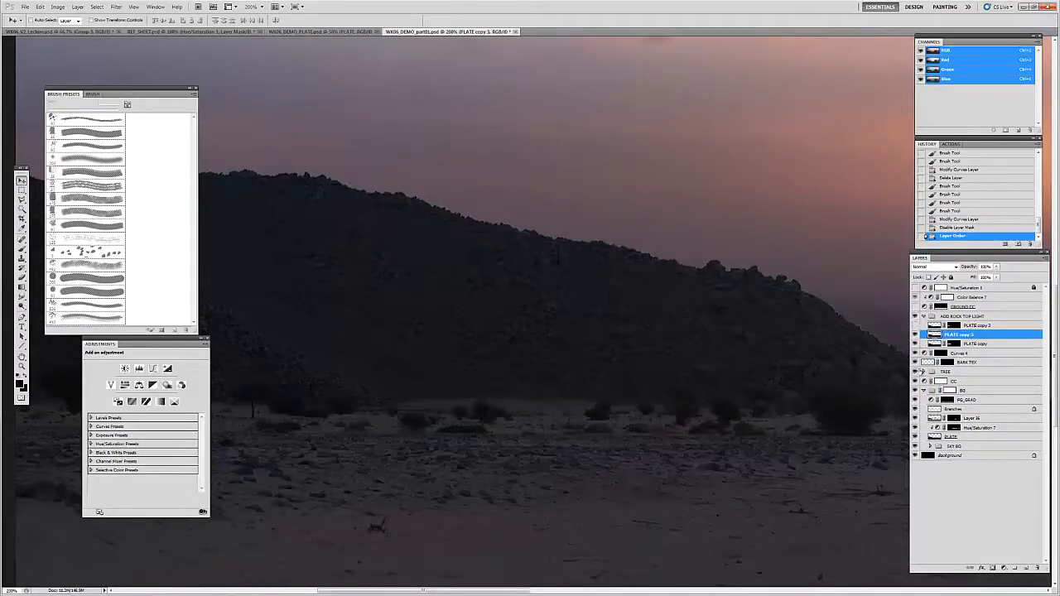
{"action": "left_click", "coordinate": [924, 390]}
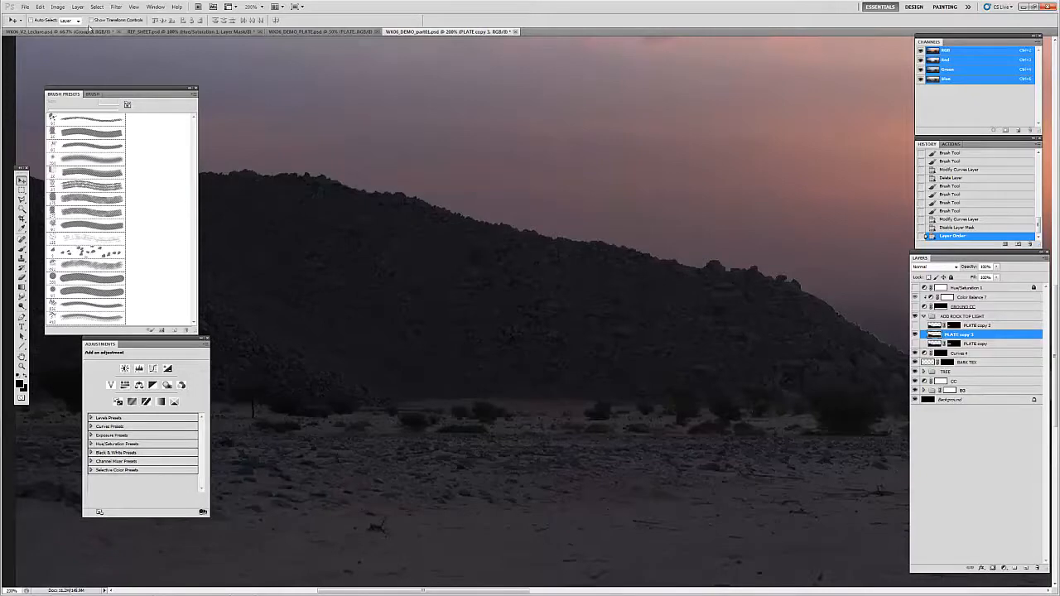
{"action": "left_click", "coordinate": [80, 7]}
{"action": "mouse_move", "coordinate": [58, 6]}
{"action": "mouse_move", "coordinate": [80, 31]}
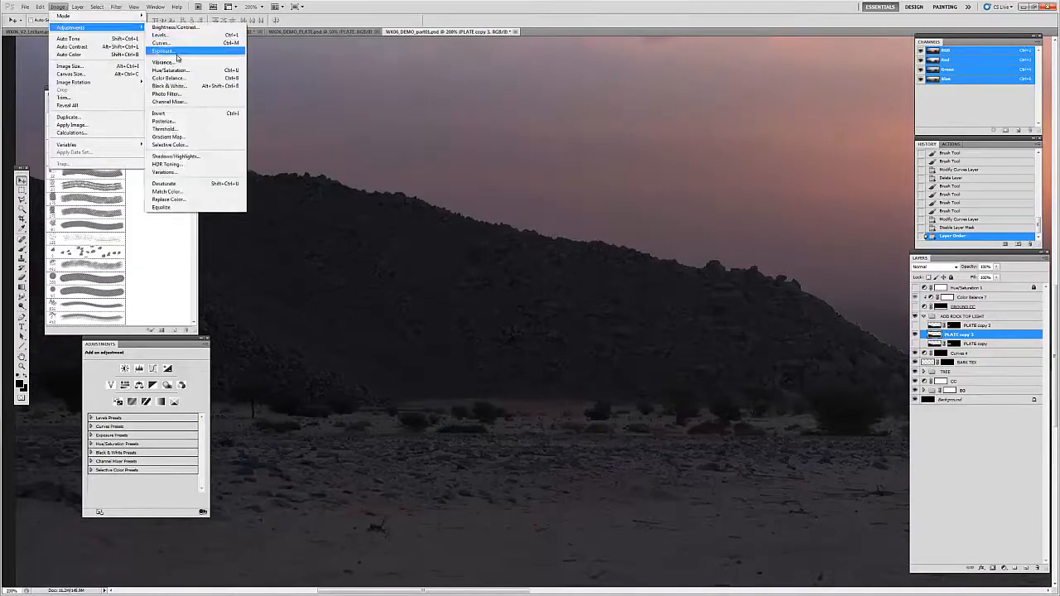
{"action": "left_click", "coordinate": [166, 46]}
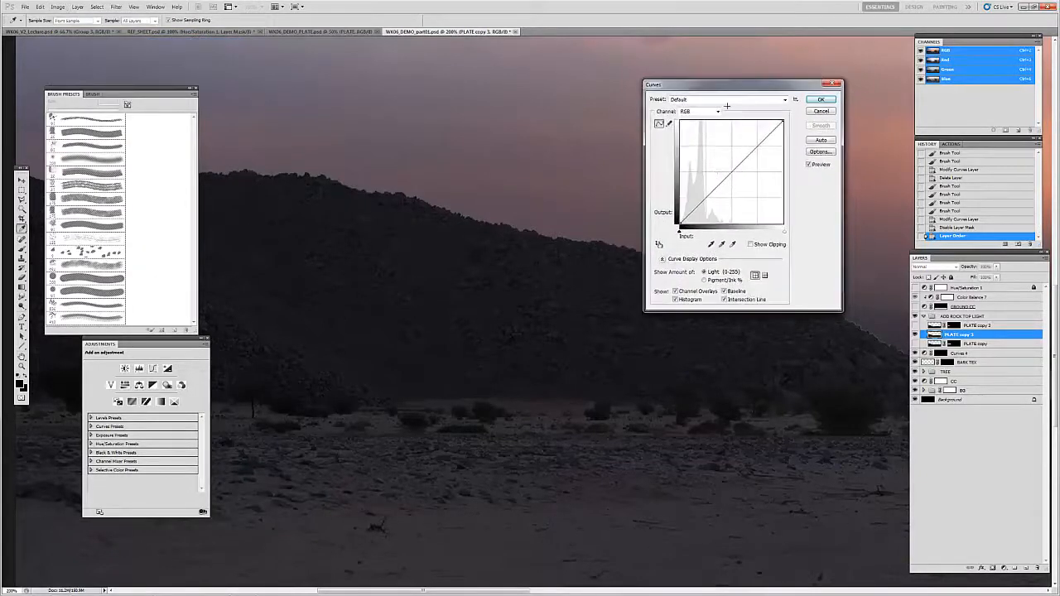
{"action": "left_click_drag", "start_coordinate": [691, 210], "coordinate": [688, 222]}
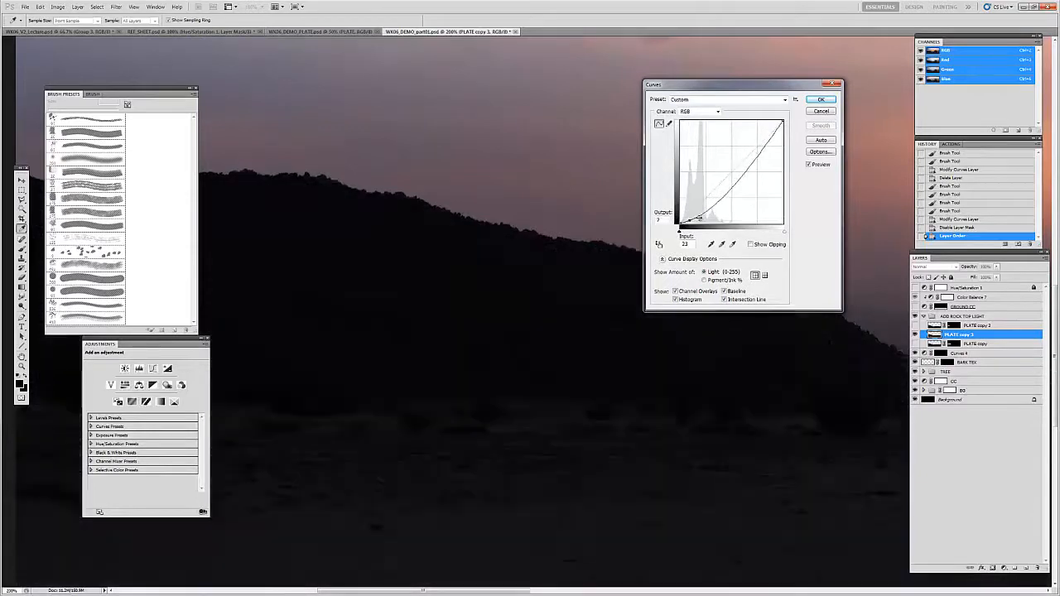
{"action": "key", "text": "Escape"}
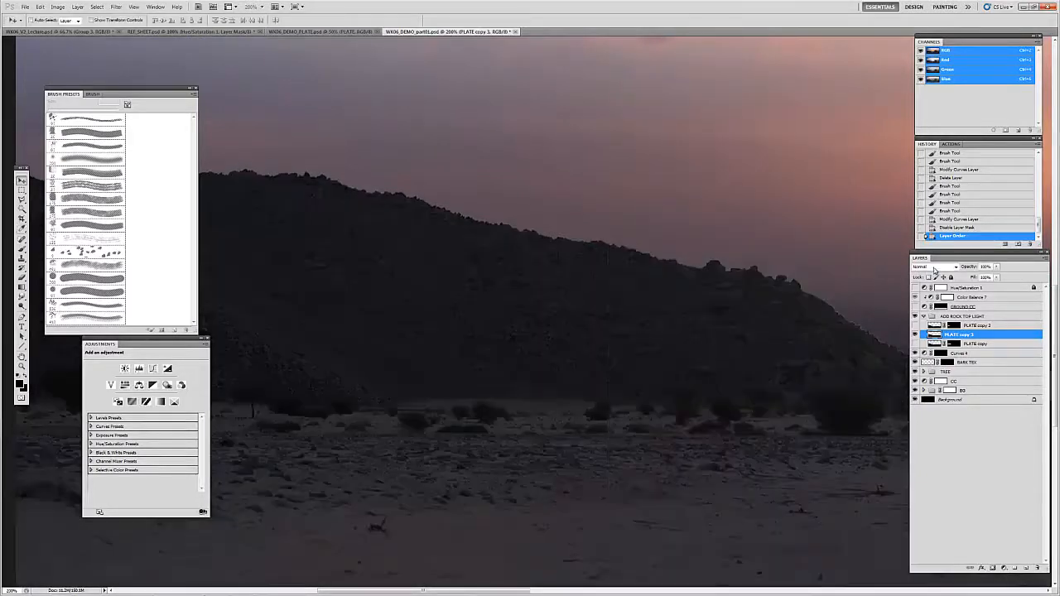
Step: Set the duplicated plate layer's blend mode to Screen and clip a new Curves adjustment layer to it
{"action": "left_click", "coordinate": [934, 267]}
{"action": "left_click", "coordinate": [924, 348]}
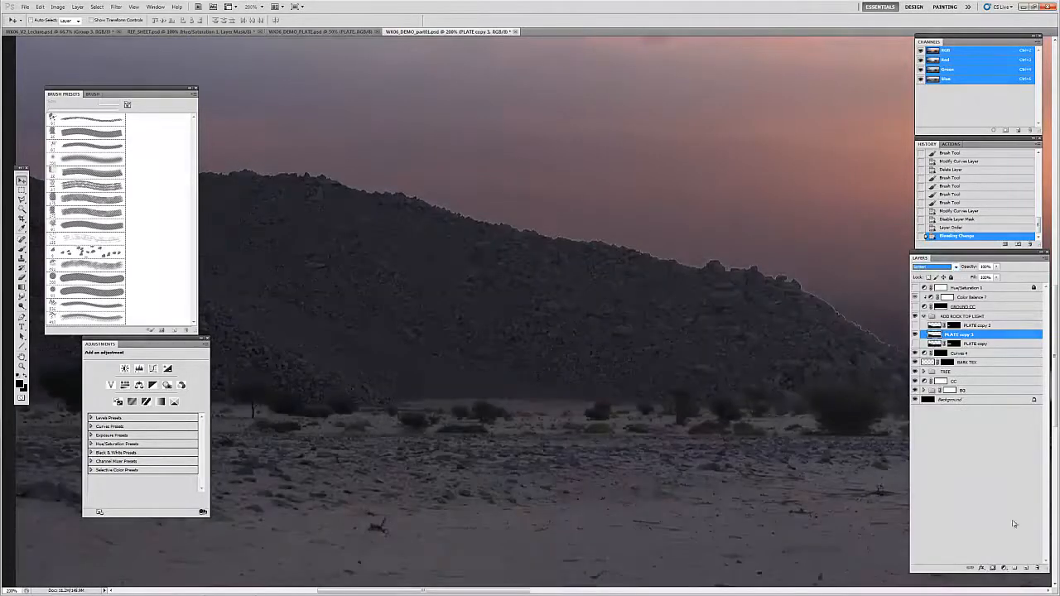
{"action": "left_click", "coordinate": [1005, 569]}
{"action": "left_click", "coordinate": [1000, 447]}
{"action": "key", "text": "ctrl+alt+g"}
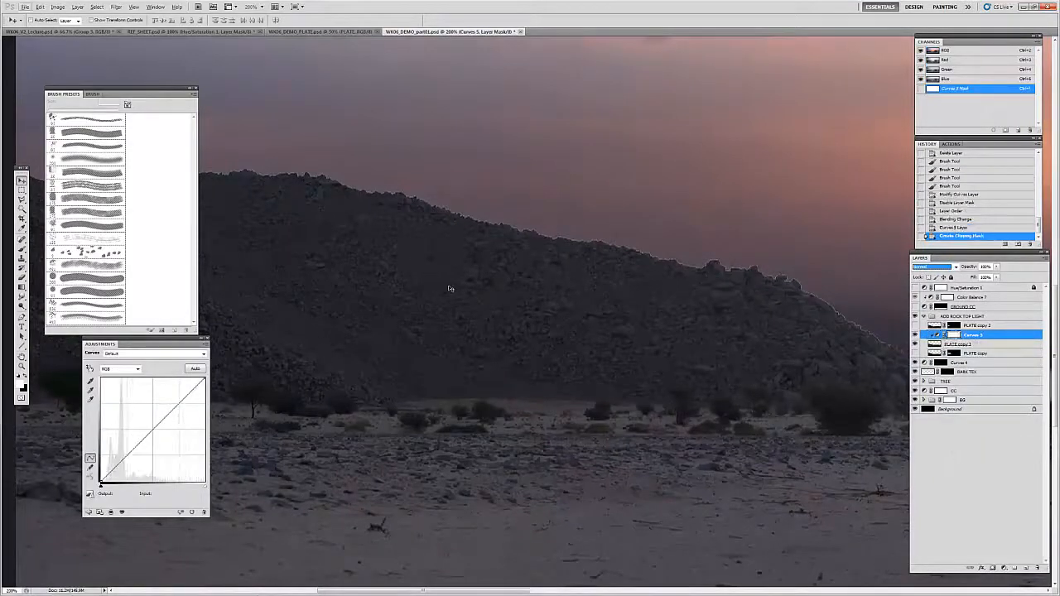
Step: Shape the clipped Curves adjustment to keep the darkest shadows low while lifting the midtones of the rock texture
{"action": "left_click_drag", "start_coordinate": [139, 348], "coordinate": [707, 92]}
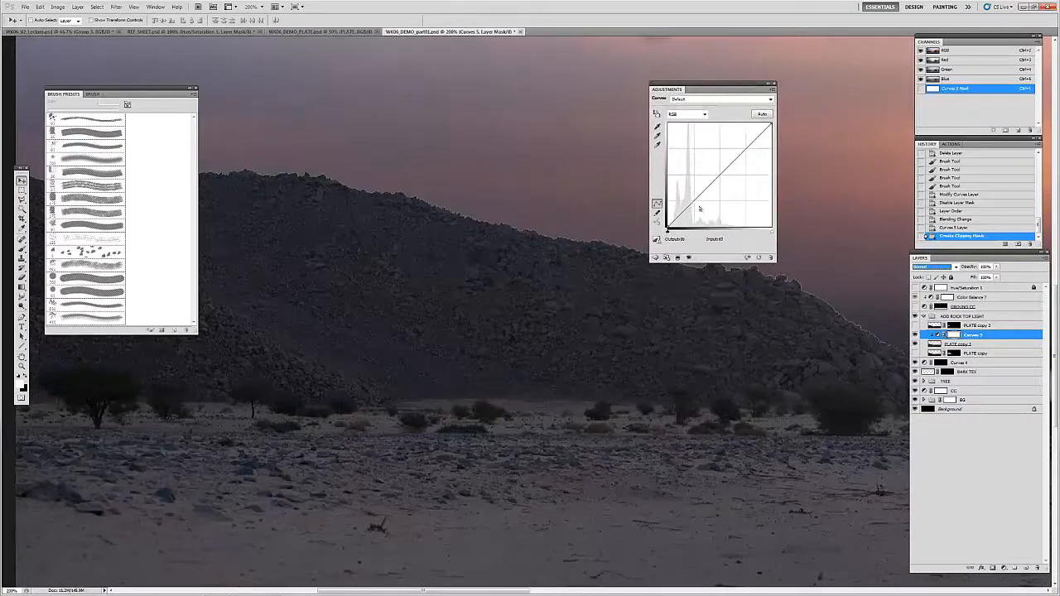
{"action": "left_click_drag", "start_coordinate": [681, 217], "coordinate": [677, 224]}
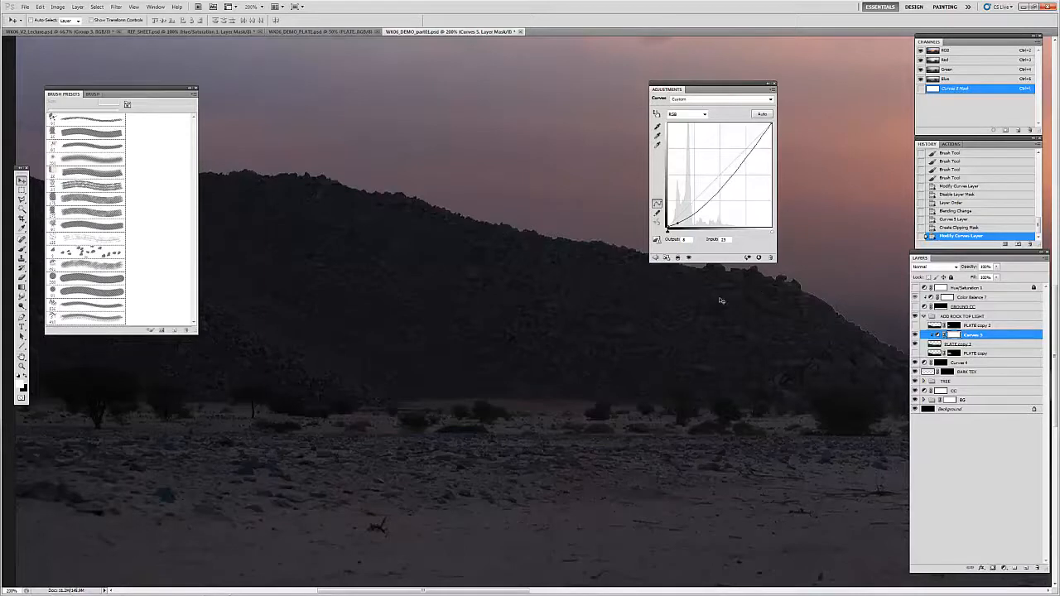
{"action": "left_click_drag", "start_coordinate": [675, 223], "coordinate": [690, 203]}
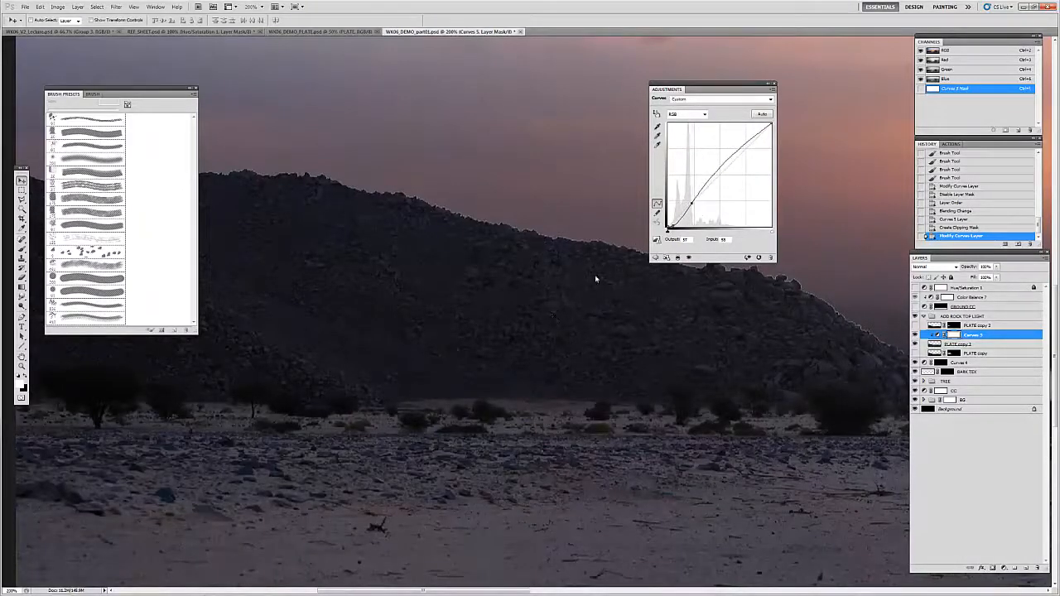
{"action": "left_click_drag", "start_coordinate": [678, 222], "coordinate": [681, 224]}
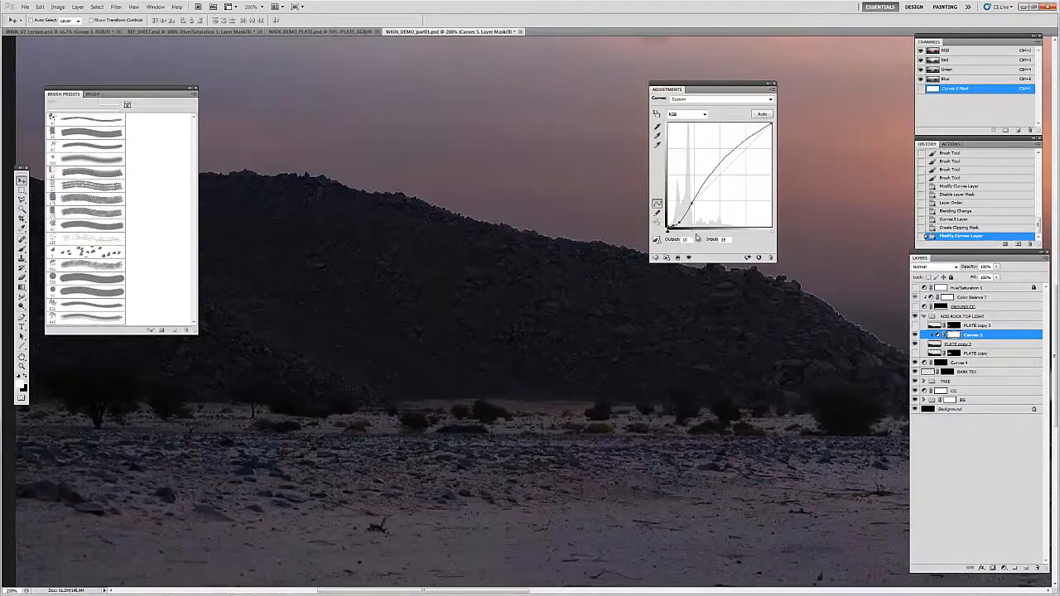
Step: Add a layer mask to PLATE copy 3, invert it to black, and check the hill in an uncluttered view
{"action": "left_click", "coordinate": [952, 343]}
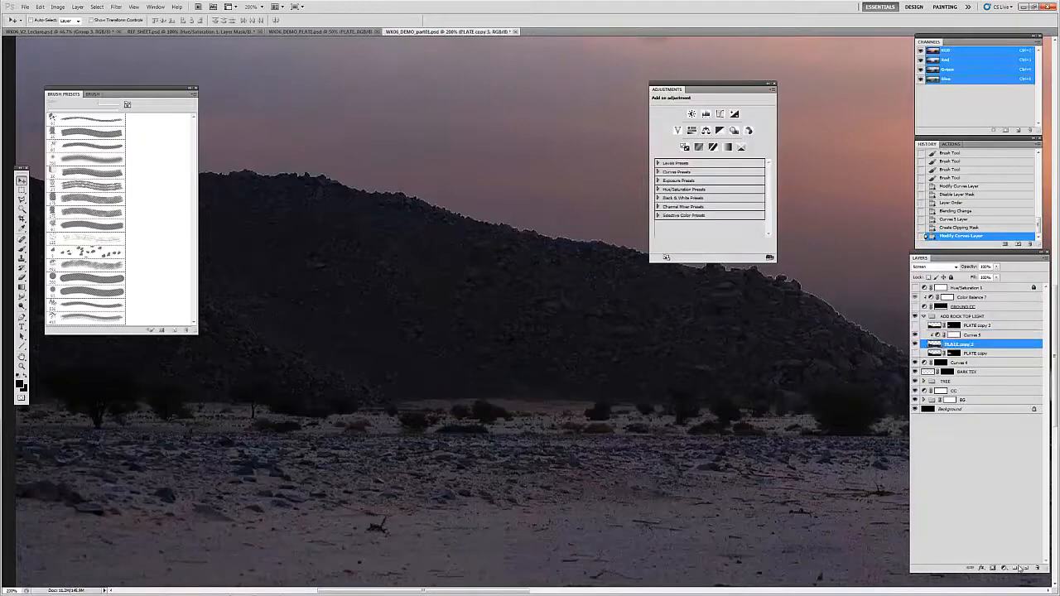
{"action": "left_click", "coordinate": [992, 569]}
{"action": "key", "text": "ctrl+i"}
{"action": "key", "text": "Tab"}
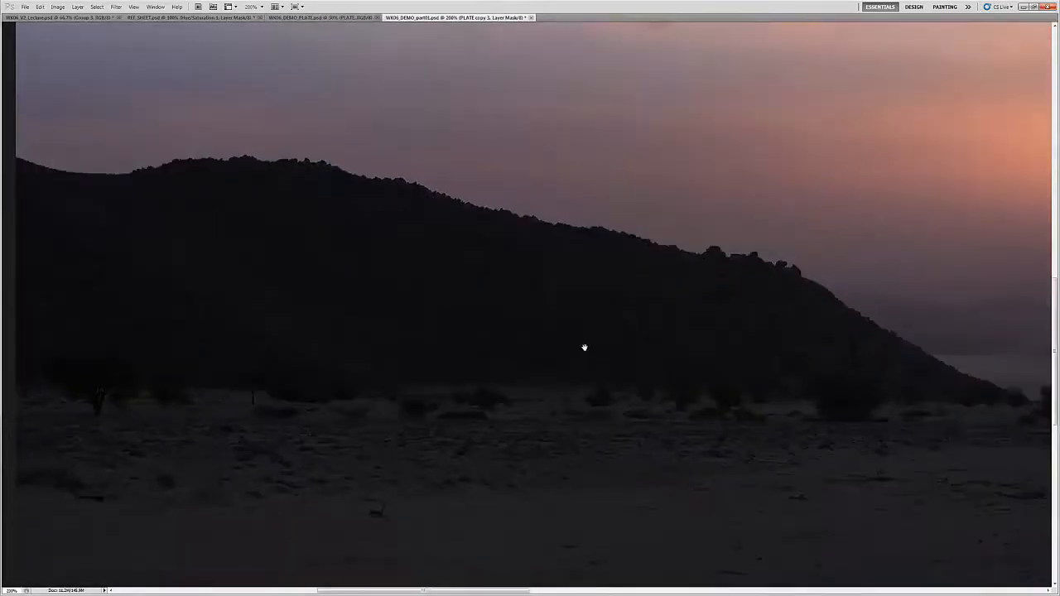
{"action": "key", "text": "Tab"}
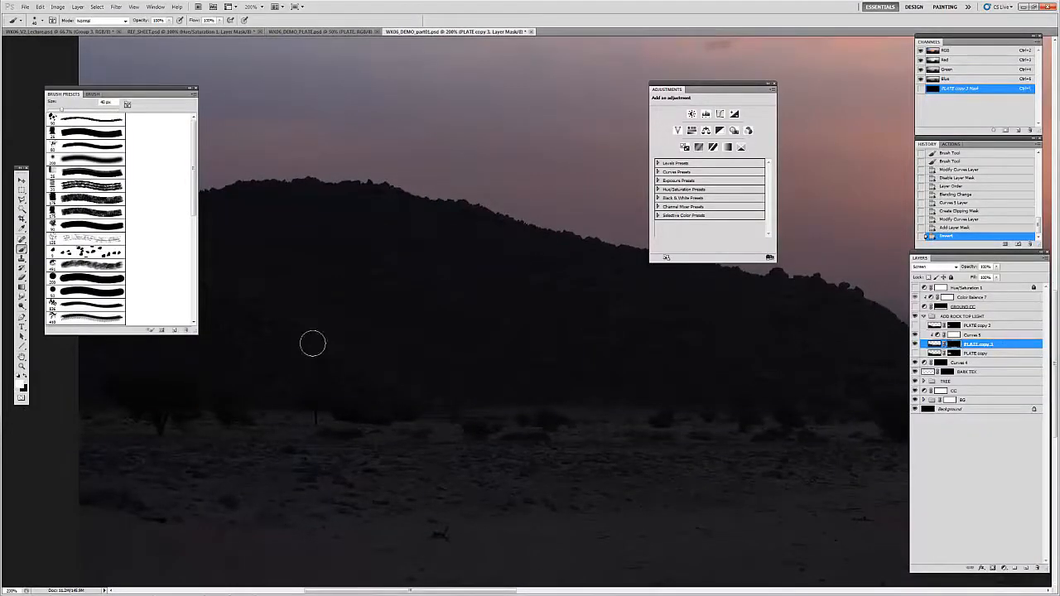
Step: Paint white on the PLATE copy 3 mask along the hill's ridge and right slope to reveal the top light
{"action": "key", "text": "Tab"}
{"action": "key", "text": "bracketright"}
{"action": "key", "text": "bracketright"}
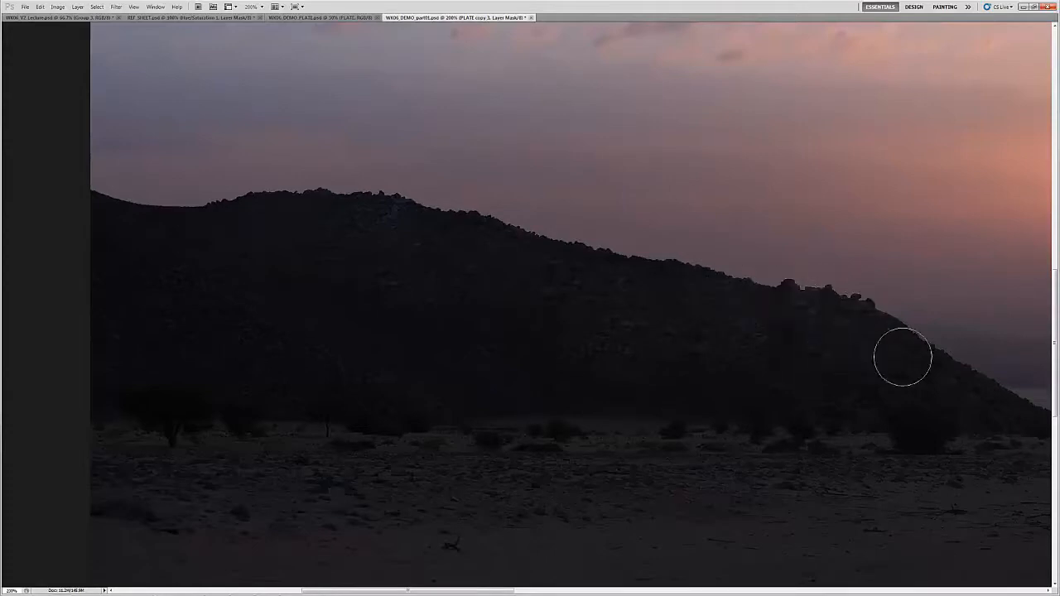
{"action": "left_click_drag", "start_coordinate": [790, 350], "coordinate": [618, 321]}
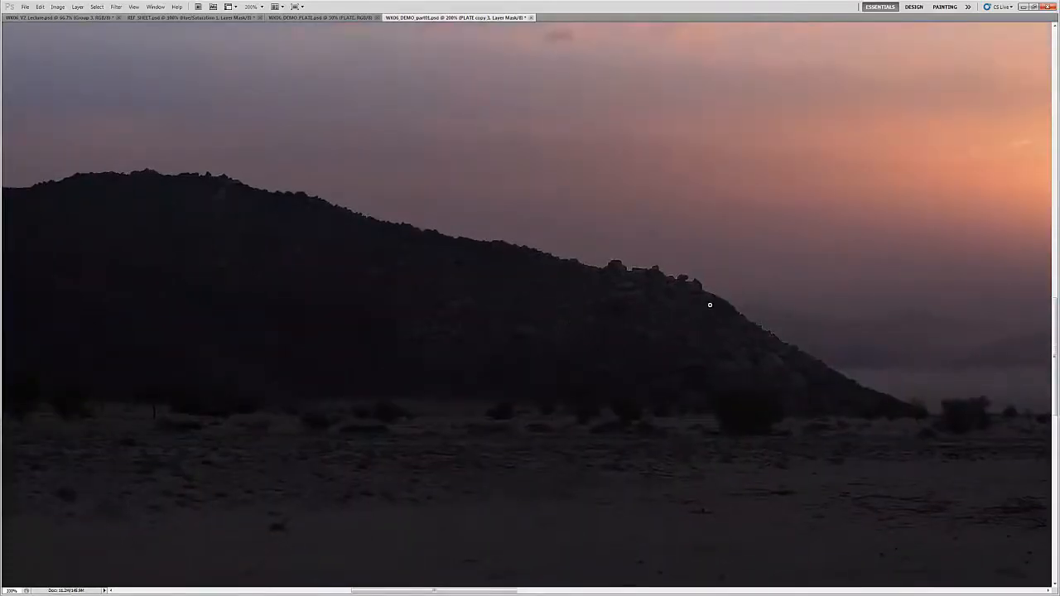
{"action": "scroll", "coordinate": [710, 300], "scroll_direction": "up", "scroll_amount": 2}
{"action": "key", "text": "bracketleft"}
{"action": "key", "text": "bracketleft"}
{"action": "key", "text": "bracketleft"}
{"action": "key", "text": "bracketleft"}
{"action": "key", "text": "bracketleft"}
{"action": "key", "text": "bracketleft"}
{"action": "key", "text": "bracketleft"}
{"action": "key", "text": "bracketleft"}
{"action": "key", "text": "bracketleft"}
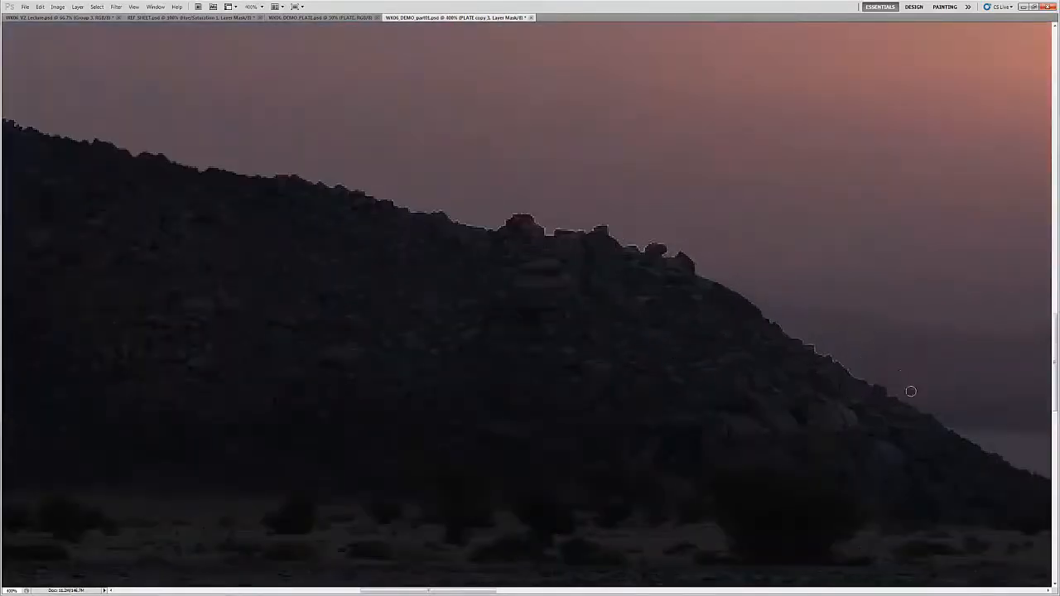
{"action": "left_click_drag", "start_coordinate": [893, 395], "coordinate": [880, 379]}
{"action": "left_click_drag", "start_coordinate": [829, 359], "coordinate": [795, 334]}
{"action": "left_click_drag", "start_coordinate": [594, 225], "coordinate": [558, 238]}
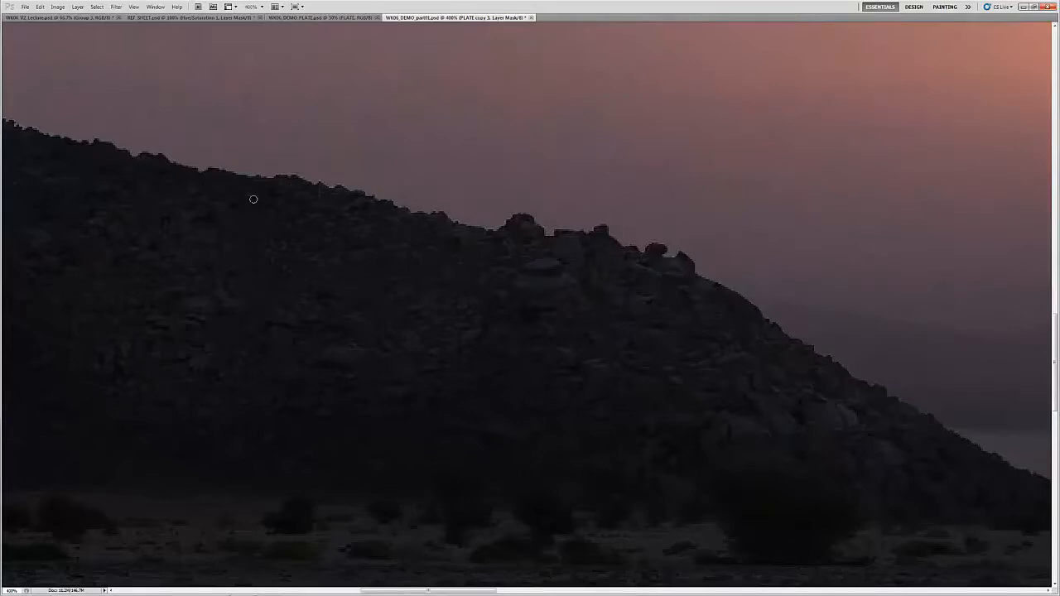
Step: Brush broader strokes onto the PLATE copy 3 mask with a larger brush to bring out rock texture across the hill
{"action": "scroll", "coordinate": [675, 361], "scroll_direction": "down", "scroll_amount": 3}
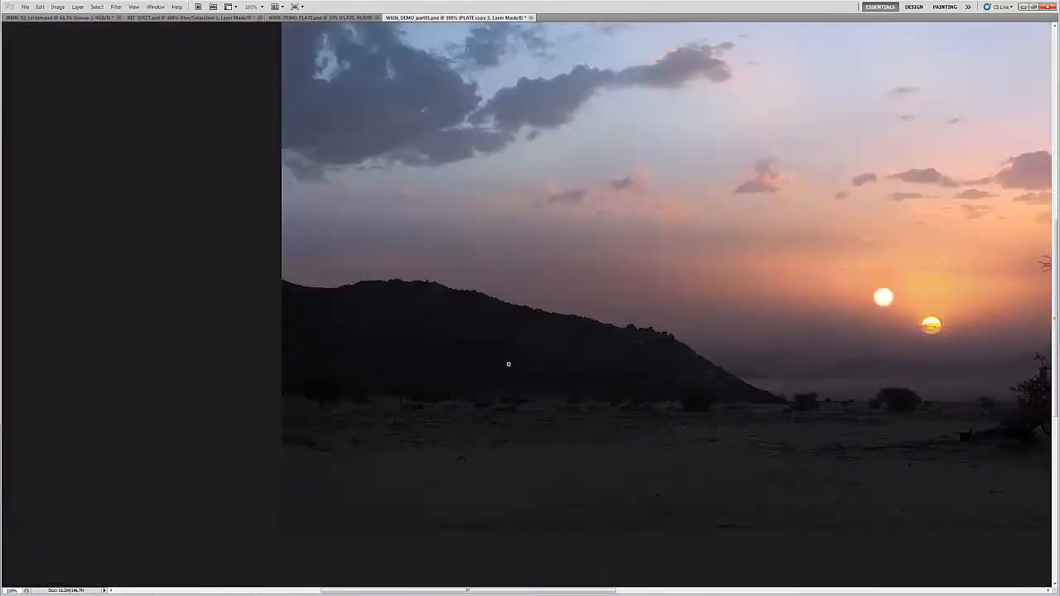
{"action": "key", "text": "bracketright"}
{"action": "key", "text": "bracketright"}
{"action": "key", "text": "bracketright"}
{"action": "key", "text": "bracketright"}
{"action": "key", "text": "bracketright"}
Step: Refine the Curves 5 adjustment by pulling down the shadow point and slightly raising the lower-midtone point
{"action": "key", "text": "z"}
{"action": "left_click", "coordinate": [602, 357]}
{"action": "left_click", "coordinate": [600, 358]}
{"action": "key", "text": "Tab"}
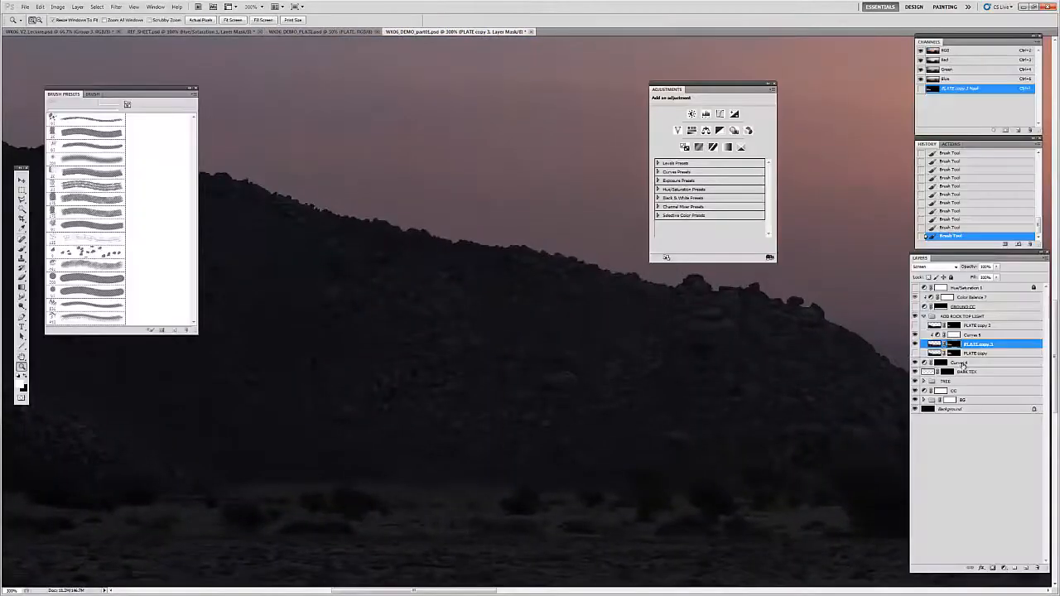
{"action": "left_click", "coordinate": [937, 336]}
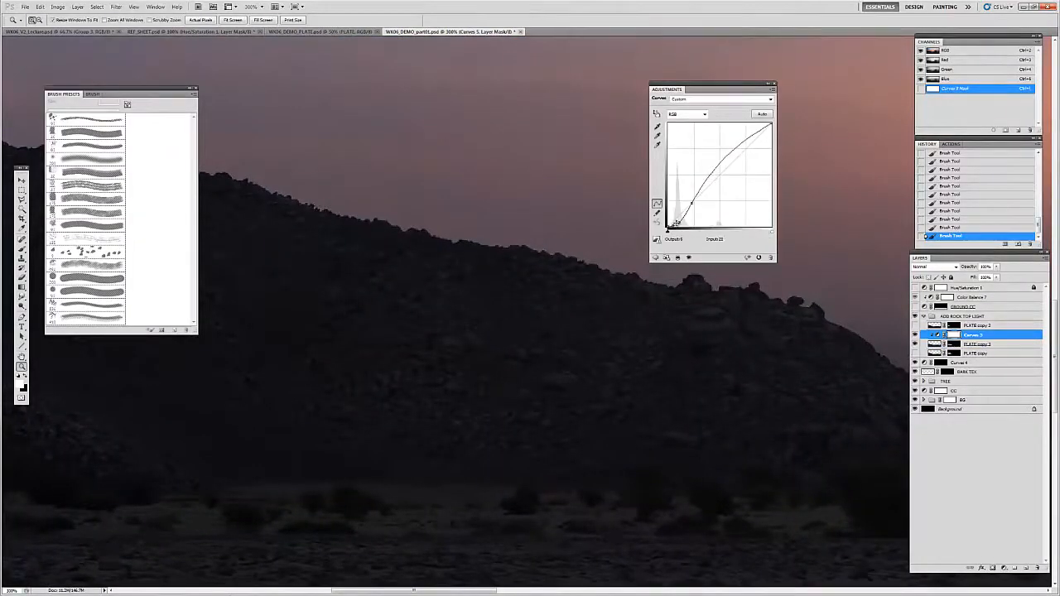
{"action": "left_click_drag", "start_coordinate": [676, 224], "coordinate": [670, 230]}
{"action": "key", "text": "ctrl+minus"}
{"action": "key", "text": "ctrl+minus"}
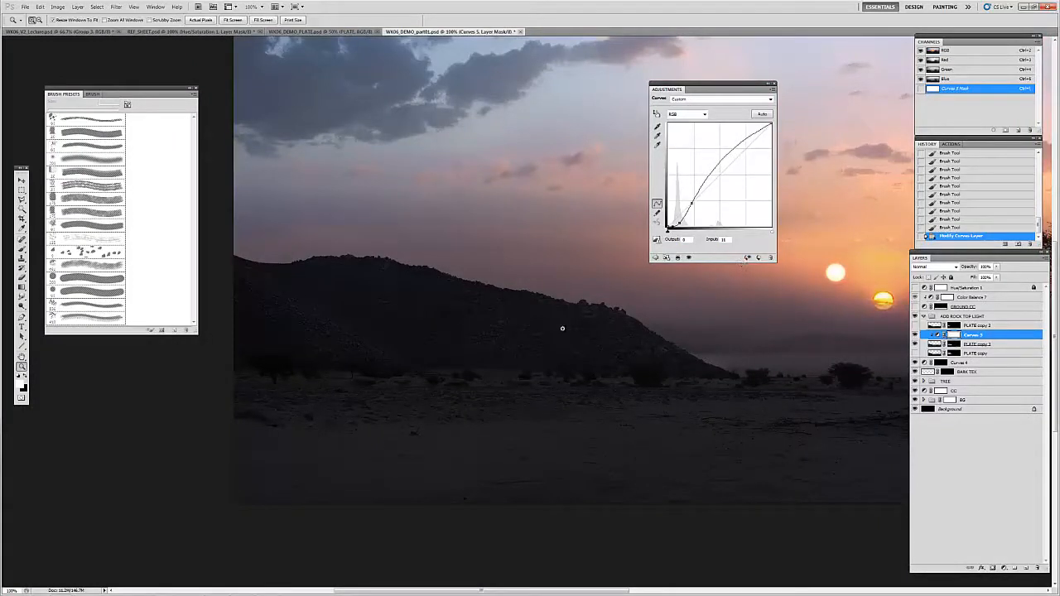
{"action": "left_click_drag", "start_coordinate": [693, 203], "coordinate": [693, 199]}
Step: Toggle PLATE copy 3's visibility to compare the hill with and without the added top light
{"action": "left_click_drag", "start_coordinate": [603, 352], "coordinate": [573, 356]}
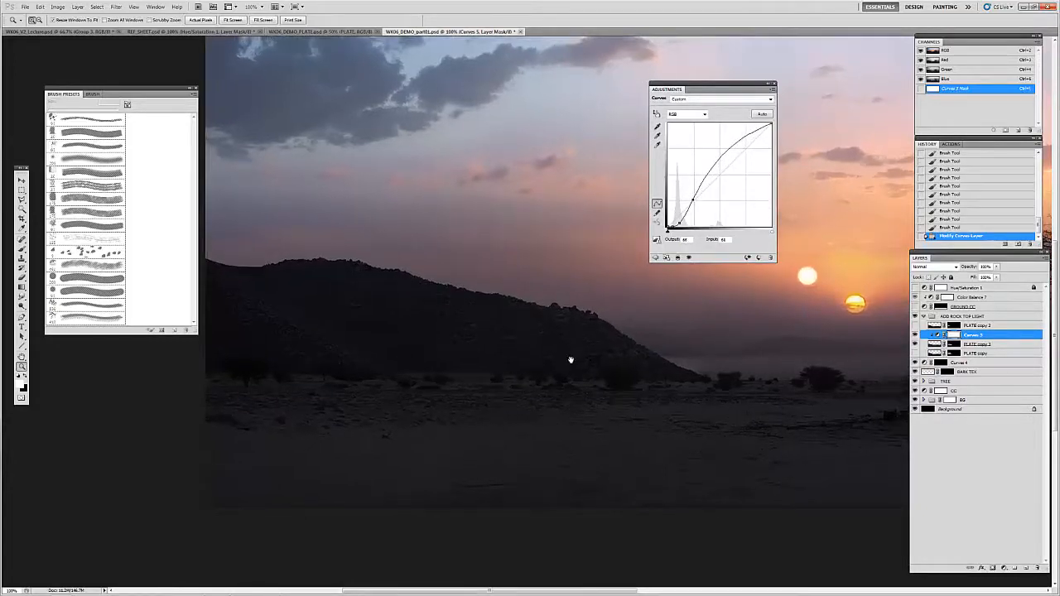
{"action": "left_click_drag", "start_coordinate": [734, 90], "coordinate": [114, 376]}
{"action": "key", "text": "ctrl+plus"}
{"action": "left_click_drag", "start_coordinate": [478, 325], "coordinate": [665, 327]}
{"action": "left_click", "coordinate": [934, 344]}
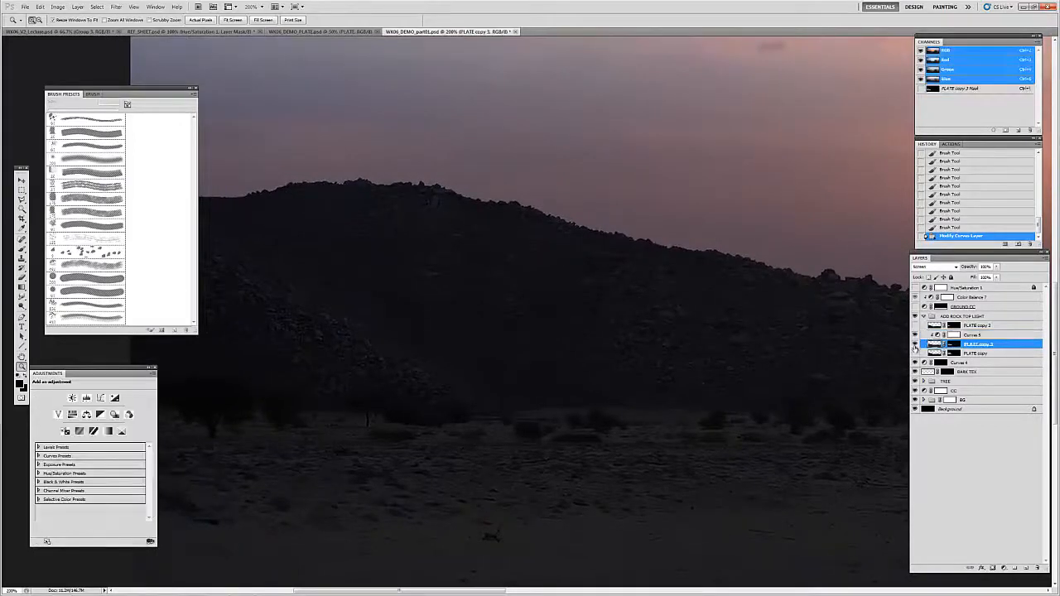
{"action": "left_click", "coordinate": [915, 344]}
{"action": "key", "text": "v"}
{"action": "mouse_move", "coordinate": [702, 337]}
{"action": "left_mouse_down"}
{"action": "mouse_move", "coordinate": [549, 347]}
{"action": "mouse_move", "coordinate": [703, 333]}
{"action": "left_mouse_up"}
{"action": "left_click_drag", "start_coordinate": [594, 336], "coordinate": [591, 331]}
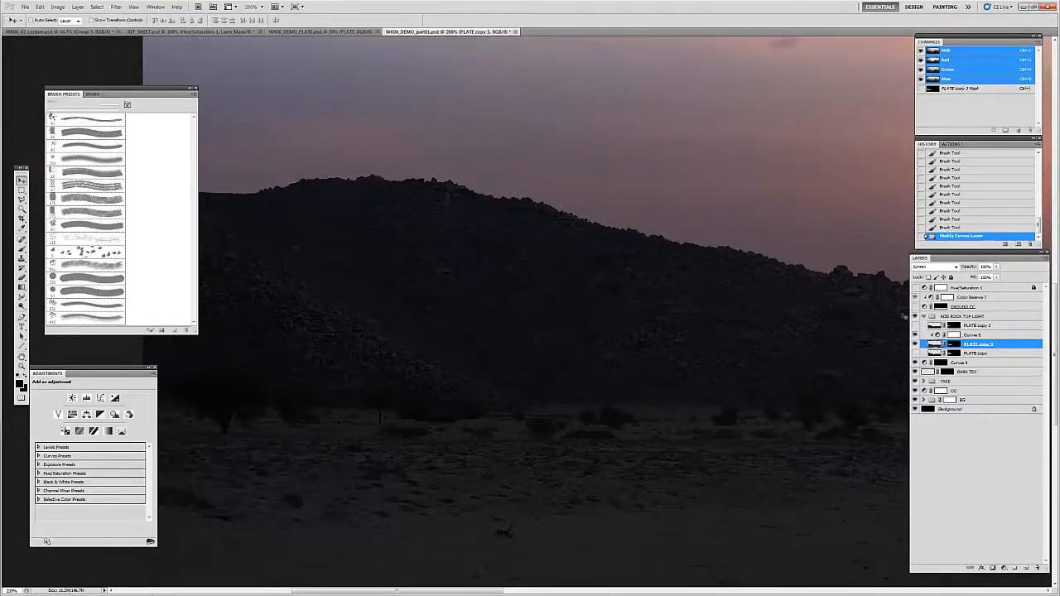
Step: Add a Color Balance adjustment clipped to PLATE copy 3, place it above Curves 5, and set its blend mode to Color
{"action": "left_click", "coordinate": [975, 335]}
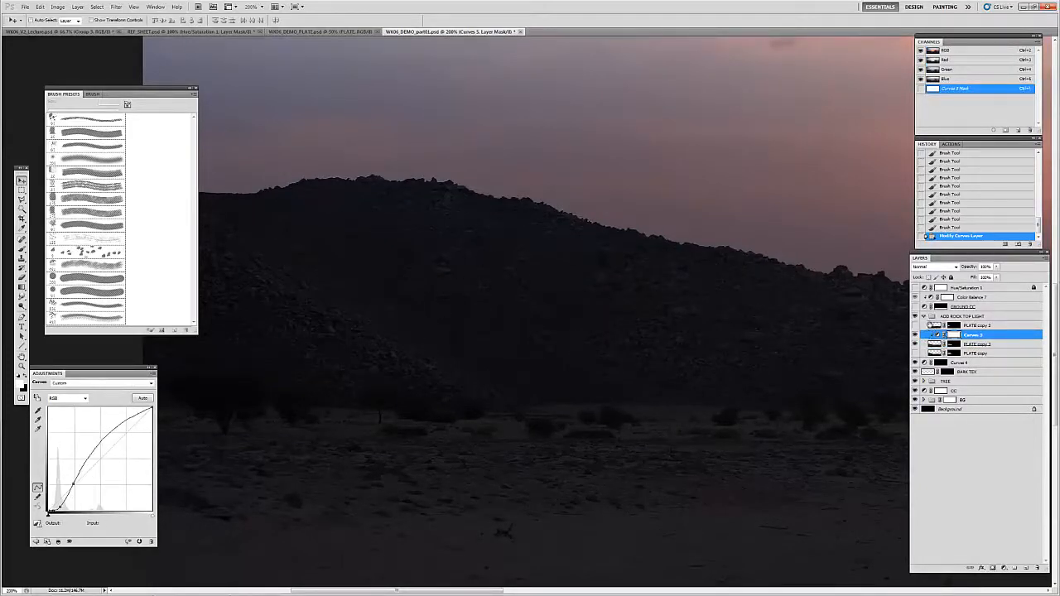
{"action": "left_click", "coordinate": [930, 320]}
{"action": "left_click", "coordinate": [934, 345]}
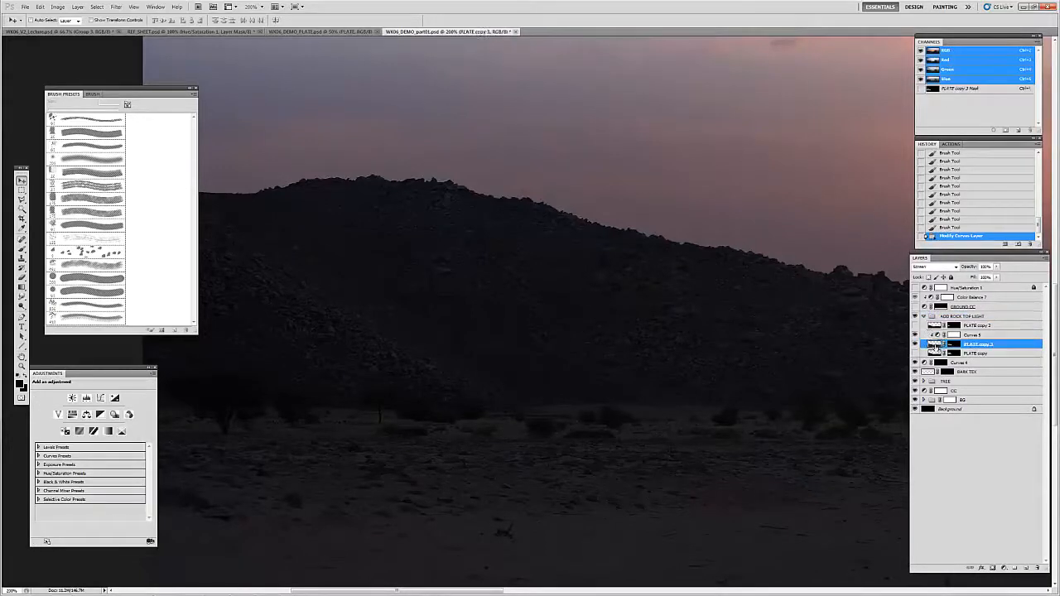
{"action": "key", "text": "z"}
{"action": "left_click", "coordinate": [592, 364], "text": "alt"}
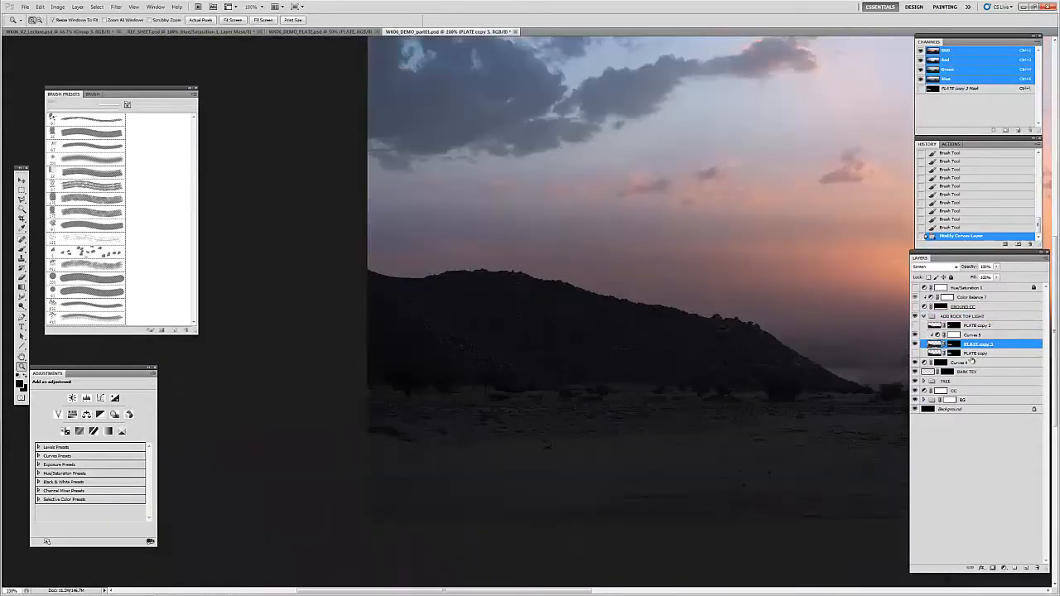
{"action": "left_click", "coordinate": [1003, 568]}
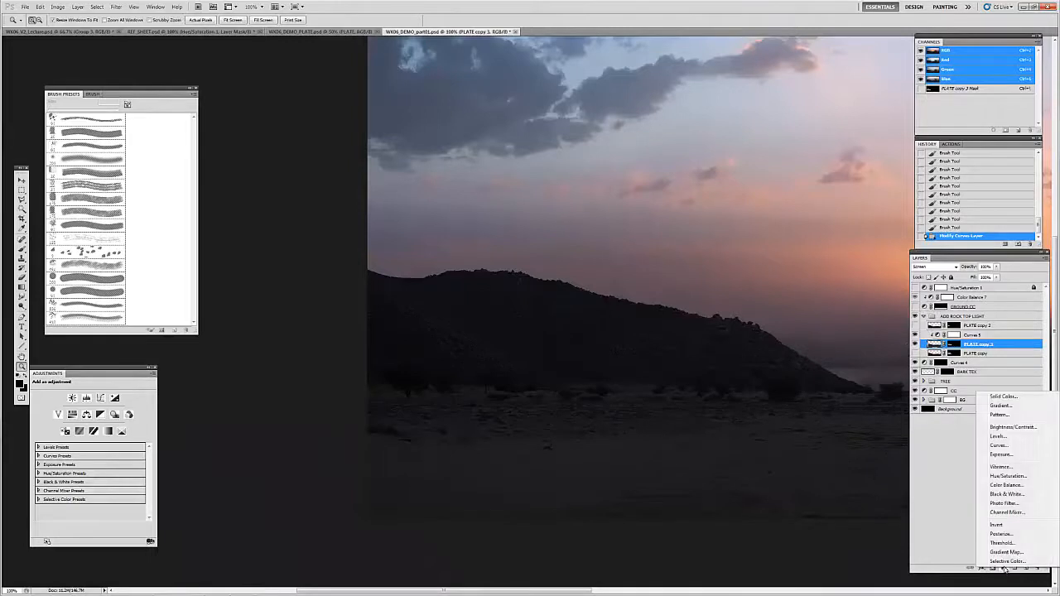
{"action": "left_click", "coordinate": [1001, 478]}
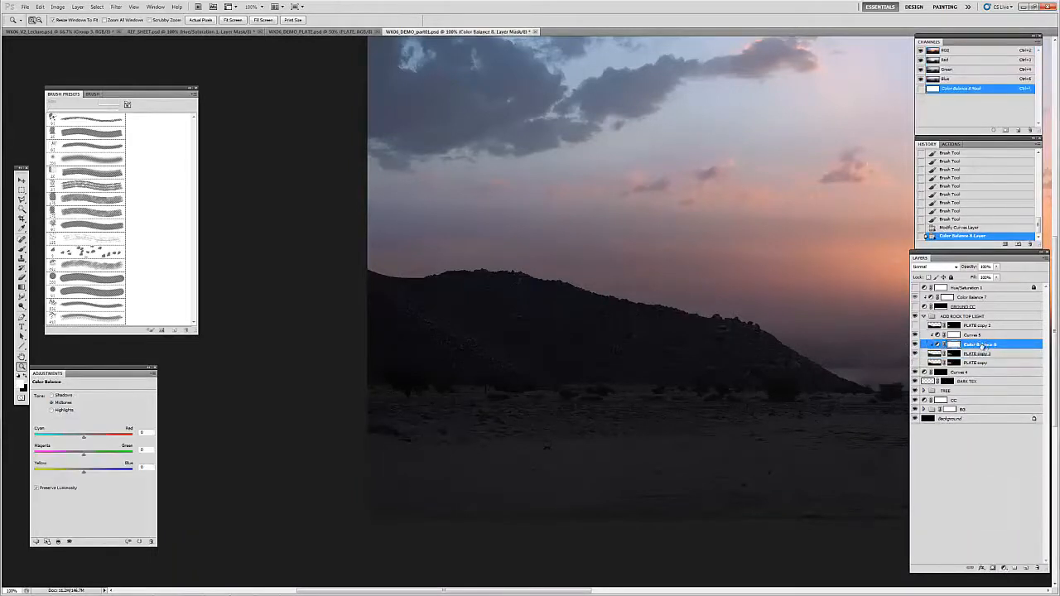
{"action": "left_click_drag", "start_coordinate": [985, 348], "coordinate": [996, 322]}
{"action": "left_click", "coordinate": [937, 266]}
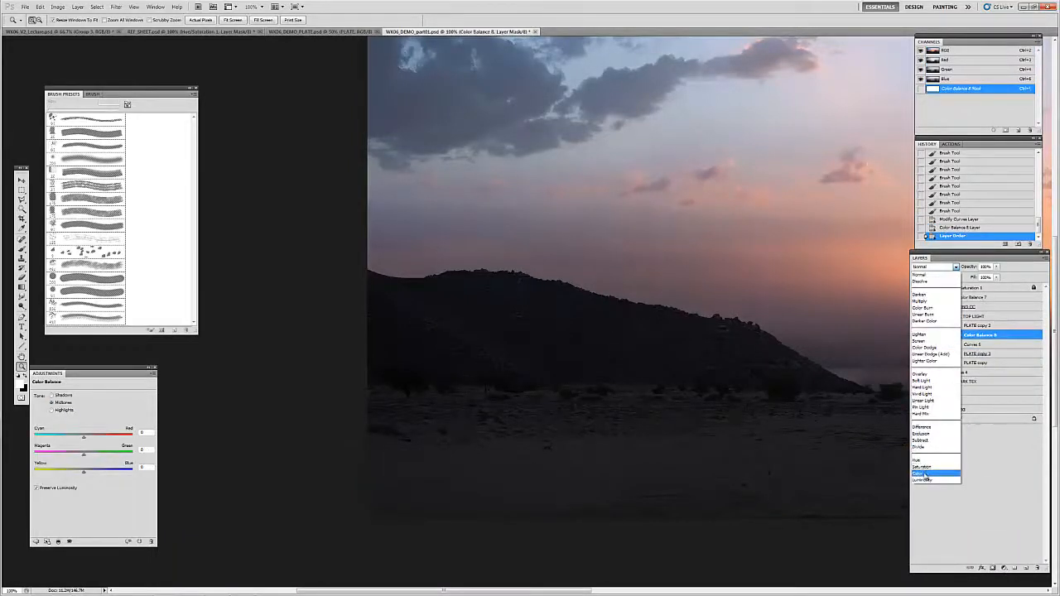
{"action": "left_click", "coordinate": [925, 474]}
Step: Shift the Color Balance highlights toward cyan to about -39 and check the hill's tint against the whole picture
{"action": "left_click", "coordinate": [574, 344]}
{"action": "left_click", "coordinate": [573, 343]}
{"action": "key", "text": "h"}
{"action": "left_click_drag", "start_coordinate": [571, 344], "coordinate": [199, 399]}
{"action": "key", "text": "v"}
{"action": "left_click_drag", "start_coordinate": [657, 332], "coordinate": [579, 331]}
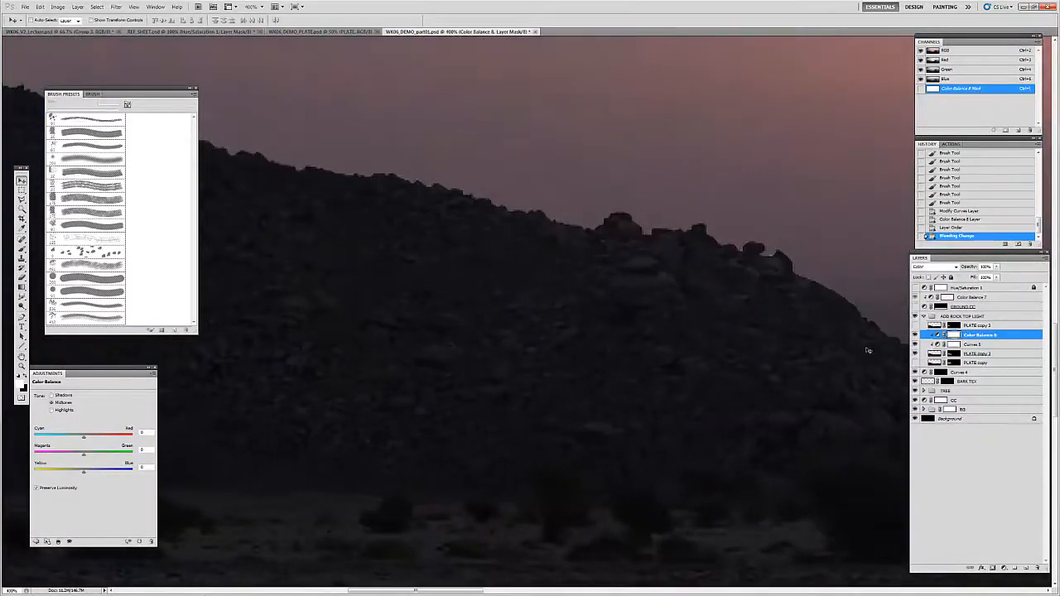
{"action": "left_click_drag", "start_coordinate": [35, 374], "coordinate": [706, 106]}
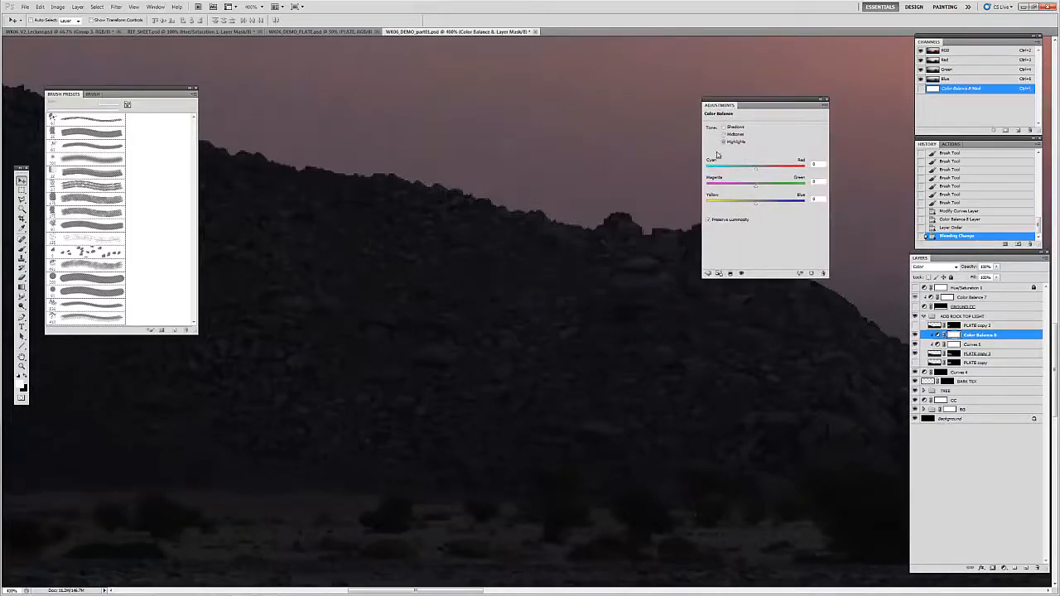
{"action": "left_click_drag", "start_coordinate": [755, 171], "coordinate": [751, 174]}
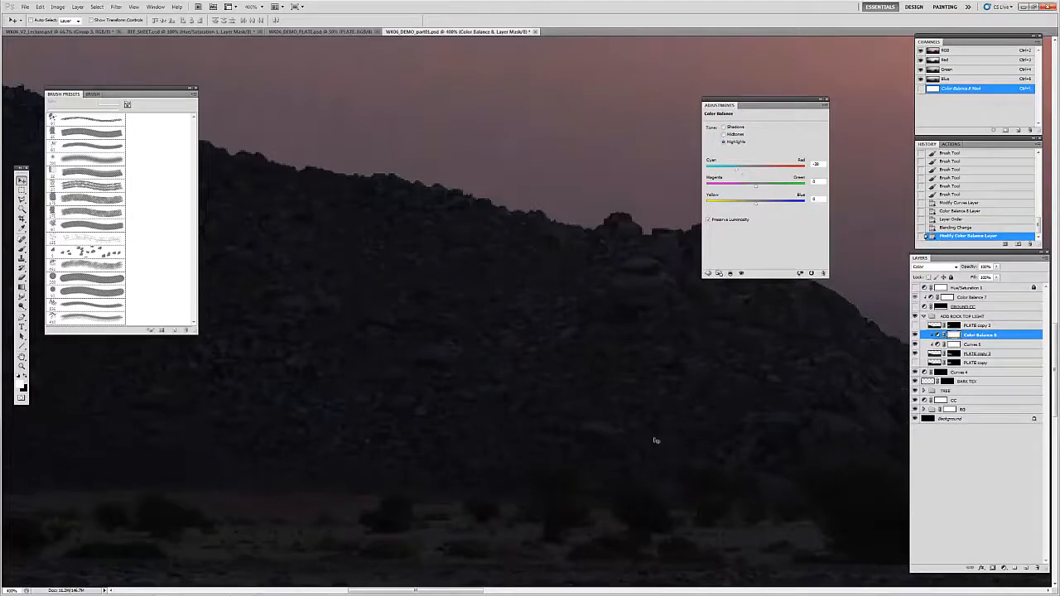
{"action": "key", "text": "ctrl+minus"}
{"action": "key", "text": "ctrl+minus"}
{"action": "key", "text": "ctrl+minus"}
{"action": "key", "text": "ctrl+minus"}
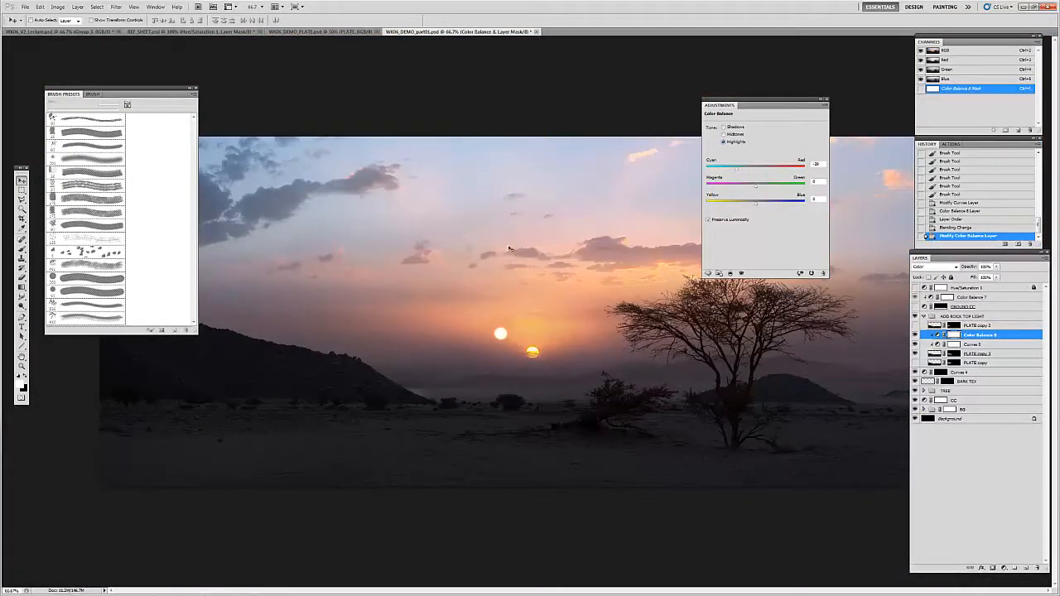
{"action": "left_click_drag", "start_coordinate": [789, 108], "coordinate": [117, 376]}
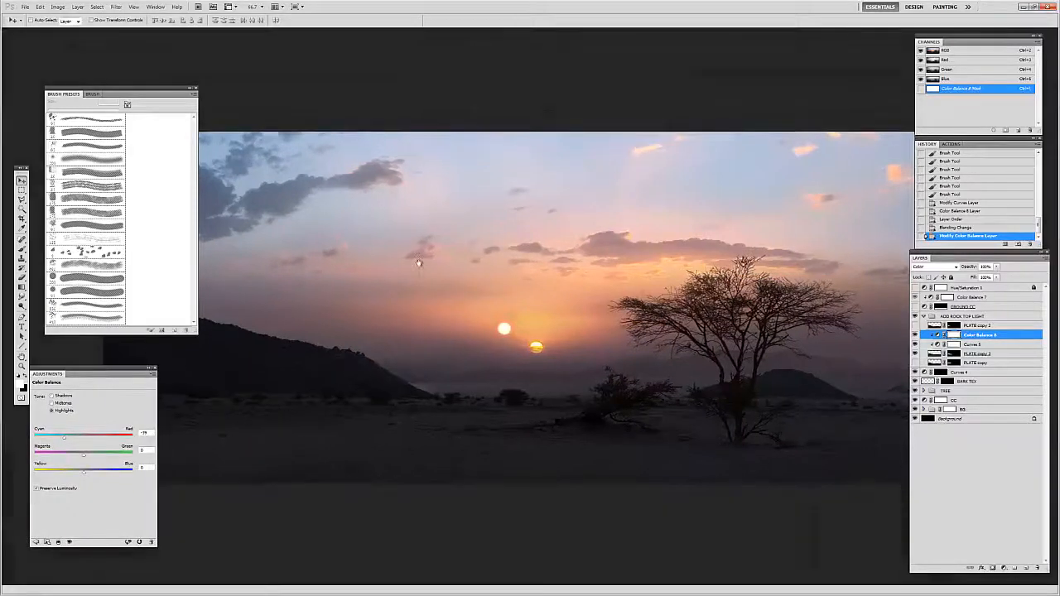
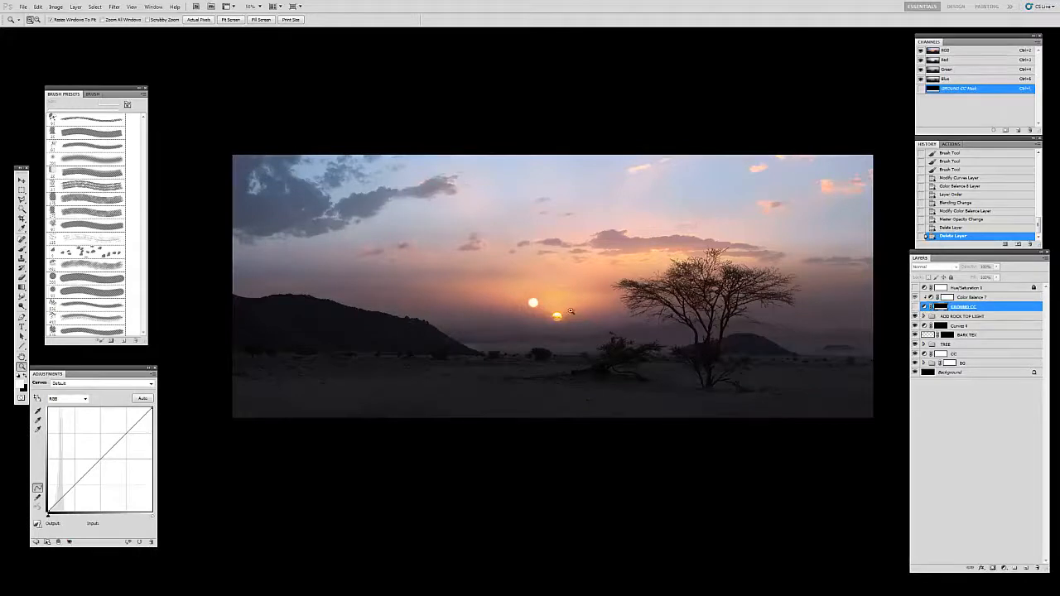
Step: Turn on the GROUND CC curves layer and raise the midtone of its curve slightly to brighten the ground
{"action": "key", "text": "v"}
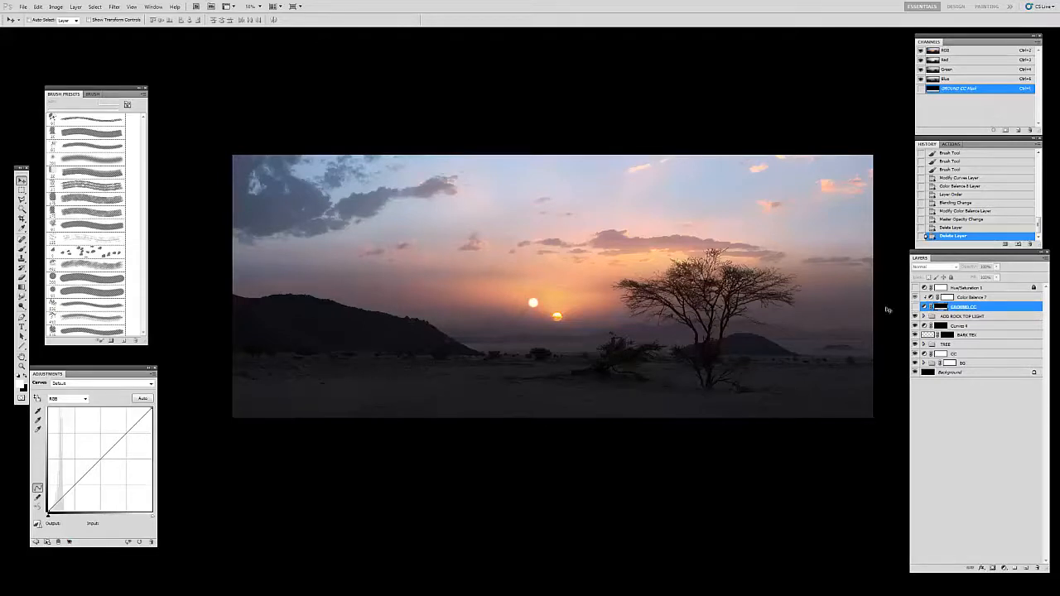
{"action": "left_click", "coordinate": [915, 307]}
{"action": "left_click_drag", "start_coordinate": [109, 380], "coordinate": [168, 382]}
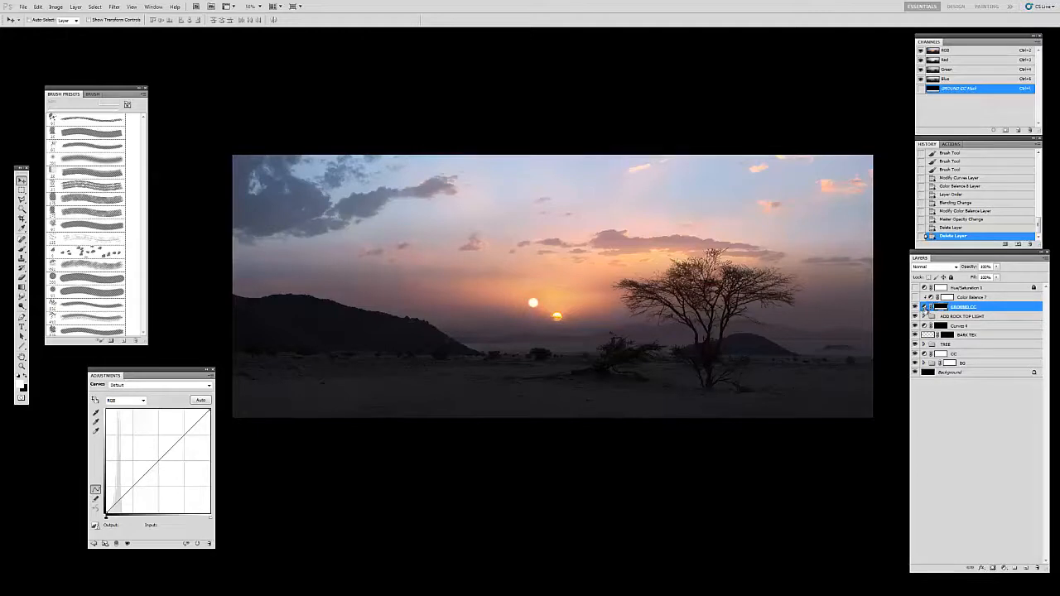
{"action": "left_click", "coordinate": [927, 308]}
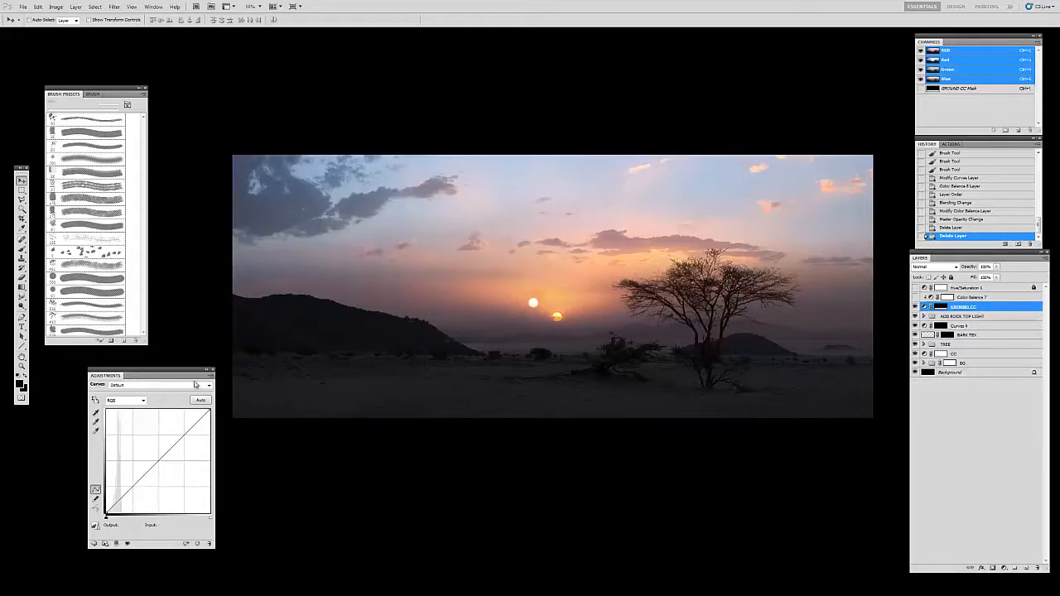
{"action": "left_click_drag", "start_coordinate": [189, 382], "coordinate": [192, 376]}
{"action": "left_click_drag", "start_coordinate": [163, 455], "coordinate": [154, 453]}
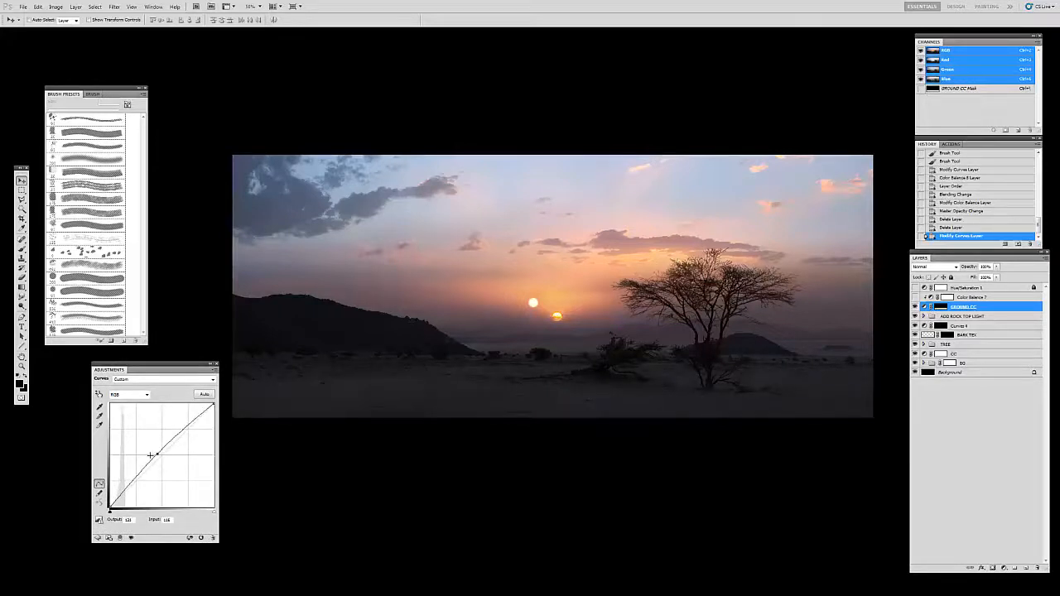
{"action": "left_click_drag", "start_coordinate": [157, 455], "coordinate": [159, 452]}
Step: View the GROUND CC mask on its own, then return to the full picture with the Color Balance 7 layer visible
{"action": "left_click", "coordinate": [964, 297]}
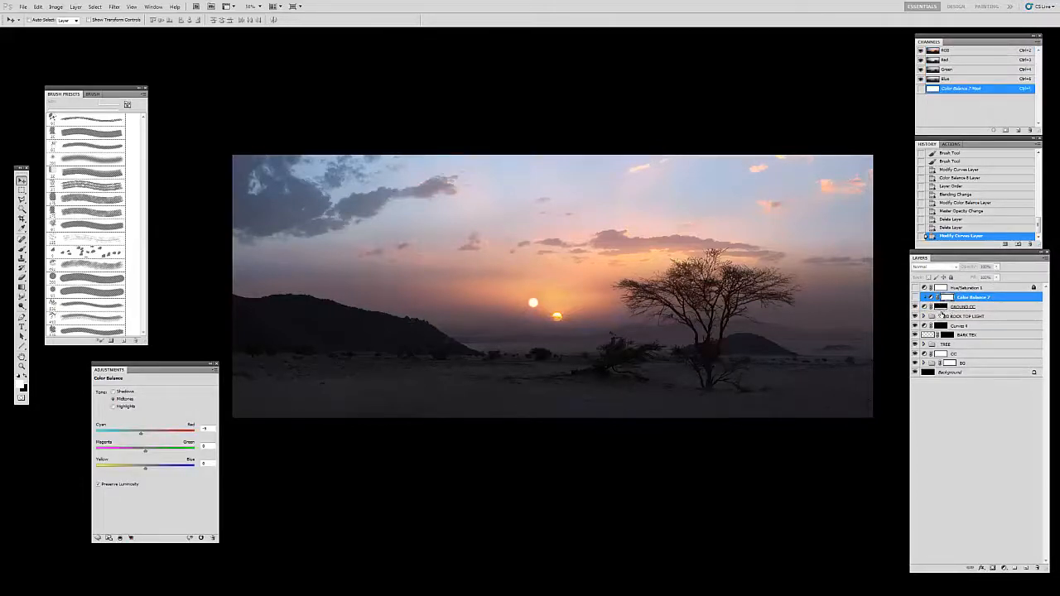
{"action": "left_click", "coordinate": [944, 307]}
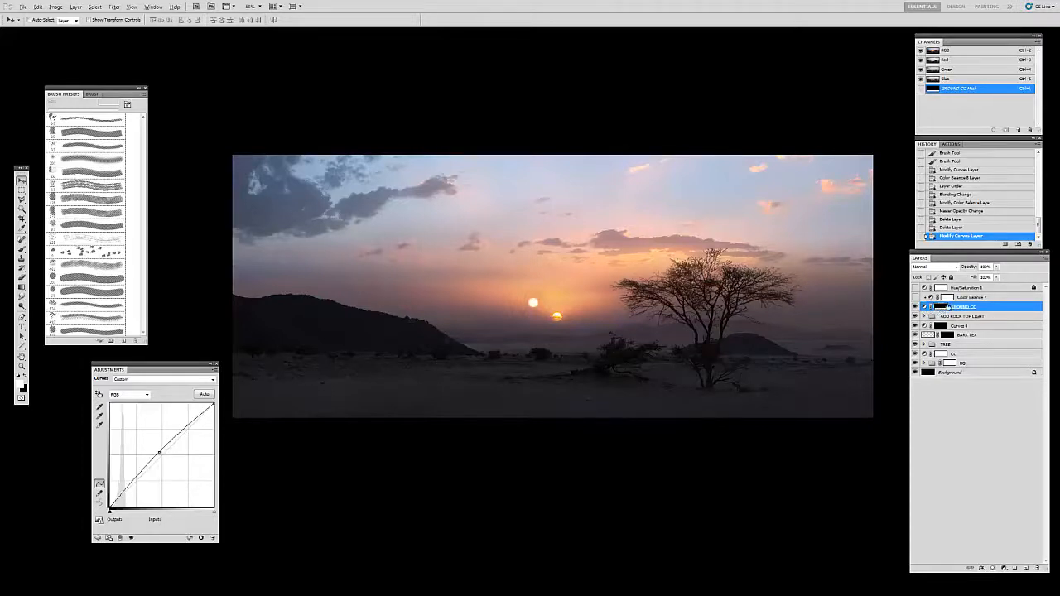
{"action": "left_click", "coordinate": [940, 308], "text": "alt"}
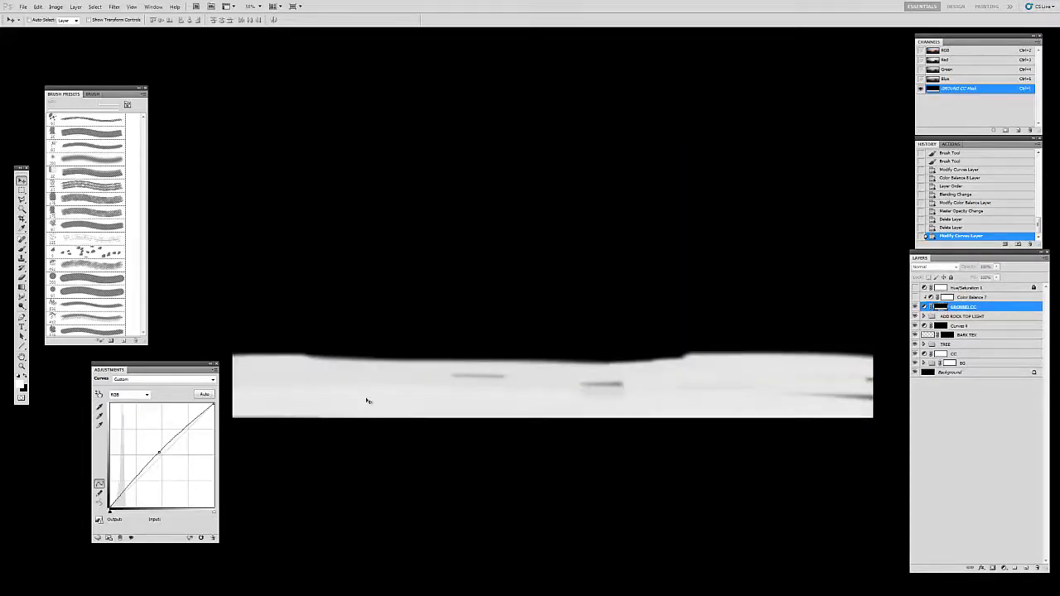
{"action": "left_click", "coordinate": [916, 307]}
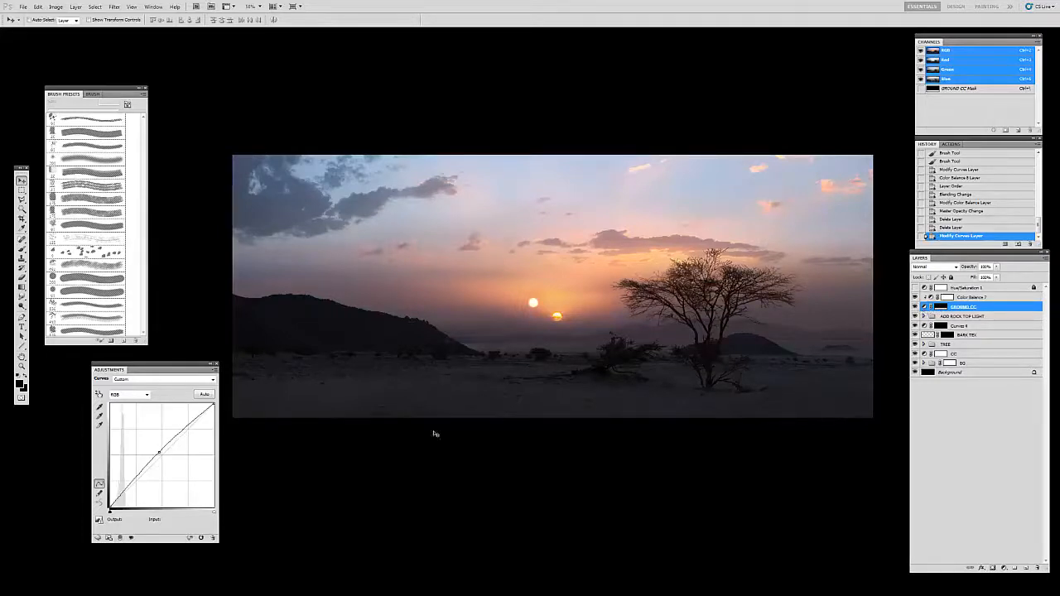
Step: Remove the midtone point from the GROUND CC curve, try a stronger midtone lift, and remove that point as well
{"action": "left_click_drag", "start_coordinate": [159, 452], "coordinate": [249, 389]}
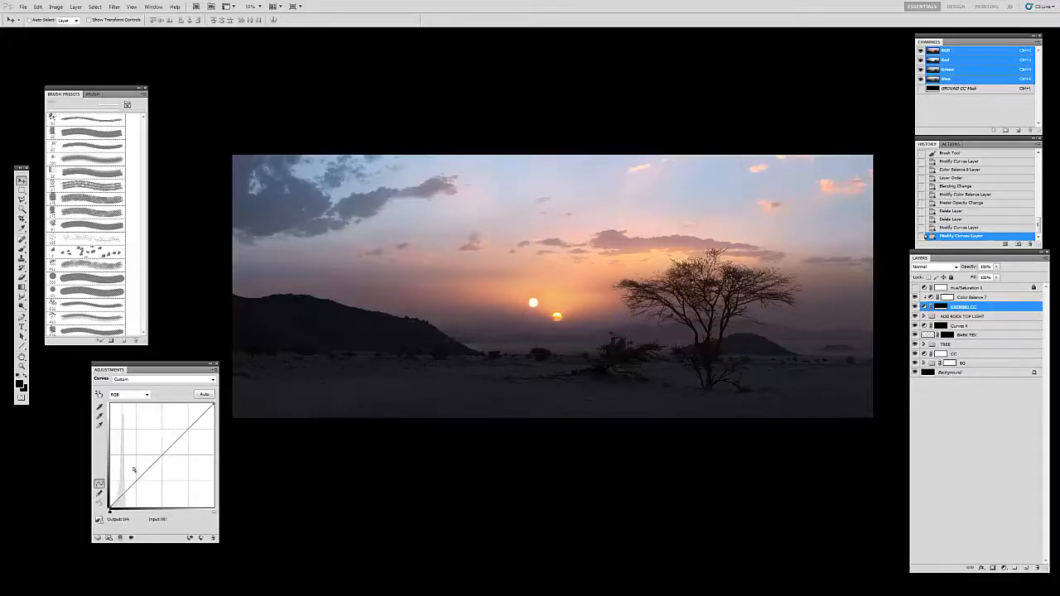
{"action": "left_click", "coordinate": [958, 297]}
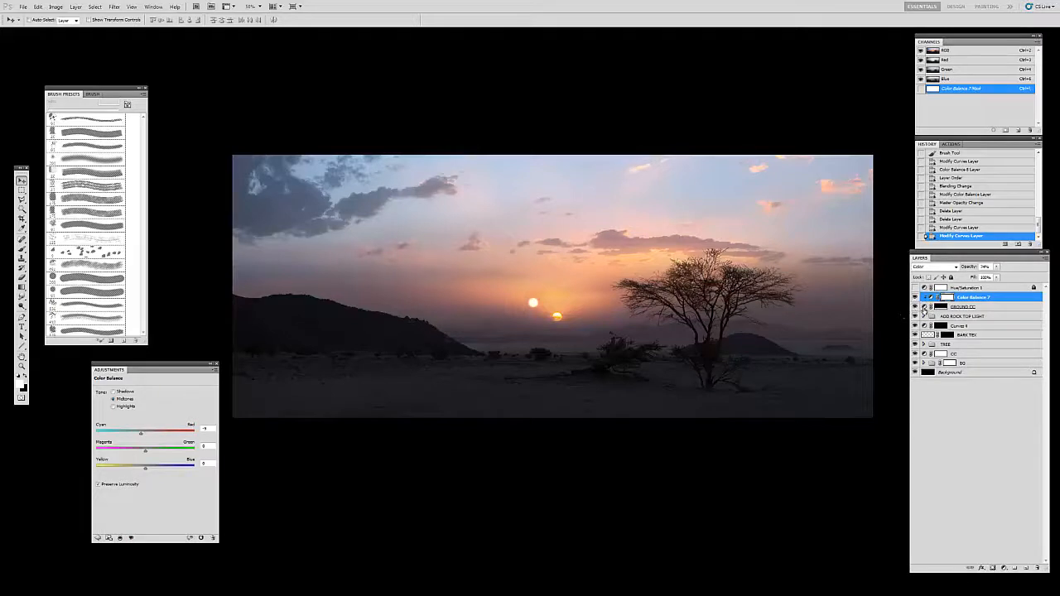
{"action": "left_click", "coordinate": [926, 311]}
{"action": "mouse_move", "coordinate": [164, 456]}
{"action": "left_mouse_down"}
{"action": "mouse_move", "coordinate": [169, 469]}
{"action": "mouse_move", "coordinate": [157, 449]}
{"action": "left_mouse_up"}
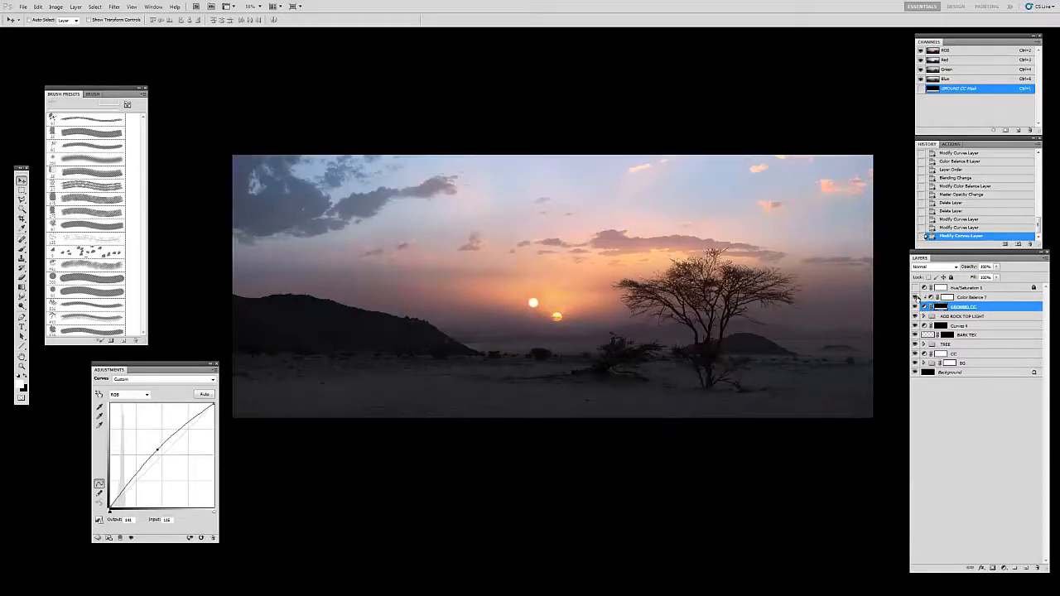
{"action": "left_click_drag", "start_coordinate": [158, 449], "coordinate": [275, 360]}
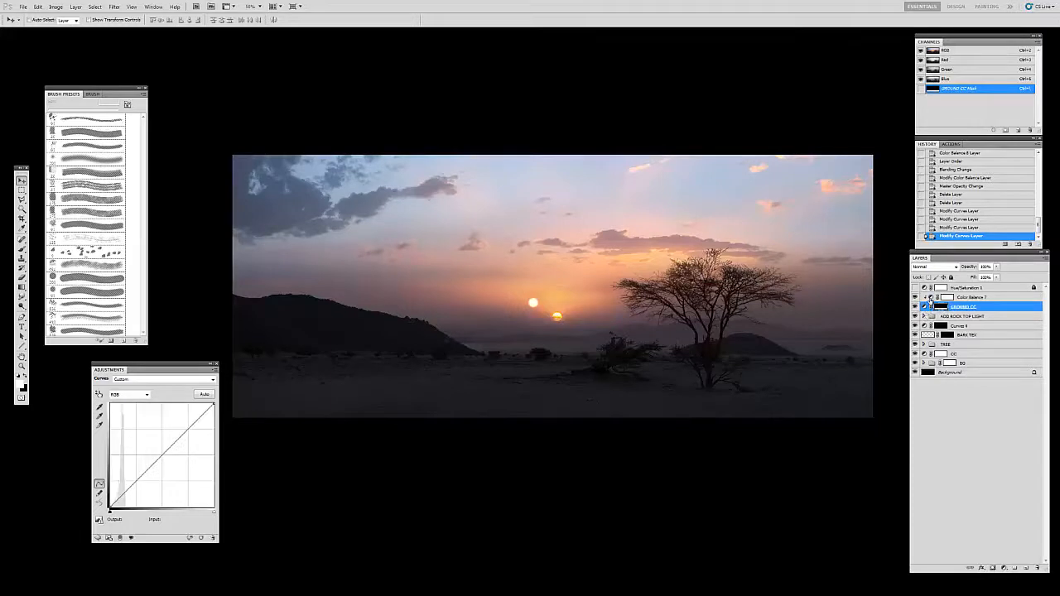
Step: Duplicate Color Balance 7, replace the copy's mask with the GROUND CC mask, and delete the copy
{"action": "left_click", "coordinate": [931, 298]}
{"action": "left_click_drag", "start_coordinate": [966, 298], "coordinate": [945, 298]}
{"action": "left_click", "coordinate": [915, 317]}
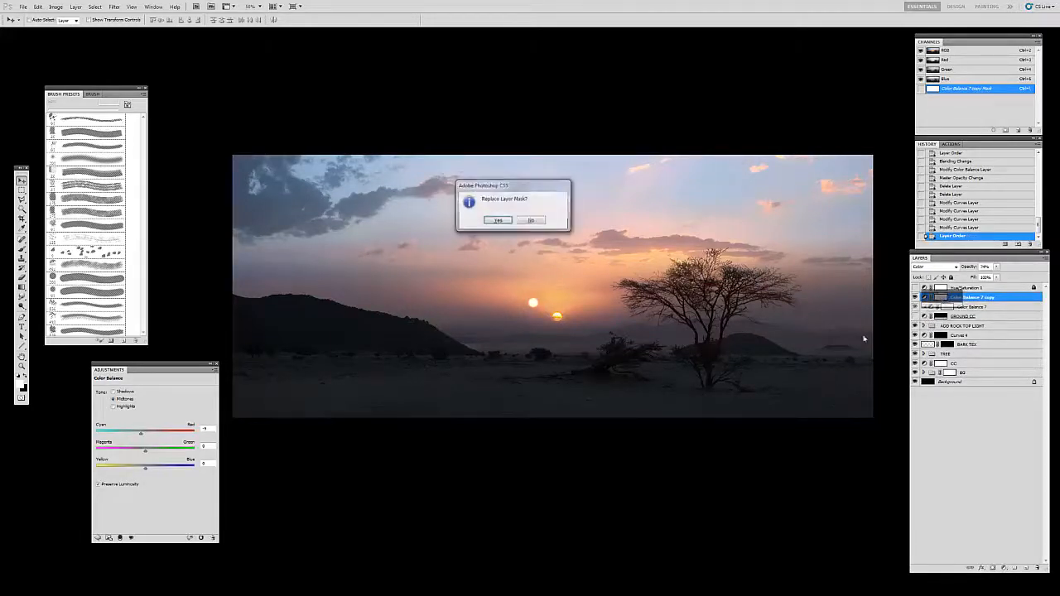
{"action": "left_click", "coordinate": [489, 221]}
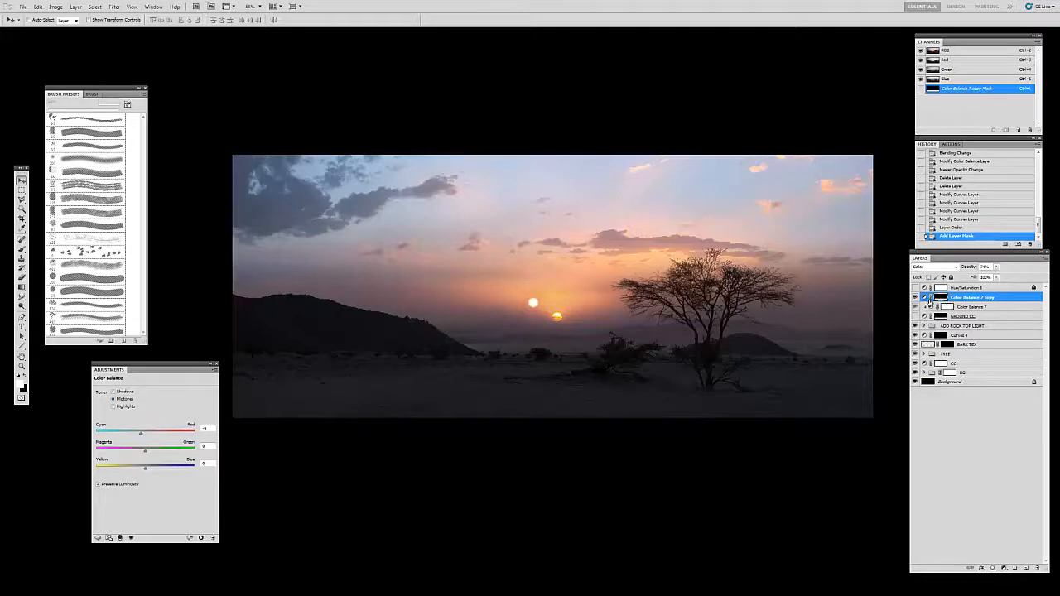
{"action": "key", "text": "Delete"}
Step: Show the GROUND CC layer and raise the midtone of its curve again to lighten the ground
{"action": "left_click", "coordinate": [919, 308]}
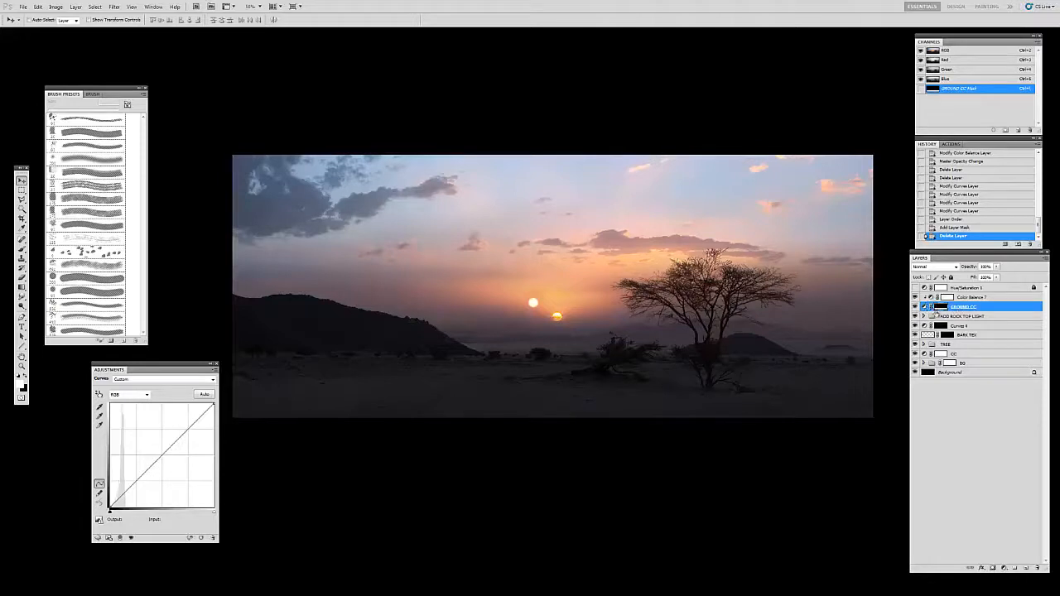
{"action": "left_click", "coordinate": [933, 307]}
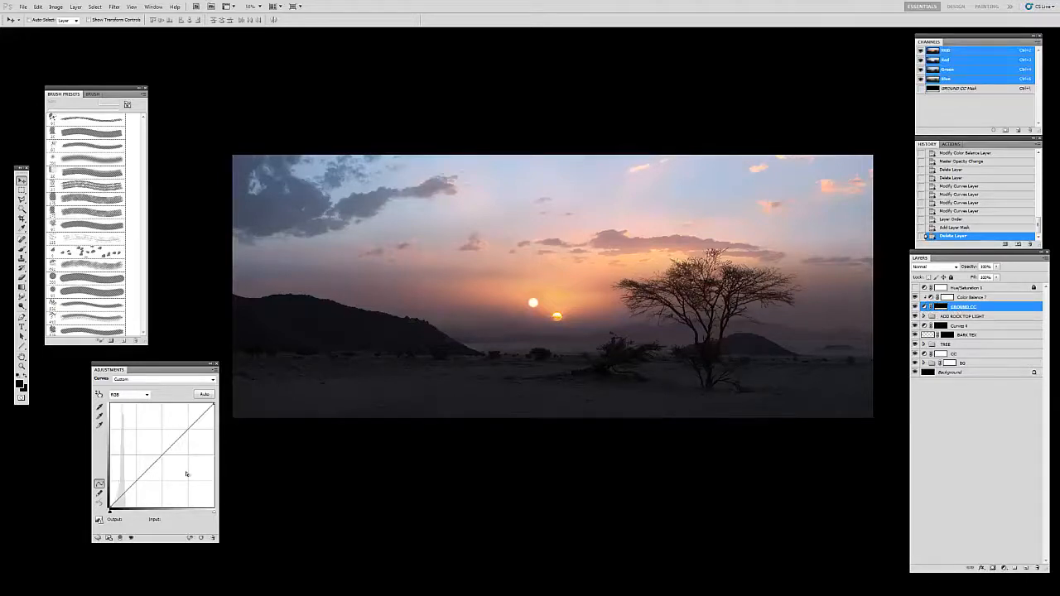
{"action": "left_click_drag", "start_coordinate": [165, 458], "coordinate": [158, 451]}
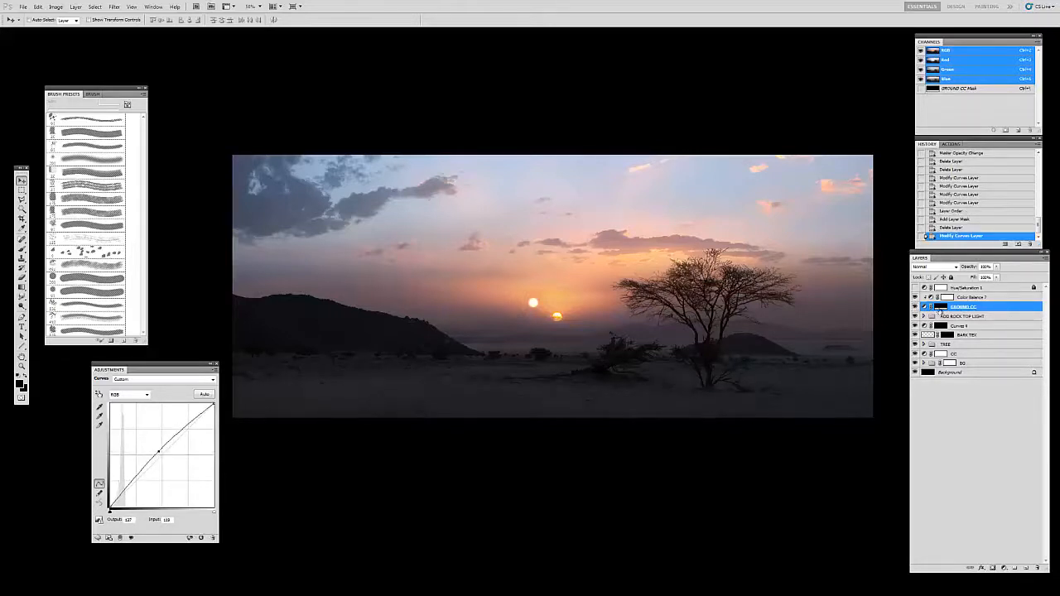
Step: Inspect the GROUND CC and Color Balance 7 masks, then return to the full-color picture
{"action": "left_click", "coordinate": [941, 307], "text": "alt"}
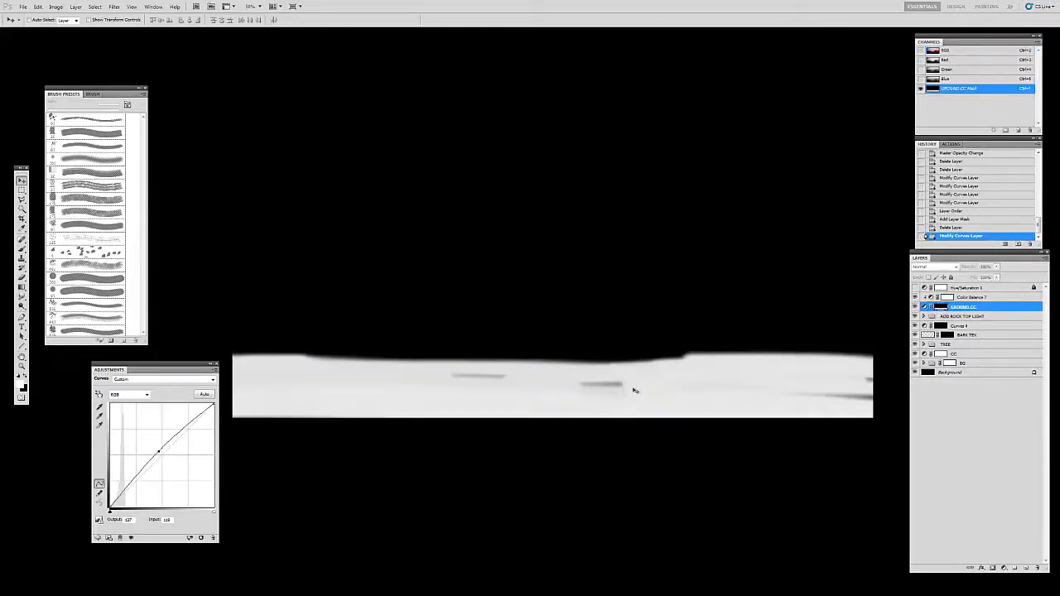
{"action": "left_click", "coordinate": [950, 299], "text": "alt"}
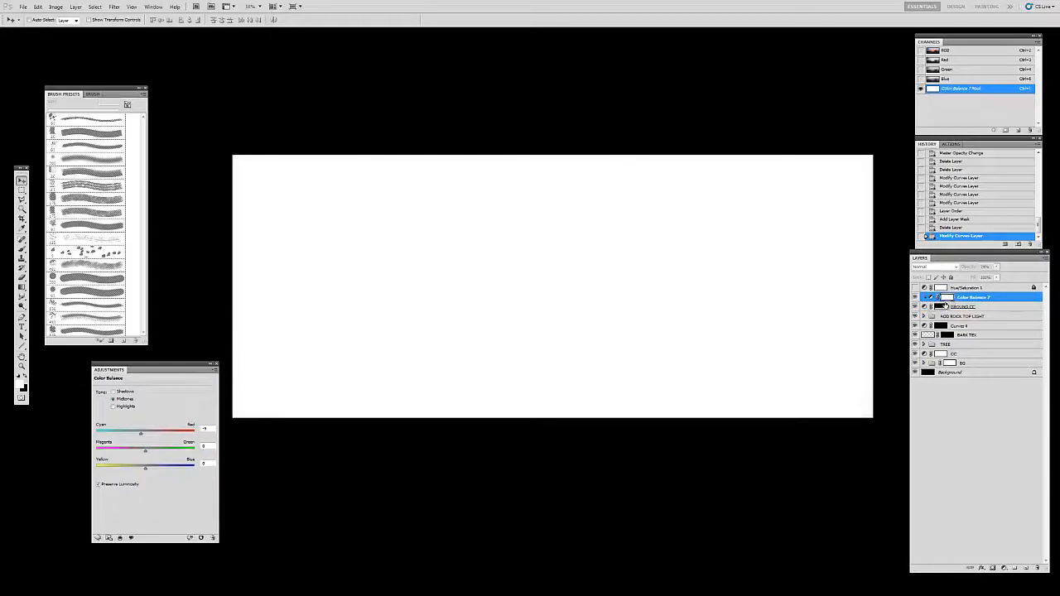
{"action": "left_click", "coordinate": [941, 308], "text": "alt+shift"}
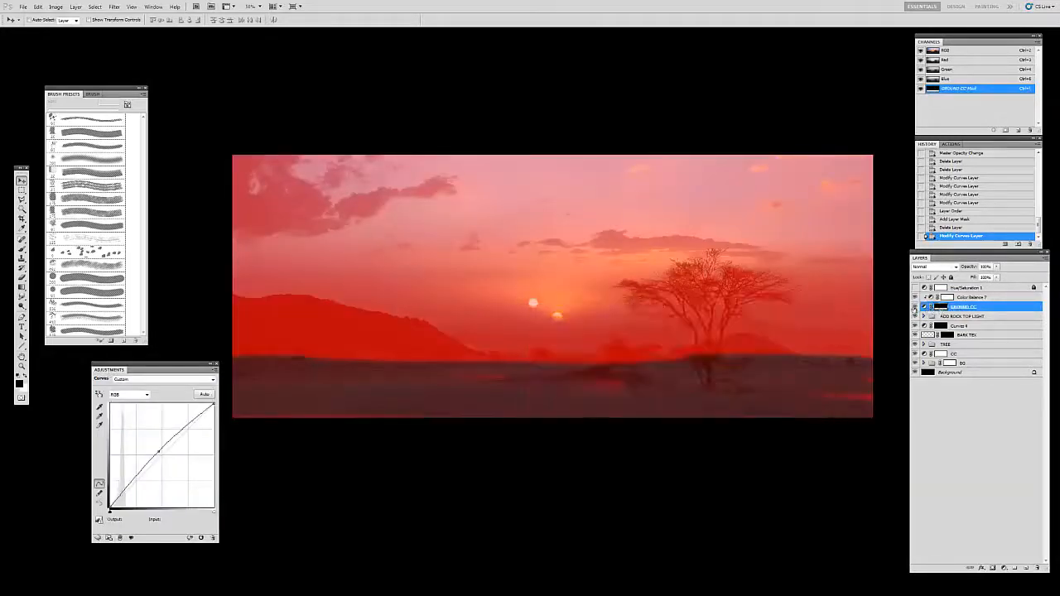
{"action": "left_click", "coordinate": [941, 308], "text": "alt+shift"}
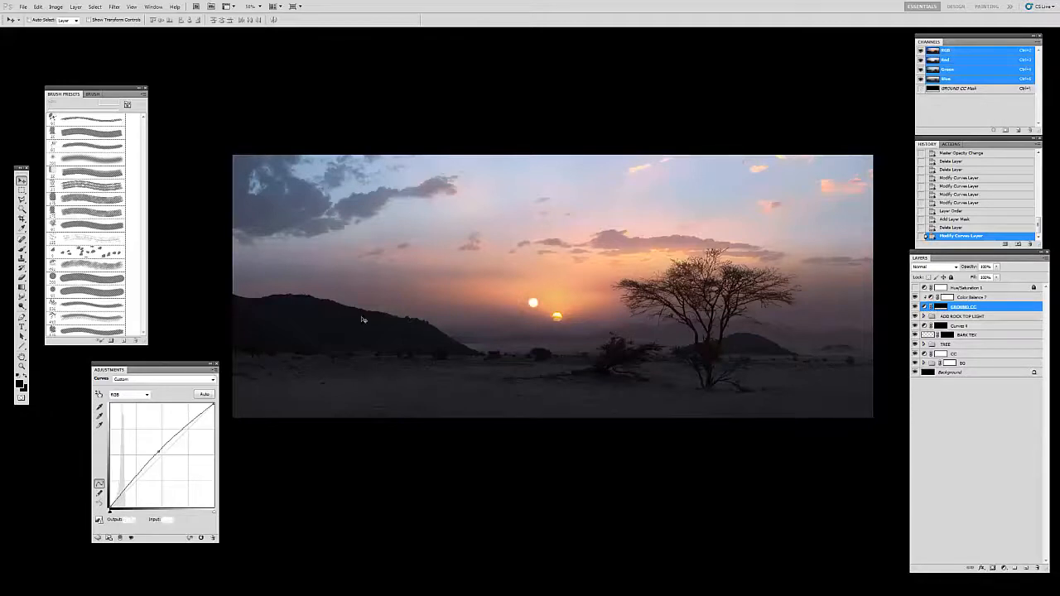
Step: Remove the midtone point from the GROUND CC curve and brush on its mask along the ground's far edge near the horizon
{"action": "left_click_drag", "start_coordinate": [163, 452], "coordinate": [313, 324]}
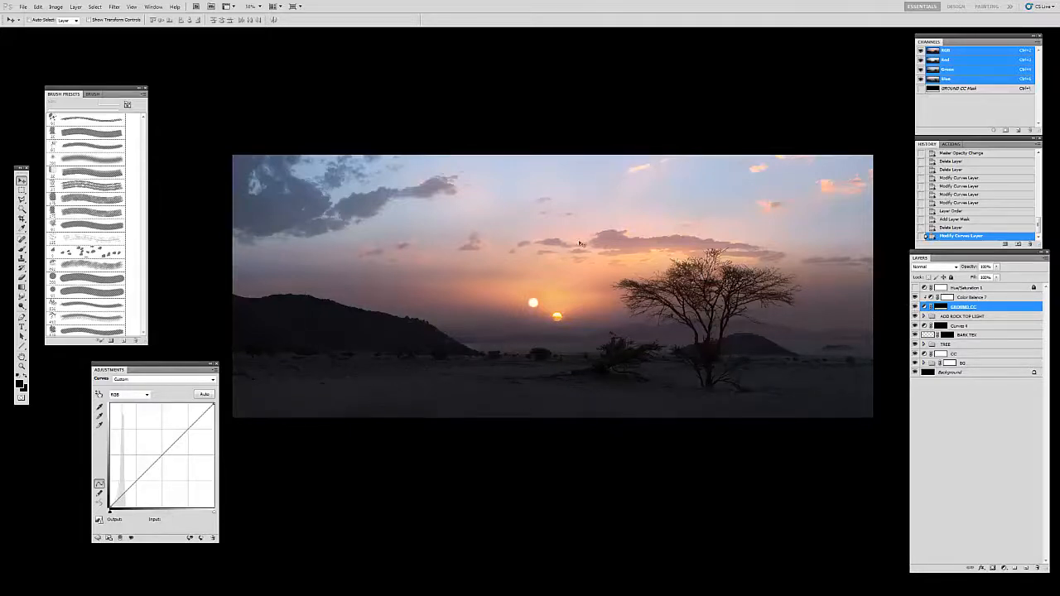
{"action": "left_click", "coordinate": [939, 308]}
{"action": "key", "text": "b"}
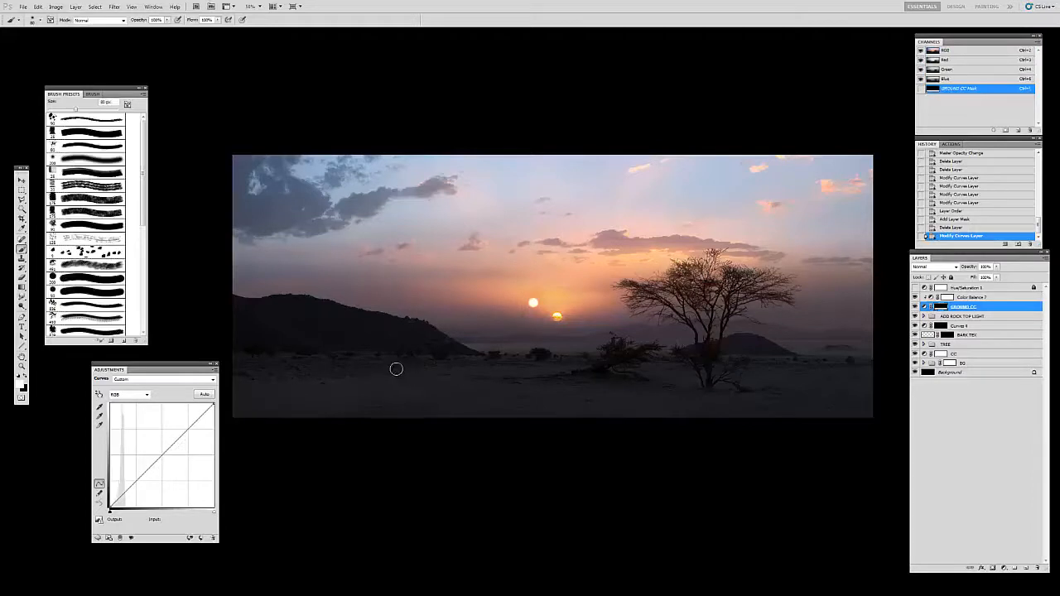
{"action": "left_click", "coordinate": [315, 361]}
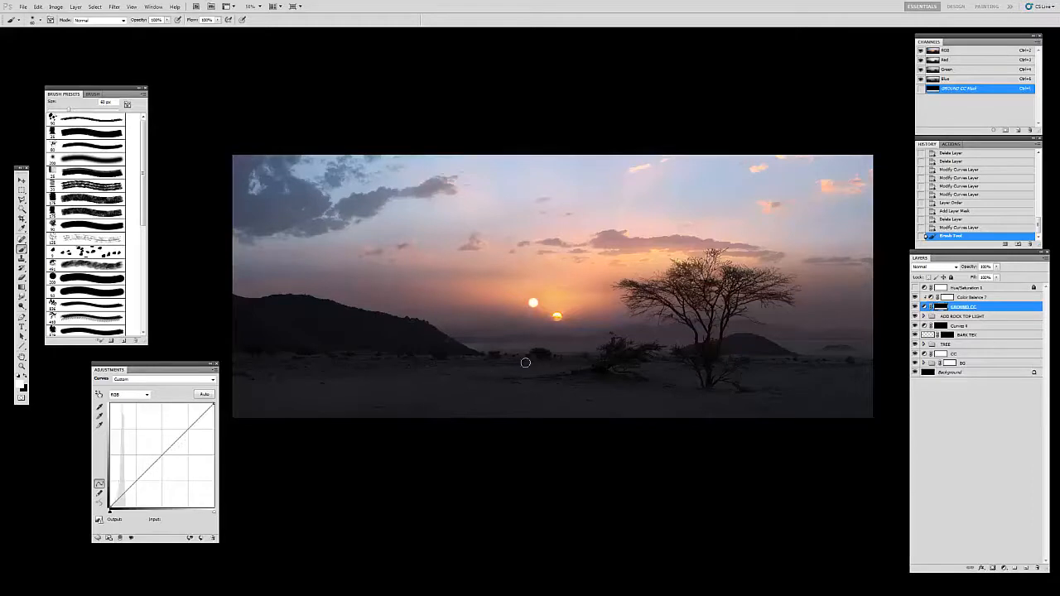
{"action": "left_click_drag", "start_coordinate": [630, 360], "coordinate": [679, 364]}
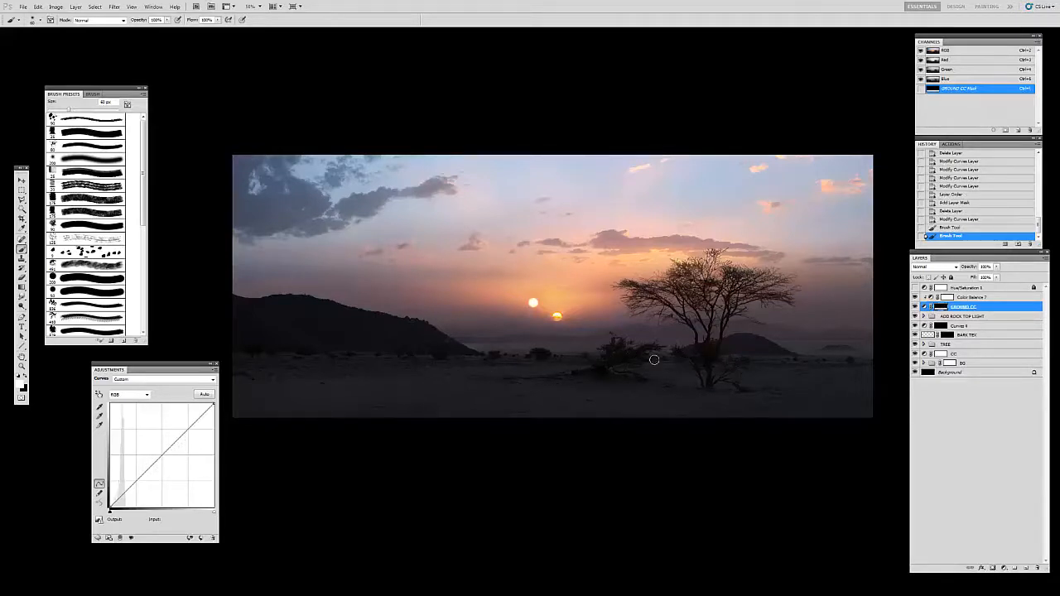
{"action": "mouse_move", "coordinate": [527, 364]}
{"action": "left_mouse_down"}
{"action": "mouse_move", "coordinate": [831, 368]}
{"action": "mouse_move", "coordinate": [922, 380]}
{"action": "left_mouse_up"}
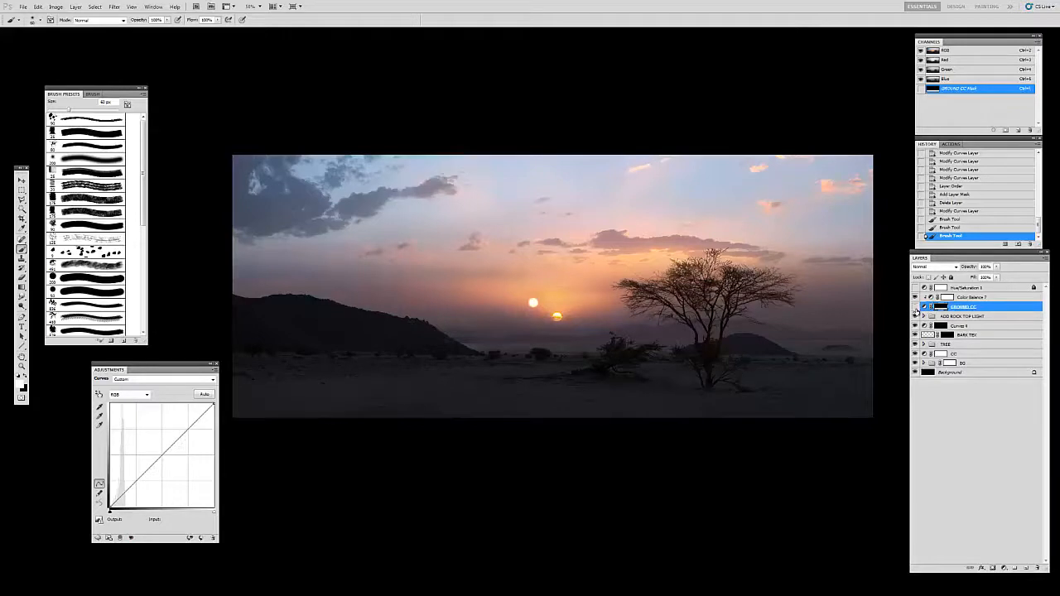
{"action": "left_click_drag", "start_coordinate": [656, 360], "coordinate": [571, 302]}
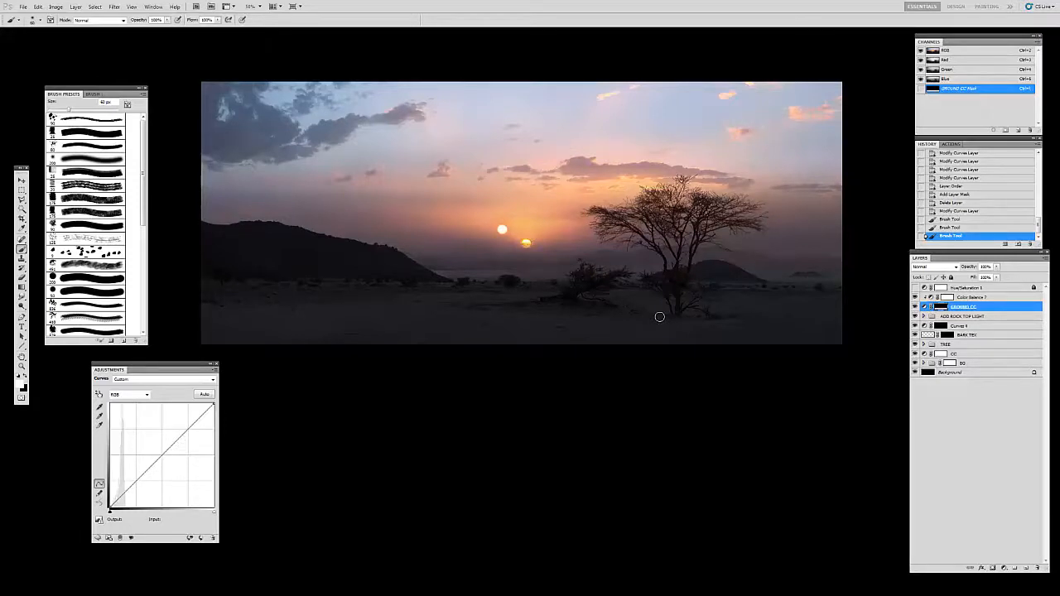
{"action": "key", "text": "v"}
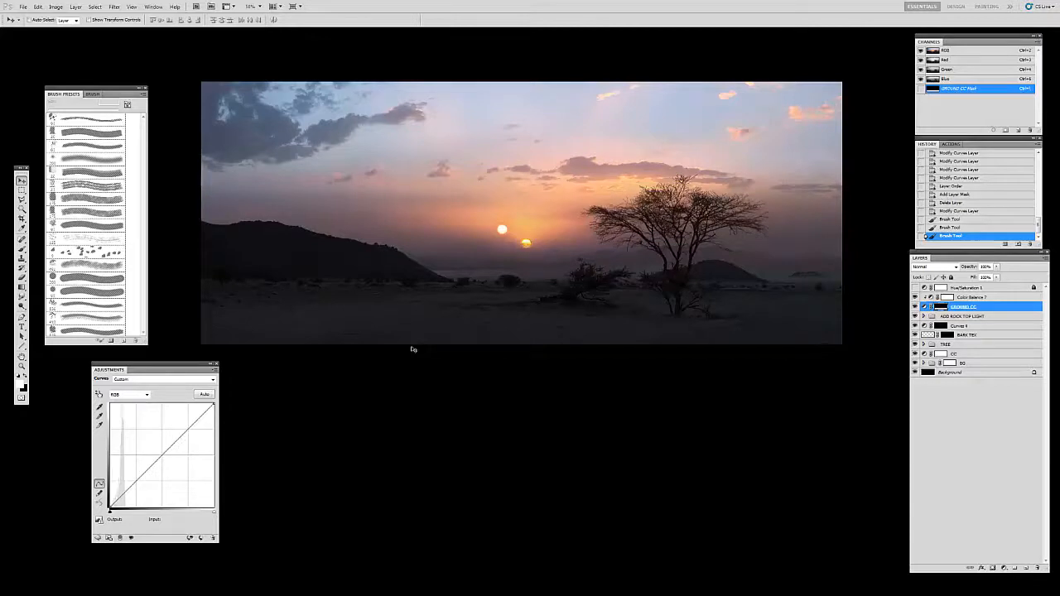
{"action": "left_click_drag", "start_coordinate": [628, 229], "coordinate": [585, 217]}
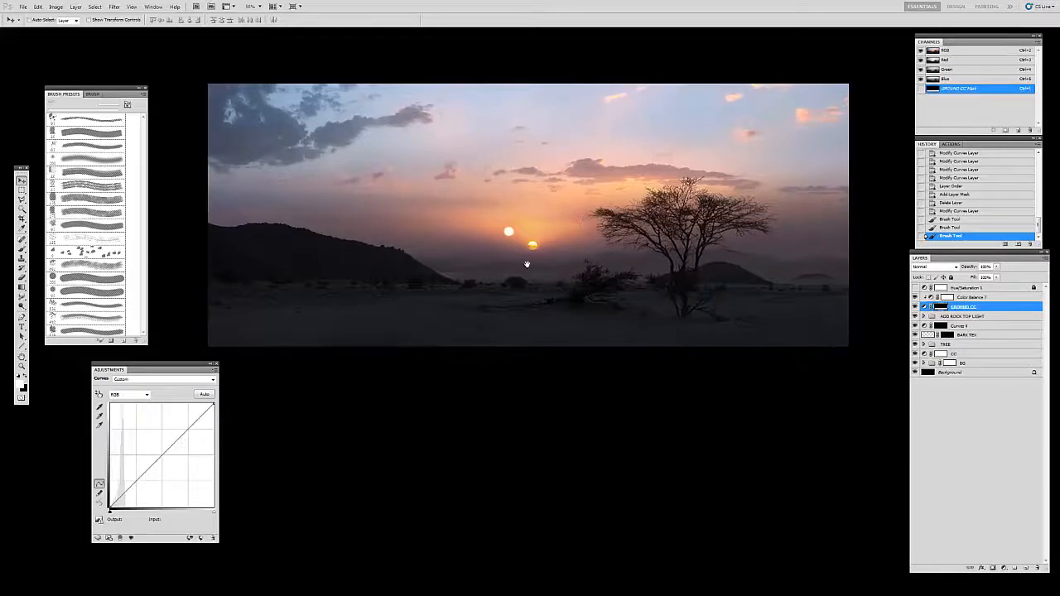